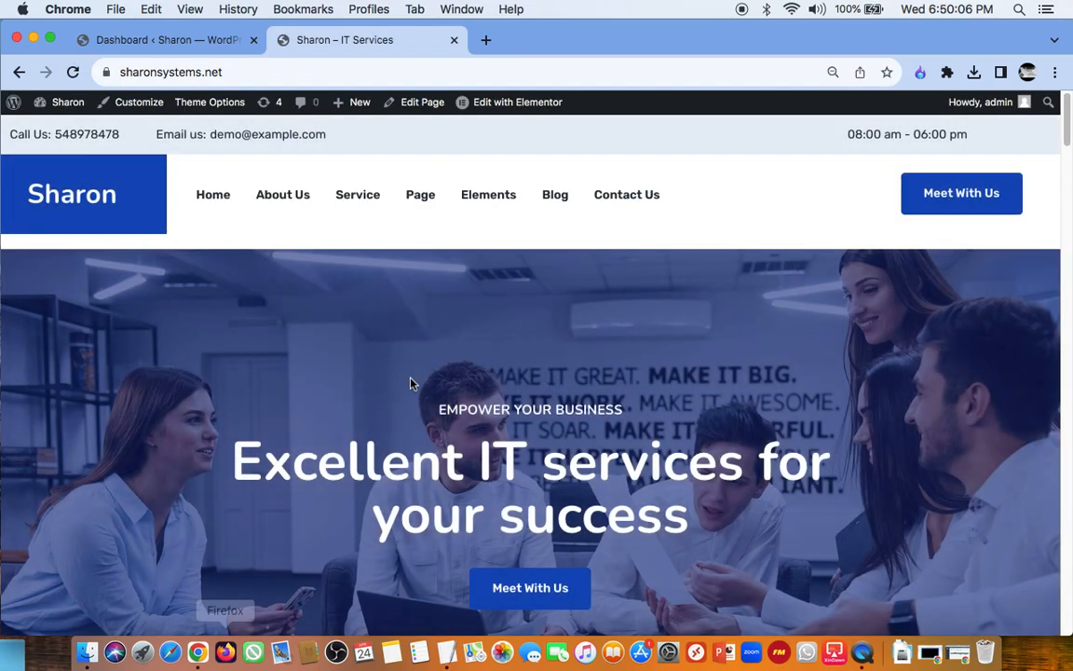
Step: Look over the live homepage, and switch to the WordPress dashboard to review its sidebar sections
scroll(572, 328, "down", 15)
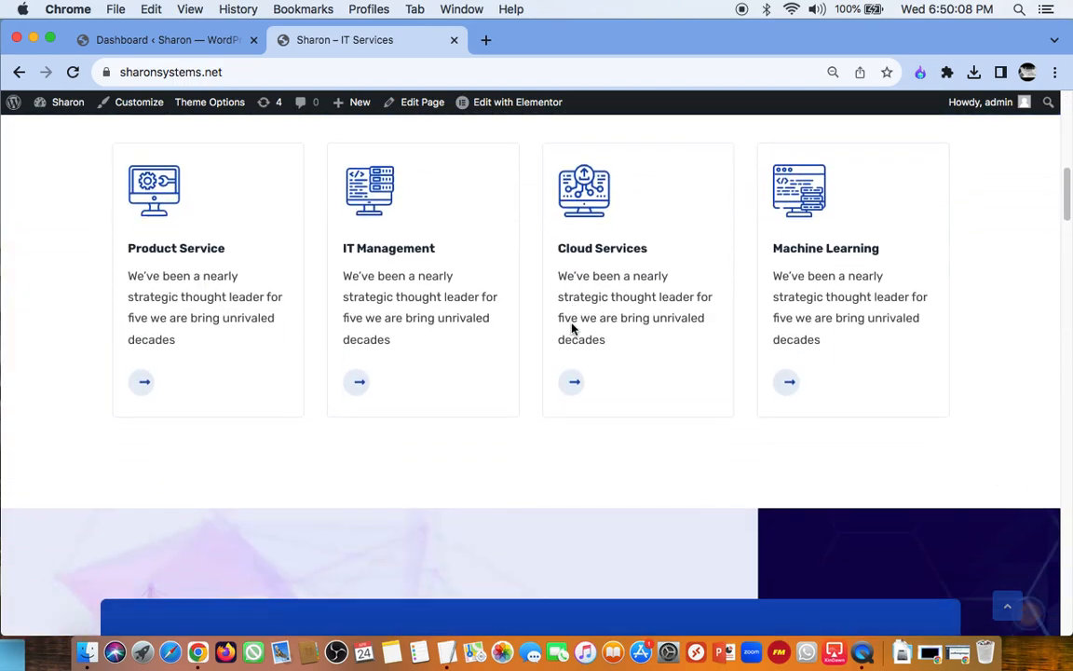
scroll(572, 328, "up", 20)
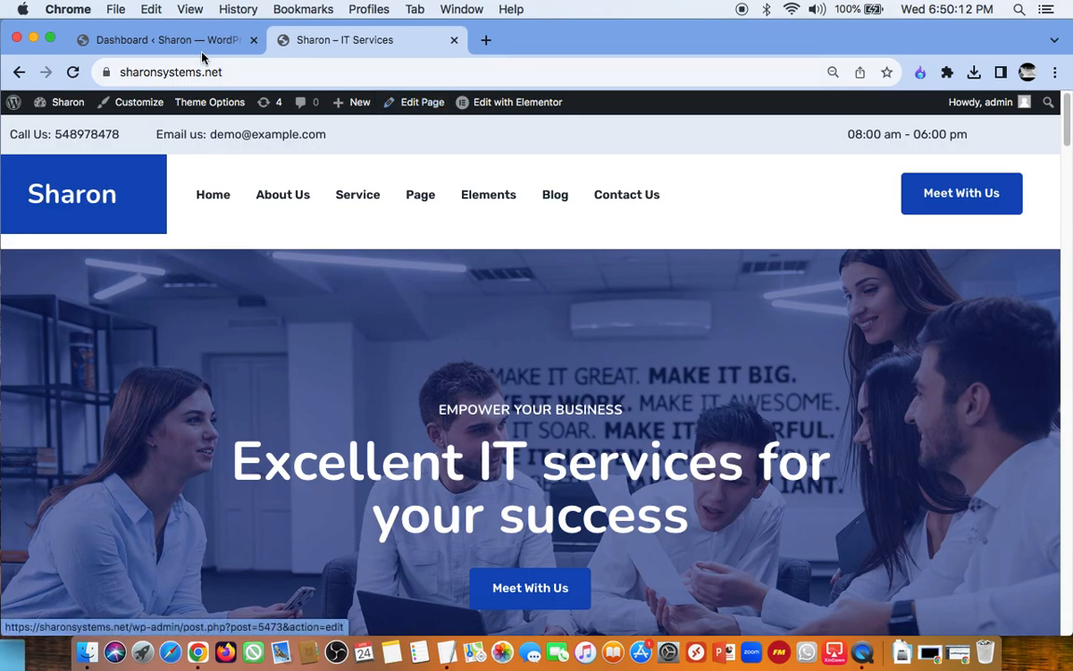
left_click(215, 40)
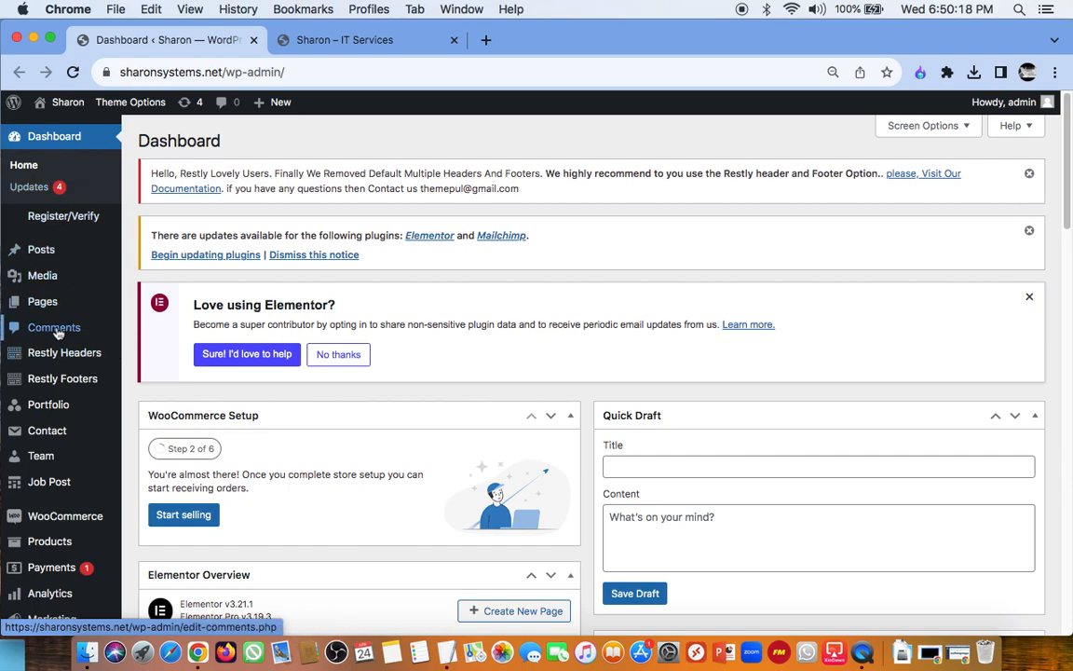
scroll(50, 401, "down", 5)
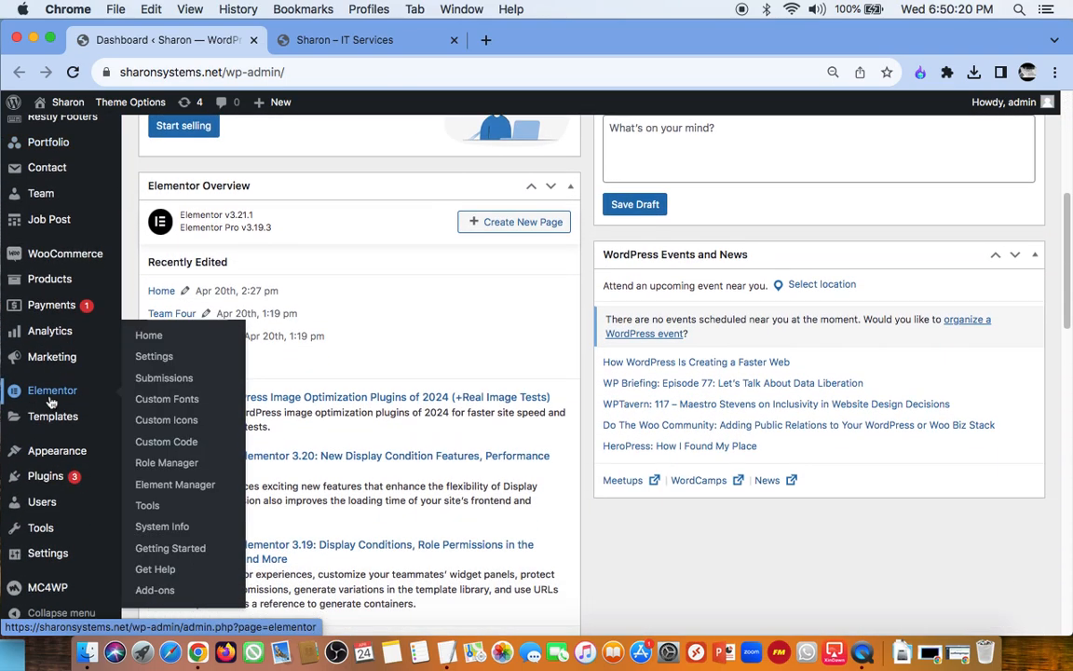
scroll(52, 401, "up", 4)
scroll(51, 402, "up", 3)
mouse_move(102, 248)
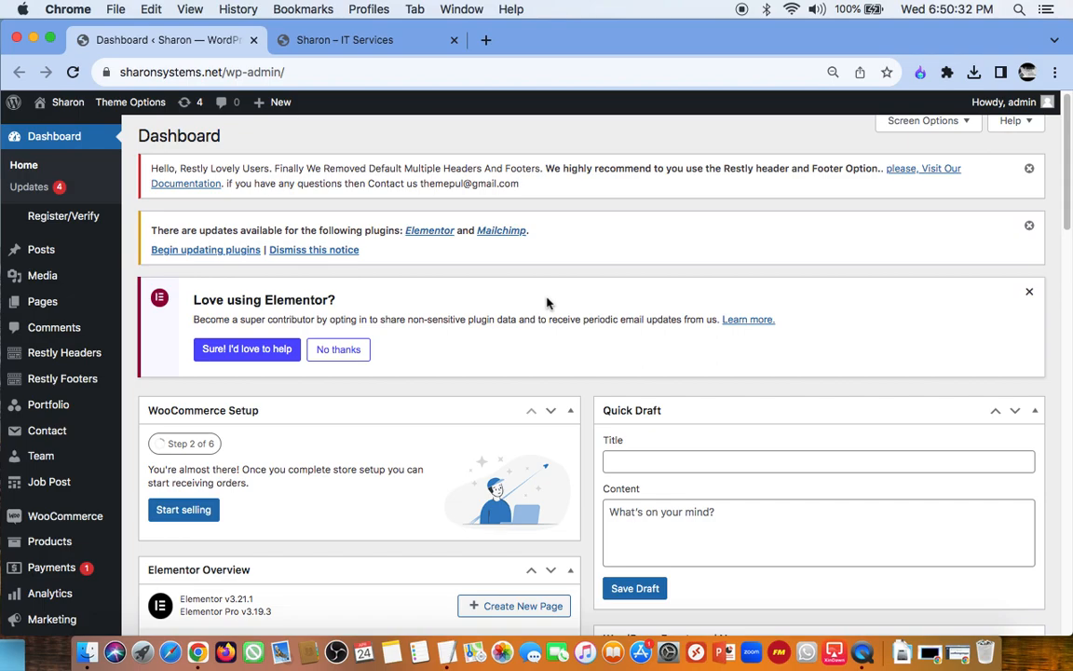
Step: Dismiss the plugin update, Restly header and footer, and Elementor notices on the dashboard
left_click(1031, 224)
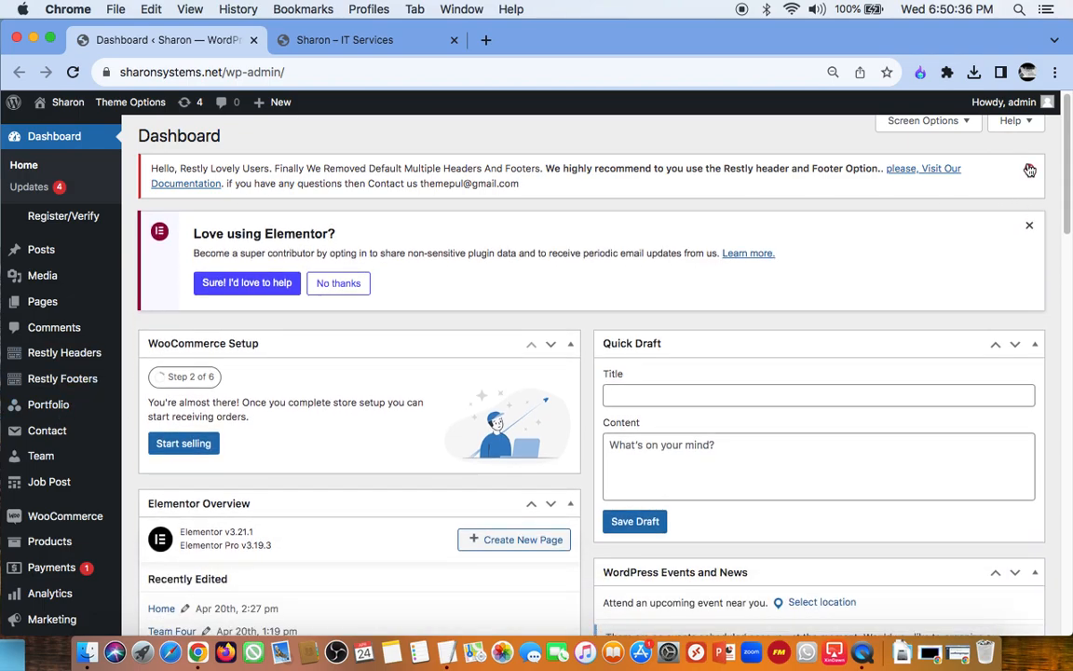
left_click(1031, 169)
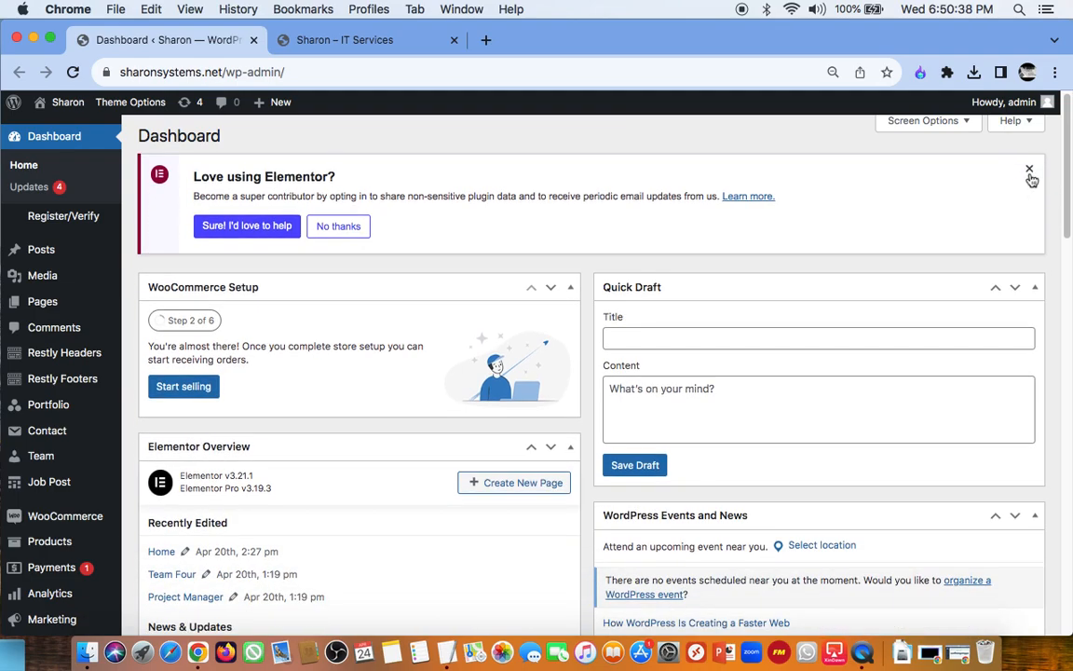
left_click(1030, 174)
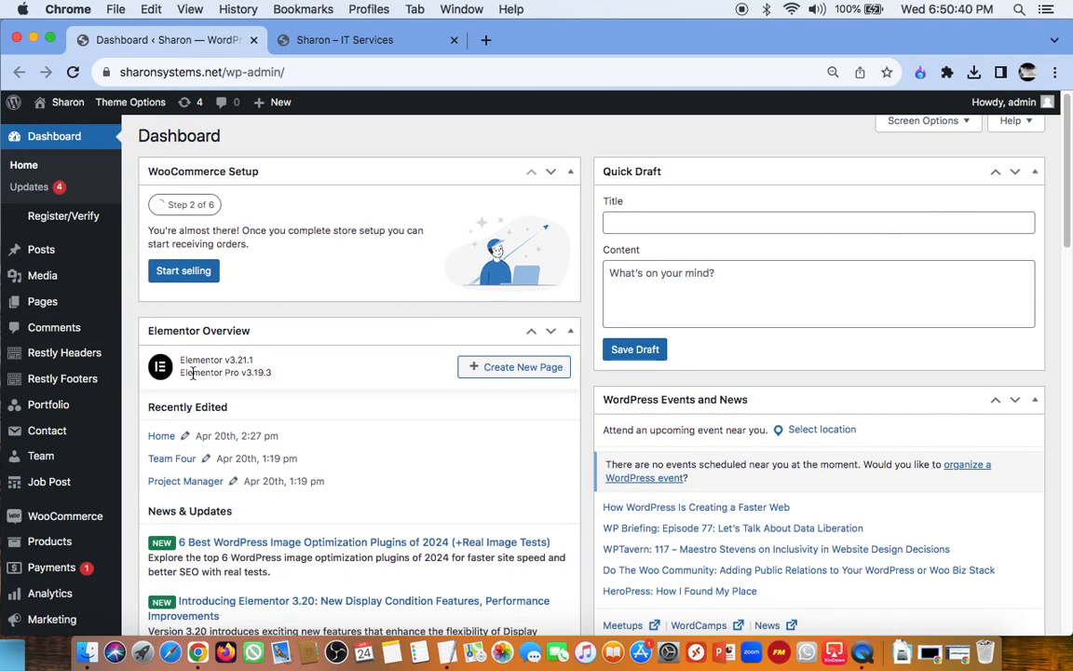
Step: Open the page listing the site's installed themes
scroll(37, 405, "down", 5)
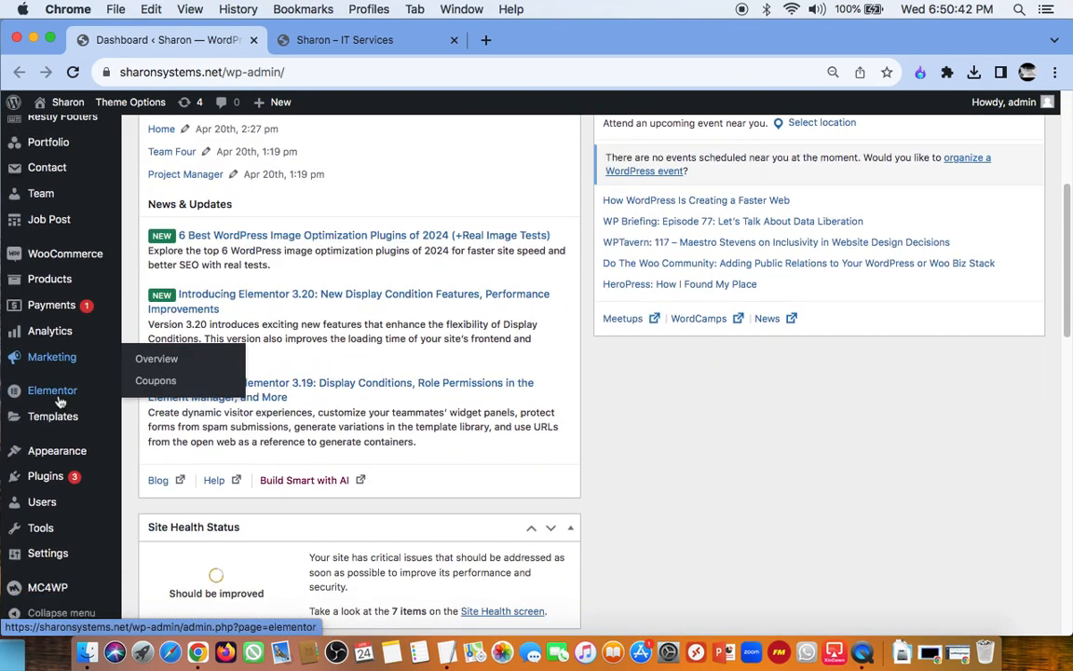
scroll(60, 400, "down", 1)
mouse_move(59, 400)
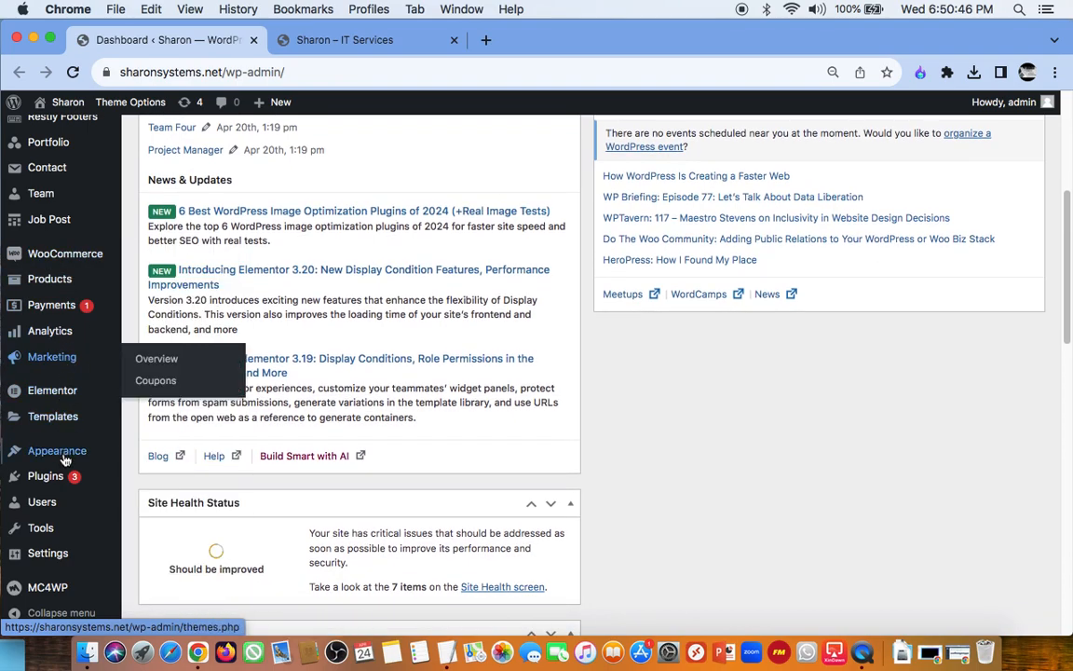
mouse_move(62, 454)
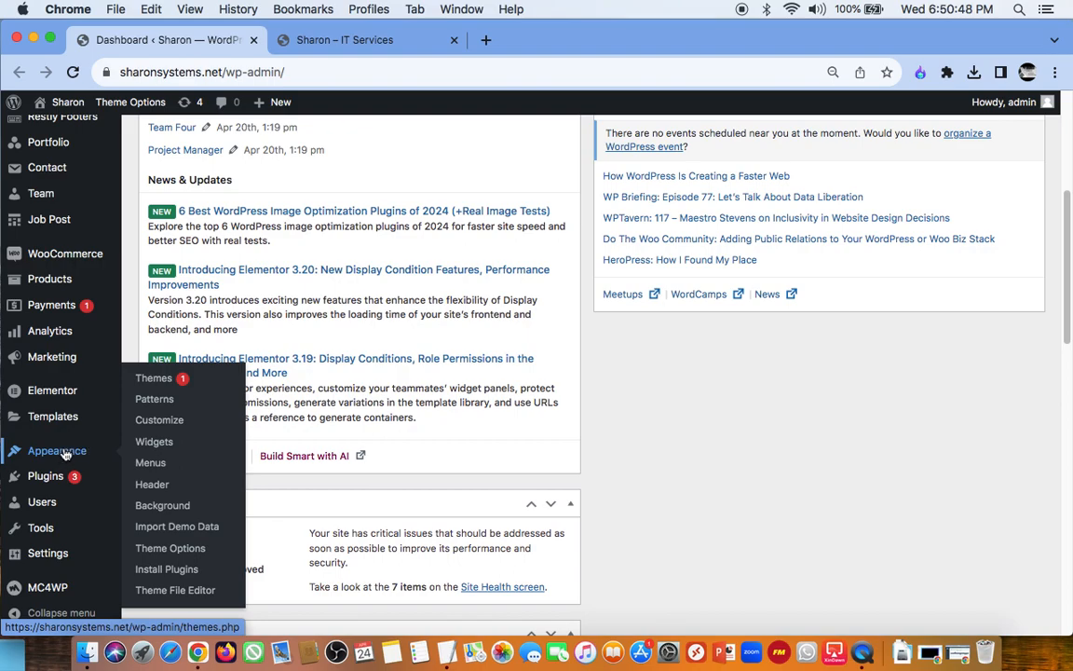
left_click(151, 378)
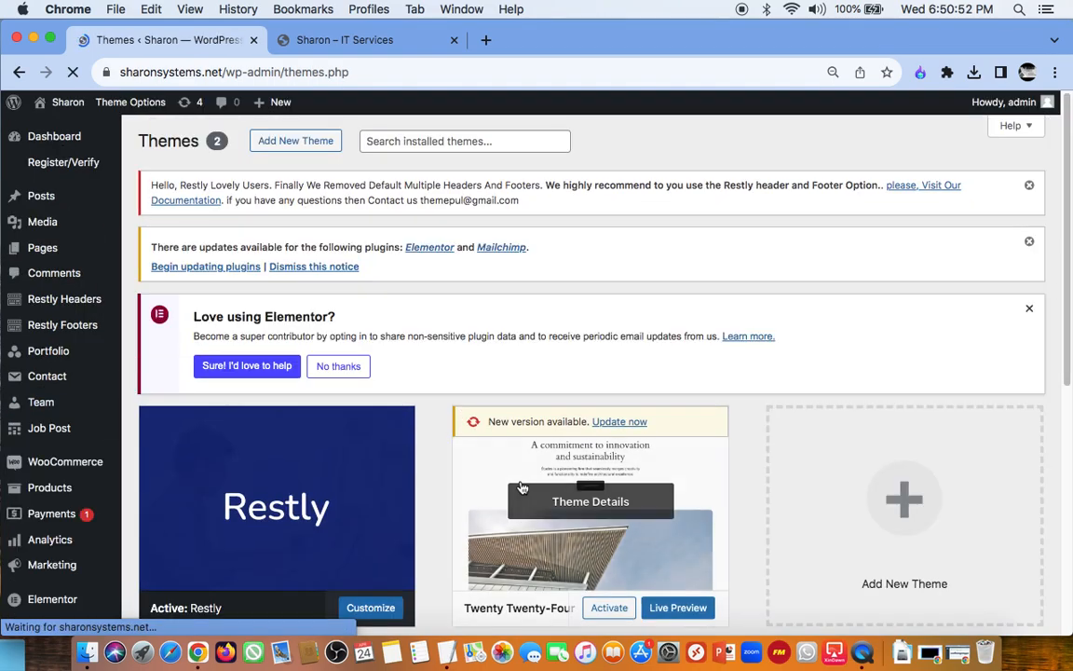
Step: Look over the installed themes and dismiss the Elementor, plugin update and Restly notices above them
scroll(555, 434, "down", 2)
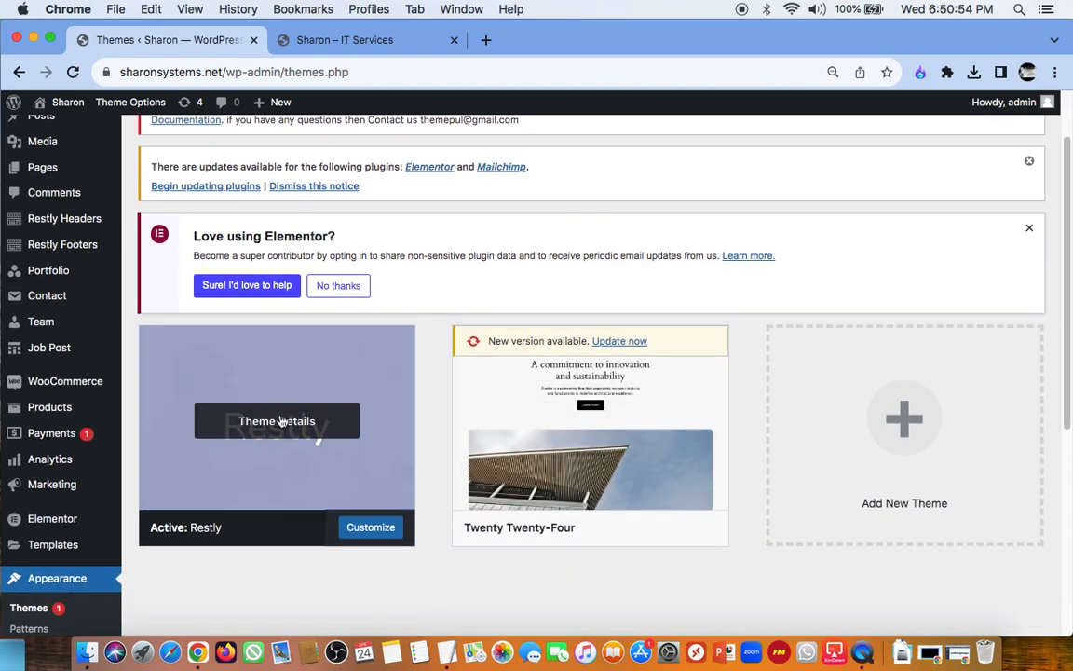
scroll(463, 426, "up", 3)
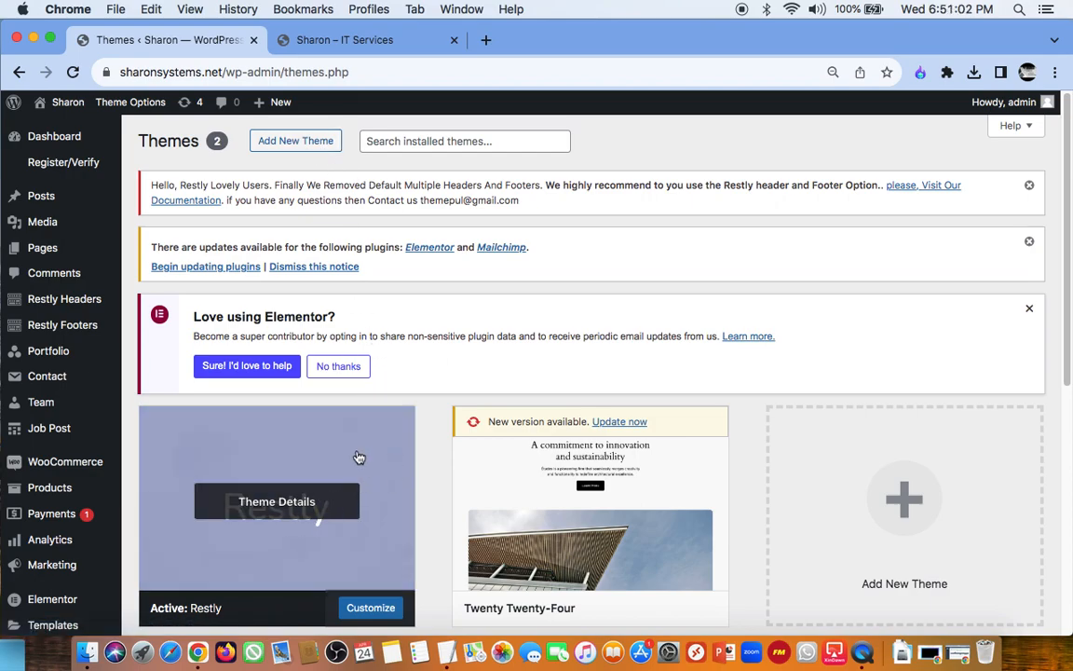
scroll(355, 456, "down", 4)
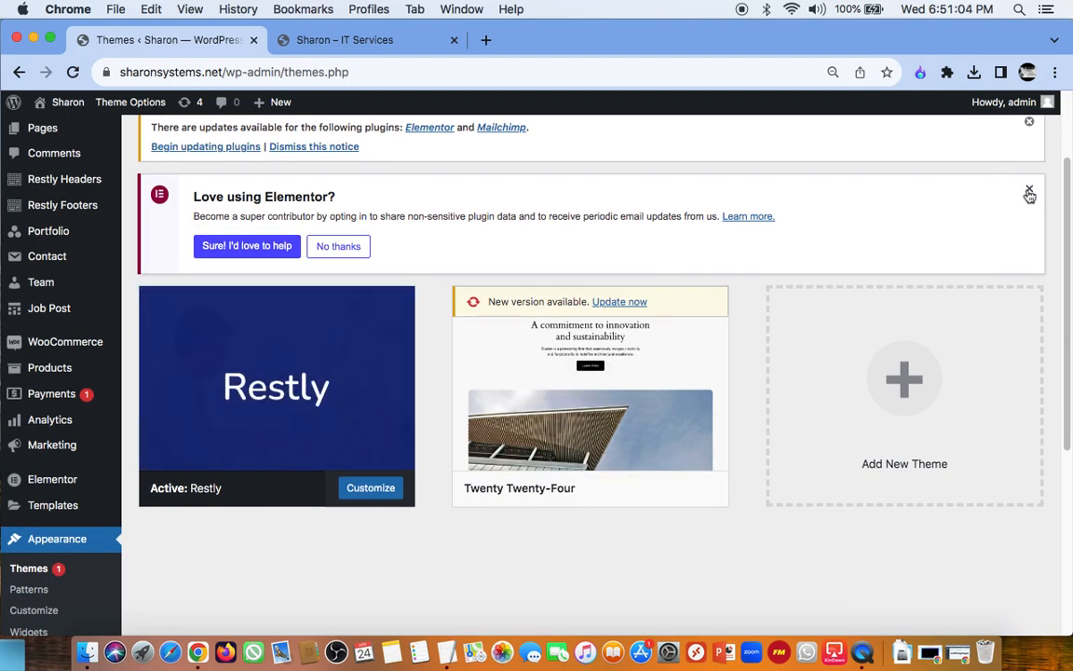
left_click(1029, 188)
scroll(620, 239, "up", 4)
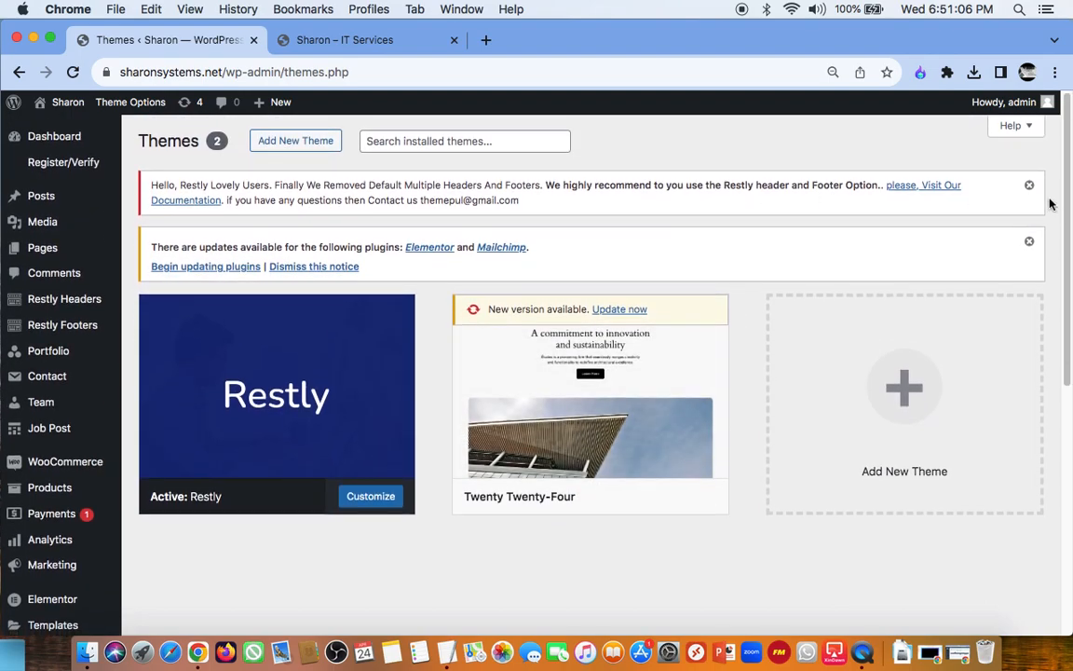
left_click(1029, 243)
left_click(1030, 186)
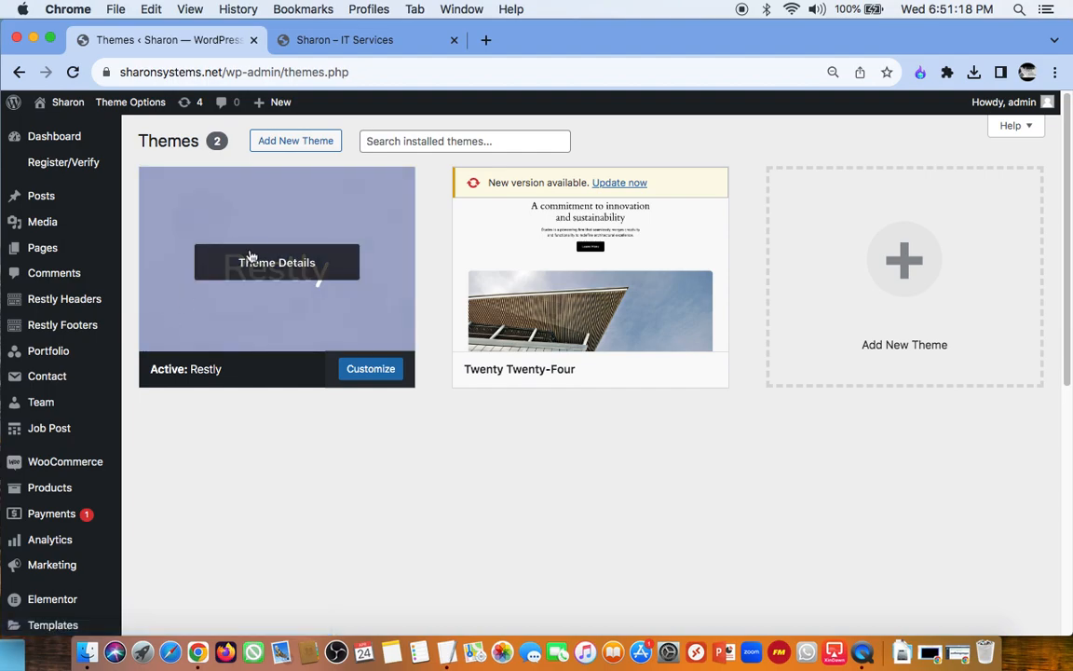
Step: View the details of the active Restly theme and start customizing it
left_click(275, 265)
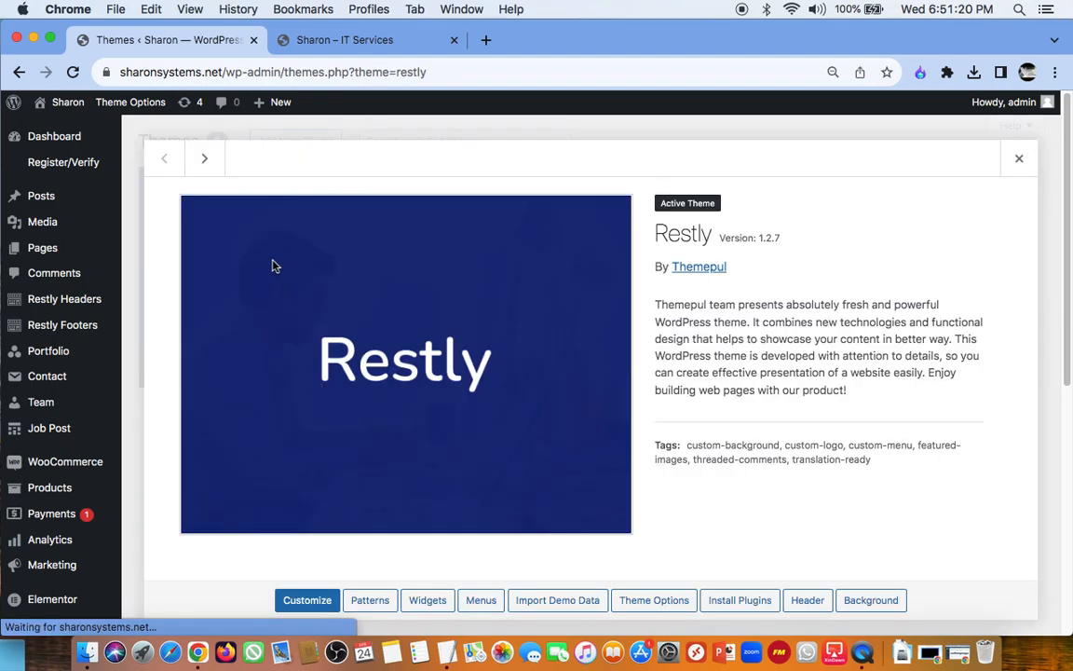
left_click(309, 602)
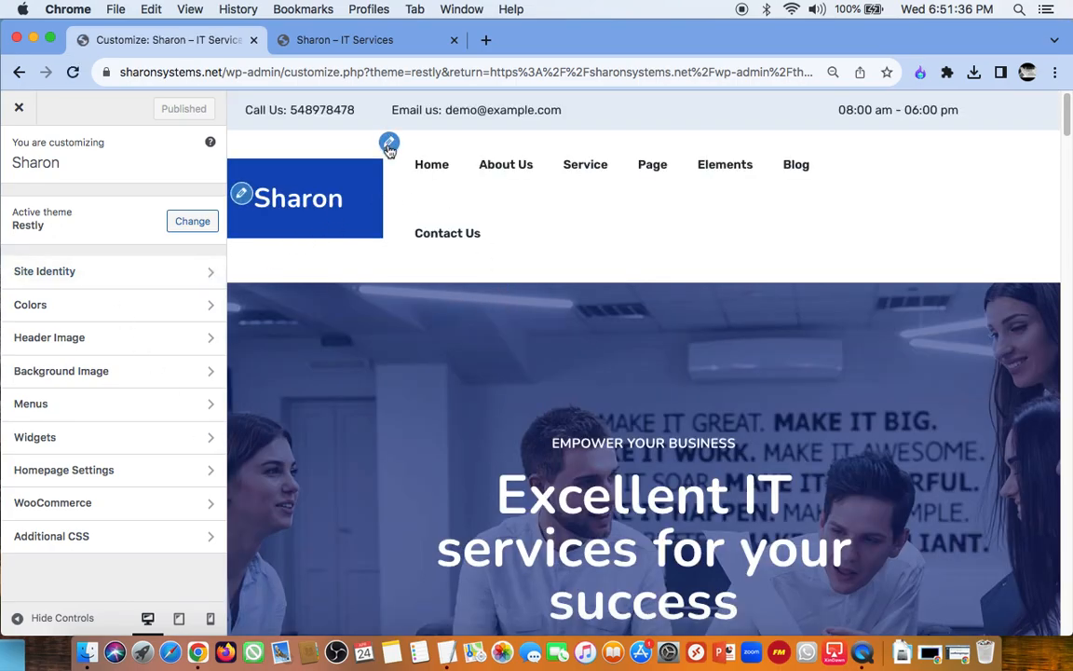
Step: Try "Sharon System" as the site title in the site identity settings and restore it to "Sharon"
left_click(243, 196)
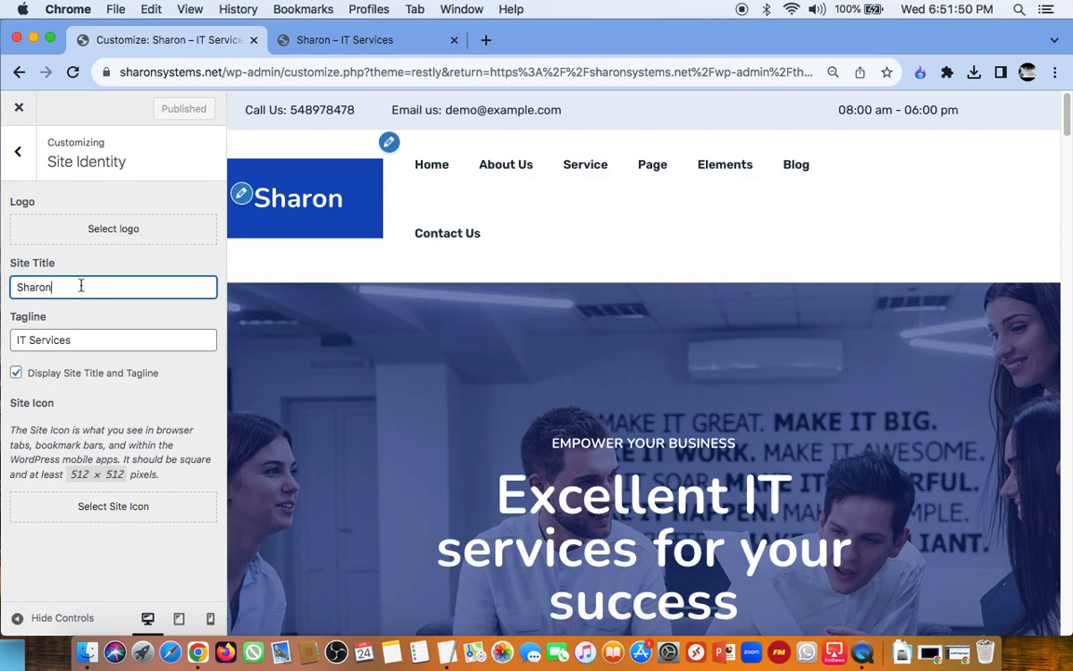
type("S")
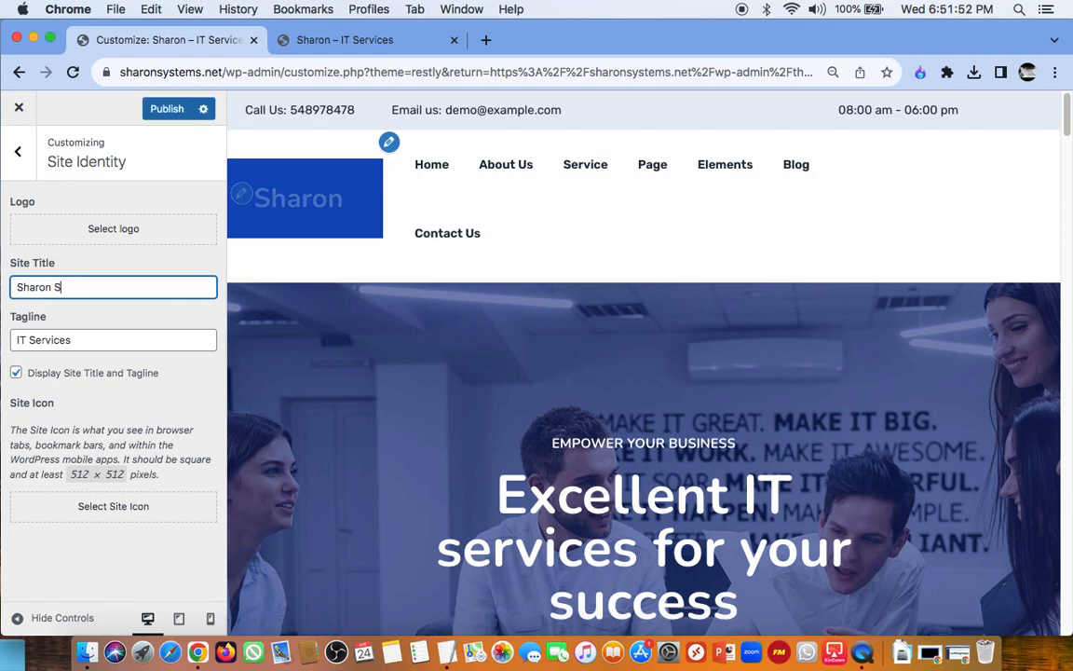
type("ystem")
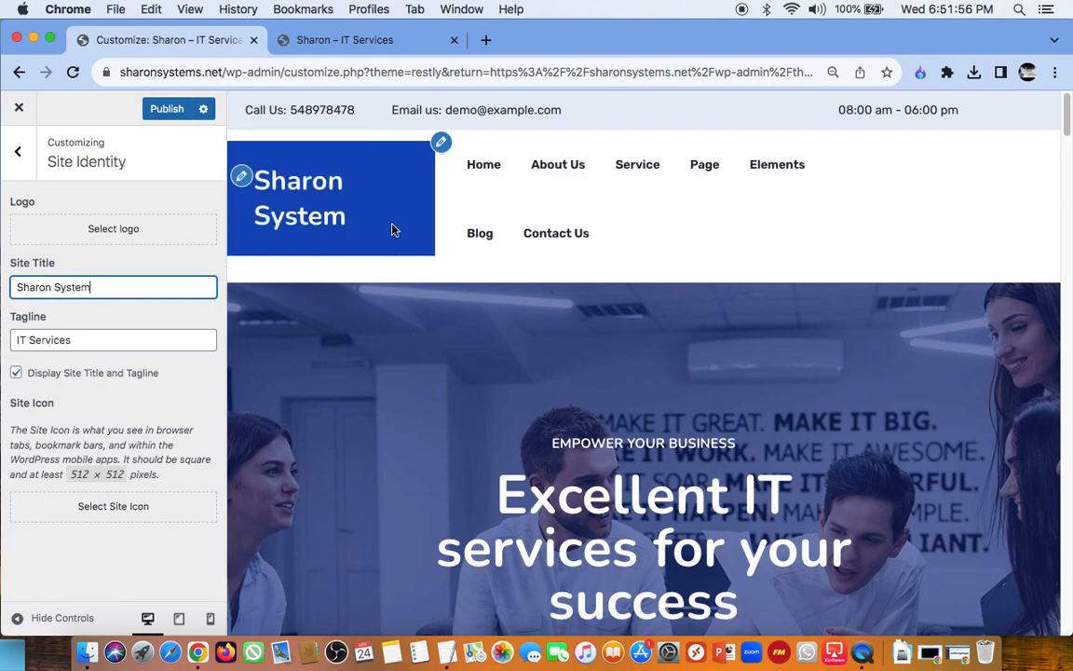
key("BackSpace")
key("BackSpace")
key("BackSpace")
key("BackSpace")
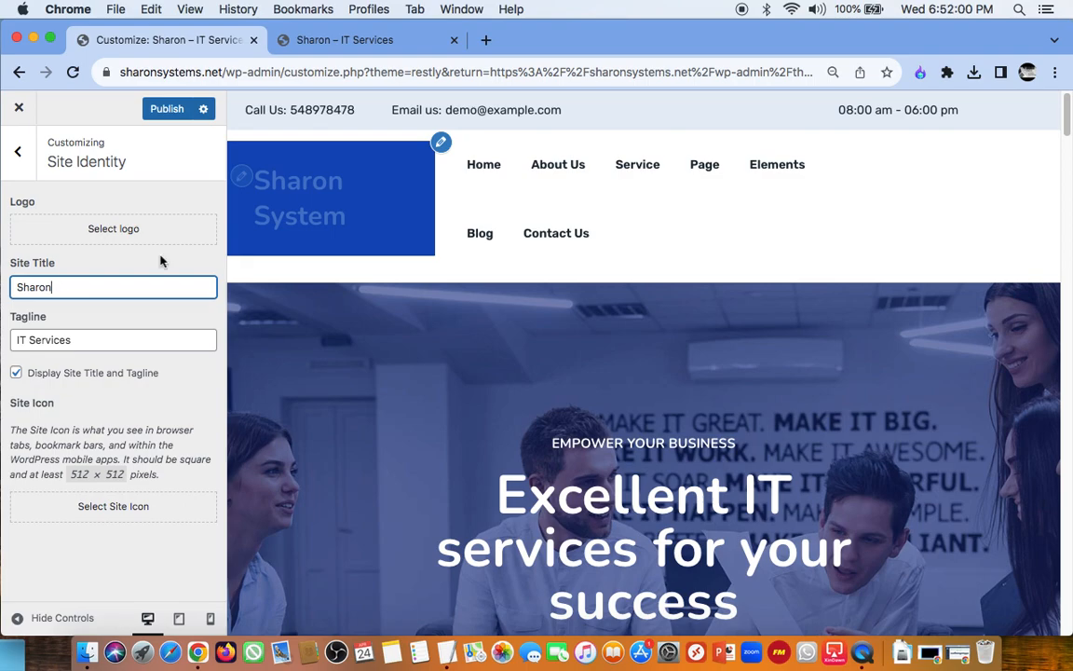
Step: Examine the menus assignable to the Main Menu location and the items in the Main Menu, and return to the customization overview
left_click(389, 142)
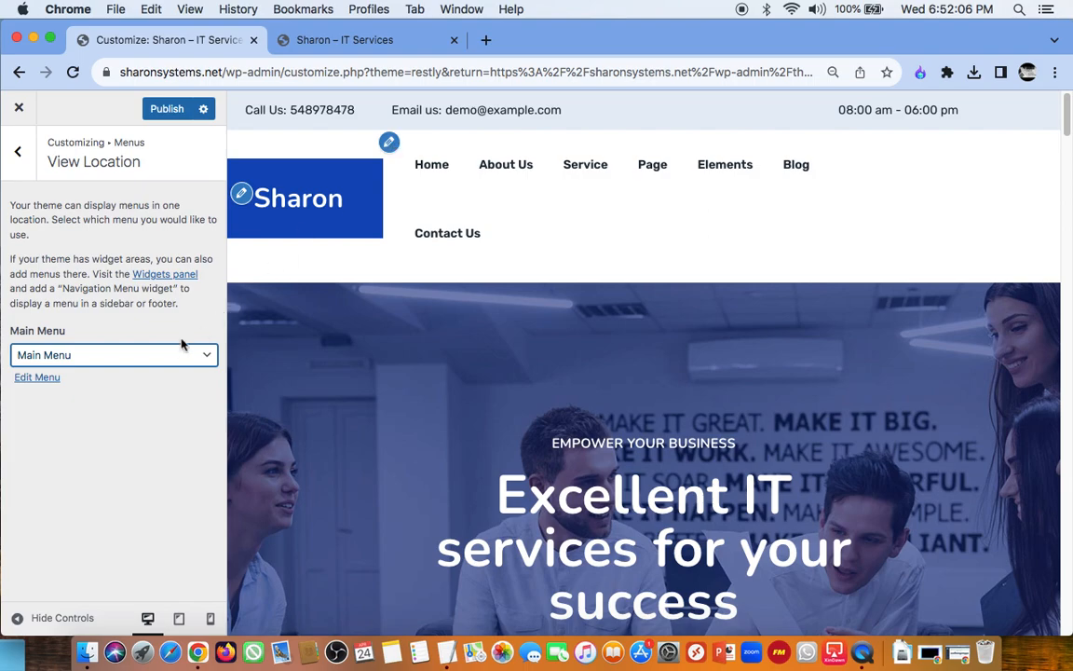
left_click(105, 363)
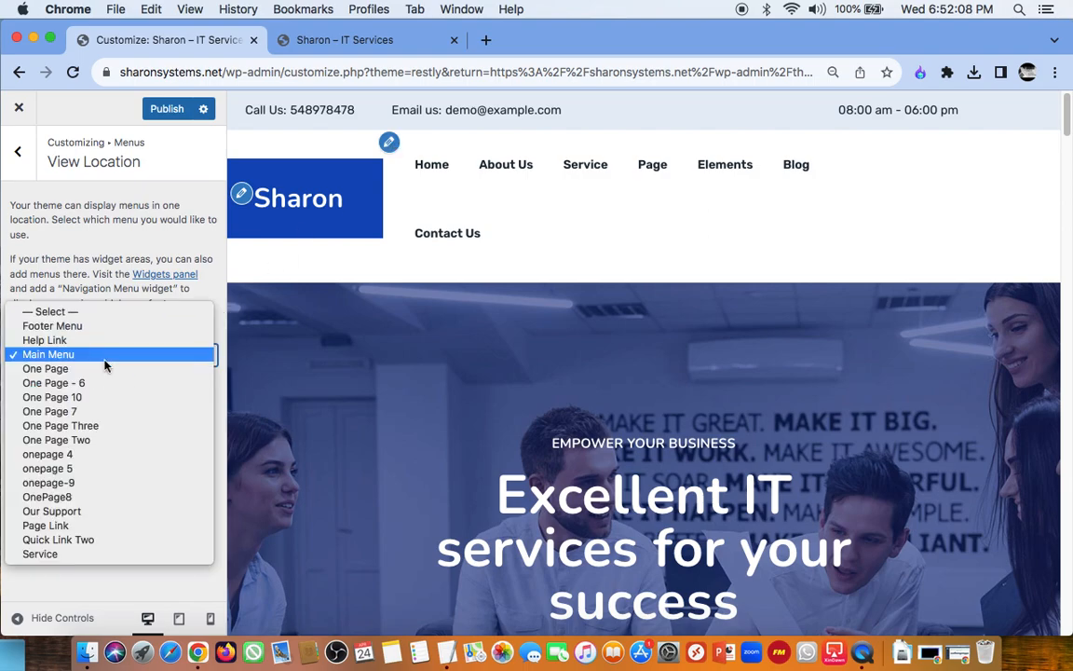
left_click(118, 583)
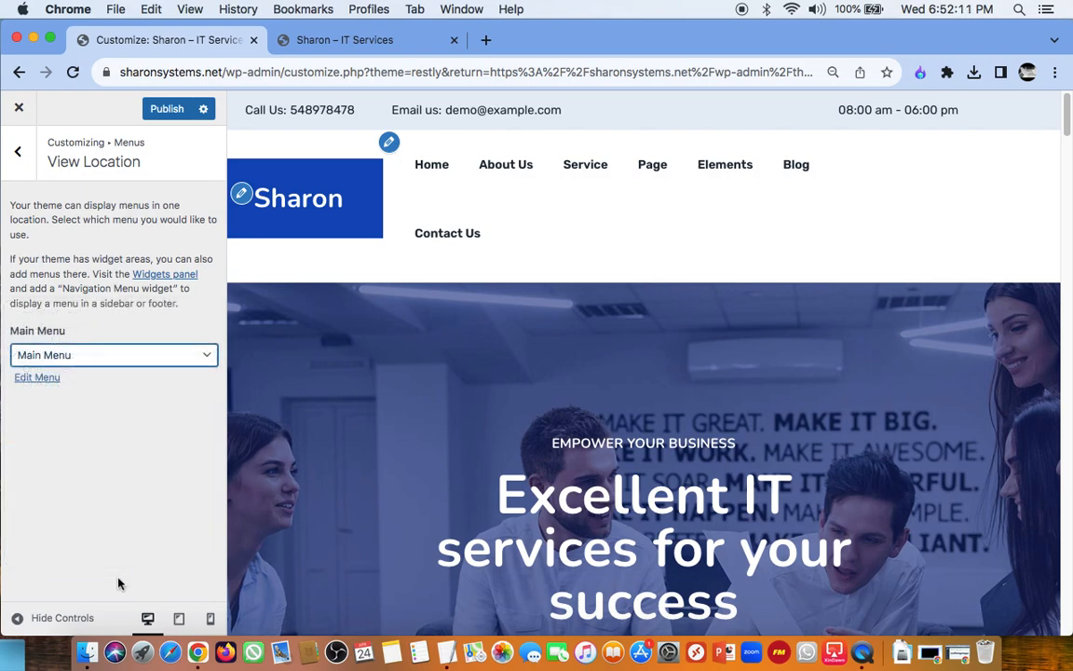
left_click(36, 379)
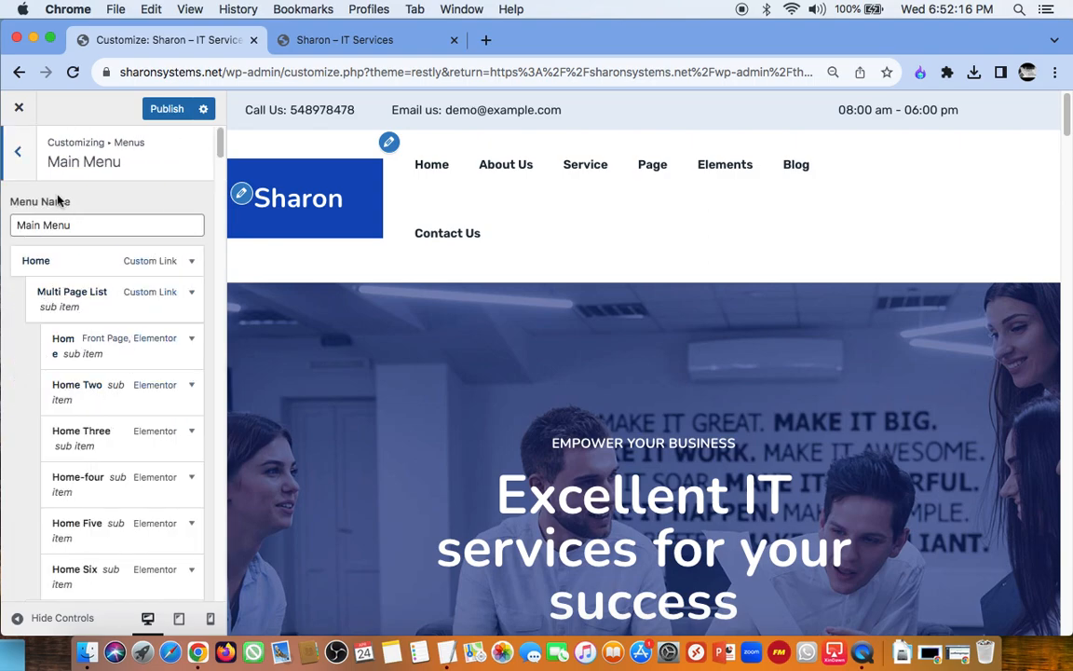
left_click(21, 155)
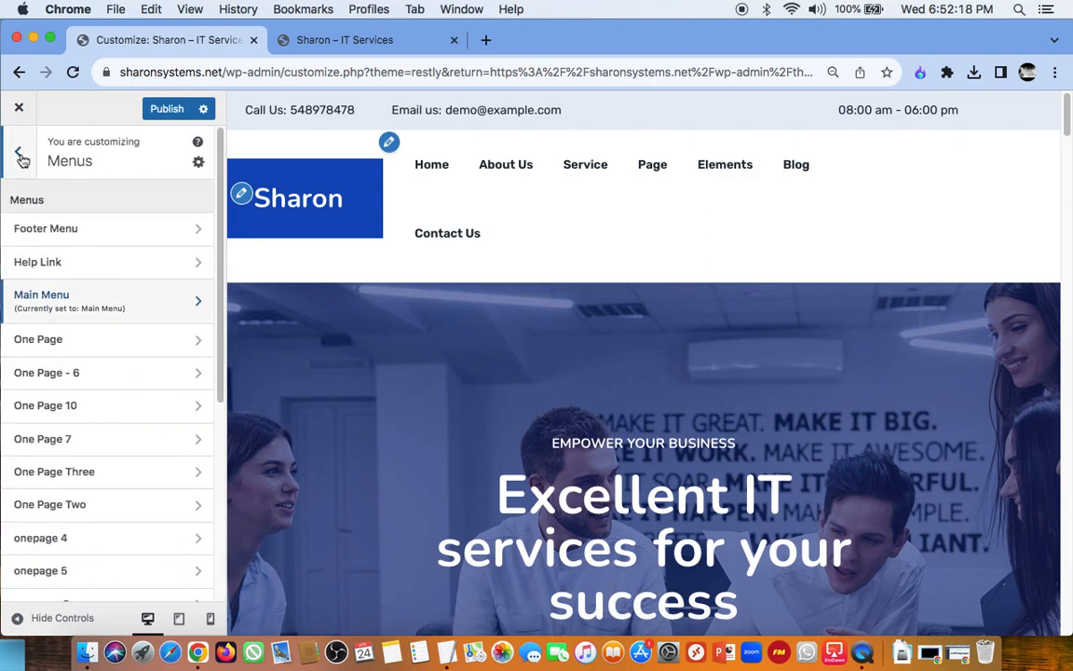
left_click(21, 157)
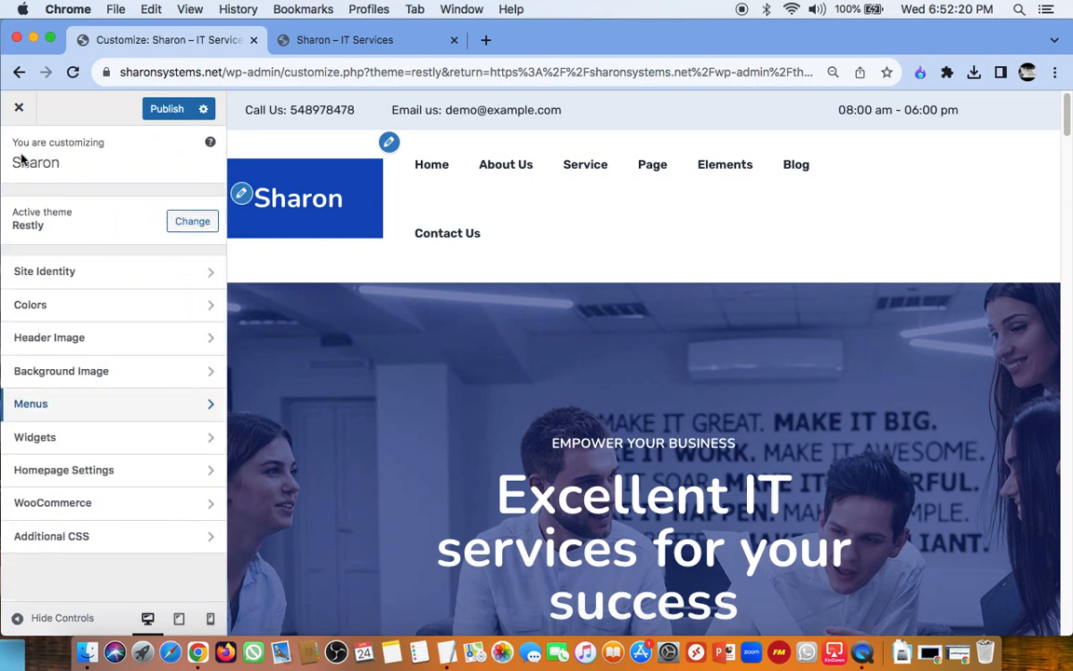
Step: Try adding "and" after "IT Services" in the site identity tagline, and remove the added word
left_click(120, 274)
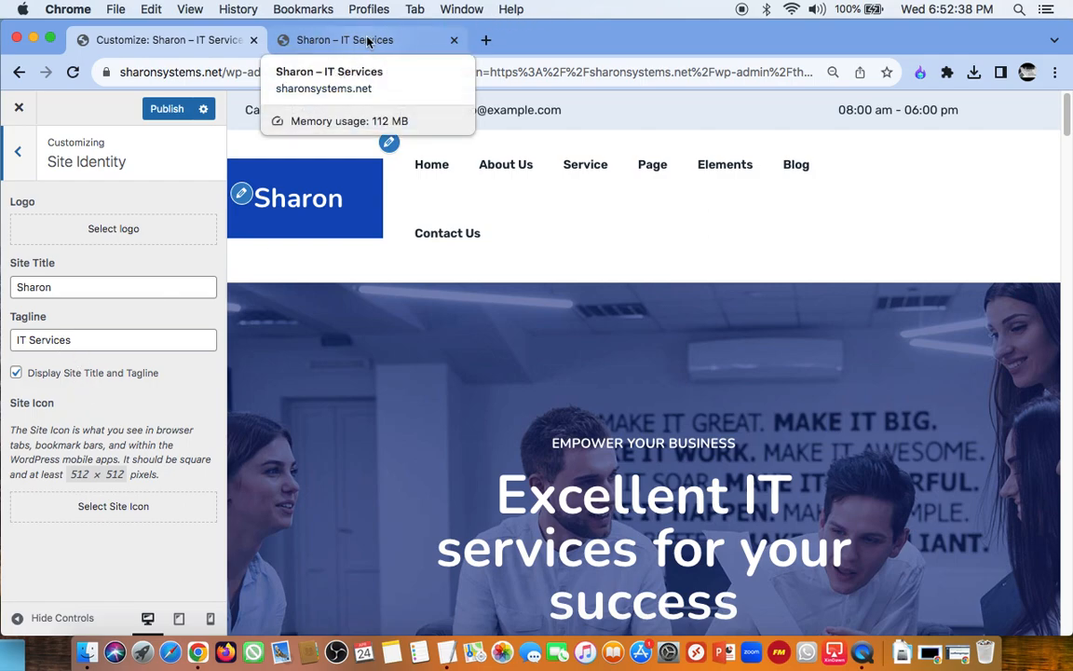
left_click(140, 342)
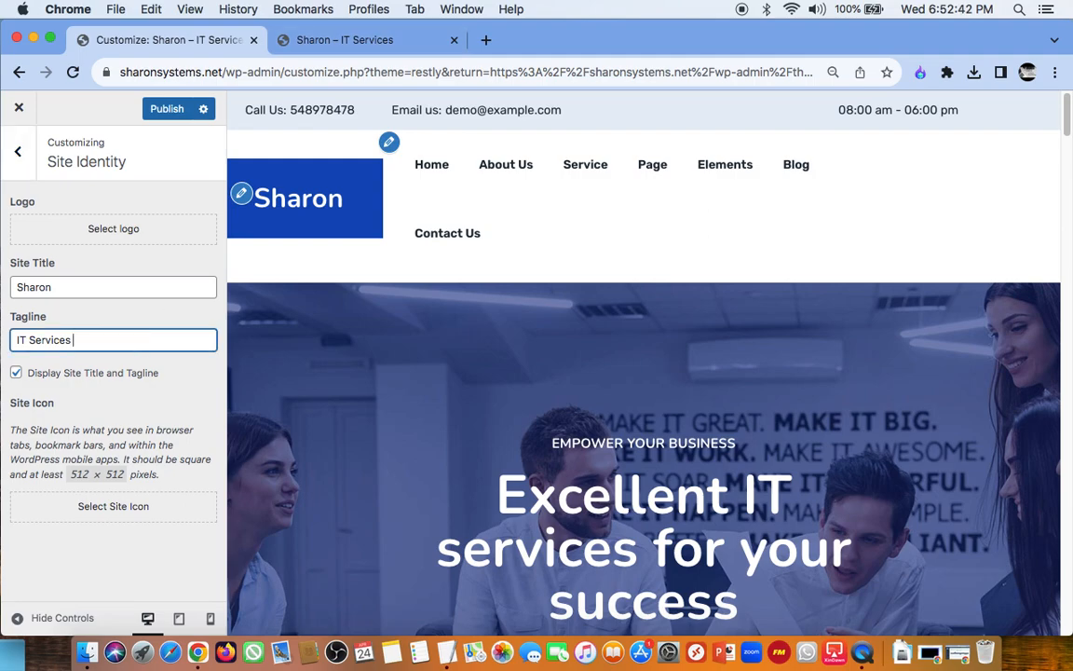
type("and")
key("BackSpace")
key("BackSpace")
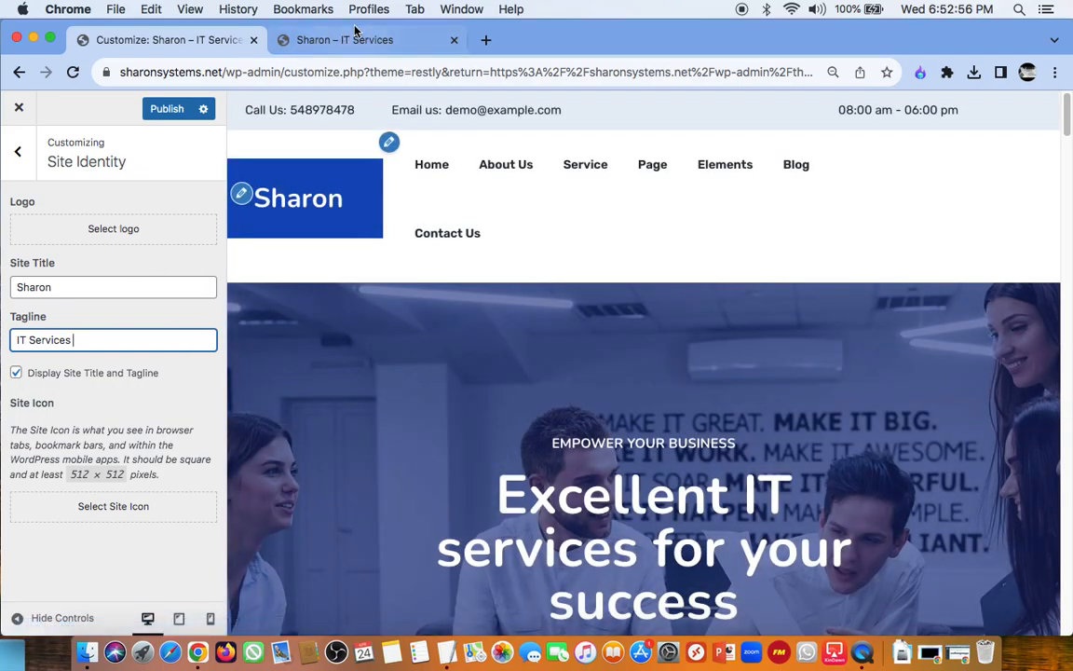
Step: Try hiding the site title and tagline and publish, and turn their display back on and publish again
left_click(17, 373)
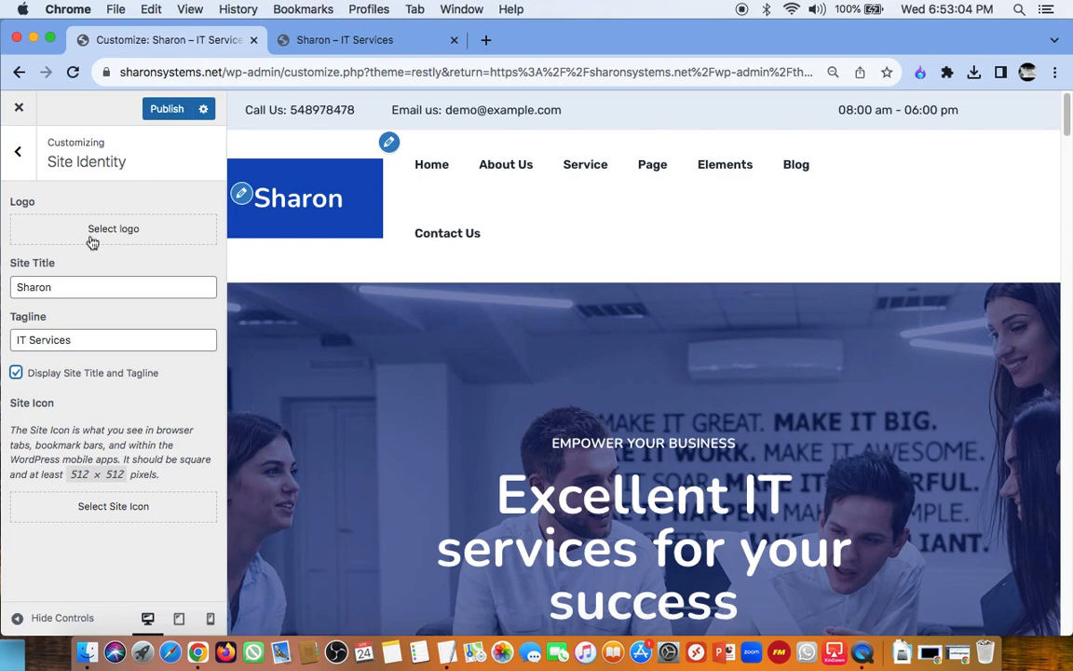
left_click(172, 111)
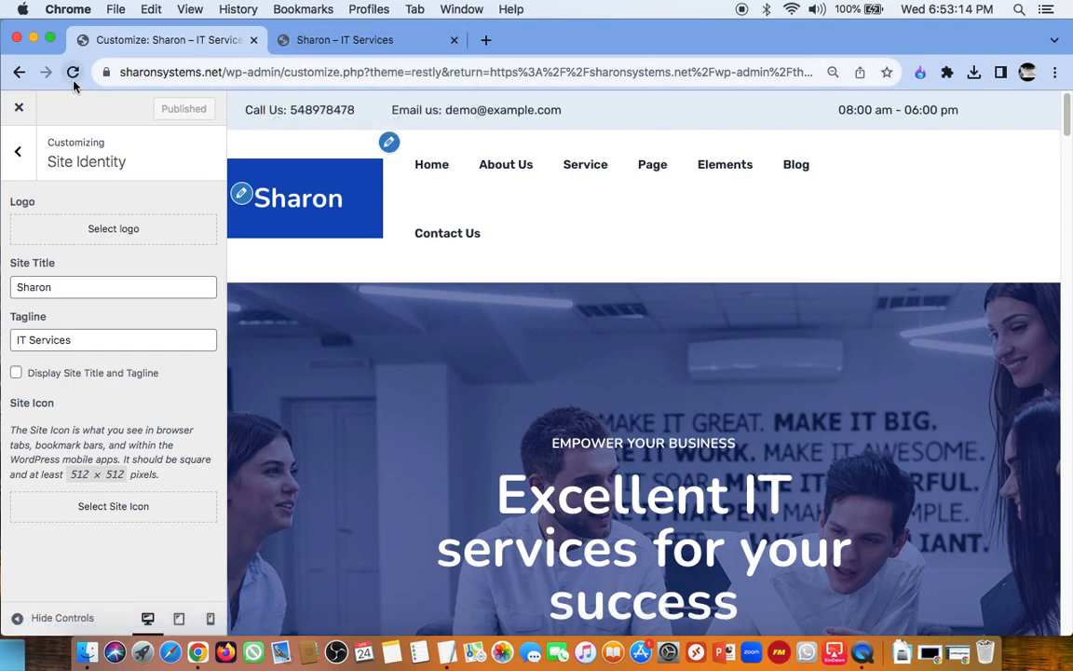
left_click(15, 372)
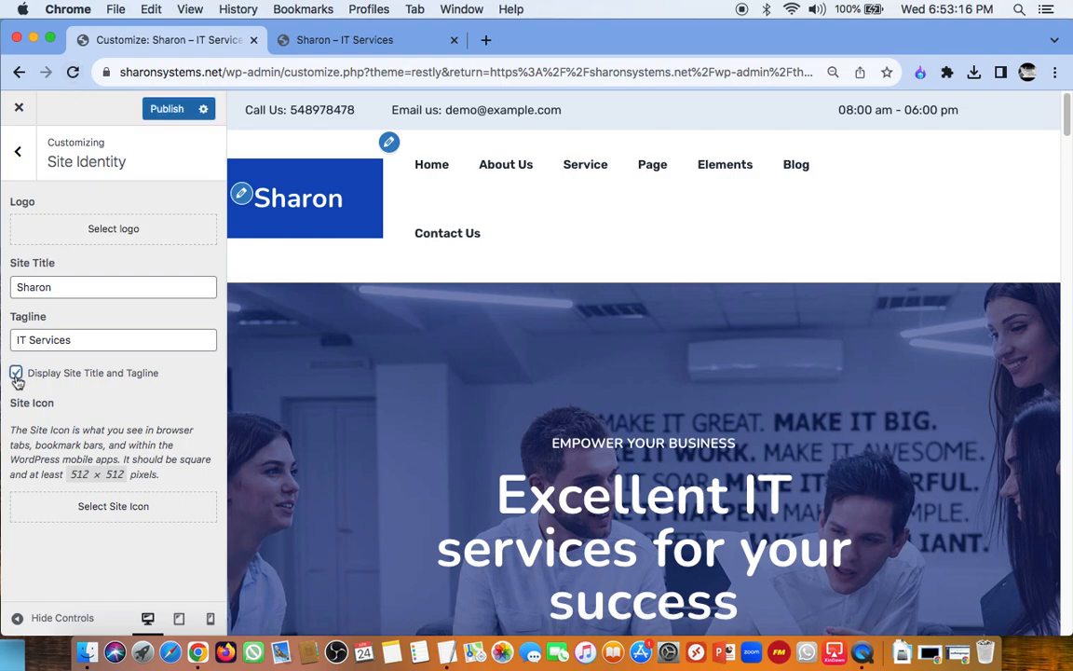
left_click(168, 110)
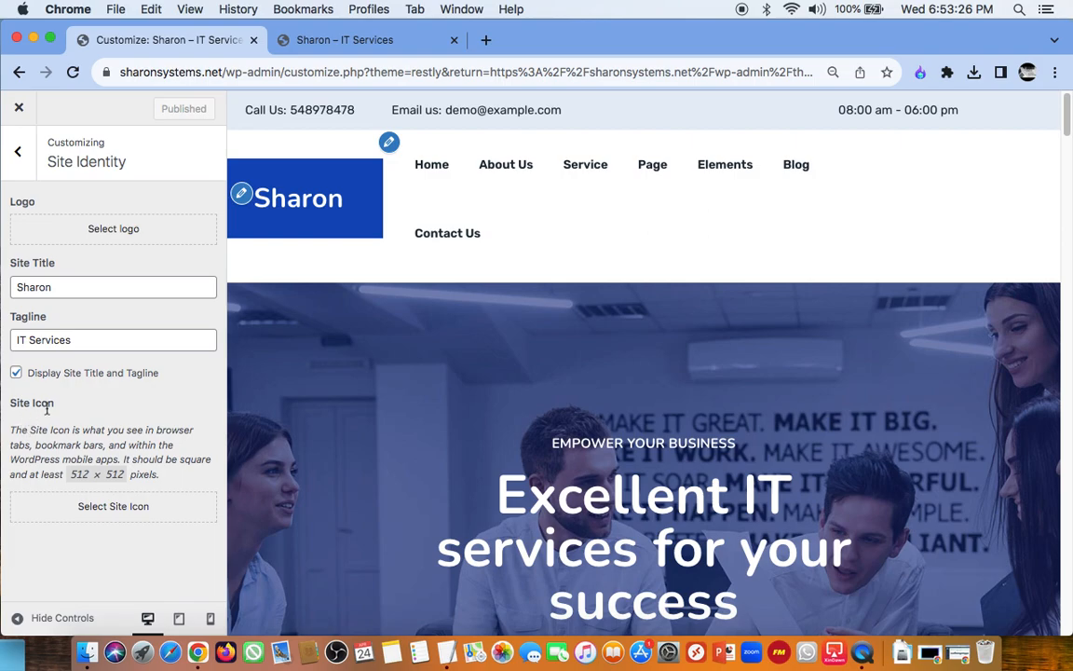
Step: Open Netflix in a new browser tab to examine its tab icon, and close that tab
left_click(486, 40)
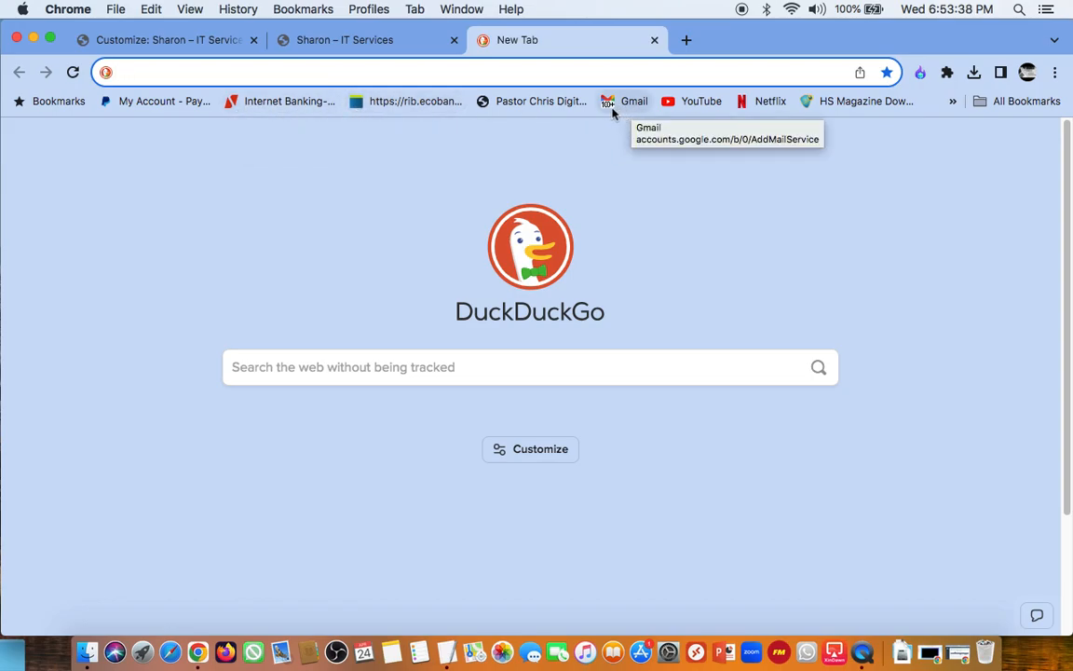
left_click(755, 105)
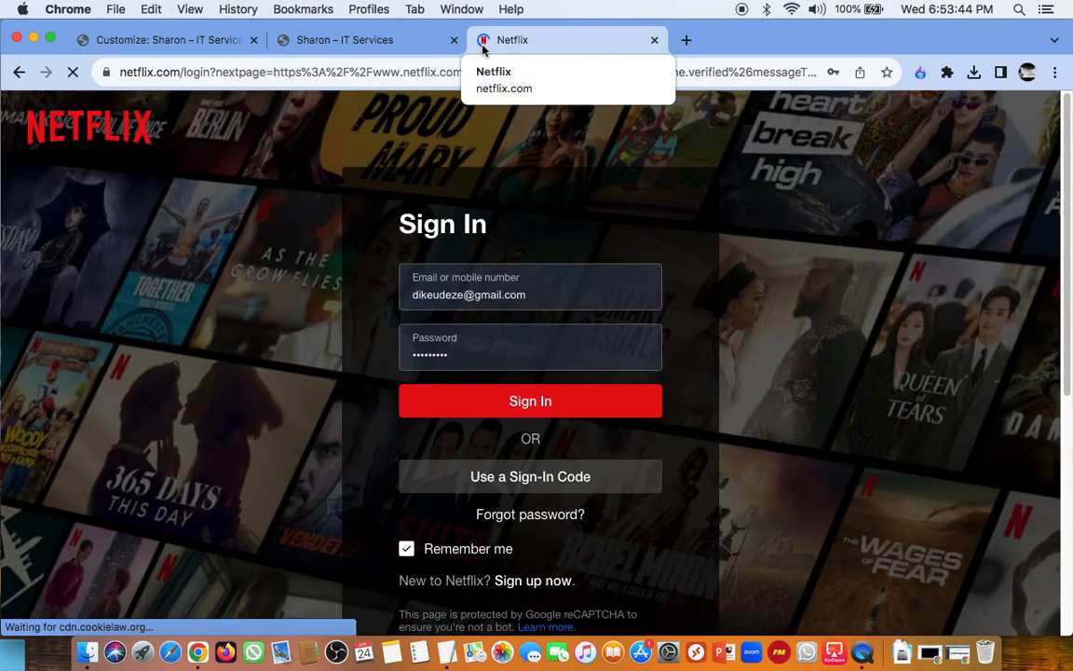
left_click(656, 41)
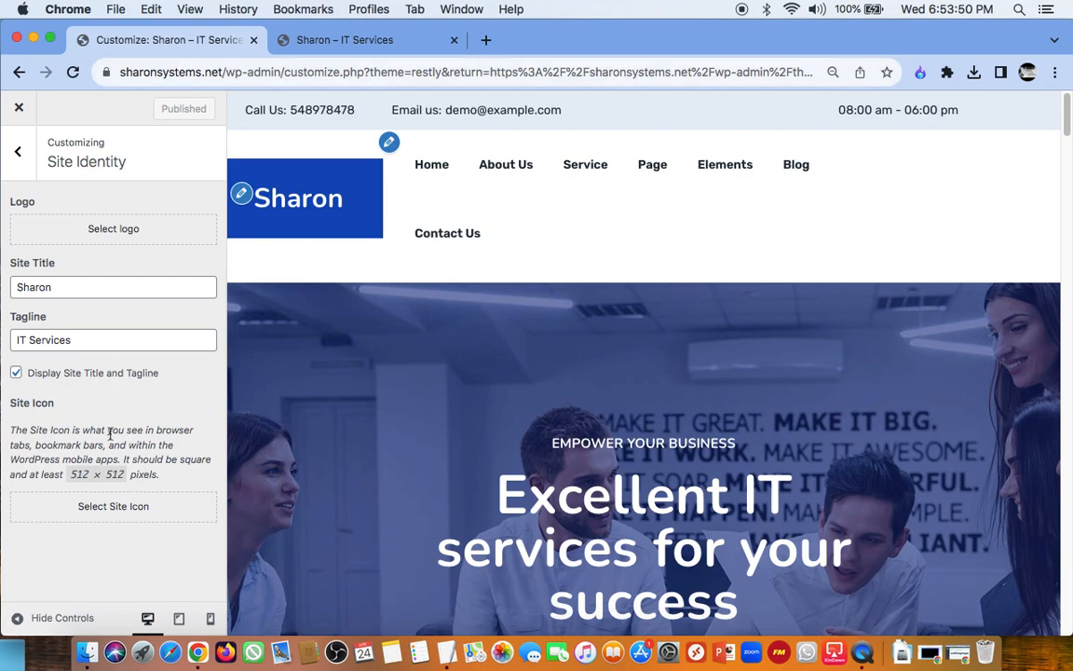
Step: Start choosing a site icon, pick sharon_logo-removebg-preview-2.png from the media library and dismiss the image optimizer notice
left_click(119, 509)
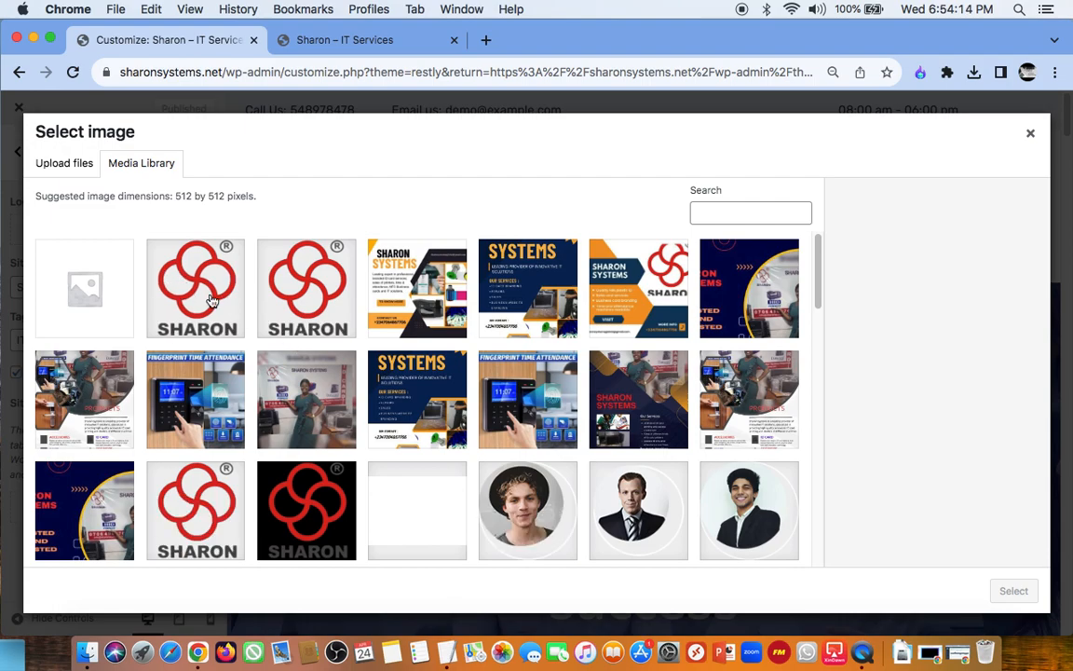
left_click(211, 300)
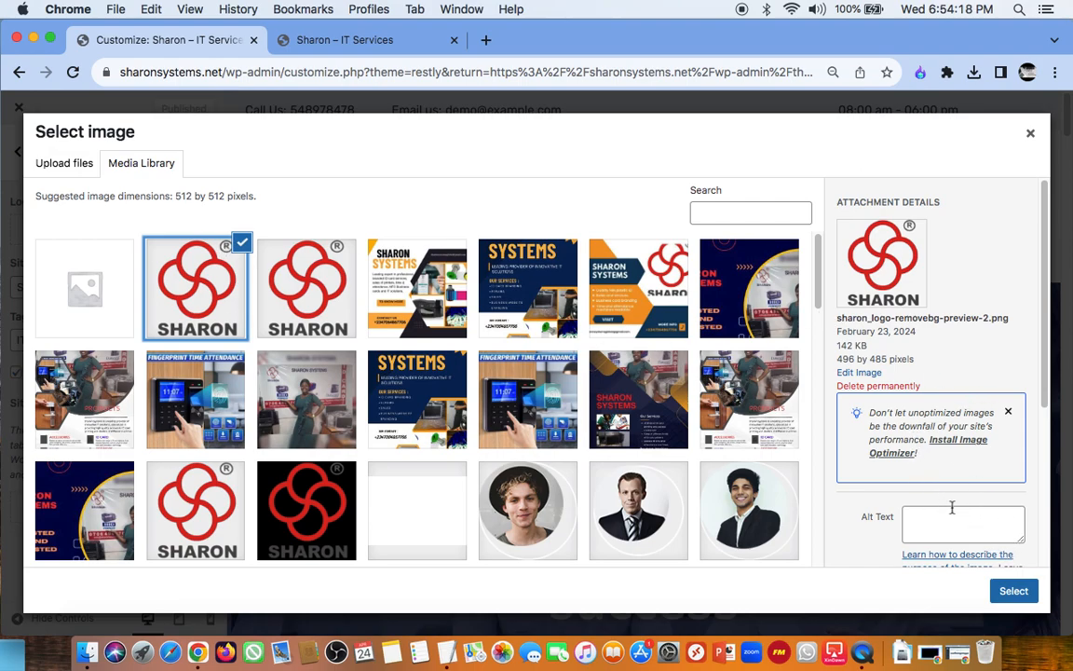
scroll(952, 509, "down", 3)
left_click(1007, 330)
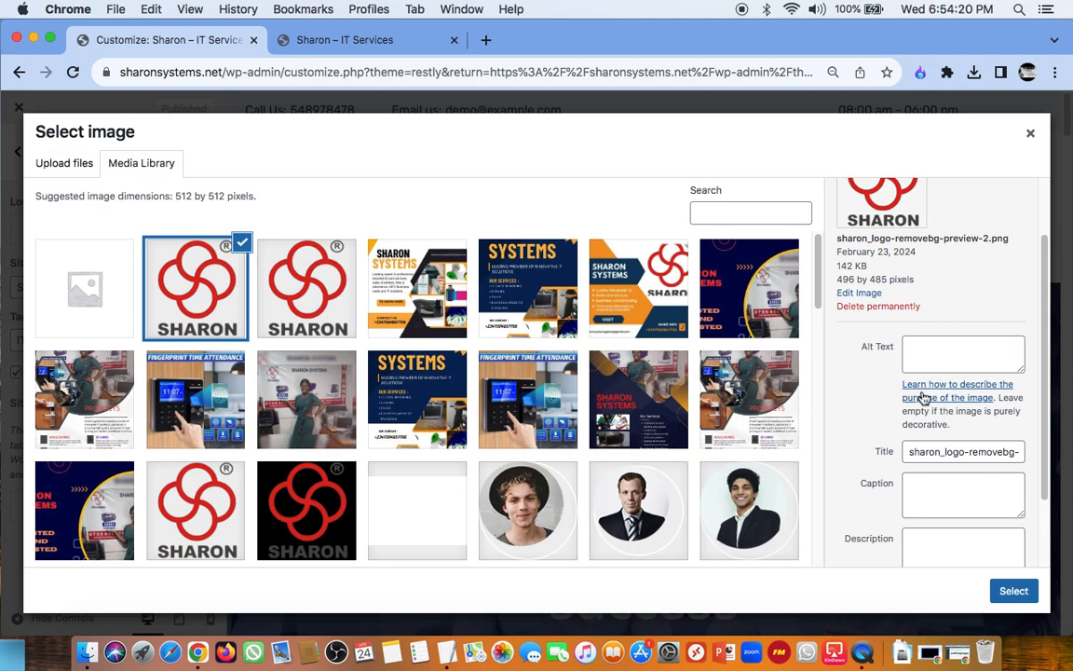
Step: Enter "Fav" as the image's alt text, caption and description, and crop it with the suggested area as the site icon
left_click(937, 362)
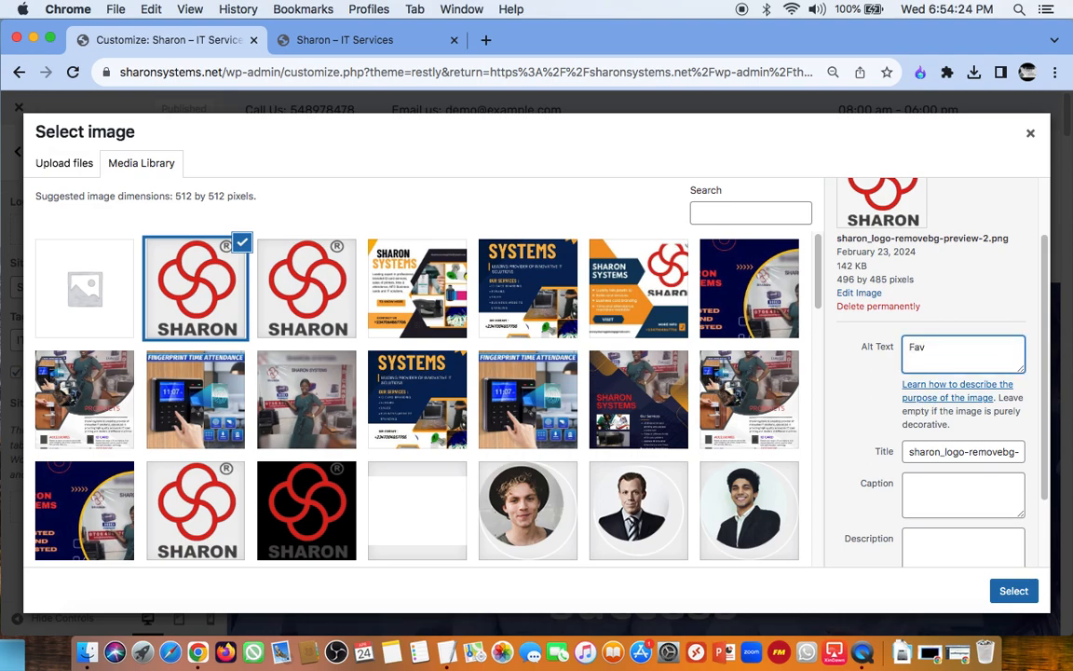
key("super+a")
key("super+c")
left_click(944, 491)
key("super+v")
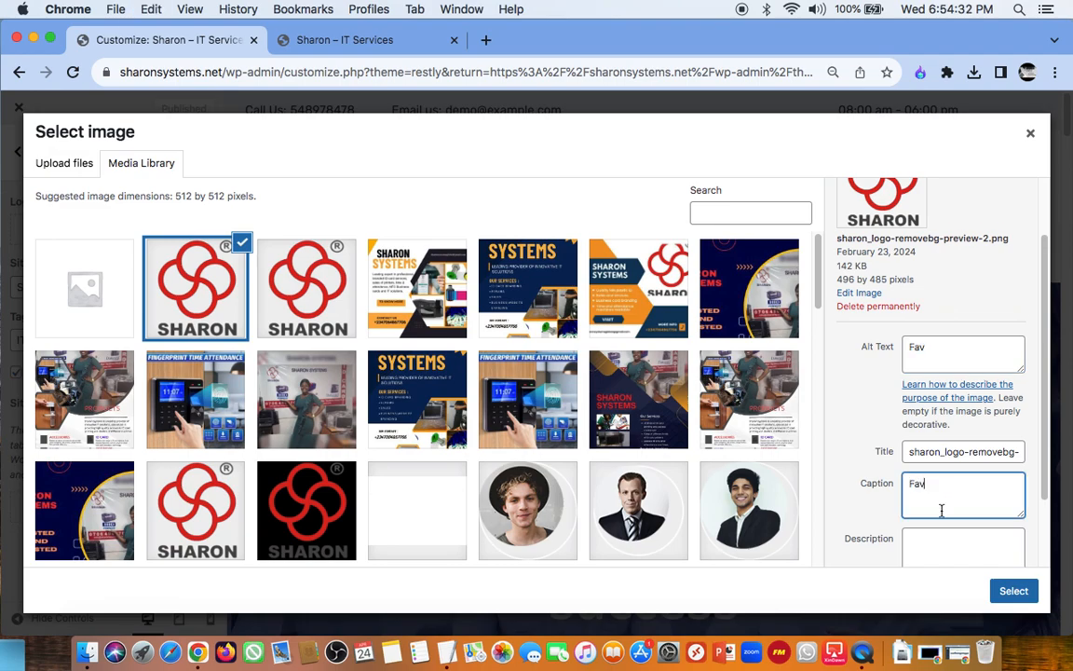
scroll(942, 511, "down", 2)
left_click(943, 446)
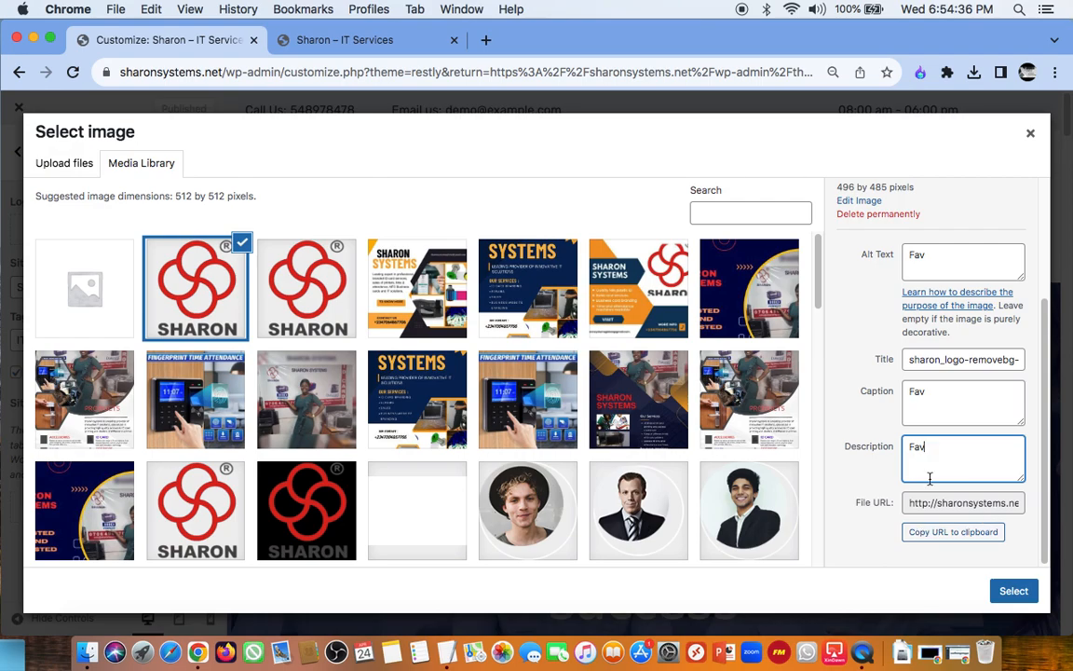
left_click(1008, 590)
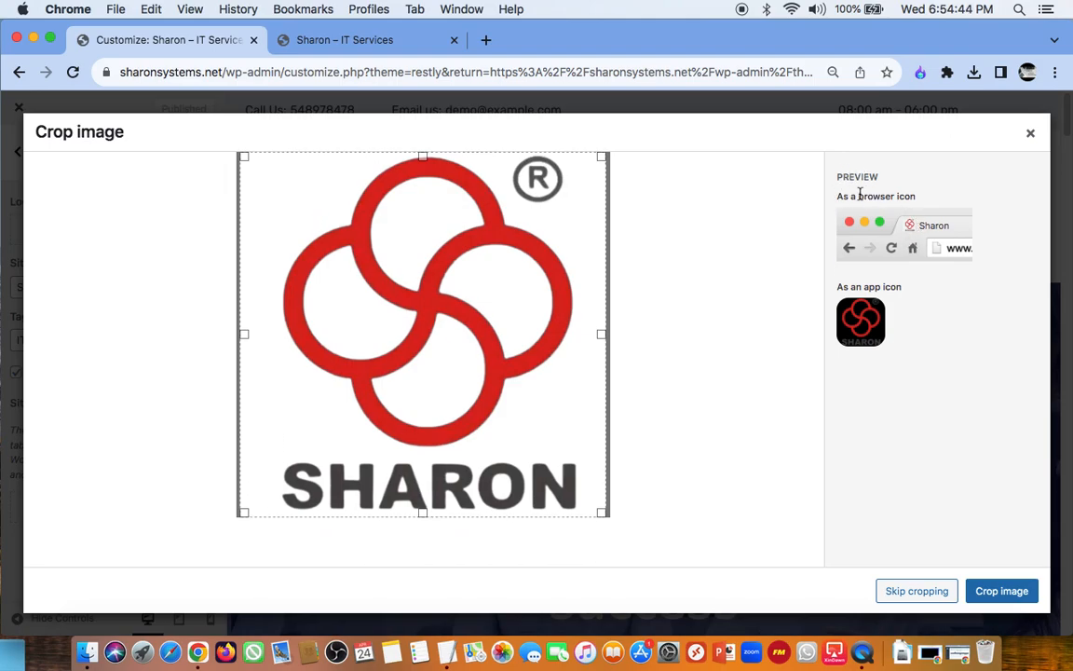
left_click(1002, 595)
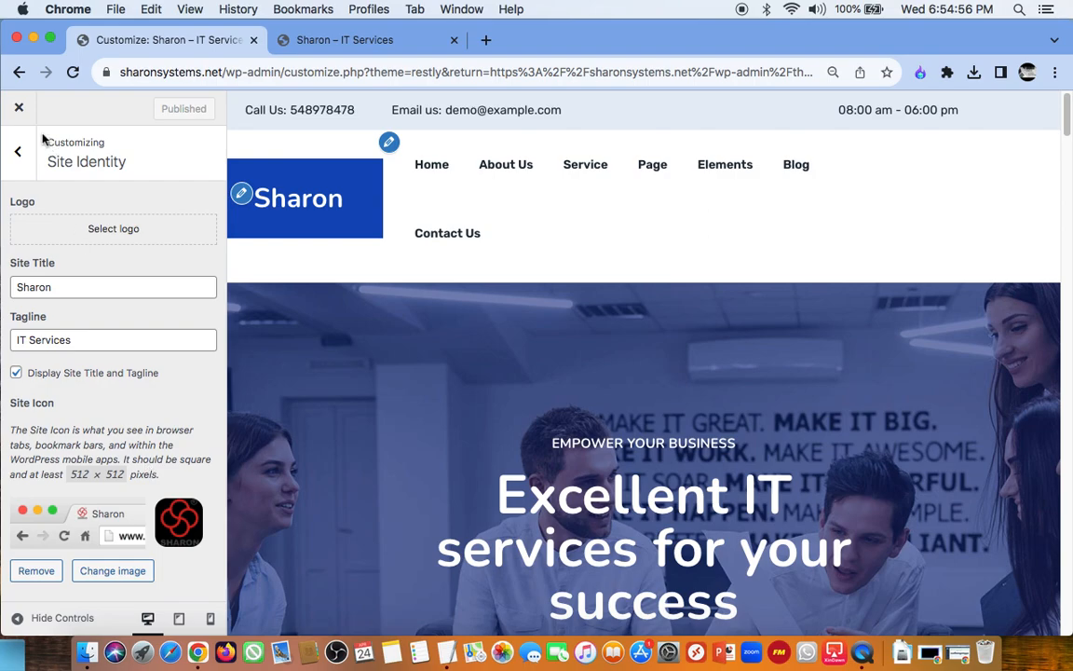
Step: Reload the customizer and the live site to check the site icon, and return to the customizer
left_click(76, 78)
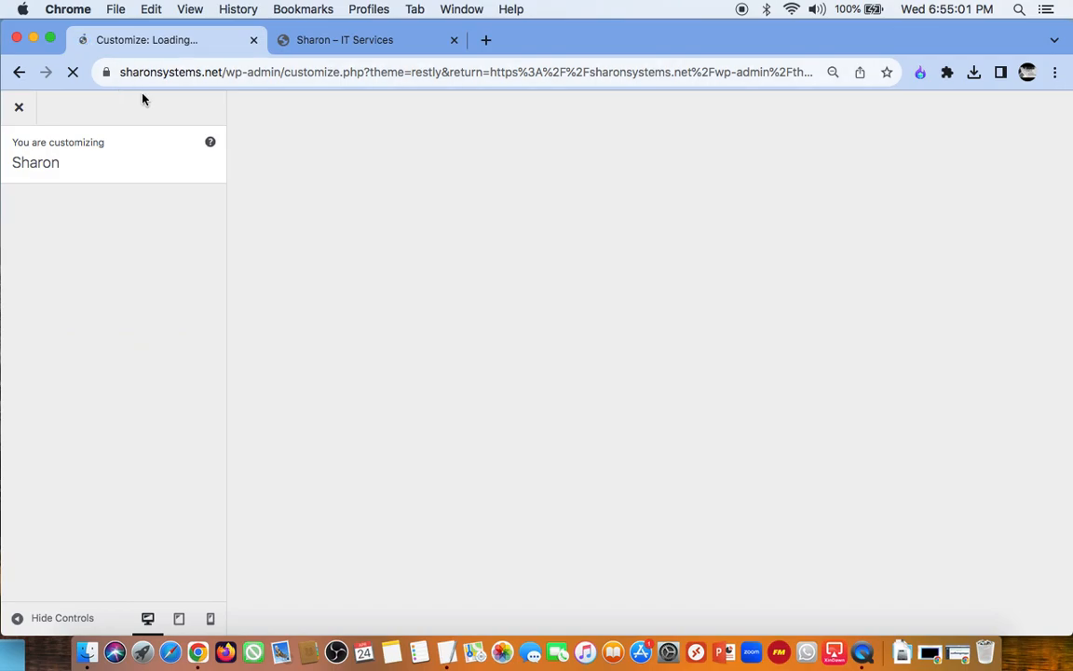
left_click(356, 39)
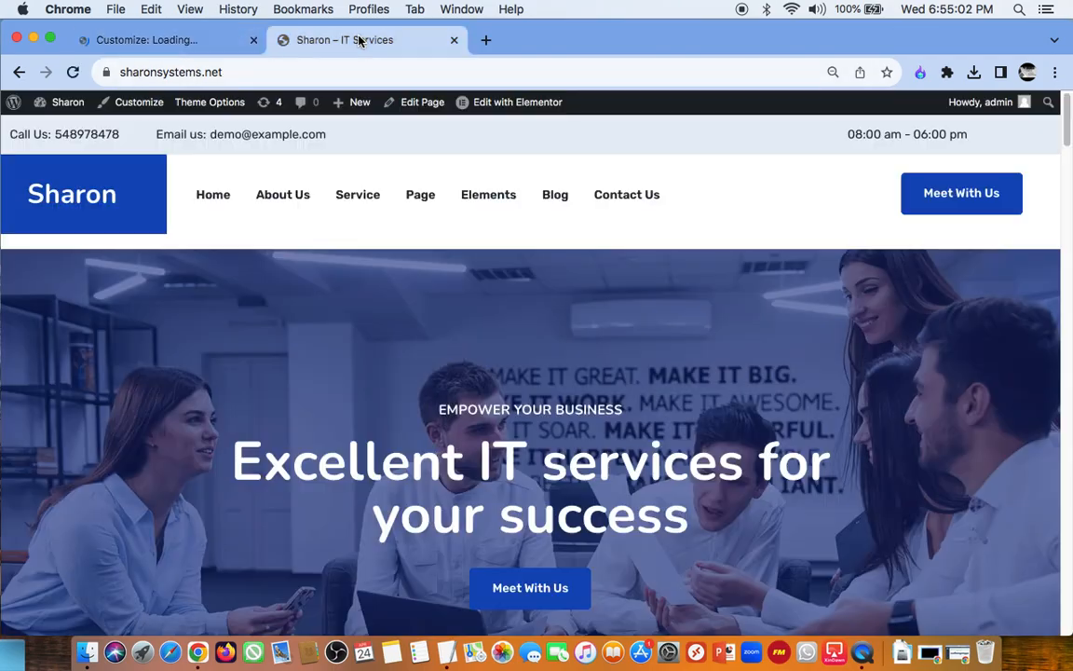
left_click(74, 78)
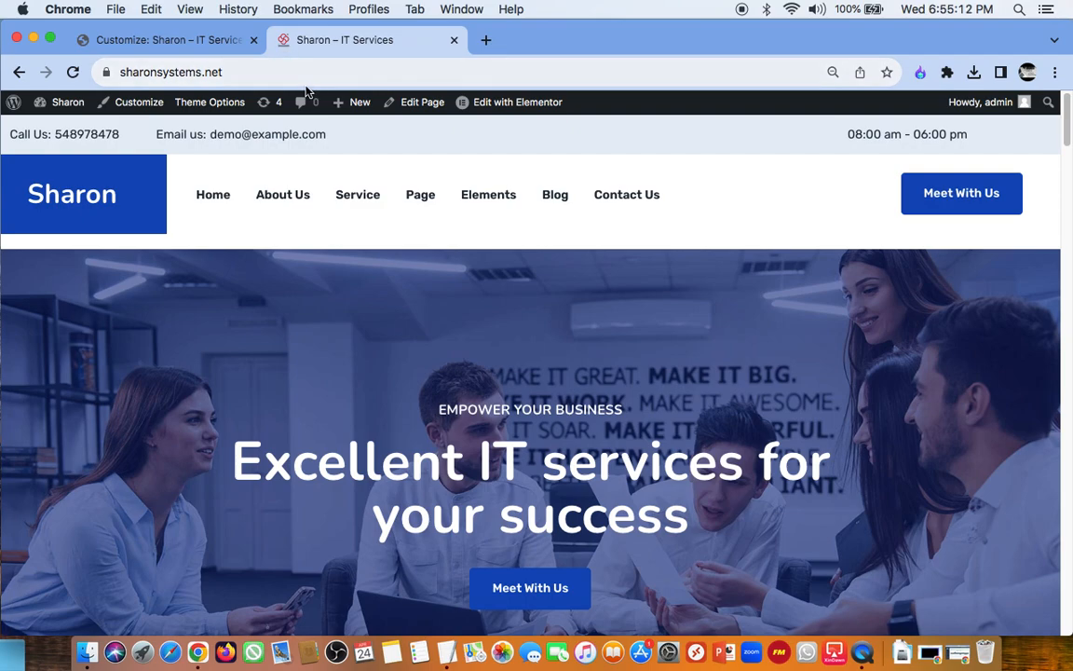
left_click(199, 41)
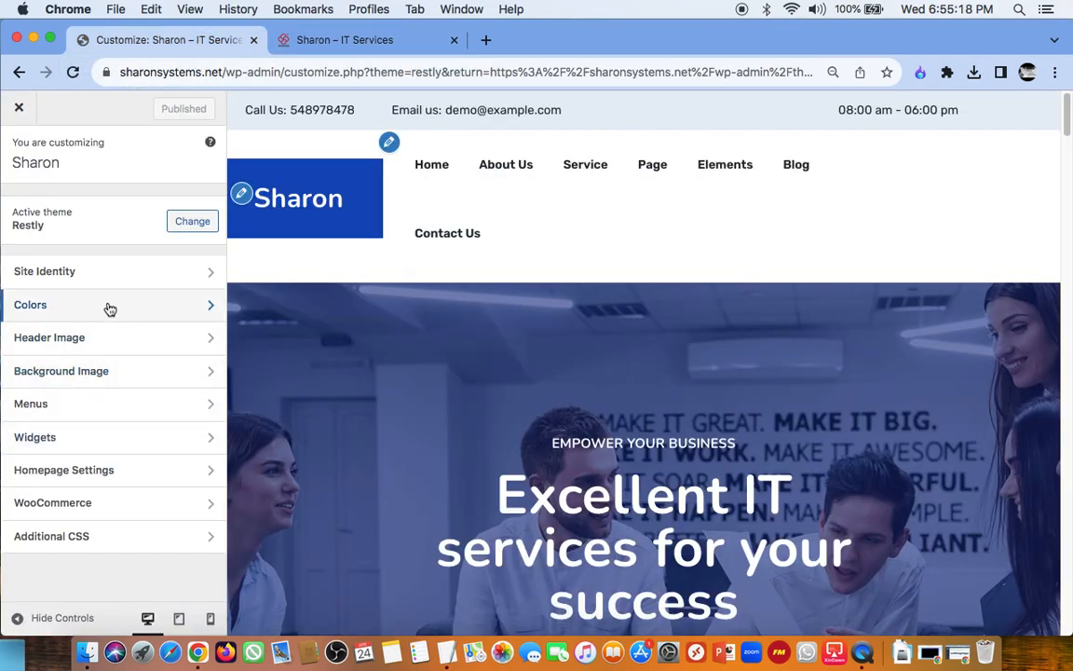
Step: Start choosing a logo in the site identity settings and pick sharon_logo-removebg-preview-2.png from the media library
left_click(175, 271)
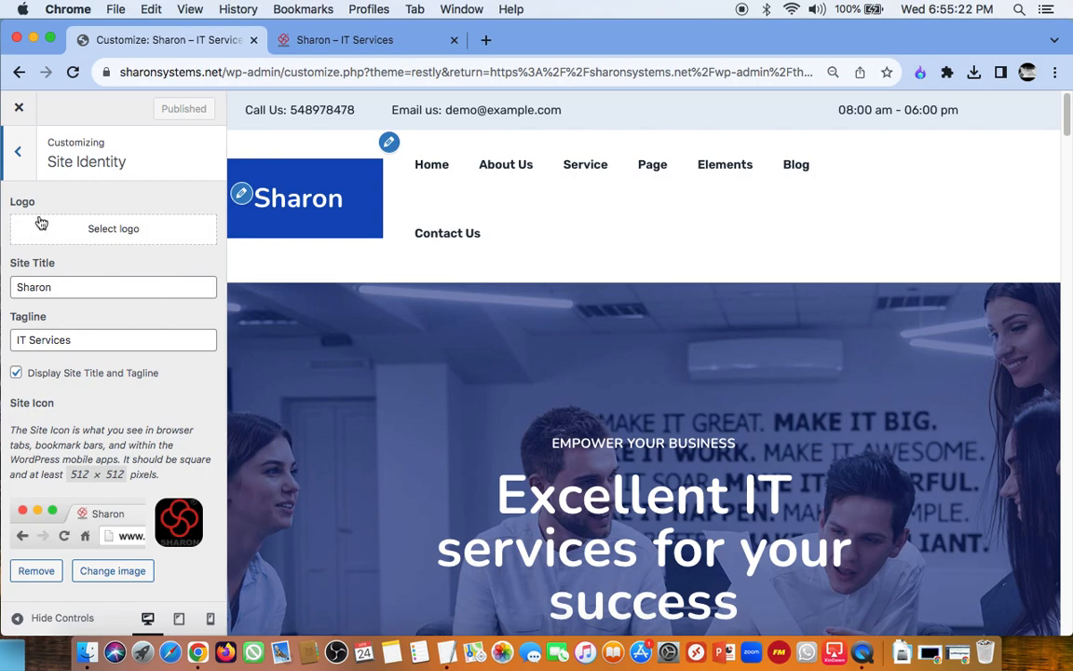
left_click(144, 232)
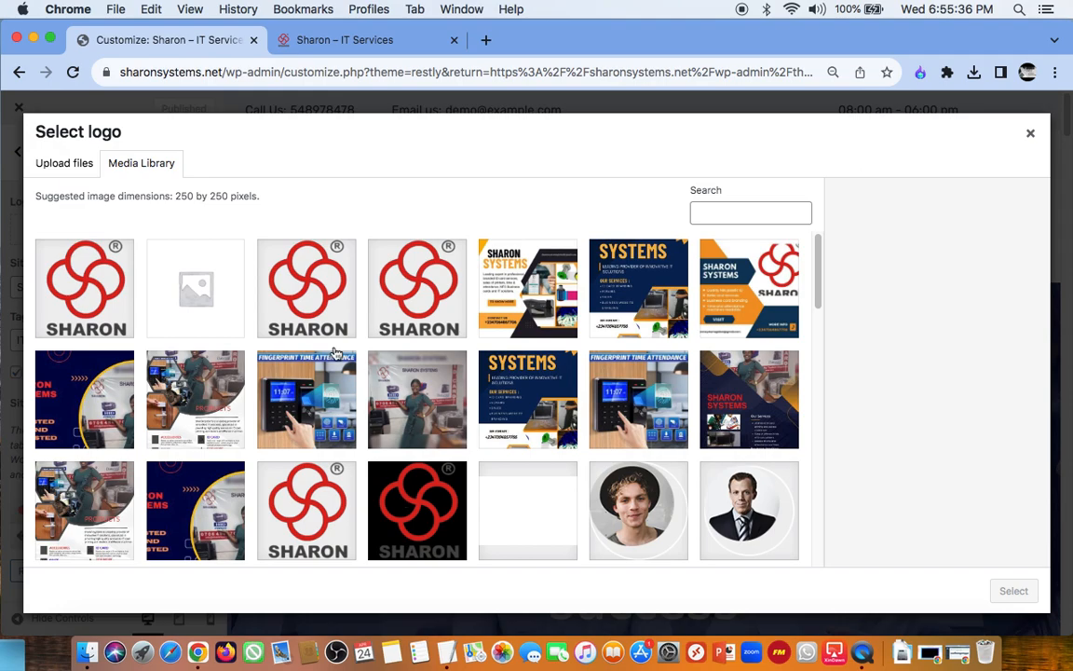
left_click(326, 302)
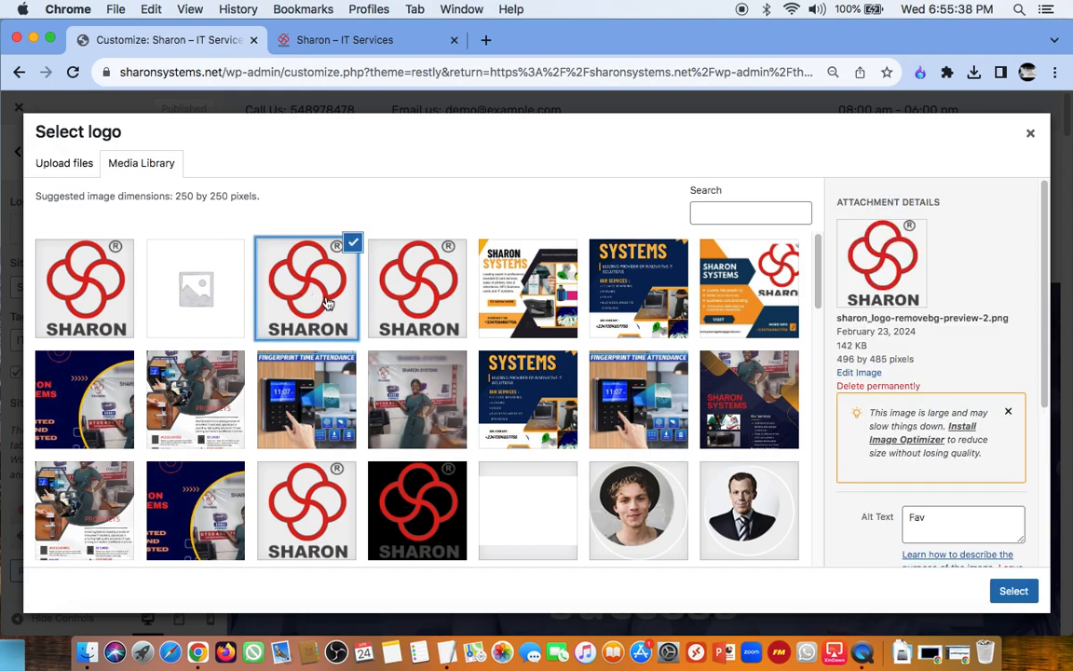
Step: Replace the logo image's alt text, caption and description with "logo"
double_click(922, 528)
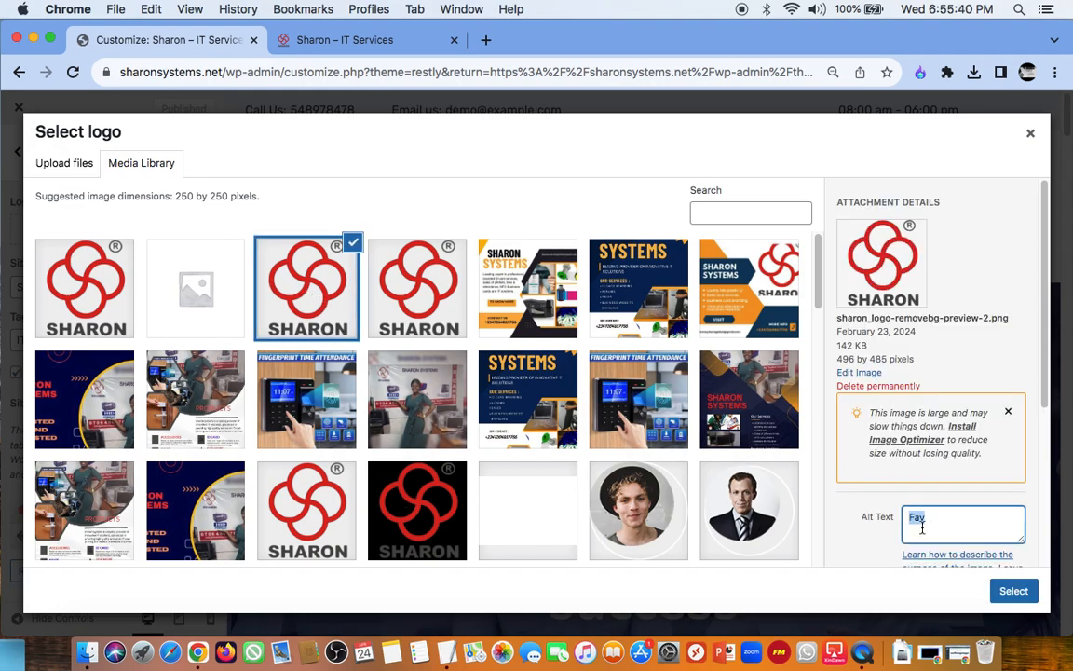
type("logo")
scroll(954, 484, "down", 4)
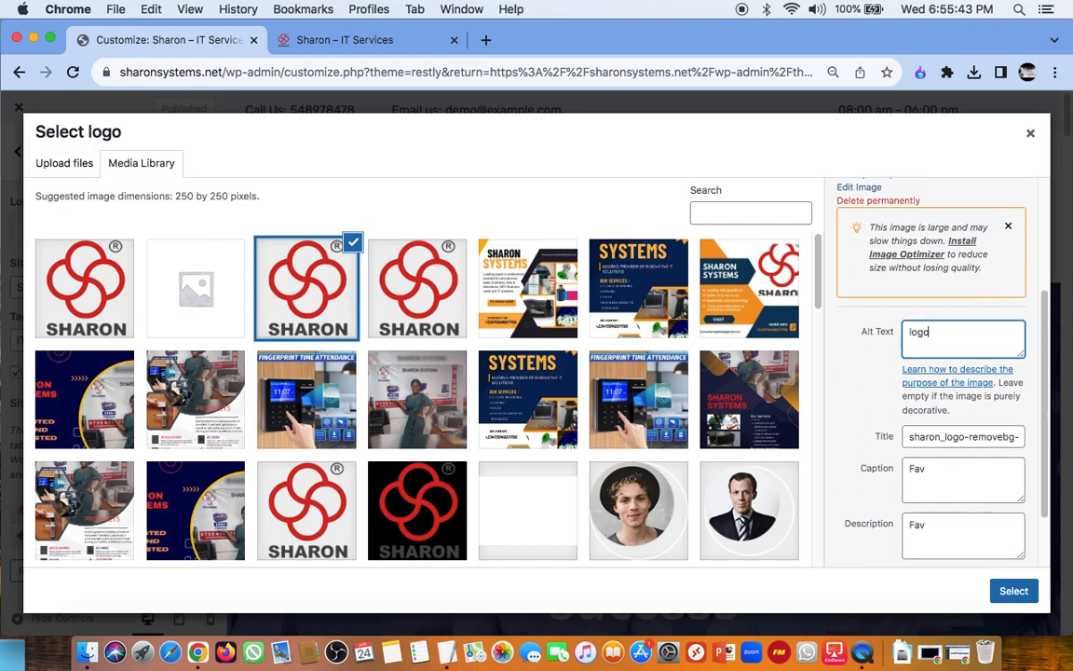
double_click(926, 468)
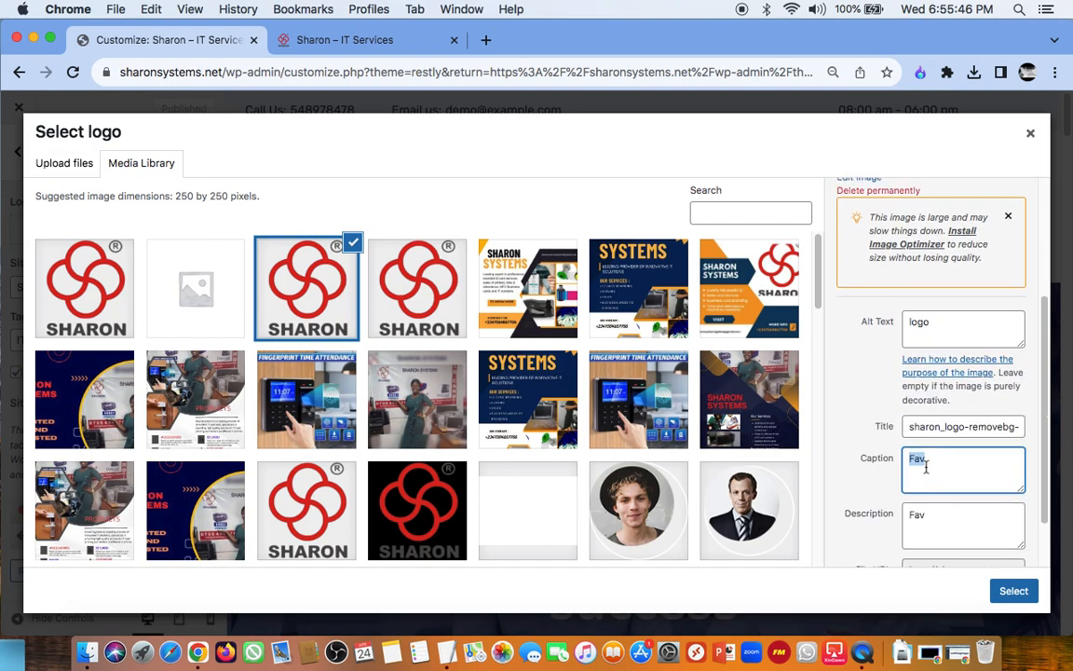
type("logo")
double_click(920, 520)
type("lo")
scroll(926, 545, "down", 2)
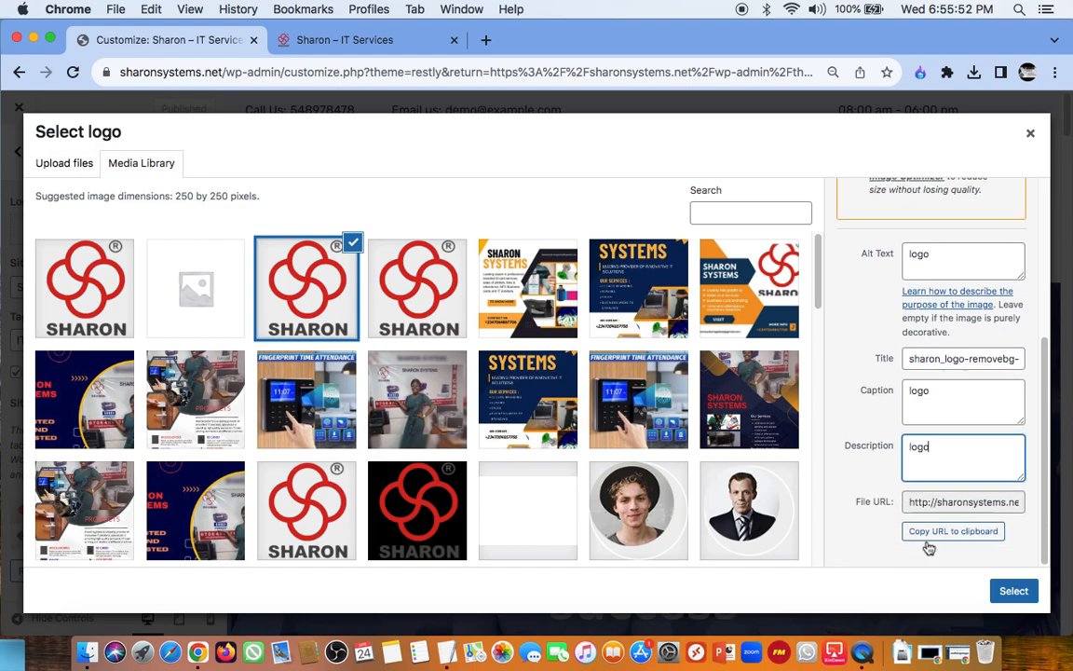
Step: Try limiting the crop to the SHARON lettering, extend it back to the full image height and crop it as the logo
left_click(1010, 591)
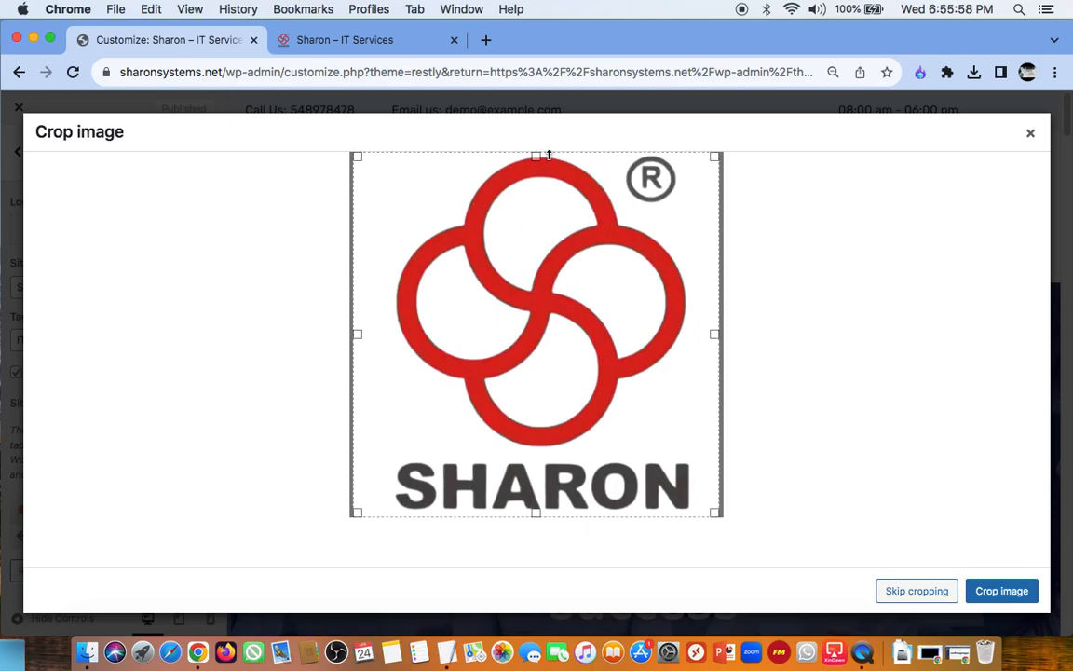
left_click_drag(536, 155, 507, 451)
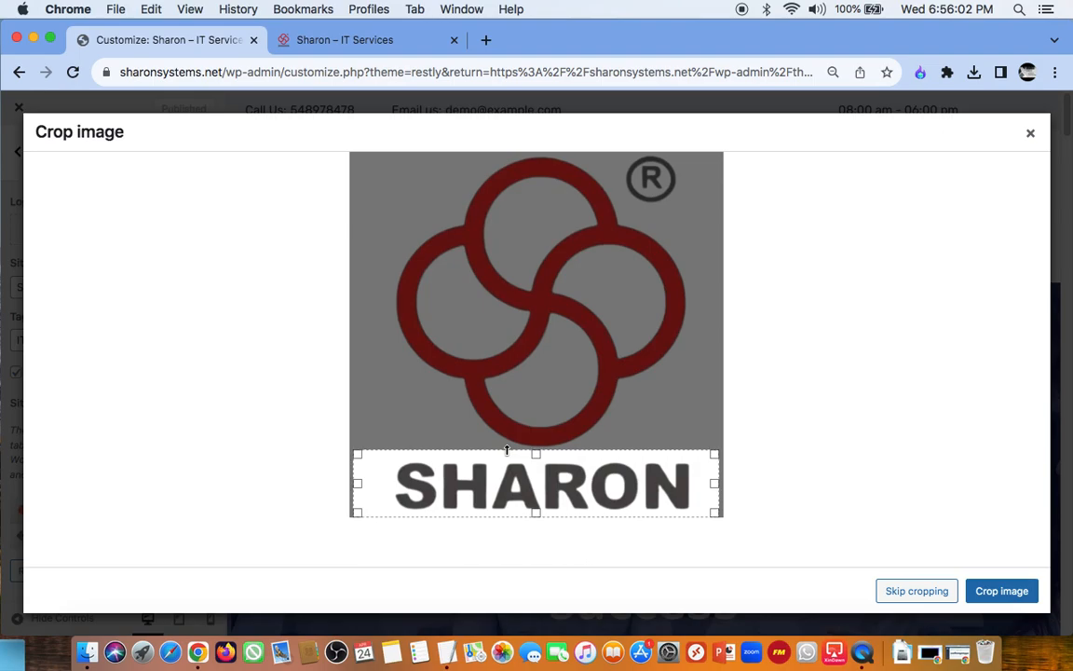
left_click_drag(535, 453, 540, 151)
left_click(1002, 591)
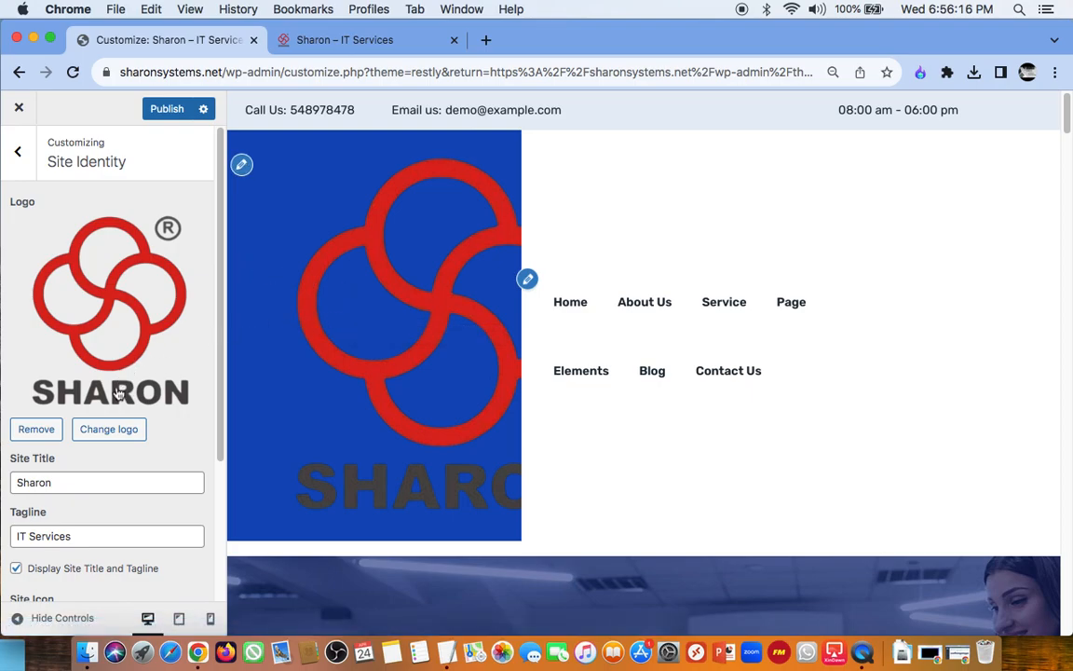
Step: Review the logo in the site identity settings and discard the unpublished change by reloading the customizer
scroll(118, 394, "down", 5)
scroll(116, 393, "up", 5)
scroll(122, 346, "down", 2)
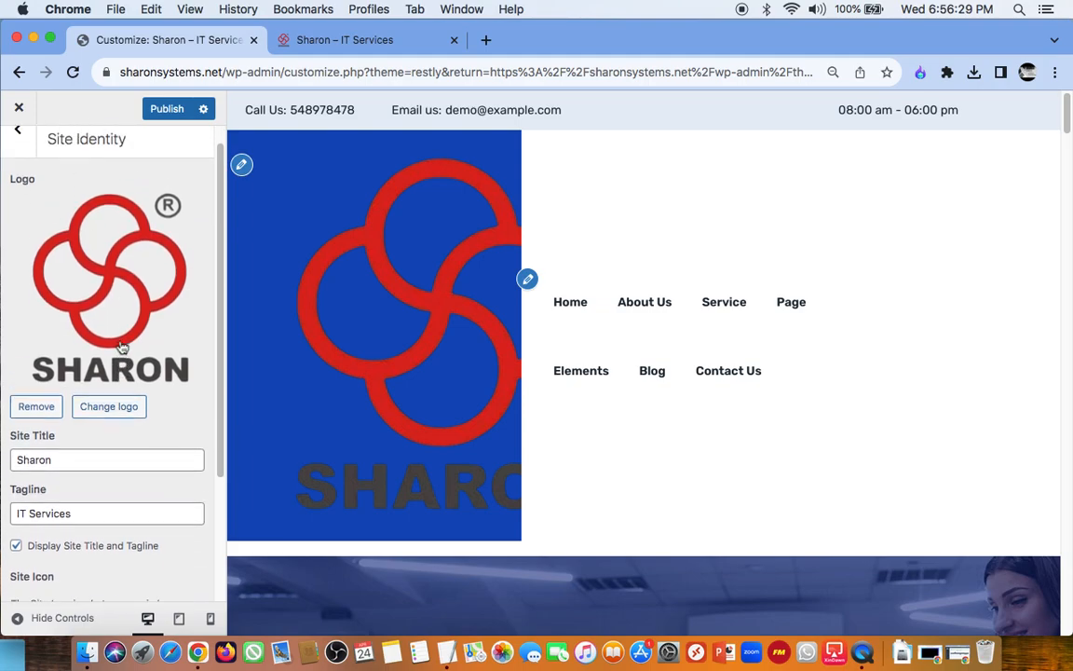
left_click(74, 74)
left_click(657, 245)
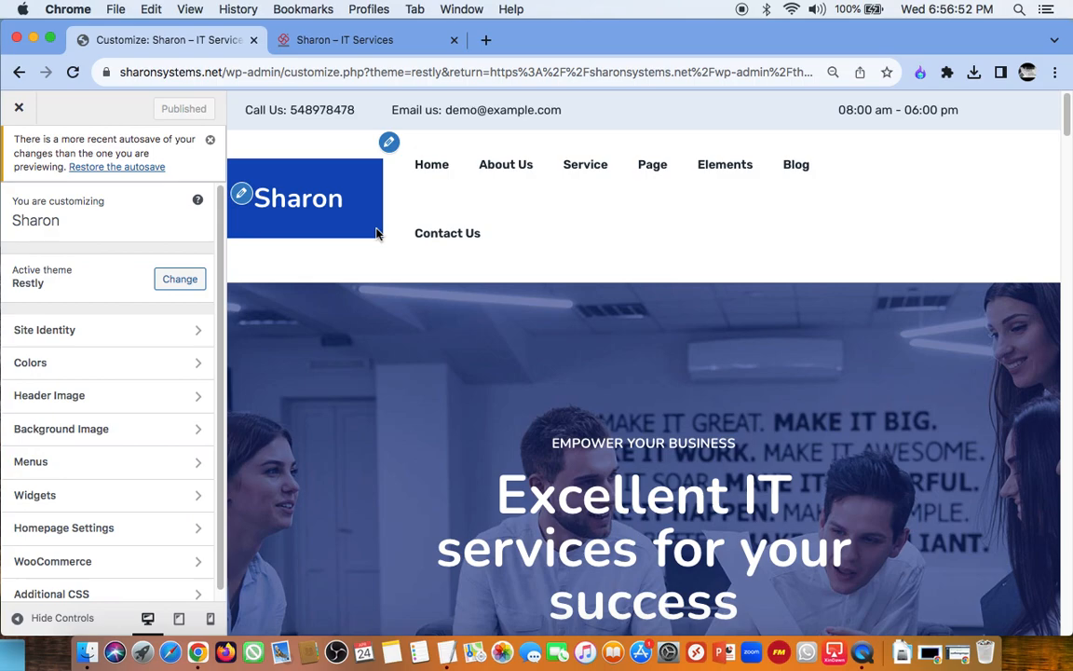
Step: Capture a screenshot of the header's blue Sharon logo area and check its dimensions in the file information in Finder
key("super+shift+4")
left_click_drag(226, 160, 383, 238)
left_click(85, 655)
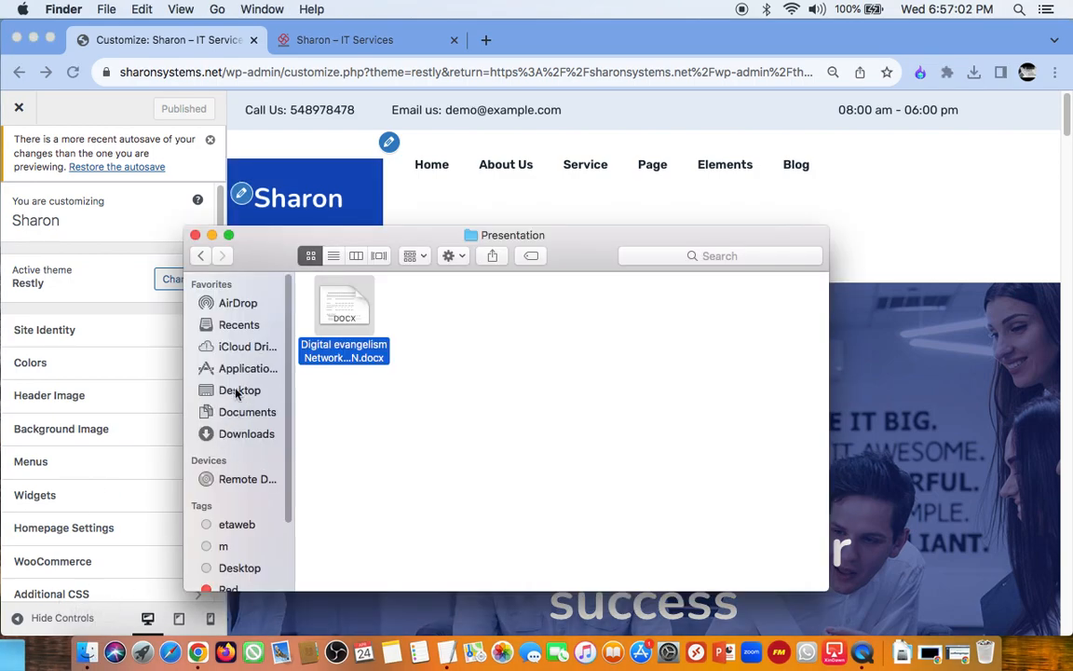
left_click(221, 434)
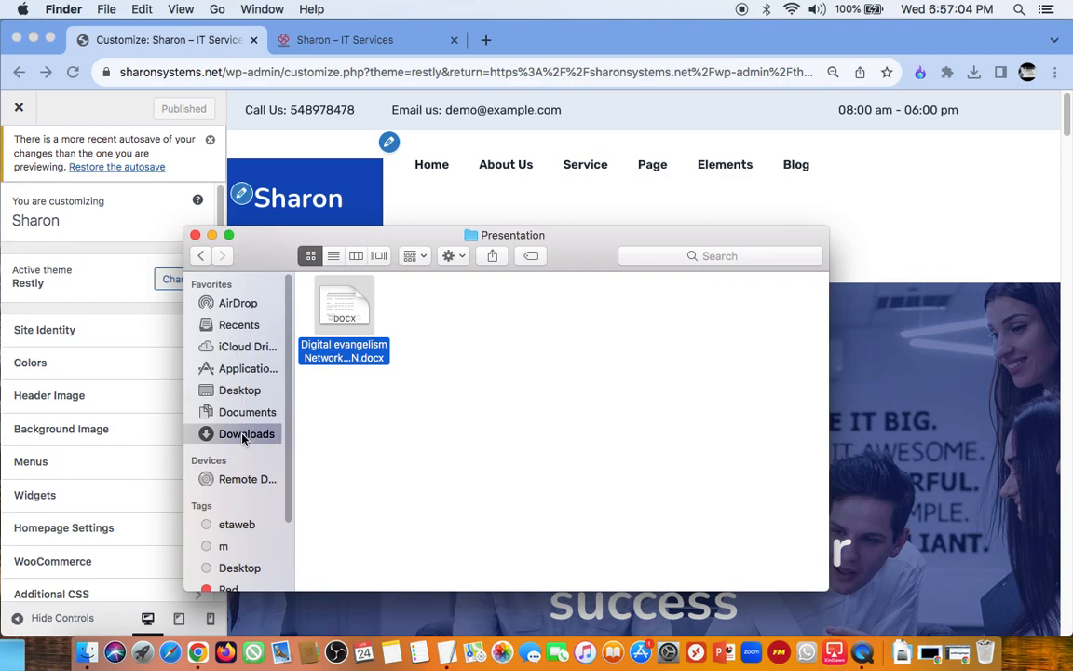
left_click(239, 324)
right_click(350, 324)
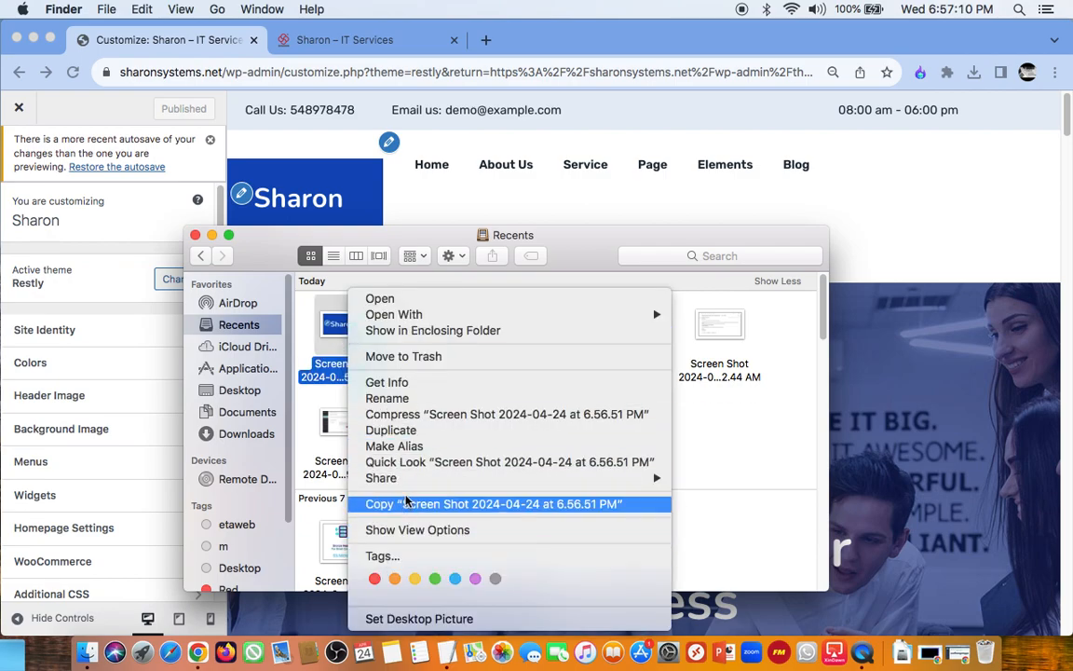
left_click(390, 398)
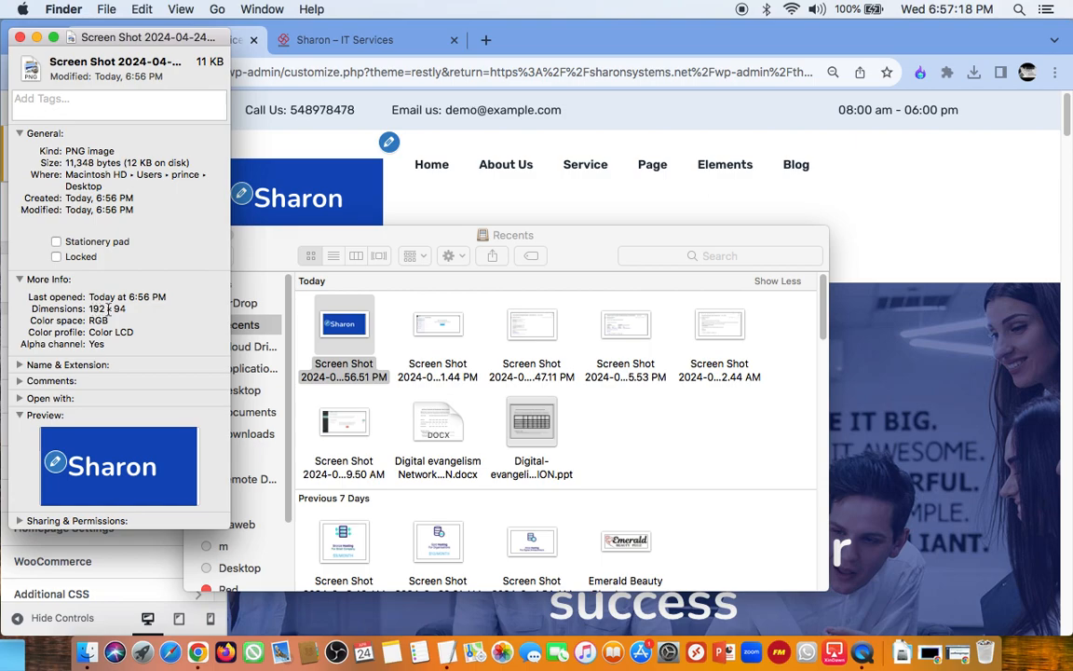
Step: Highlight the dimensions in the screenshot's file information, minimize that window and close the Recents window
left_click_drag(128, 309, 88, 308)
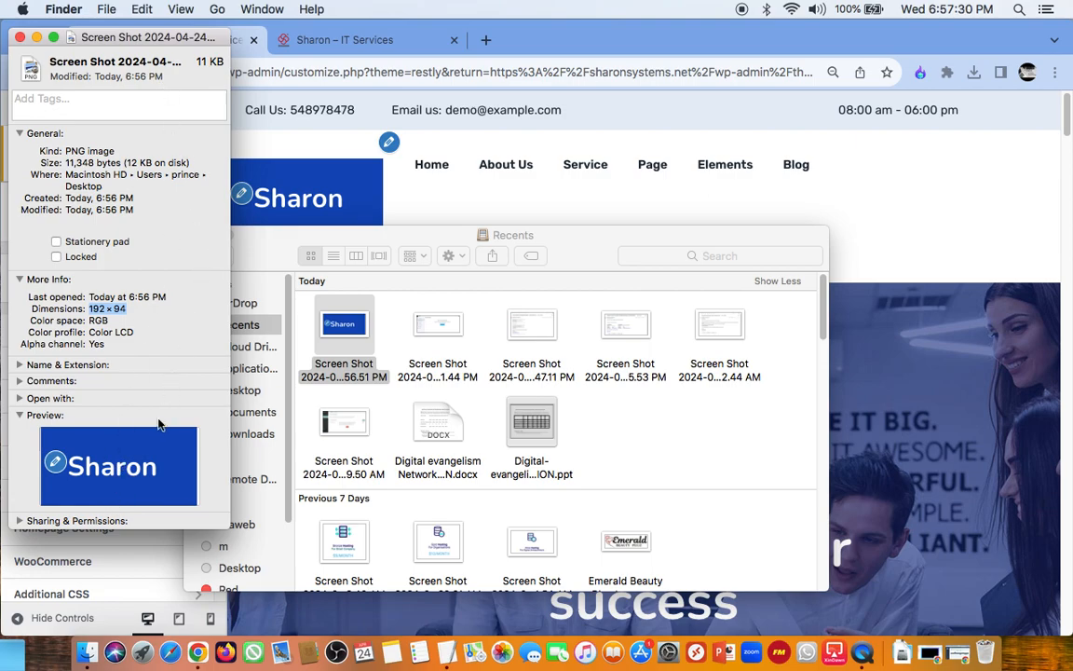
left_click(36, 38)
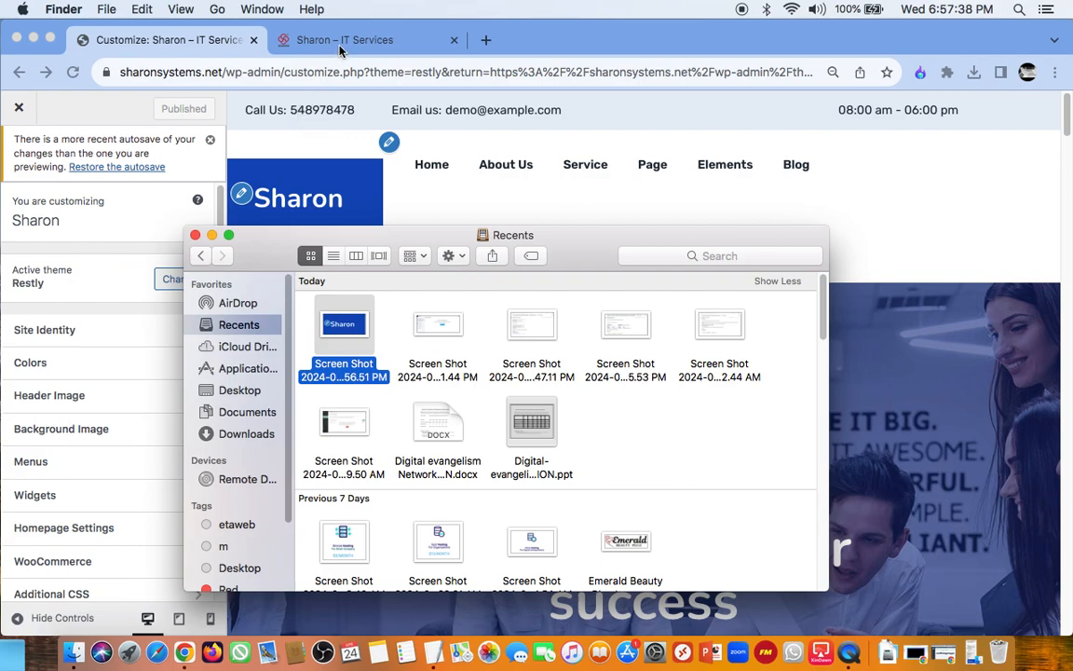
left_click(195, 234)
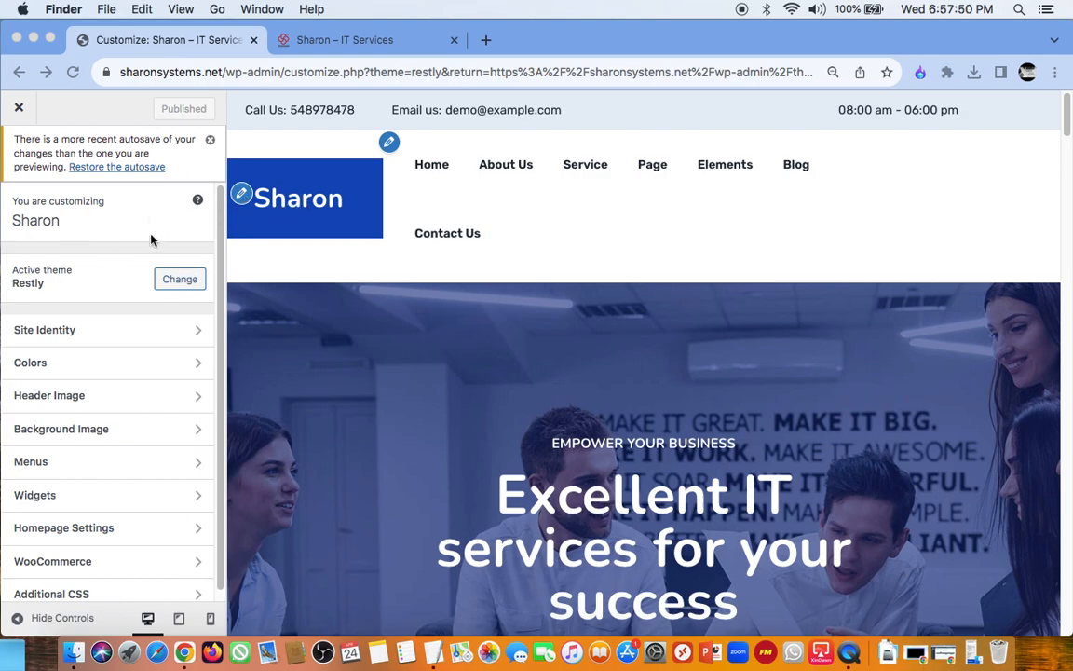
Step: Reopen the Site Identity settings and review the logo, title, tagline and site icon options against the header preview
left_click(67, 330)
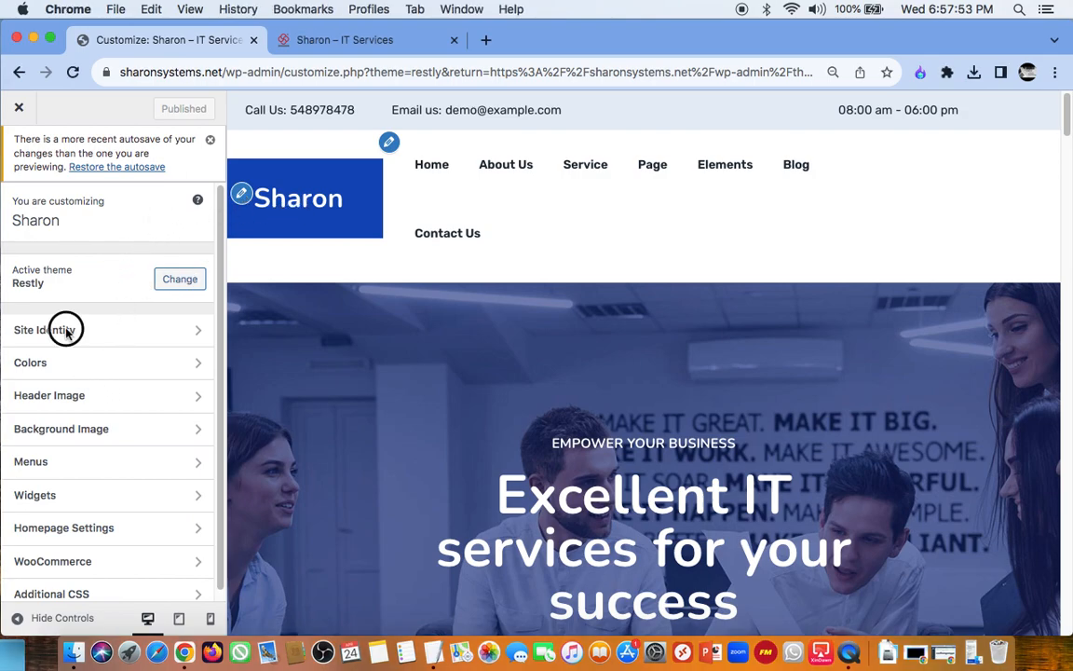
left_click(164, 336)
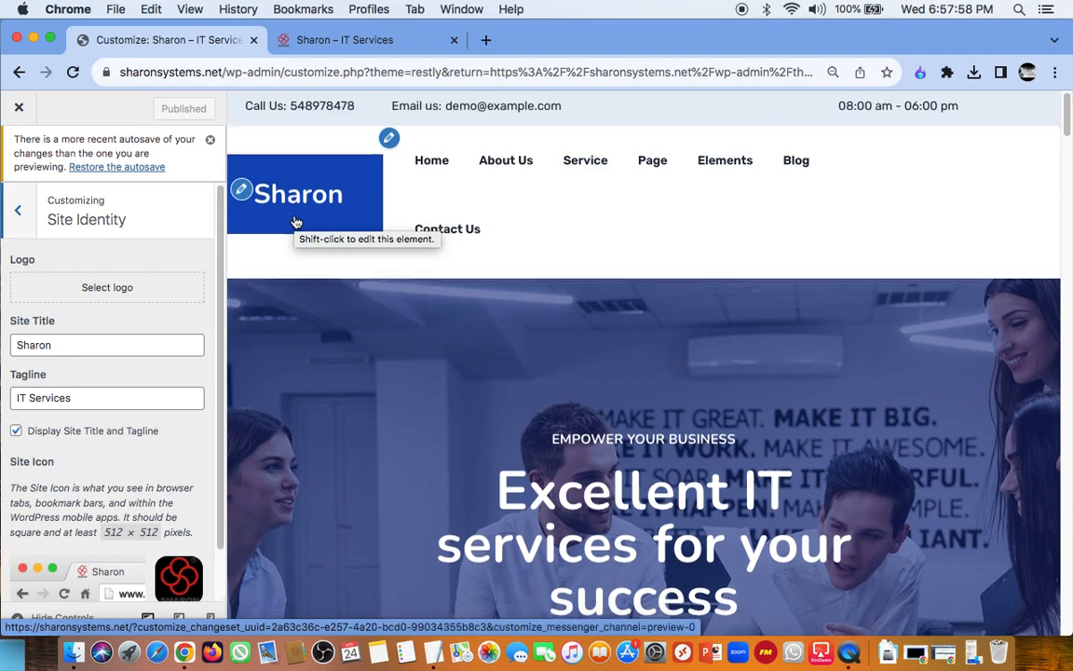
scroll(295, 221, "down", 3)
scroll(296, 221, "up", 2)
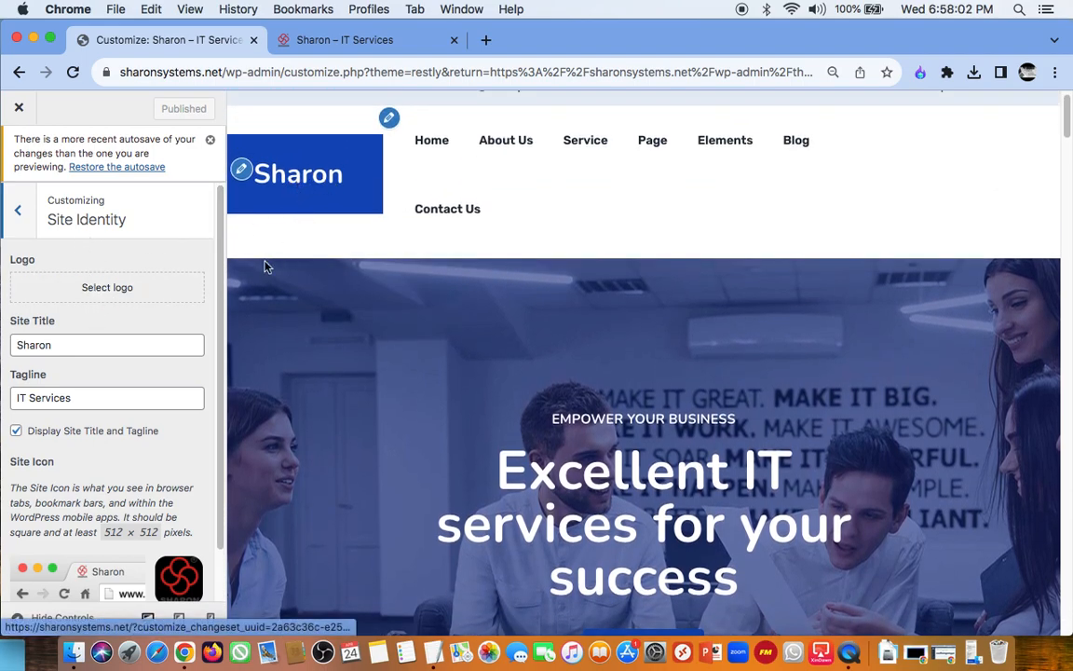
scroll(132, 364, "down", 2)
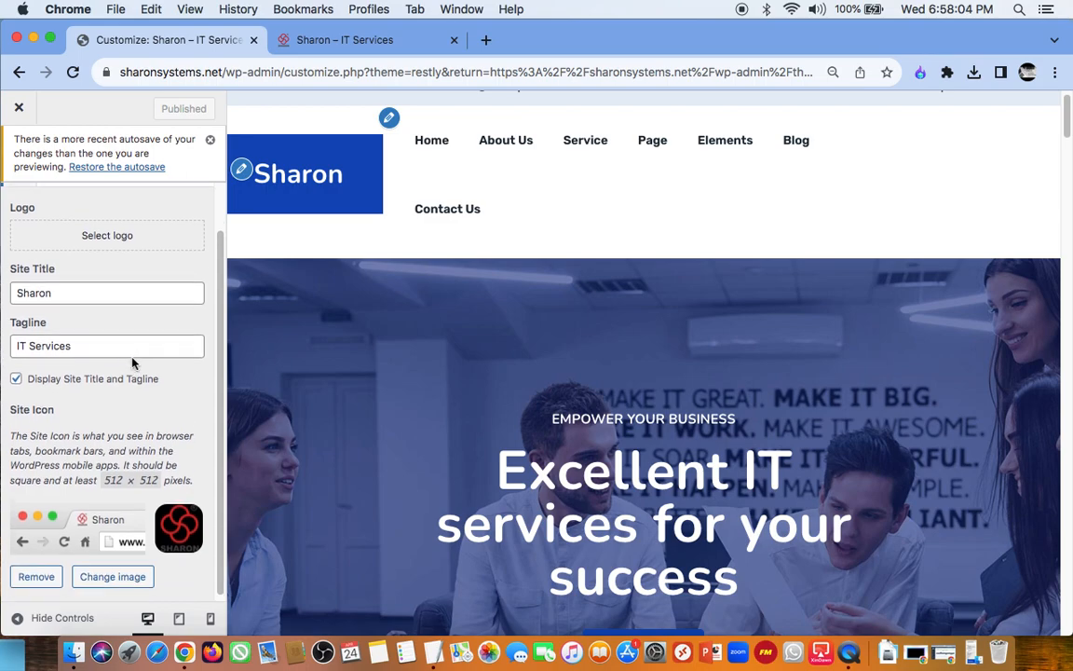
scroll(133, 363, "up", 2)
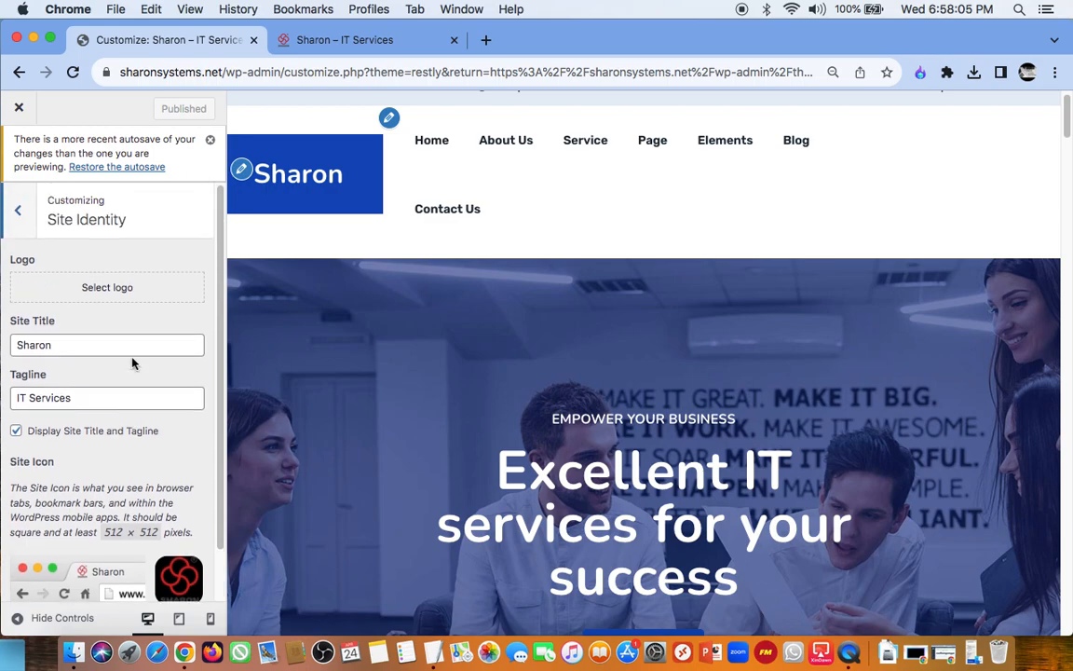
Step: Open the logo selection, look through the media library images and check the suggested image dimensions for uploads
left_click(109, 282)
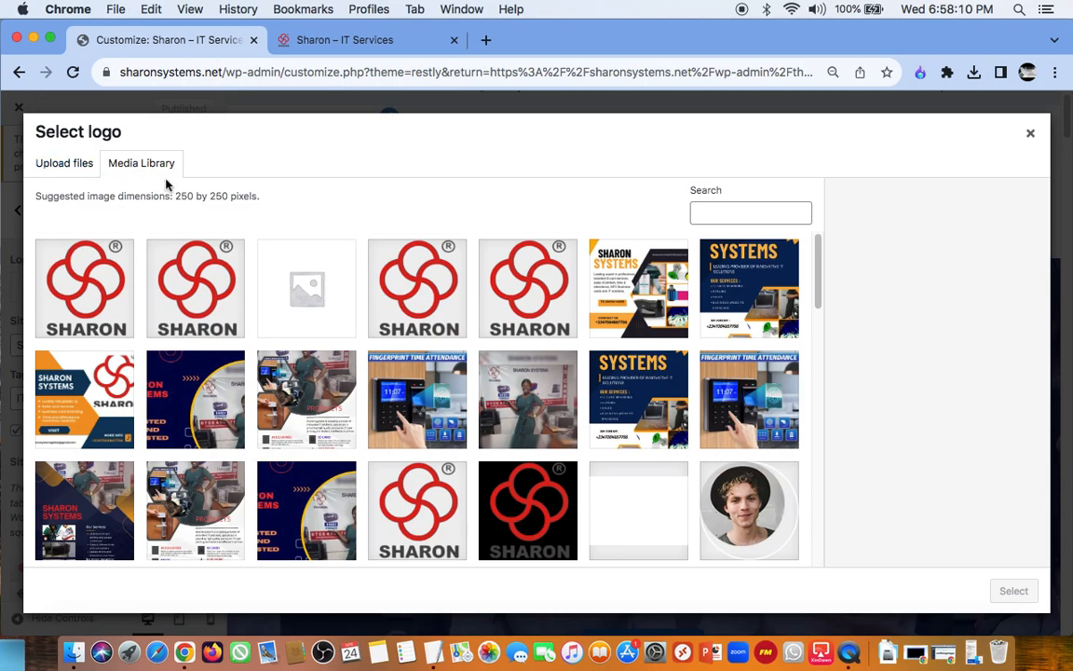
scroll(394, 417, "down", 5)
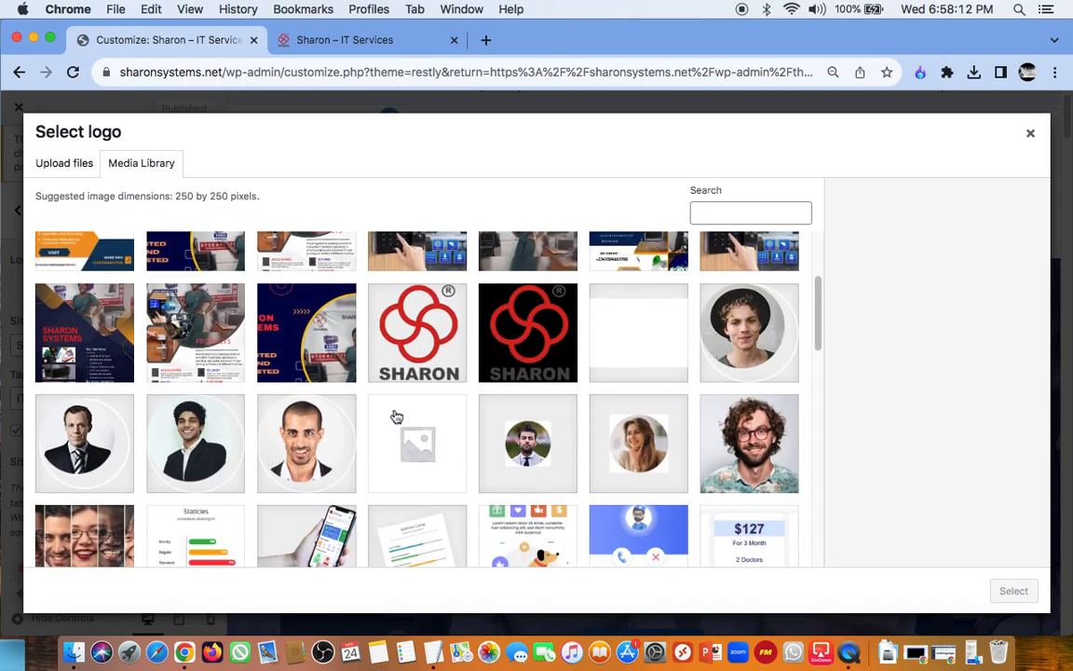
scroll(395, 416, "up", 5)
left_click(63, 167)
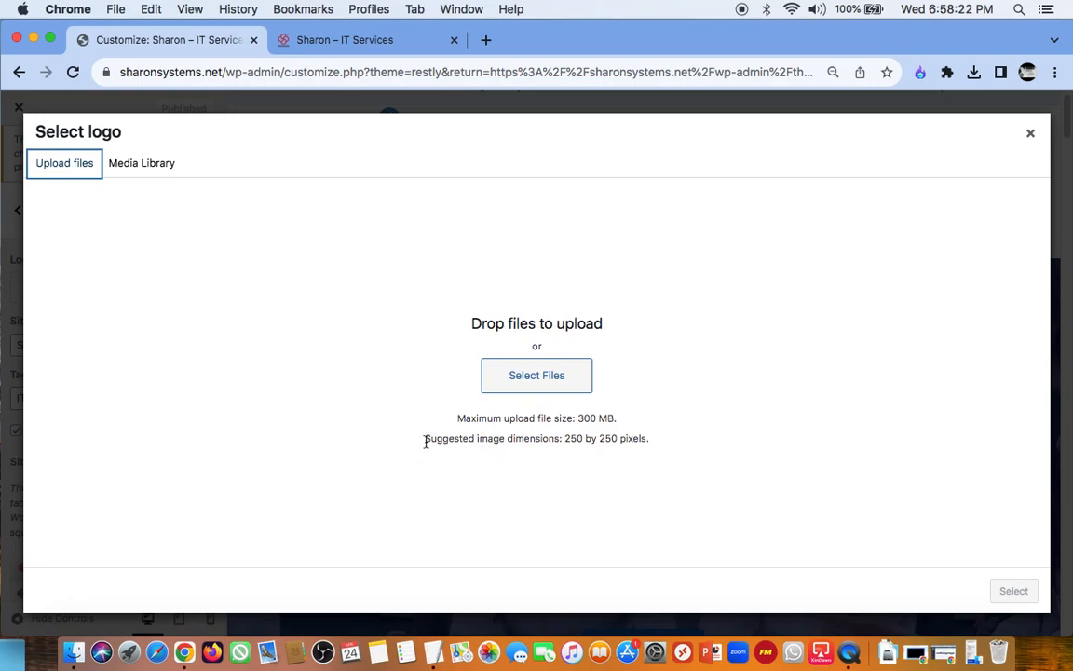
left_click_drag(424, 444, 477, 437)
left_click(572, 438)
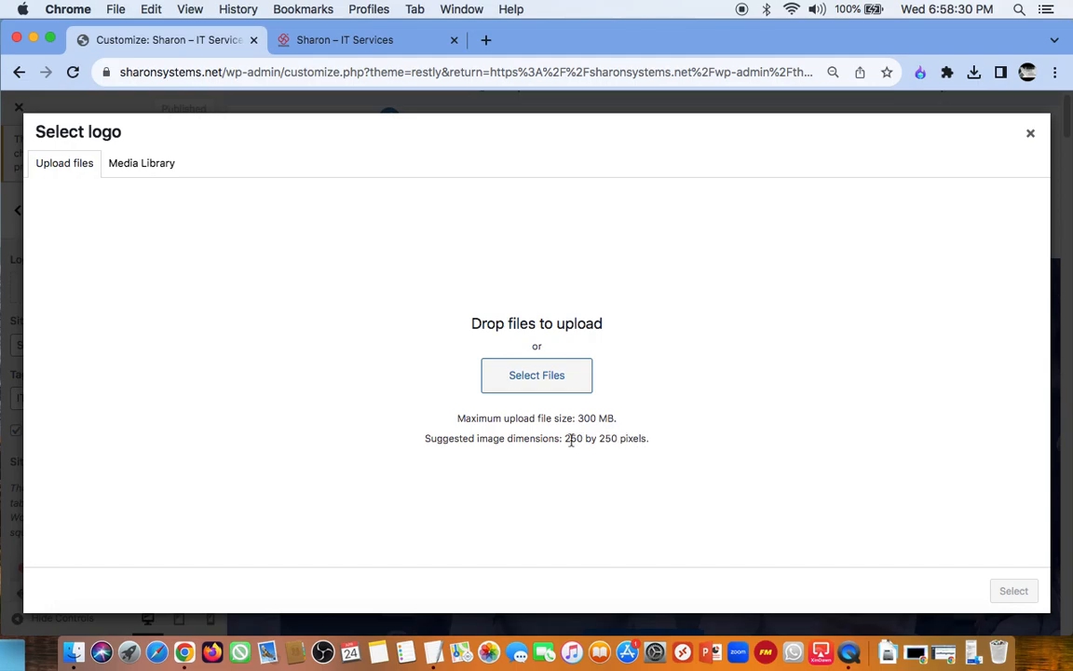
Step: Upload the Desktop image "Screen Shot 2024-04-24 at 6.56.51 PM.png" to the media library for the logo
left_click(524, 390)
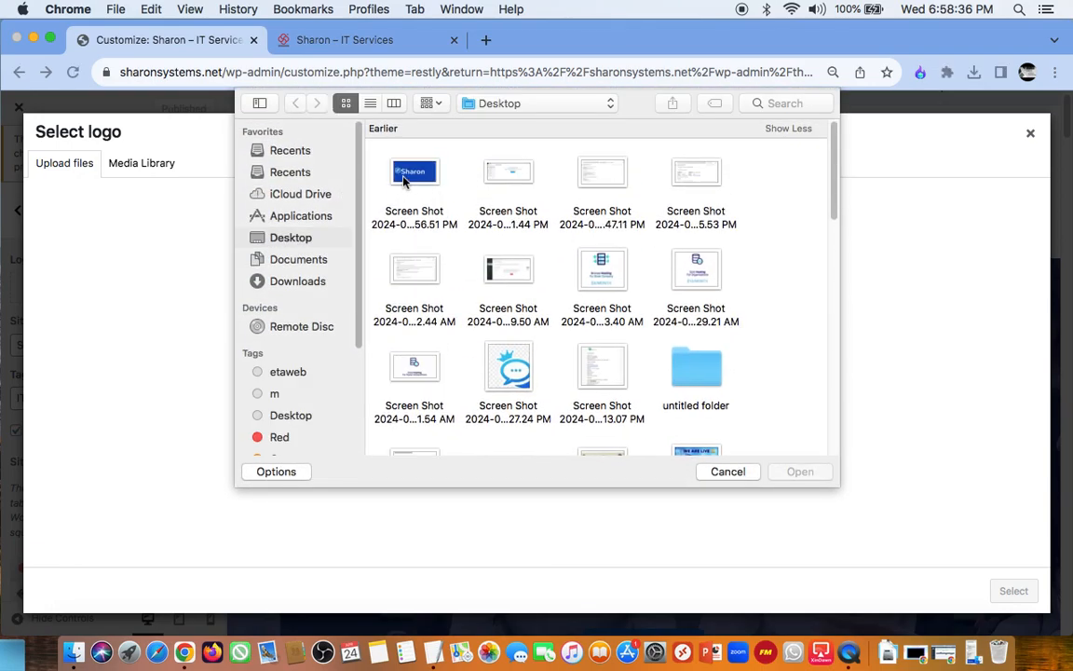
left_click(404, 179)
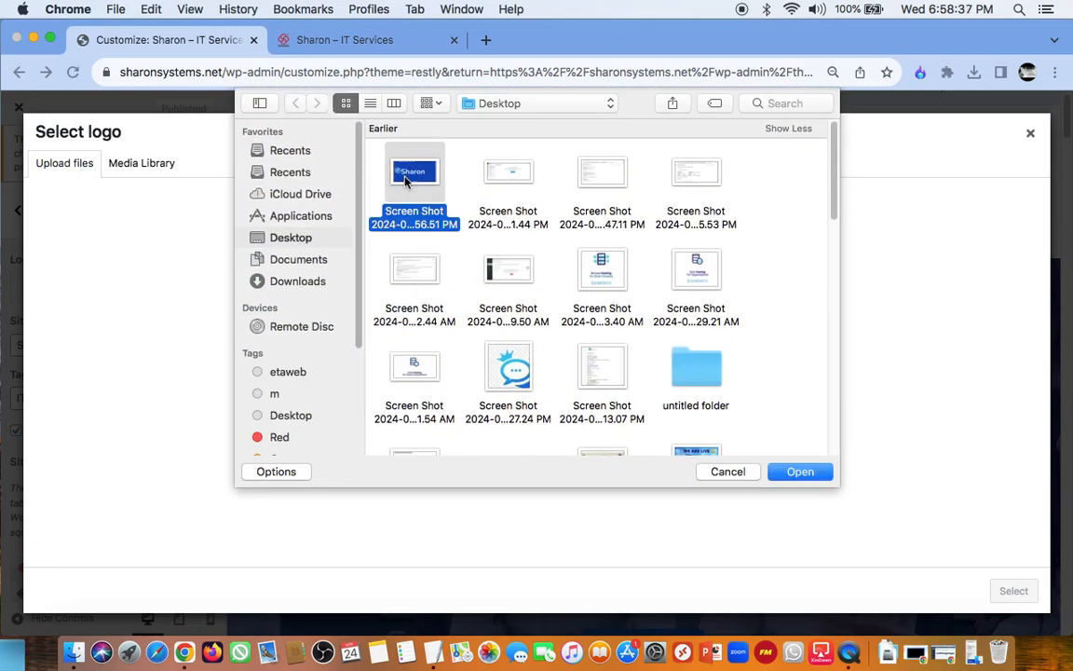
left_click(803, 471)
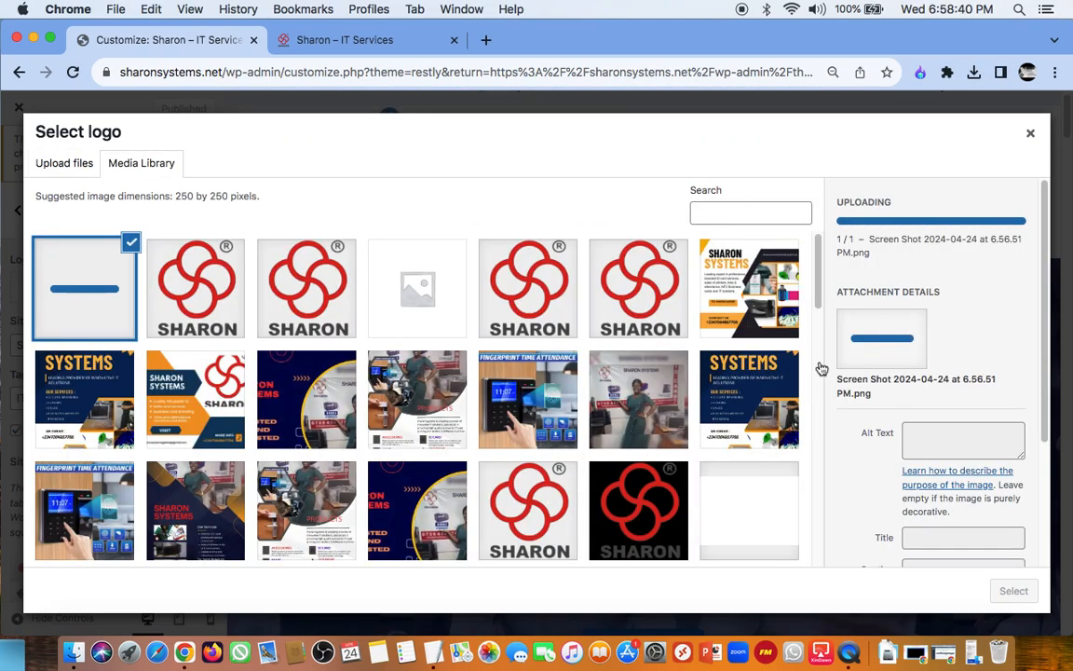
Step: Set the uploaded screenshot's alt text, caption and description to "logo1"
left_click(942, 407)
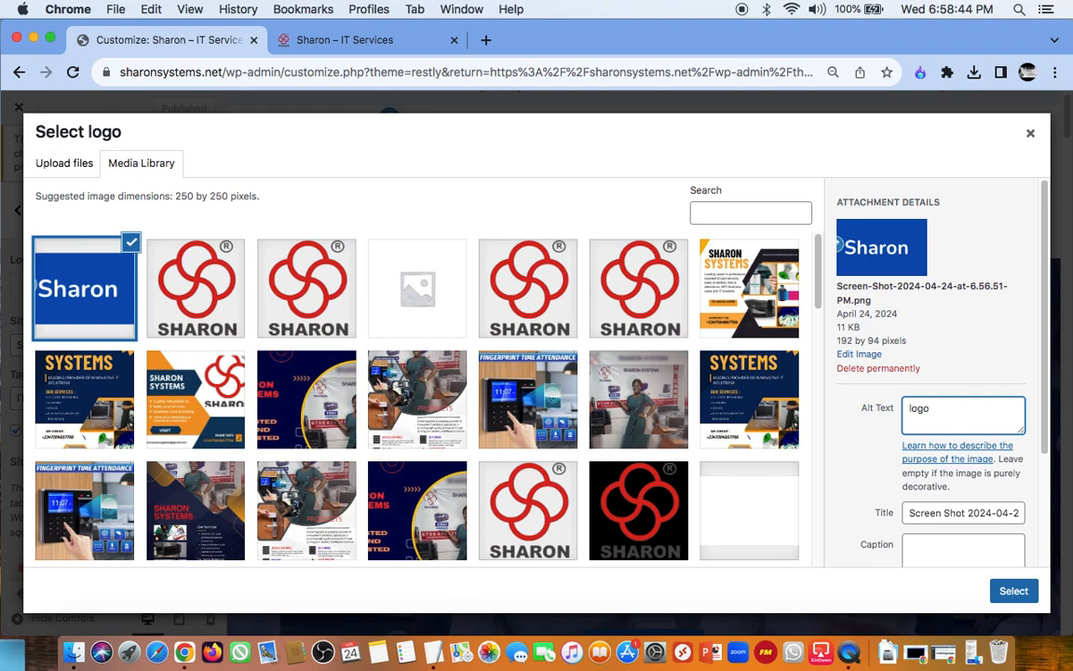
key("super+a")
key("super+c")
left_click(967, 549)
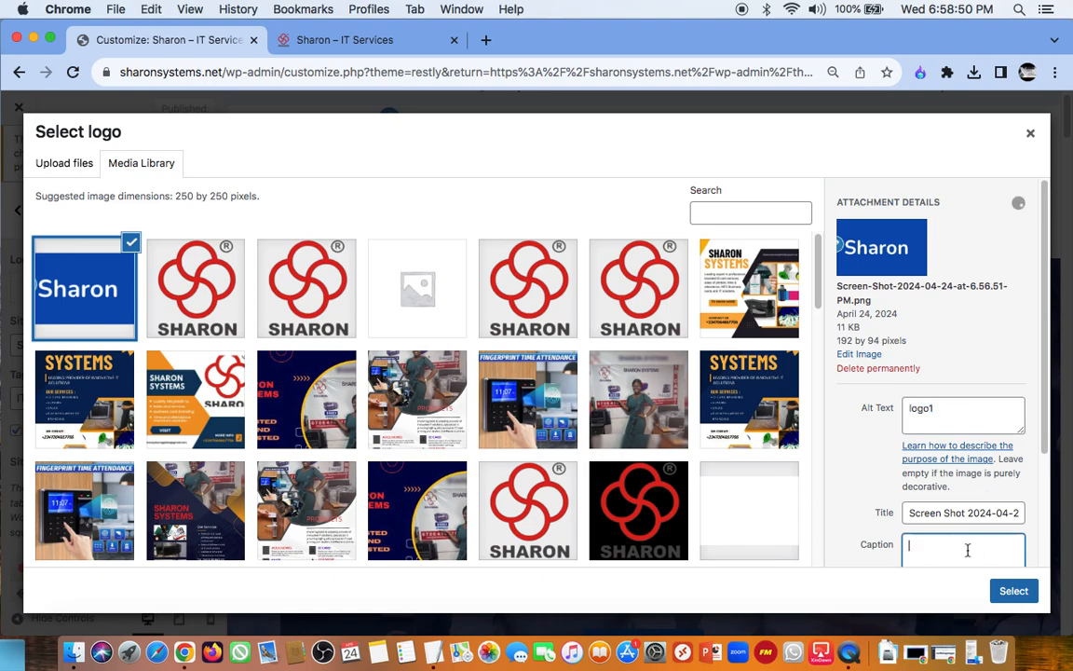
key("super+v")
left_click_drag(1044, 389, 1042, 479)
left_click(1014, 465)
key("super+v")
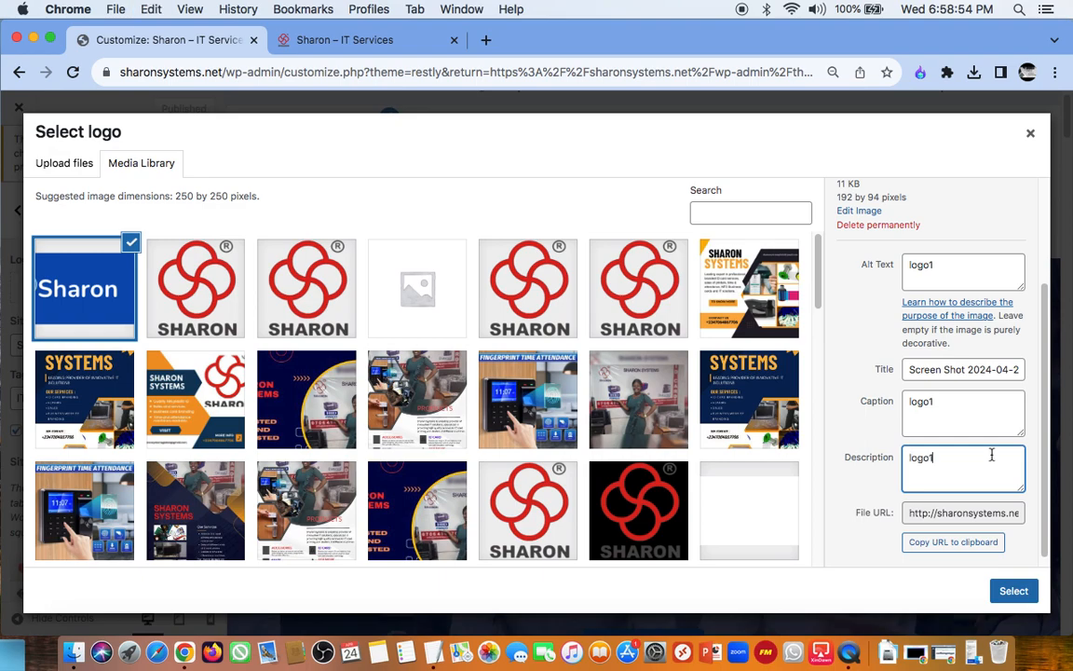
left_click_drag(1044, 402, 1043, 436)
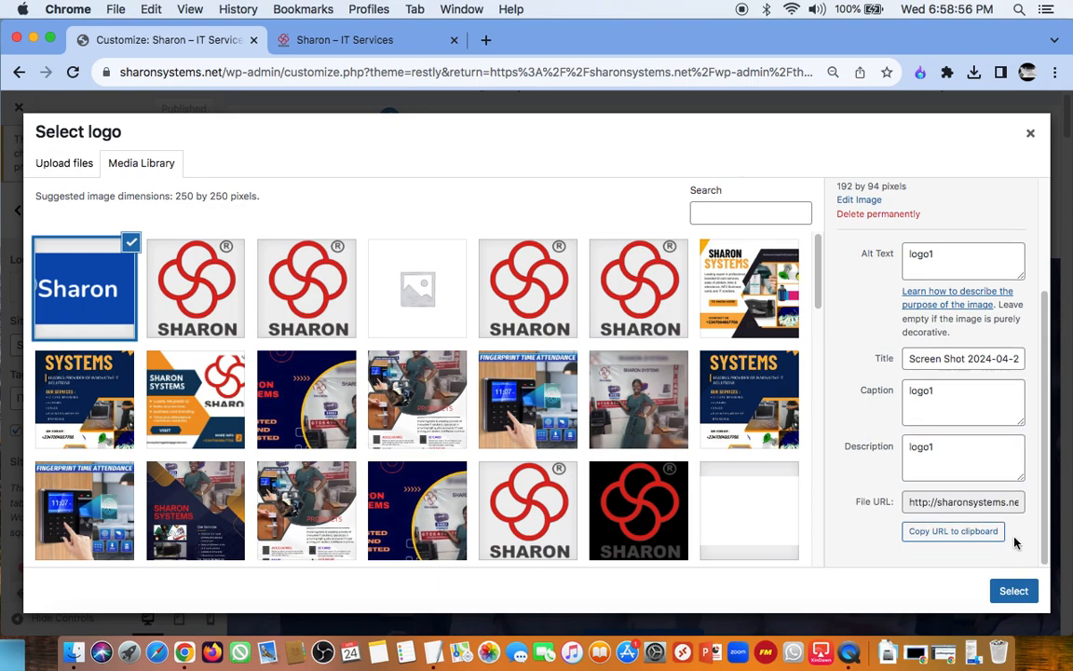
Step: Select the uploaded Sharon screenshot, extend the crop area across the full image width and crop it as the logo
left_click(1014, 593)
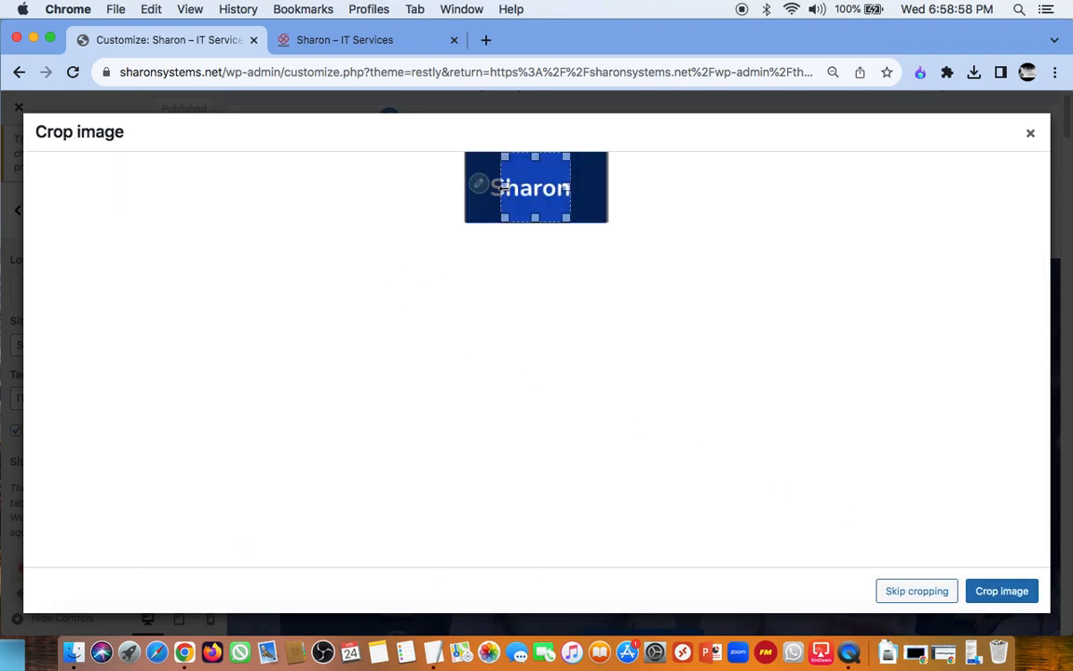
left_click_drag(504, 187, 465, 185)
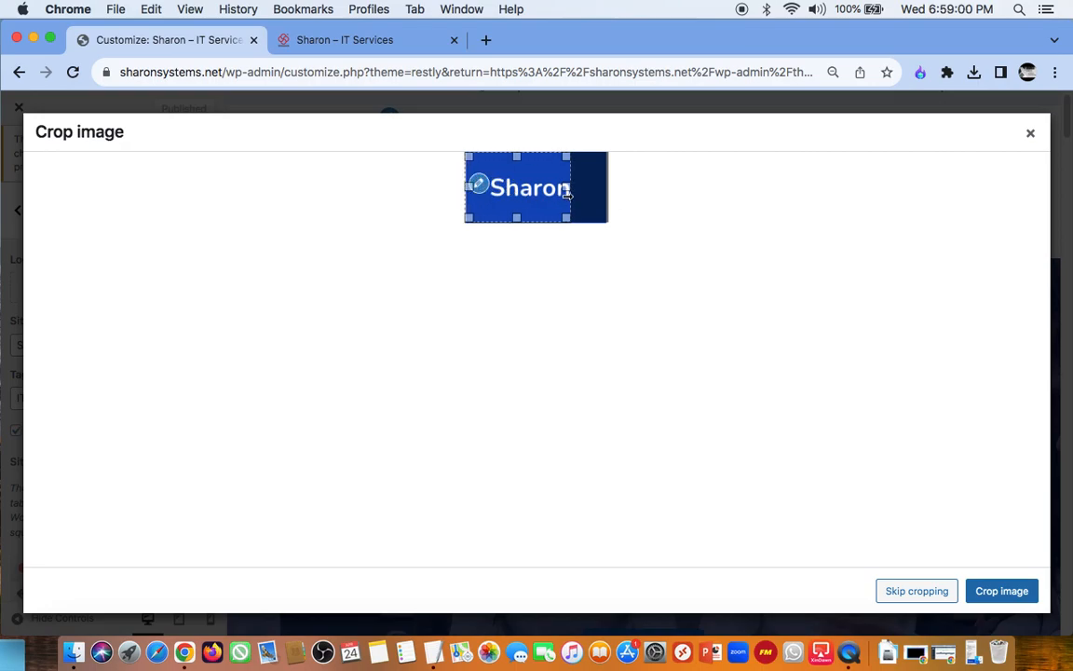
left_click_drag(567, 193, 610, 193)
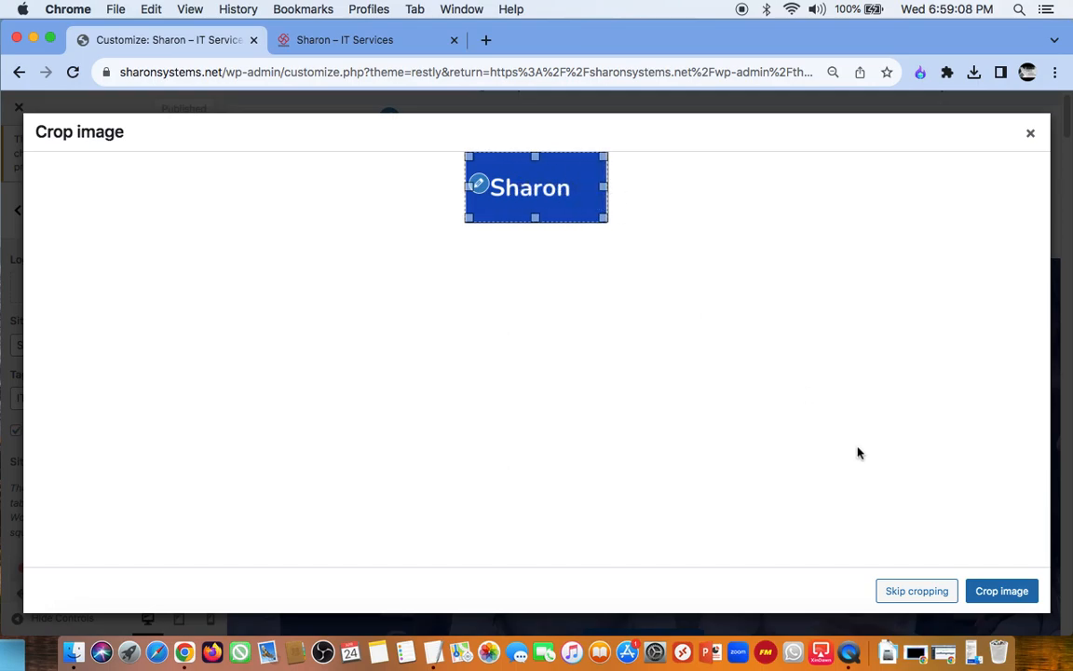
left_click(978, 591)
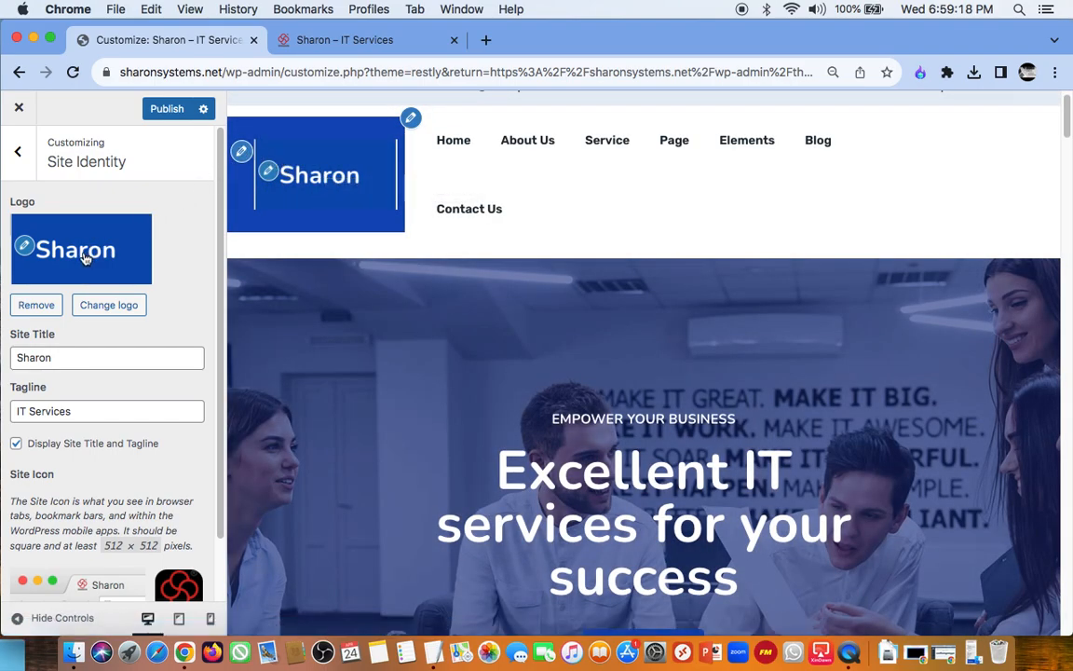
Step: Replace the logo with the red SHARON emblem cropped-sharon_logo-removebg-preview-2-1.png, cropped to a full-width horizontal band across its middle
left_click(26, 245)
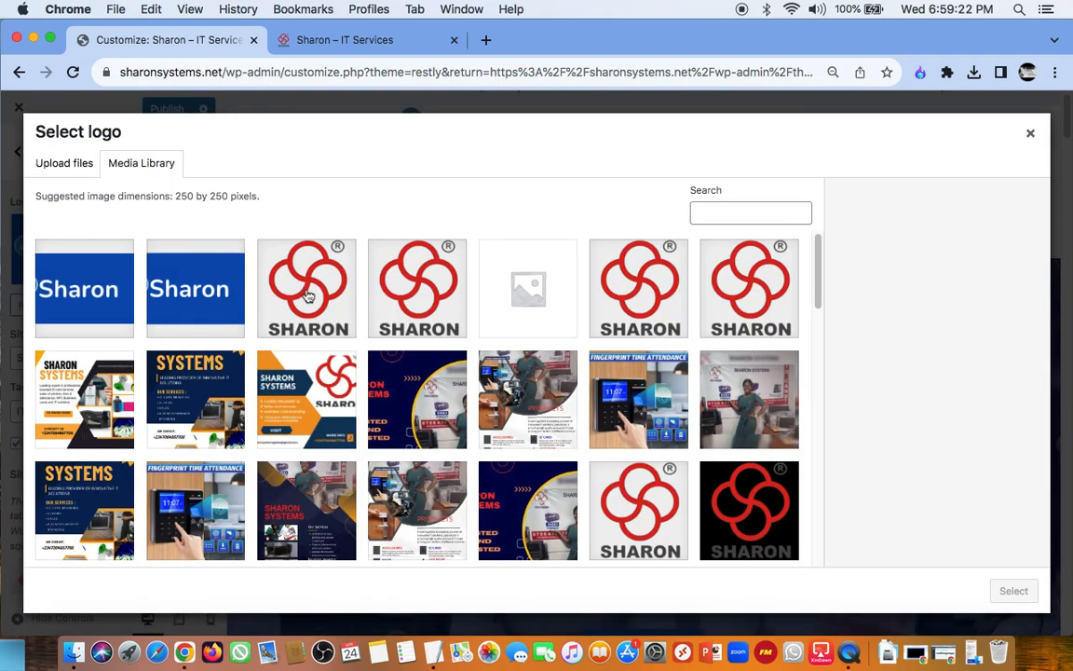
left_click(308, 296)
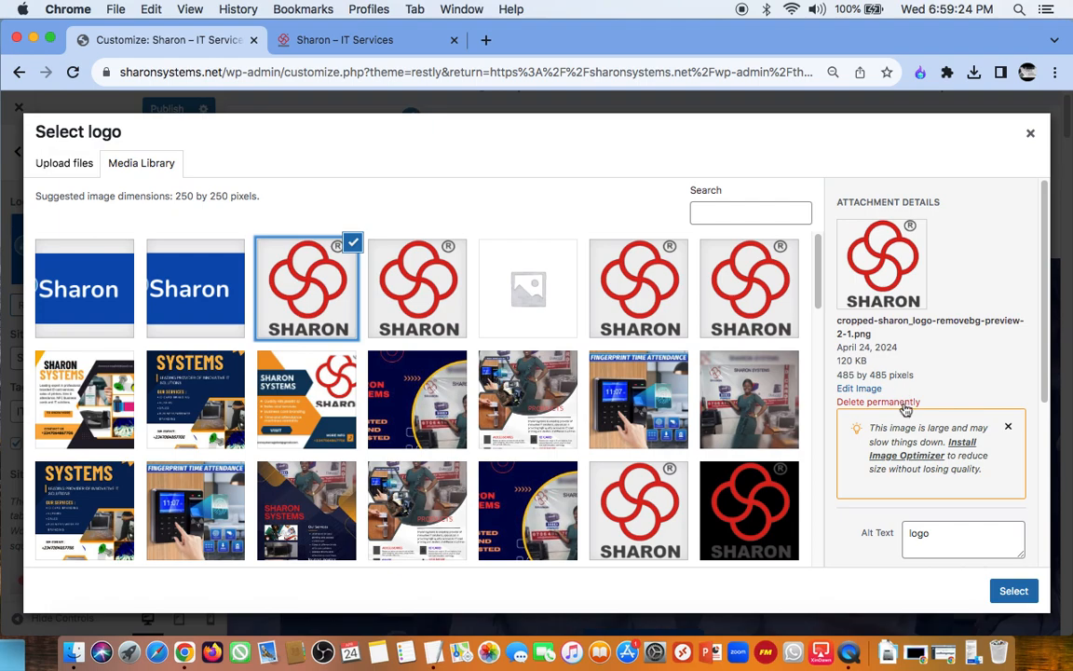
left_click(1015, 594)
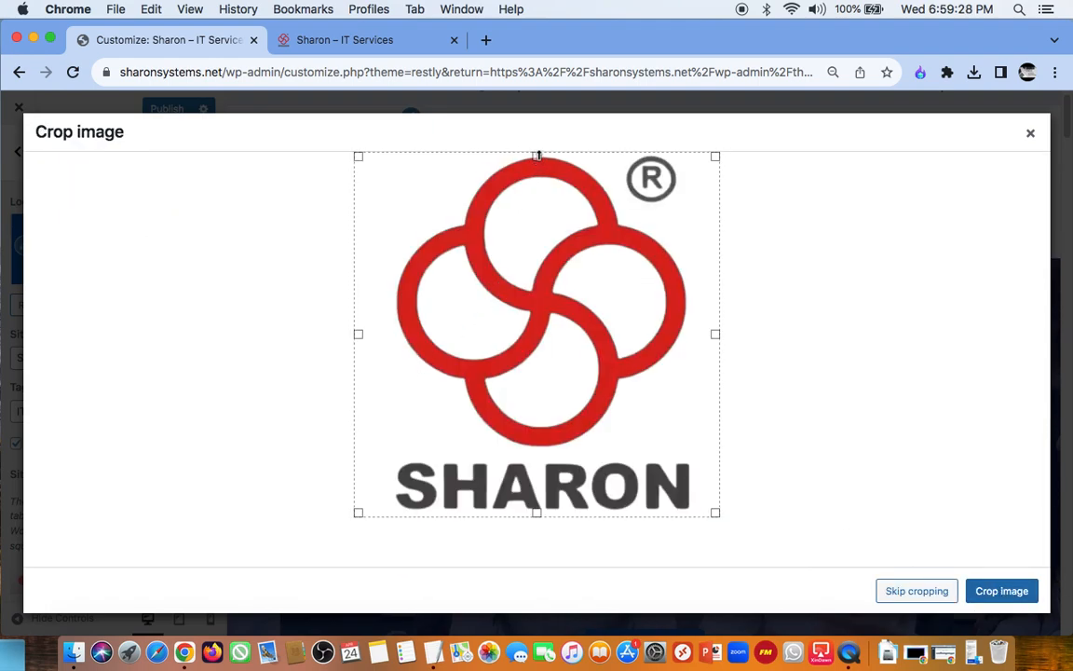
left_click_drag(540, 165, 538, 238)
left_click_drag(536, 514, 588, 512)
left_click_drag(542, 240, 540, 289)
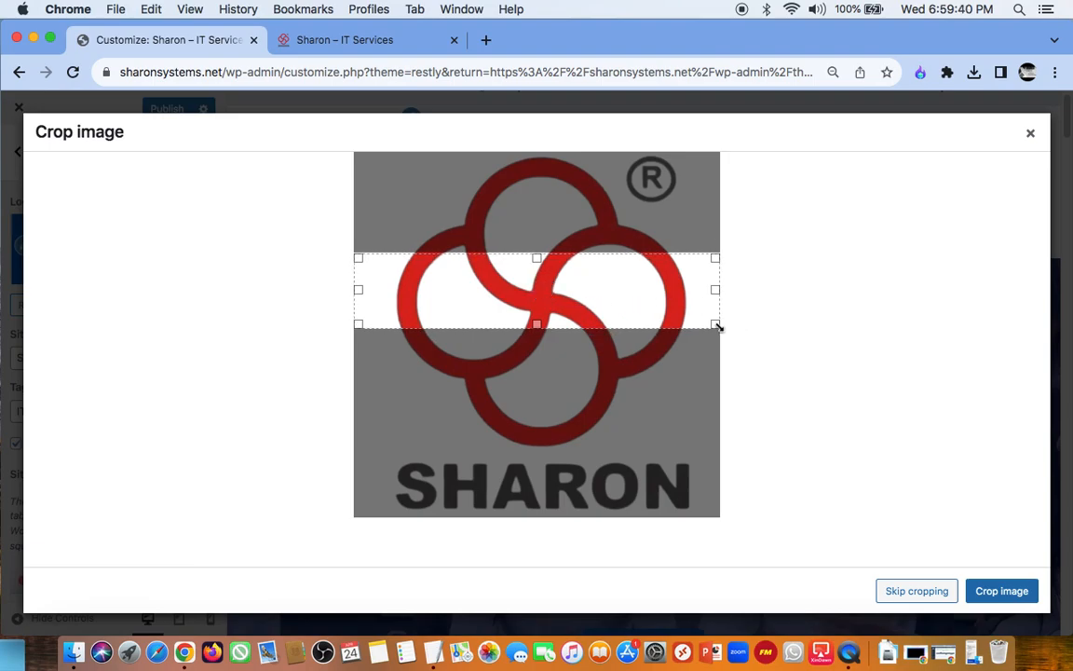
left_click_drag(613, 295, 618, 307)
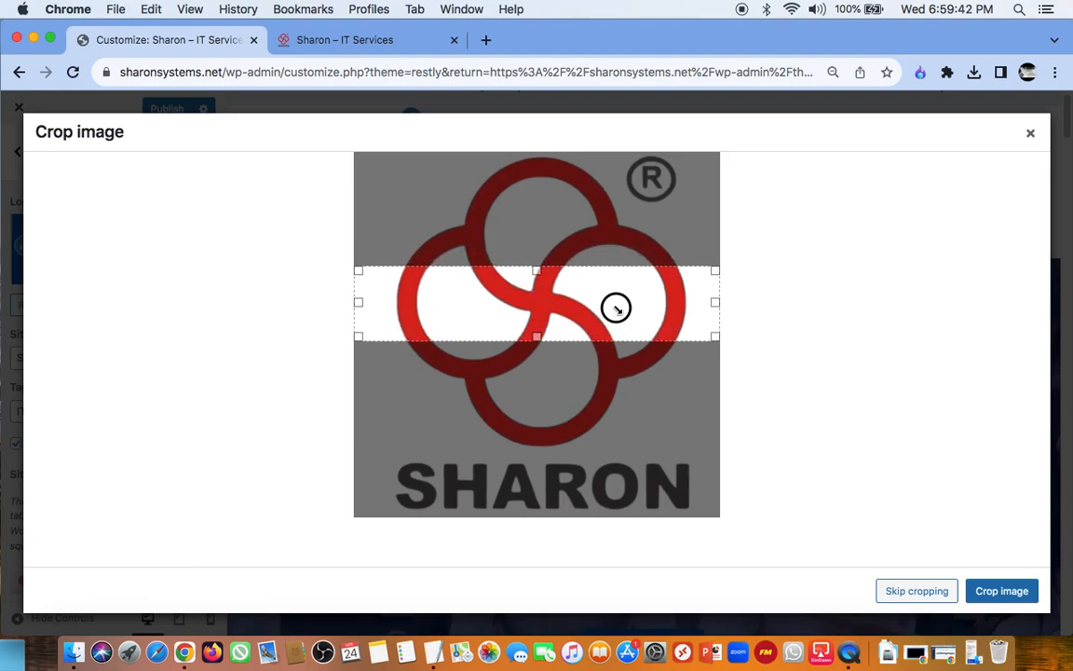
left_click(997, 590)
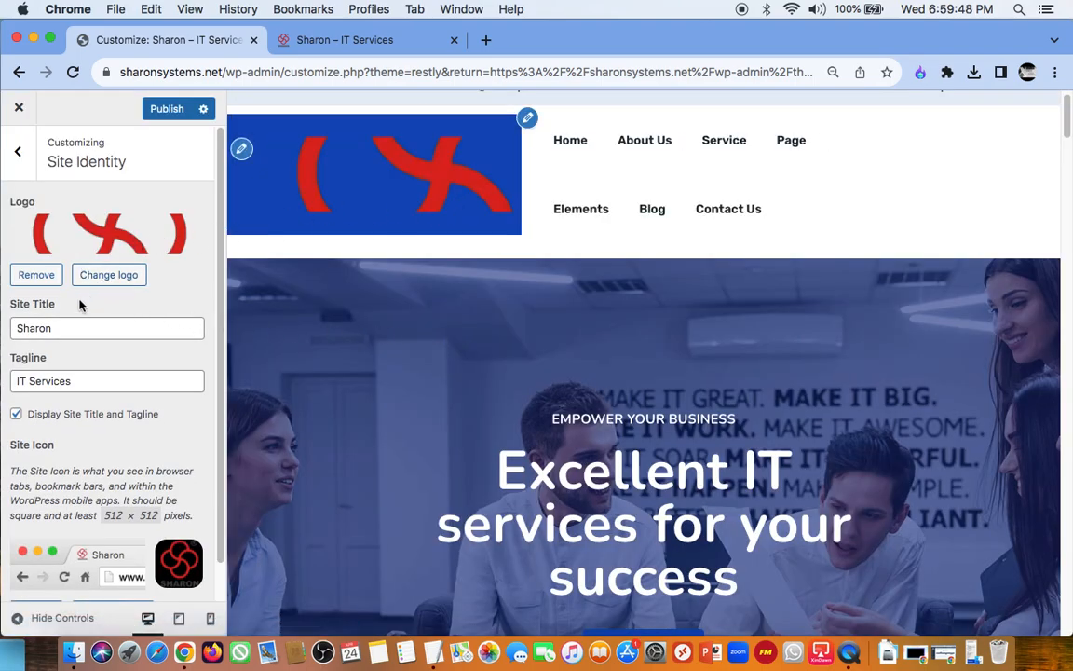
Step: Look over the available logo images without changing the selection and publish the site with the cropped emblem band as logo
left_click(100, 231)
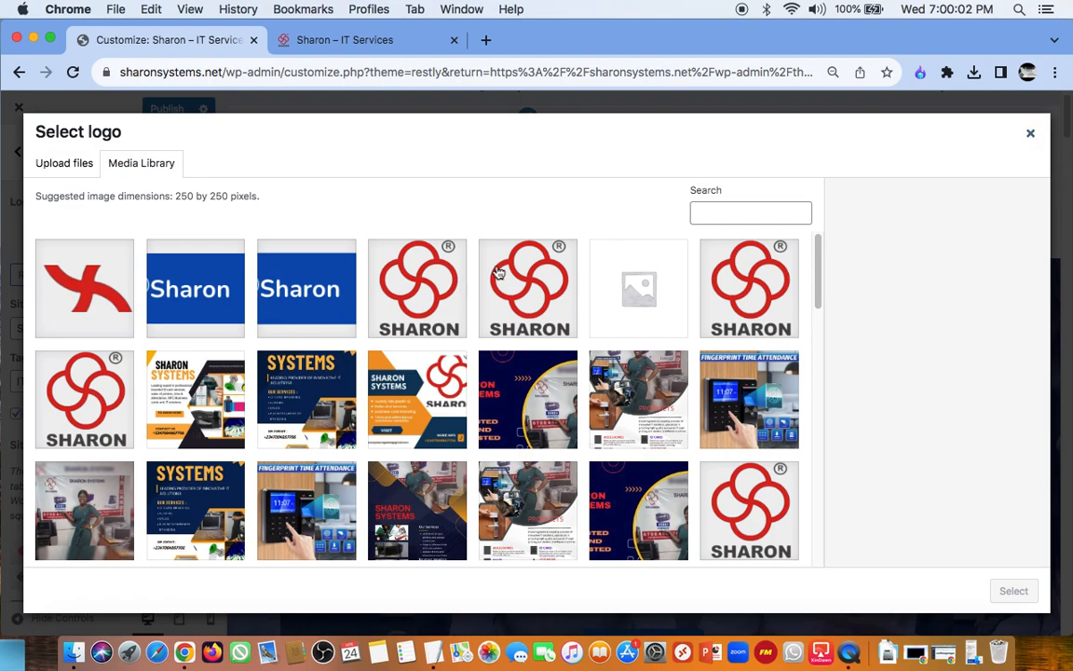
left_click(1030, 133)
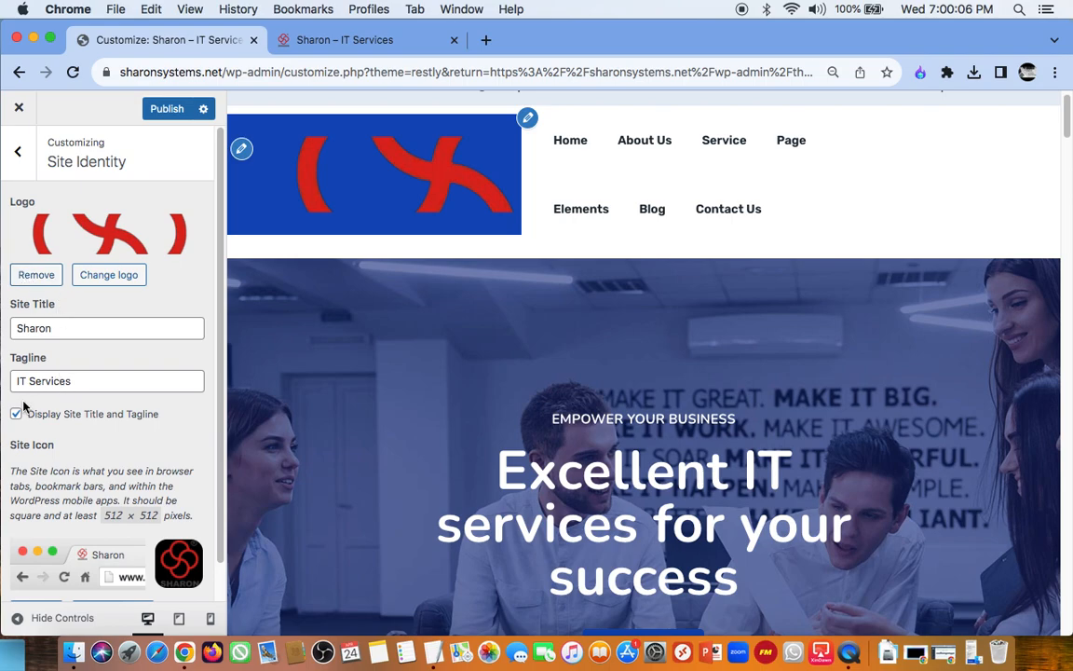
scroll(83, 354, "down", 2)
scroll(96, 305, "up", 2)
left_click(166, 109)
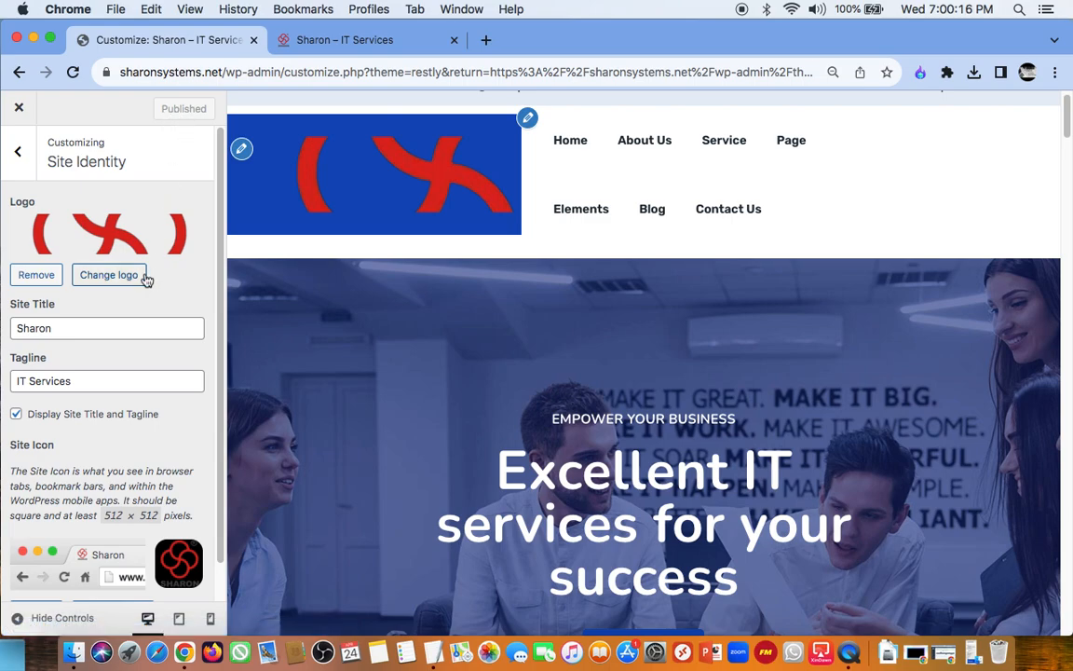
Step: Remove the cropped emblem logo from the site identity and publish the change
left_click(49, 275)
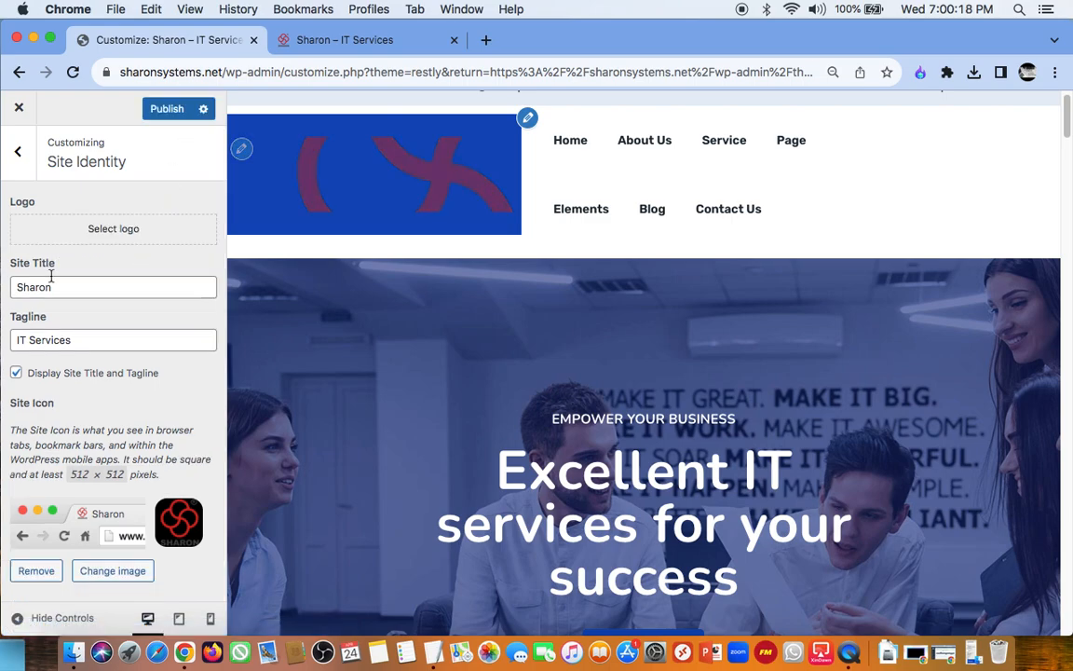
left_click(170, 109)
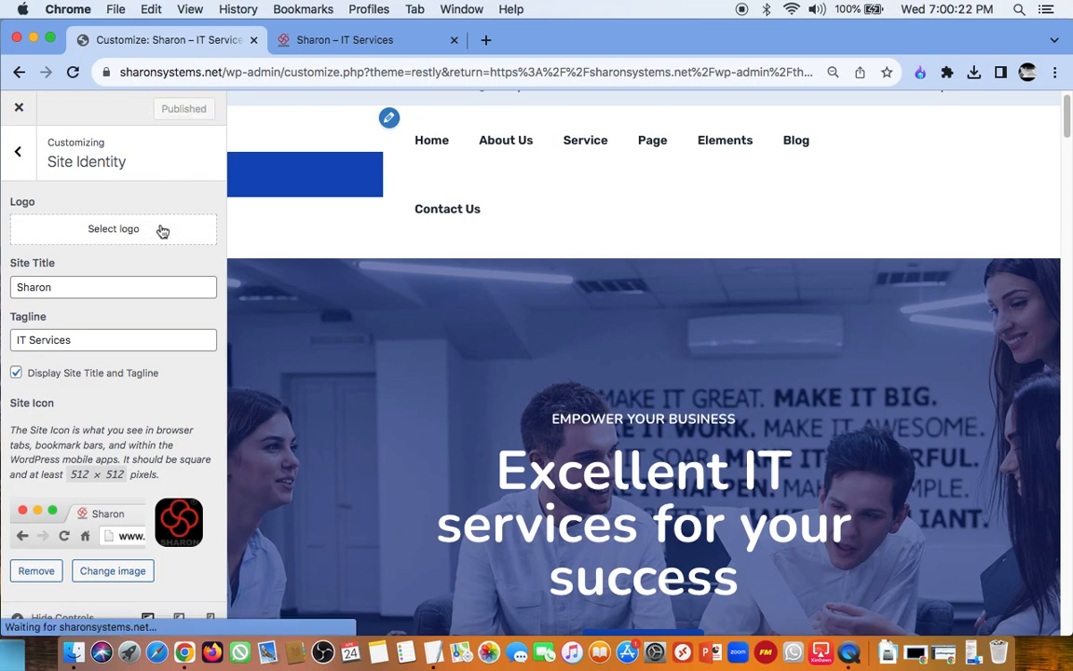
left_click(110, 289)
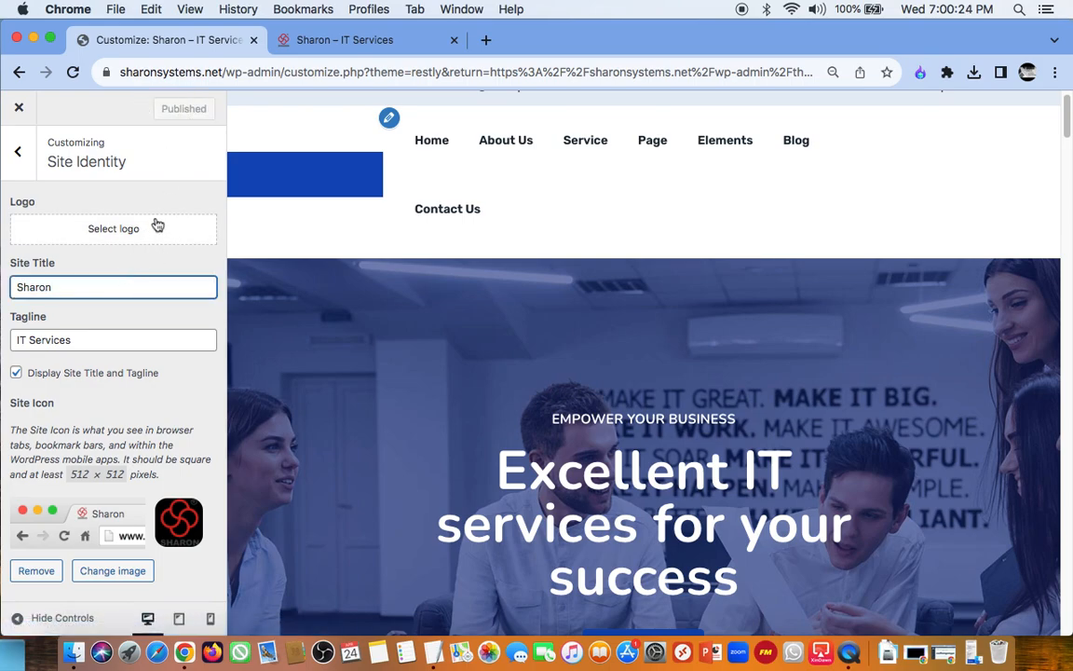
Step: Reload the Customizer and check the site title shown in place of the logo against the Site Identity settings
left_click(327, 177)
left_click(74, 73)
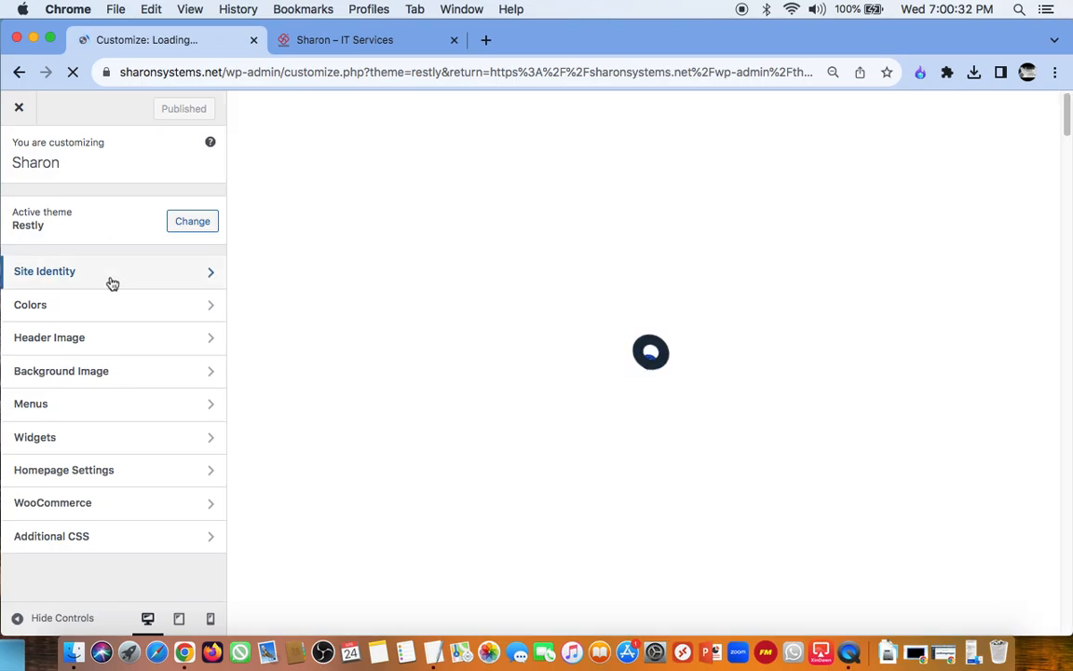
left_click(110, 281)
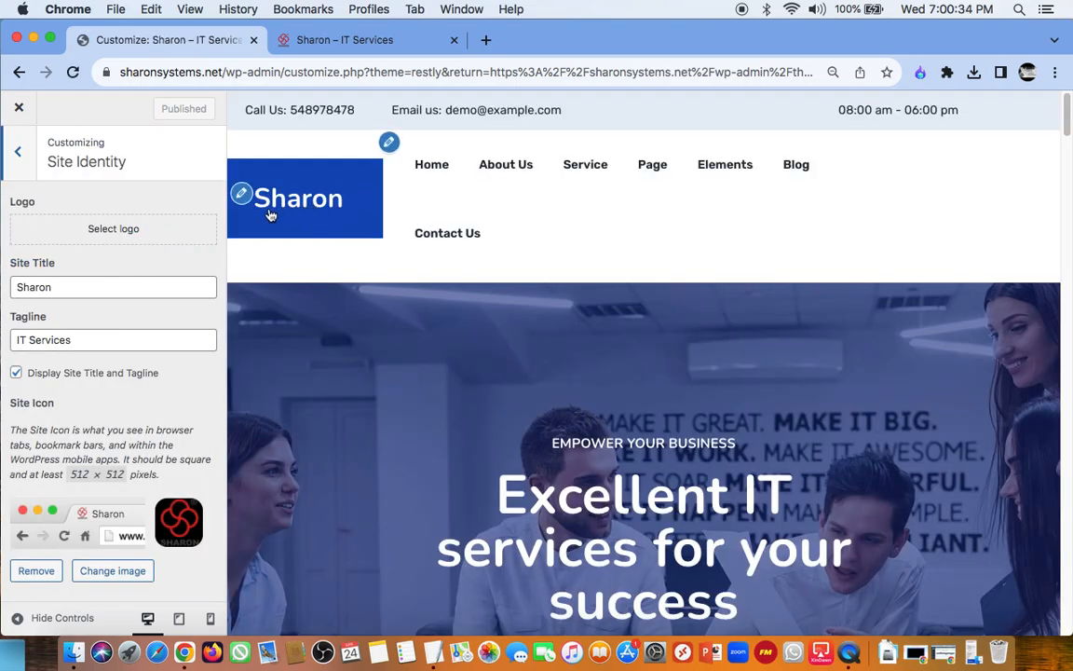
left_click(312, 202)
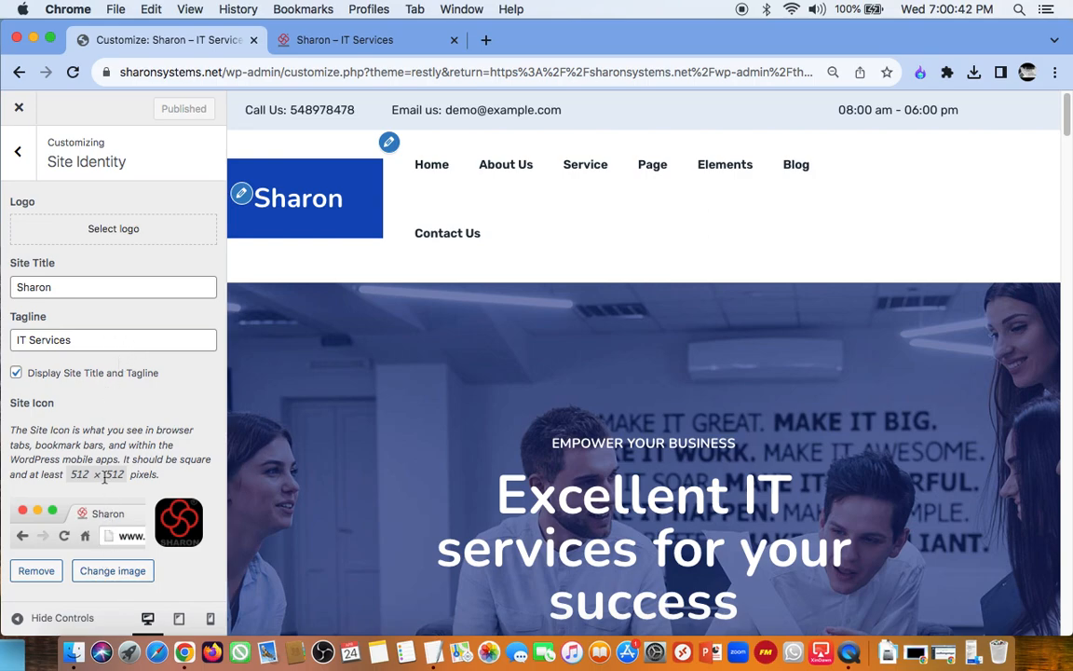
left_click(17, 151)
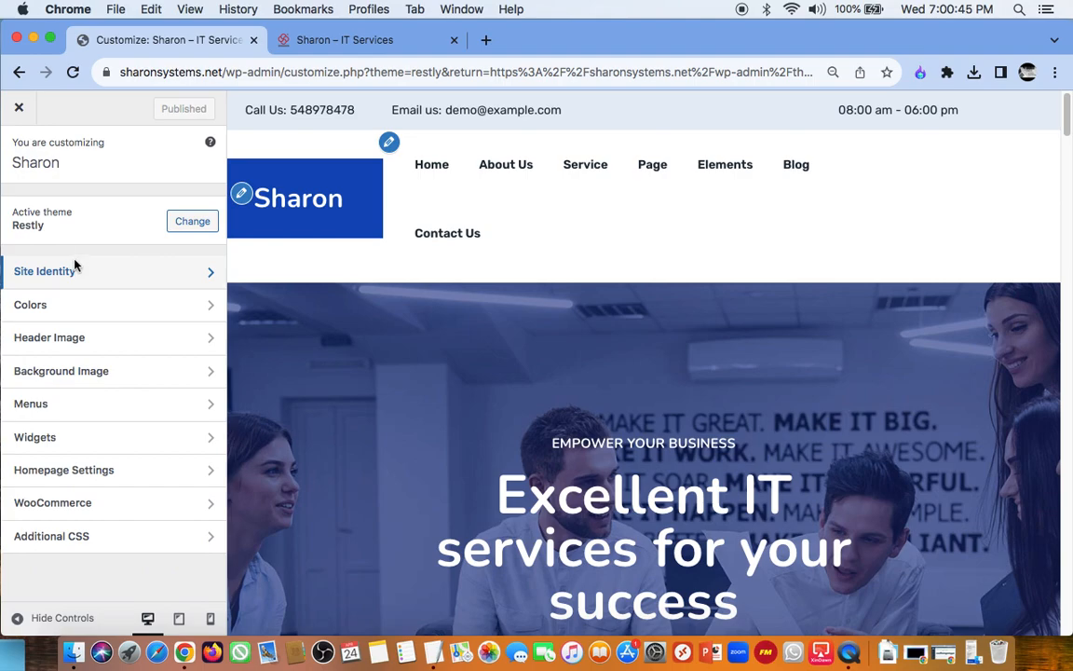
Step: Review the Colors, Header Image and Background Image settings, including the recommended header image size
left_click(73, 310)
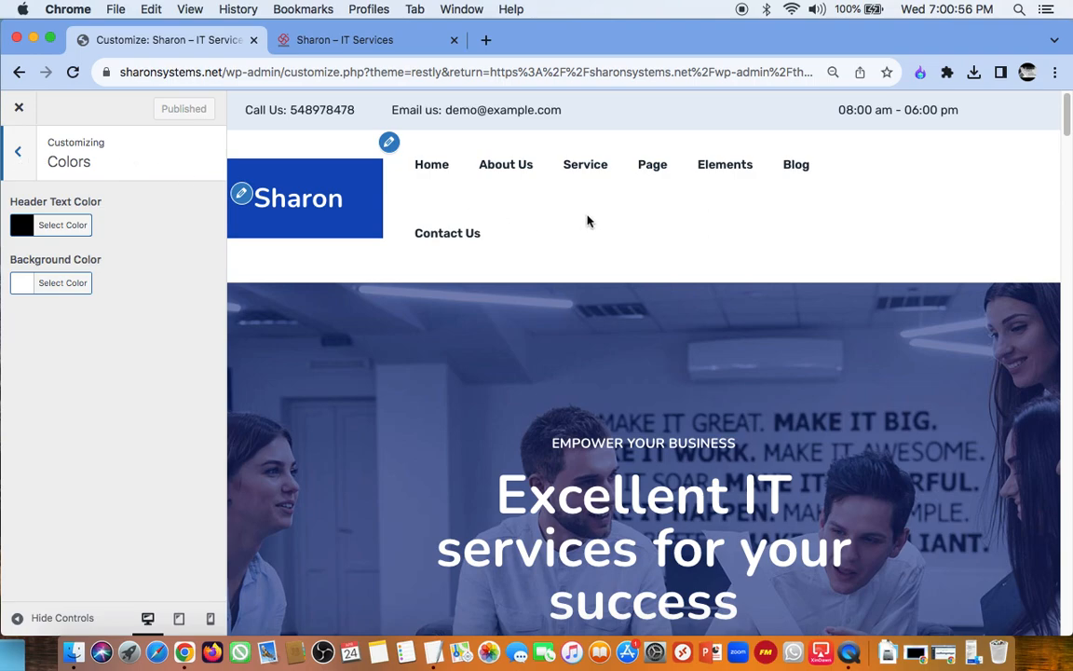
left_click(21, 164)
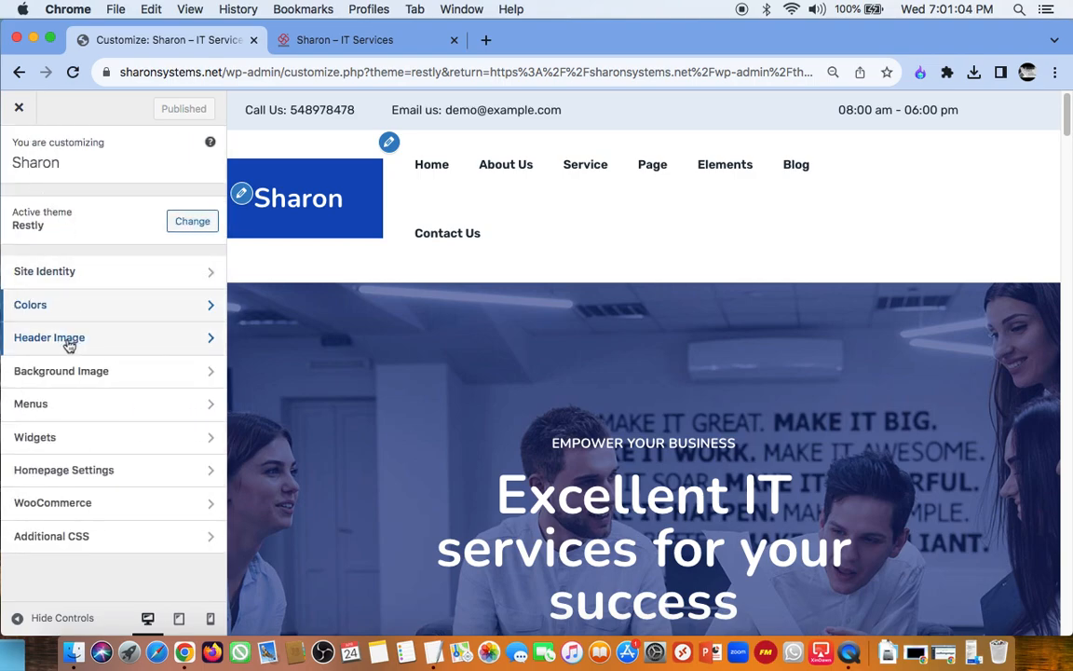
left_click(69, 340)
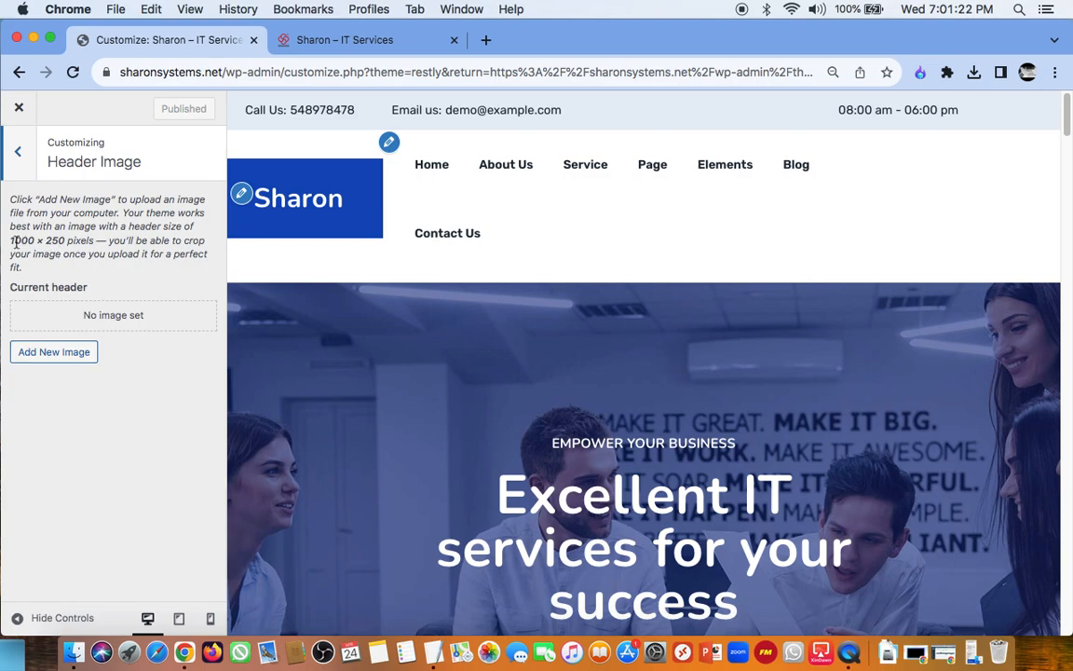
left_click_drag(15, 241, 125, 242)
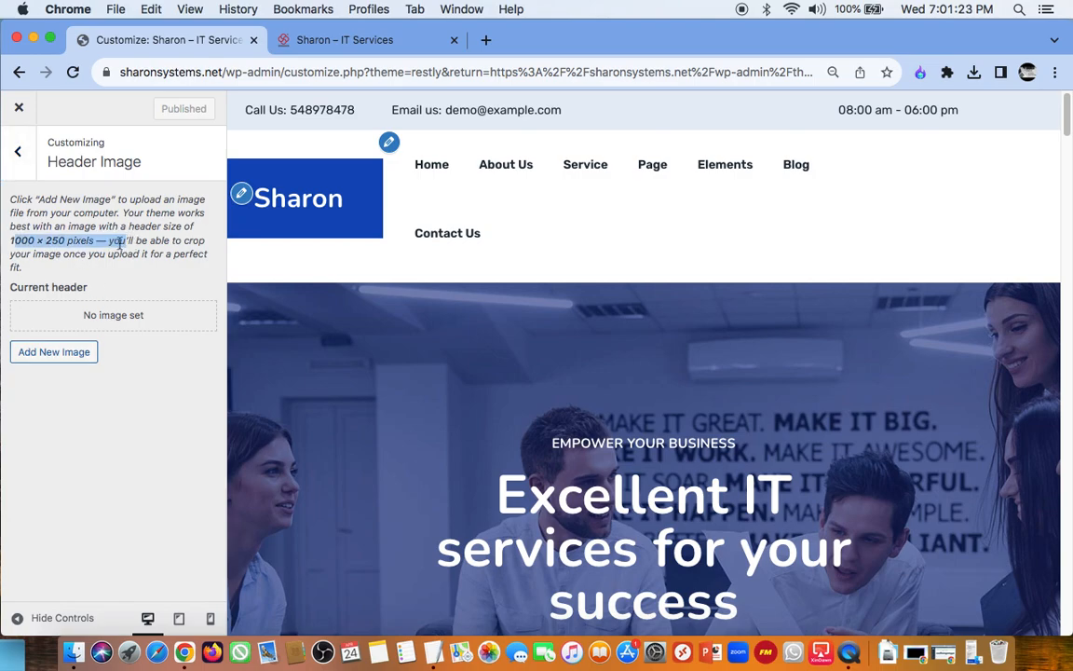
left_click(25, 160)
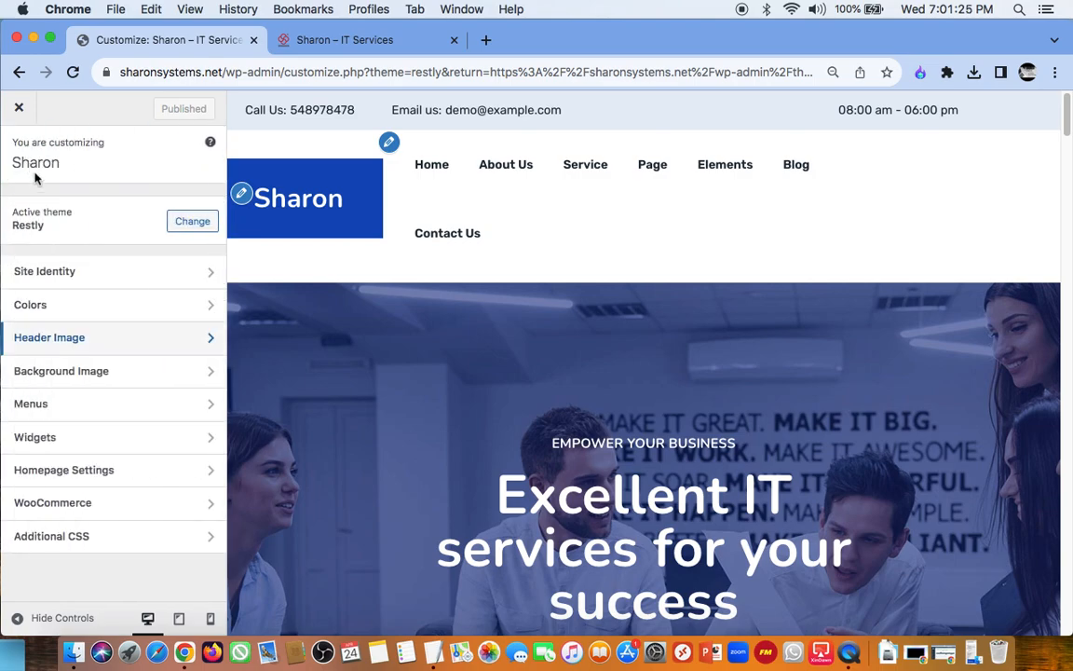
left_click(82, 373)
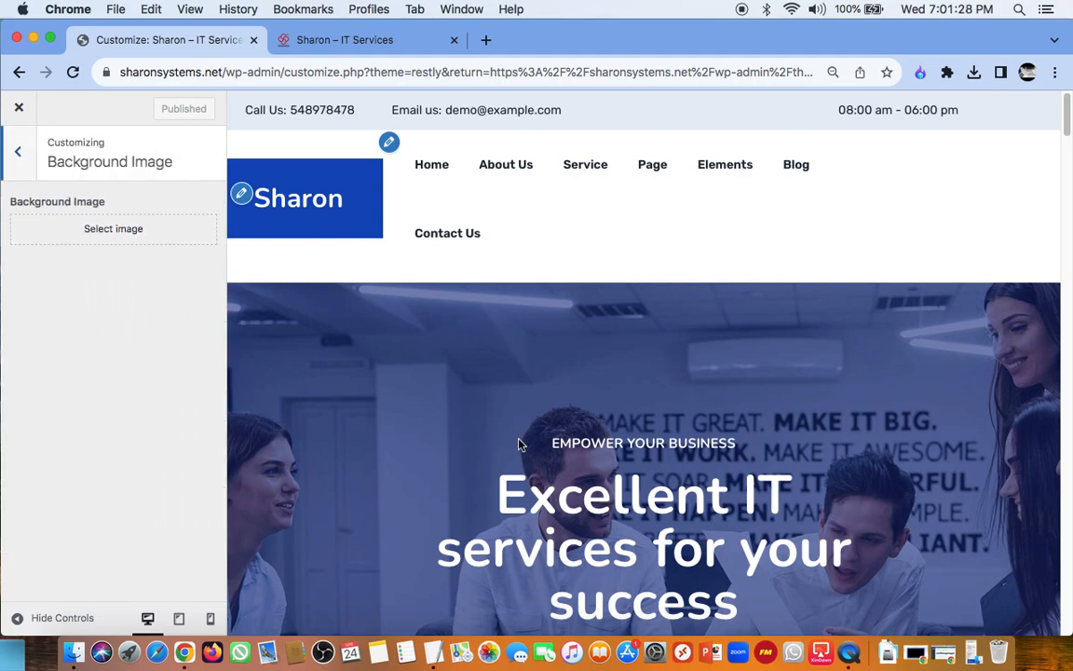
left_click(22, 156)
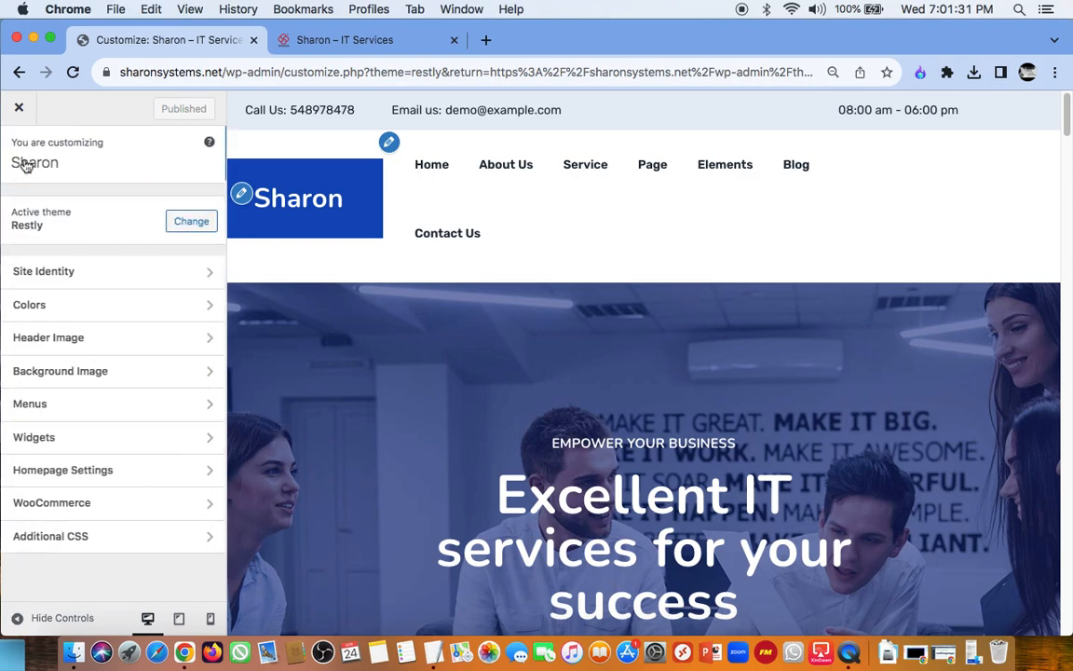
Step: Examine the Footer Menu's items, expand the Privacy & Terms link's settings and compare them with the footer in the preview
left_click(104, 406)
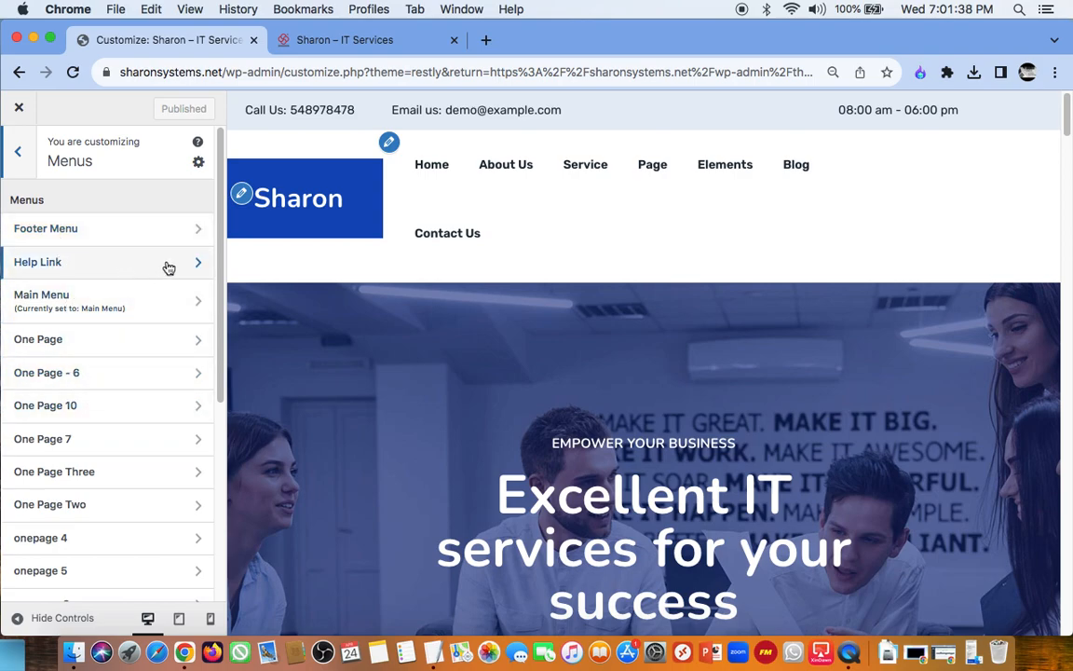
mouse_move(221, 268)
left_mouse_down()
mouse_move(226, 467)
mouse_move(221, 247)
left_mouse_up()
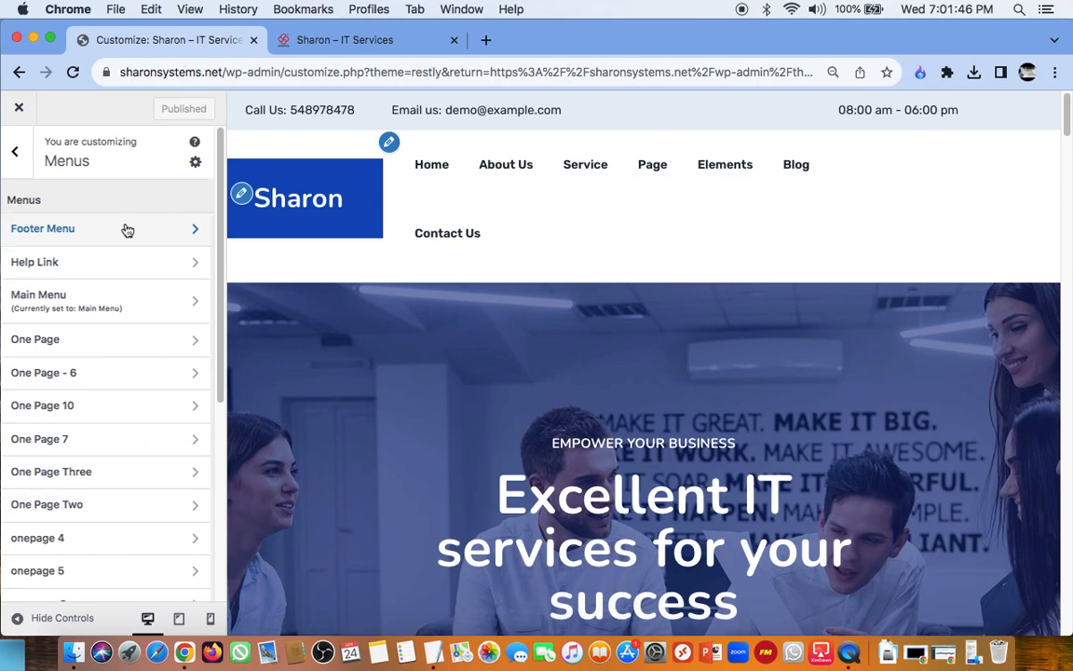
left_click(128, 230)
left_click(125, 225)
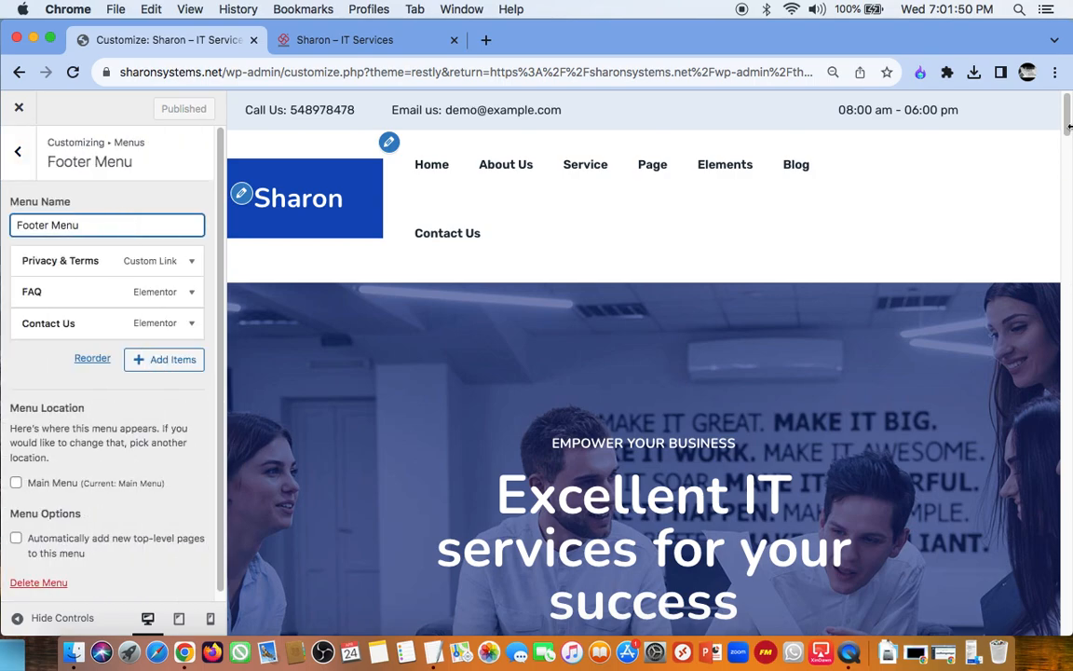
left_click_drag(1070, 126, 1066, 522)
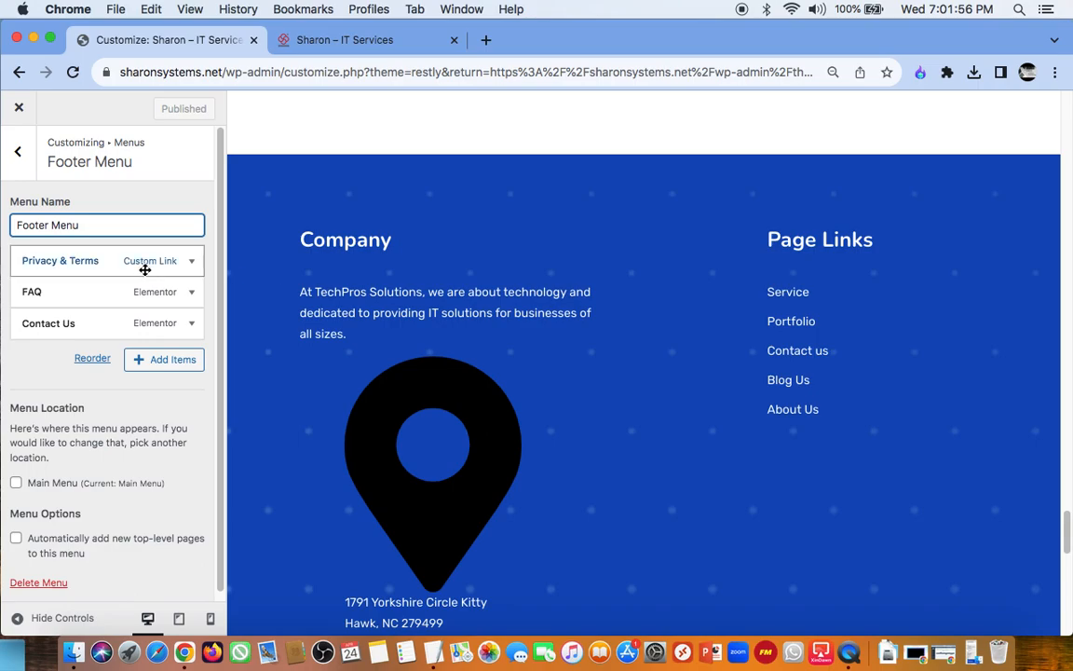
left_click(75, 261)
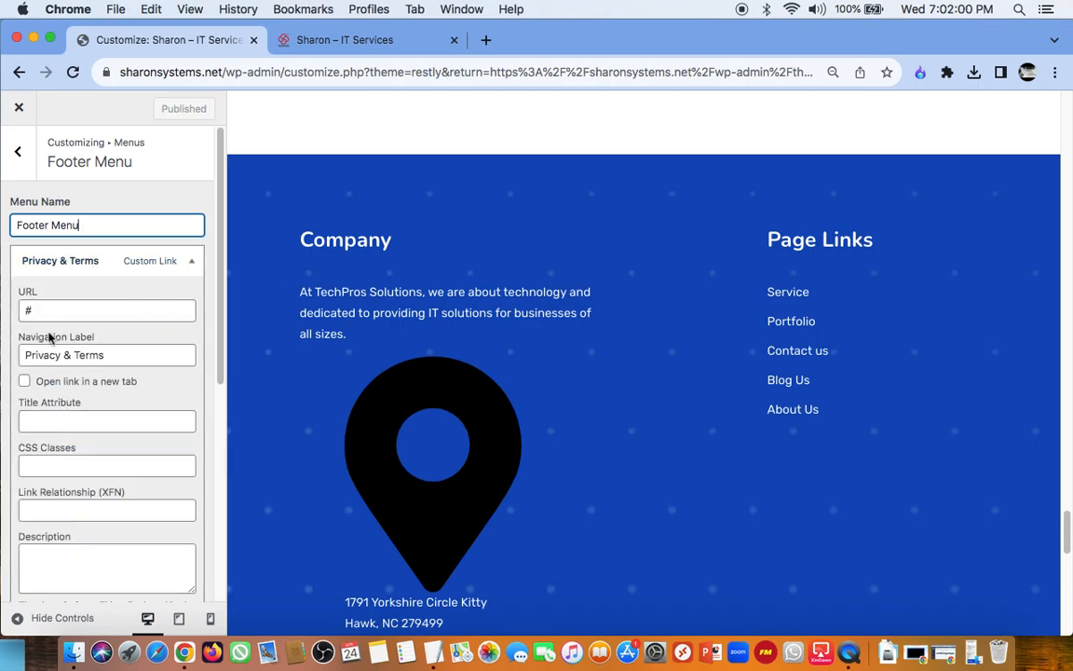
left_click_drag(220, 282, 238, 203)
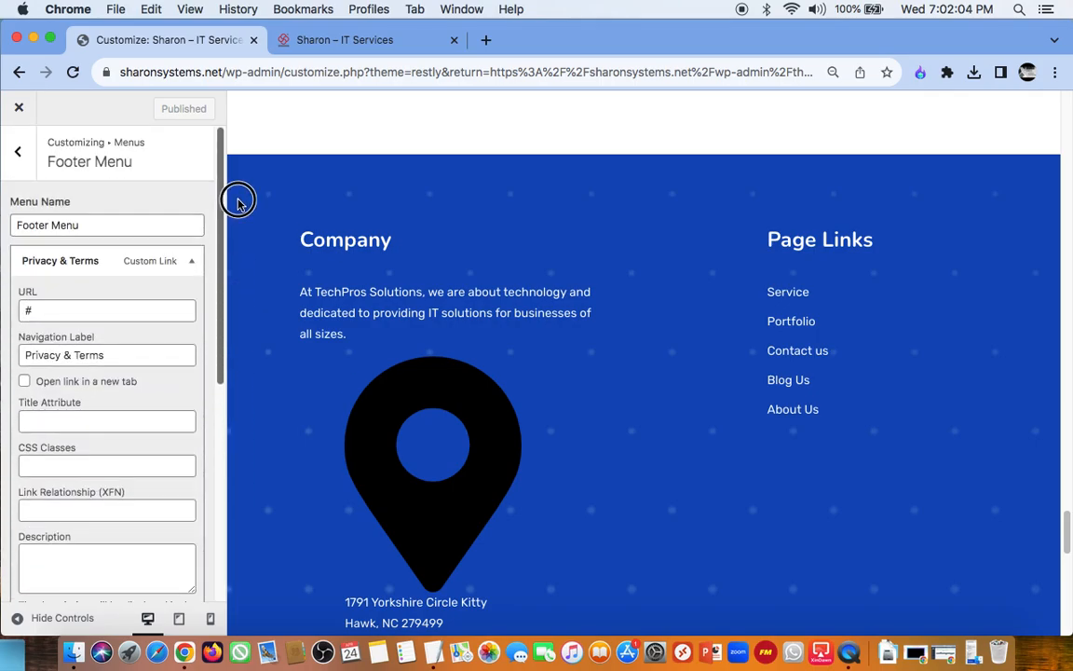
left_click(19, 158)
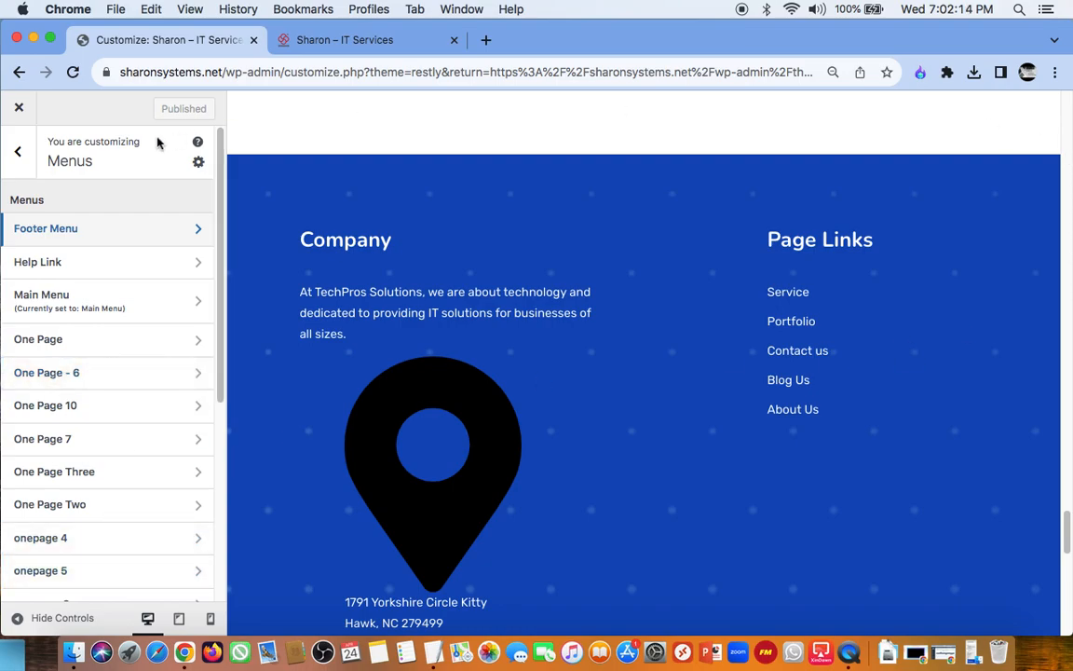
left_click(19, 152)
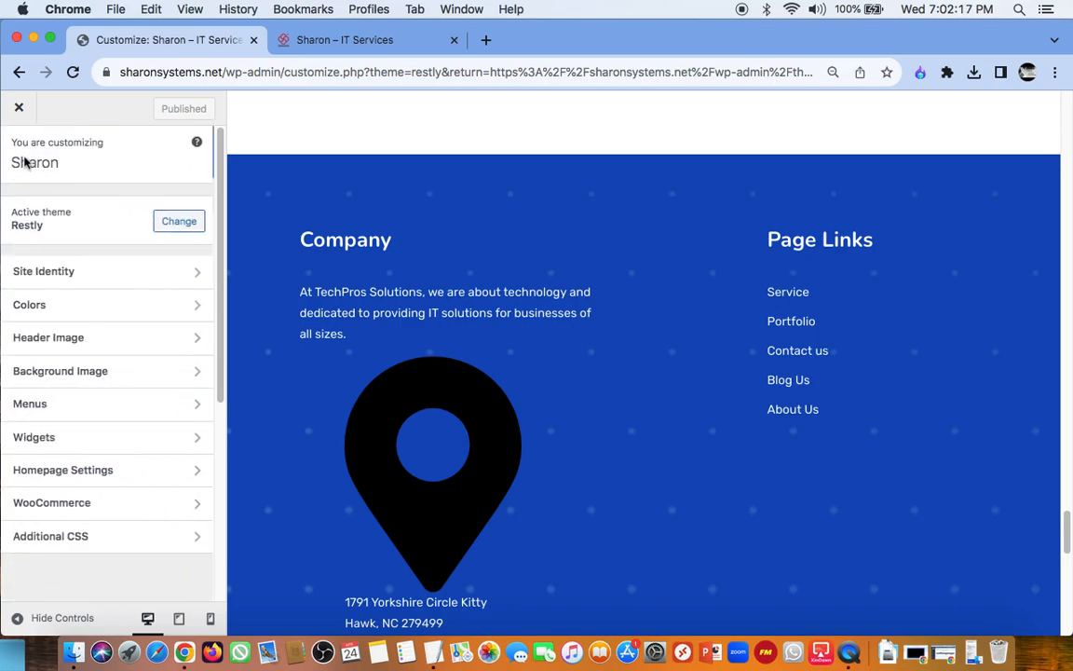
Step: Look over the Sidebar widget area and return to the Customizer's main sections
left_click(102, 443)
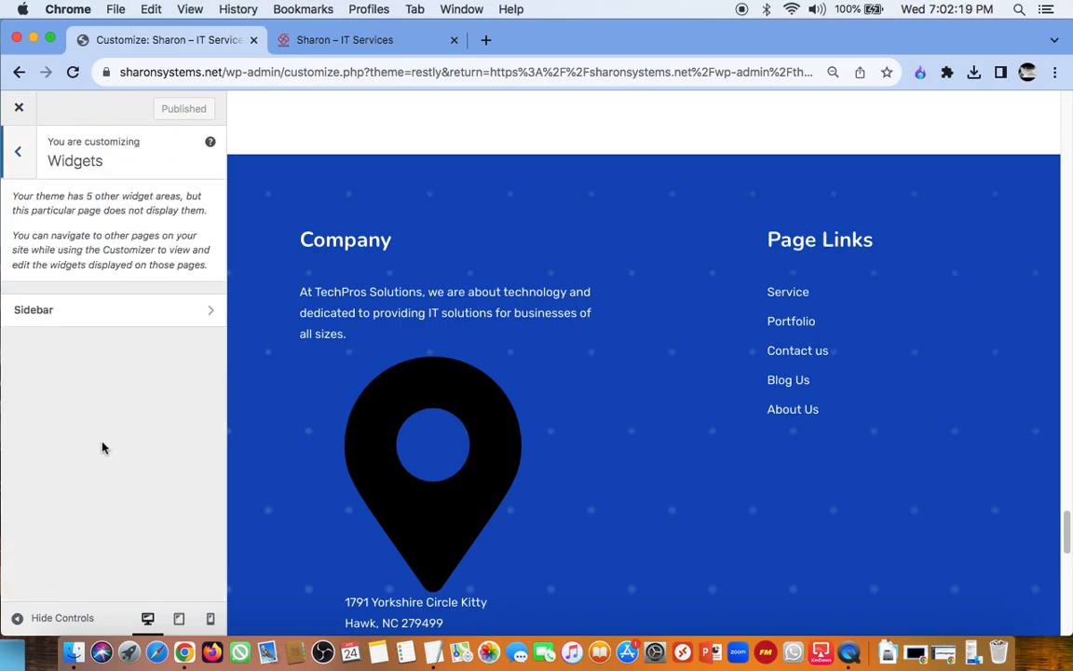
left_click(99, 316)
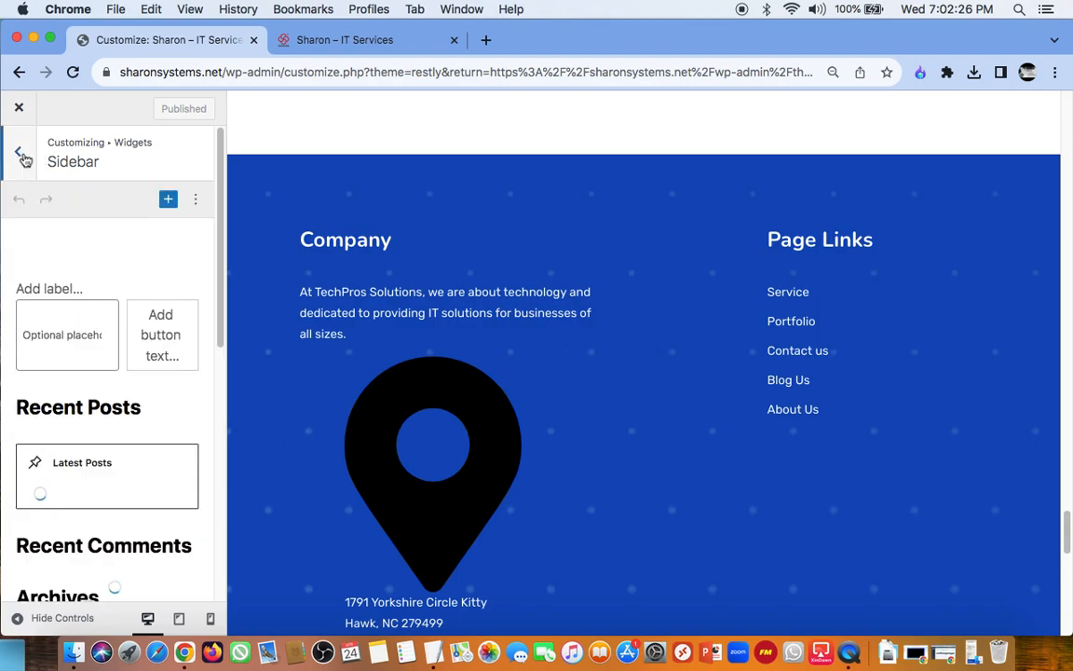
left_click(21, 154)
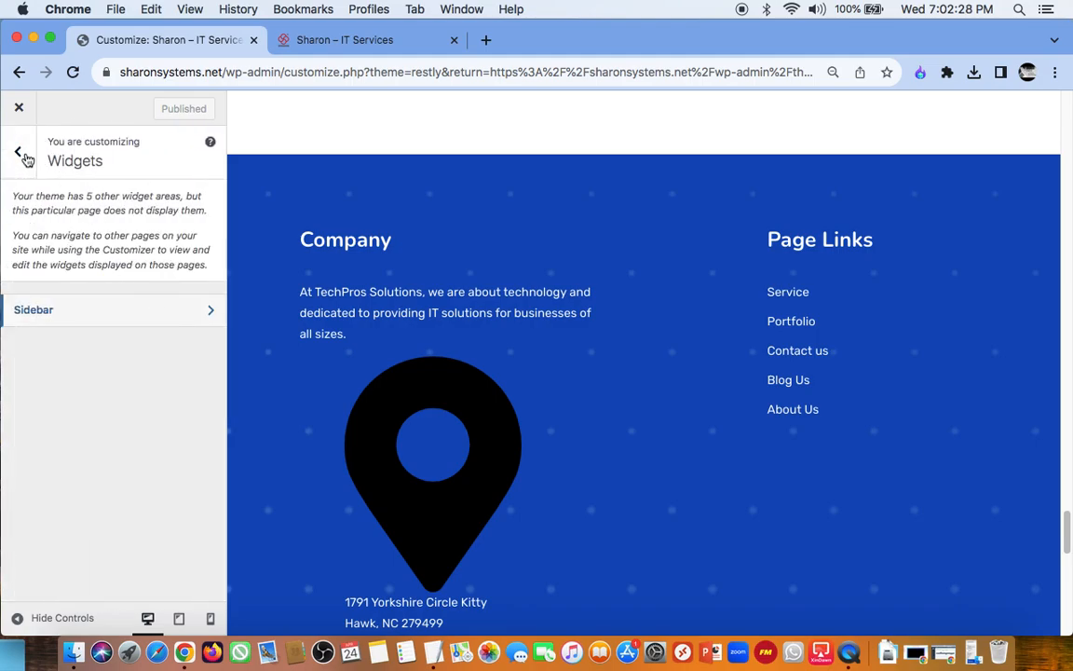
left_click(22, 155)
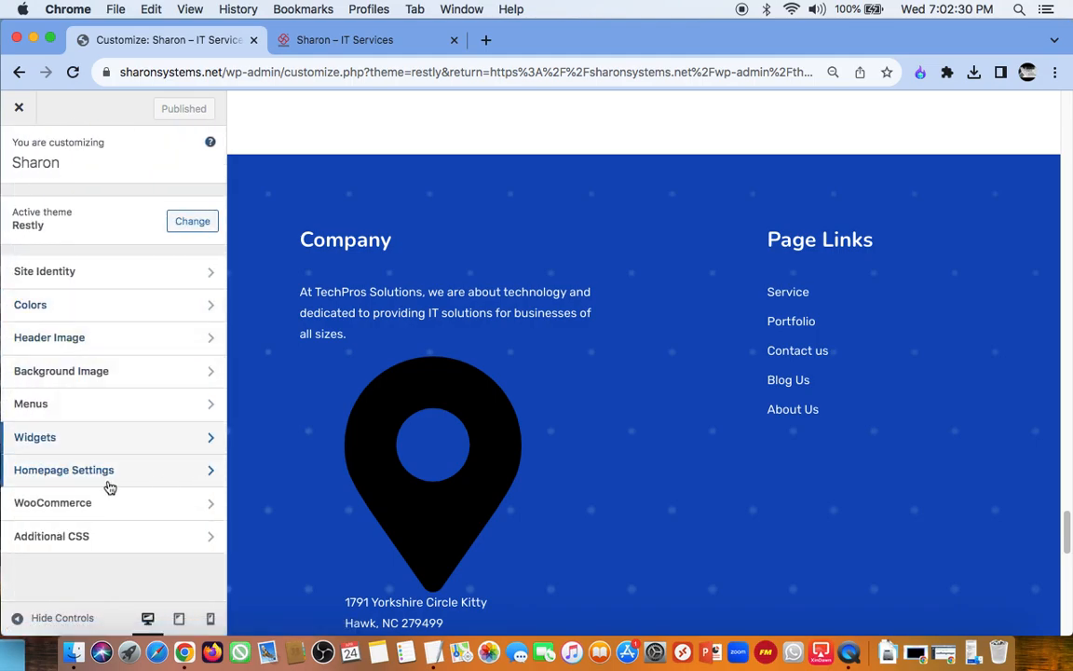
Step: Review the pages available as the static homepage in Homepage Settings and keep Home selected
left_click(186, 477)
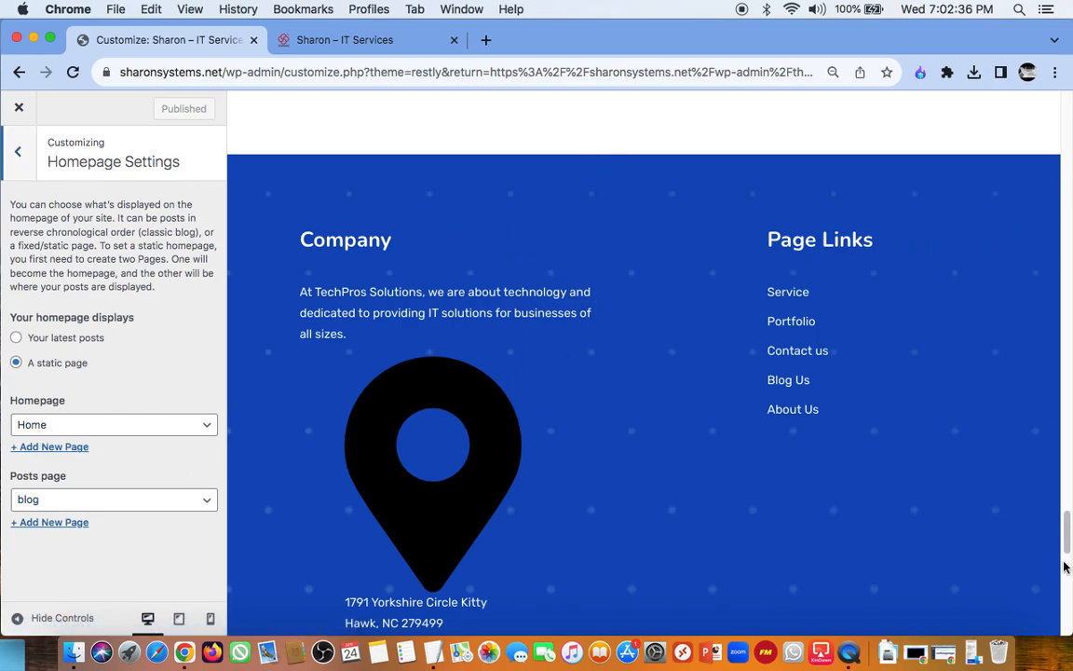
left_click(201, 430)
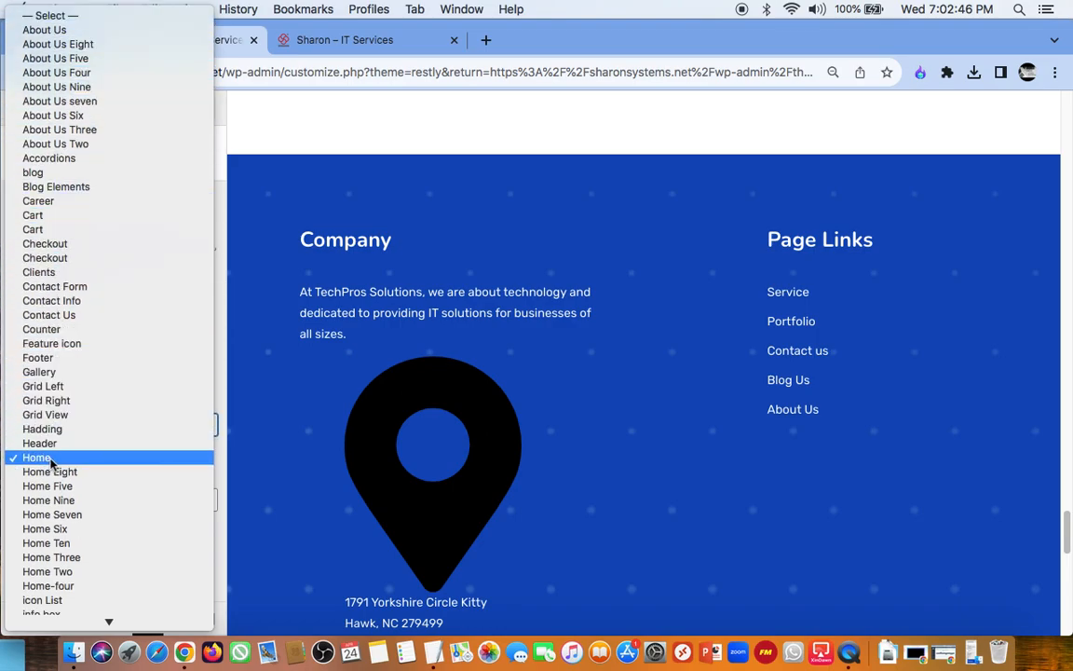
scroll(85, 382, "down", 1)
scroll(97, 250, "up", 1)
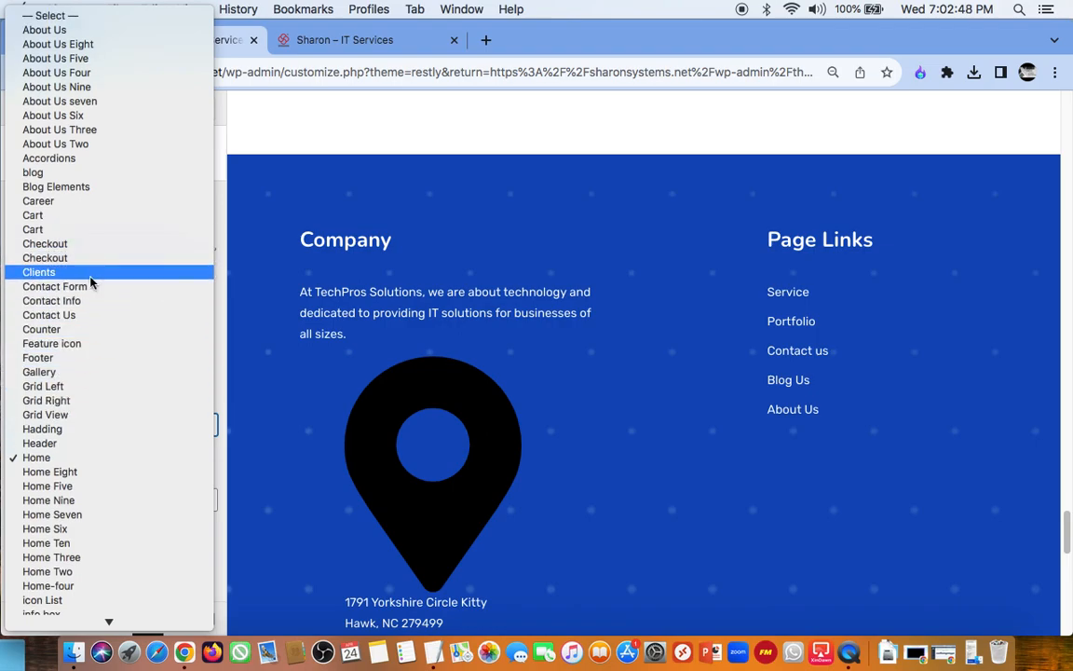
left_click(67, 458)
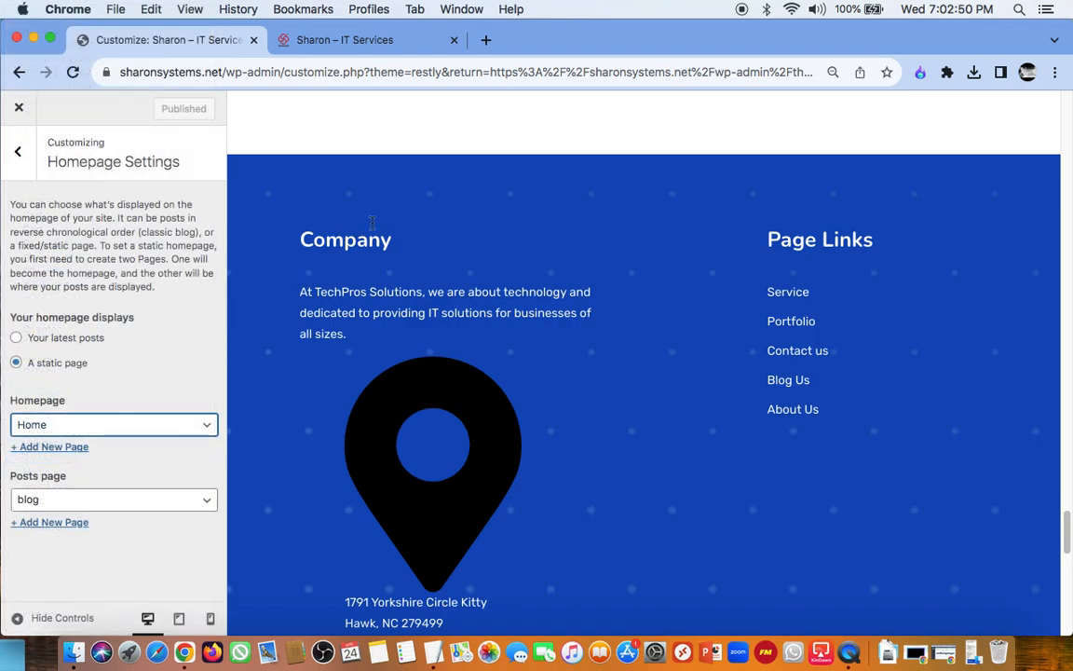
Step: Look through the homepage preview from the news section up to the header and check the Posts page setting
left_click_drag(1070, 536, 1070, 381)
left_click(1065, 336)
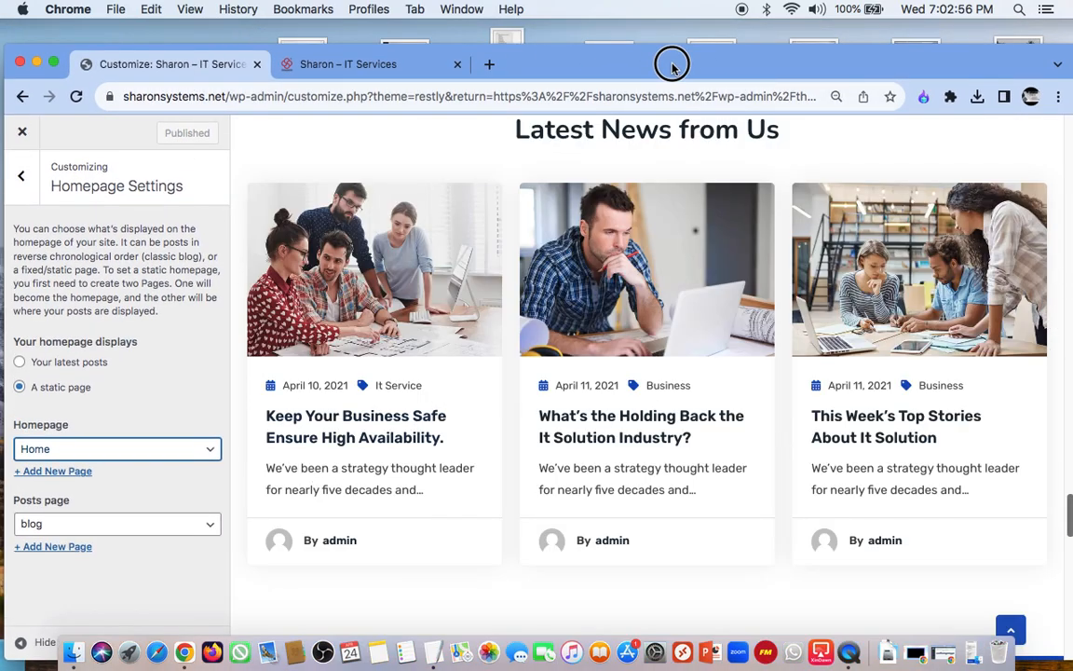
left_click_drag(607, 58, 606, 20)
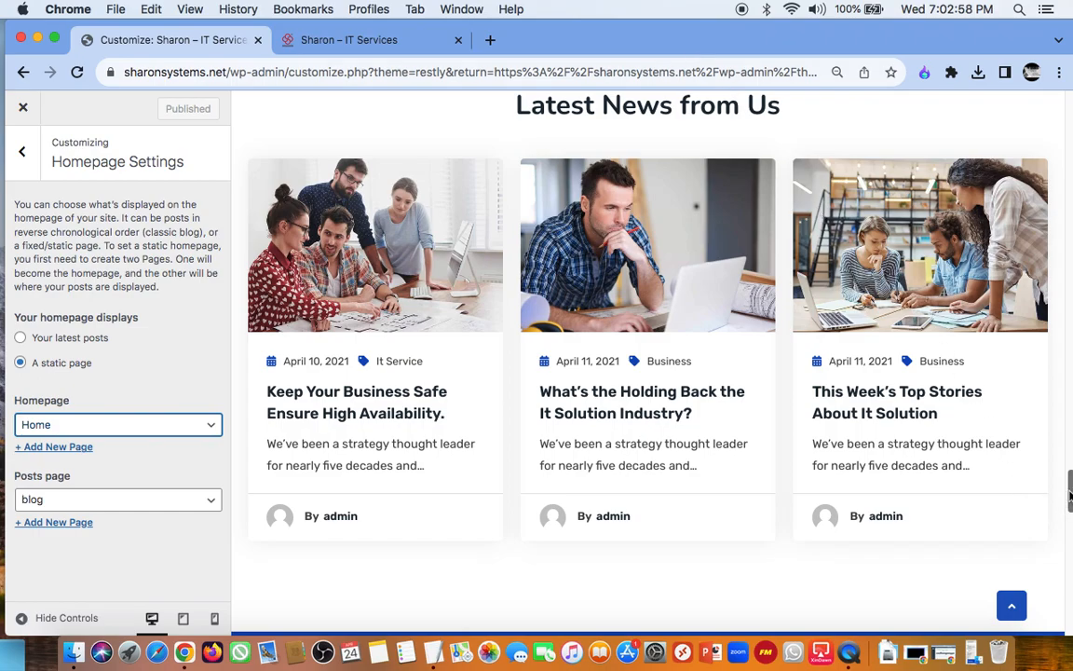
left_click_drag(1069, 494, 1049, 112)
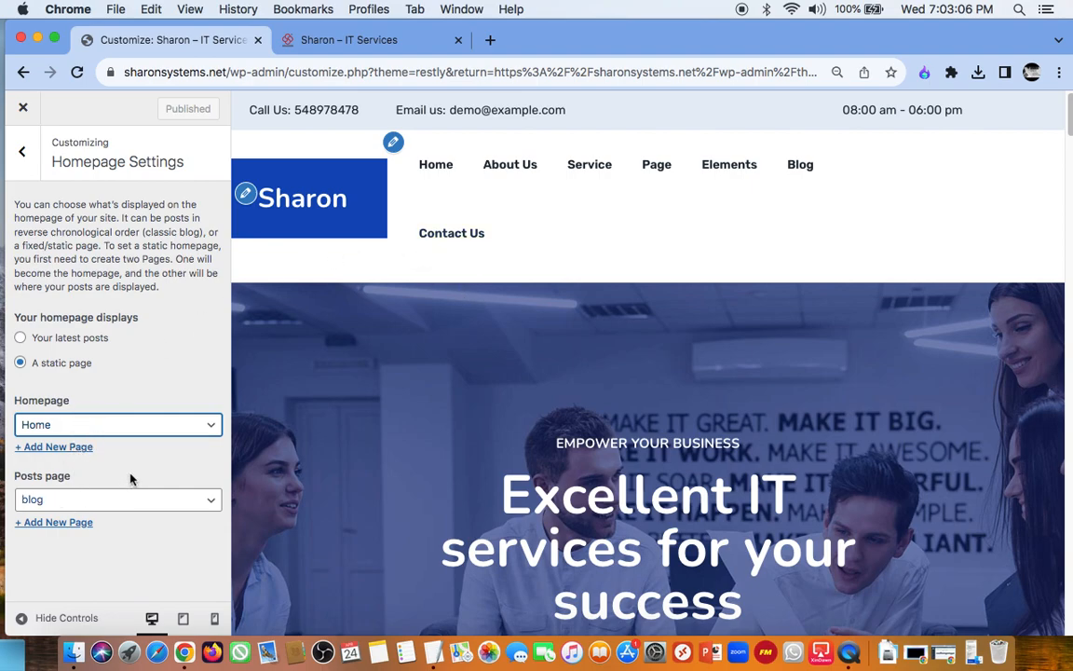
left_click(138, 496)
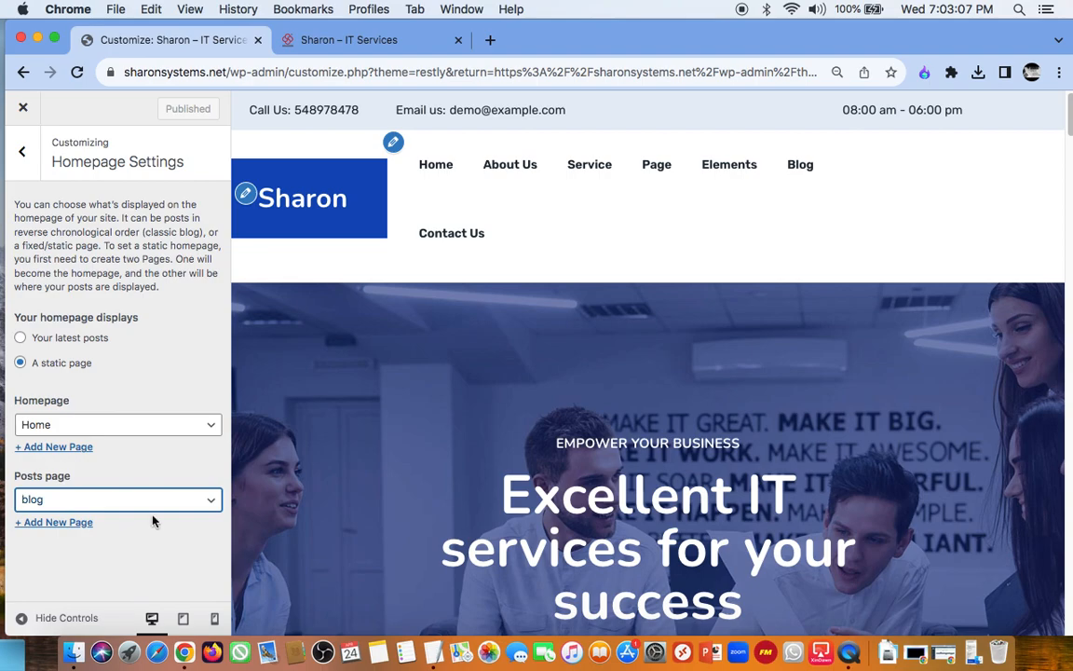
left_click(23, 151)
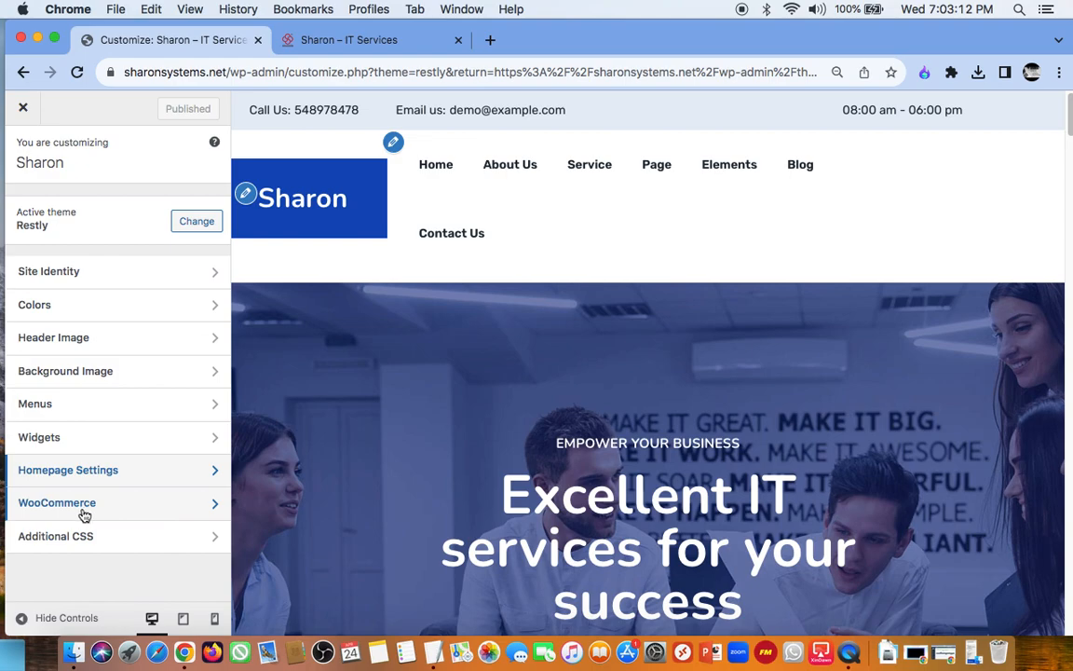
Step: Look over the WooCommerce customization sections and revisit the Header Image settings
left_click(209, 504)
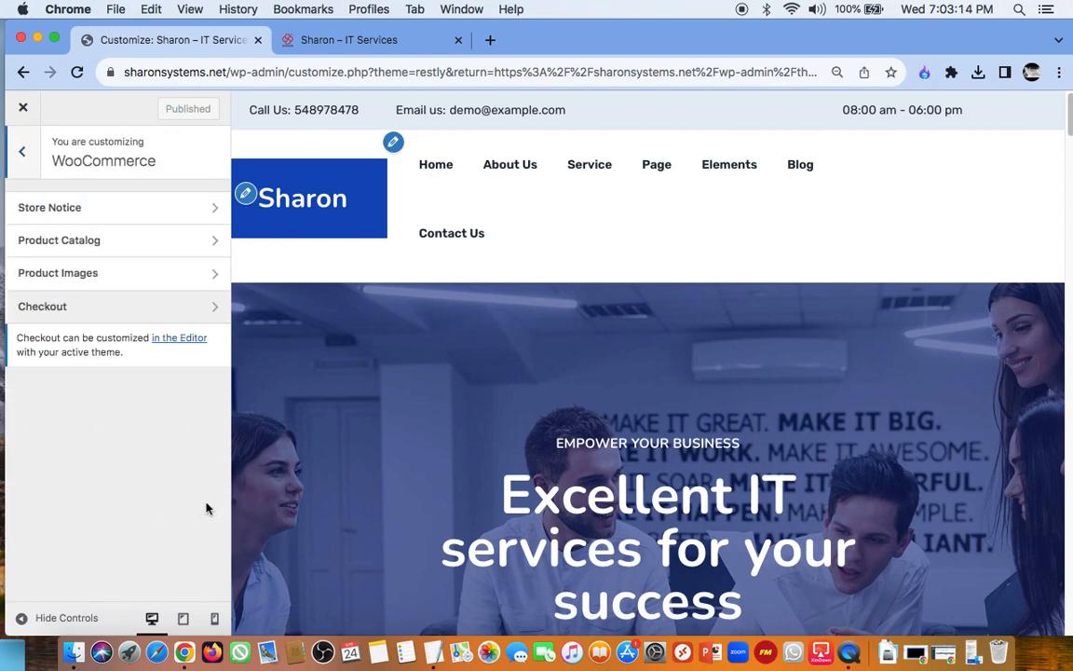
left_click(25, 154)
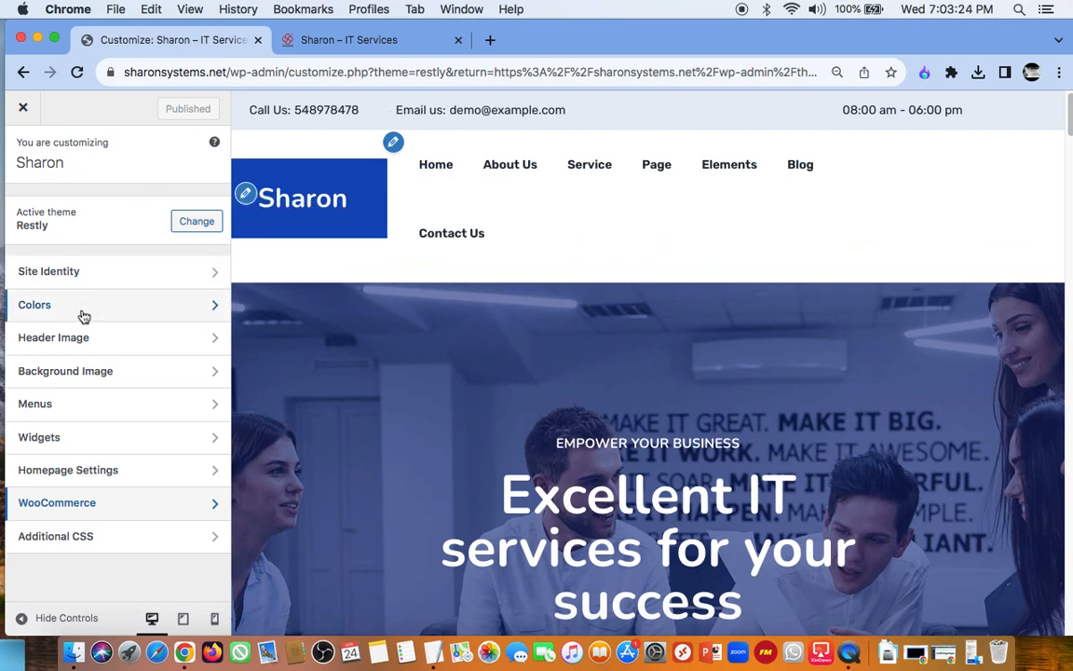
left_click(106, 345)
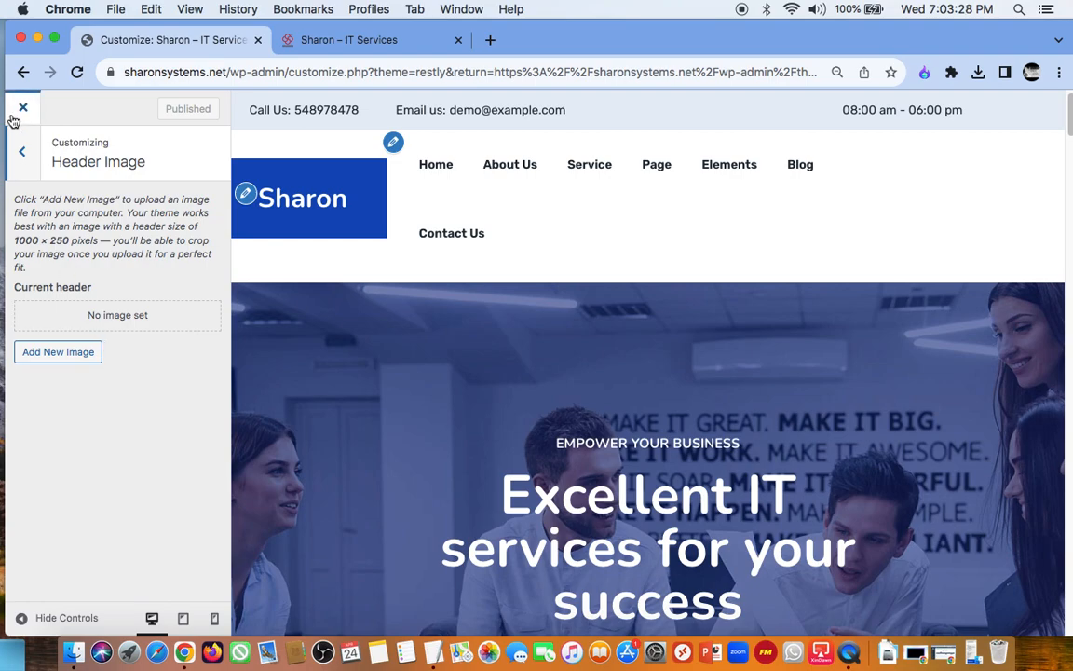
Step: Open the Main Menu in the Customizer's Menus section and look through its home page and one-page items
left_click(21, 151)
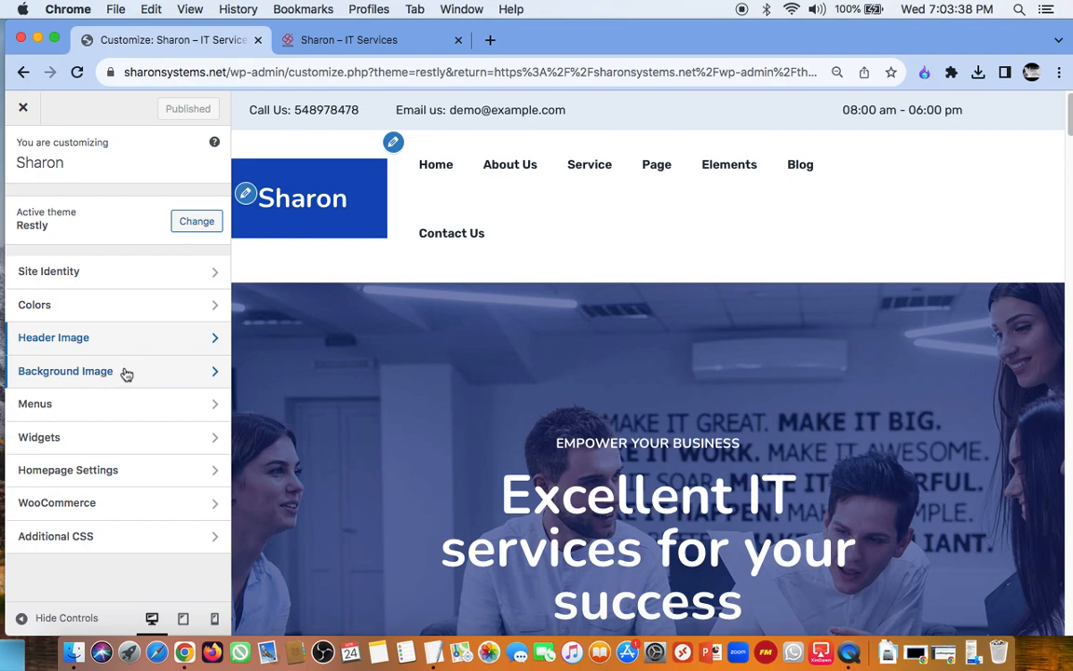
left_click(67, 408)
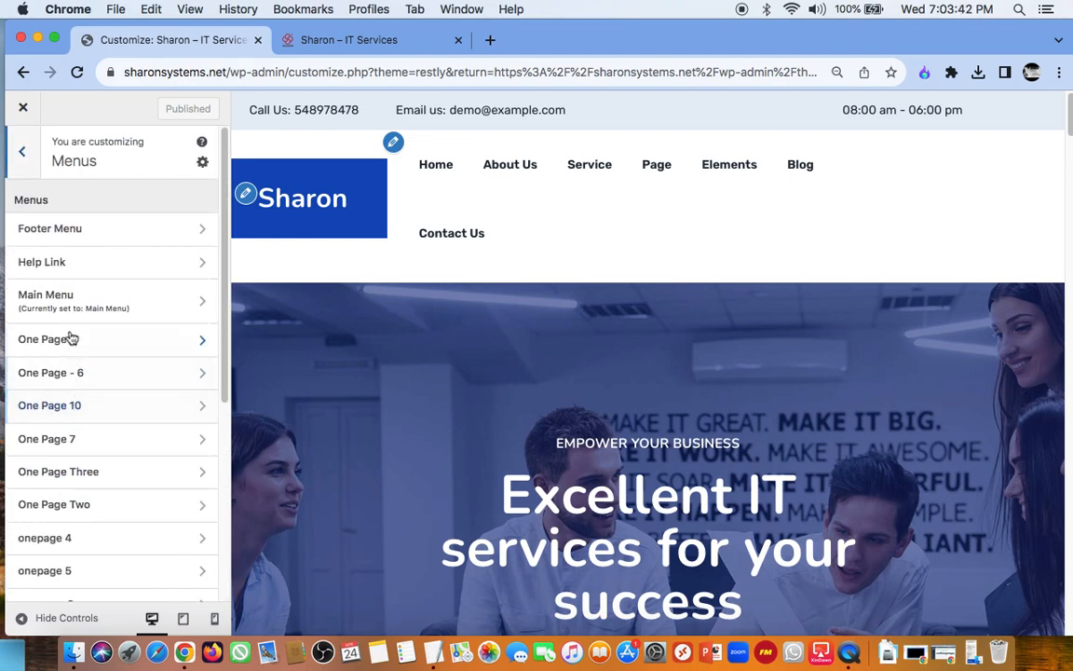
left_click(86, 302)
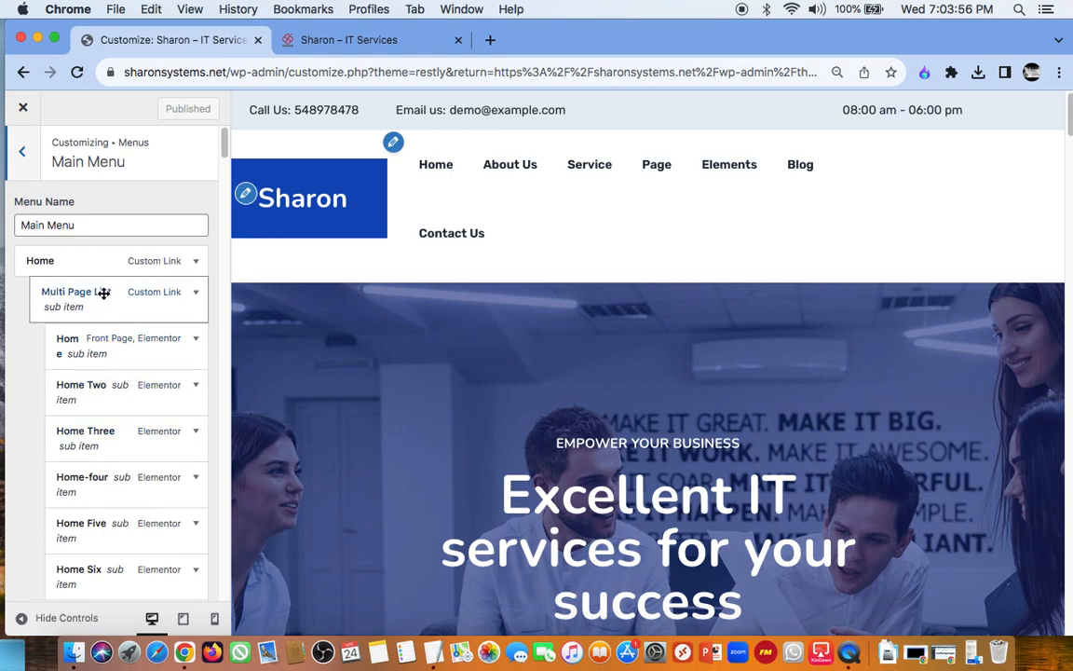
scroll(102, 436, "down", 3)
scroll(102, 437, "down", 2)
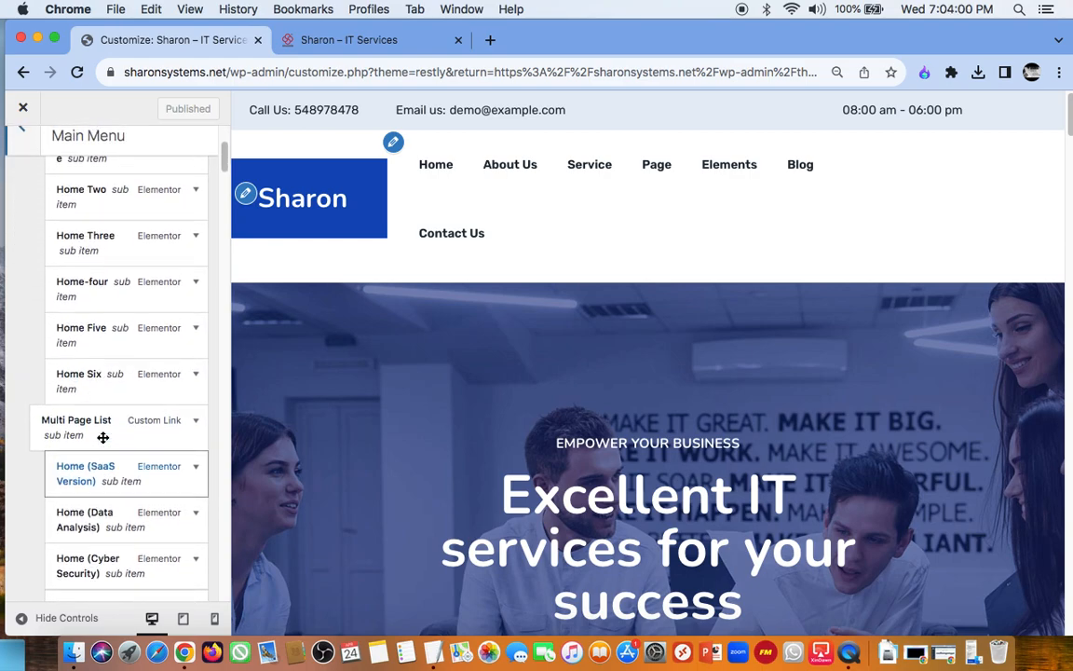
scroll(102, 437, "down", 5)
scroll(104, 435, "down", 10)
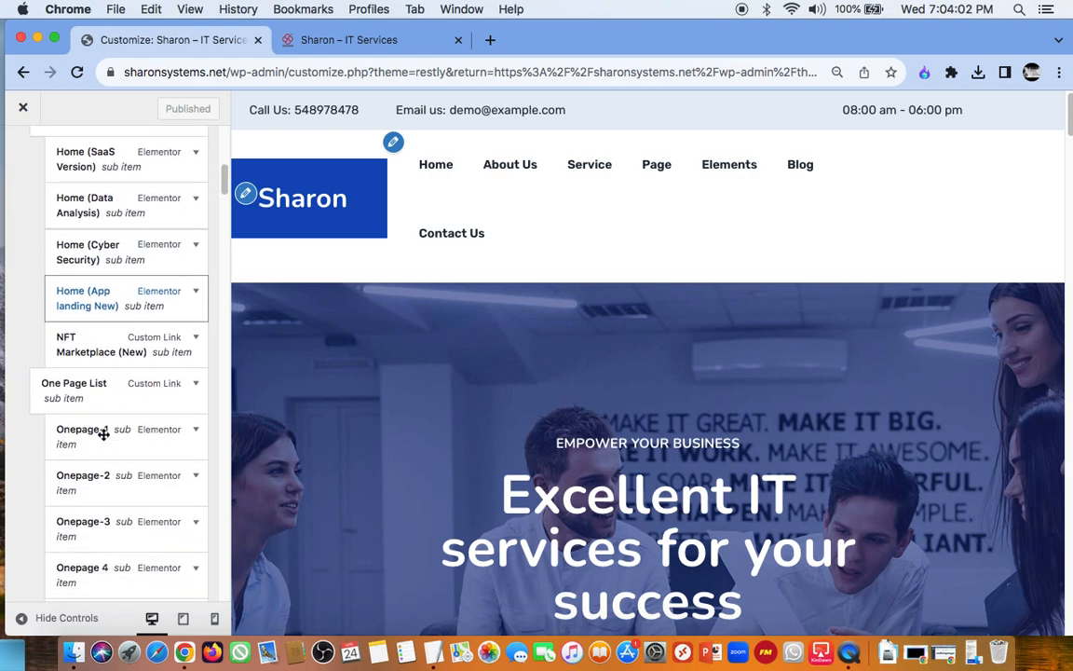
scroll(106, 433, "up", 15)
scroll(105, 434, "up", 5)
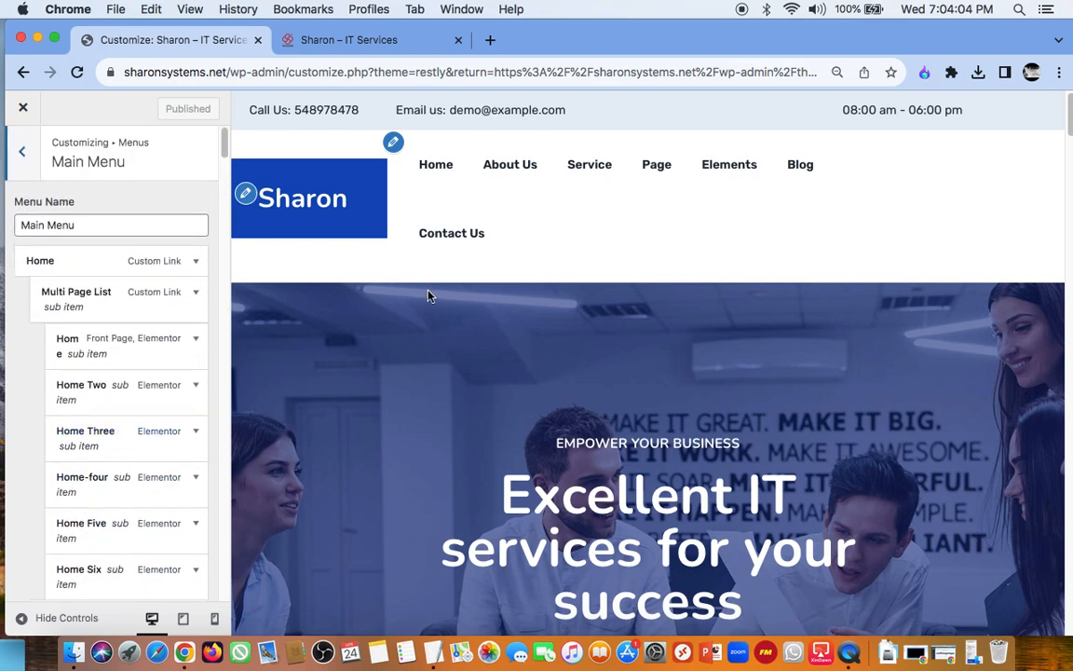
Step: Check which menu is assigned to the theme's menu location and look through the list of available menus
left_click(393, 142)
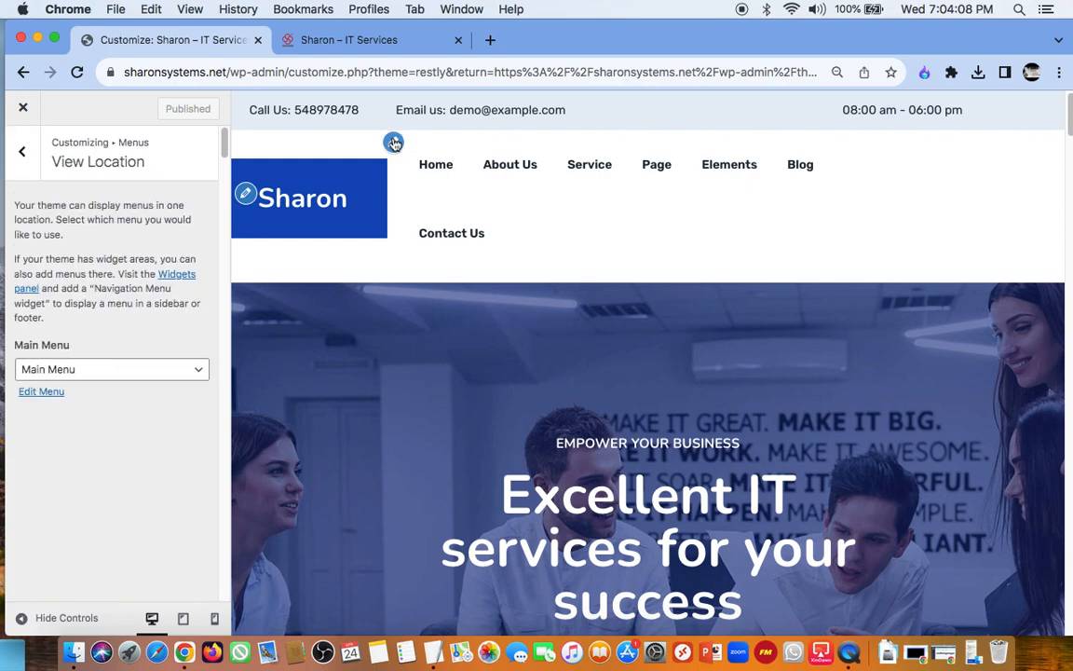
left_click(21, 150)
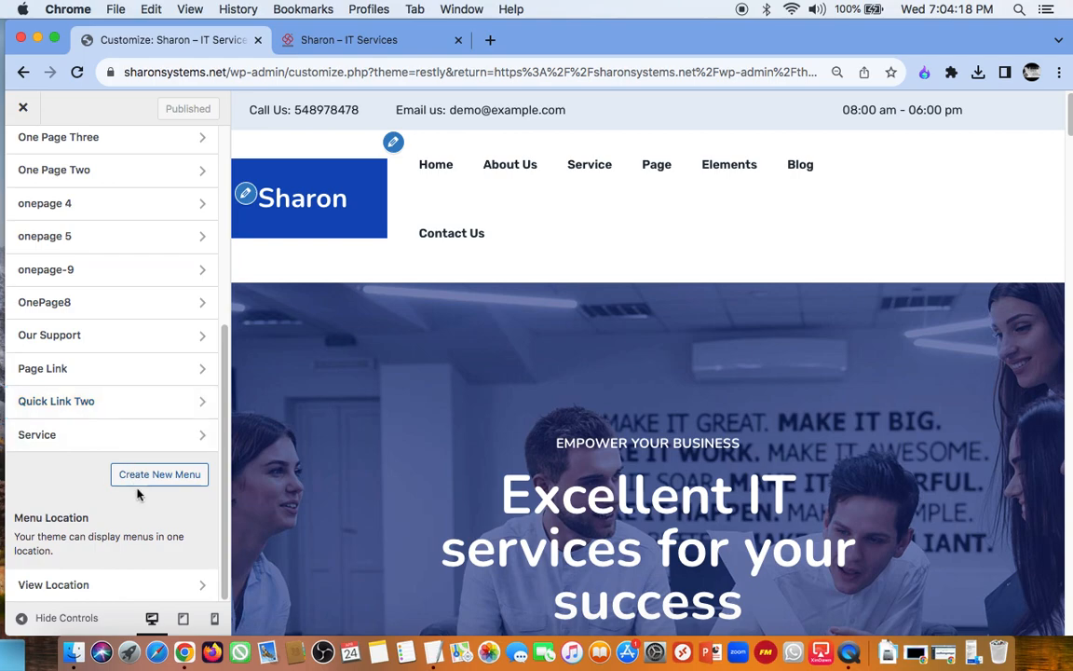
scroll(88, 309, "up", 1)
scroll(90, 308, "down", 1)
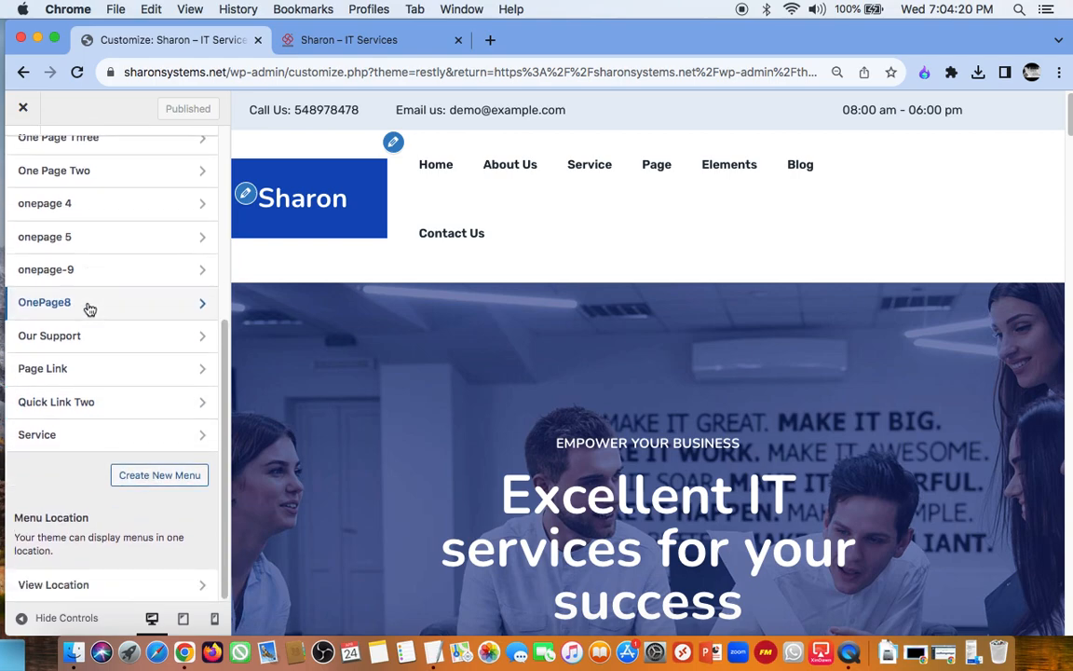
scroll(90, 308, "up", 8)
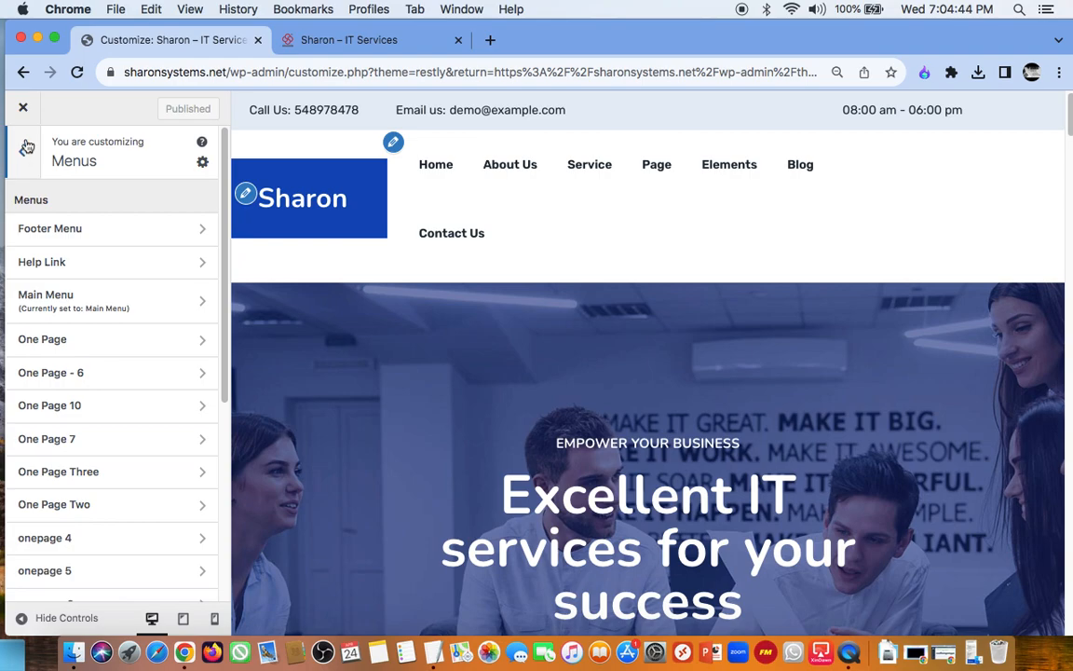
Step: Exit the Customizer, close the Restly theme details and visit the live site
left_click(24, 109)
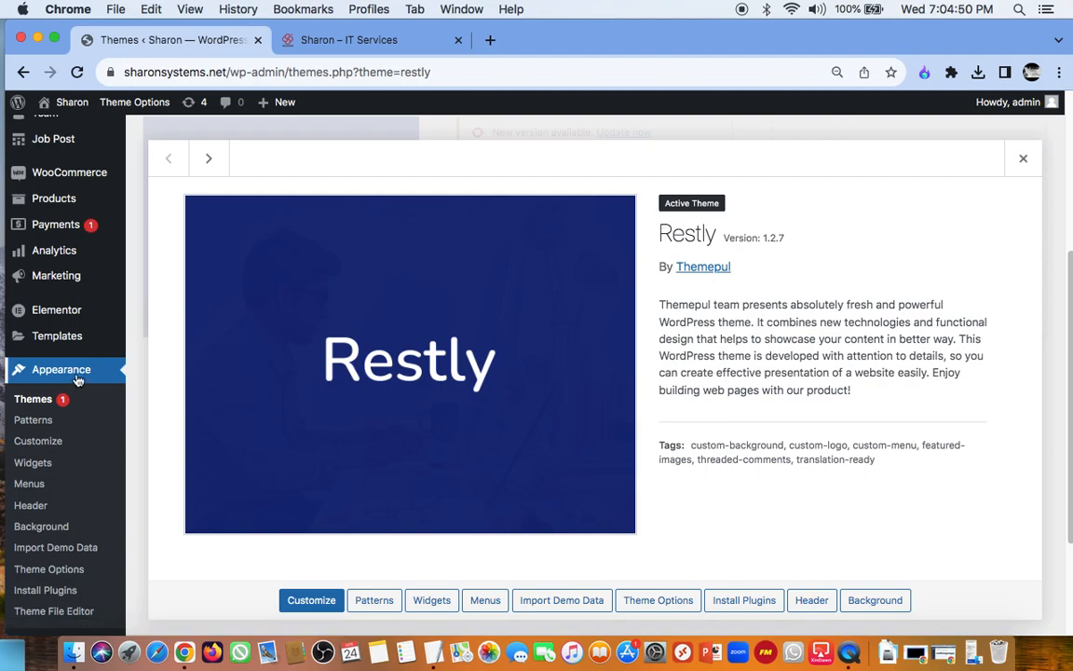
left_click_drag(1070, 280, 1070, 119)
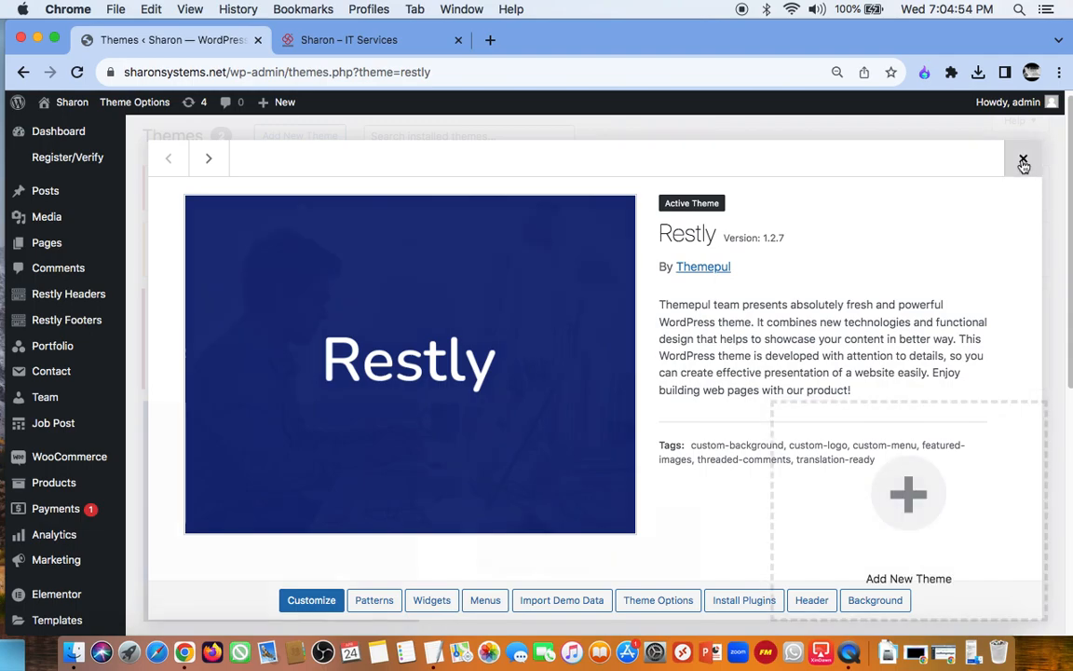
left_click(1022, 162)
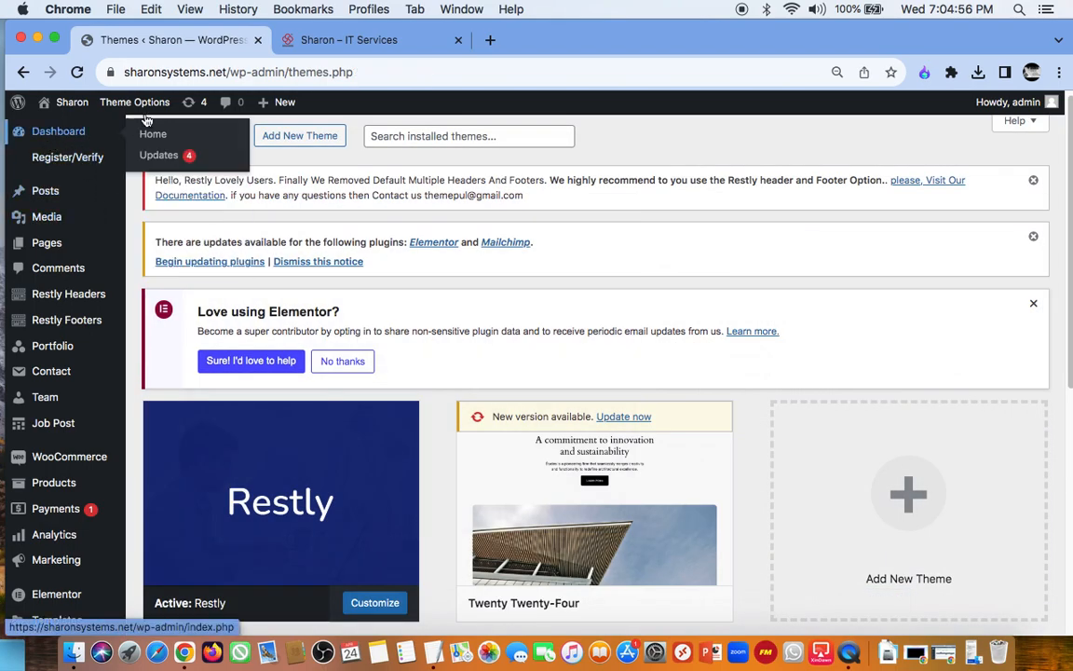
left_click_drag(1069, 121, 1062, 98)
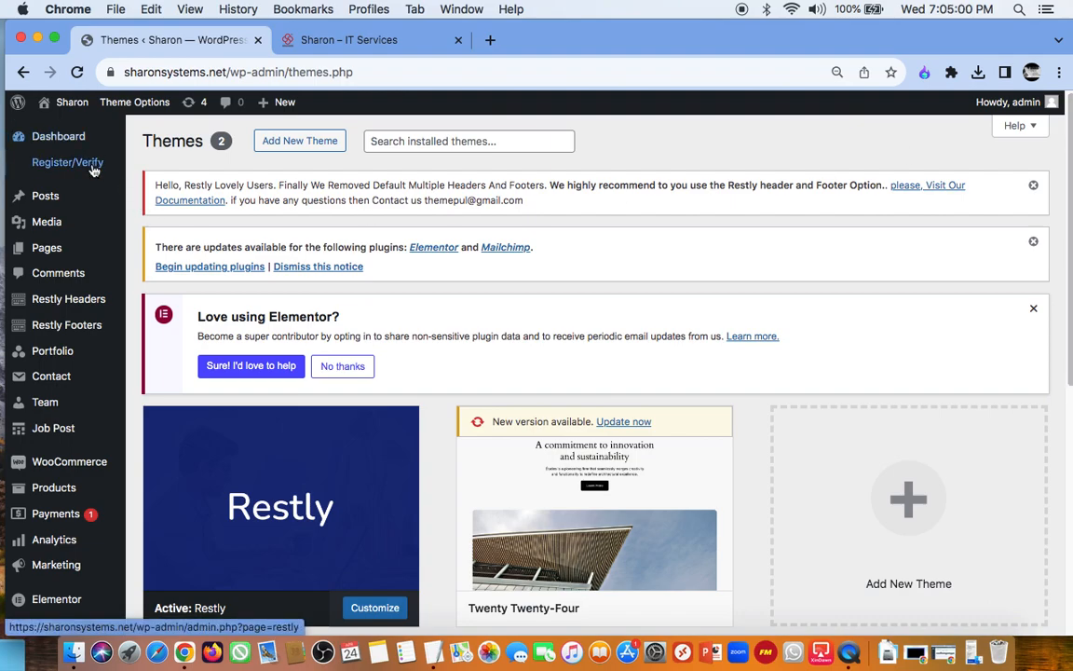
mouse_move(73, 108)
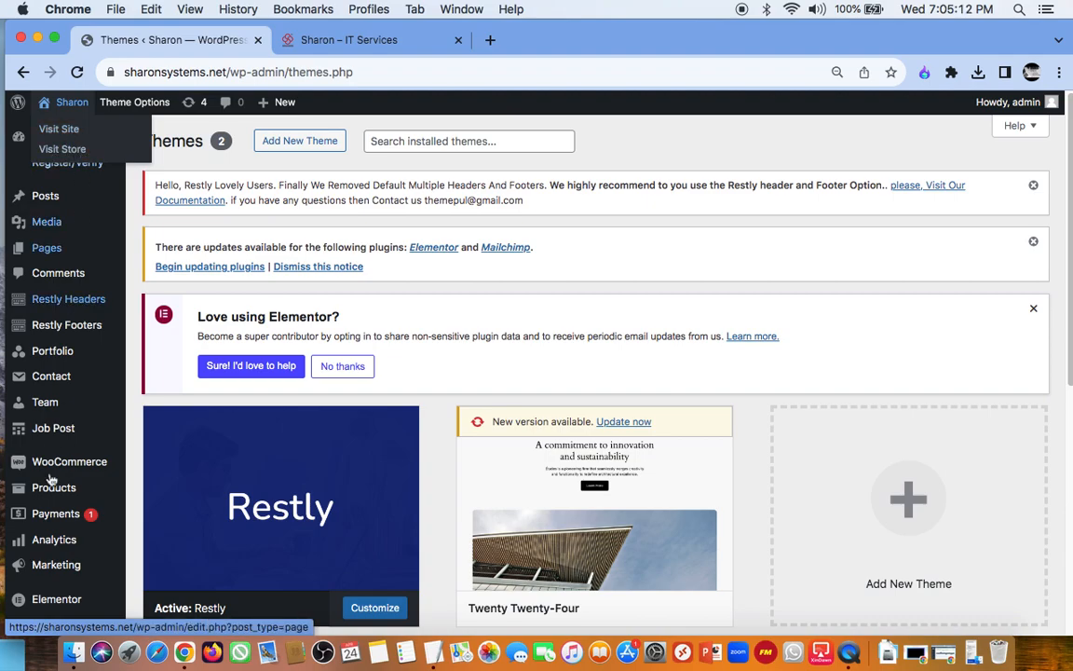
mouse_move(65, 461)
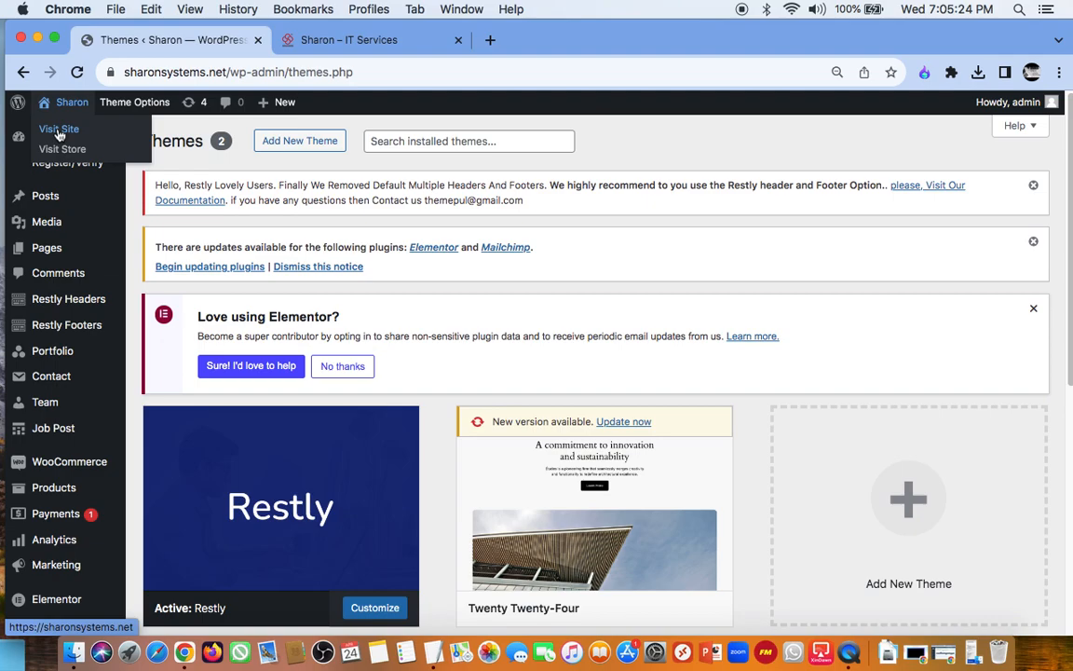
left_click(59, 131)
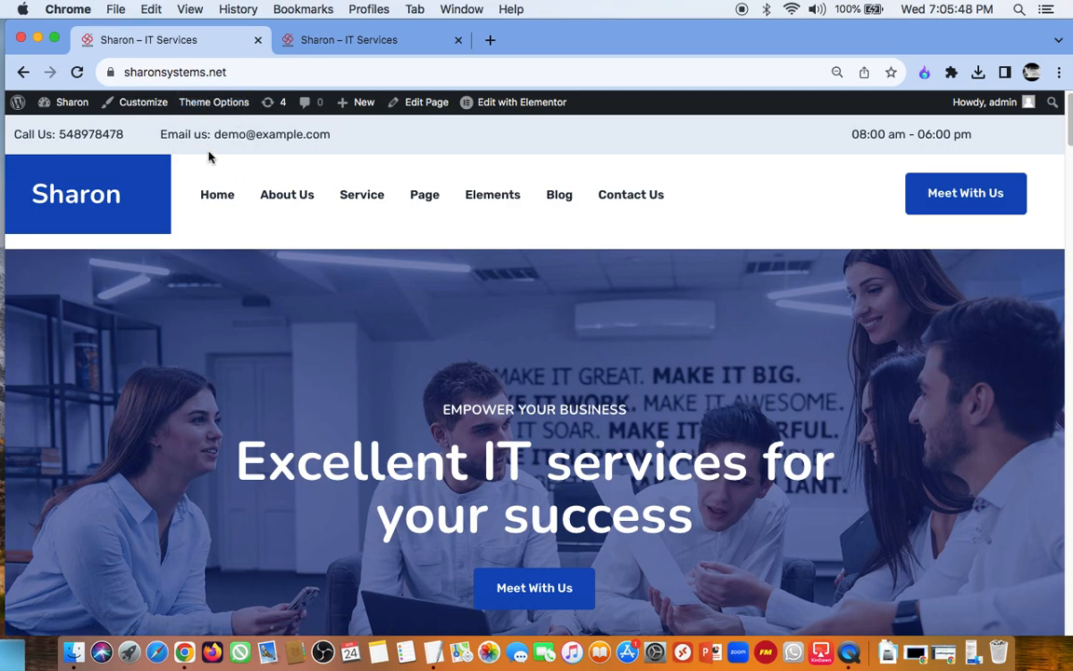
Step: Open the Home page in the WordPress page editor and look over its header metabox options
mouse_move(368, 104)
left_click(420, 106)
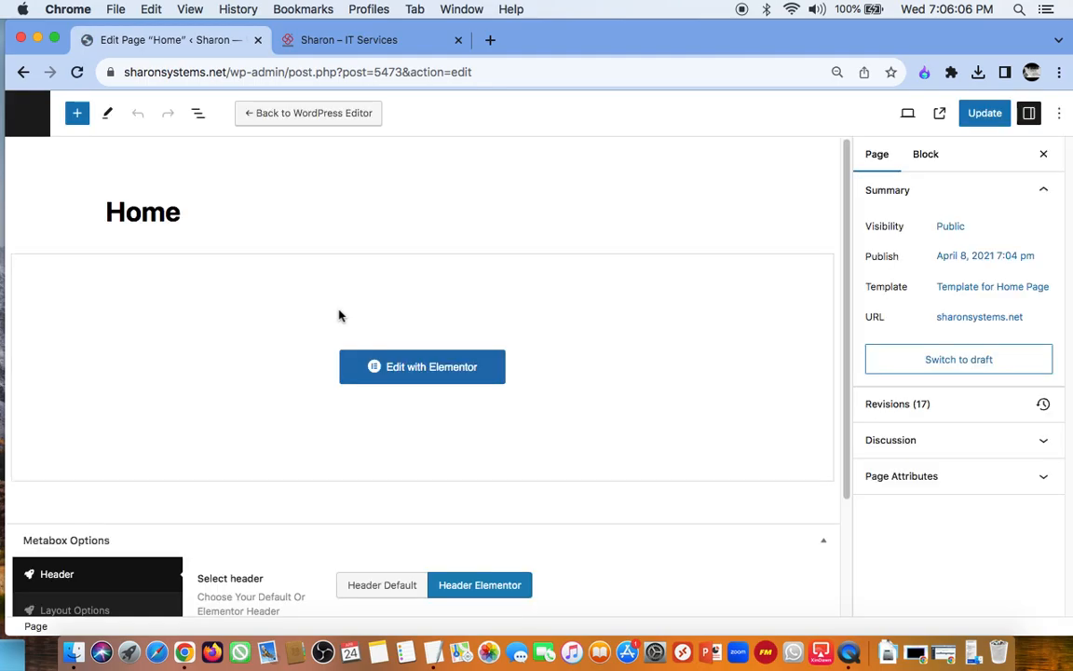
left_click_drag(845, 210, 869, 232)
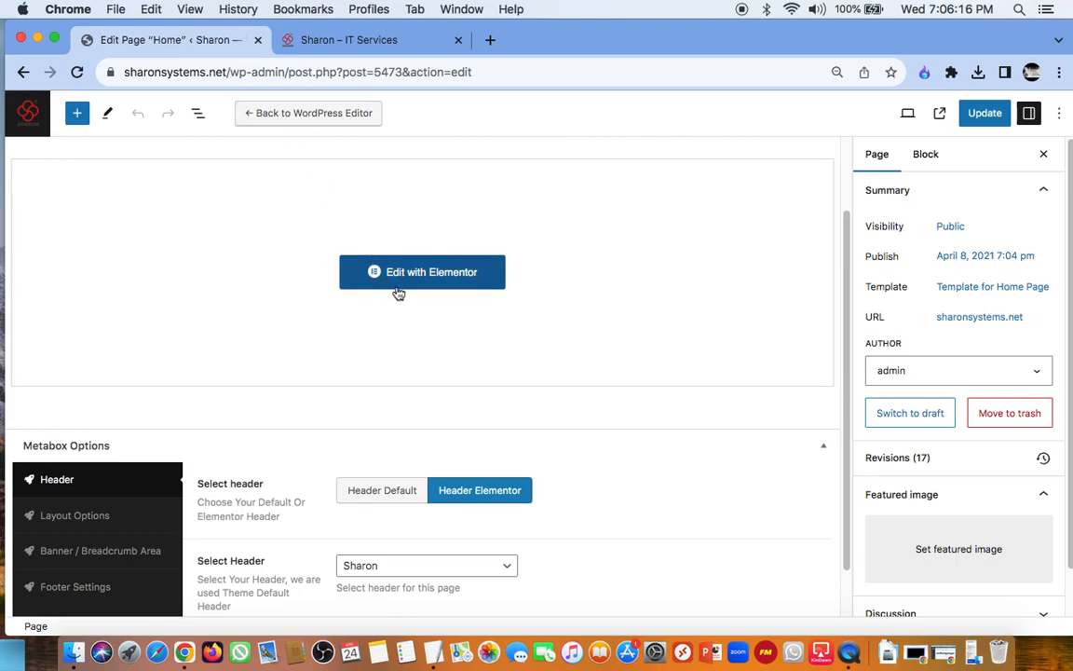
left_click(422, 272)
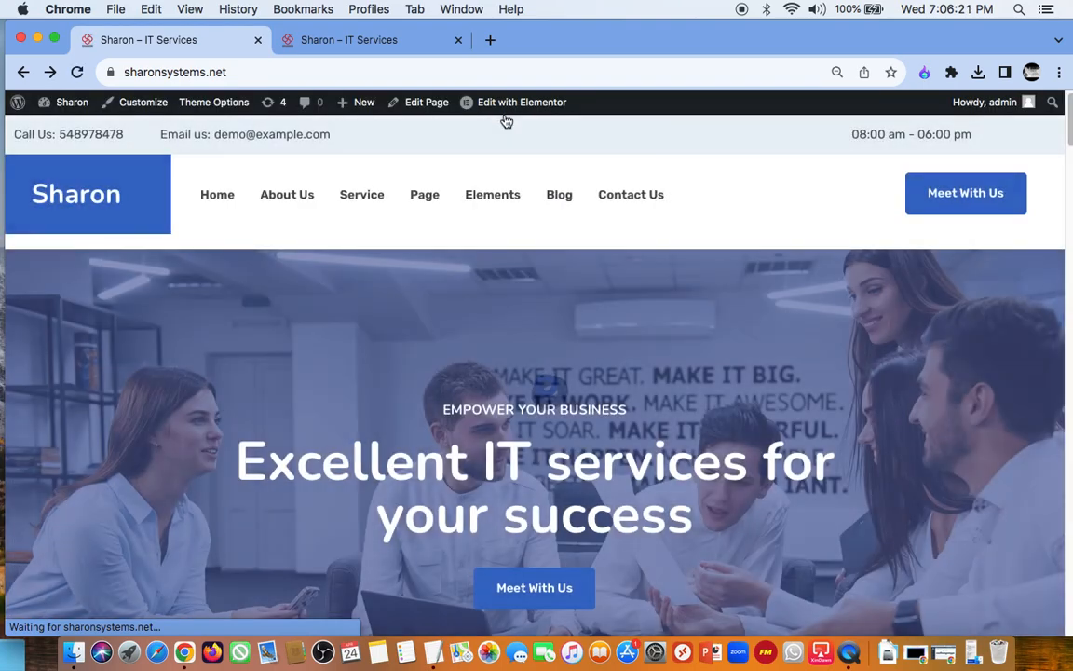
Step: Open Elementor's Site Settings from the live homepage
mouse_move(521, 110)
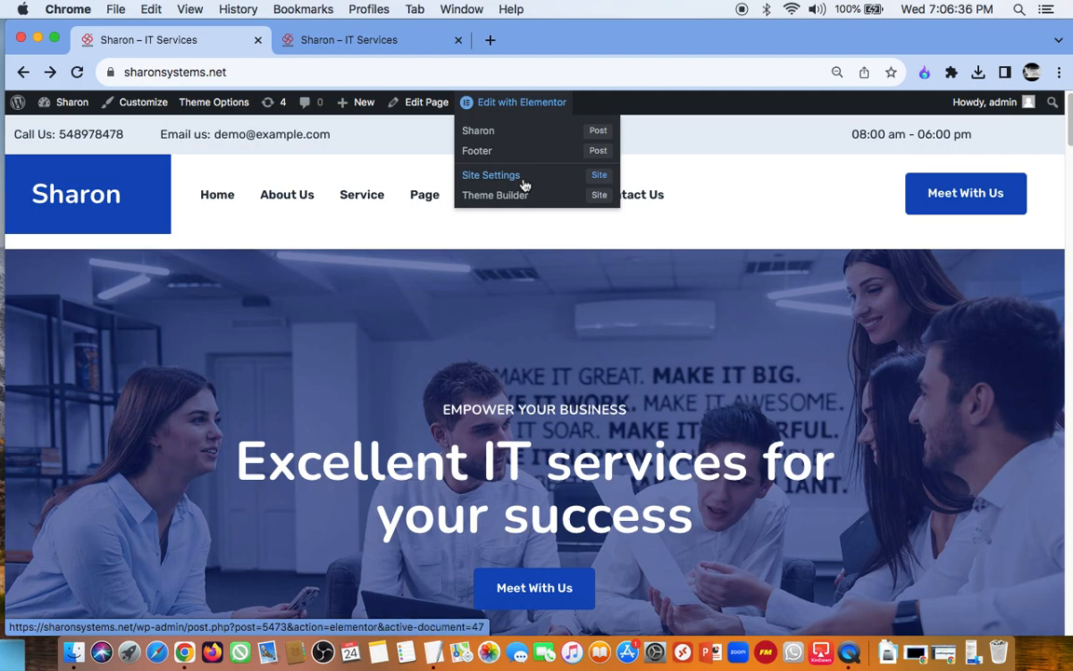
left_click(524, 185)
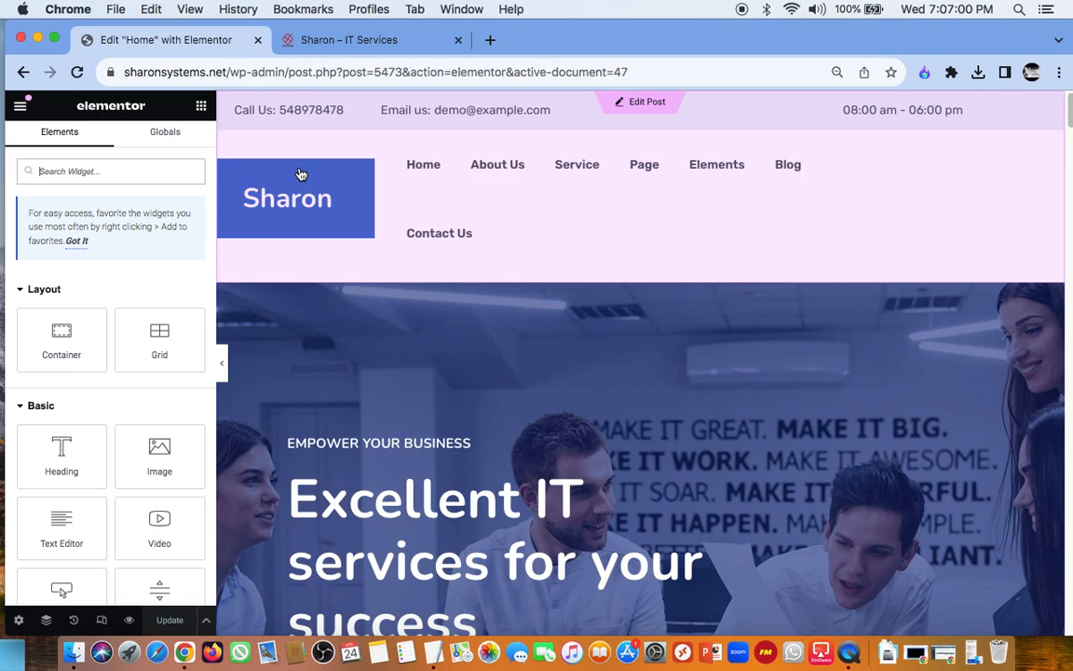
left_click(414, 155)
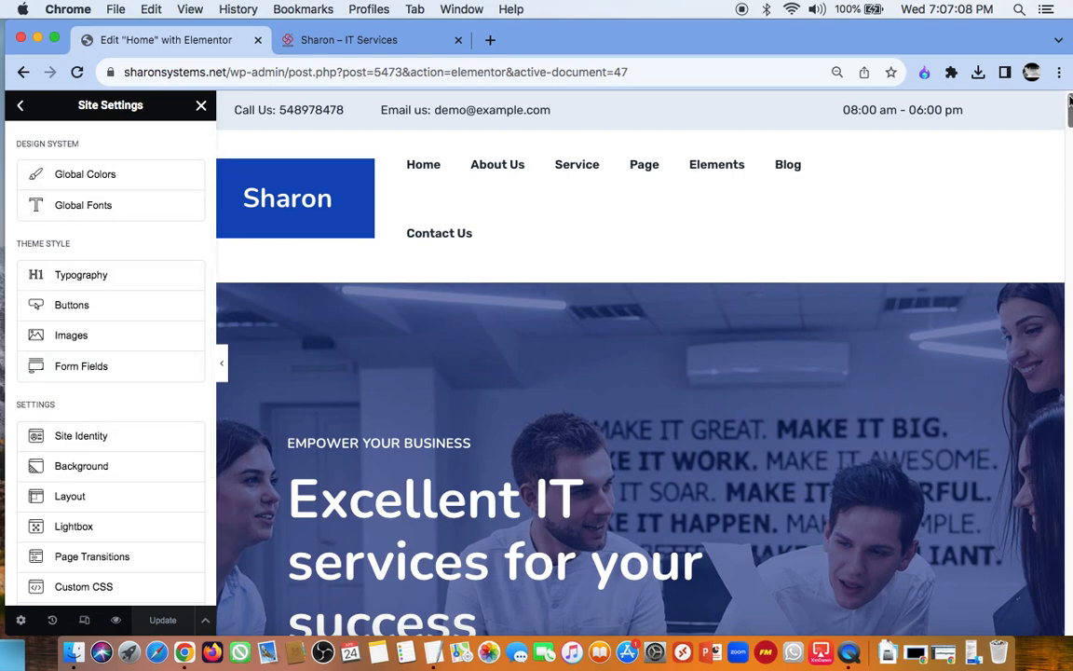
left_click_drag(1069, 112, 1068, 105)
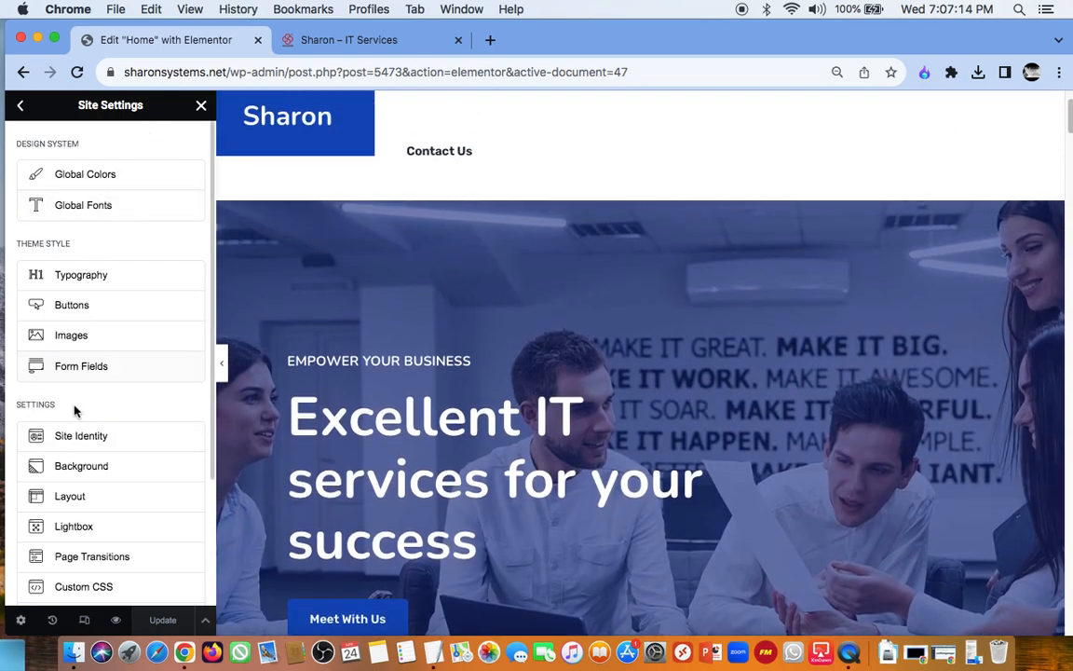
Step: Examine the Site Identity settings, including the site name and the suggested dimensions for the logo and favicon
left_click(83, 442)
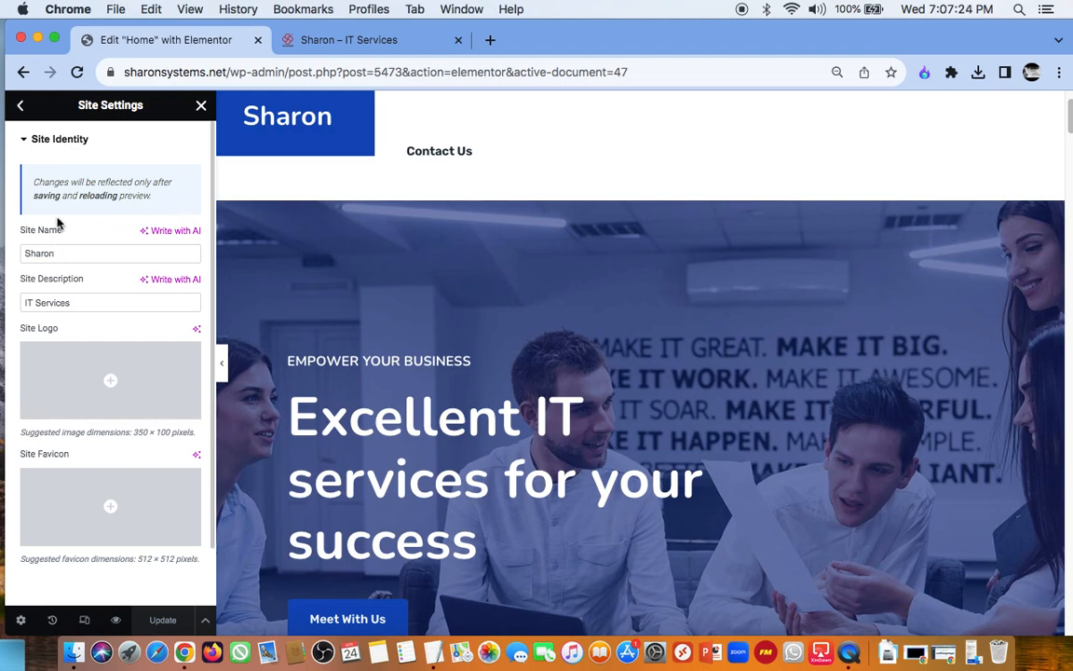
left_click(64, 254)
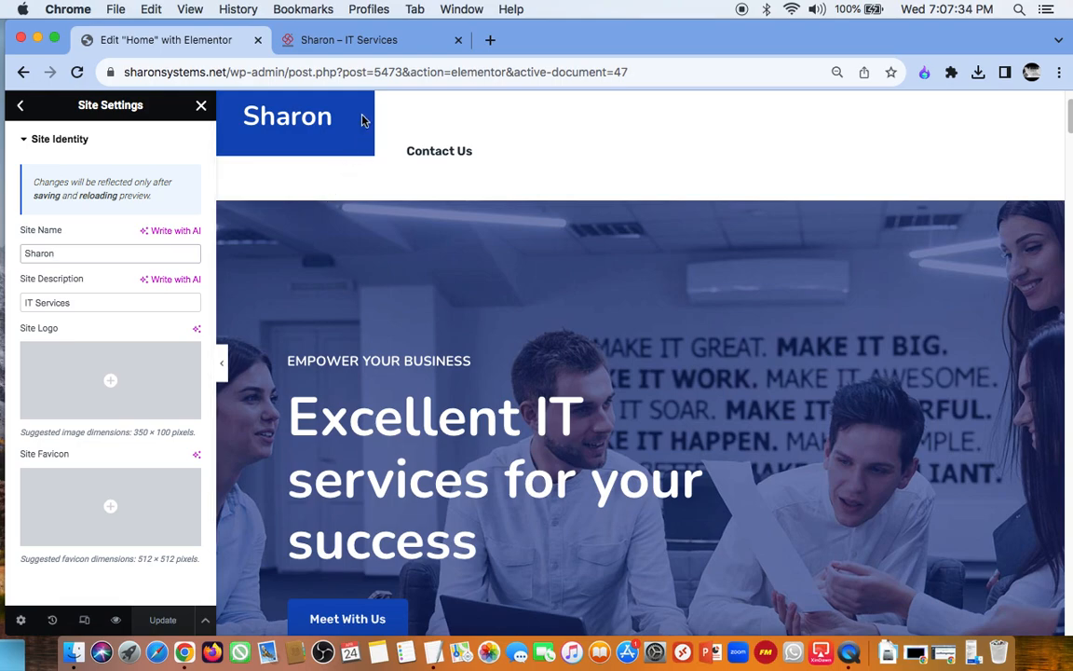
left_click_drag(133, 434, 146, 432)
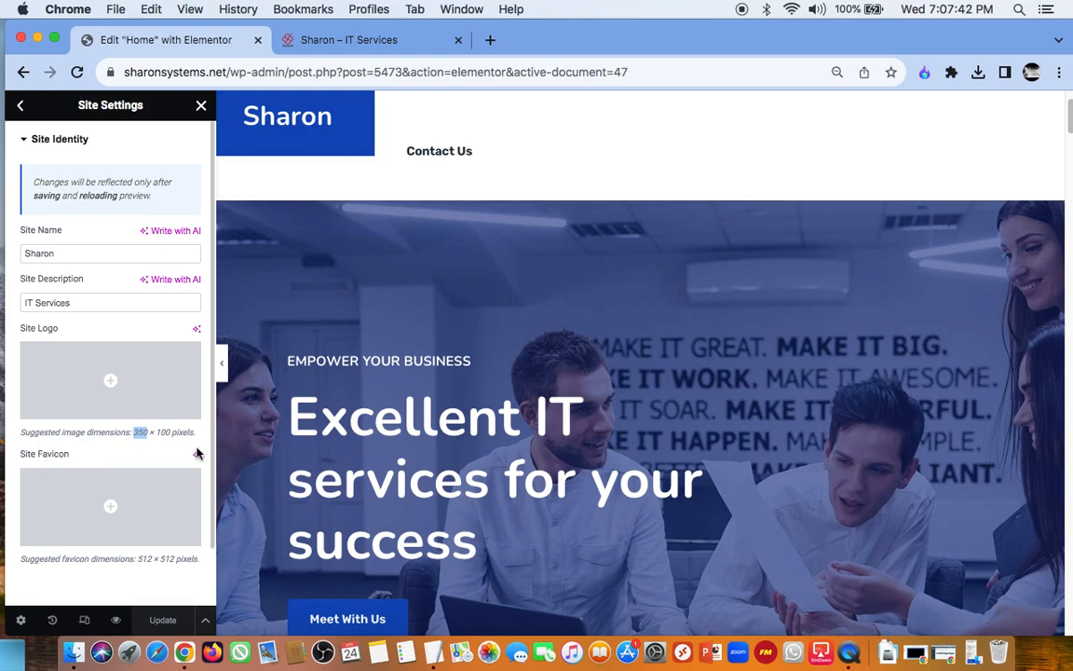
left_click_drag(137, 558, 172, 558)
left_click(172, 558)
scroll(104, 330, "down", 2)
scroll(105, 331, "up", 2)
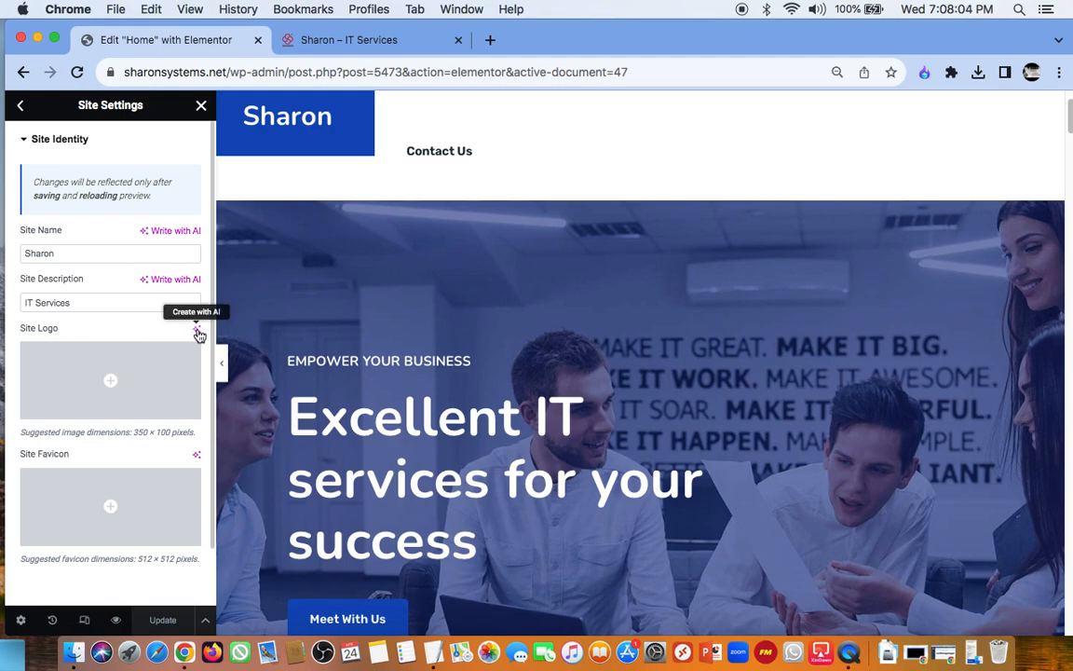
Step: Leave Site Settings and look over the hero section of the Home page in the Elementor editor
left_click(24, 108)
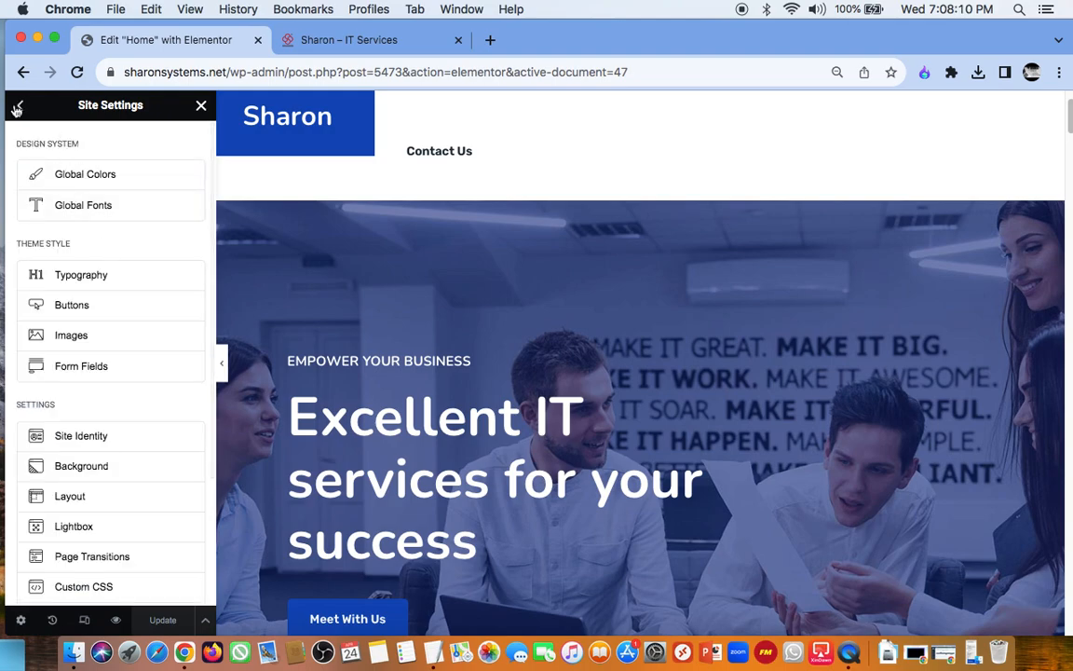
left_click(21, 108)
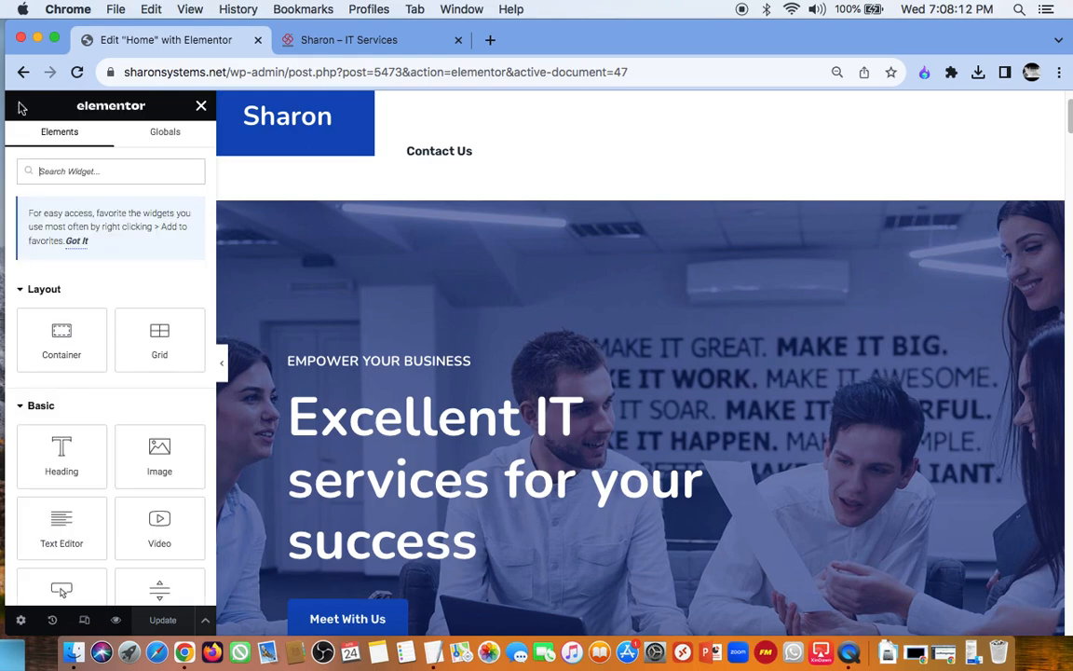
left_click(201, 109)
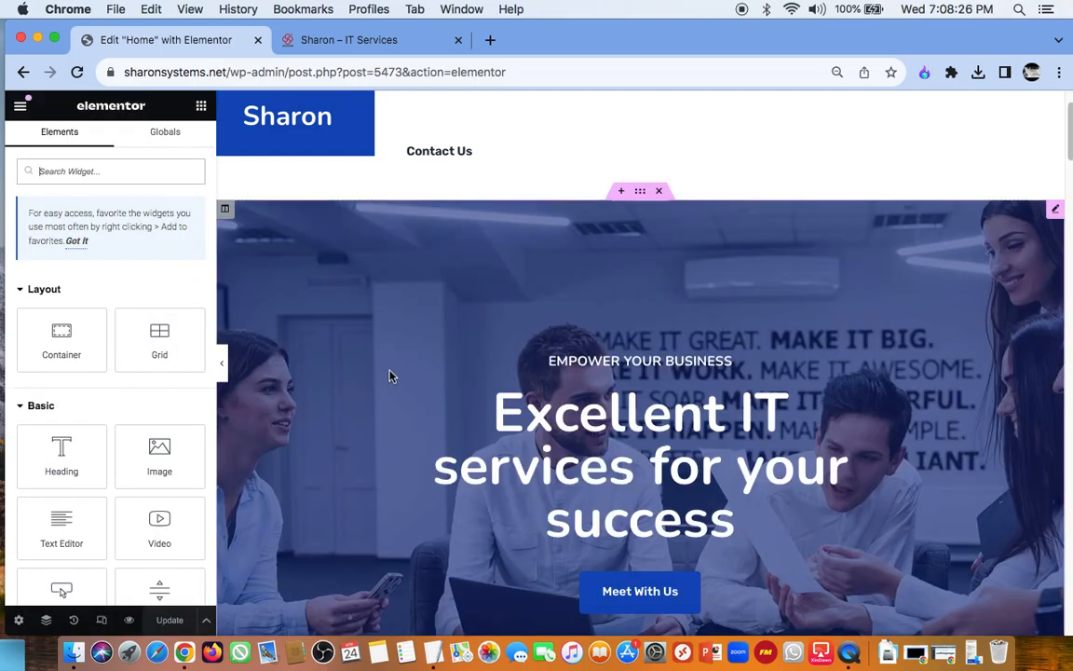
scroll(391, 376, "down", 4)
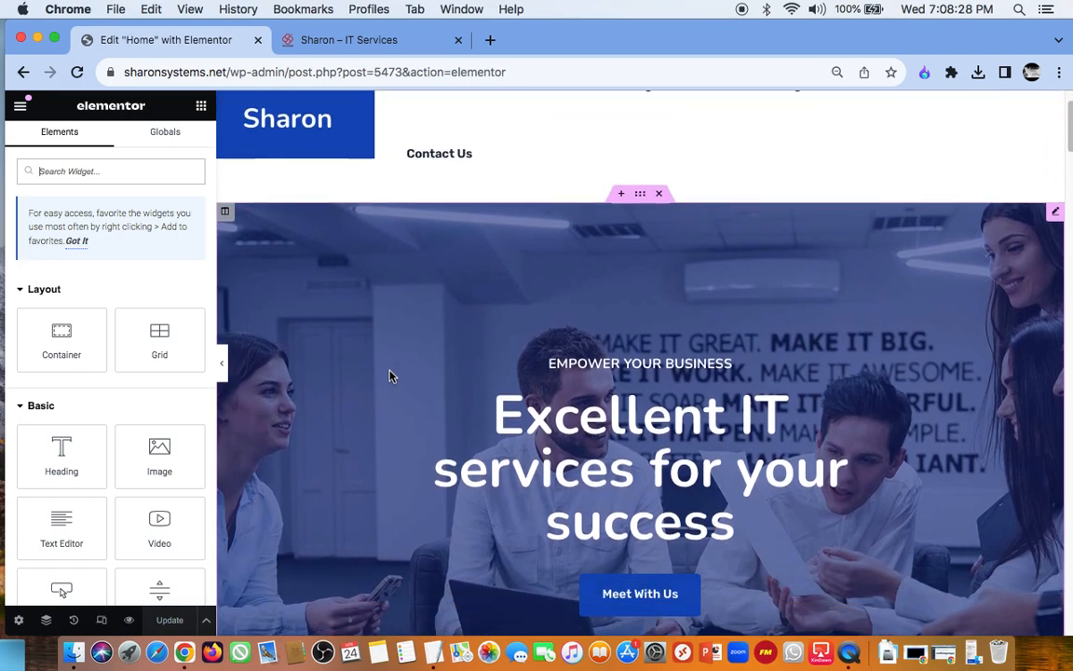
scroll(390, 376, "up", 3)
scroll(391, 375, "down", 1)
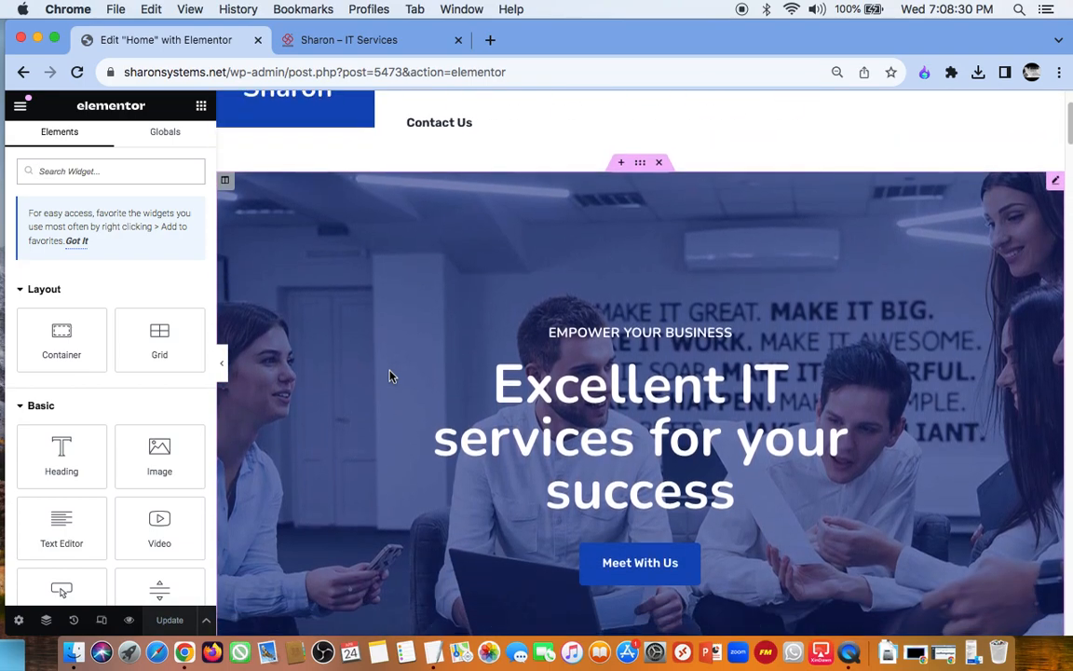
scroll(390, 376, "up", 2)
scroll(390, 375, "down", 3)
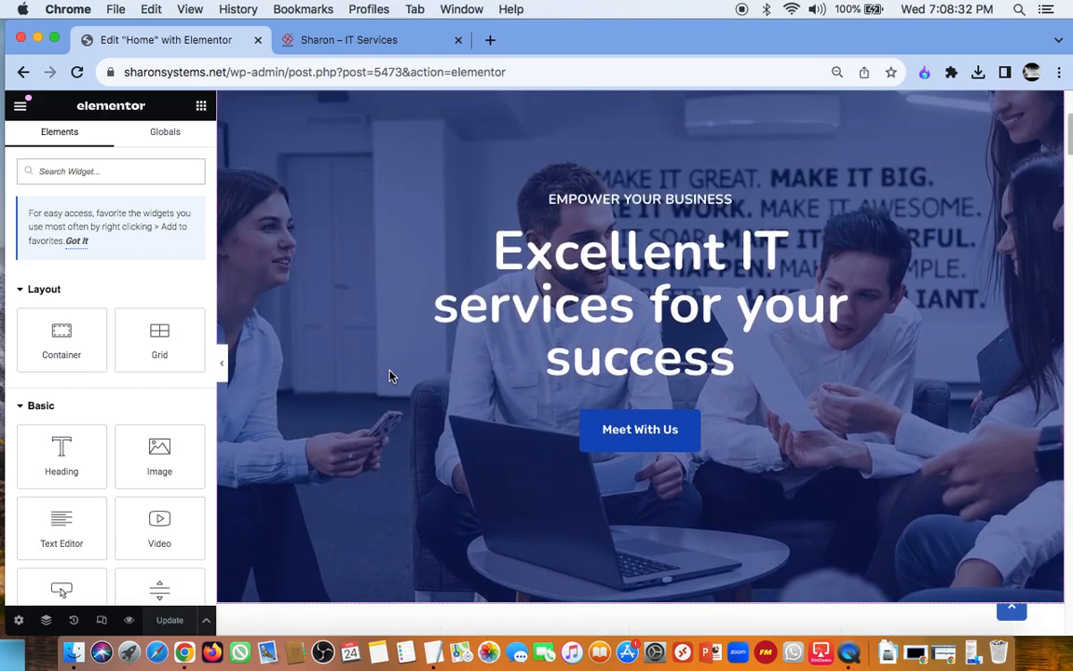
scroll(892, 295, "up", 2)
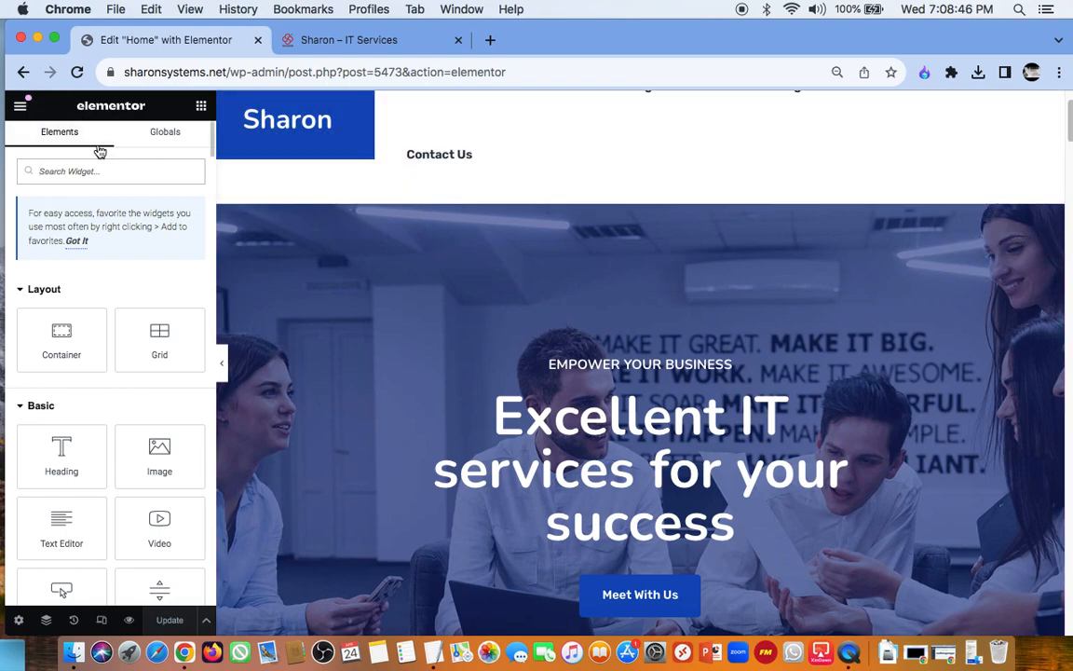
Step: Look over the Sharon header post in Elementor from the live homepage, and return to the homepage
left_click(23, 73)
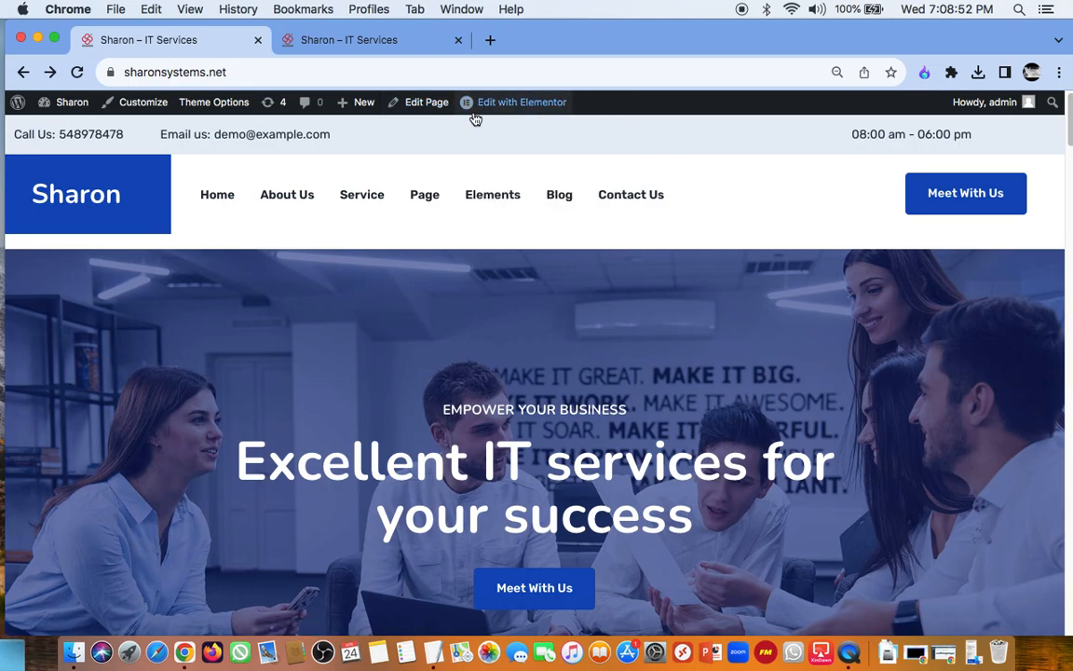
mouse_move(511, 109)
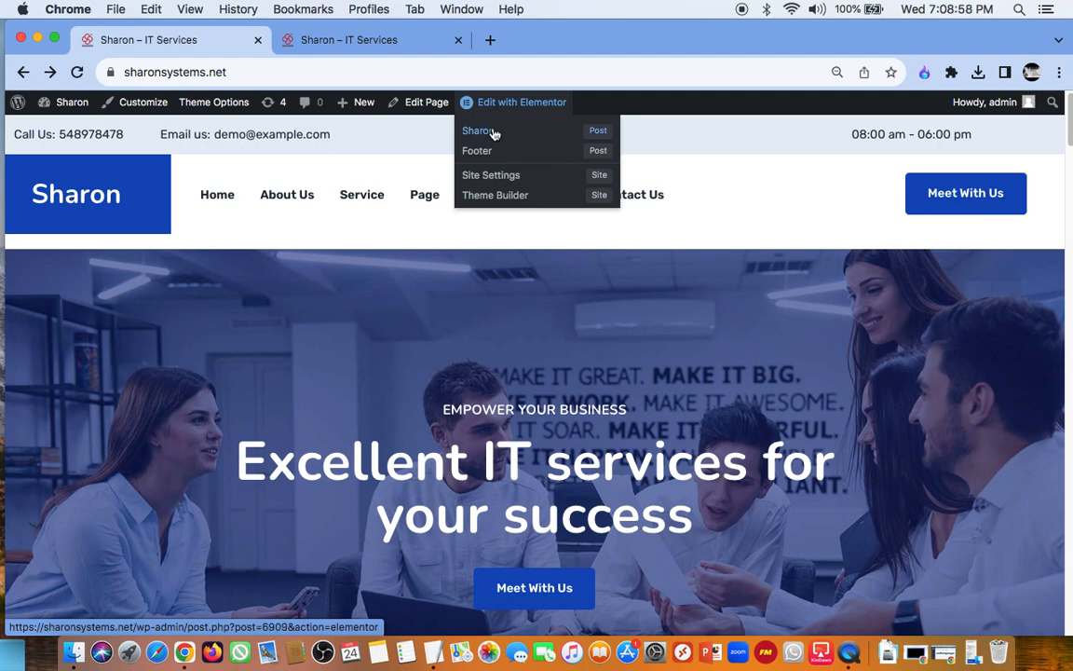
left_click(494, 138)
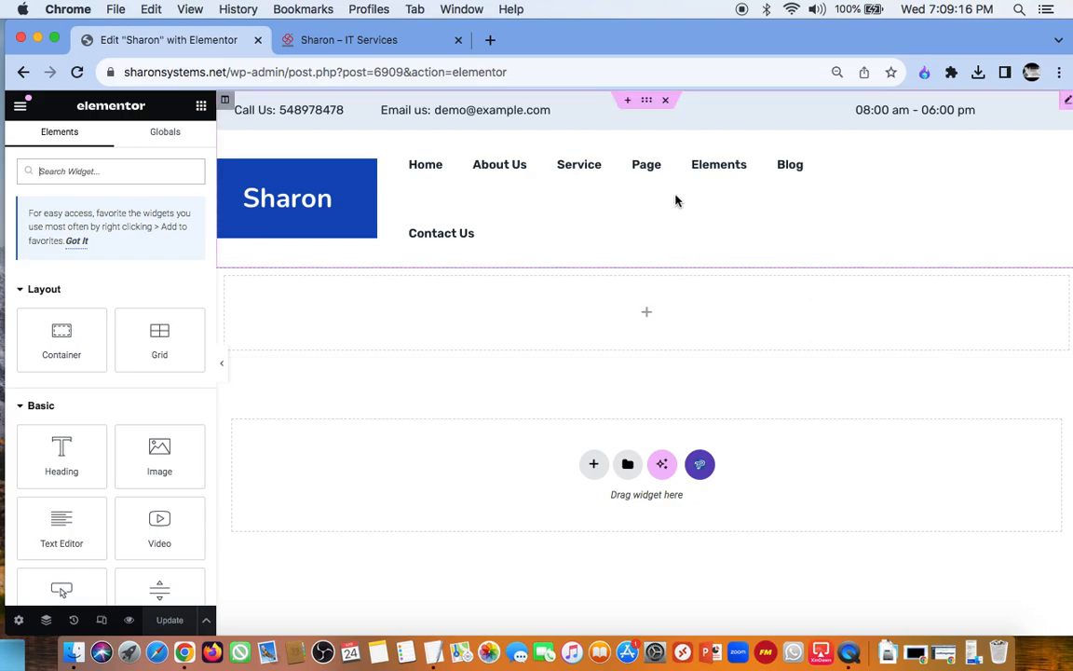
left_click(77, 74)
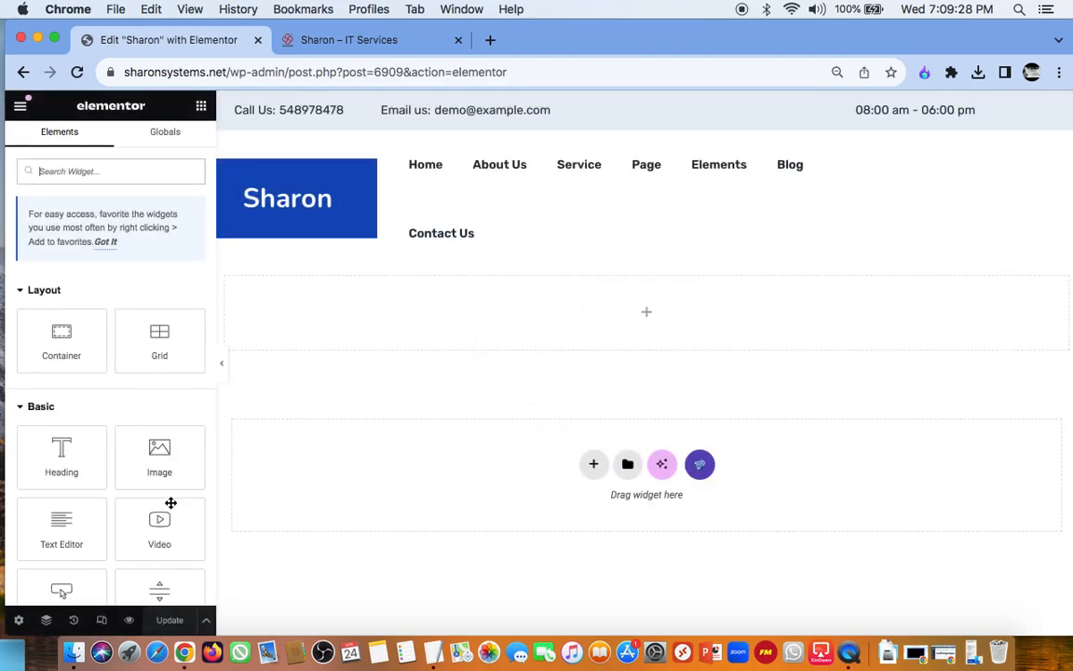
left_click(23, 72)
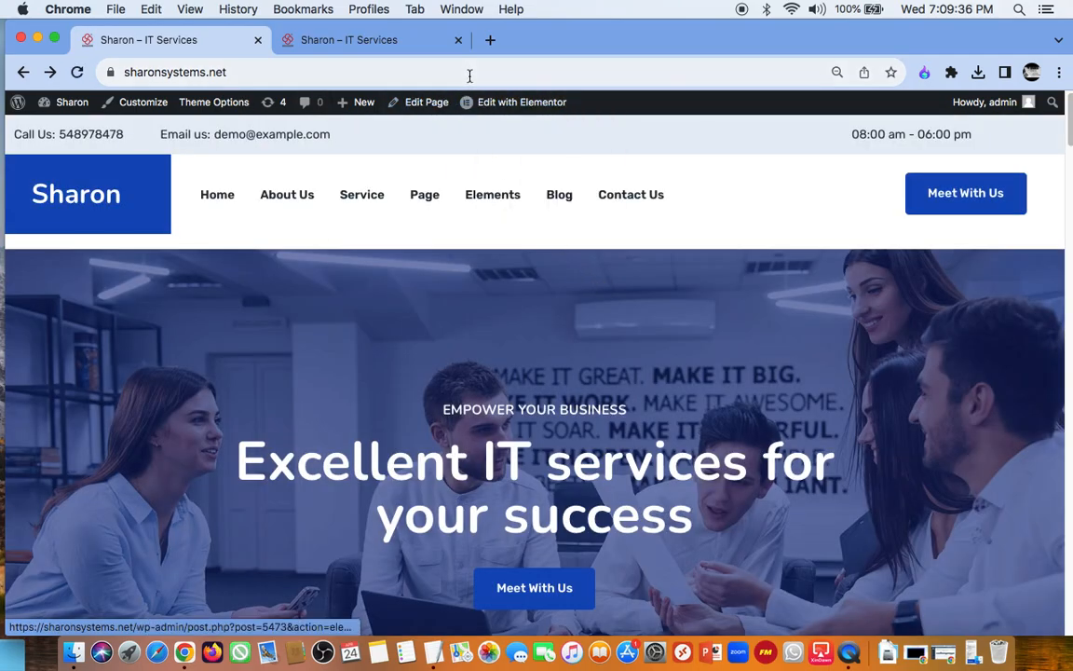
Step: Open the Home page in Elementor and edit its header post, showing the settings of the Restly Header One widget
left_click(431, 111)
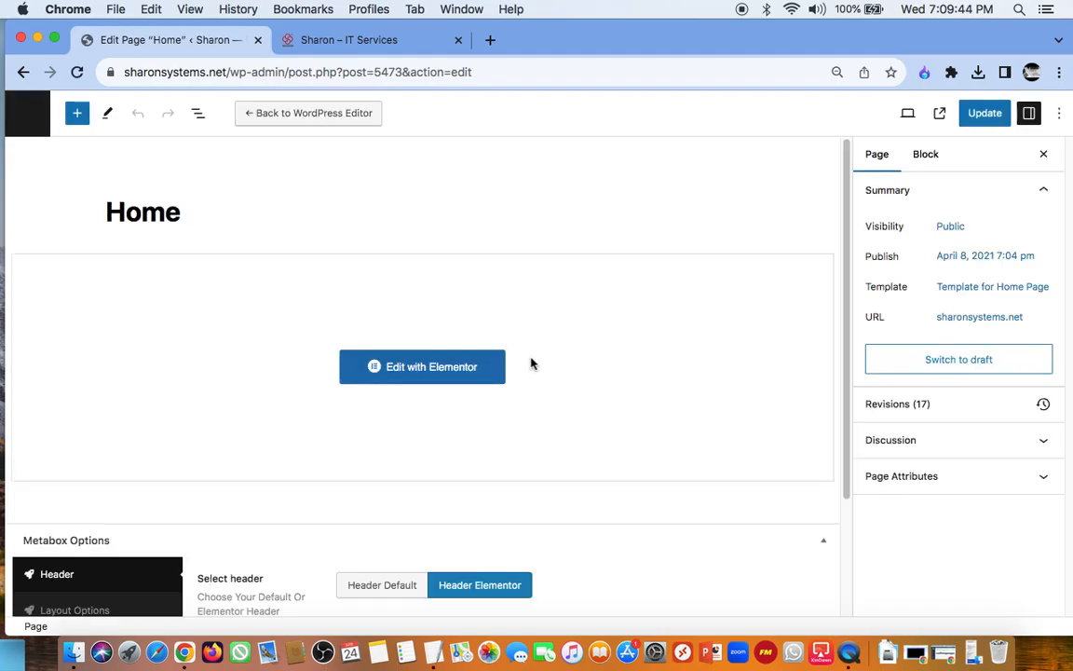
left_click(451, 372)
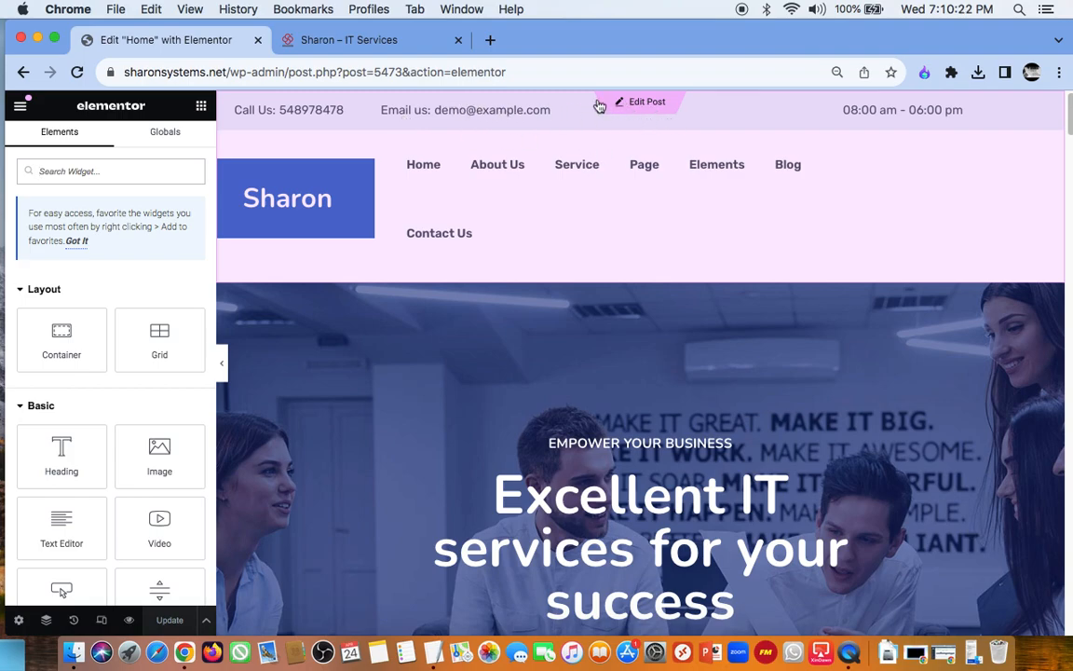
left_click(632, 107)
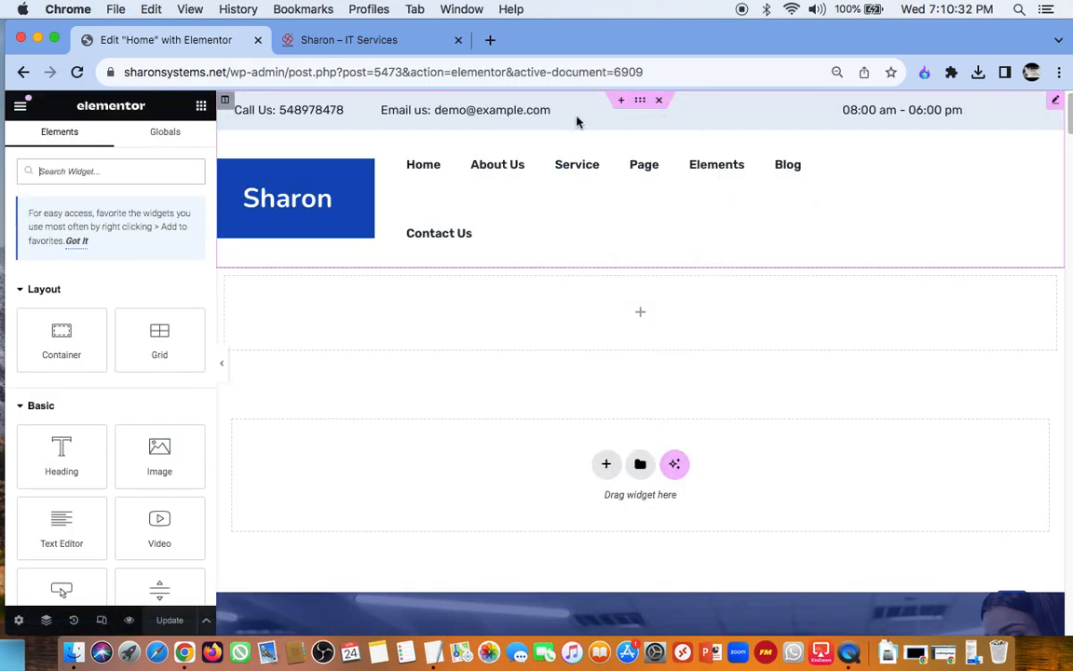
left_click(1057, 103)
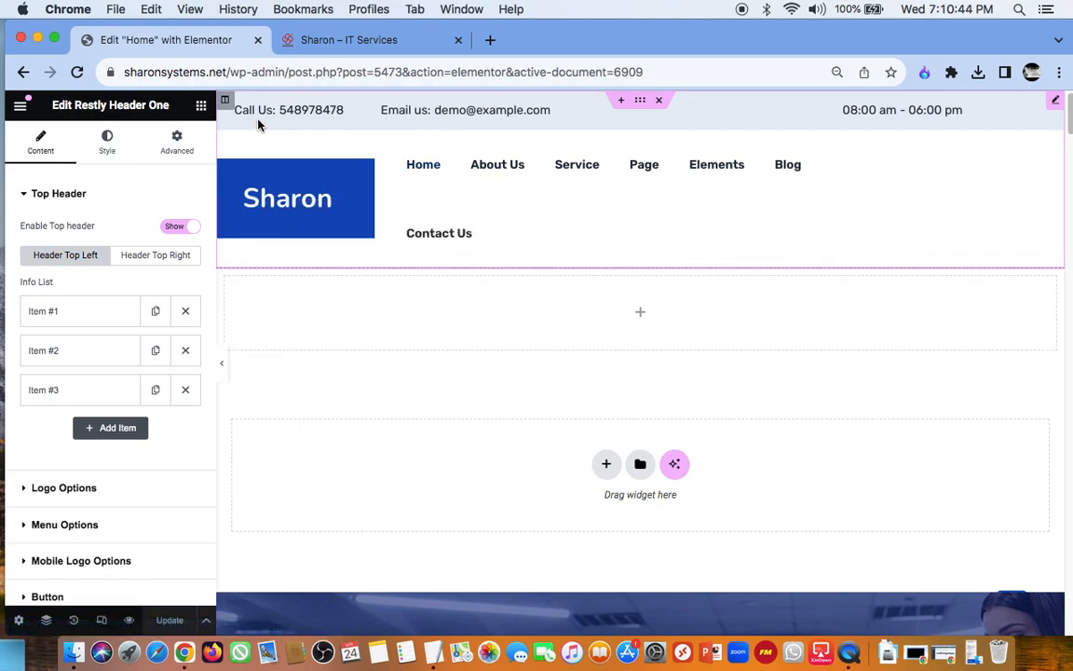
Step: Replace the "Call Us:" content in the first info item of the top header's left side with the company's phone number
left_click(75, 319)
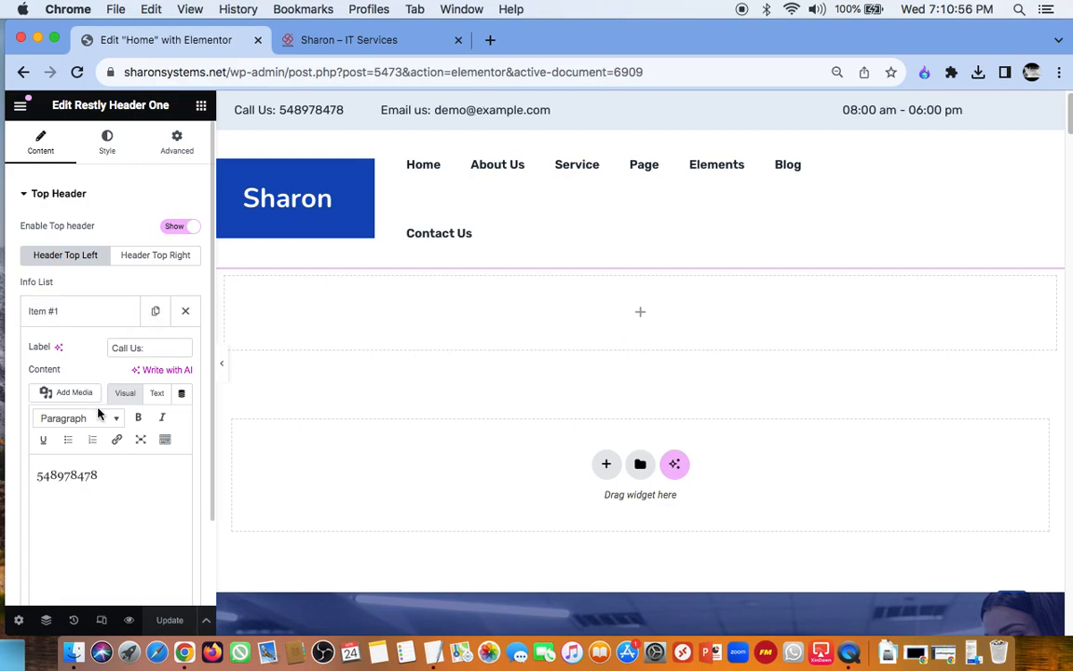
left_click(102, 473)
key("BackSpace")
key("BackSpace")
key("BackSpace")
key("BackSpace")
key("BackSpace")
key("BackSpace")
key("BackSpace")
key("BackSpace")
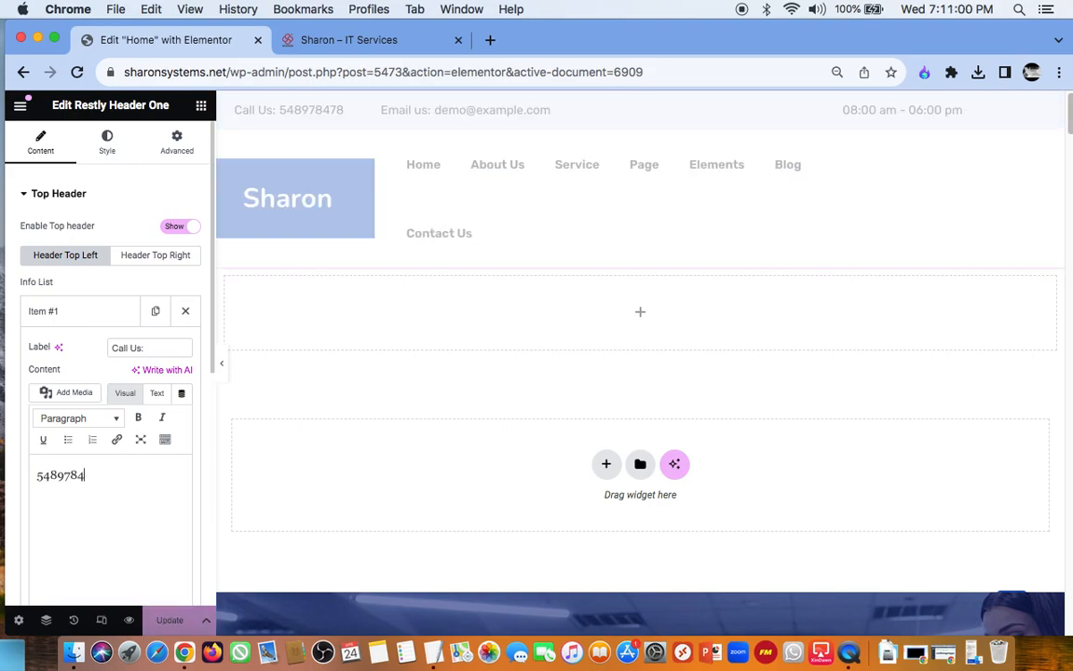
key("BackSpace")
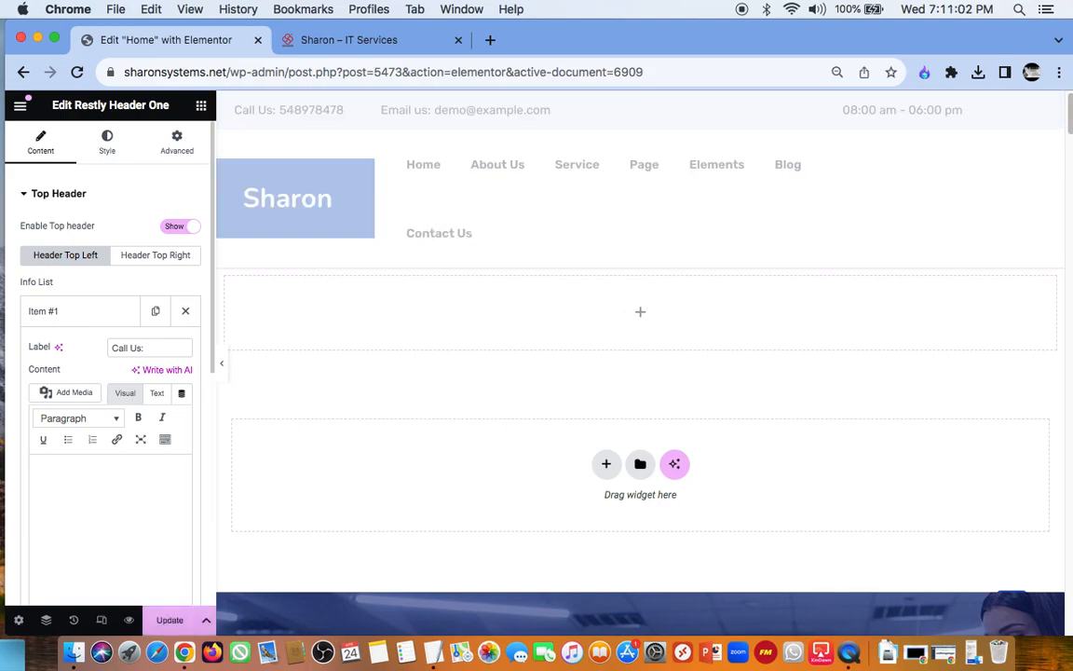
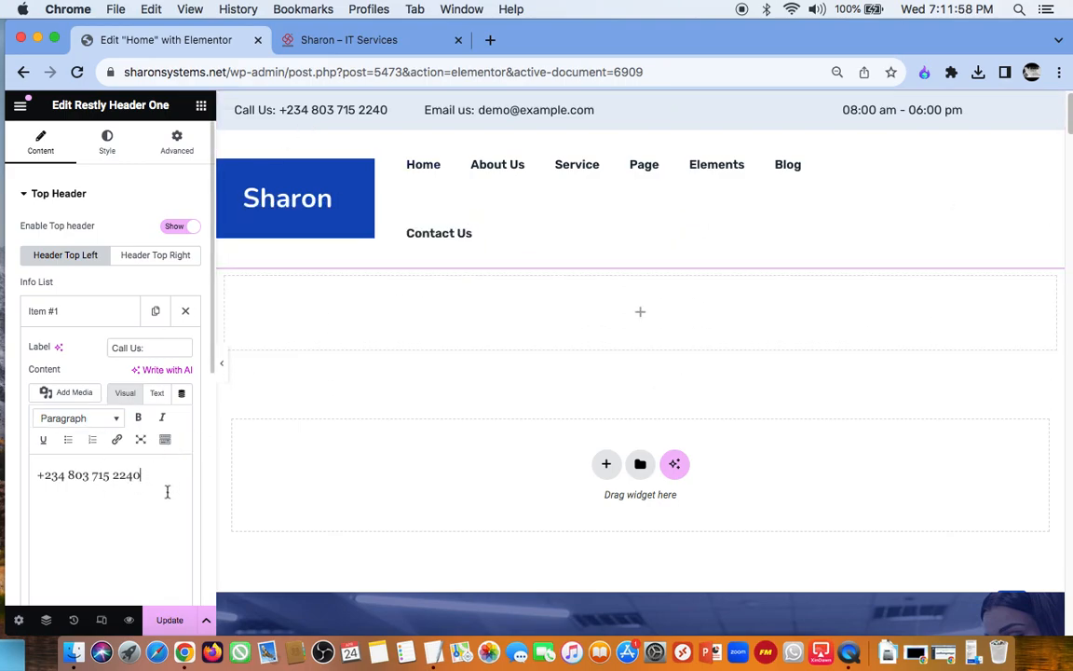
left_click(91, 313)
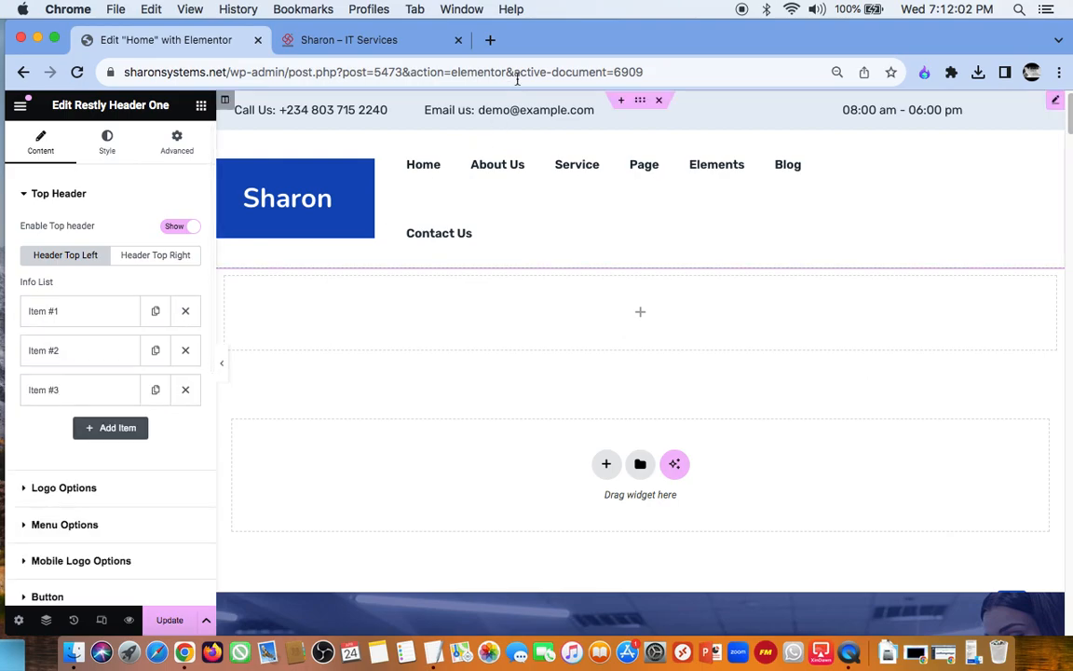
Step: Replace the placeholder "Email us:" content in the second top-header info item with the company's e-mail address
left_click(87, 361)
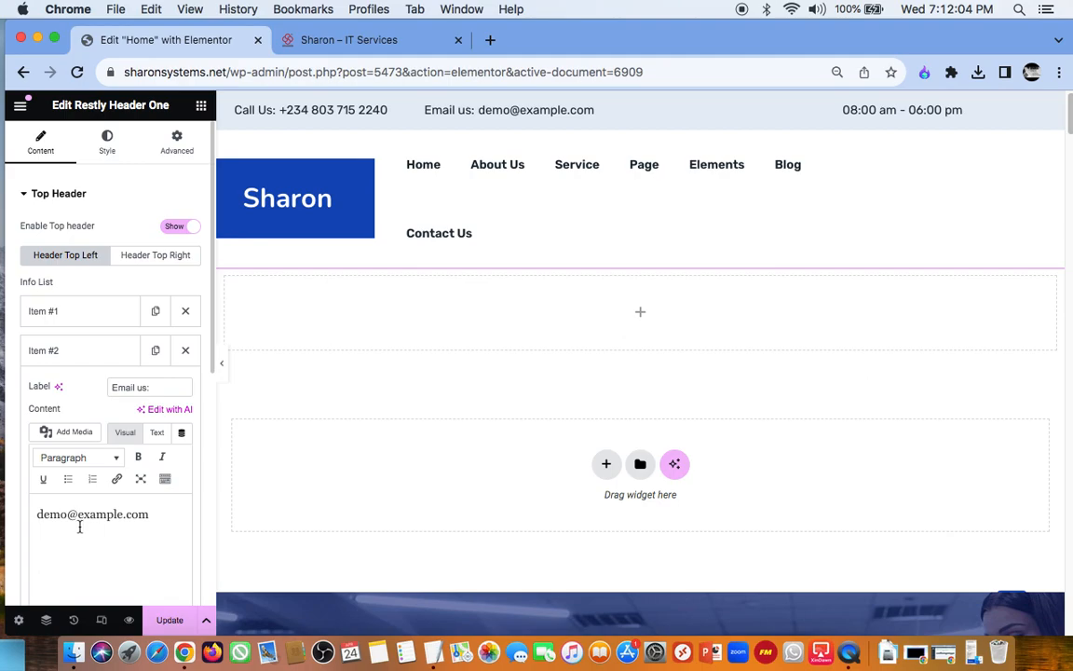
mouse_move(426, 167)
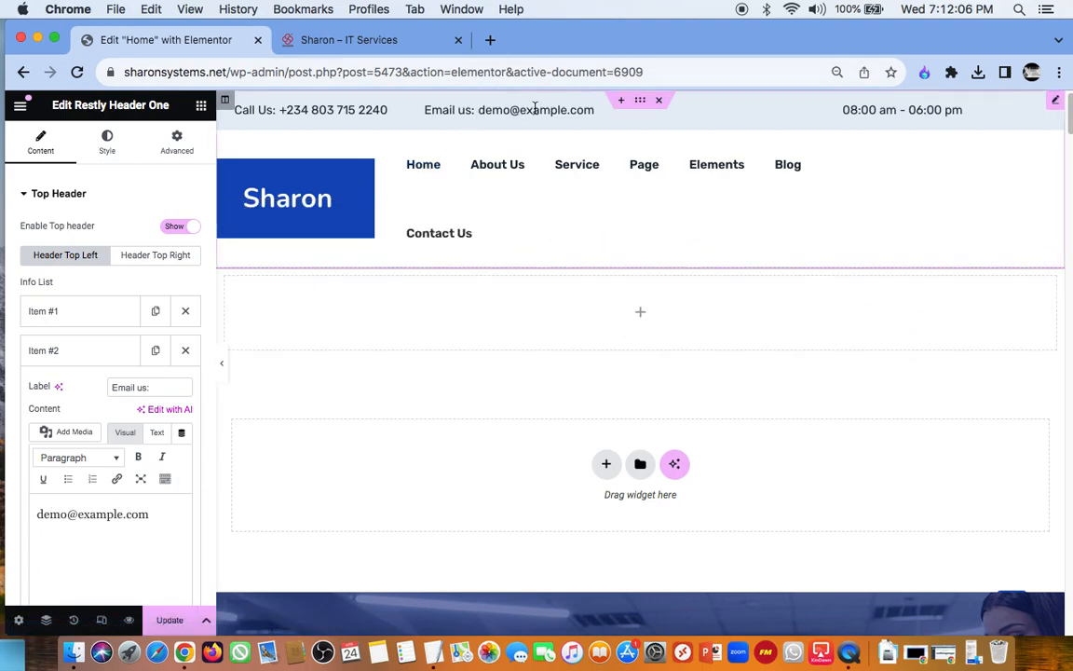
left_click(153, 521)
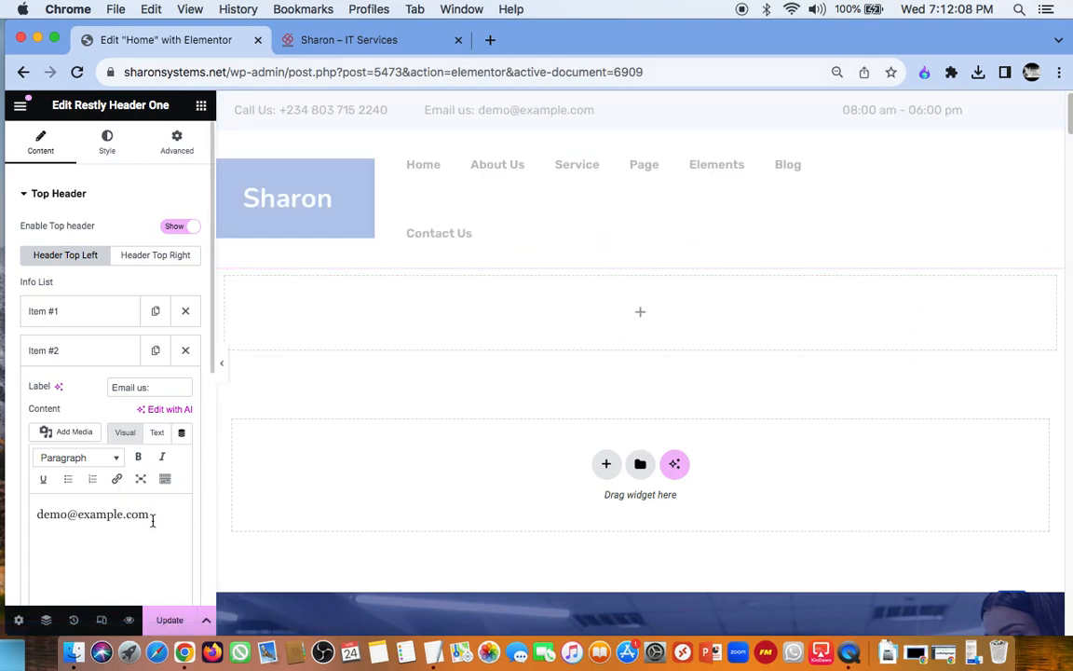
key("BackSpace")
key("BackSpace")
key("BackSpace")
key("BackSpace")
key("BackSpace")
key("BackSpace")
key("BackSpace")
key("BackSpace")
key("BackSpace")
key("BackSpace")
key("BackSpace")
key("BackSpace")
key("BackSpace")
key("BackSpace")
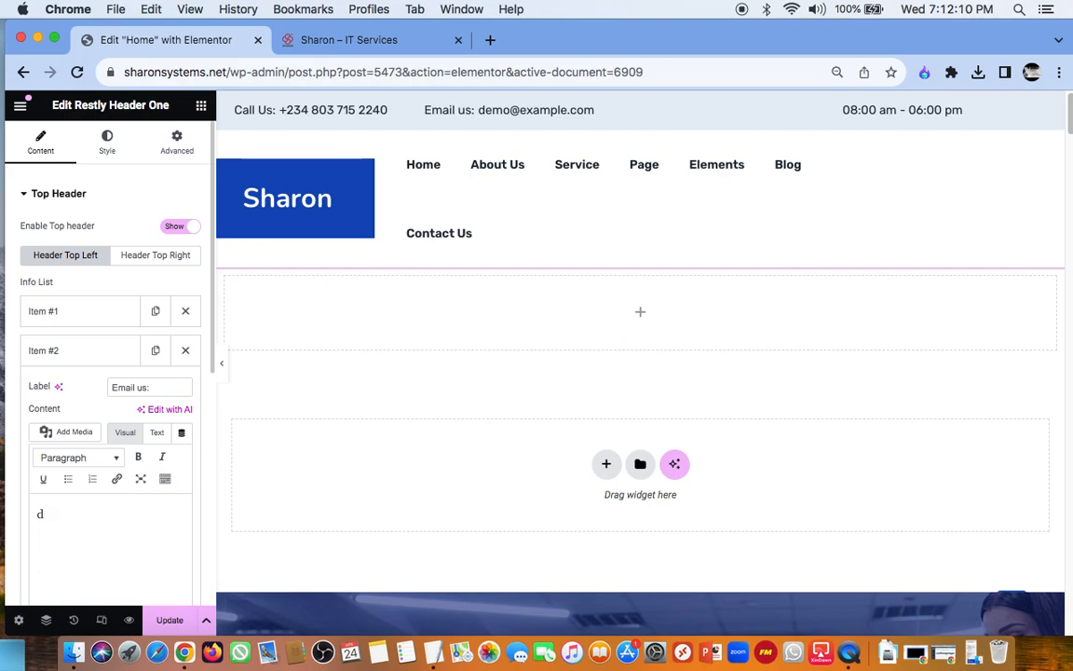
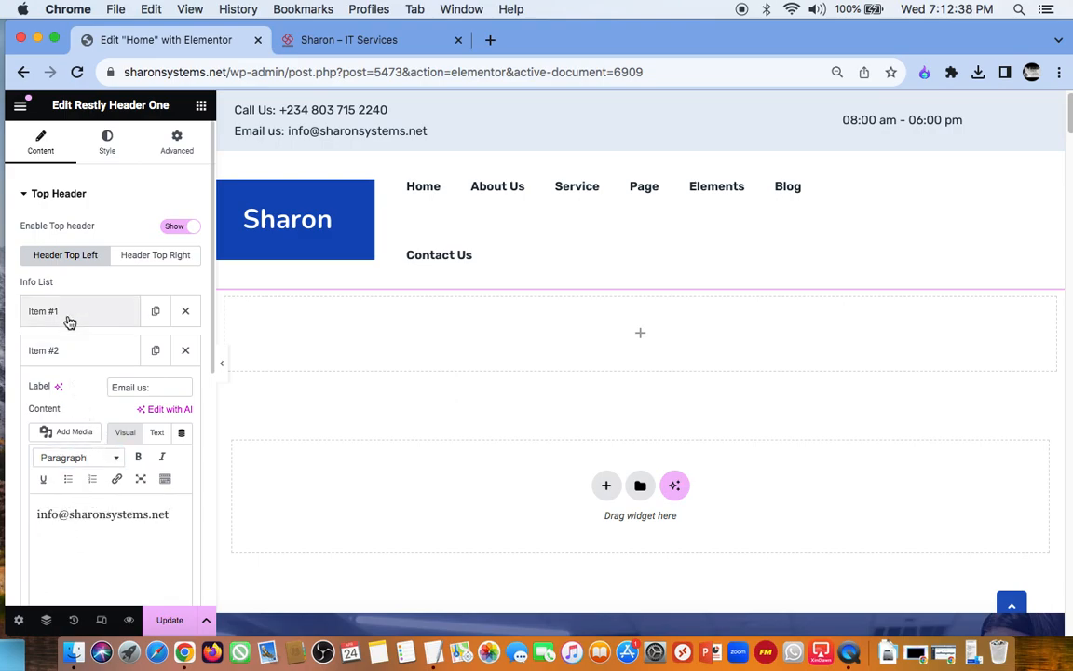
left_click(72, 352)
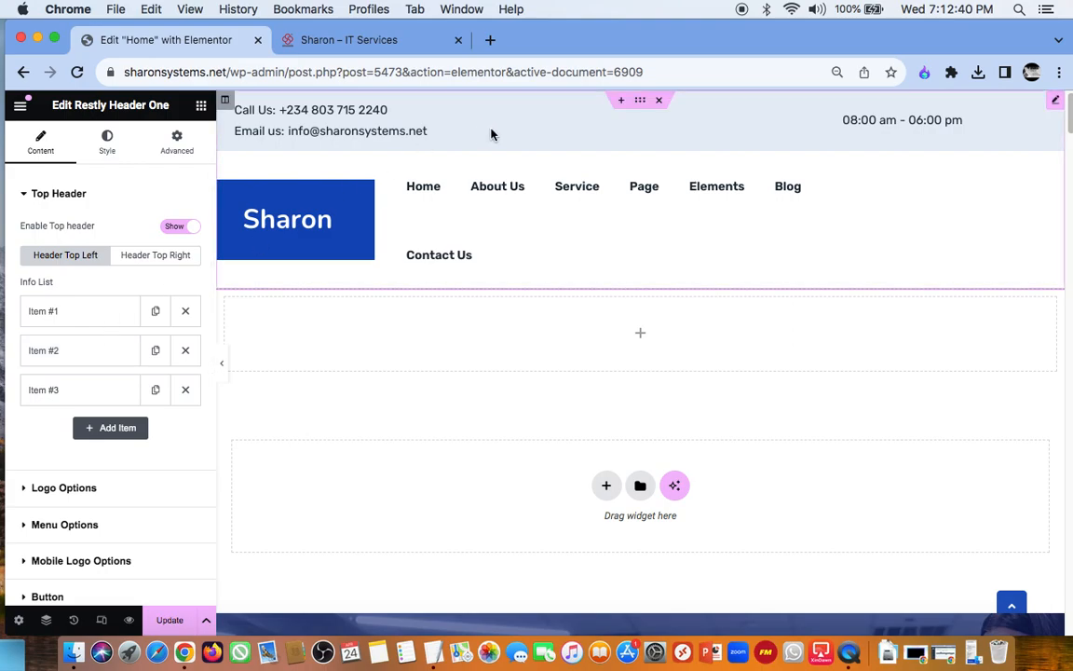
Step: Replace the placeholder "Our address:" content in the third top-header info item with the company's street address
left_click(92, 395)
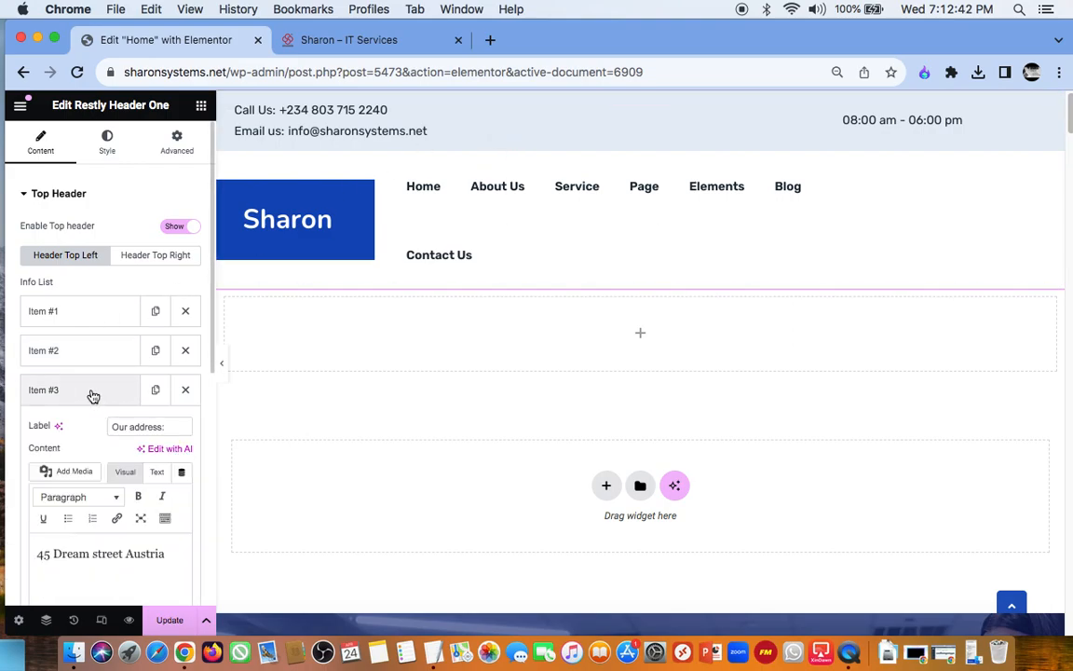
left_click(167, 556)
key("BackSpace")
key("BackSpace")
key("BackSpace")
key("BackSpace")
key("BackSpace")
key("BackSpace")
key("BackSpace")
key("BackSpace")
key("BackSpace")
key("BackSpace")
key("BackSpace")
key("BackSpace")
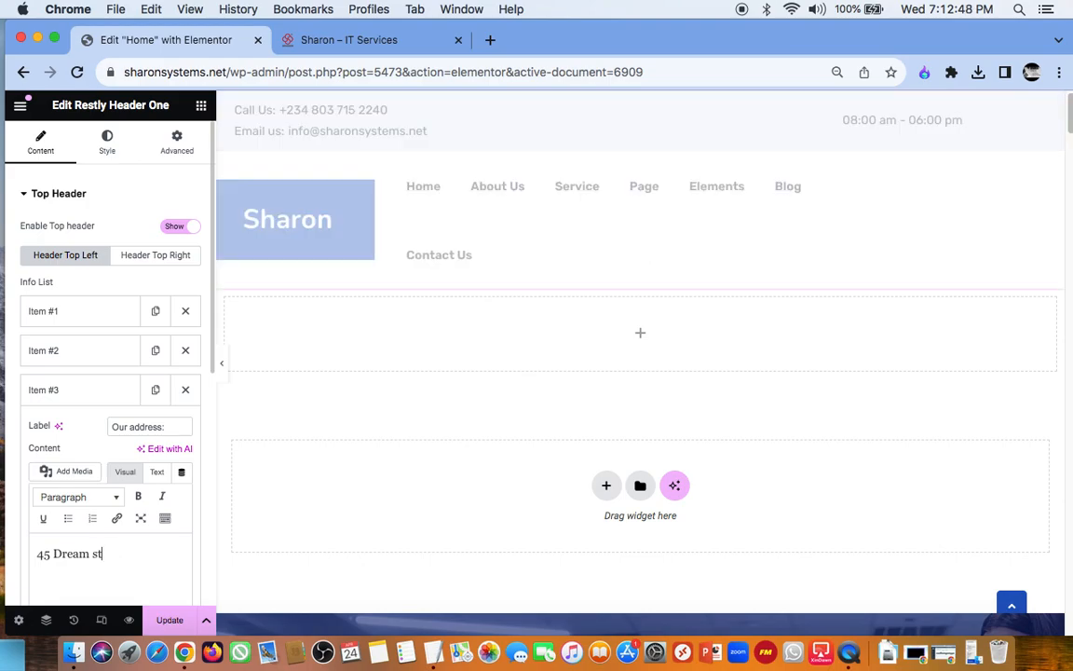
key("BackSpace")
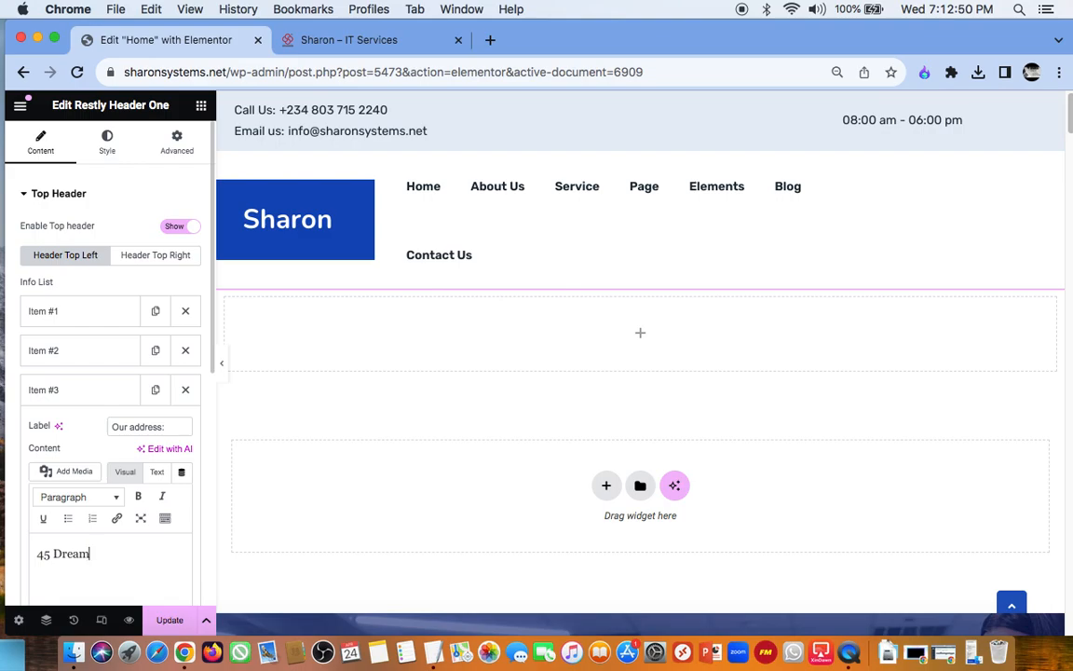
key("BackSpace")
key("BackSpace")
key("BackSpace")
key("BackSpace")
key("BackSpace")
key("BackSpace")
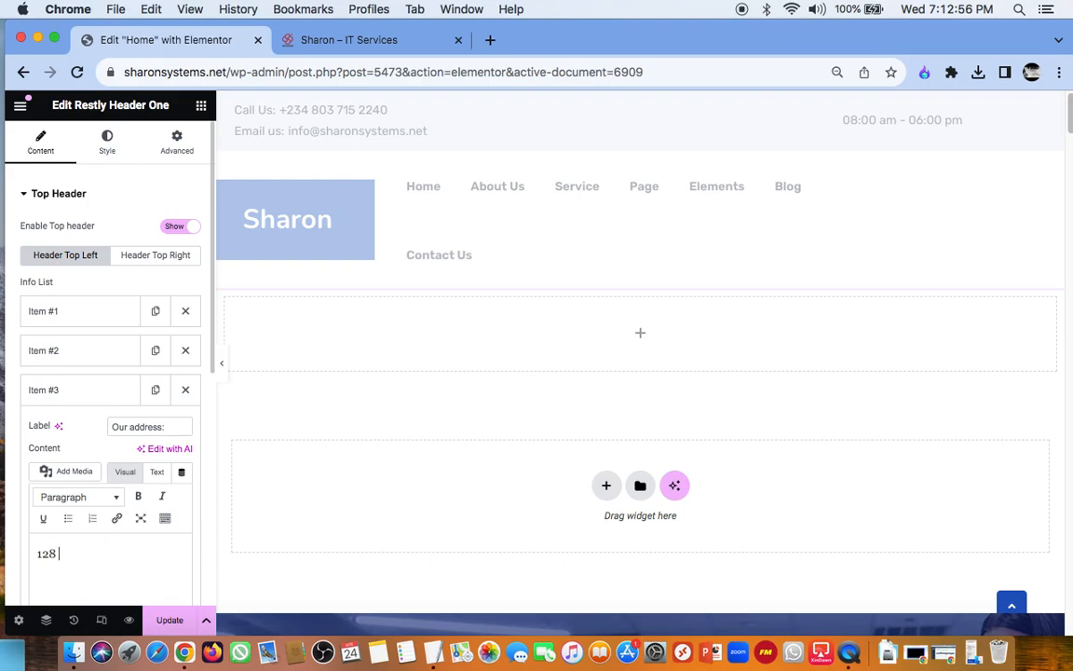
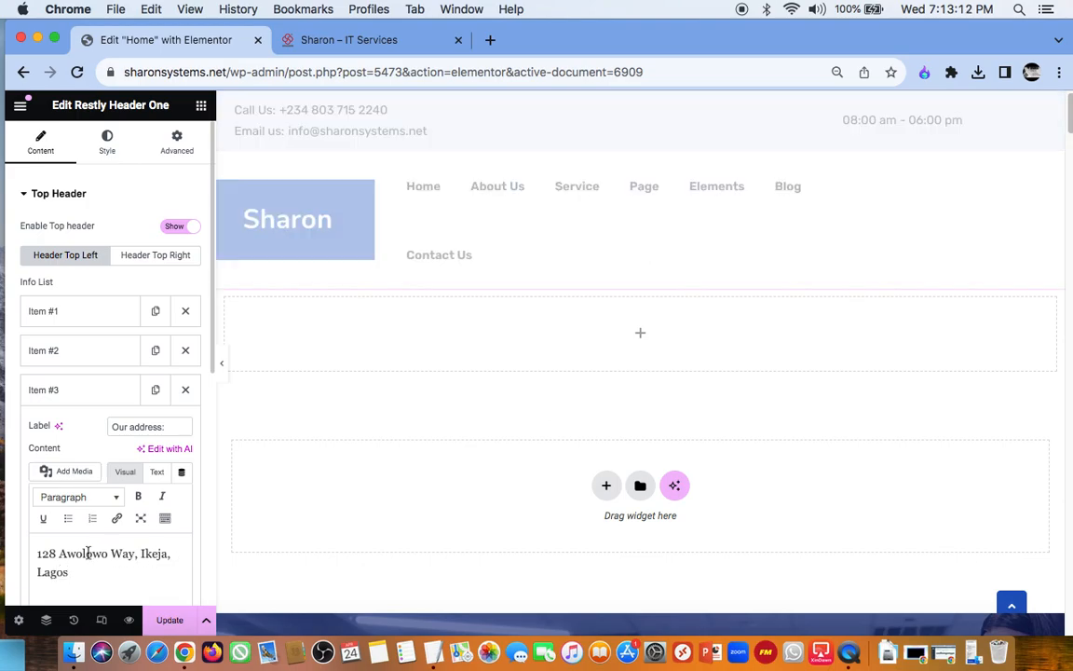
Step: Insert the missing first part of the street name in the third info item's address and collapse the item
left_click(60, 555)
type("Obafemi")
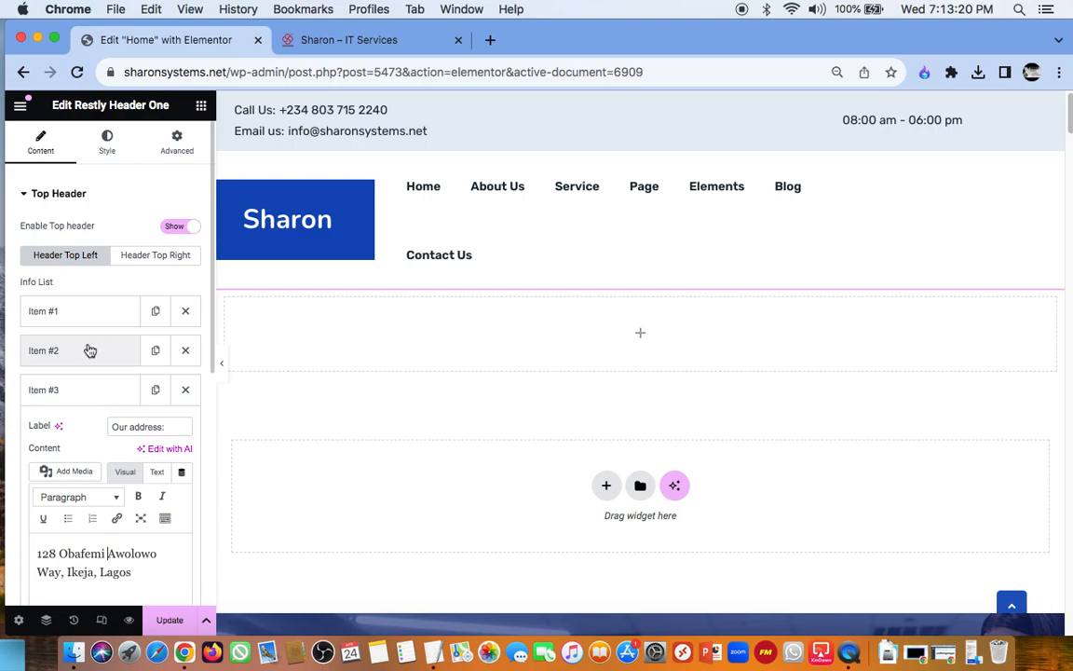
left_click(82, 396)
Step: Update the header to save the new contact details in the top header
scroll(95, 399, "down", 3)
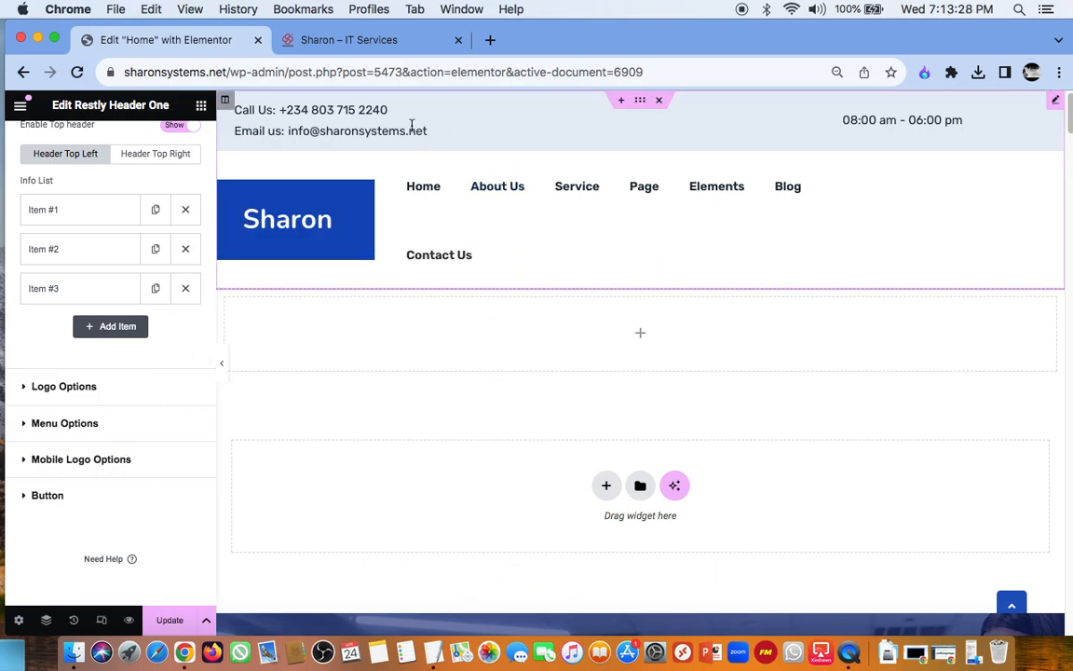
left_click(168, 620)
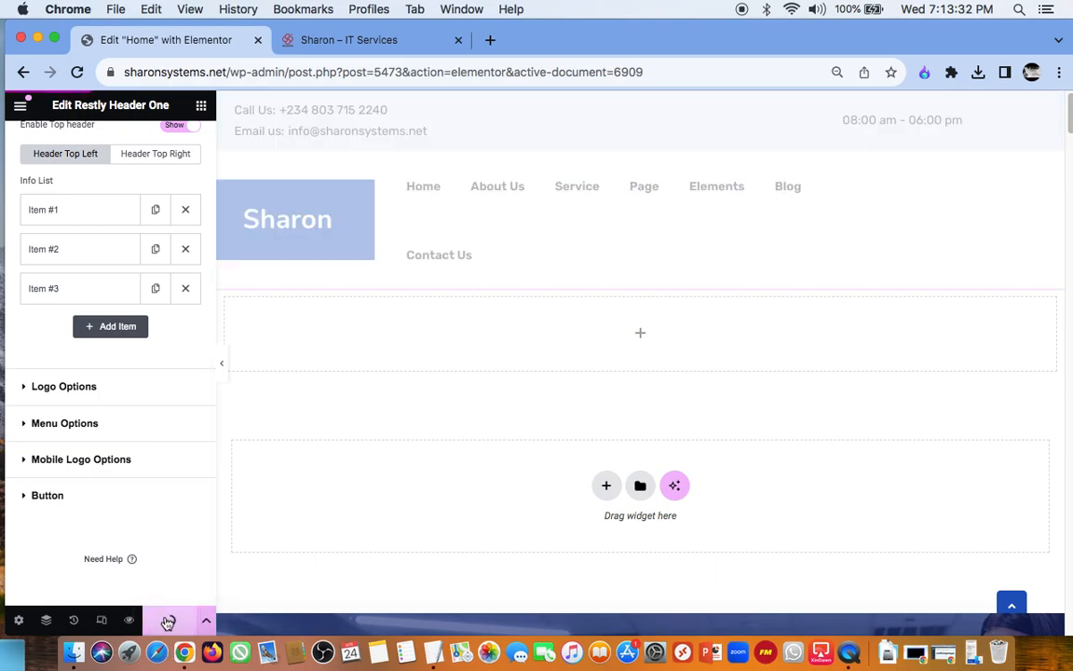
mouse_move(493, 166)
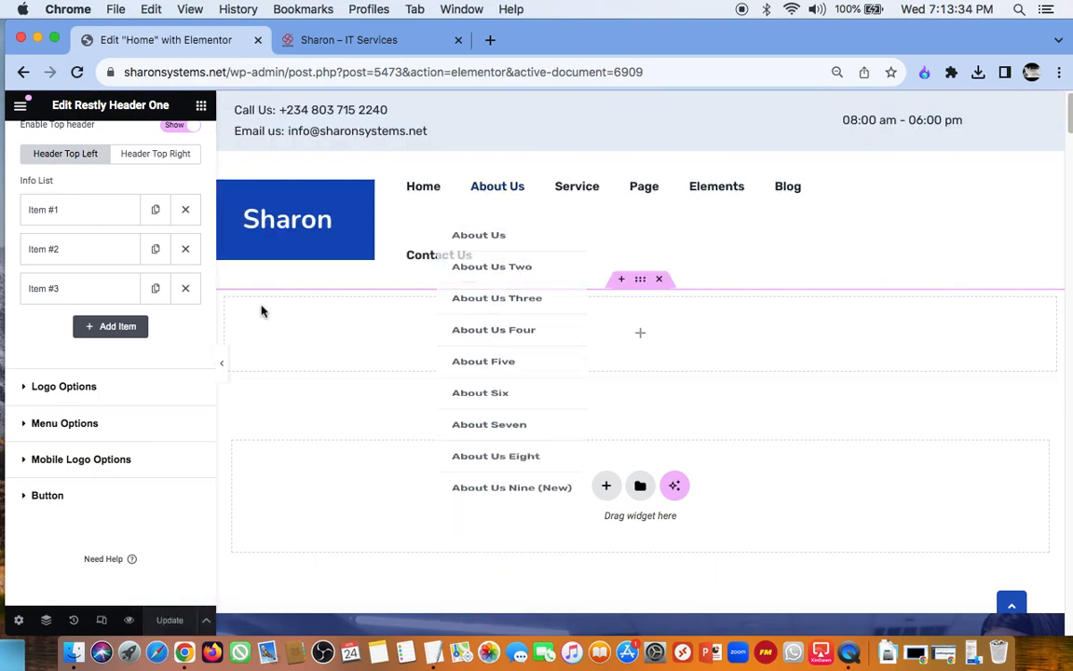
Step: Try adding a fourth info item to the top header's left side, and remove it
scroll(83, 288, "up", 2)
scroll(83, 288, "up", 1)
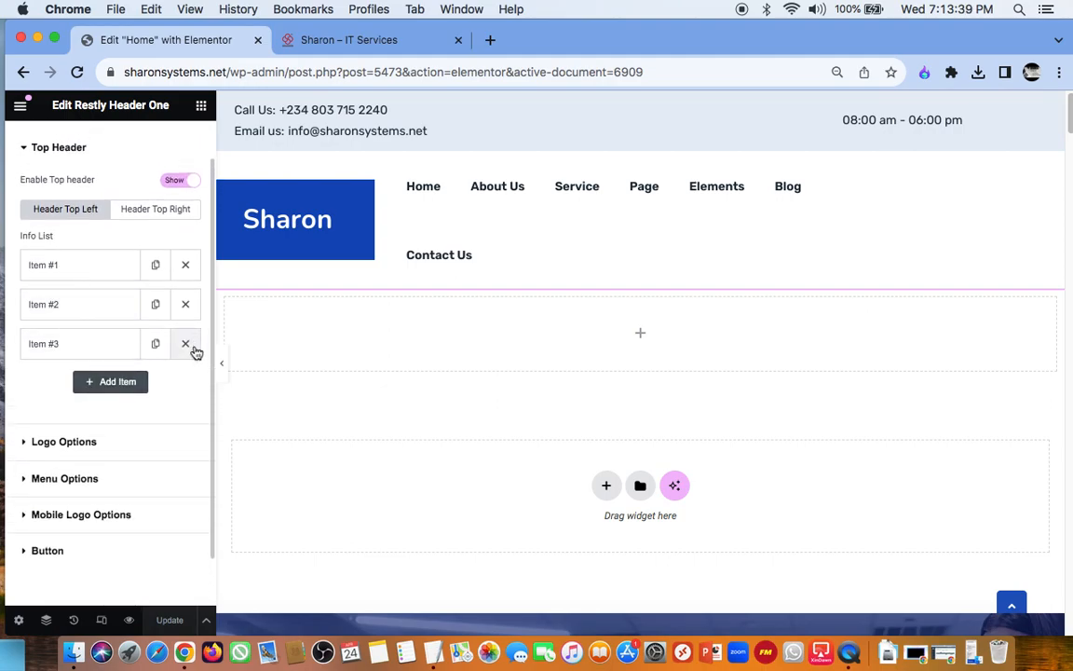
left_click(110, 382)
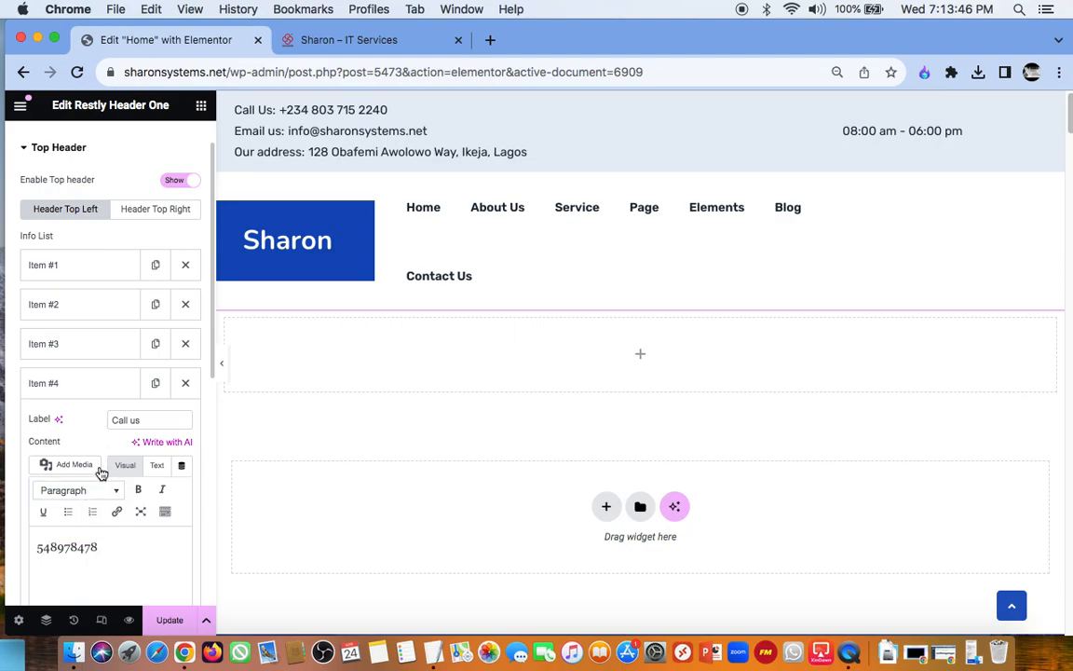
scroll(98, 424, "down", 3)
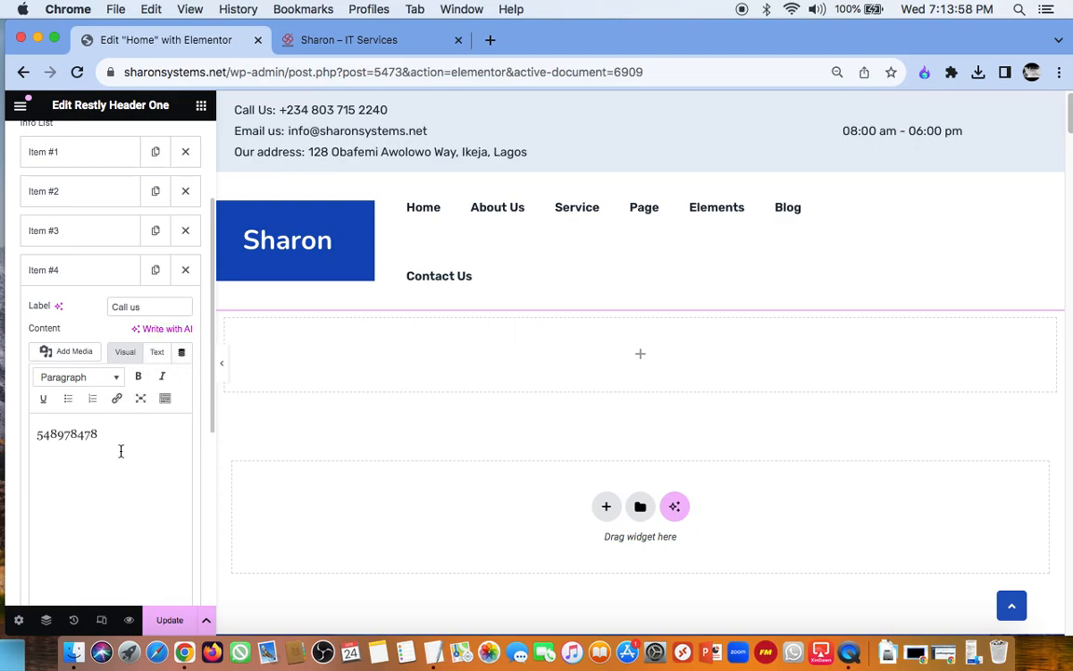
left_click(181, 353)
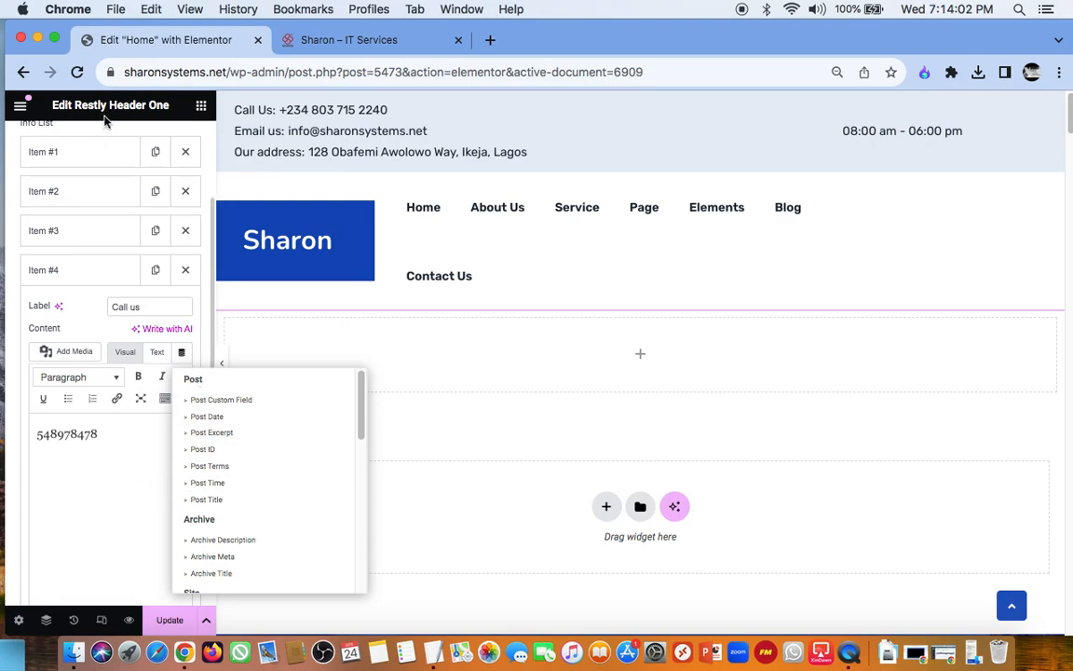
left_click(186, 271)
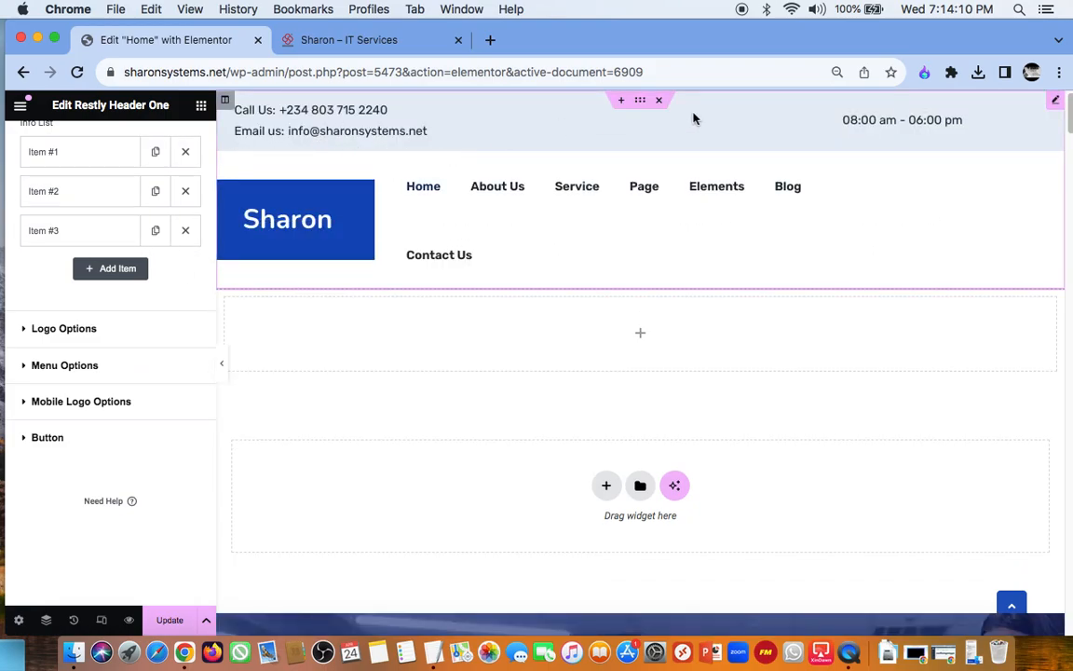
Step: Update the header again and show the Logo Options of the Restly Header One widget
mouse_move(633, 197)
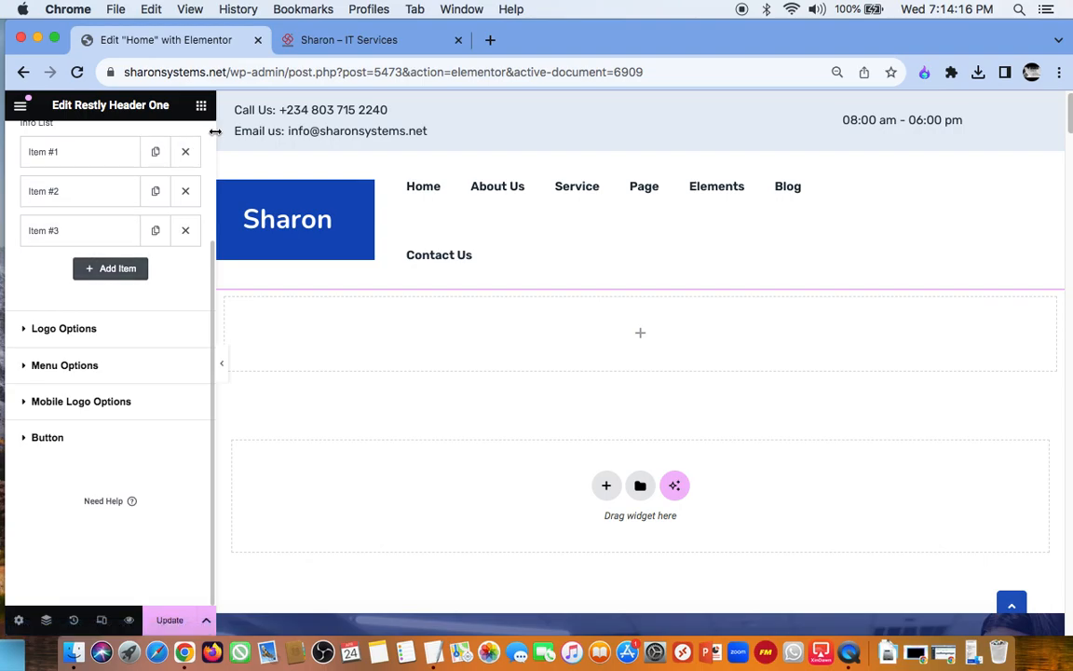
left_click(170, 621)
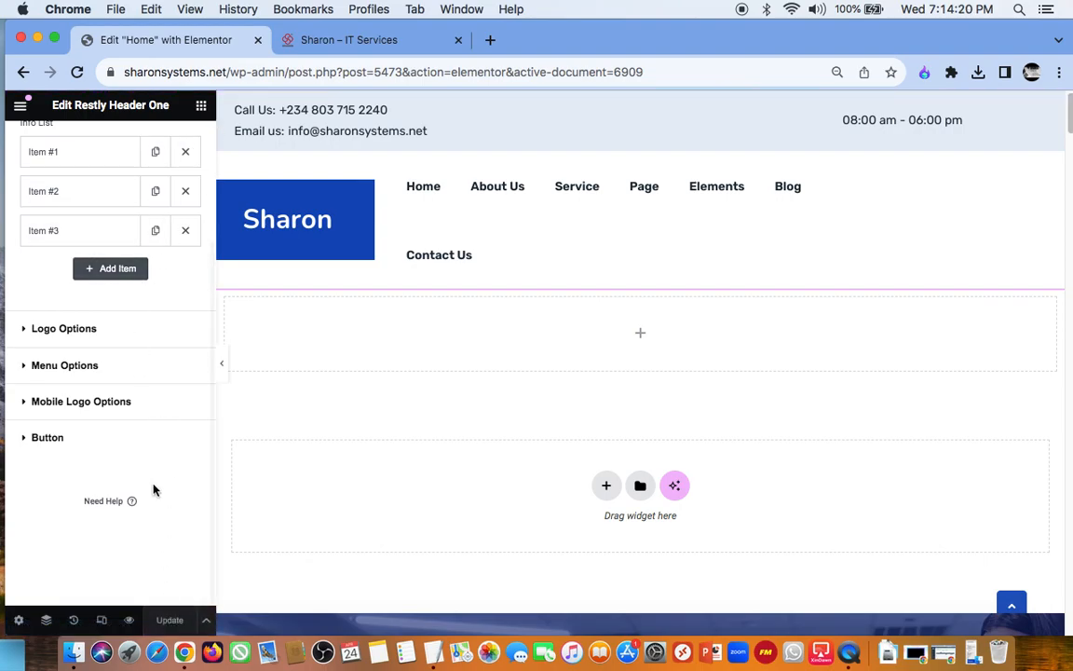
left_click(57, 333)
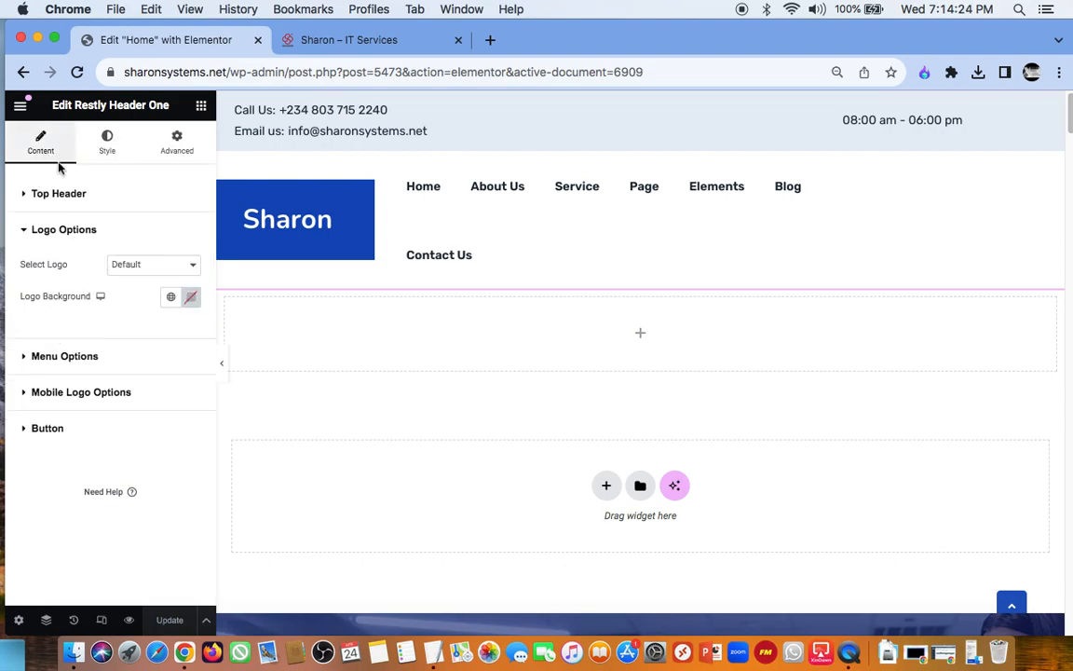
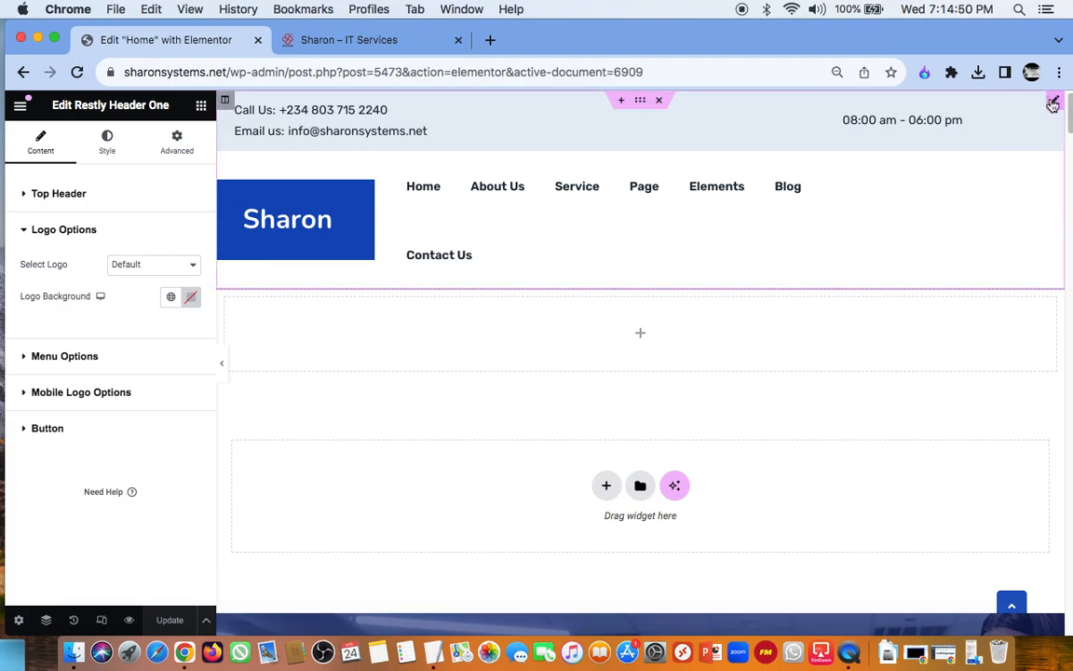
Step: Try hiding the top header in the Top Header settings, and enable it again
left_click(26, 195)
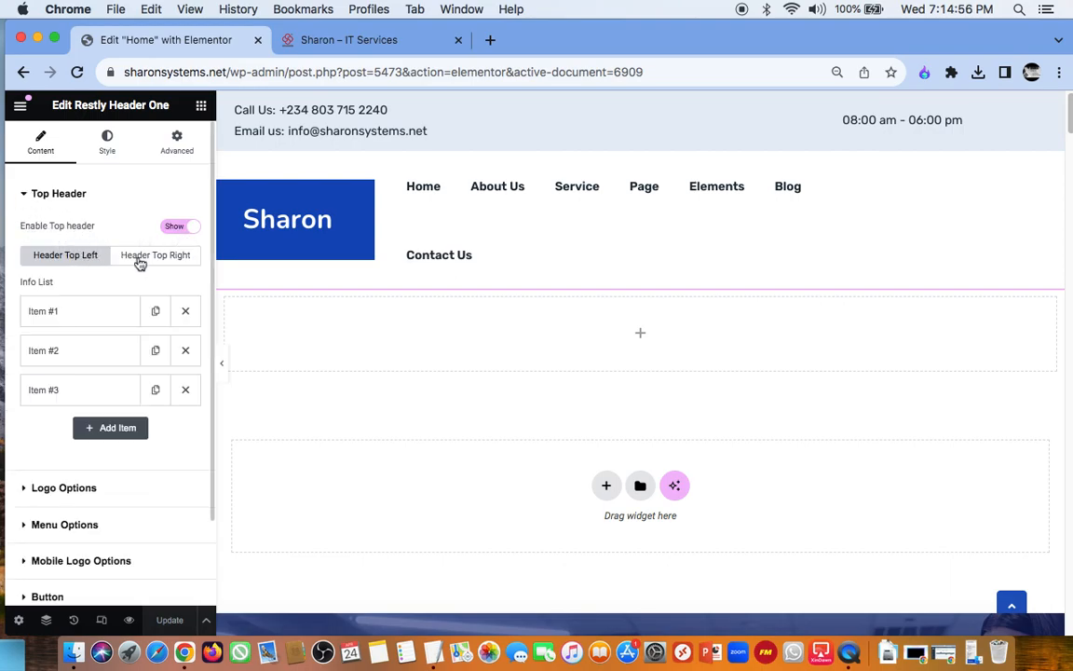
left_click(177, 229)
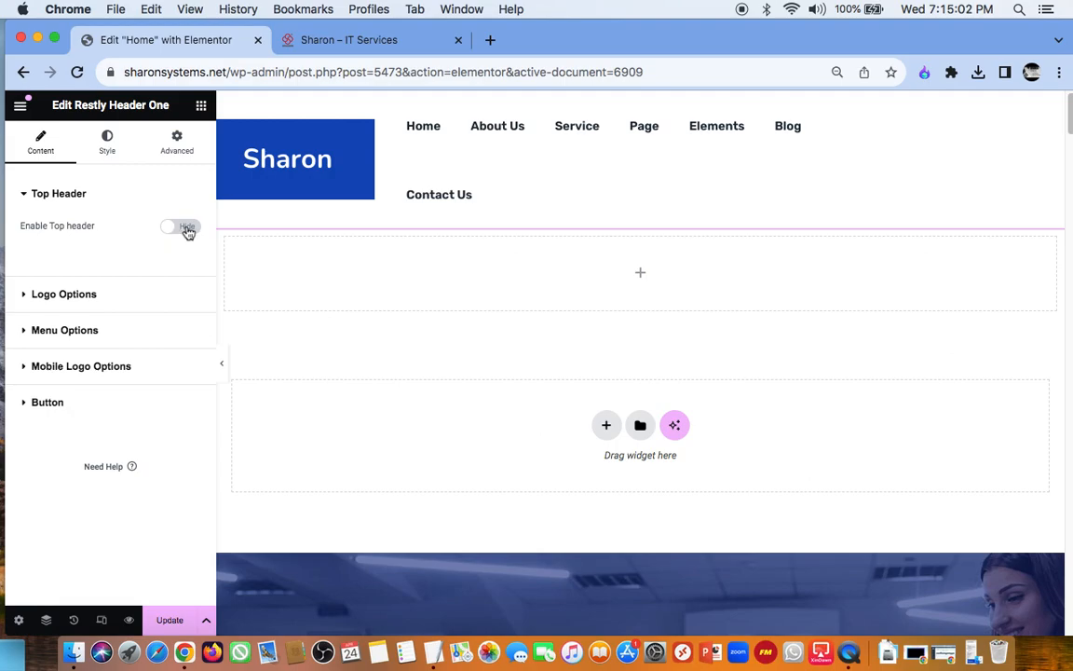
left_click(186, 230)
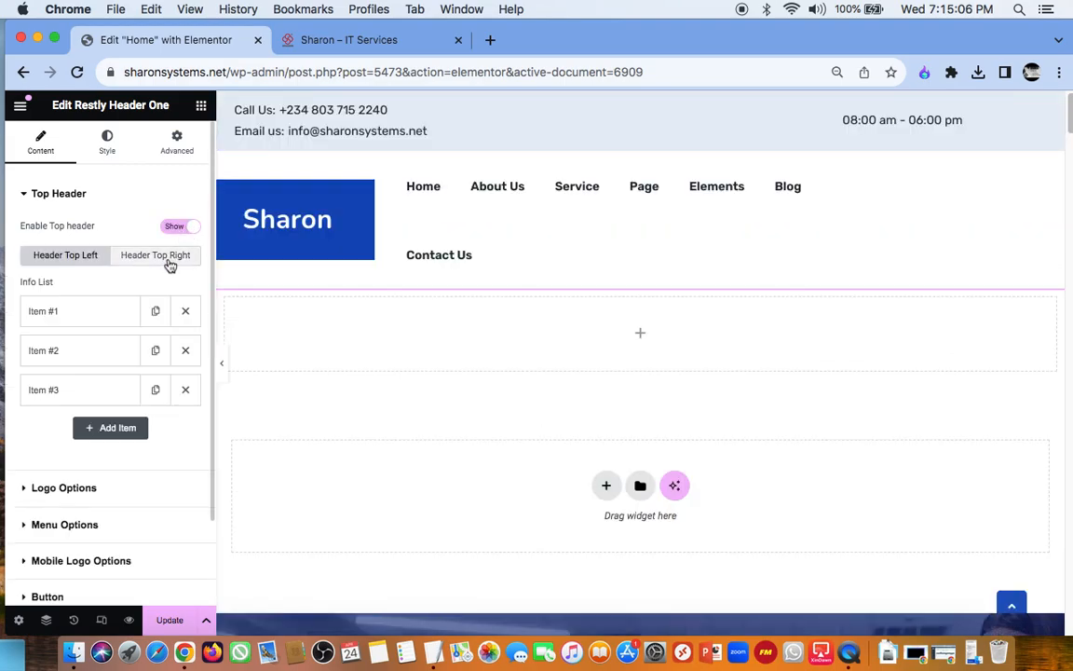
Step: Examine the top header's left and right settings, including the first two social items and the Opening Time Options
left_click(169, 266)
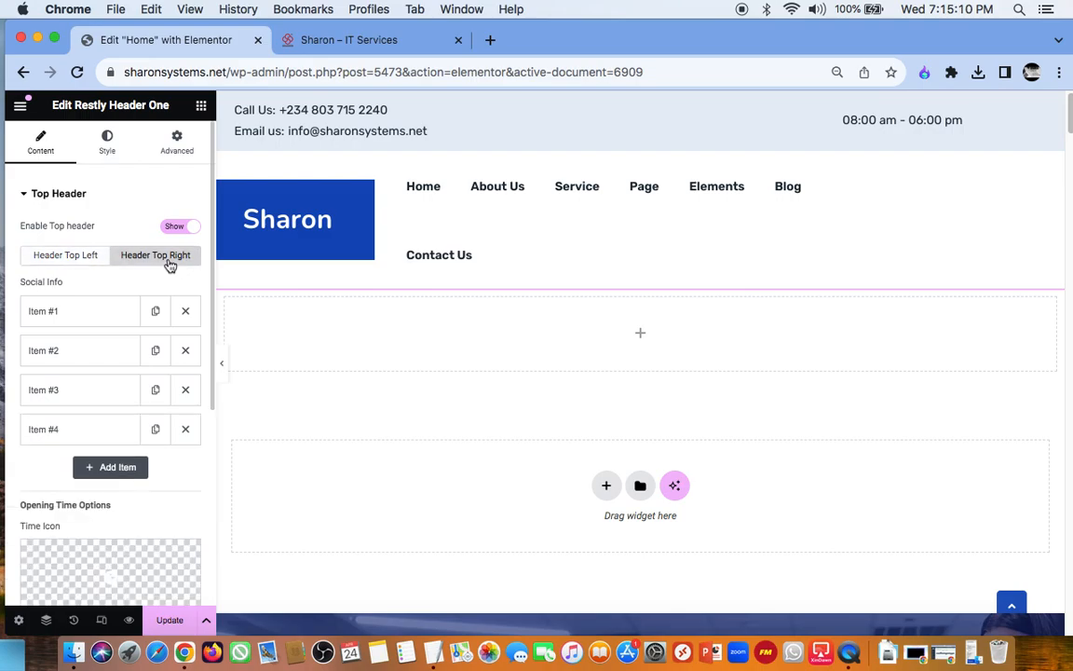
left_click(84, 266)
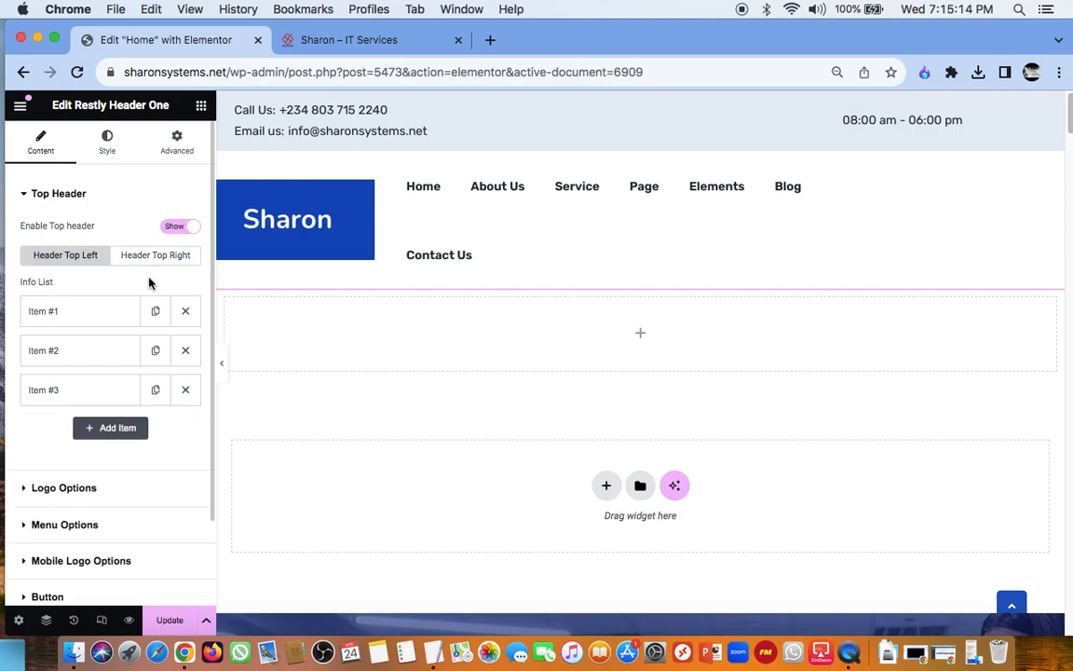
scroll(149, 279, "down", 2)
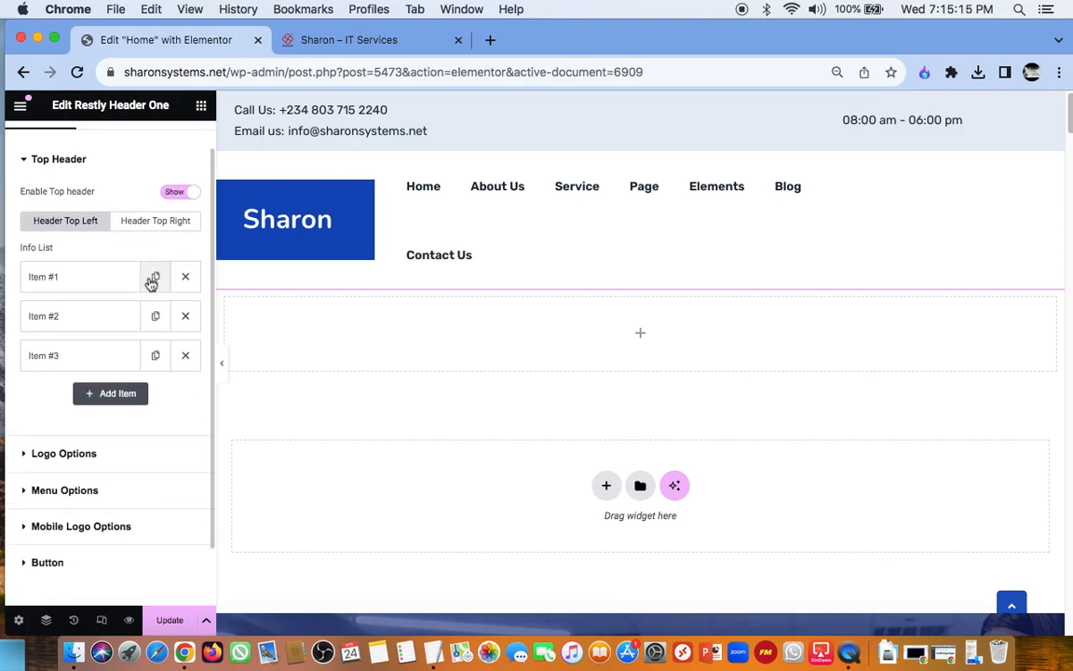
left_click(158, 197)
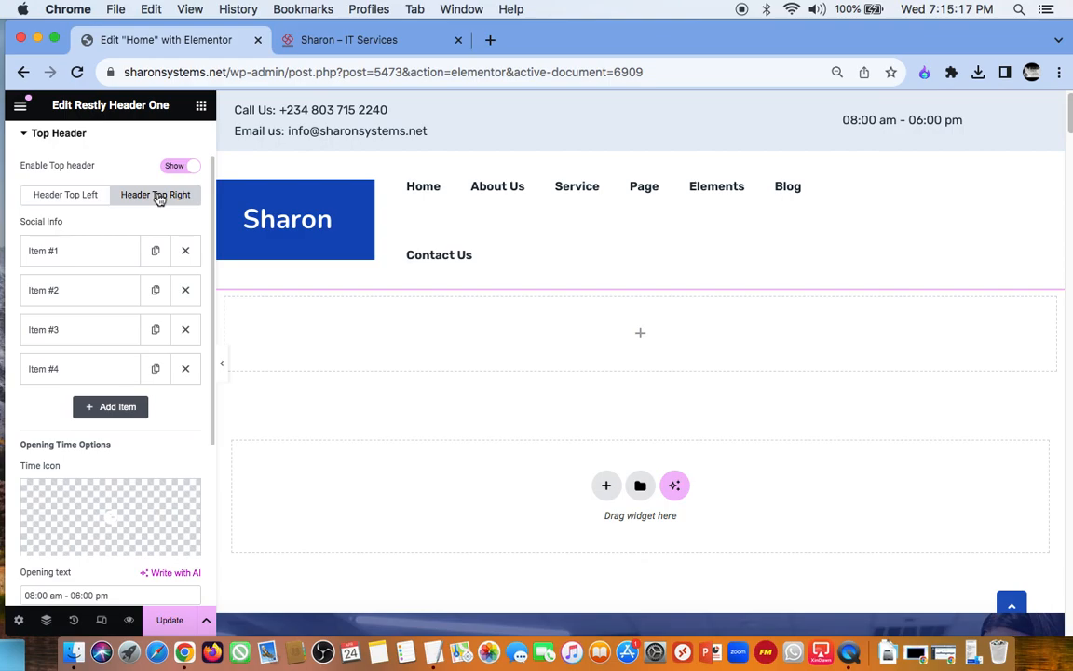
left_click(90, 260)
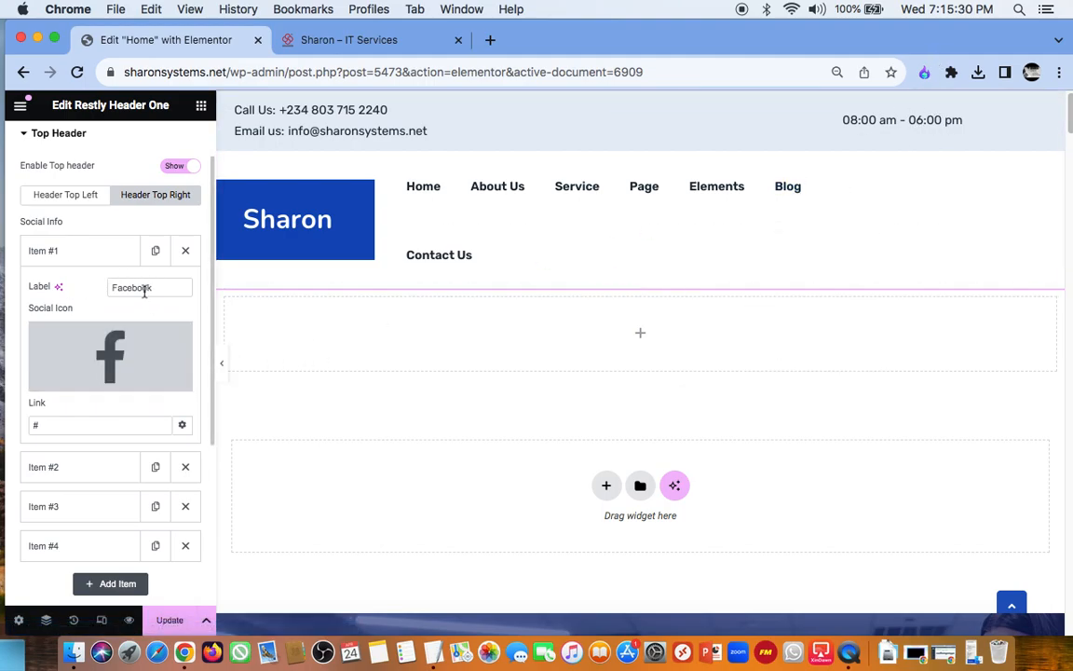
mouse_move(127, 362)
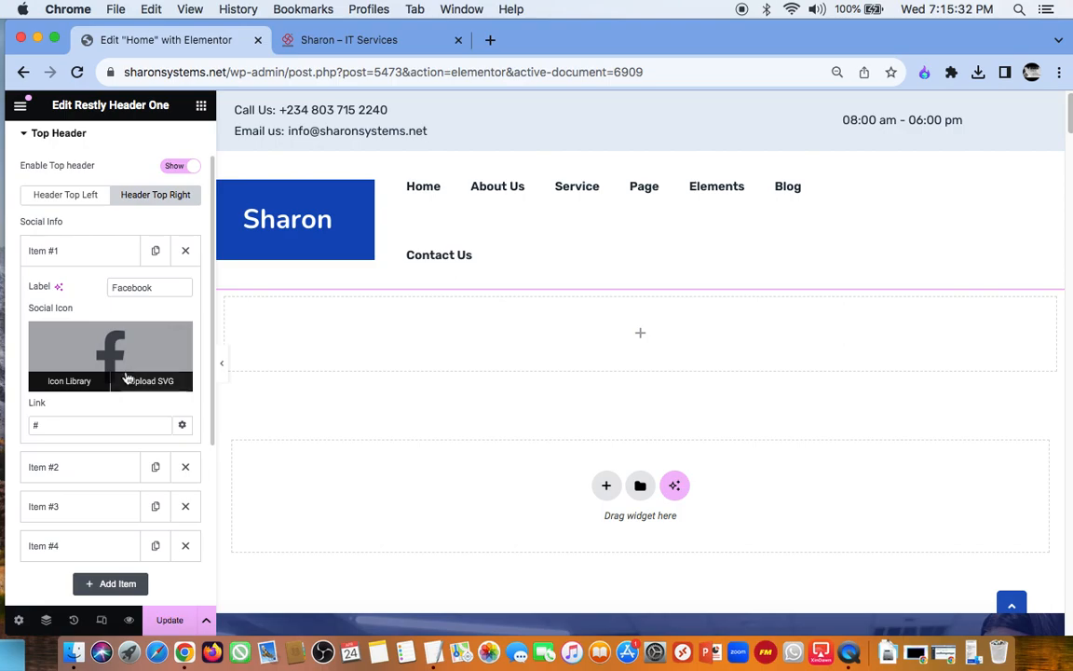
scroll(125, 373, "down", 5)
left_click(112, 353)
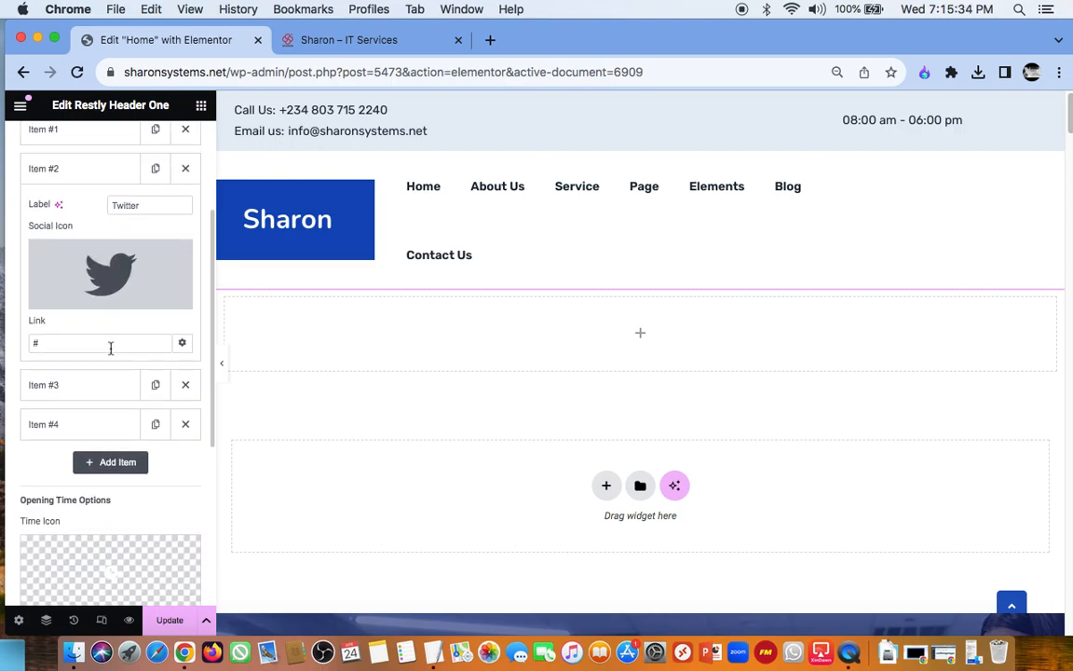
scroll(110, 350, "down", 5)
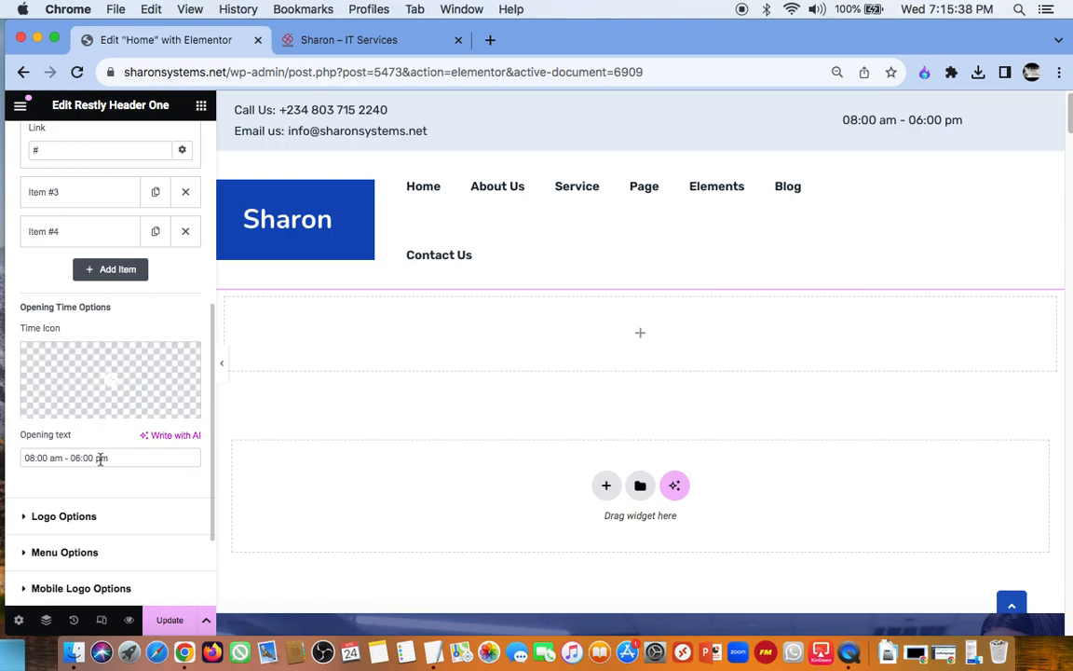
scroll(103, 459, "down", 2)
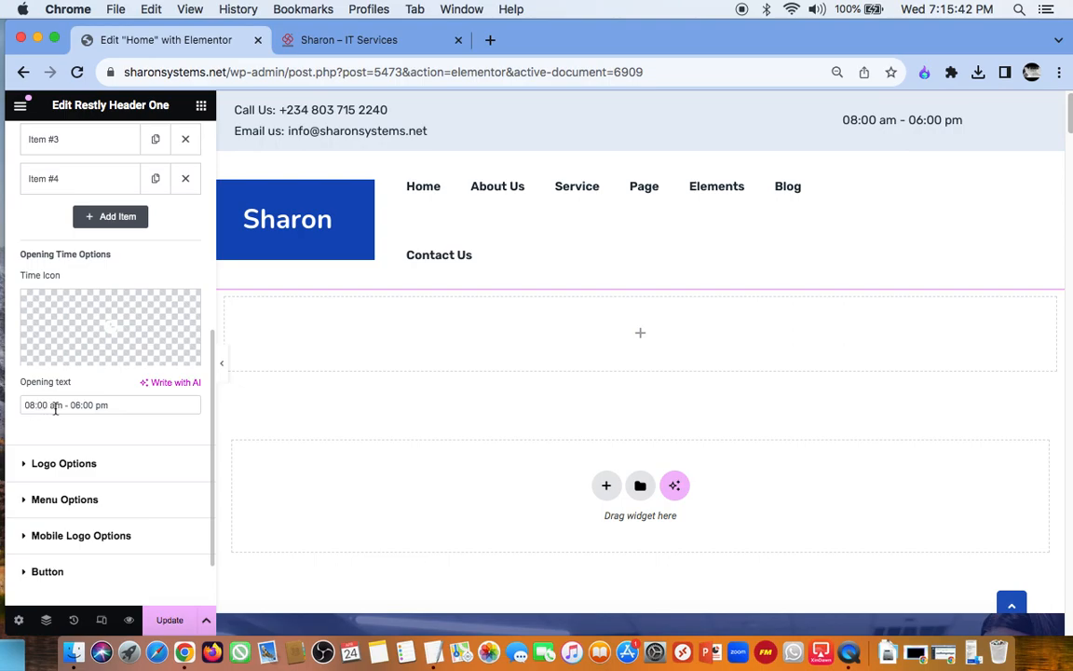
Step: Try editing the end of the opening text and restore it to "08:00 am - 06:00 pm"
left_click(126, 406)
key("BackSpace")
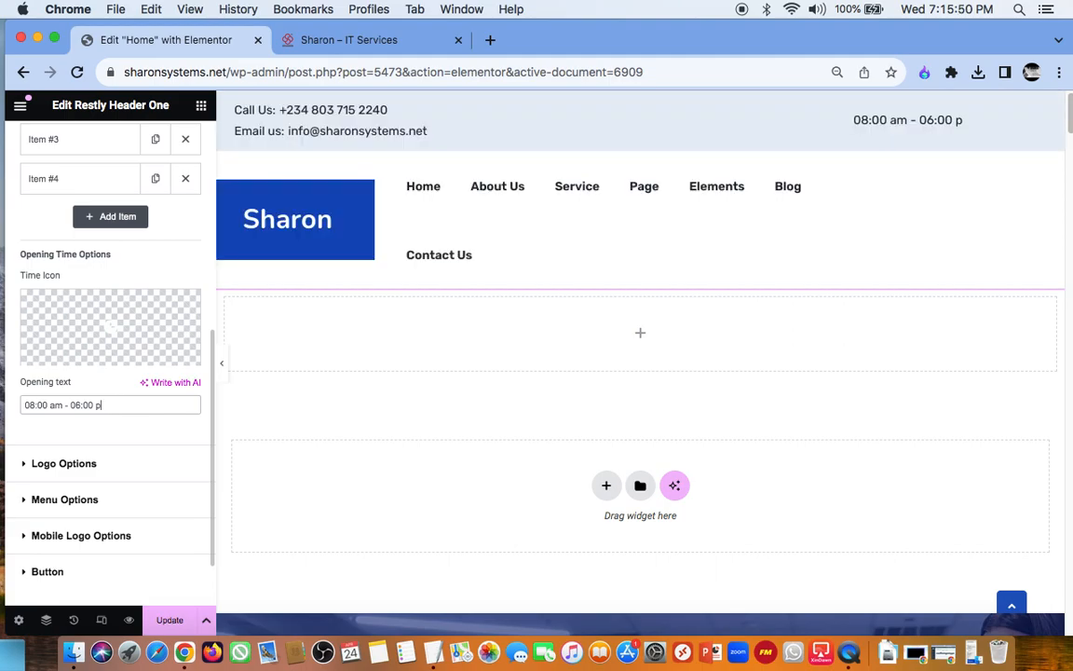
type("m")
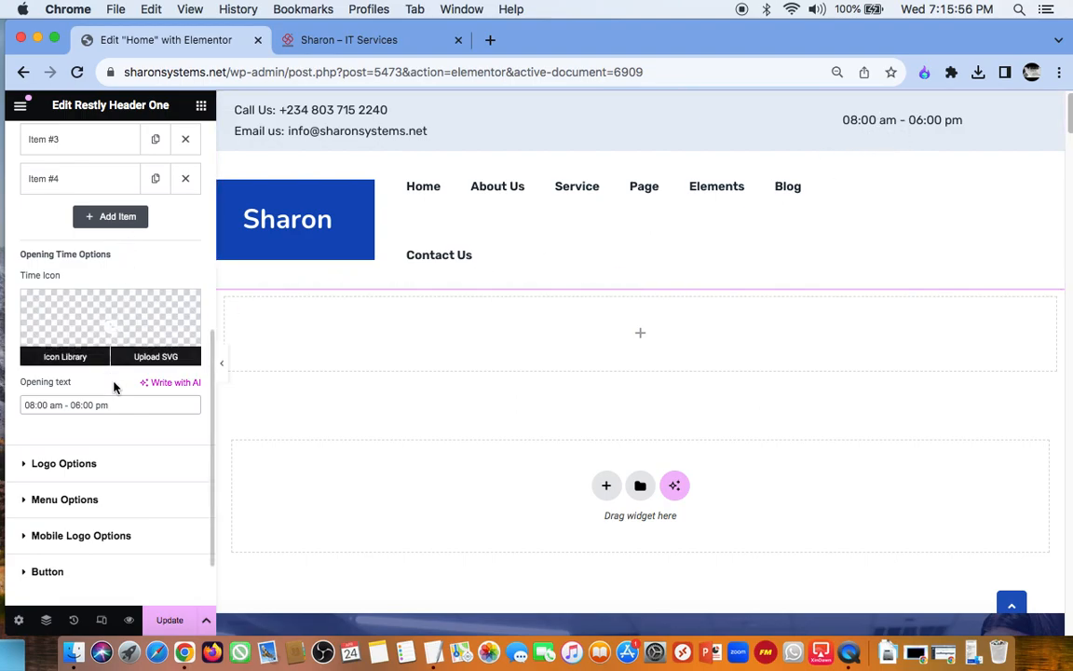
Step: Clear the placeholder link of the Facebook item in the top header's Social Info list
scroll(135, 447, "up", 1)
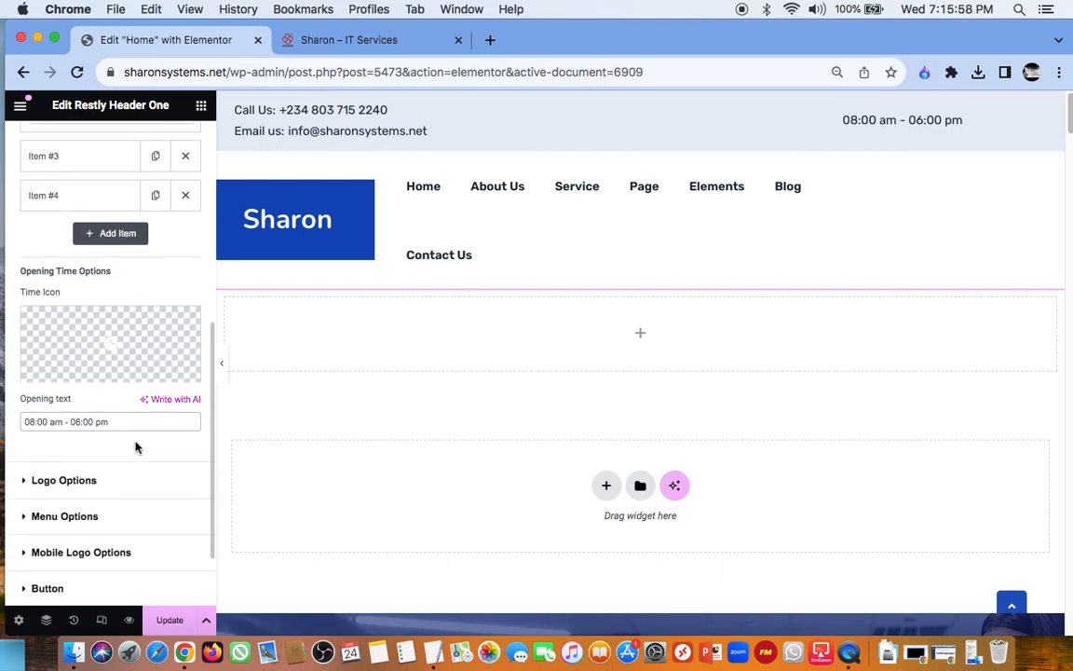
scroll(135, 447, "up", 1)
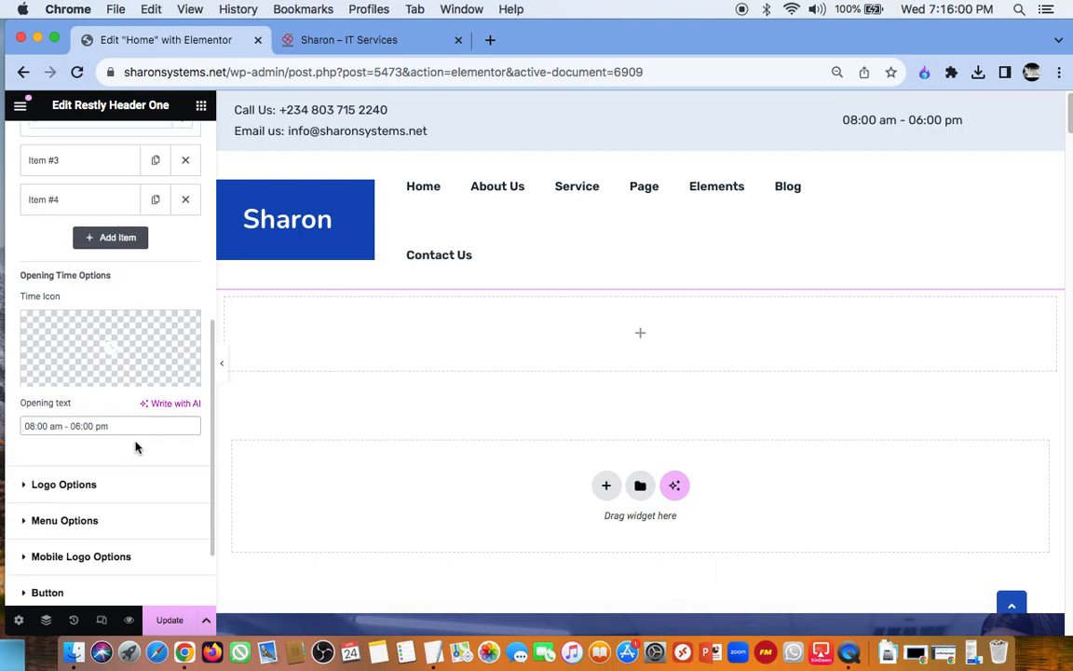
scroll(135, 447, "down", 4)
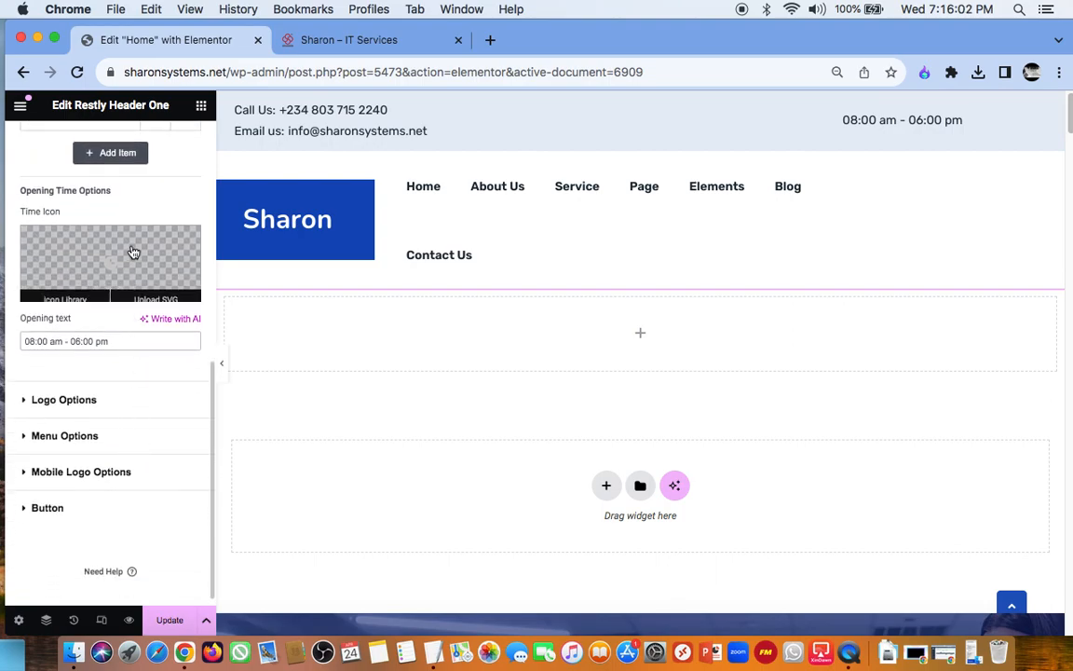
scroll(125, 382, "up", 12)
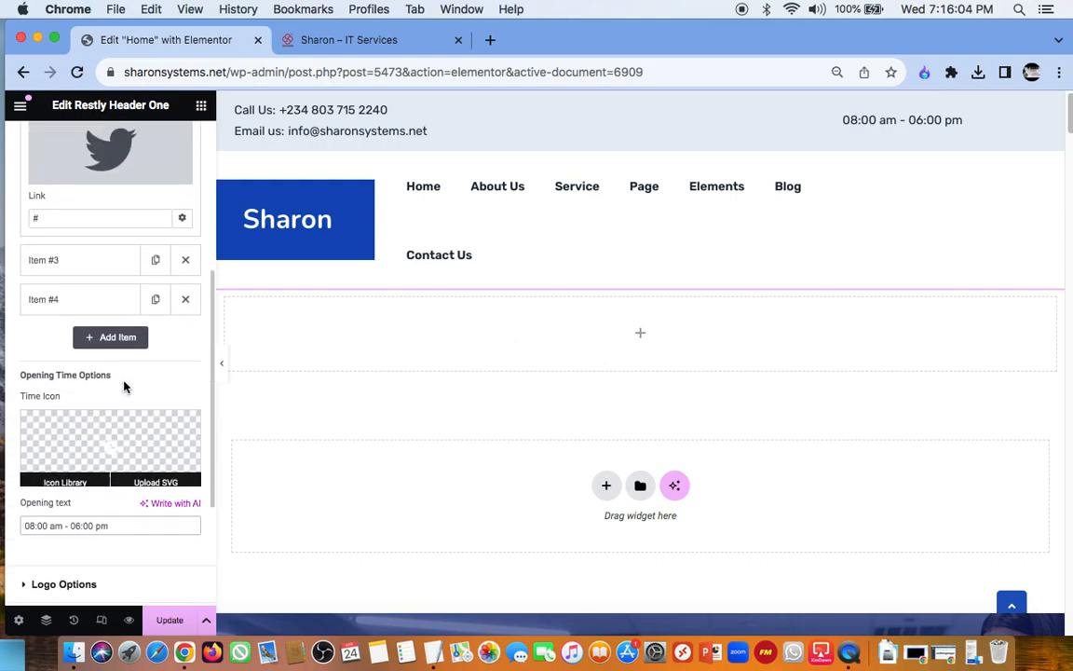
scroll(125, 382, "up", 7)
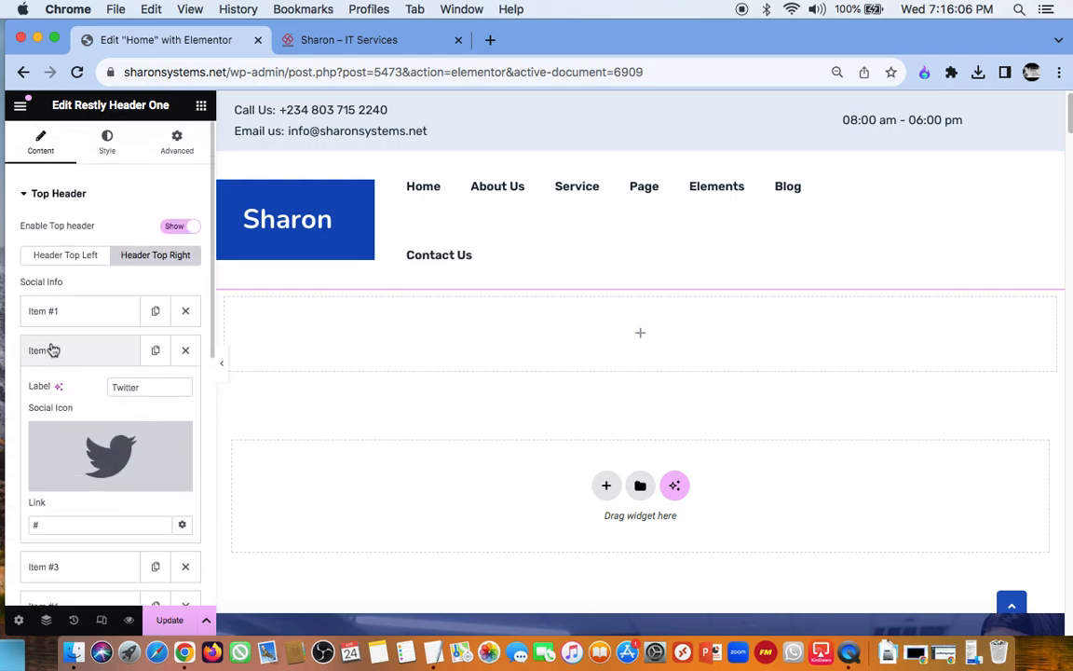
left_click(91, 316)
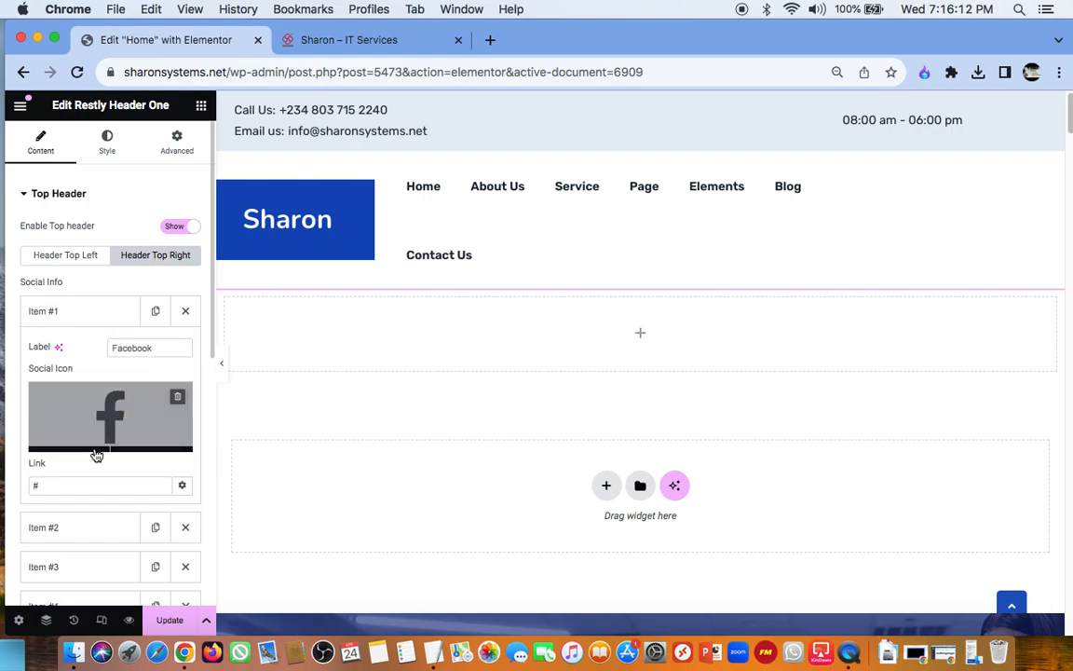
left_click(71, 485)
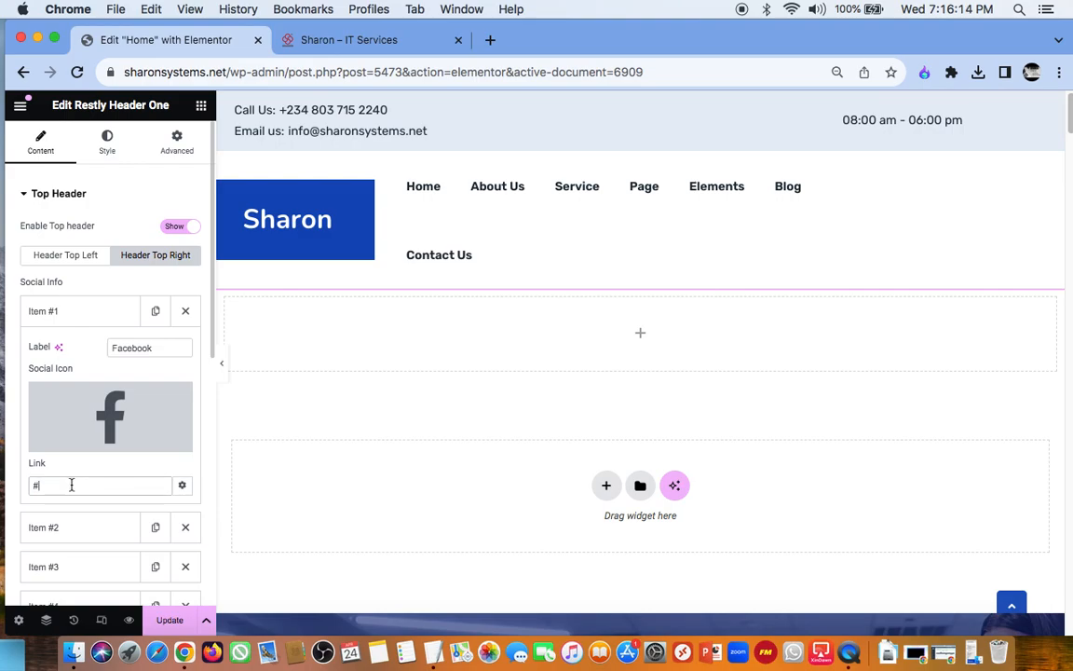
key("BackSpace")
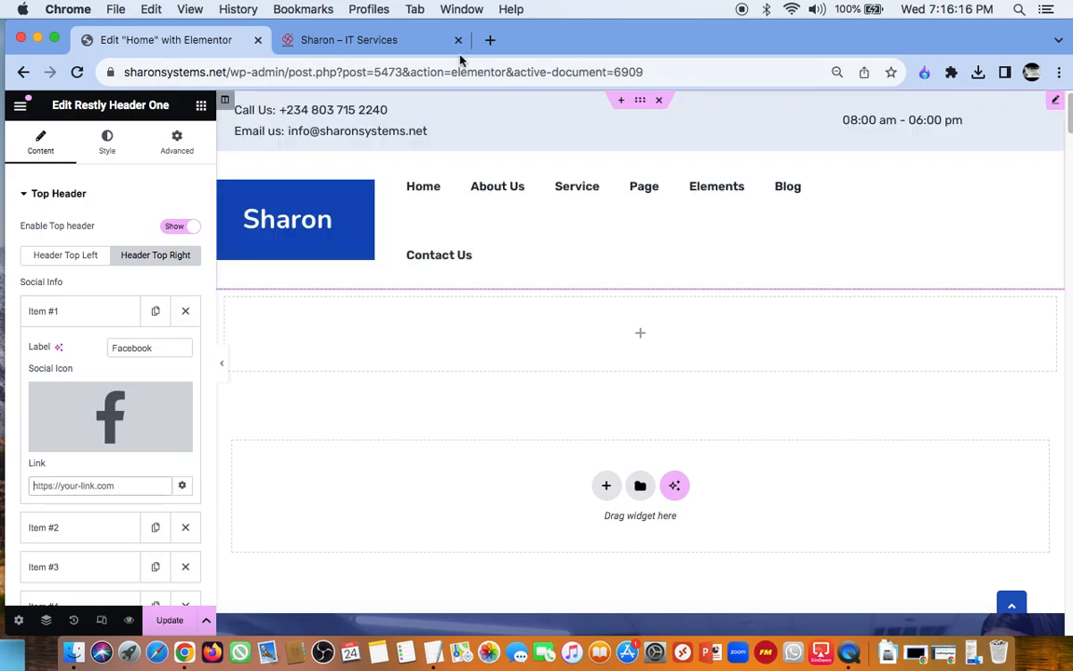
Step: Load facebook.com/ewcazone5 in a new browser tab, copy its full address and close the tab
key("super+t")
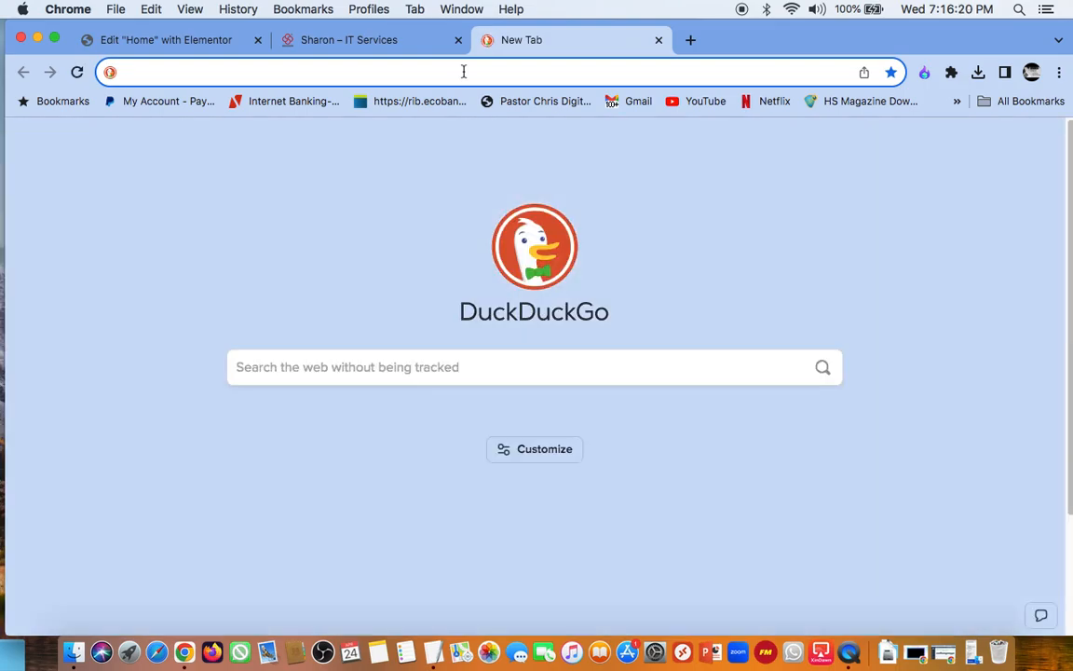
type("fa")
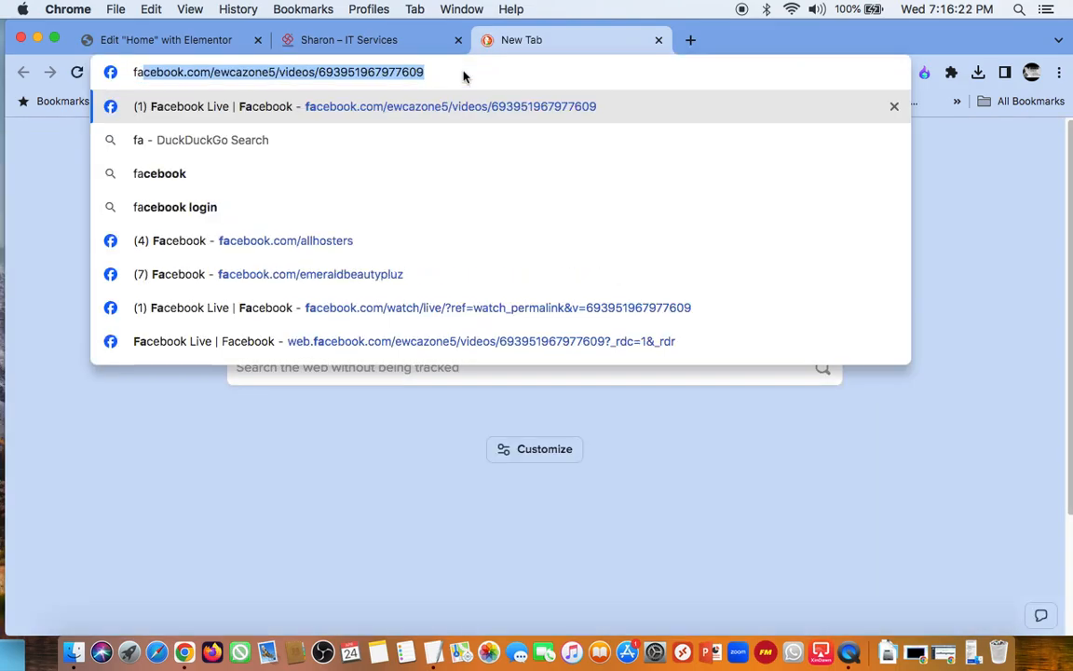
left_click(479, 72)
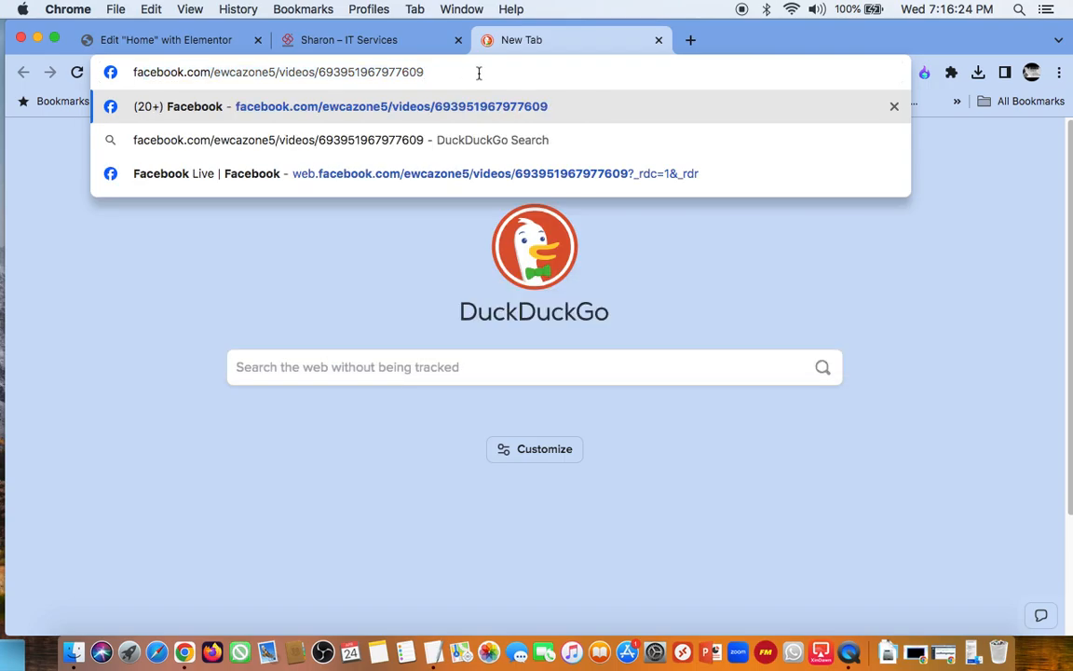
key("BackSpace")
key("BackSpace")
key("BackSpace")
key("BackSpace")
key("BackSpace")
key("BackSpace")
key("BackSpace")
key("BackSpace")
key("BackSpace")
key("BackSpace")
key("BackSpace")
key("BackSpace")
key("BackSpace")
key("BackSpace")
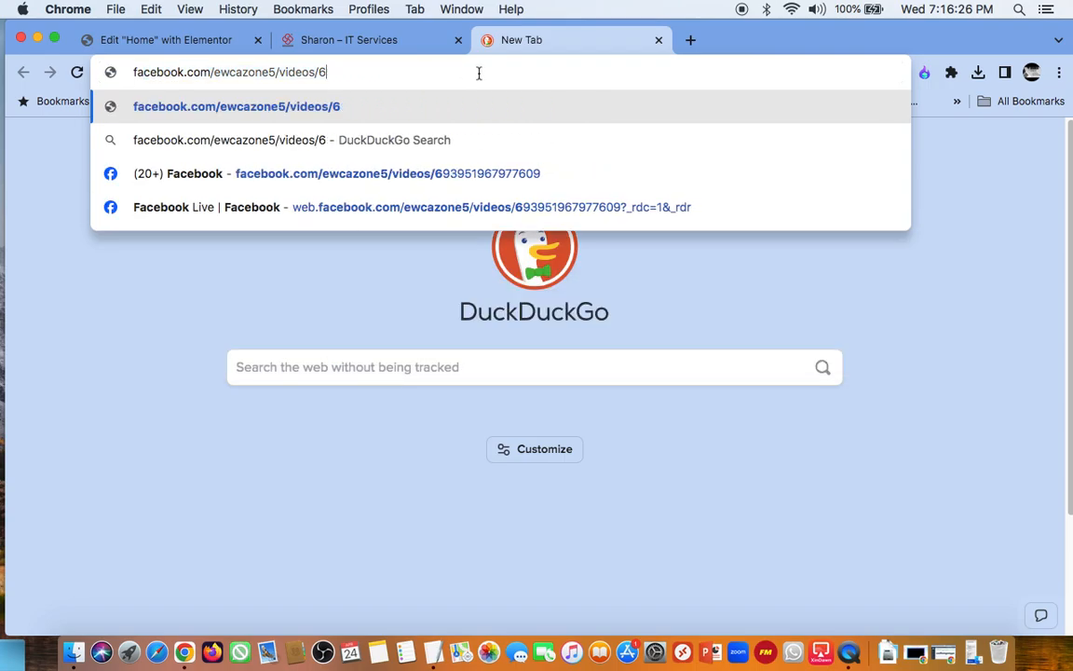
key("BackSpace")
key("BackSpace")
key("BackSpace")
key("BackSpace")
key("BackSpace")
key("BackSpace")
key("BackSpace")
key("BackSpace")
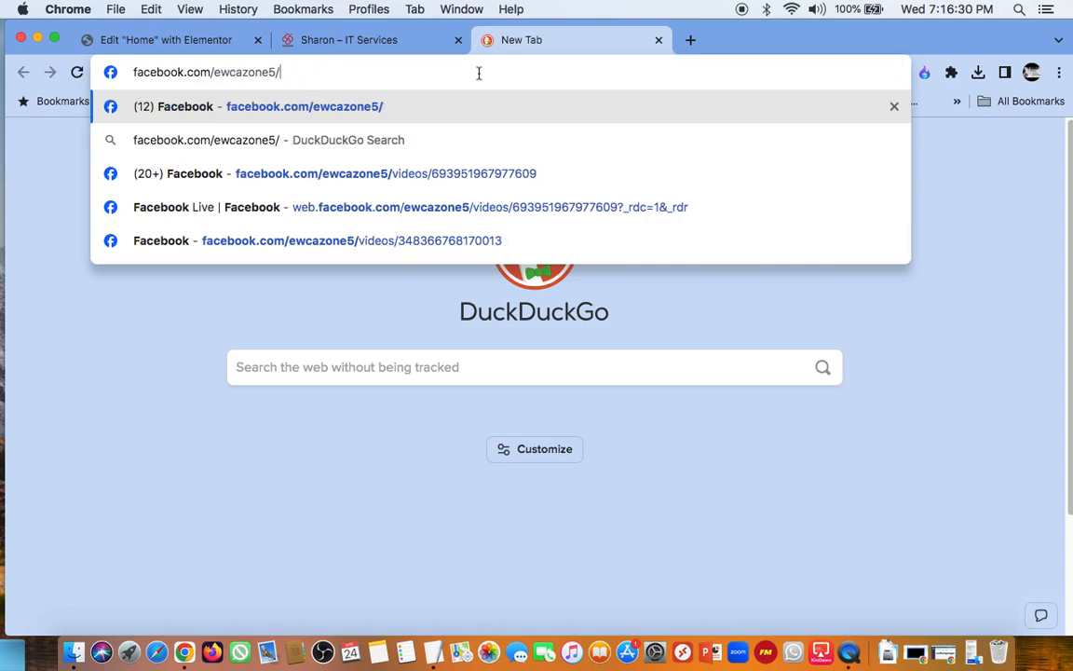
key("BackSpace")
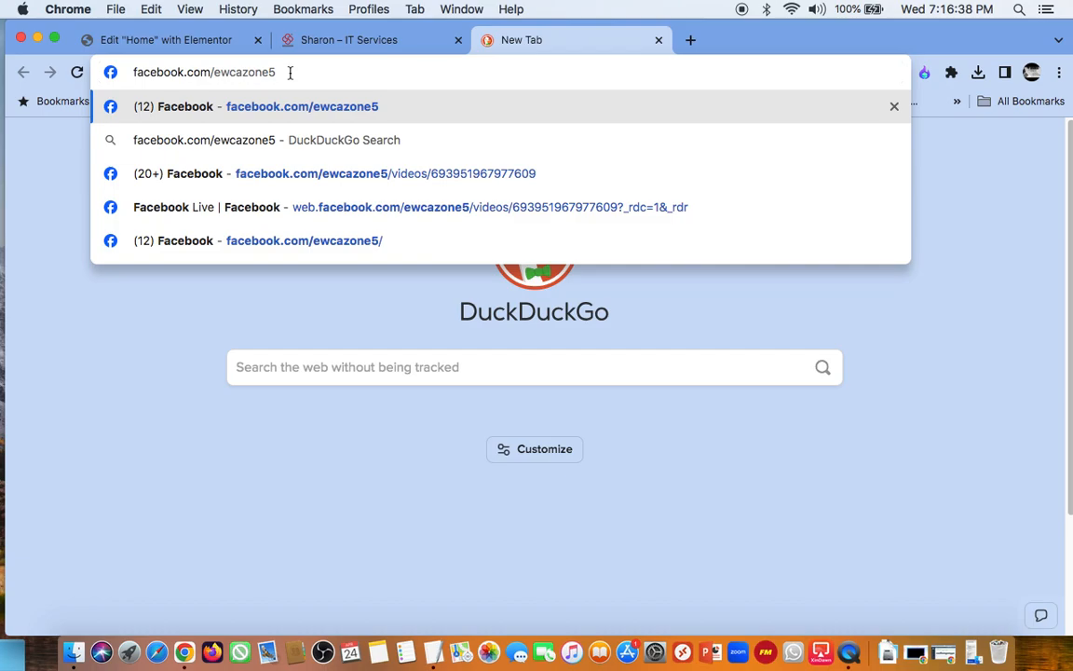
key("super+a")
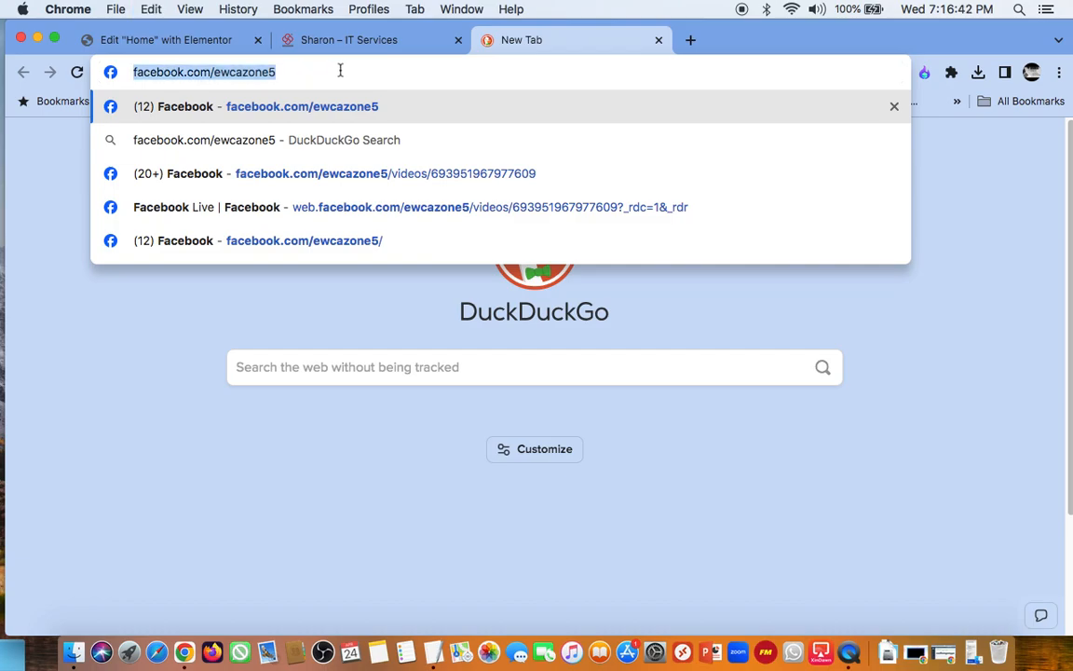
key("Return")
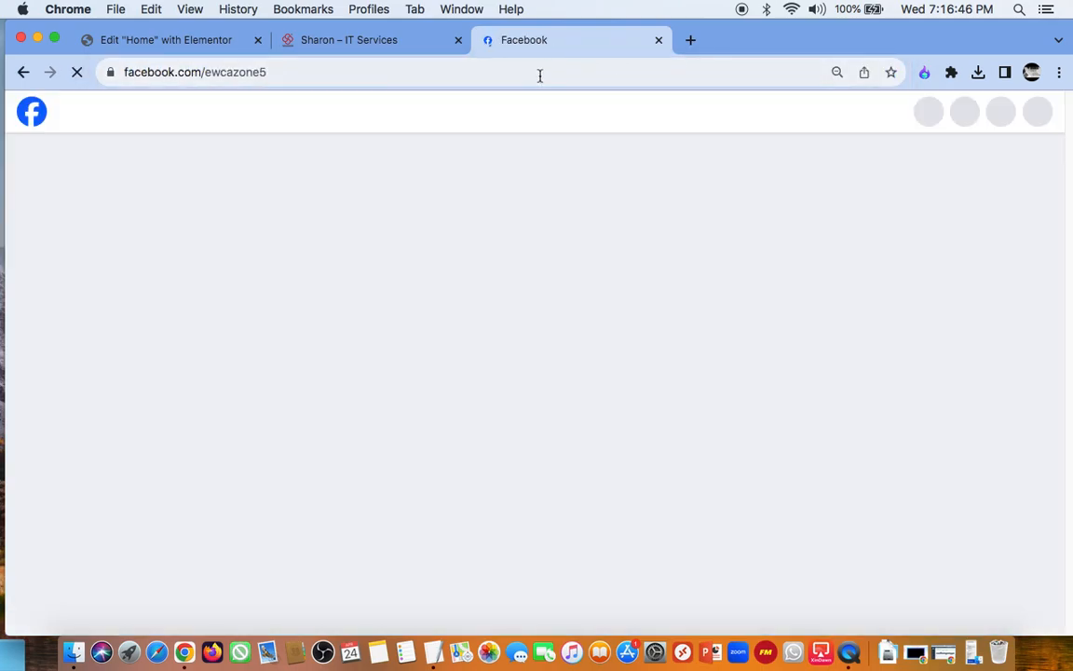
left_click(539, 75)
key("super+c")
key("super+w")
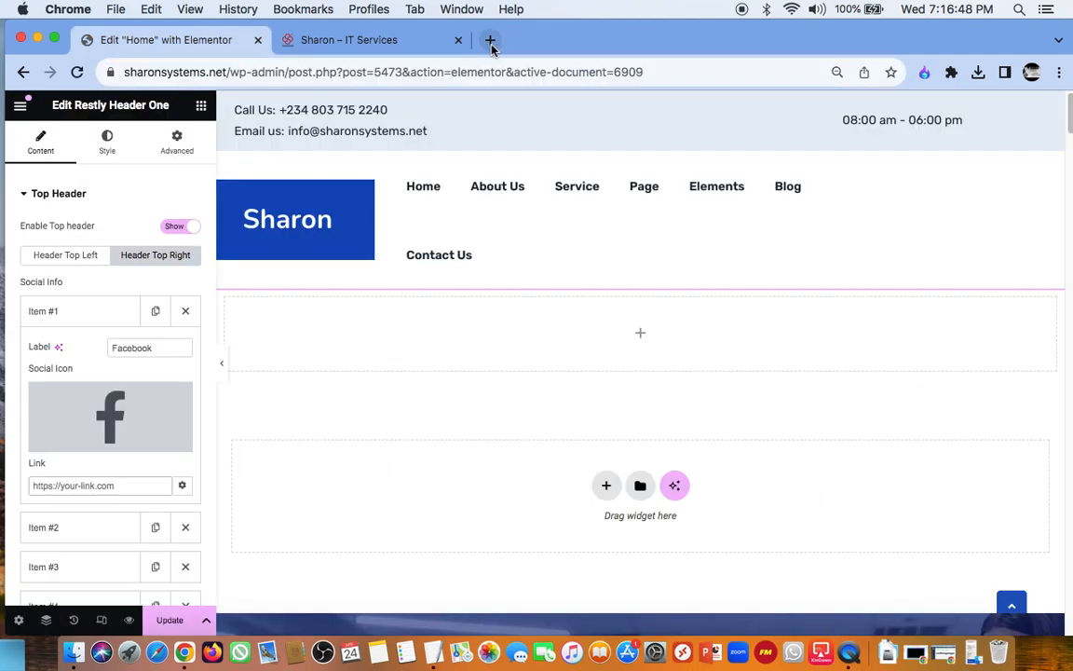
left_click(491, 40)
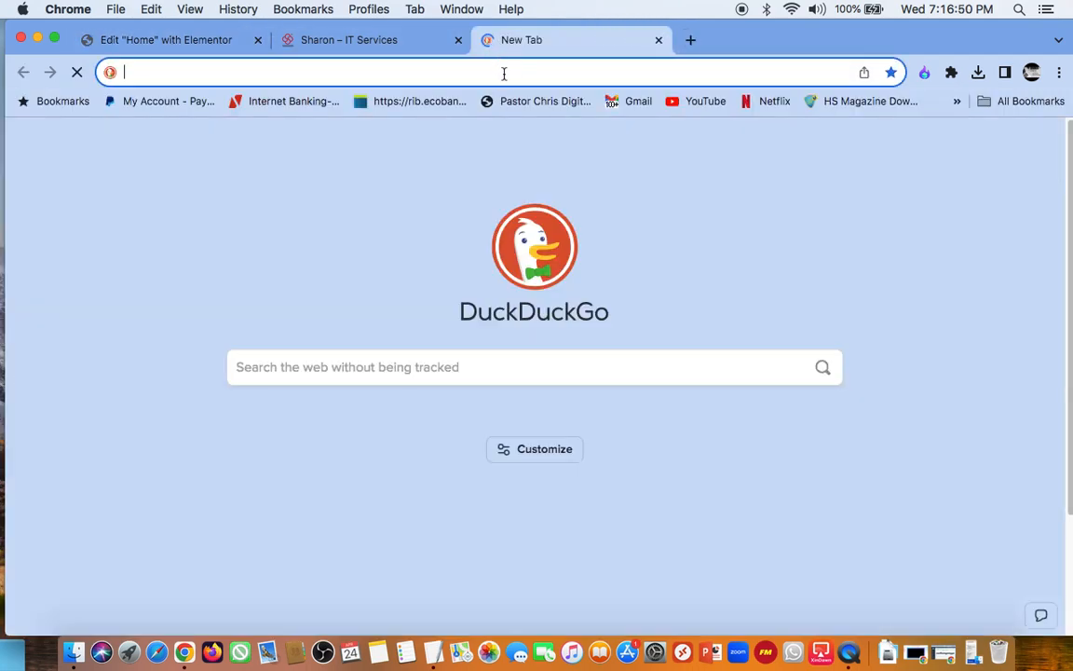
key("super+v")
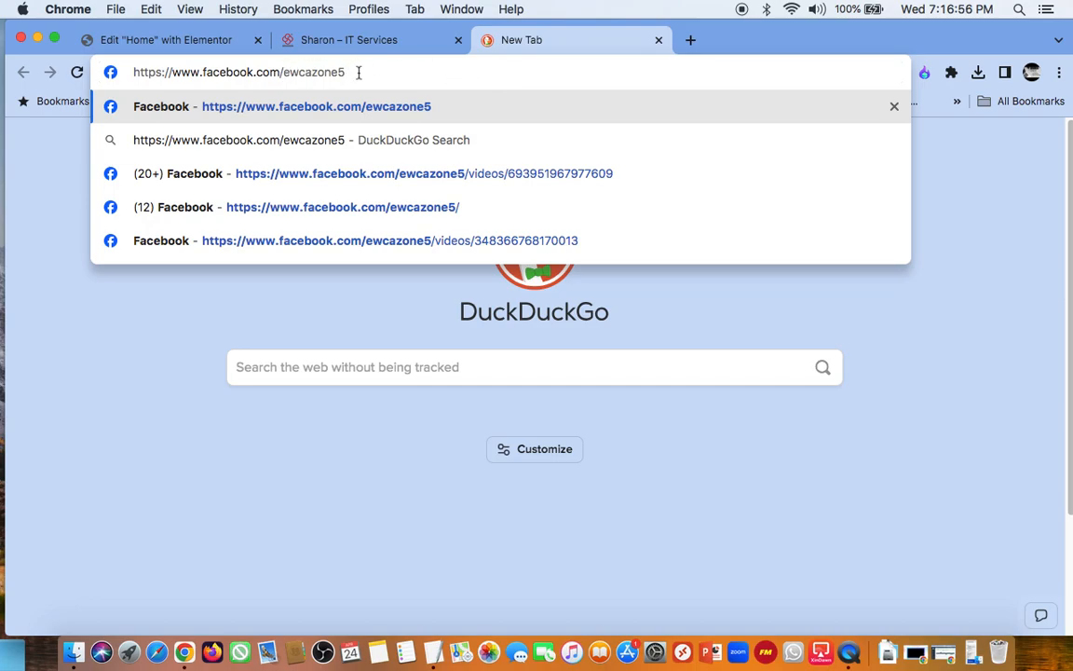
key("Return")
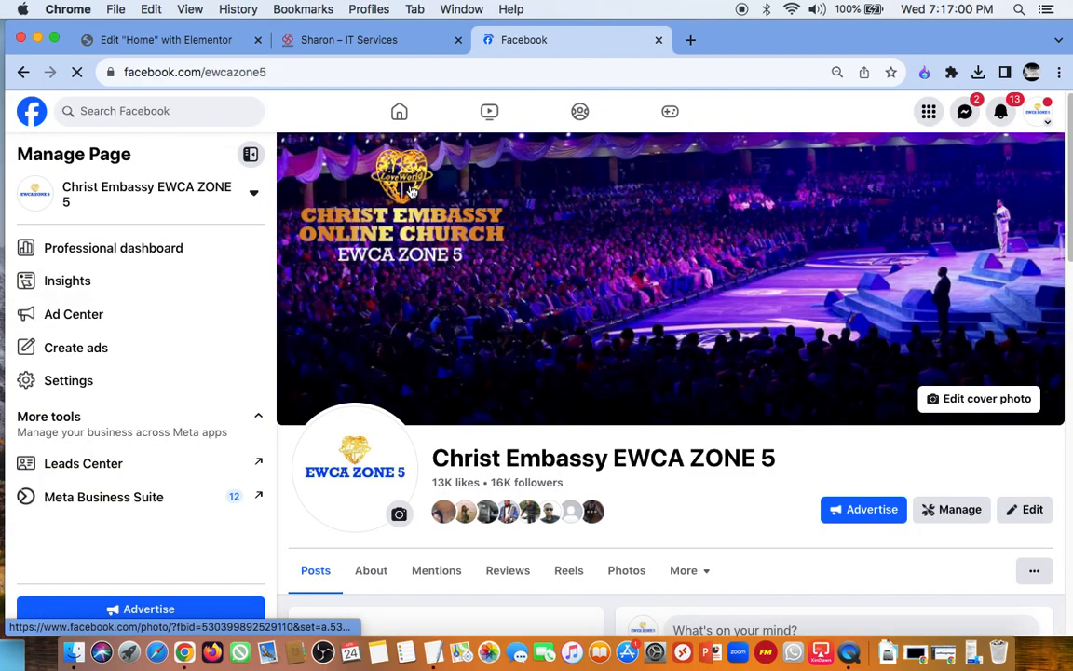
Step: Replace ewcazone5 in the Facebook address with sharon, load the page and look it over
left_click(298, 77)
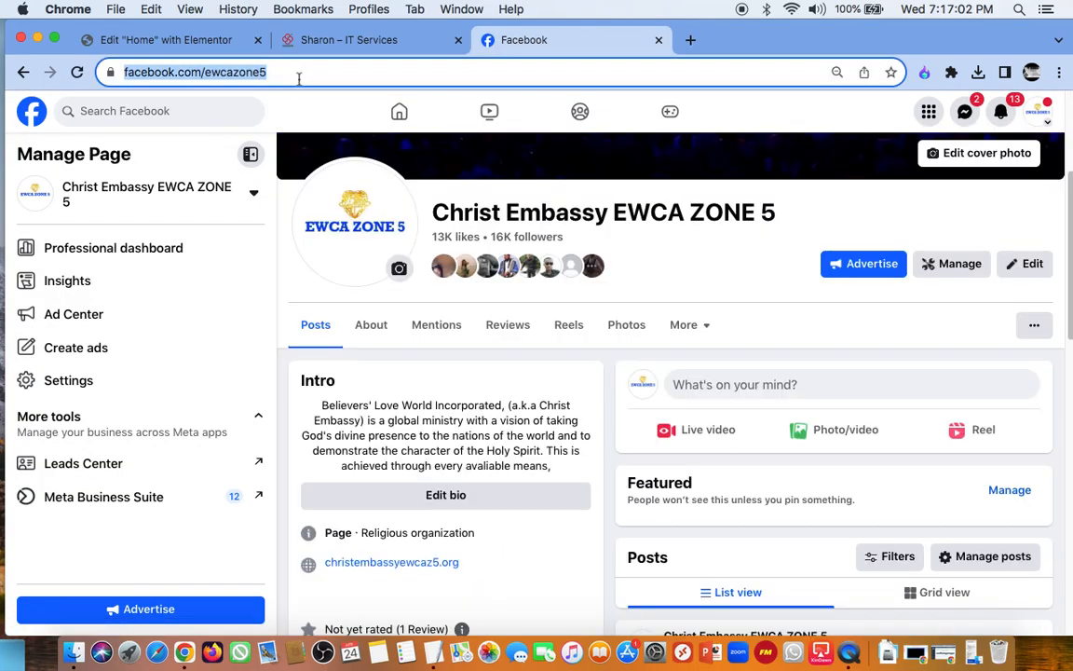
left_click(299, 79)
key("BackSpace")
key("BackSpace")
key("BackSpace")
key("BackSpace")
key("BackSpace")
key("BackSpace")
key("BackSpace")
key("BackSpace")
key("BackSpace")
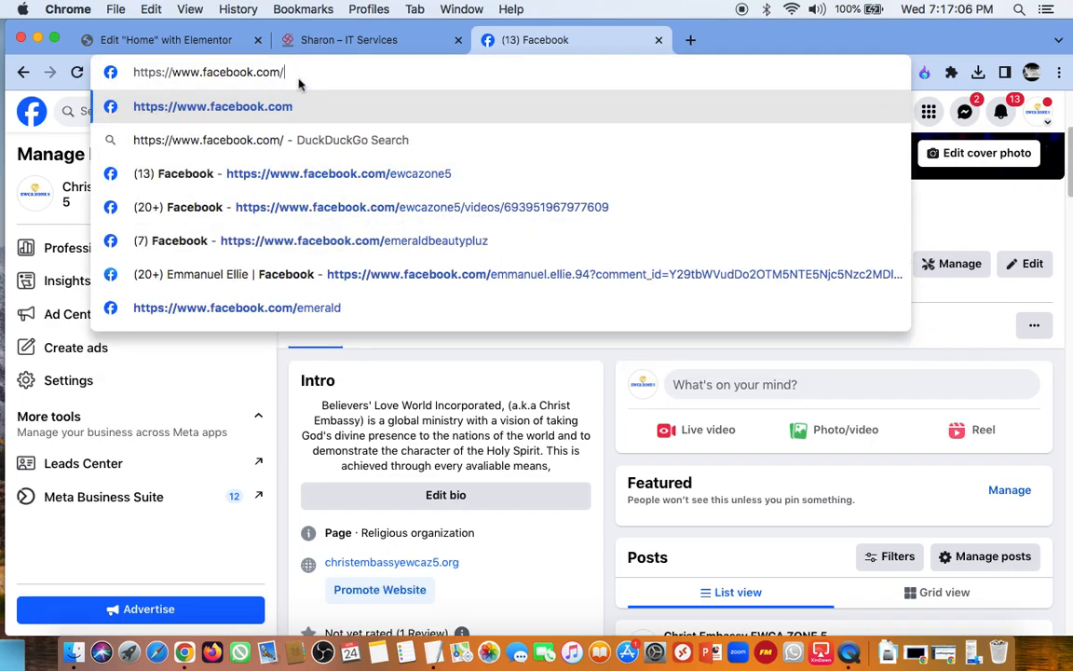
type("sharon")
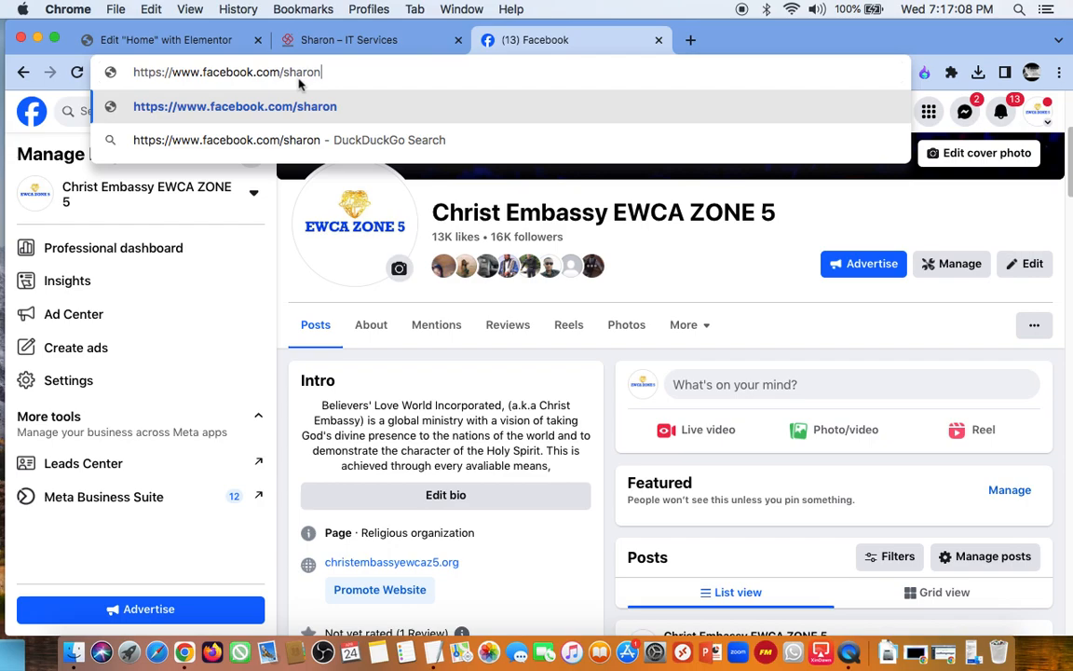
key("Return")
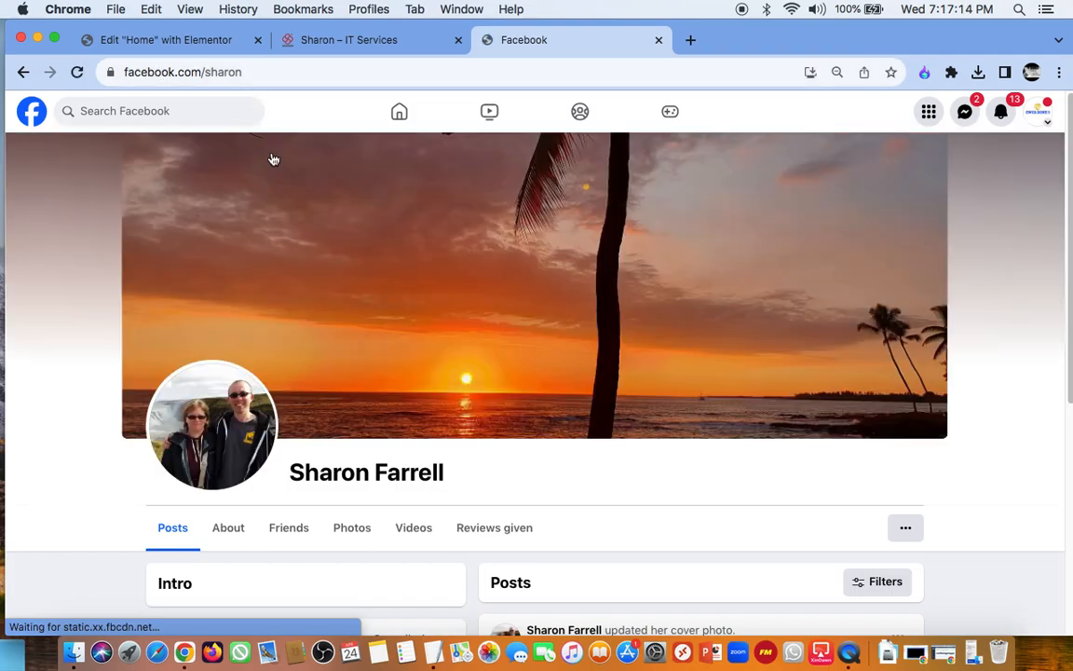
scroll(328, 337, "down", 5)
scroll(328, 338, "up", 3)
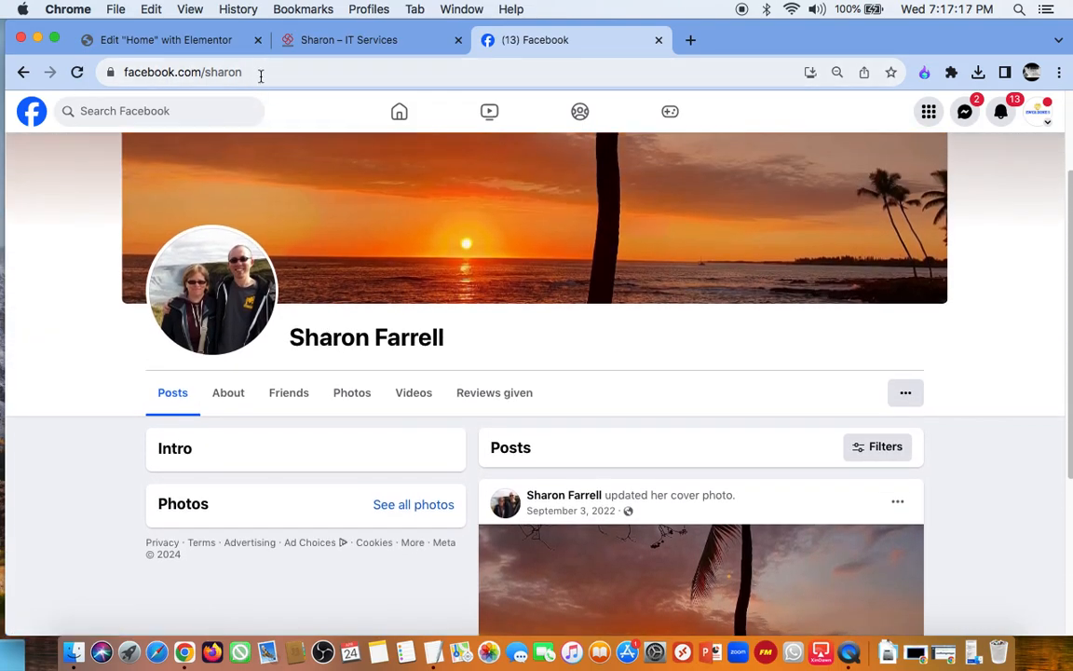
Step: Extend the Facebook address to facebook.com/sharonsystems, load the page and copy its full address
left_click(261, 73)
key("Right")
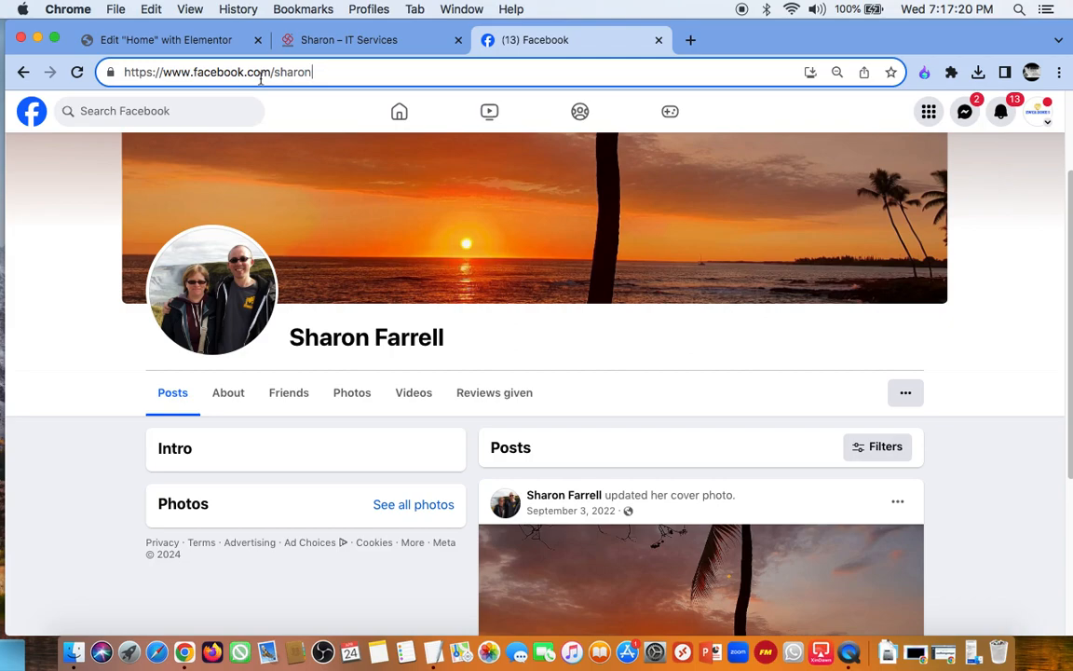
type("systems")
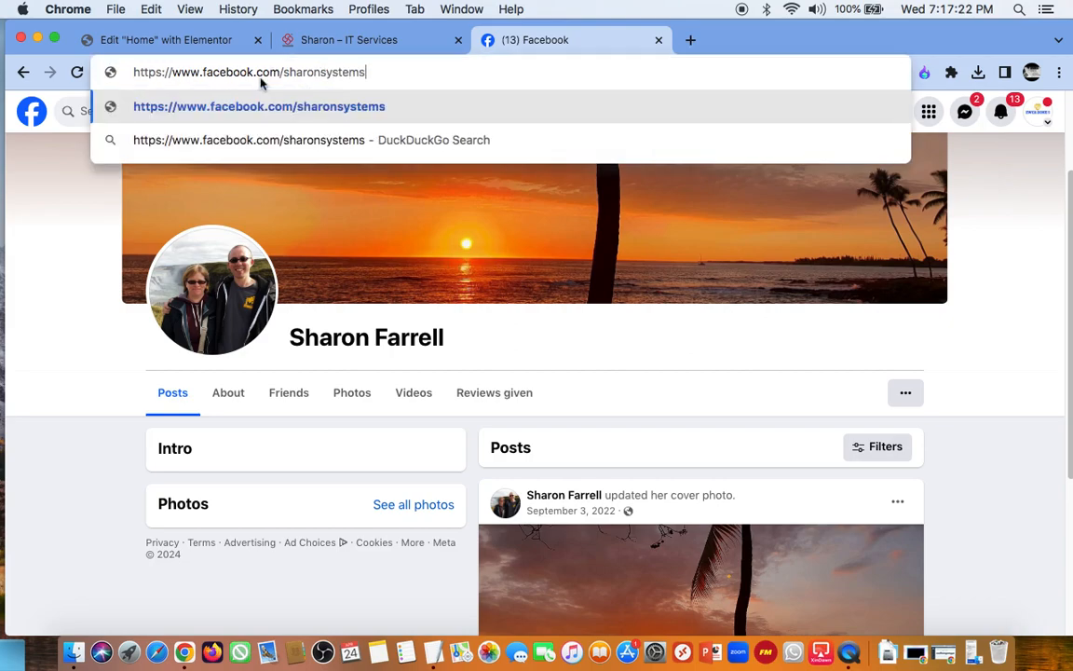
key("Return")
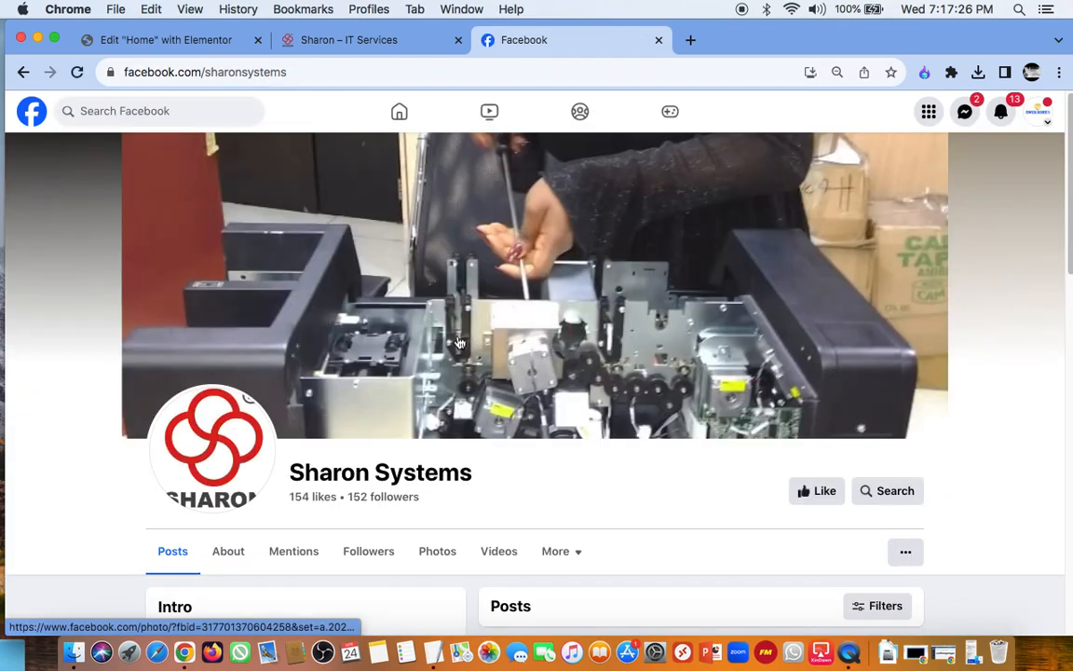
scroll(459, 343, "down", 3)
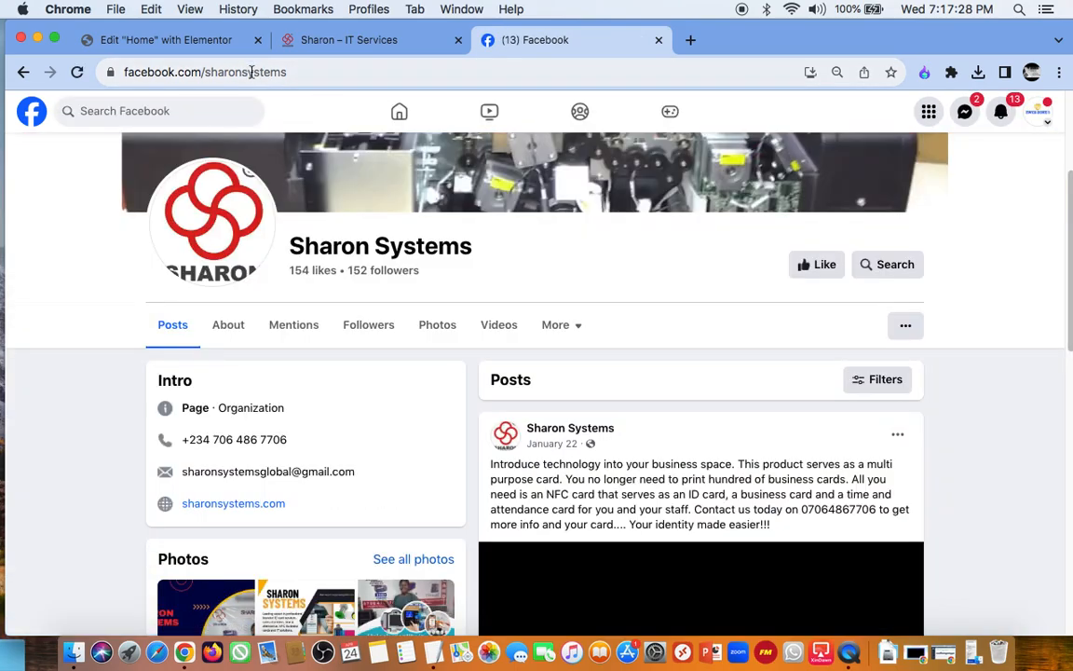
left_click(251, 71)
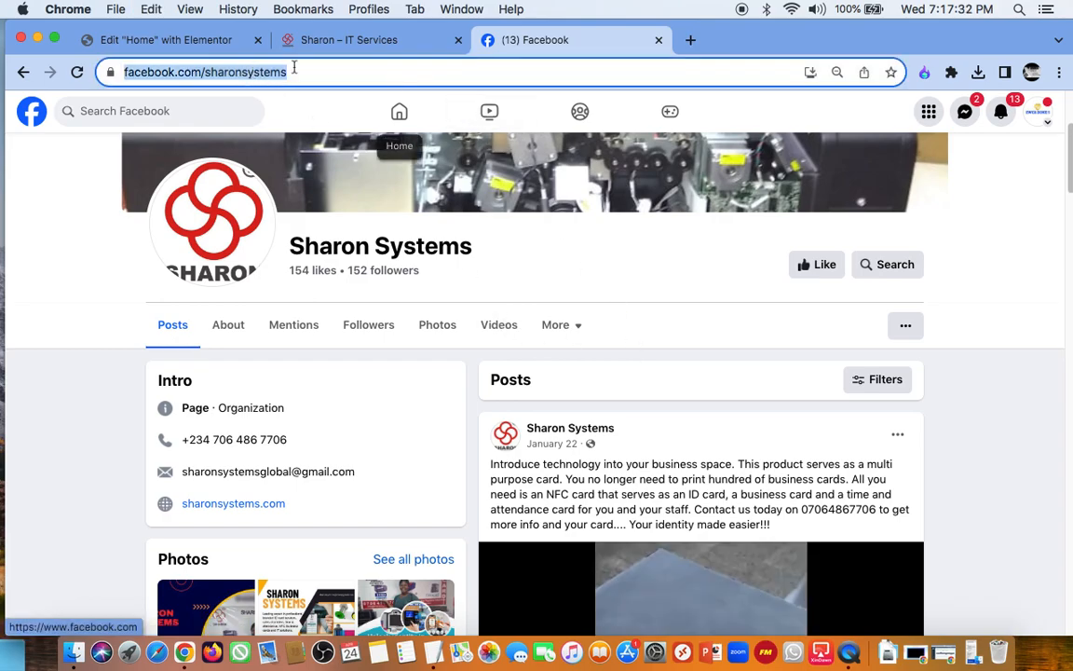
left_click(188, 42)
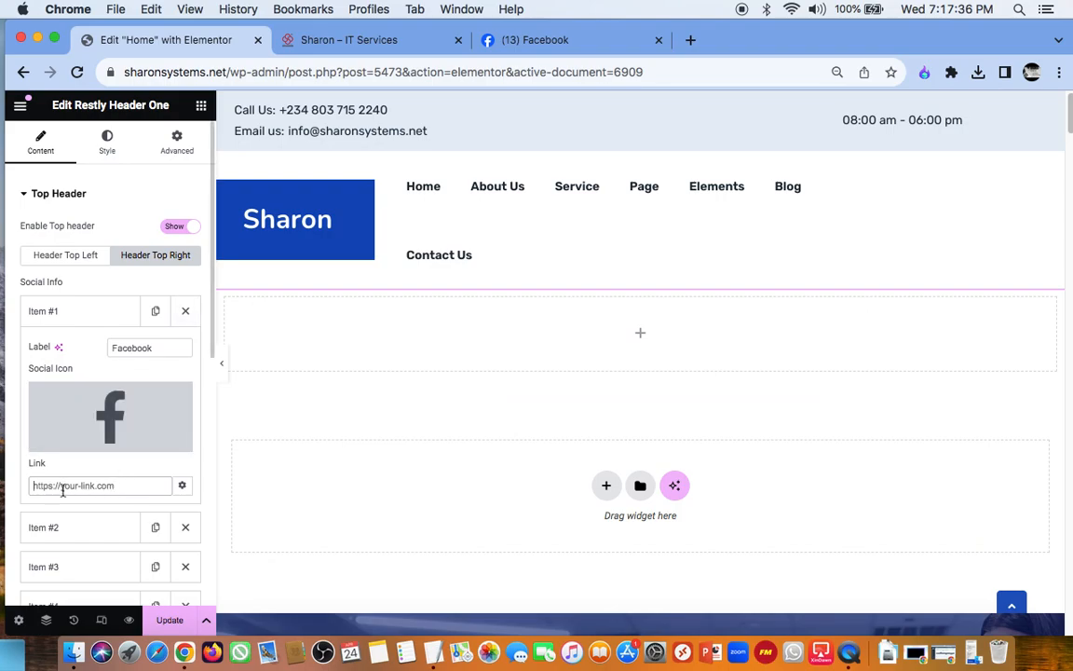
left_click(91, 311)
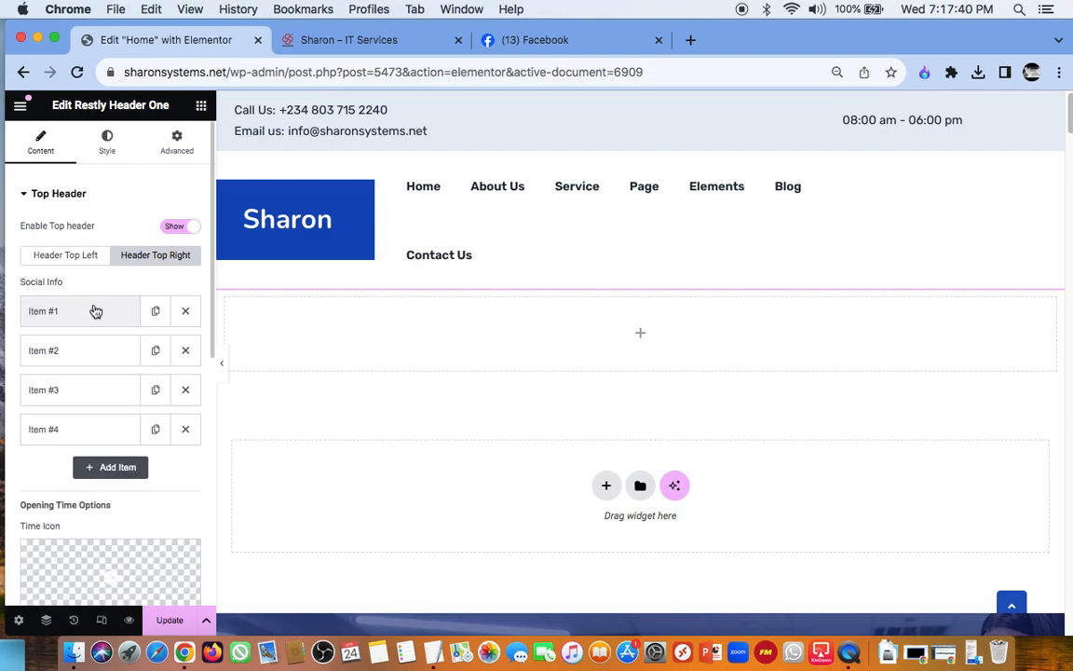
left_click(95, 311)
scroll(107, 436, "down", 1)
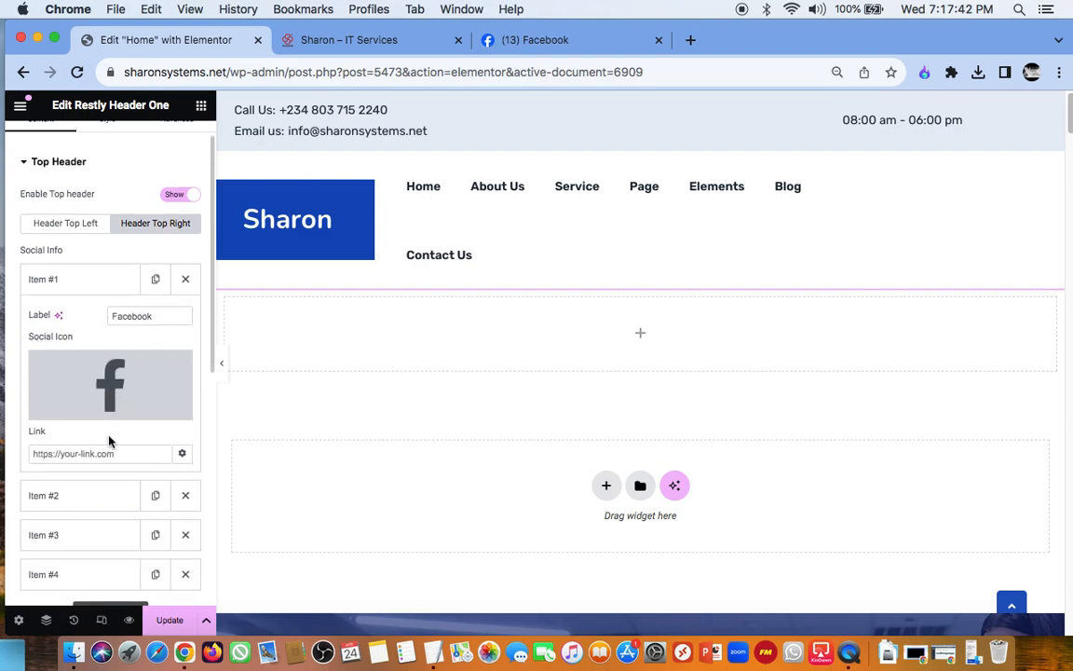
left_click(123, 454)
key("super+v")
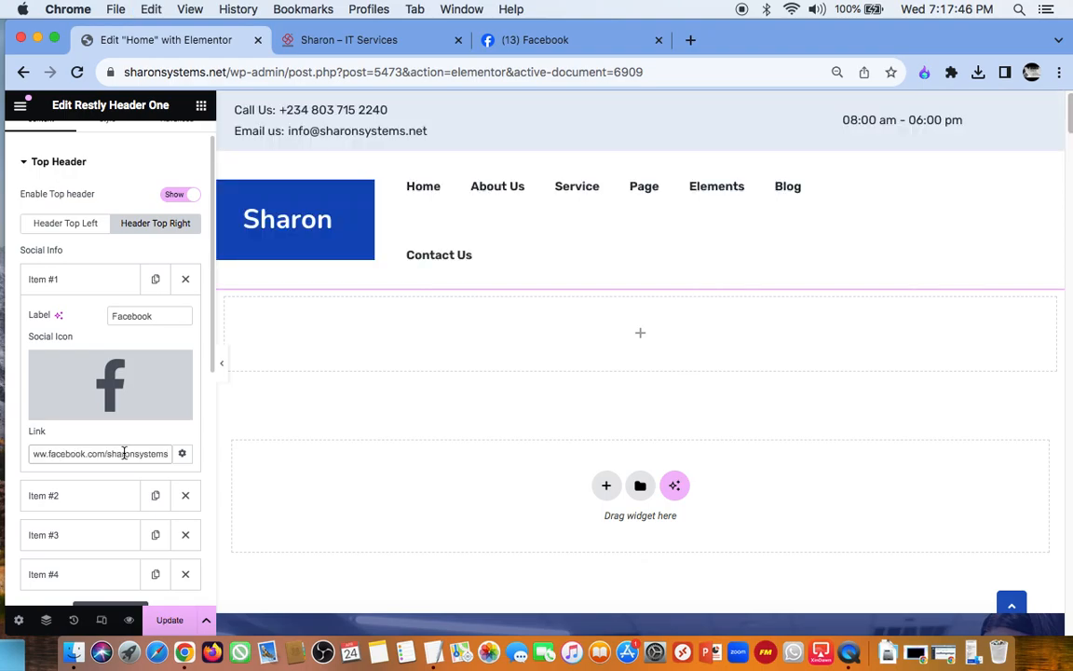
key("super+a")
key("super+v")
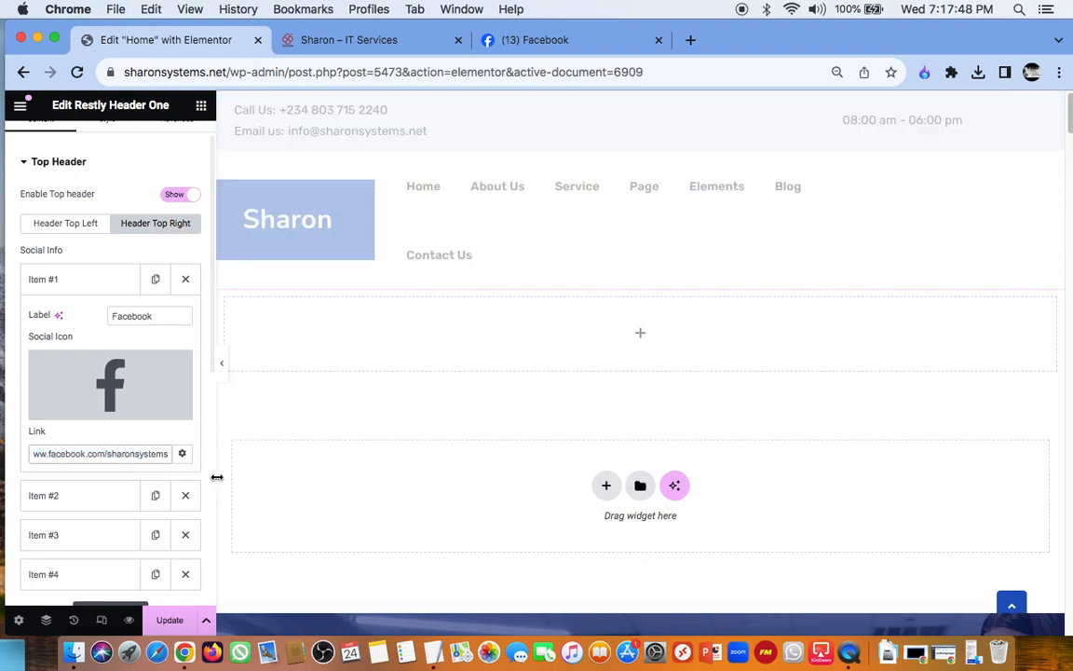
left_click(174, 621)
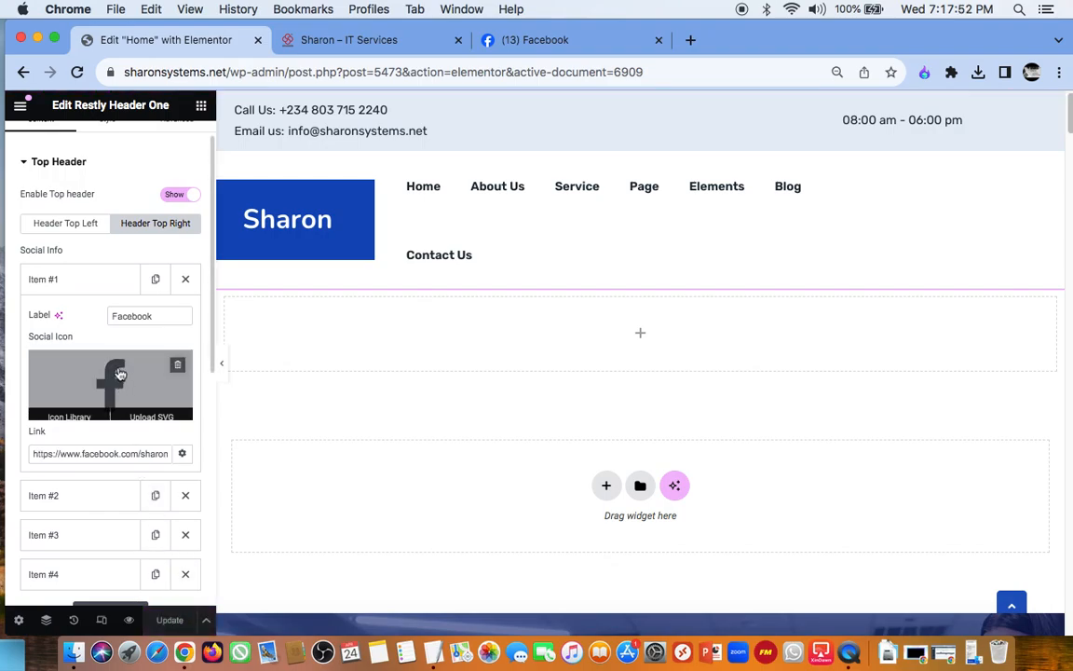
Step: Examine the header widget's remaining social items, Opening Time Options, Logo Options, Menu Options and Mobile Logo Options
scroll(139, 348, "down", 2)
mouse_move(156, 316)
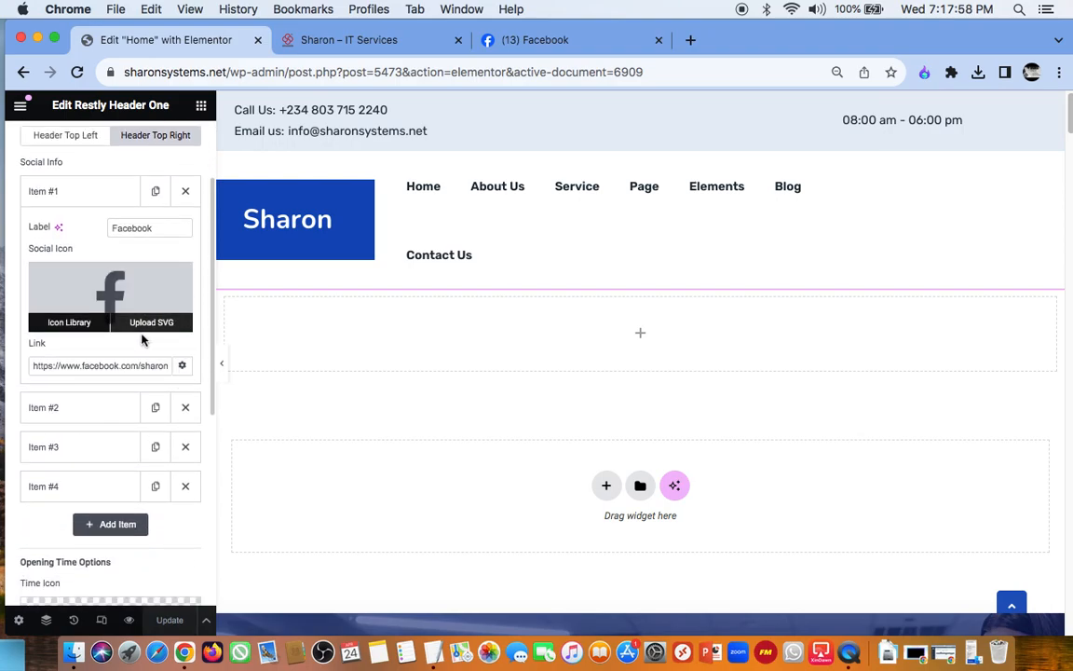
scroll(135, 373, "down", 3)
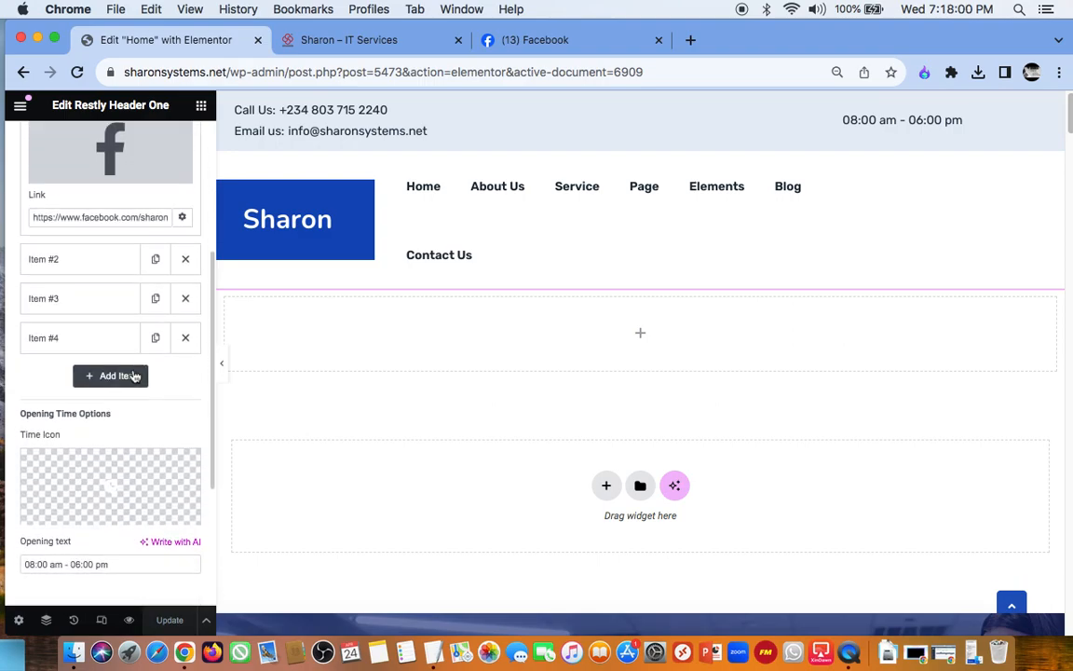
scroll(131, 371, "down", 1)
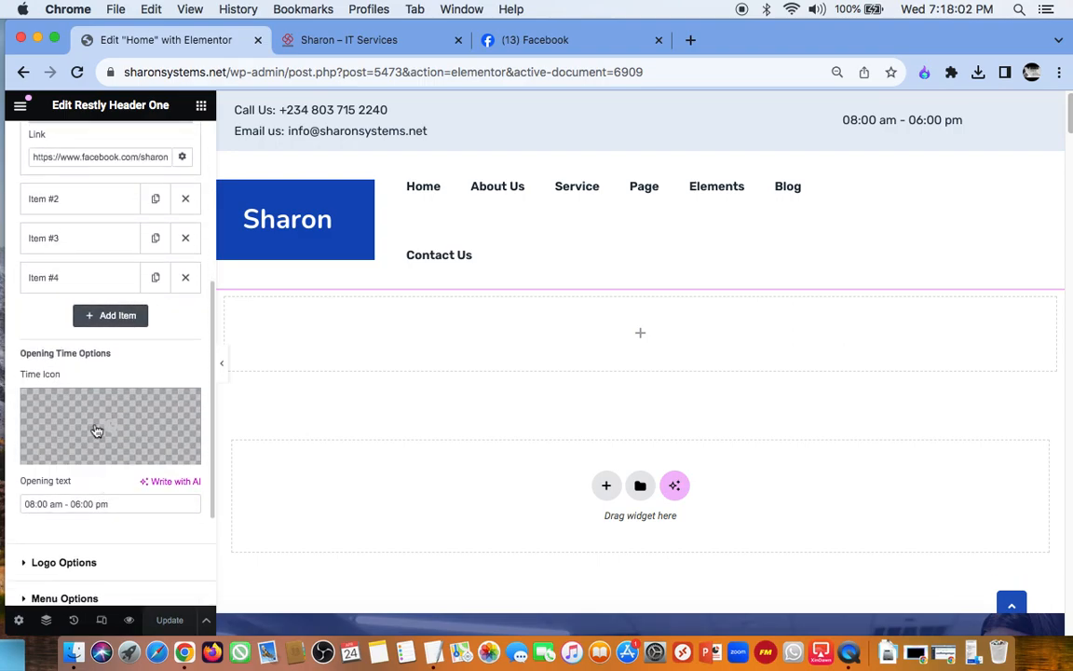
scroll(120, 439, "down", 1)
scroll(119, 443, "down", 4)
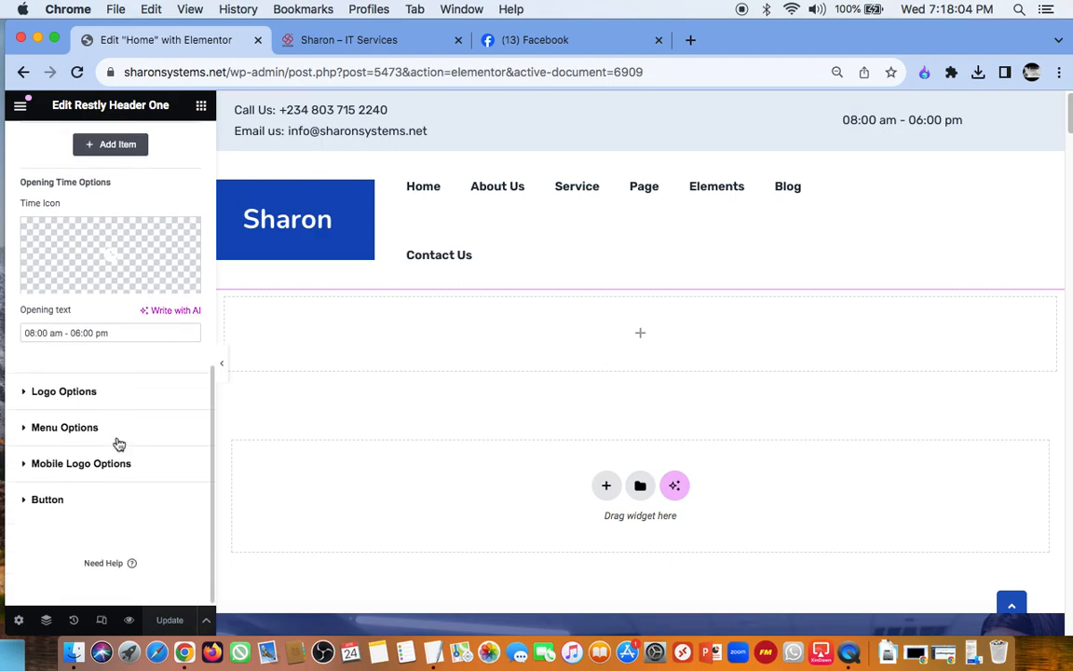
left_click(37, 392)
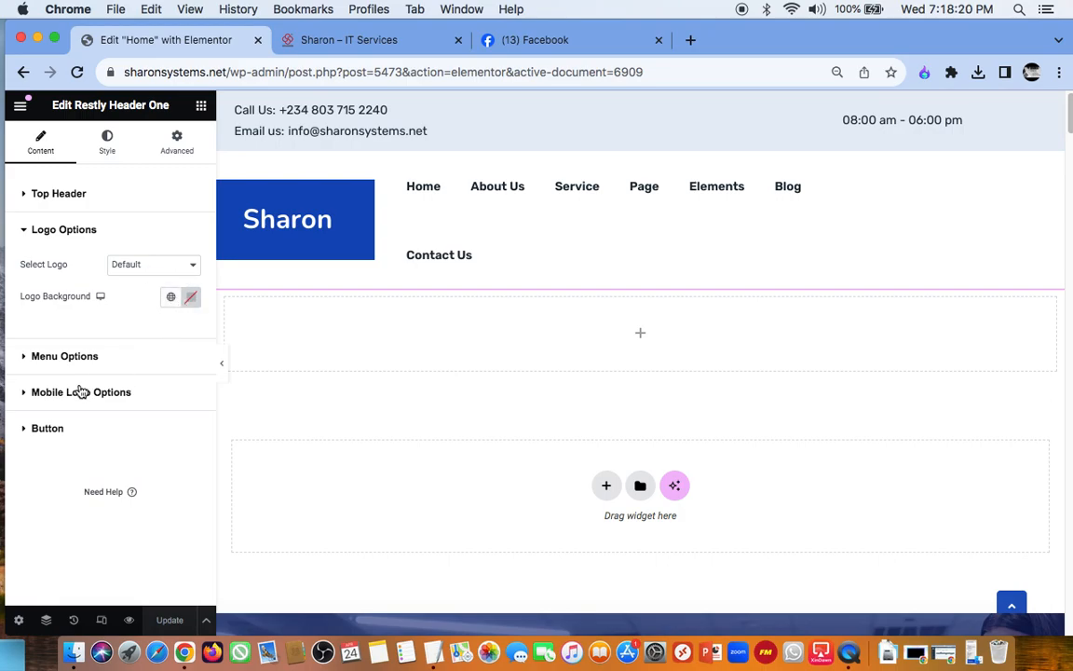
left_click(34, 355)
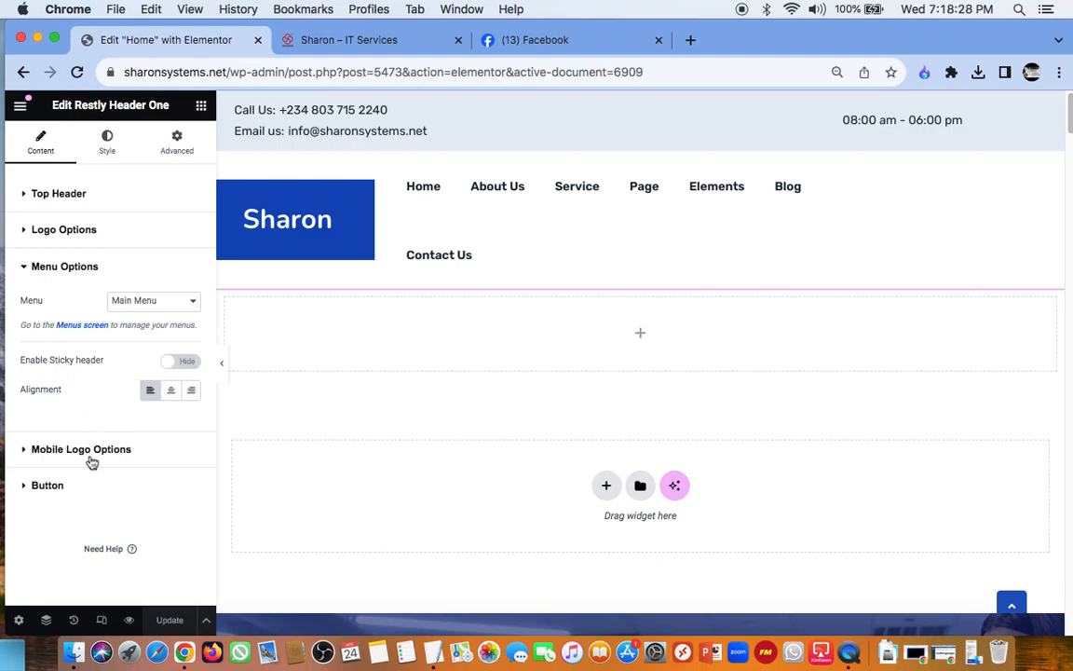
left_click(36, 455)
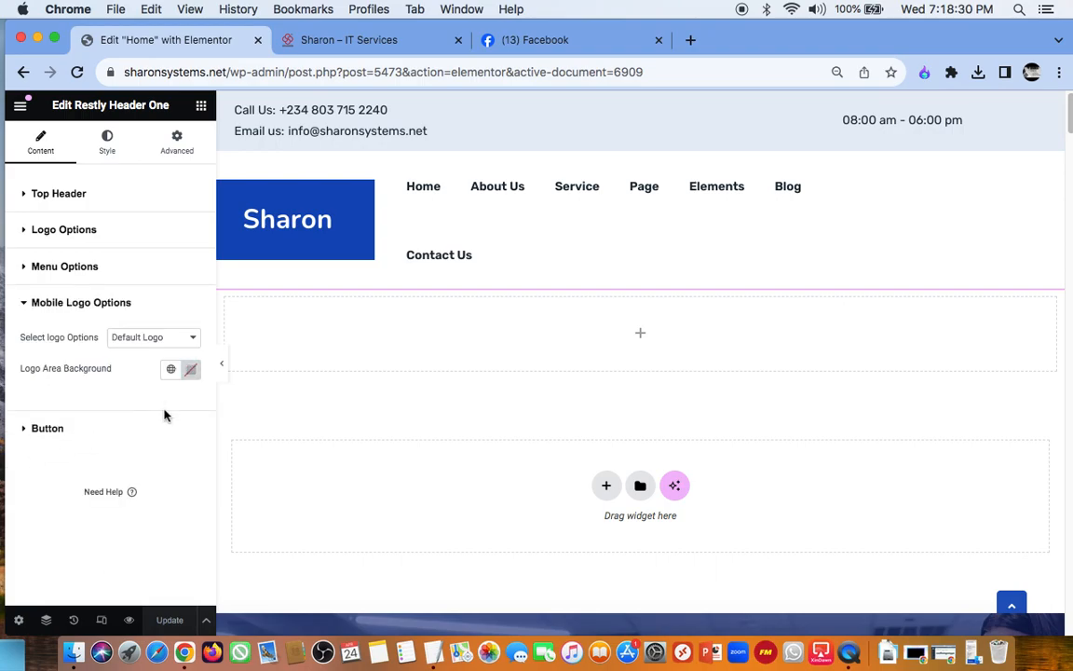
Step: Go back to the Home page's WordPress editor and reopen the page in Elementor
left_click(25, 73)
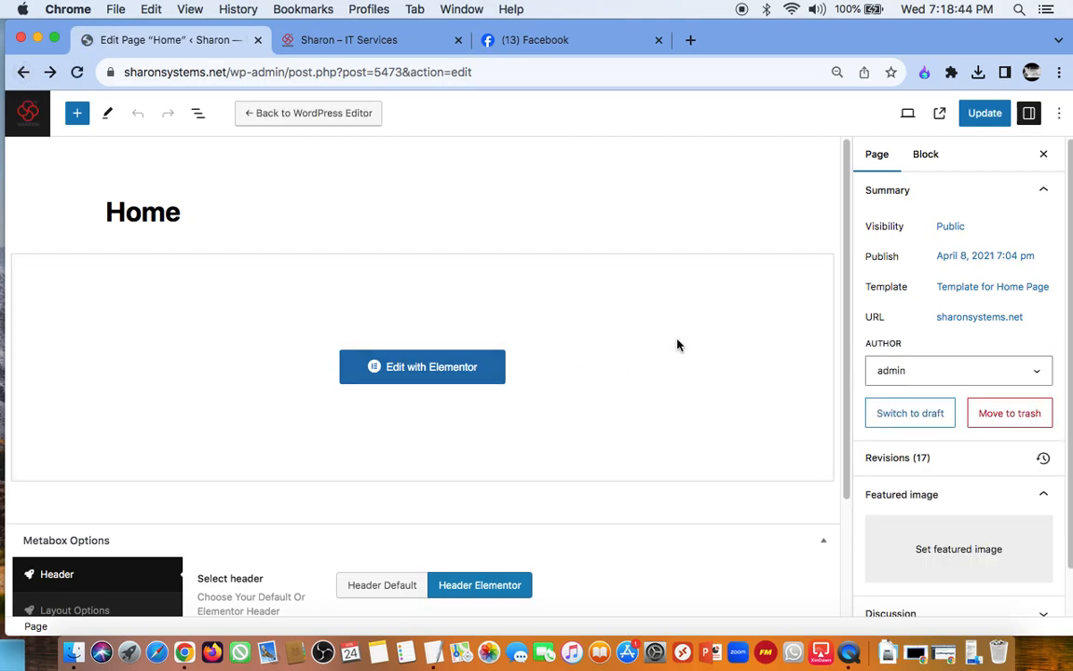
scroll(444, 306, "down", 2)
scroll(444, 307, "up", 2)
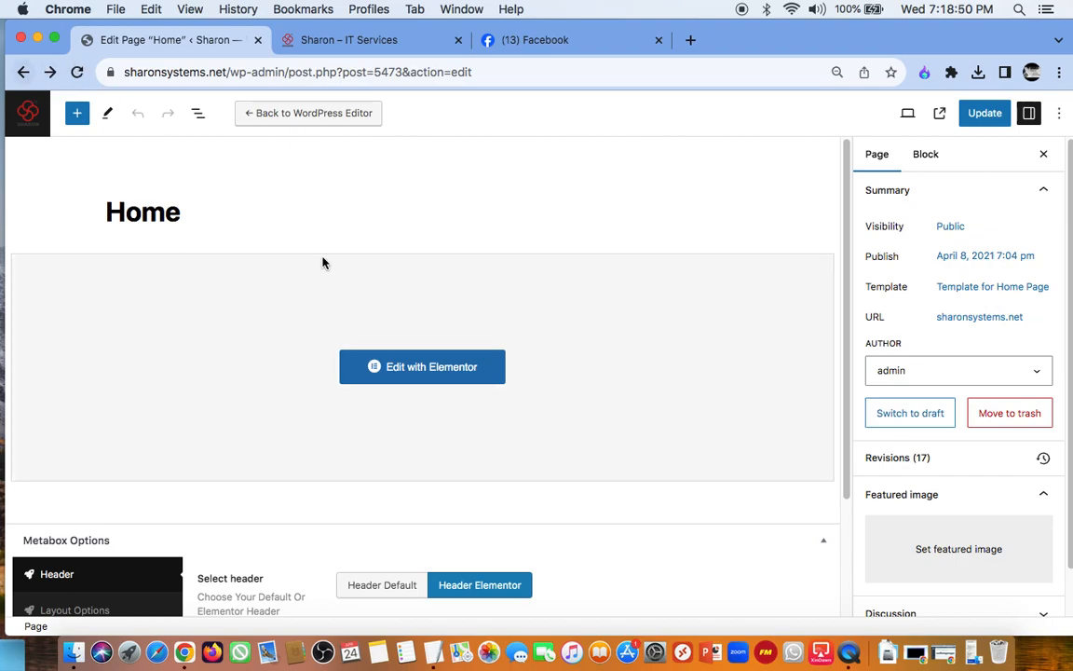
left_click(430, 376)
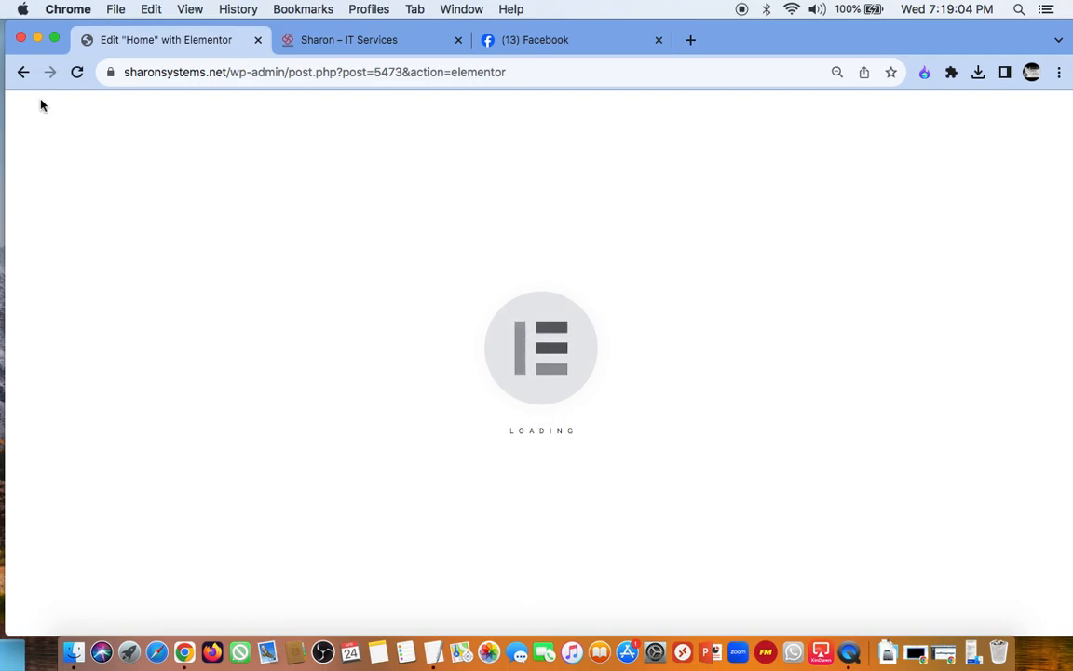
Step: Close the Facebook tab and open the Sharon site's home page for editing in Elementor from its own tab
left_click(659, 40)
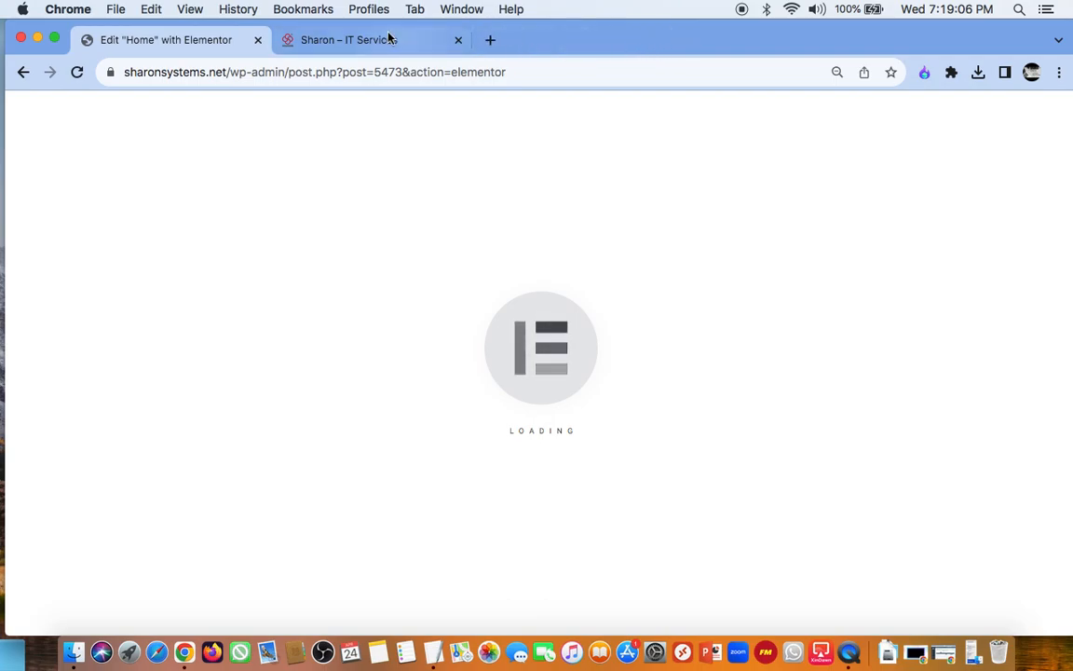
left_click(370, 39)
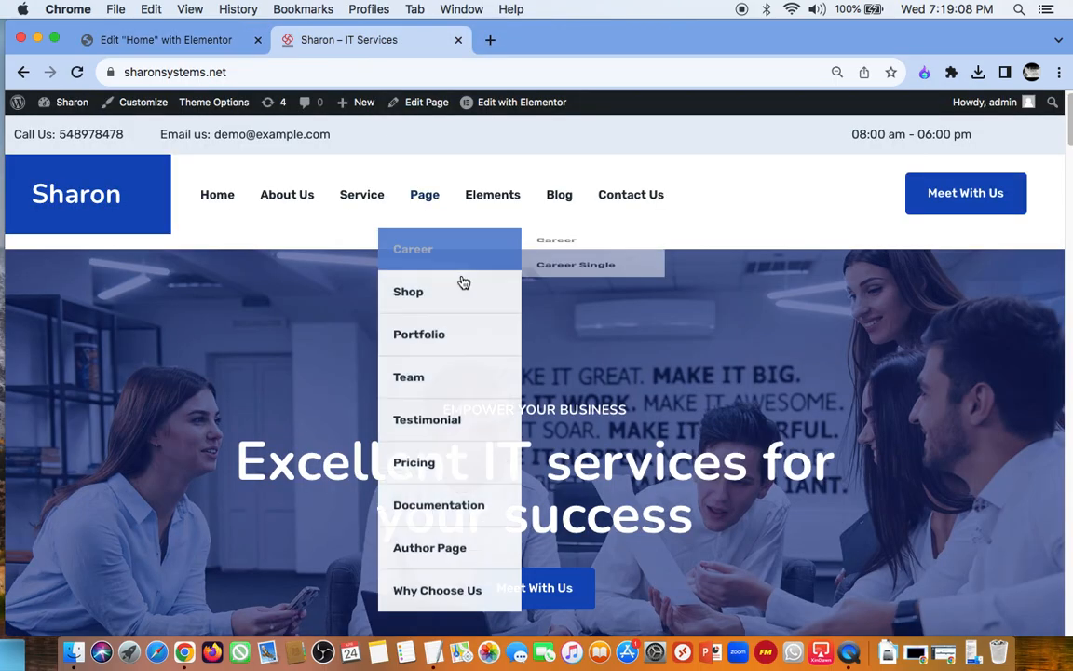
left_click(517, 102)
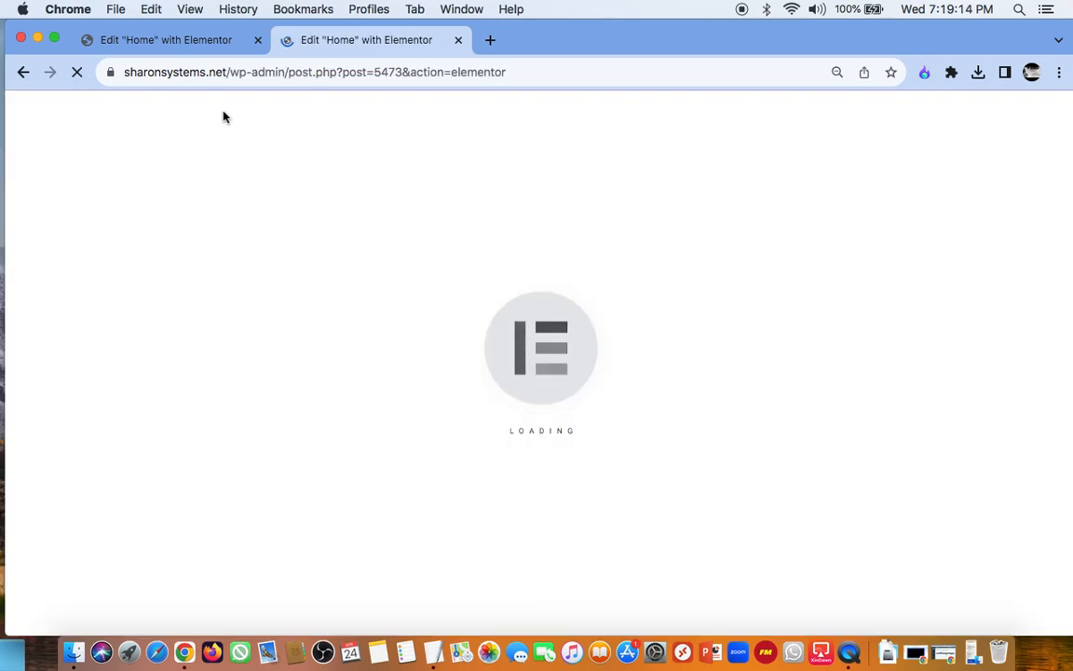
Step: Examine the loaded Home page and the available widgets, including the Pro, General and Restly Elements groups
left_click(164, 40)
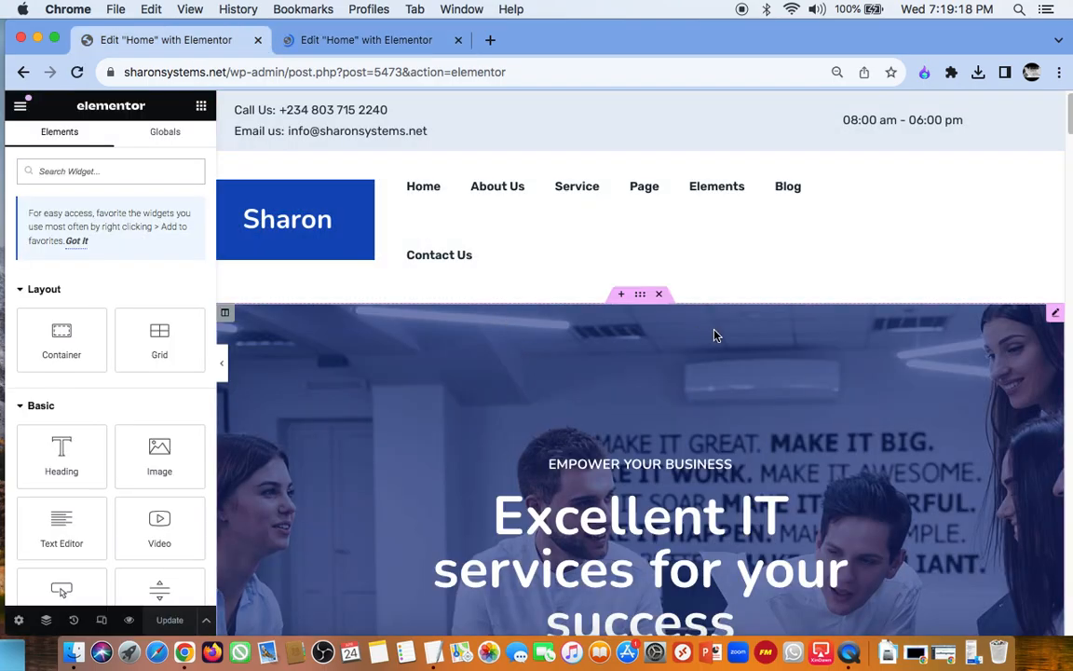
scroll(714, 336, "down", 1)
scroll(715, 336, "up", 1)
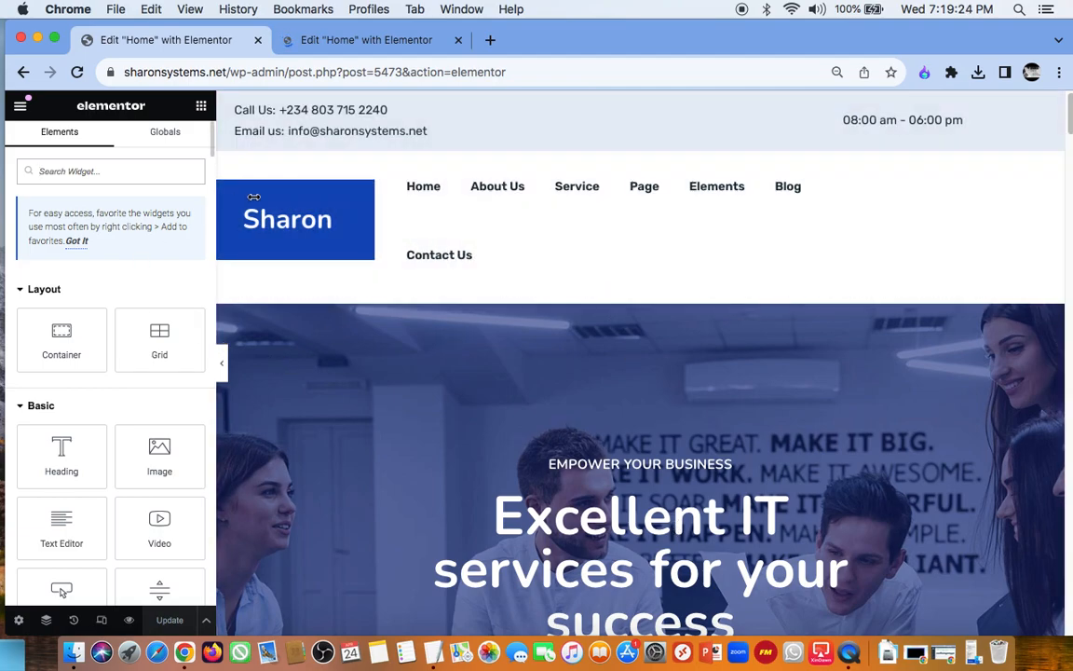
scroll(94, 284, "down", 10)
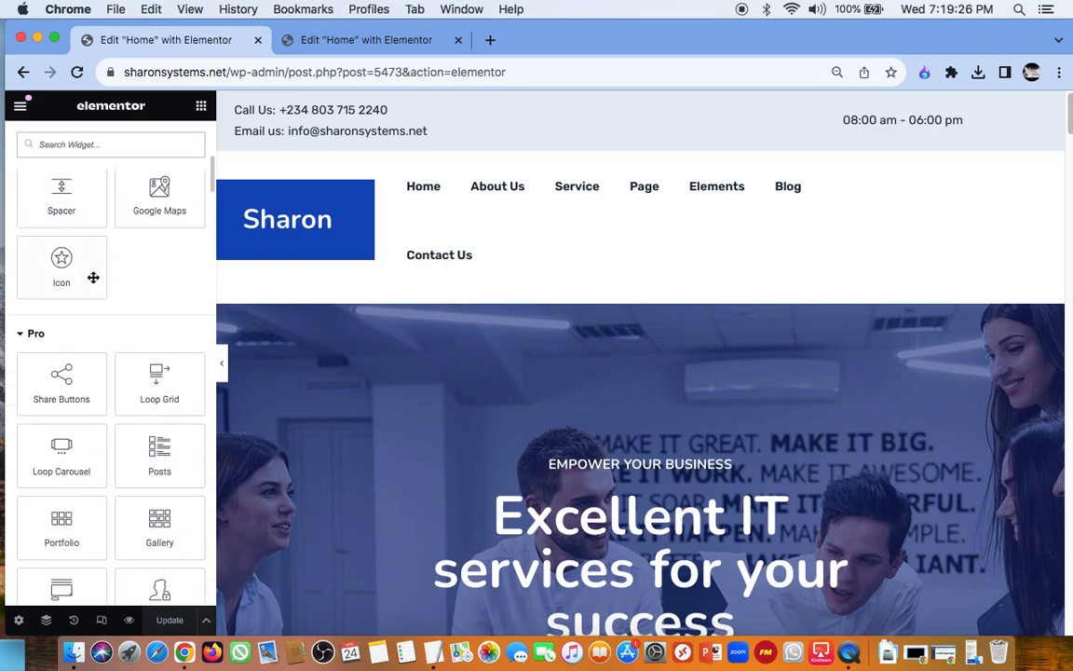
scroll(94, 276, "down", 15)
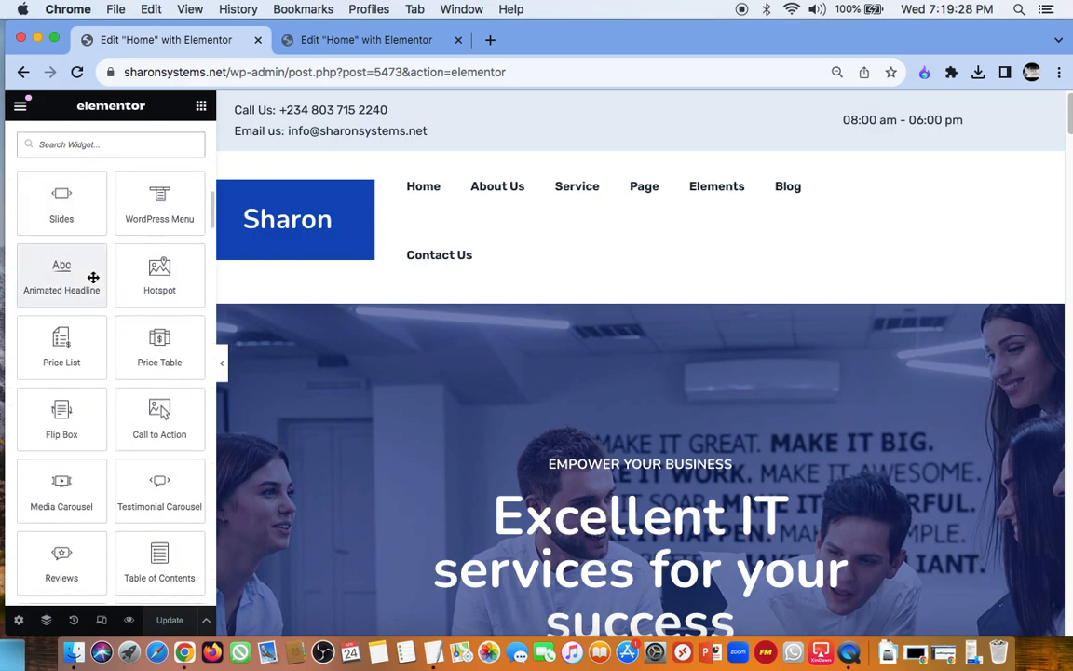
scroll(93, 277, "down", 10)
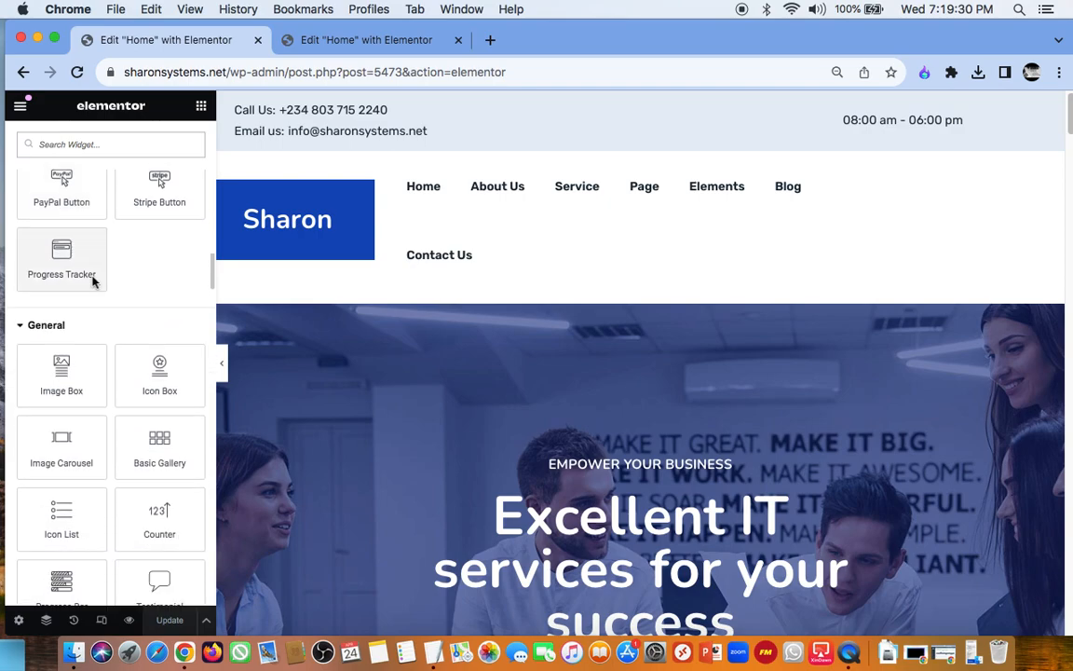
scroll(94, 283, "down", 15)
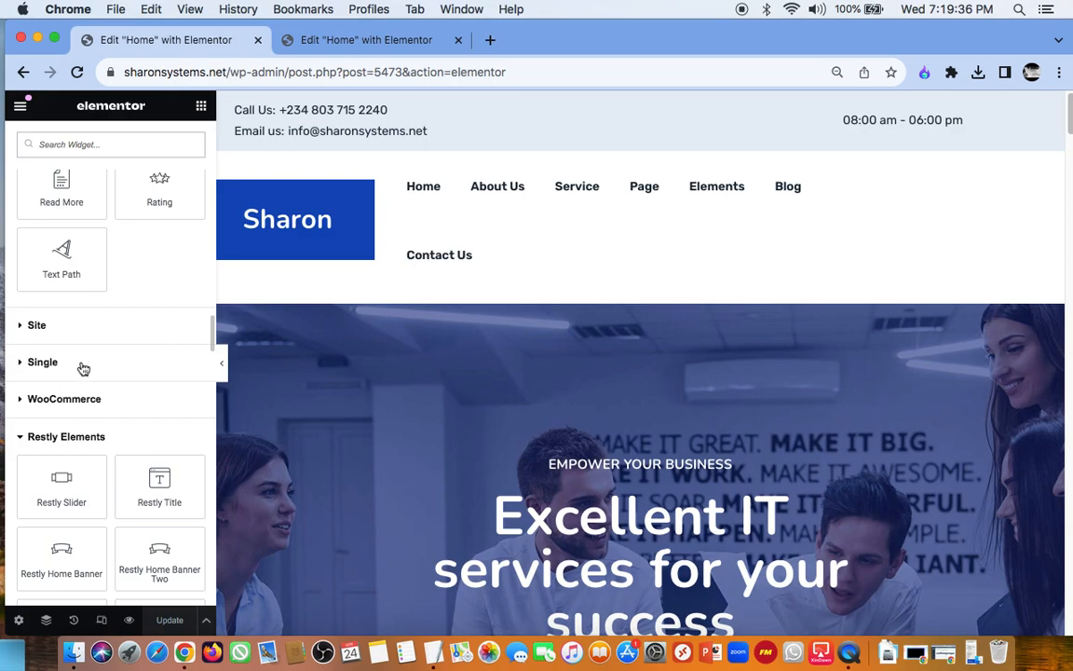
scroll(82, 363, "down", 5)
scroll(82, 364, "down", 10)
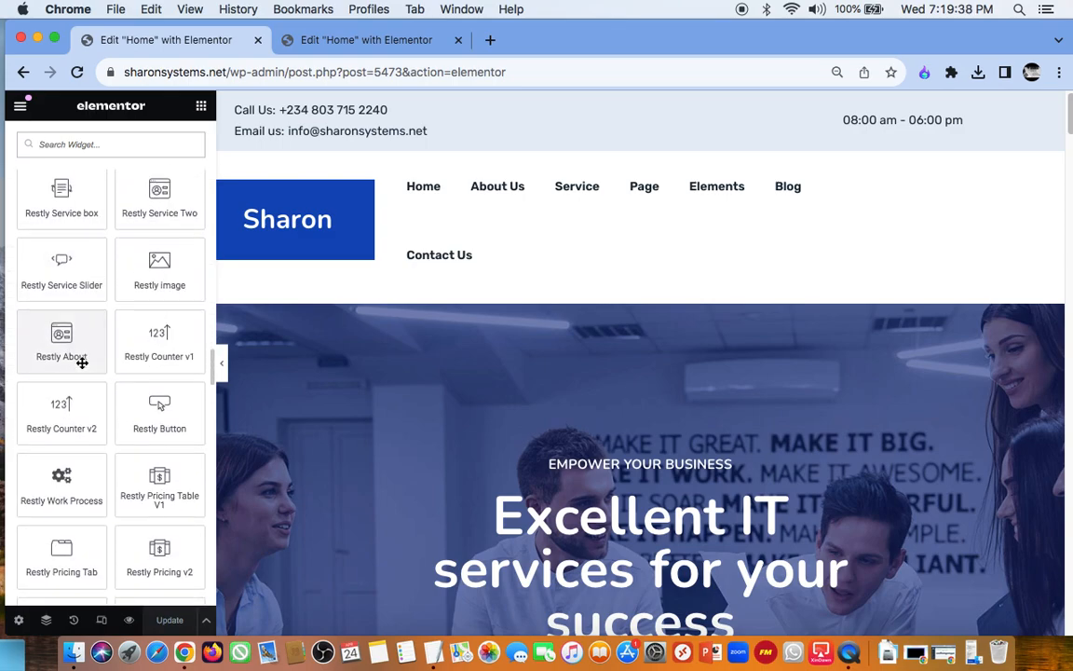
scroll(82, 363, "up", 10)
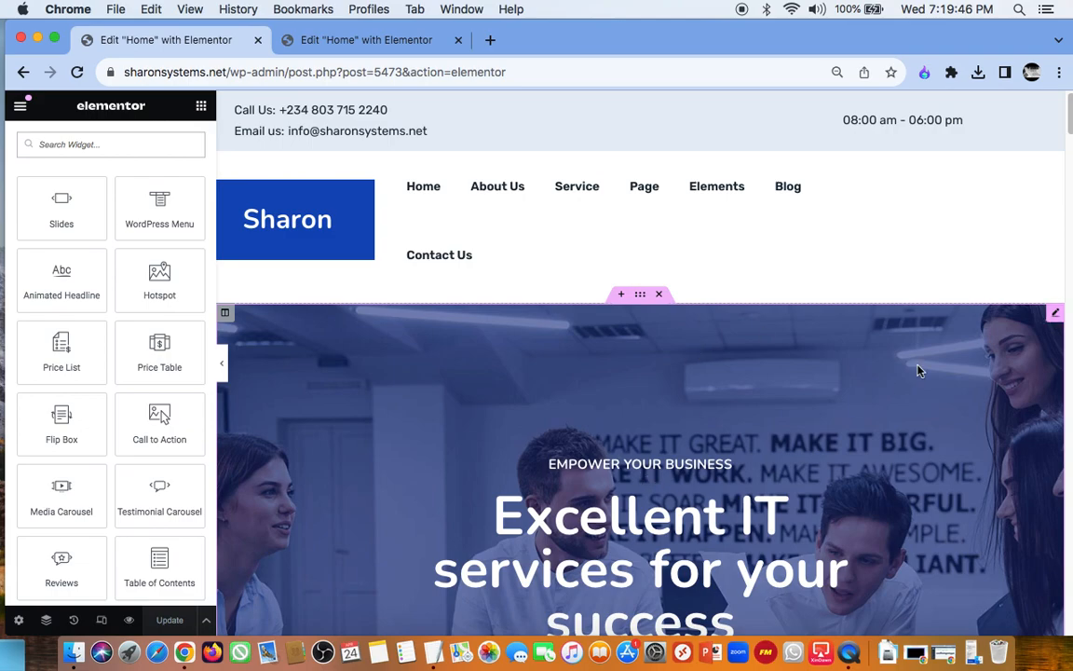
Step: Open the Restly Home Banner's content settings and try editing its small title
left_click(1055, 315)
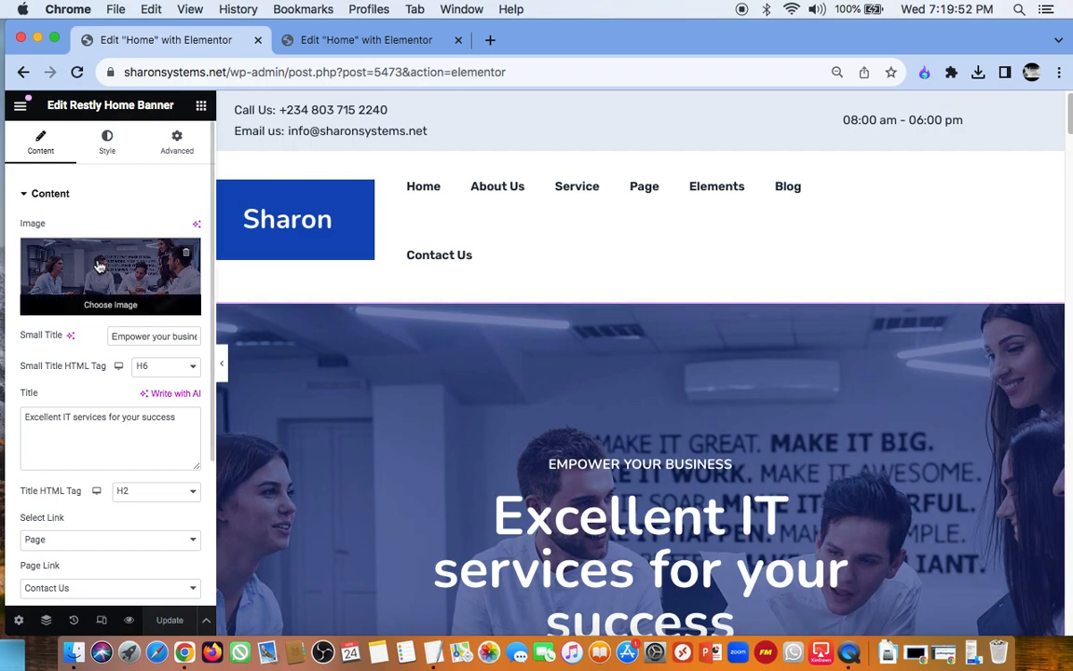
scroll(688, 221, "down", 4)
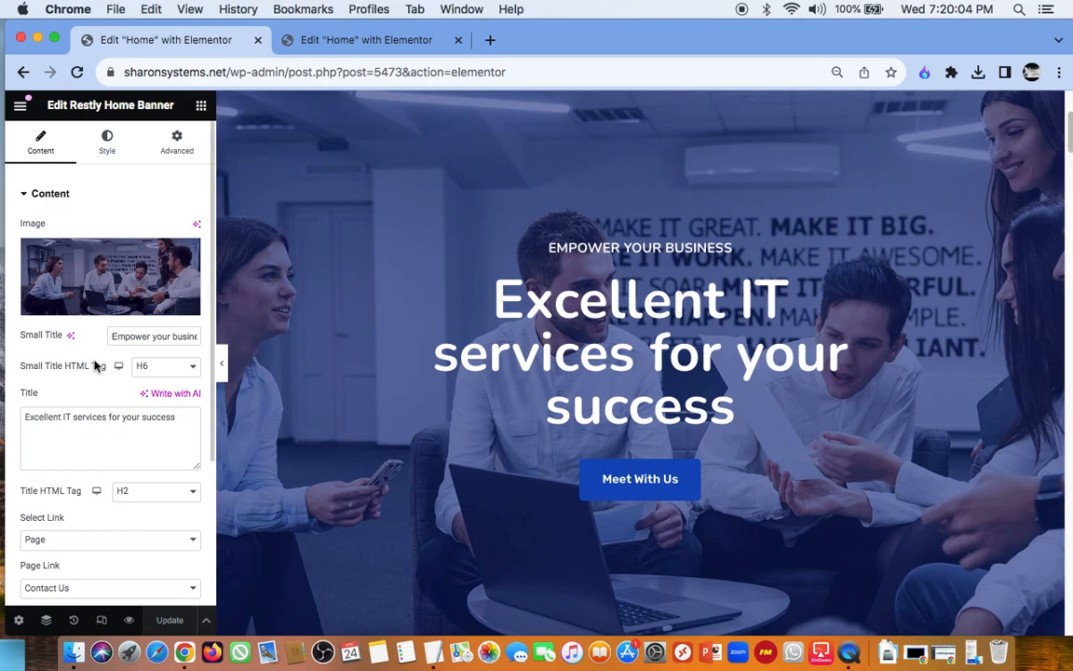
left_click(151, 336)
key("BackSpace")
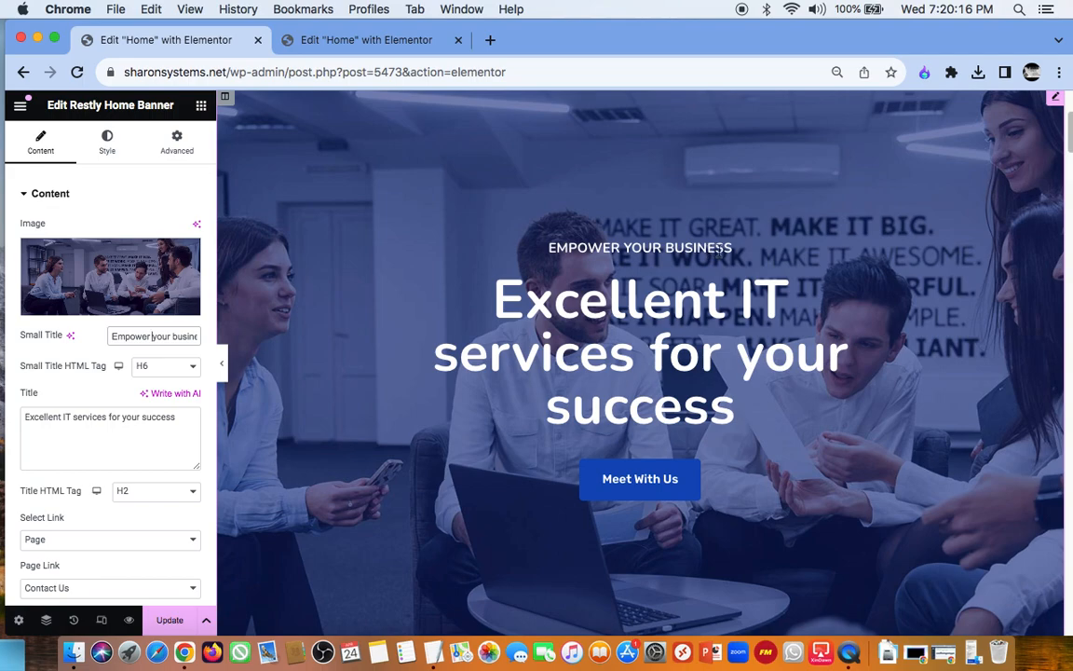
Step: Reload the Home page editor to discard the unsaved changes and the banner's accidental move into the services section
left_click_drag(694, 239, 964, 7)
left_click(996, 8)
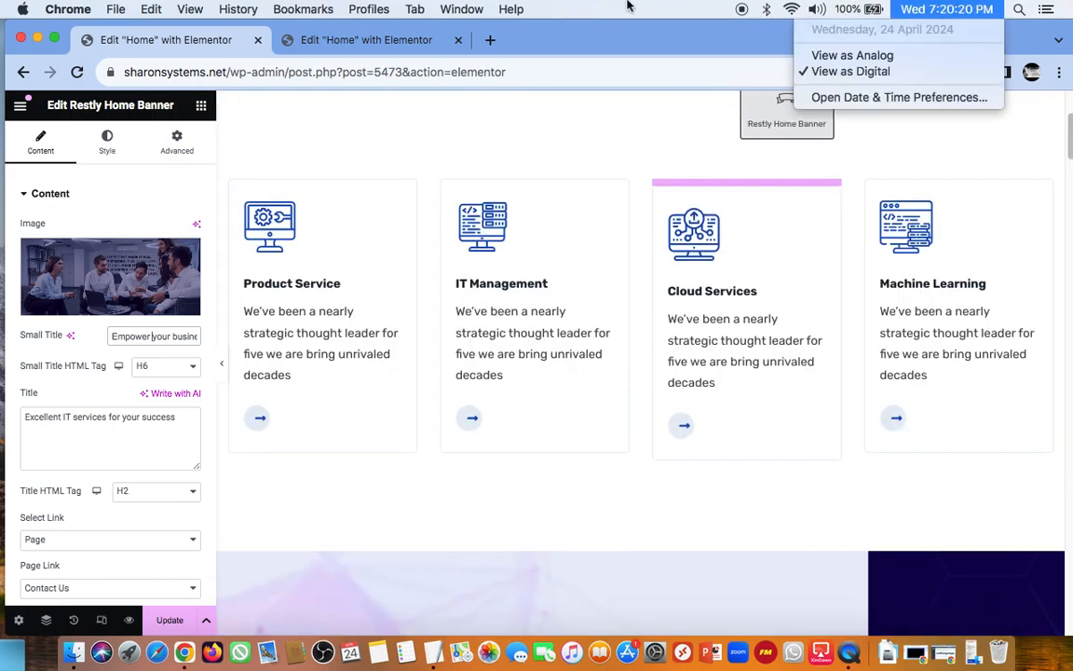
left_click(78, 72)
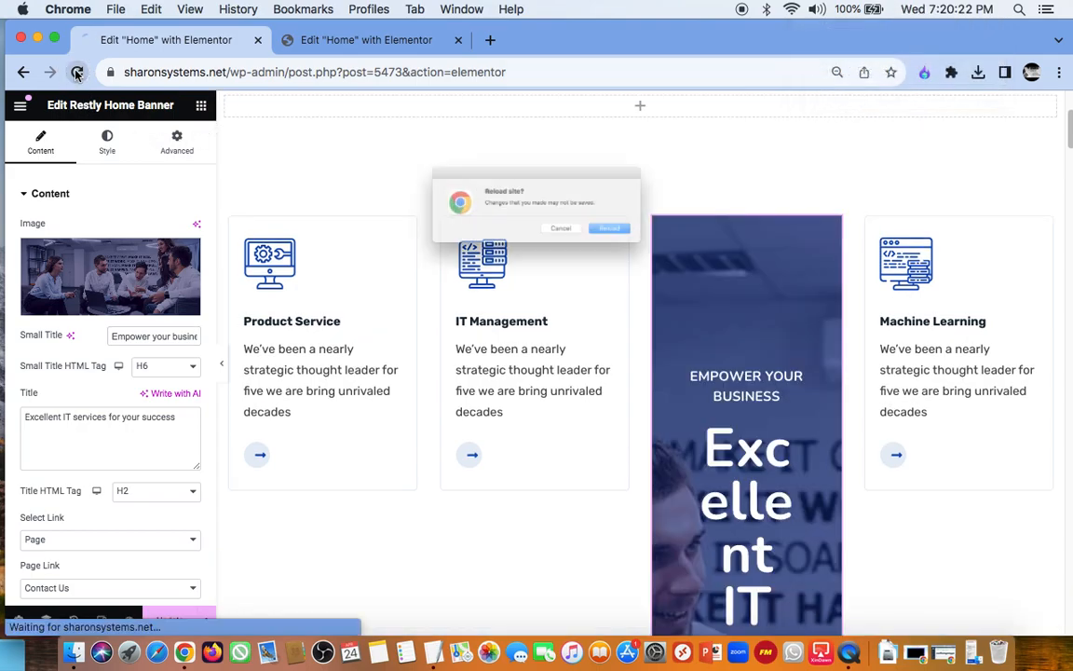
left_click(658, 245)
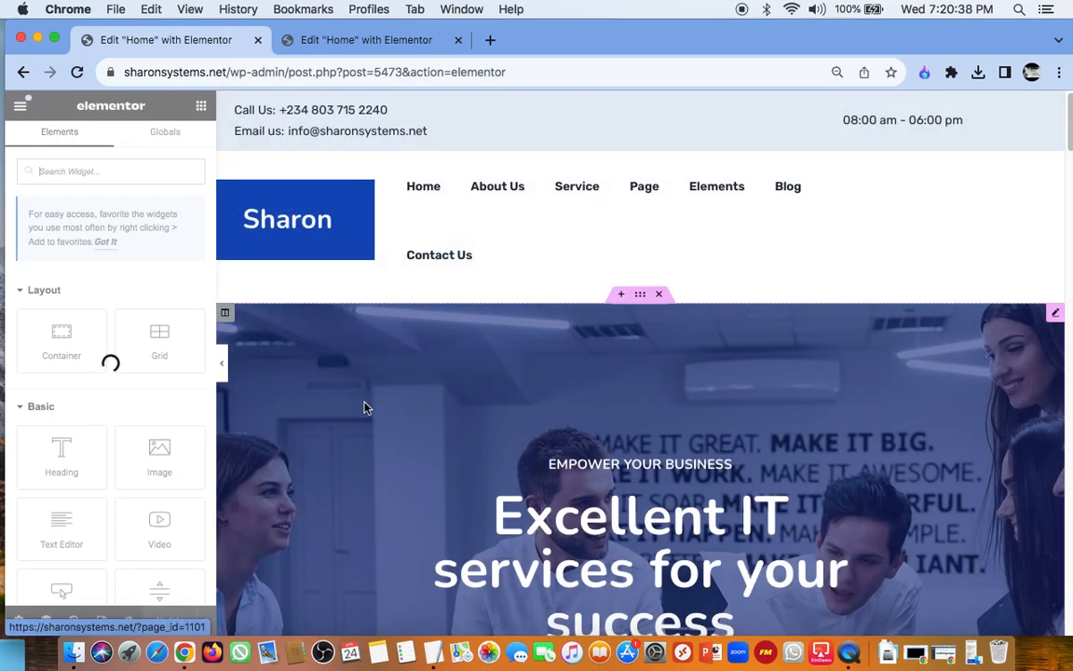
Step: Open the content settings of the Restly Home Banner below the header
left_click(1056, 317)
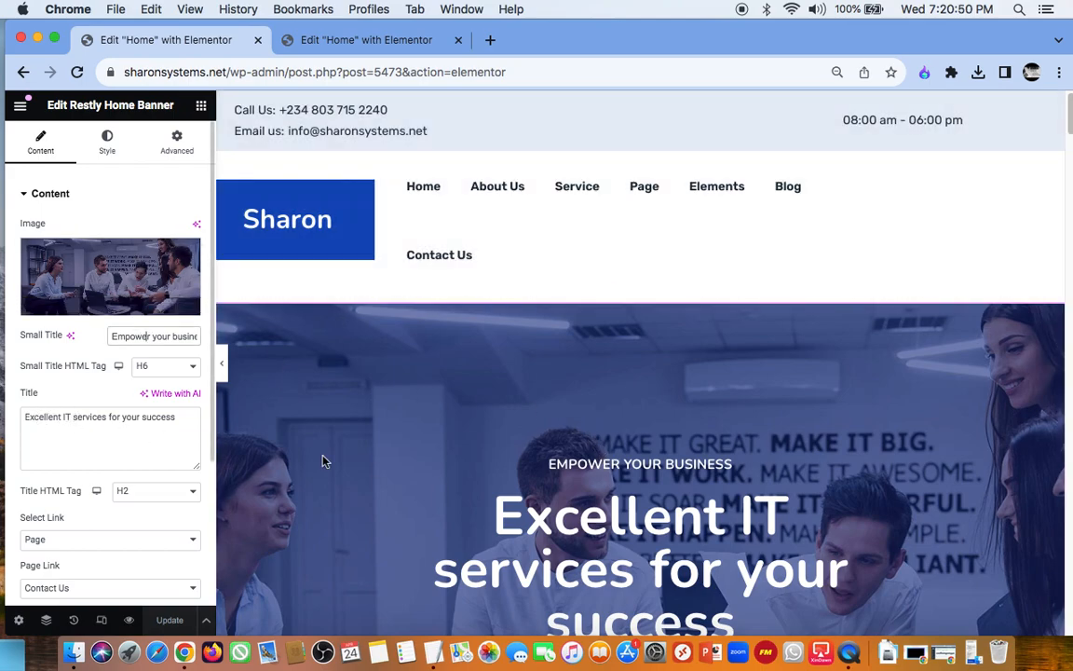
scroll(703, 401, "down", 2)
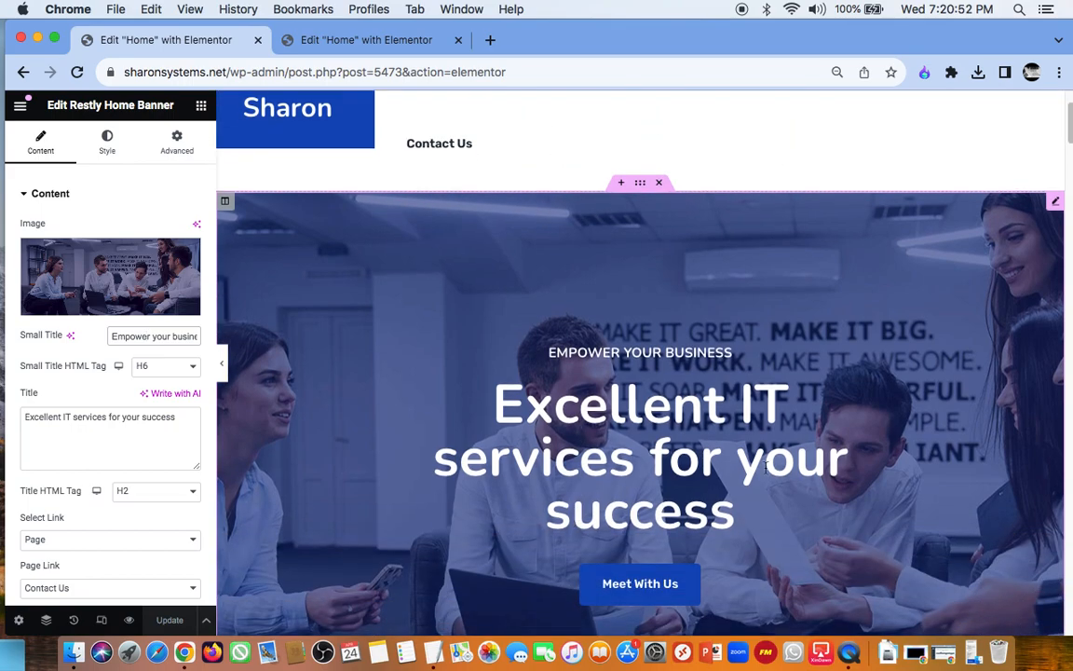
Step: Try appending "nn" to the banner title "Excellent IT services for your success" and remove it again
left_click(182, 419)
type("nn")
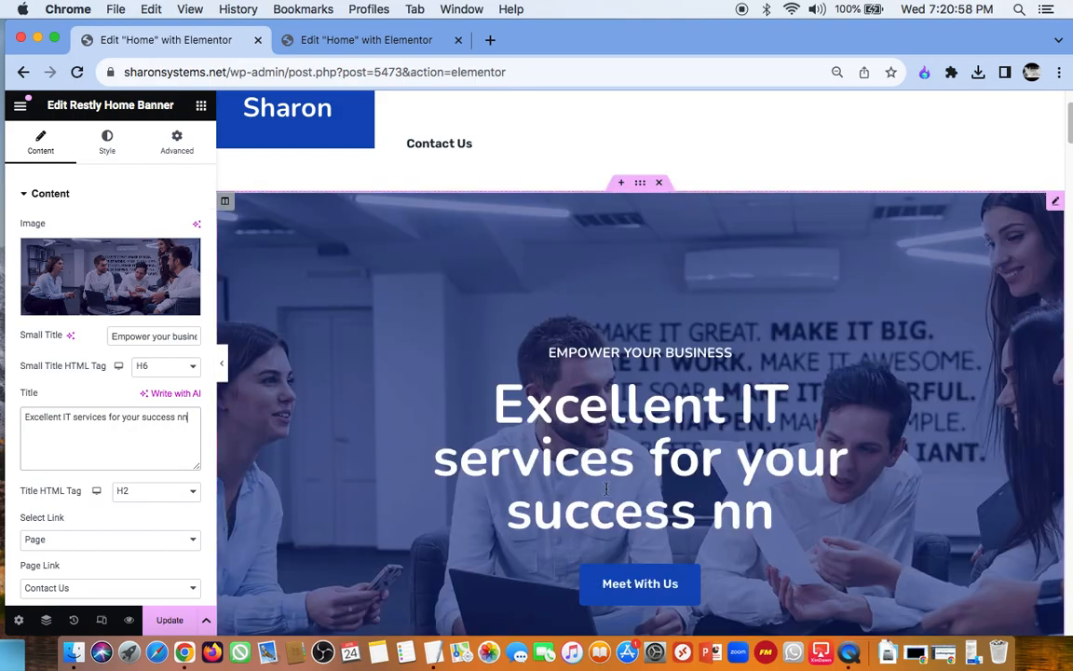
key("BackSpace")
key("BackSpace")
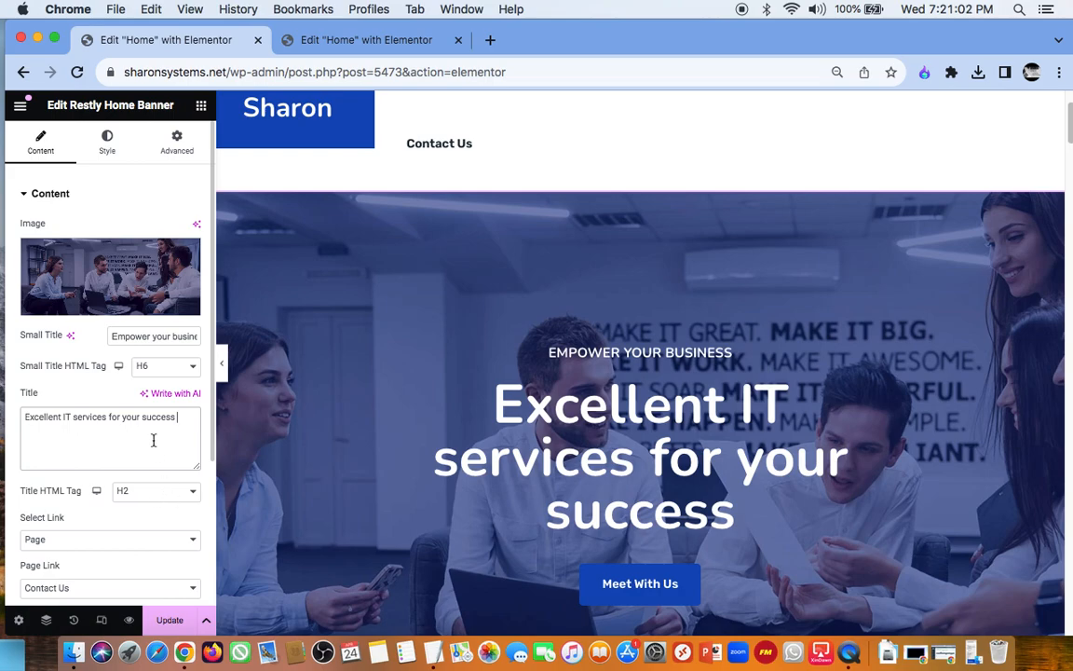
Step: Set the home banner's button text to "Contact Us"
scroll(153, 441, "down", 4)
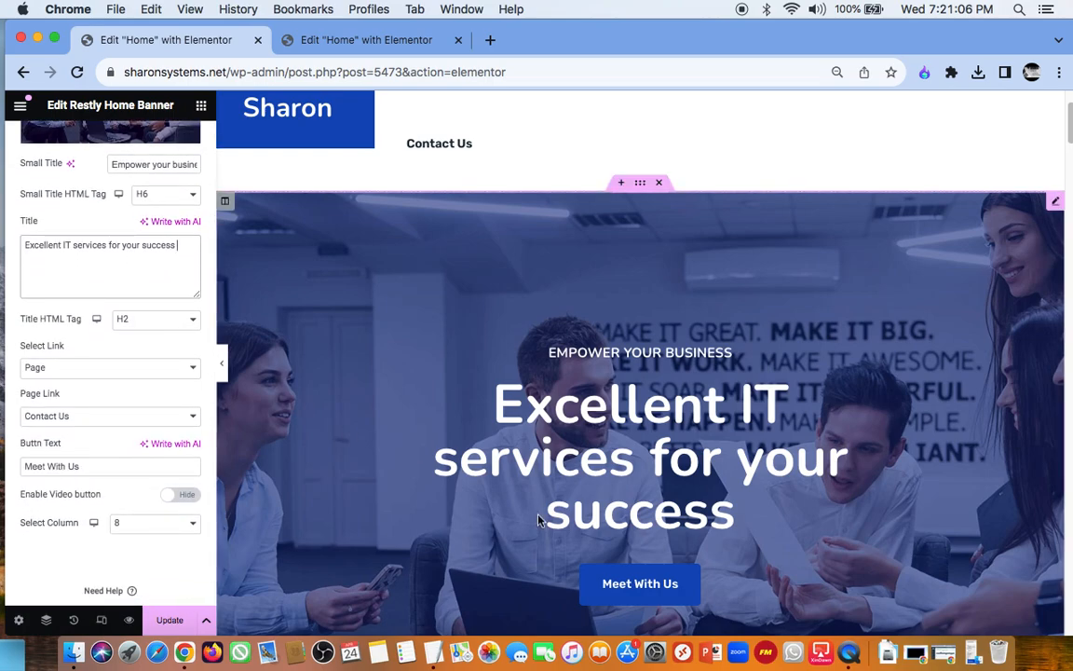
left_click(89, 466)
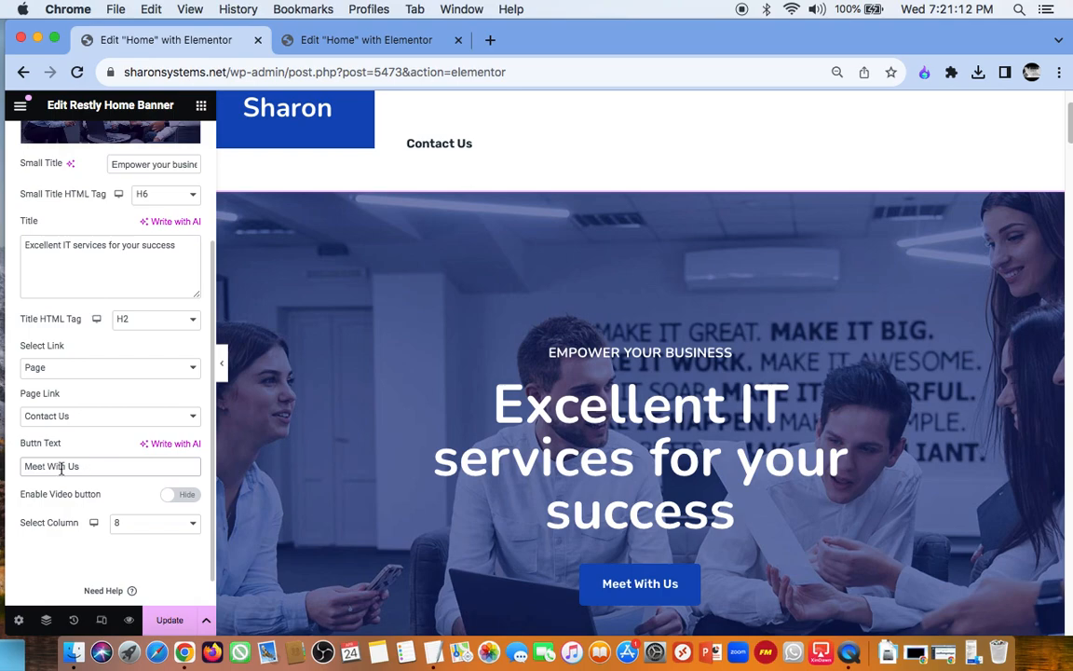
left_click(65, 465)
key("BackSpace")
key("BackSpace")
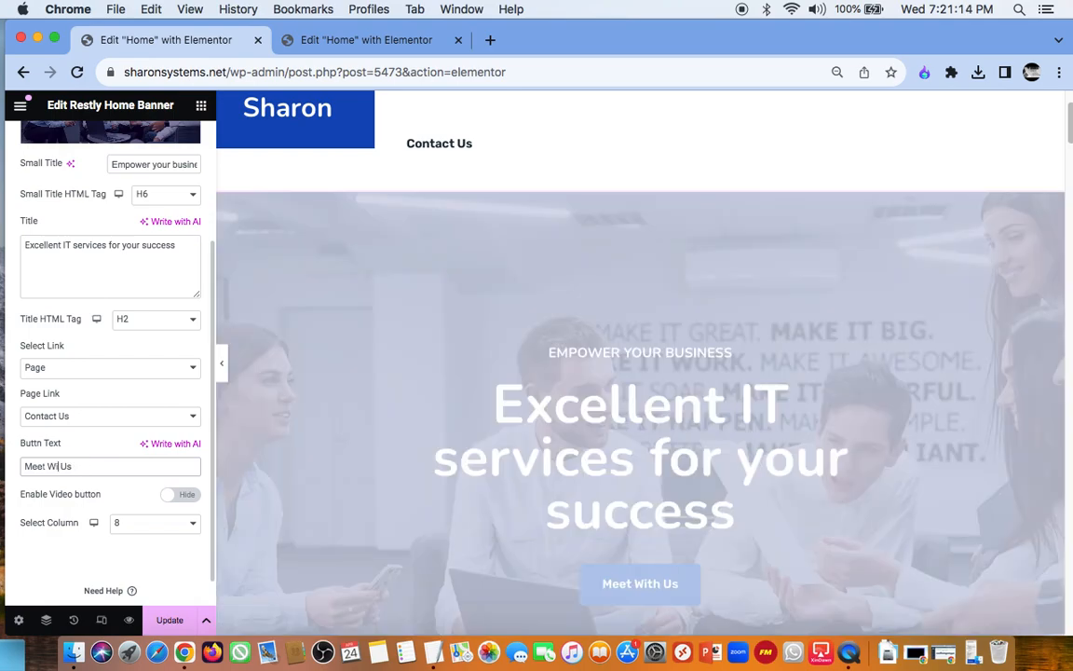
key("BackSpace")
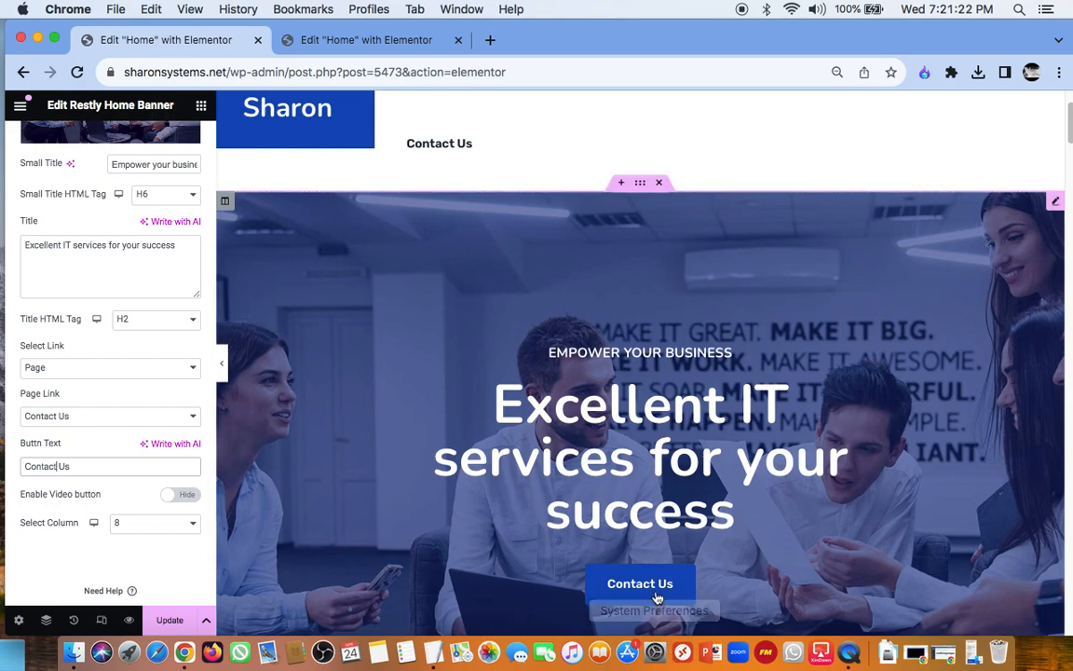
Step: Try showing the home banner's video button and hide it again
scroll(138, 472, "down", 1)
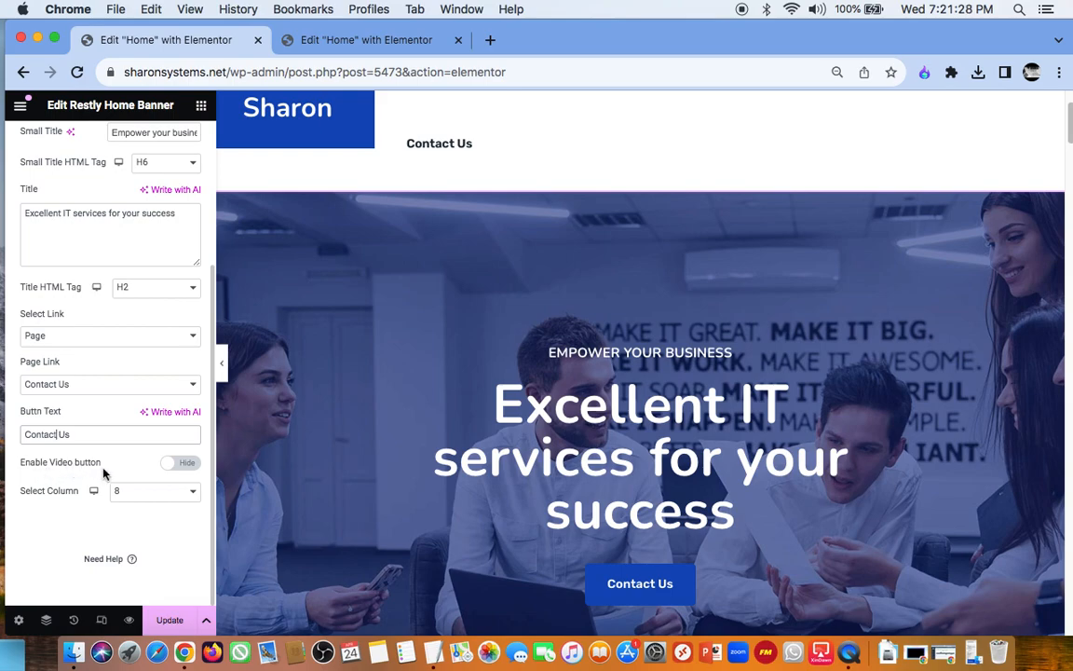
left_click(186, 463)
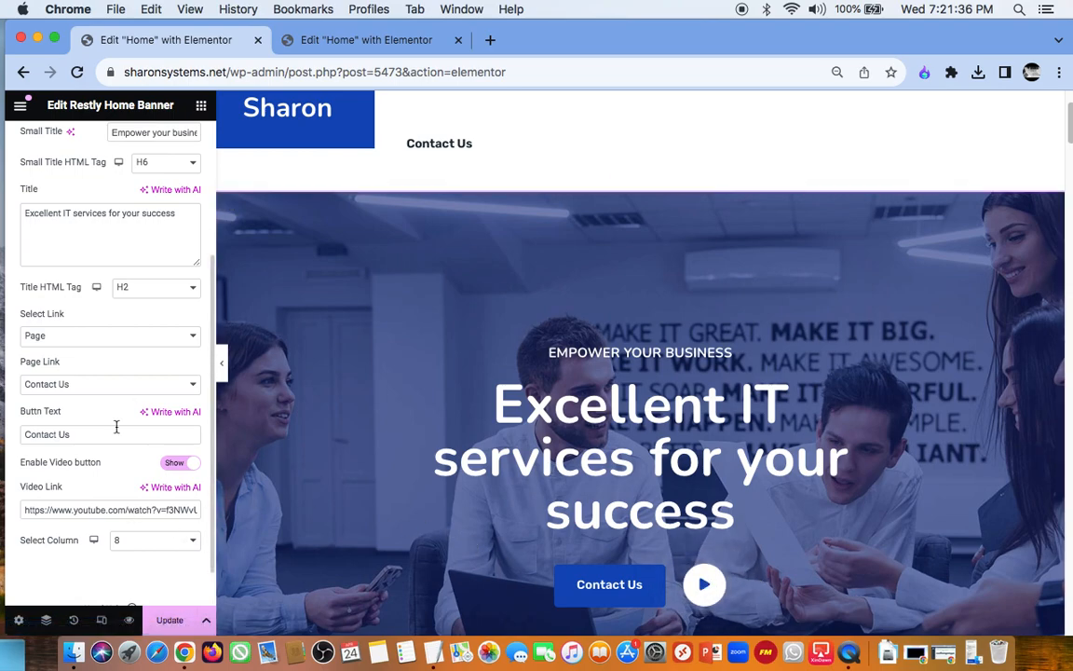
left_click(179, 463)
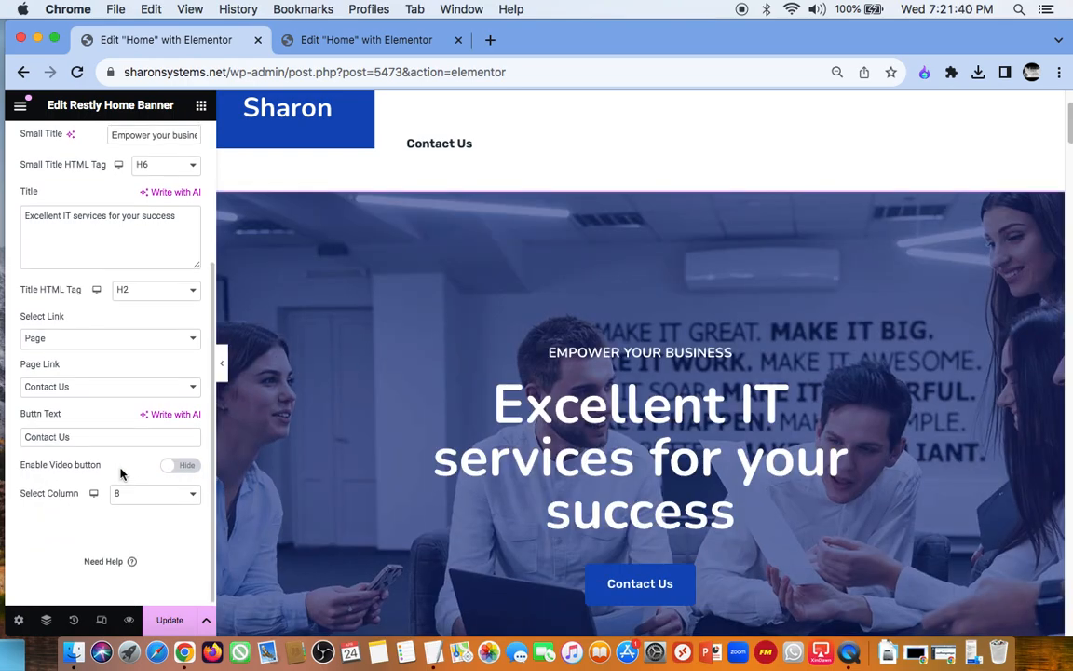
Step: Examine the Home page's service sections and open the Data Center service box's settings
scroll(479, 440, "down", 5)
scroll(480, 443, "down", 3)
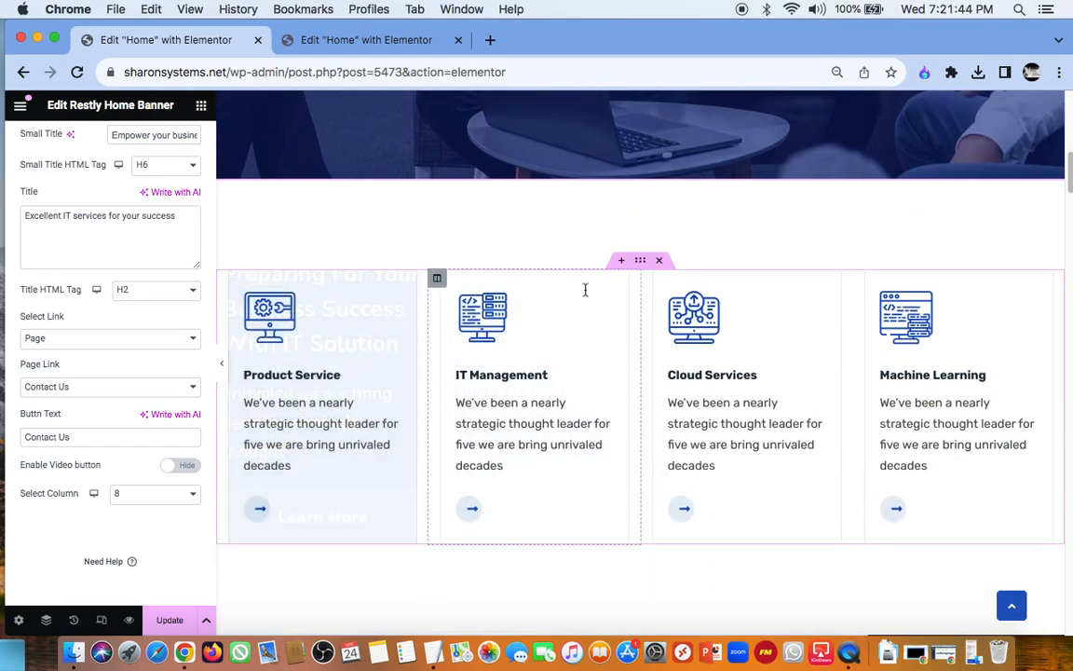
scroll(945, 422, "down", 2)
scroll(946, 422, "down", 4)
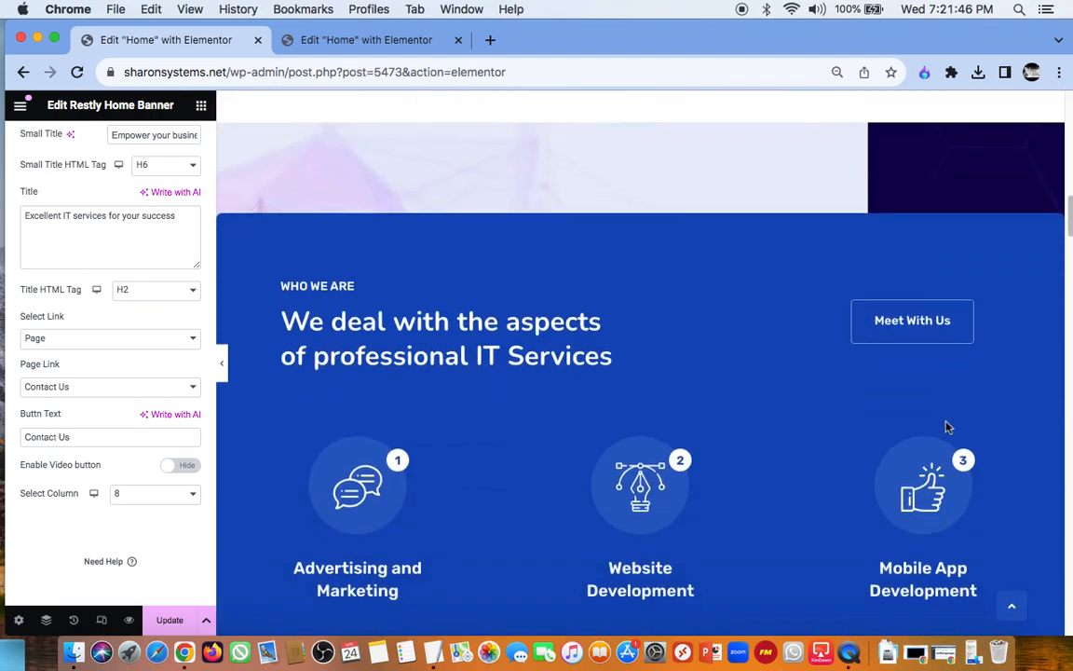
scroll(796, 435, "down", 6)
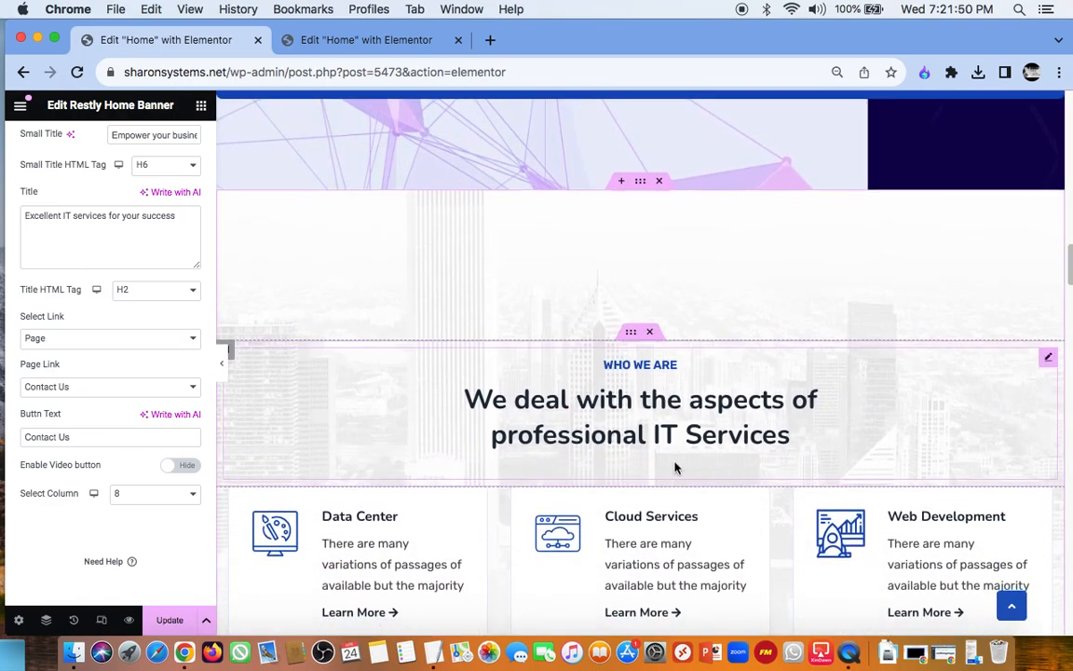
scroll(675, 467, "down", 3)
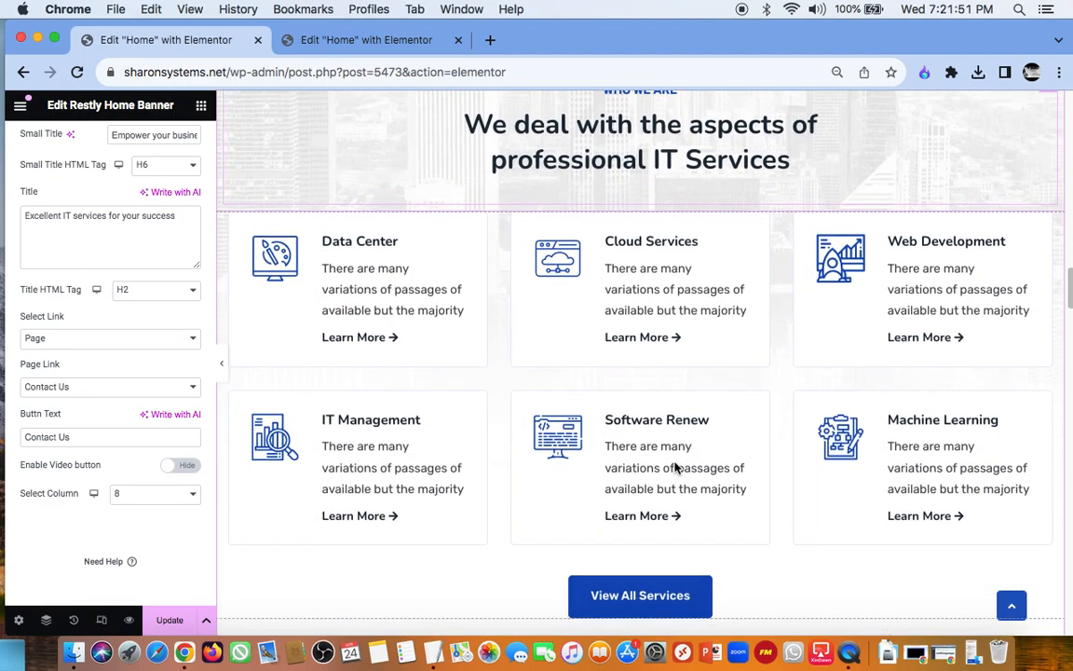
left_click(401, 300)
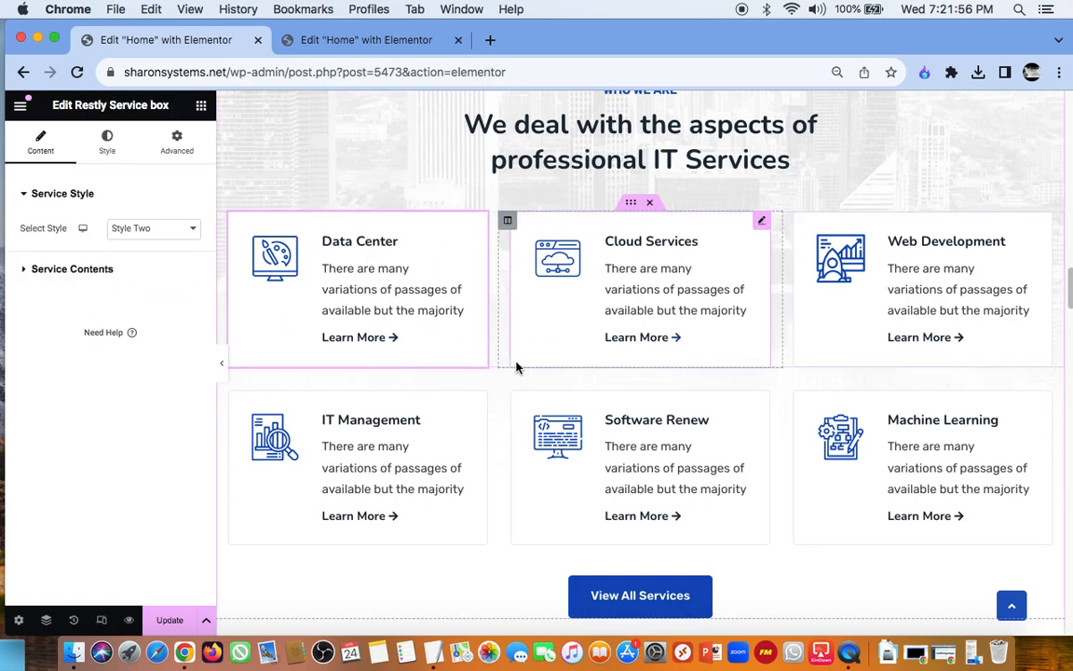
Step: Examine the pricing, gallery and news sections of the Home page and the gallery's Restly Portfolio settings
scroll(733, 398, "down", 5)
scroll(733, 397, "down", 3)
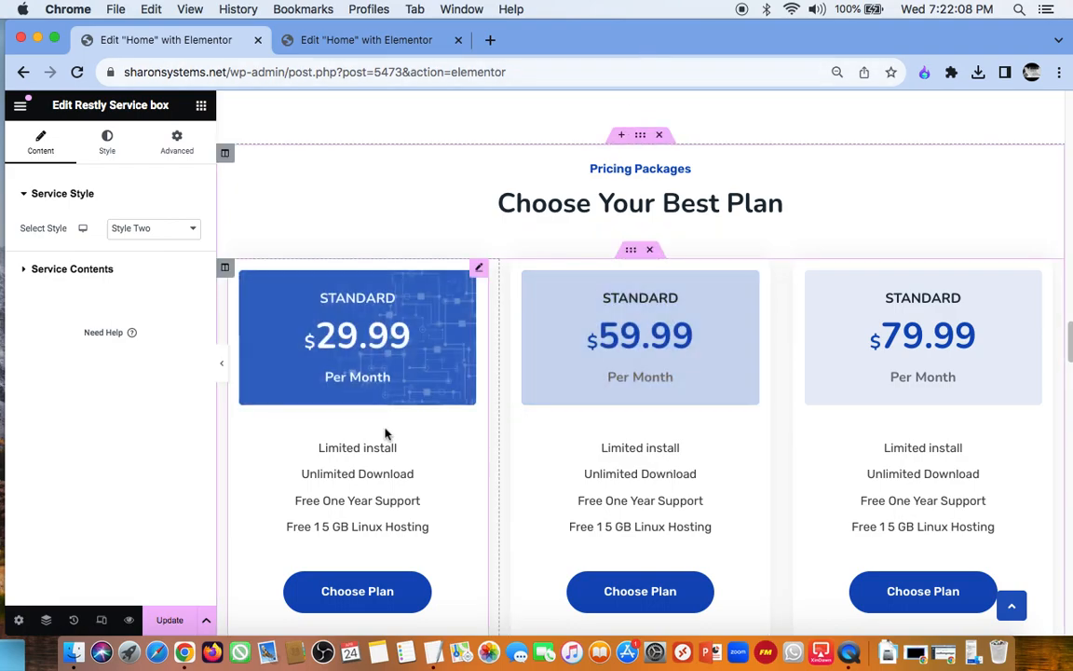
scroll(391, 382, "down", 3)
scroll(404, 403, "down", 10)
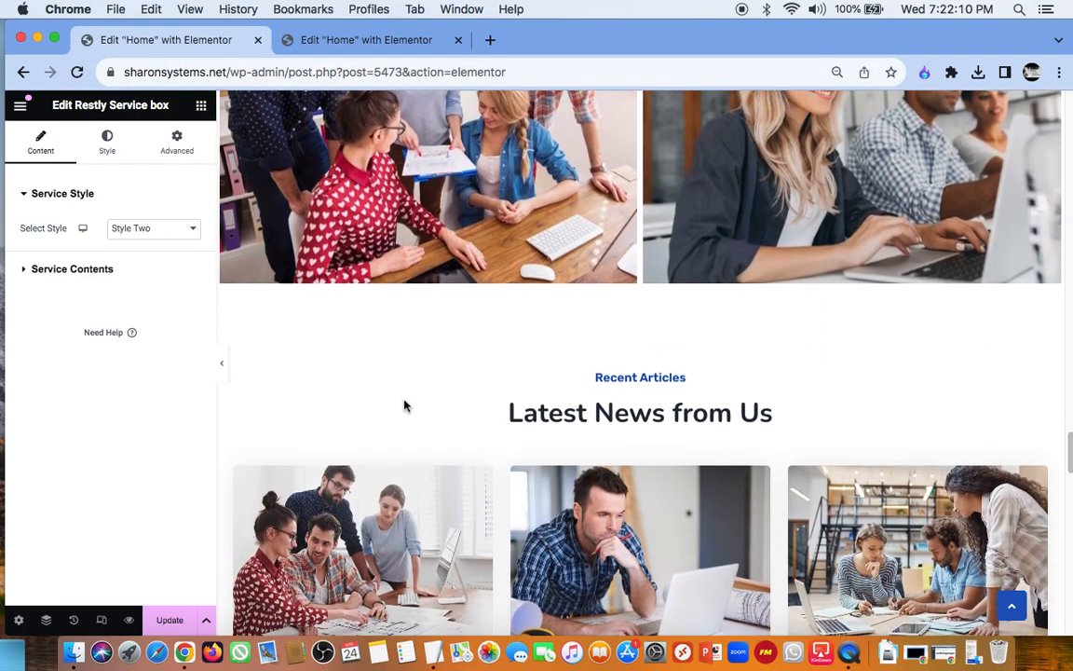
scroll(404, 404, "up", 5)
left_click(407, 281)
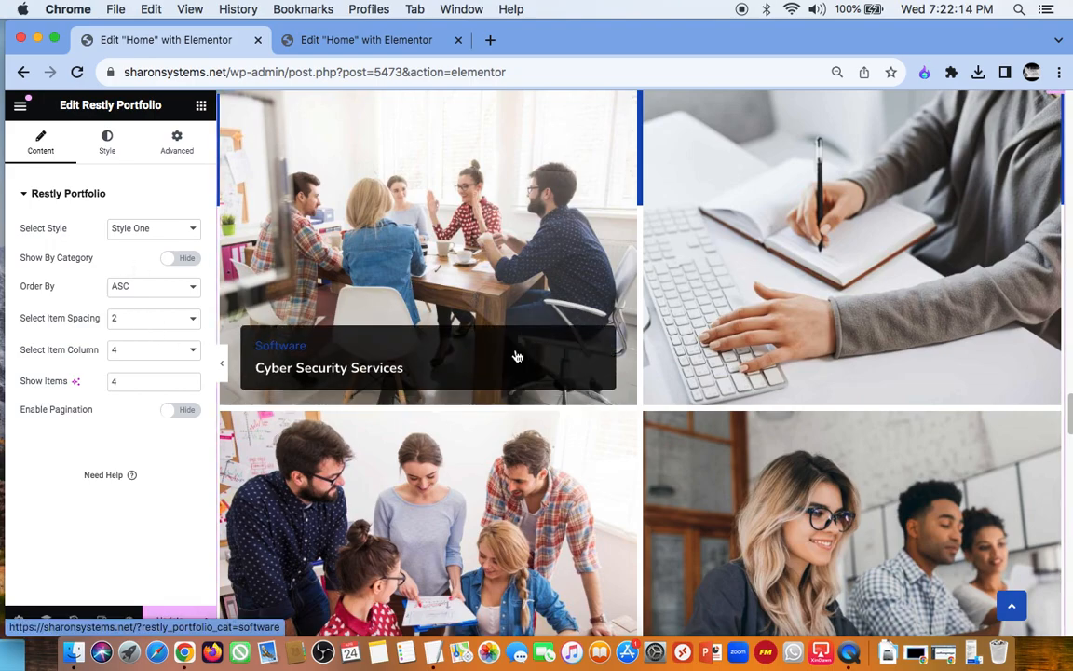
scroll(571, 253, "up", 3)
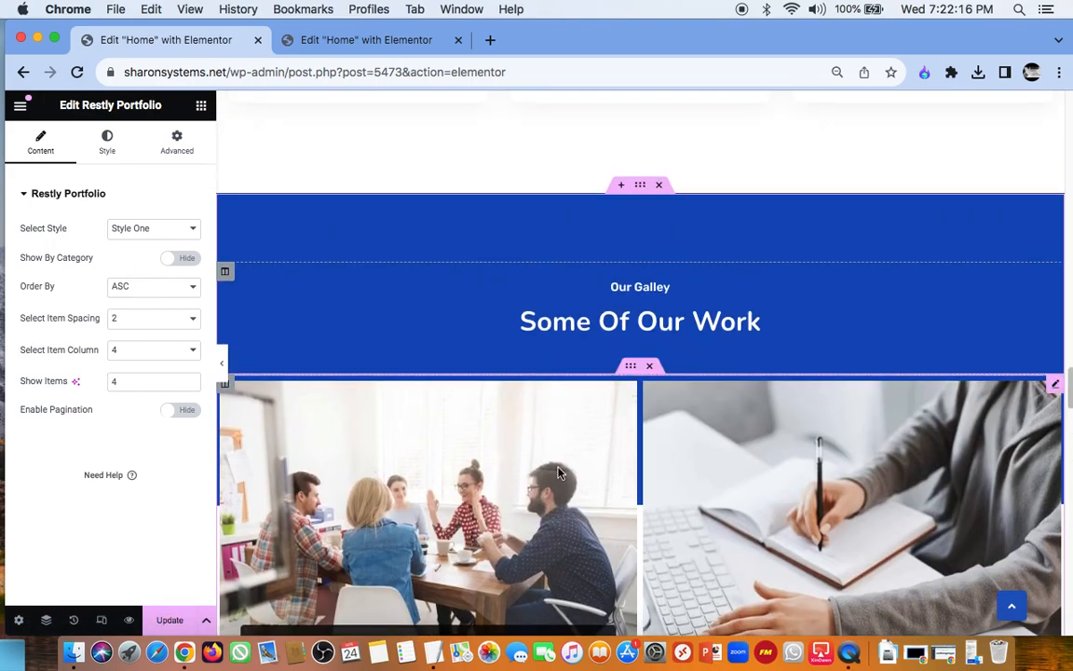
scroll(902, 438, "down", 10)
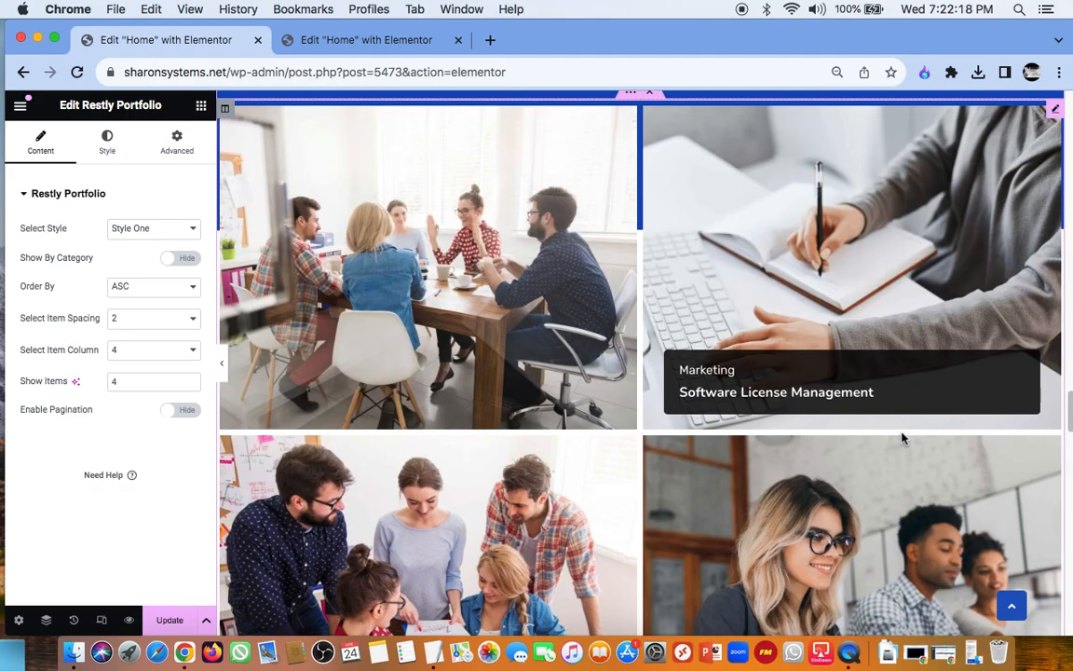
Step: Switch from the Home page to editing its footer, discarding the unsaved page changes
scroll(902, 438, "down", 15)
scroll(901, 438, "up", 2)
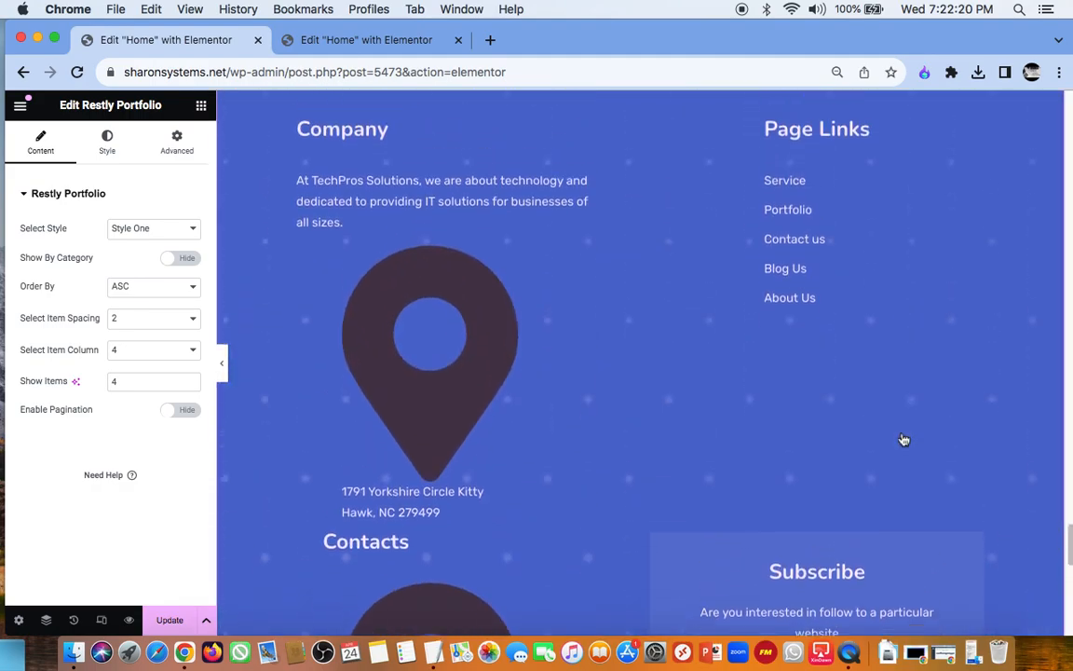
left_click(608, 361)
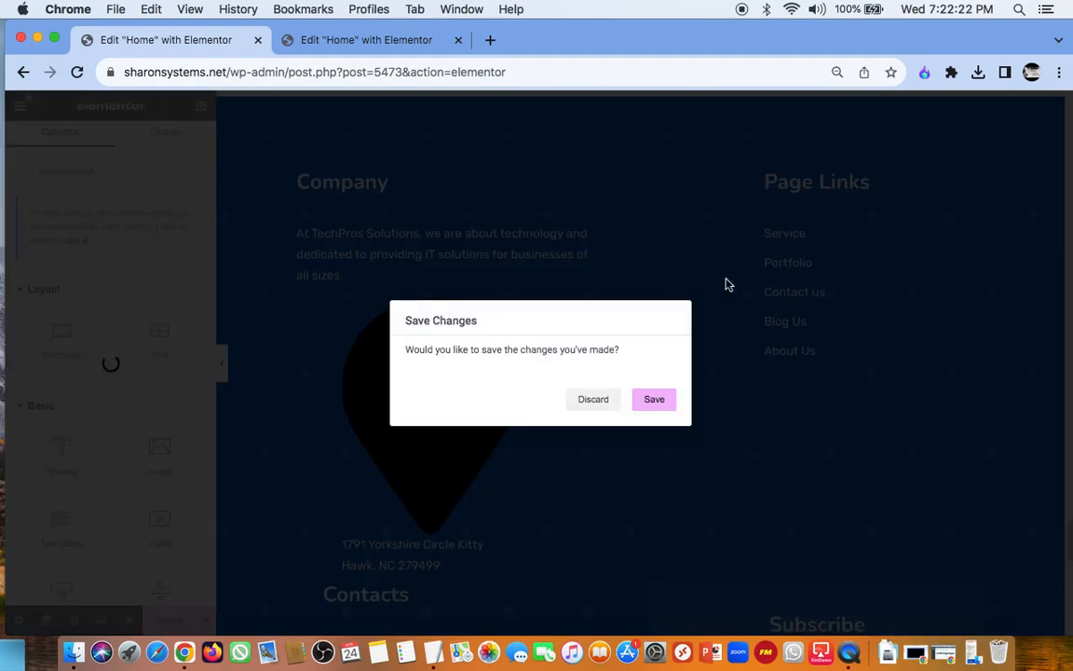
left_click(596, 402)
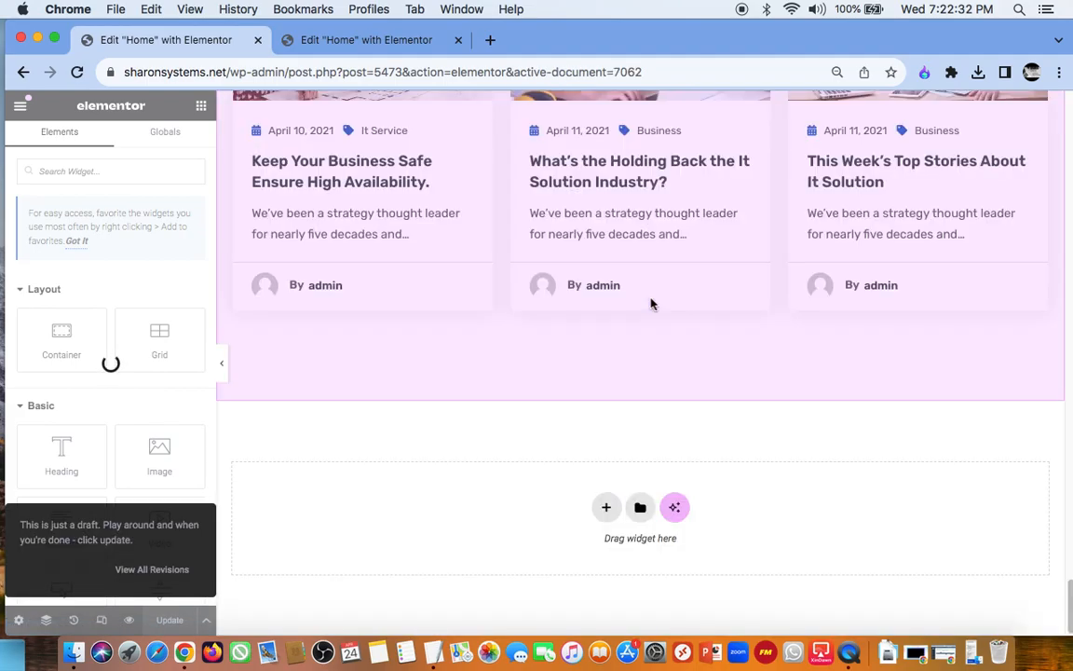
Step: Open the Restly Footer one widget's settings and examine its Company Info title and description
scroll(652, 302, "up", 5)
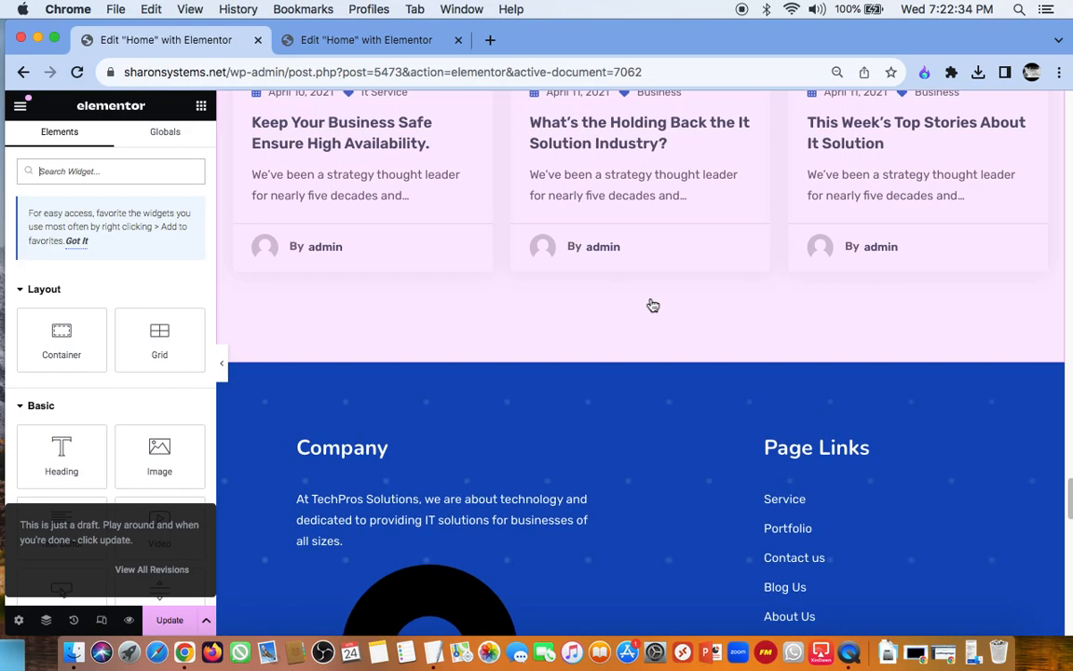
scroll(678, 402, "down", 2)
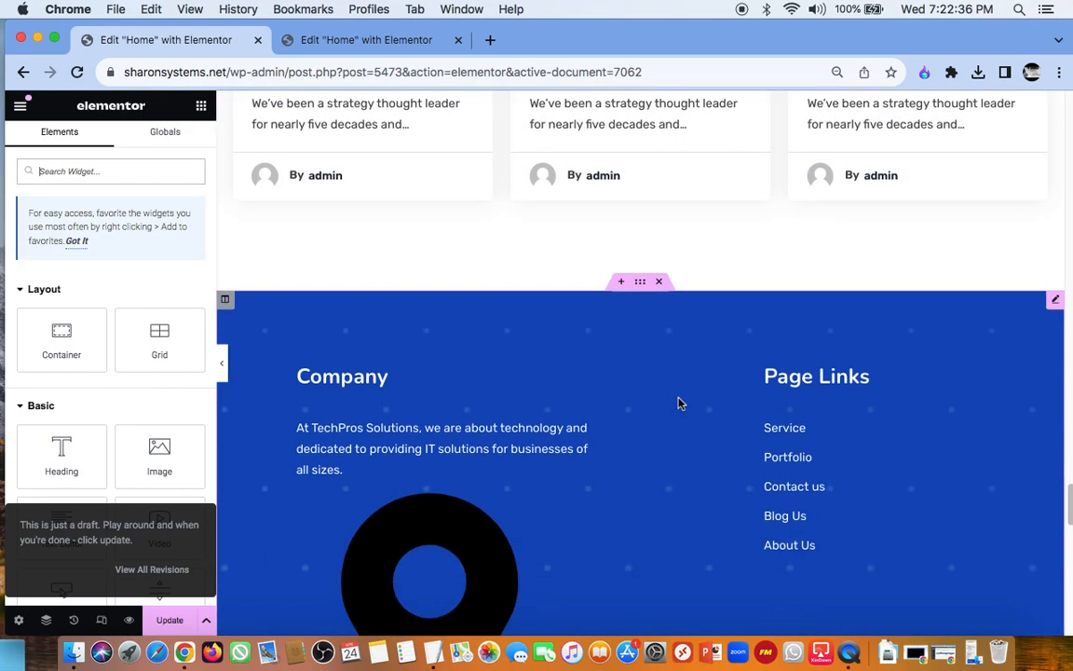
left_click(1056, 300)
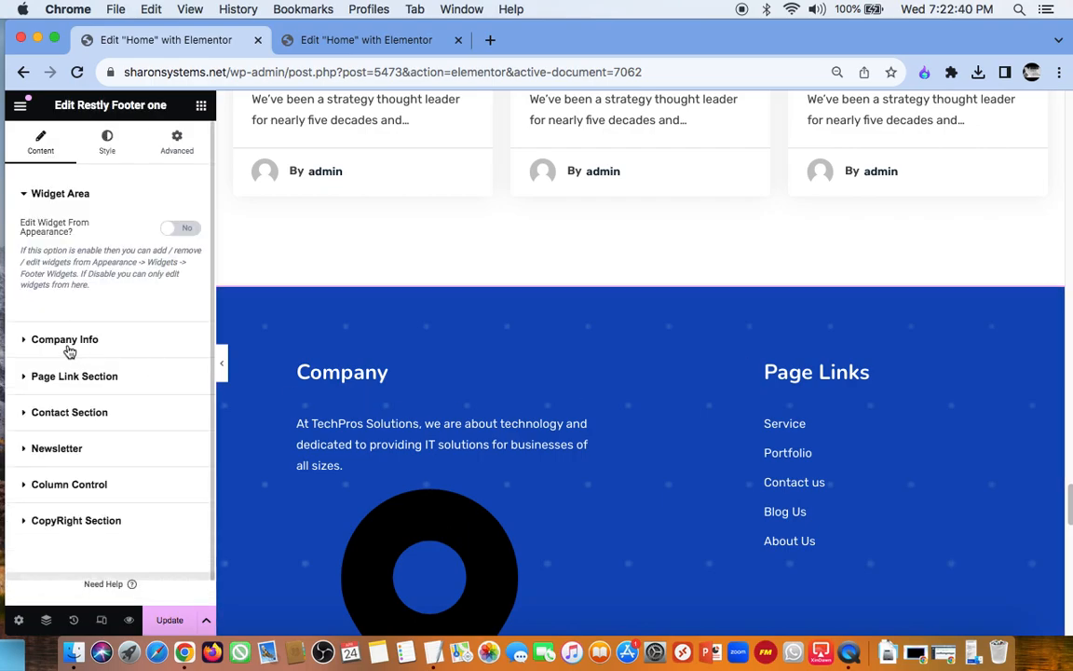
scroll(403, 427, "down", 1)
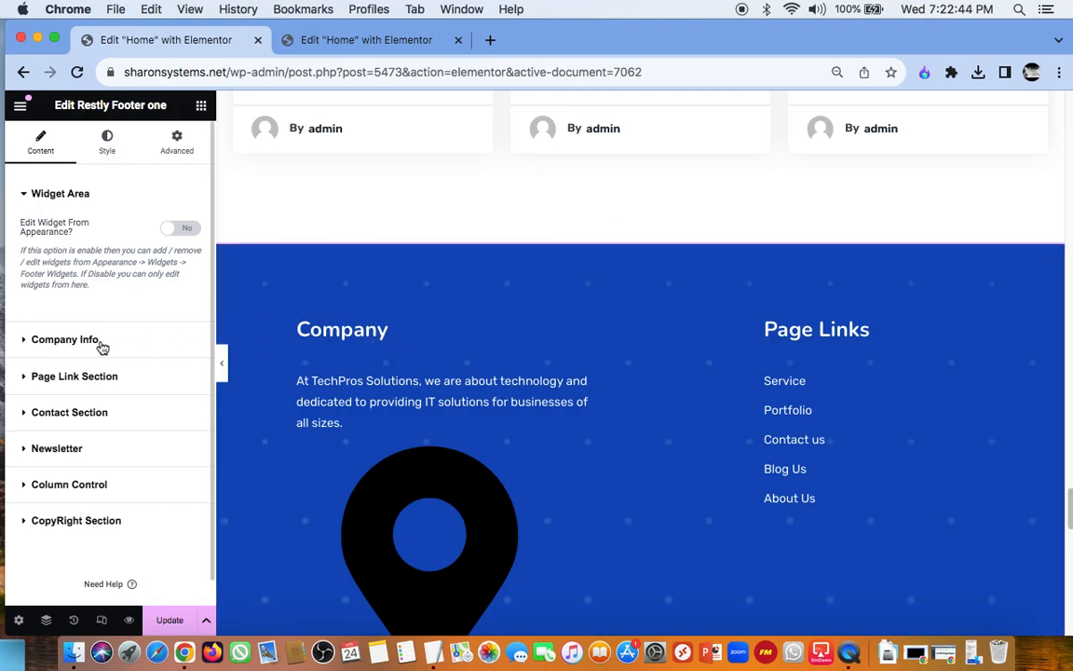
left_click(101, 348)
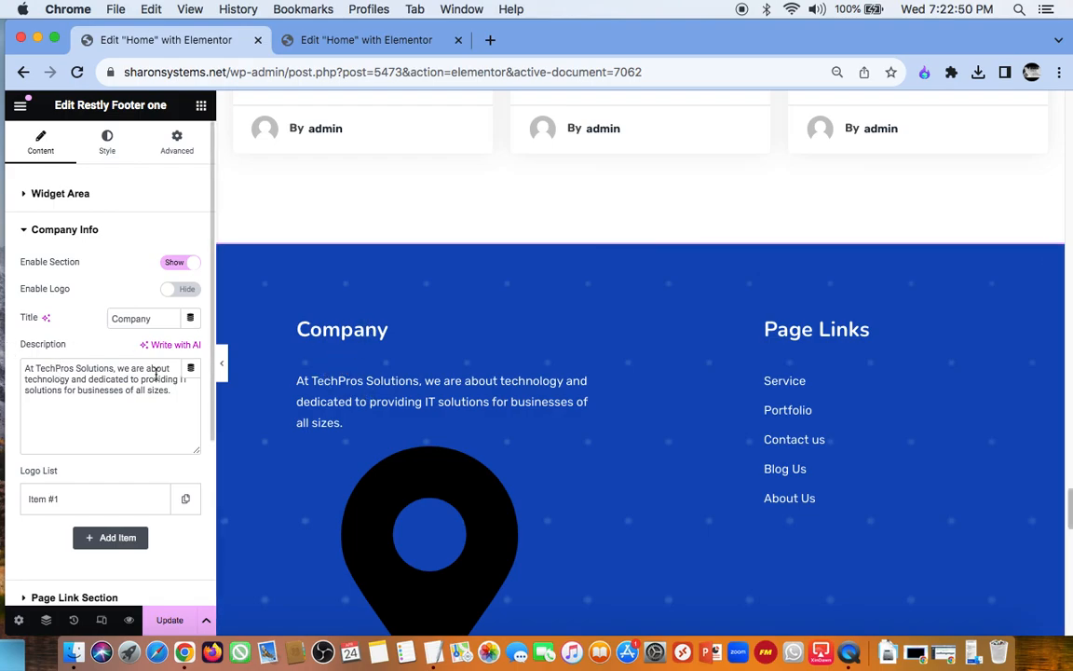
left_click_drag(338, 419, 327, 402)
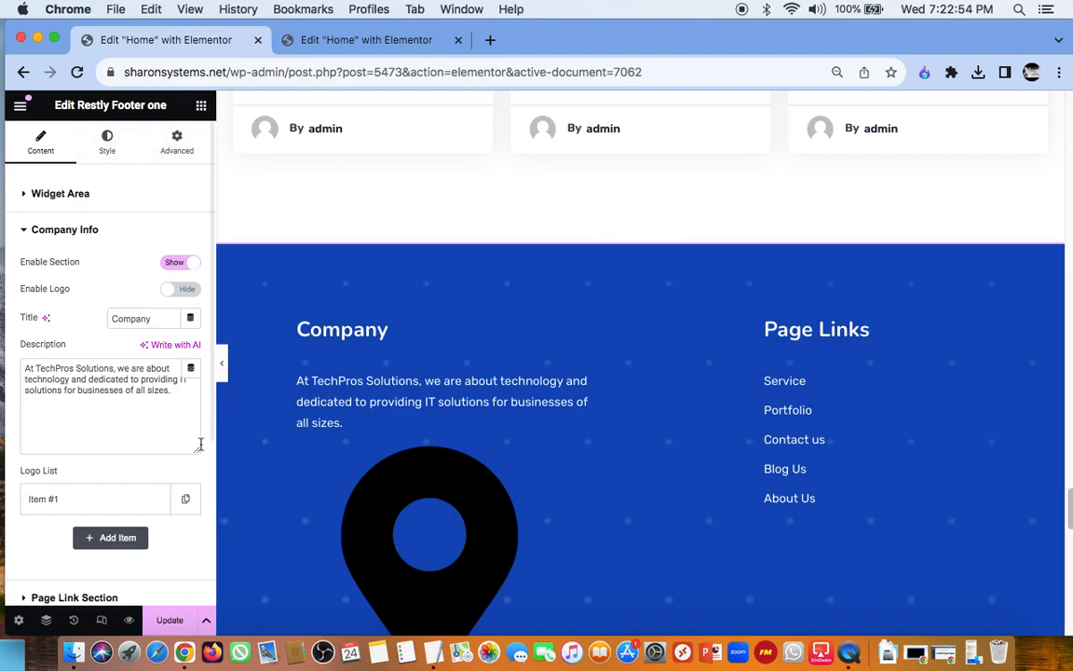
Step: Reload the Elementor editor and examine the whole Home page down to the footer's contact and subscribe areas
left_click(77, 73)
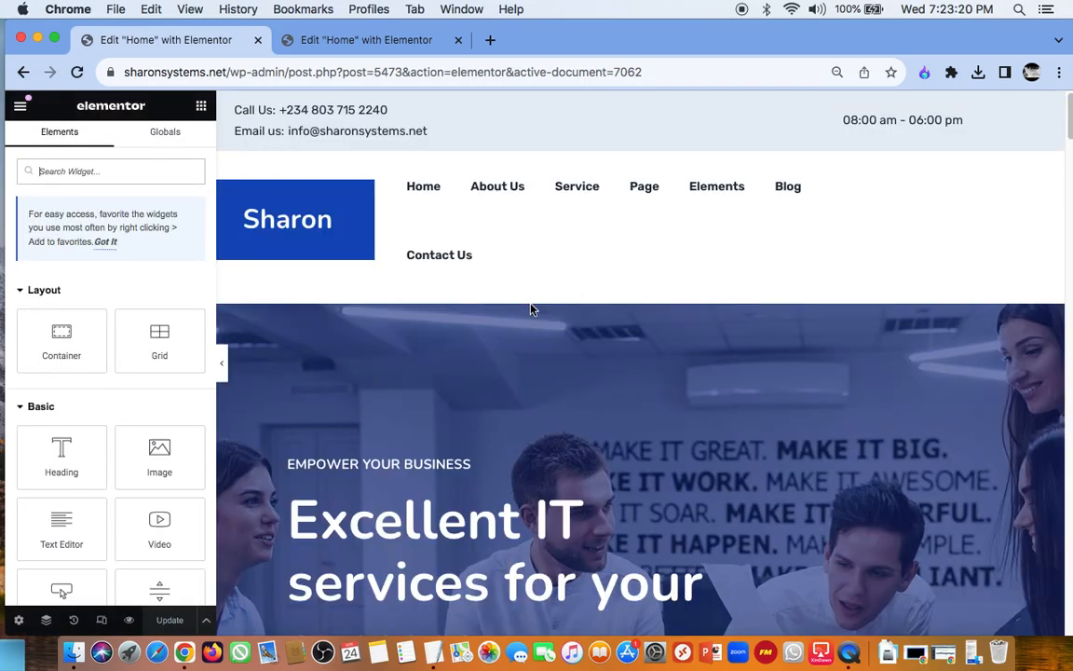
scroll(531, 310, "down", 2)
scroll(531, 309, "down", 5)
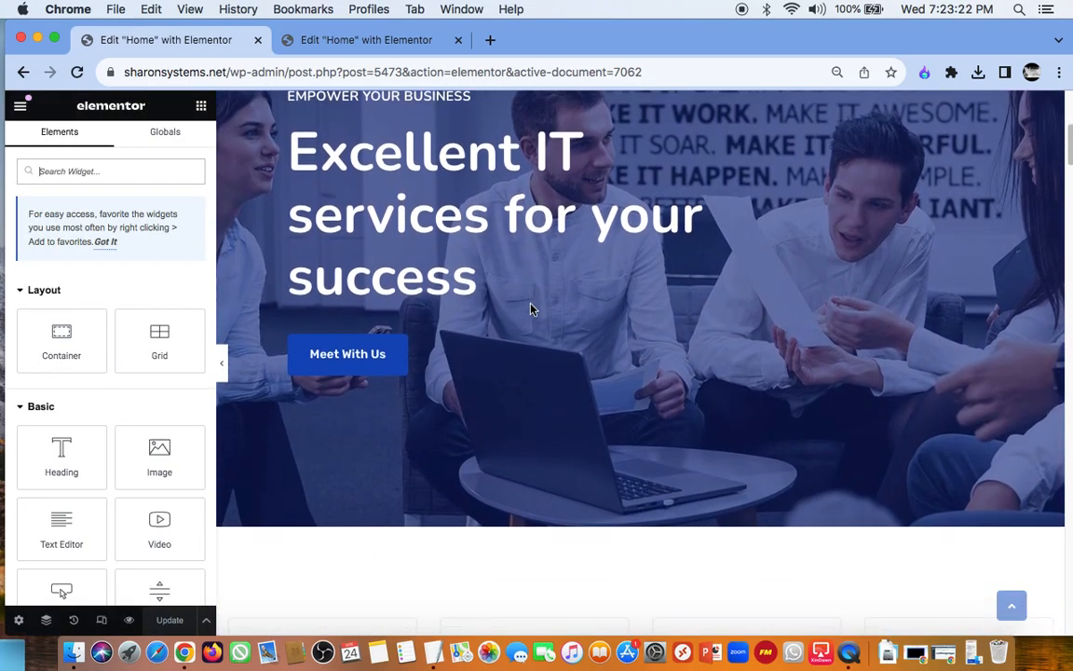
scroll(531, 309, "down", 10)
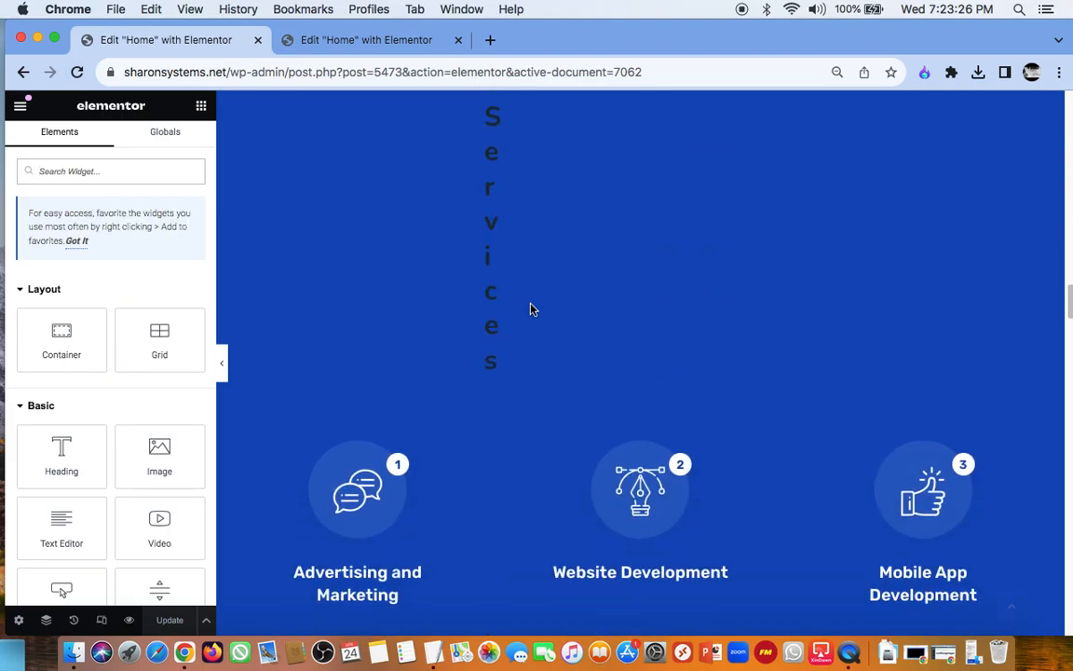
scroll(531, 310, "down", 10)
scroll(526, 372, "down", 10)
scroll(520, 405, "down", 5)
scroll(519, 405, "down", 3)
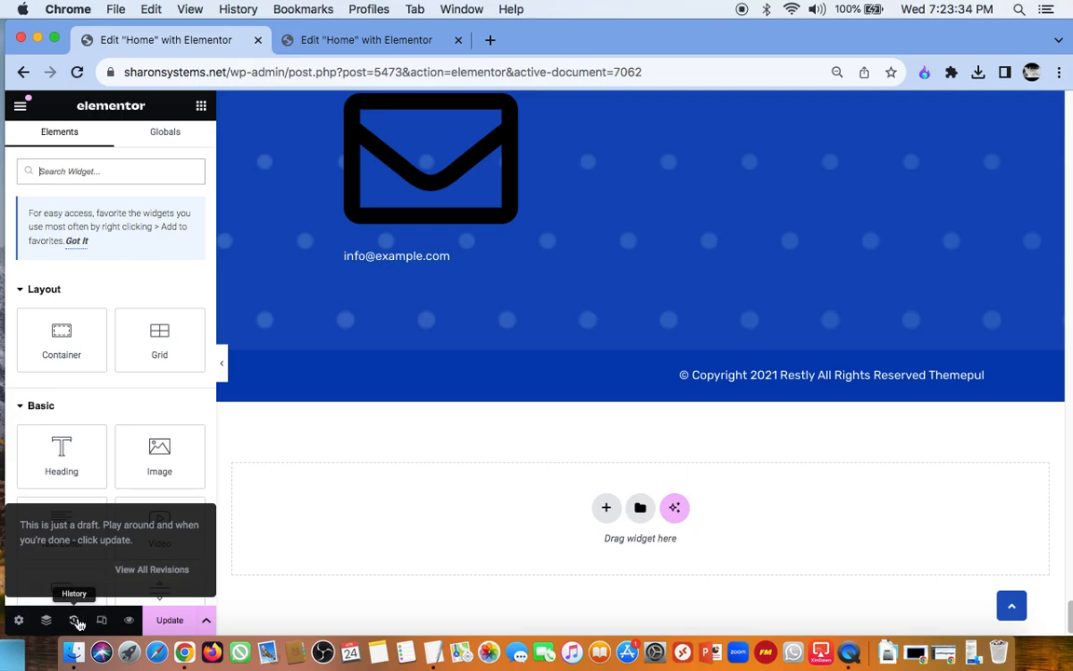
scroll(495, 456, "up", 5)
scroll(496, 454, "up", 3)
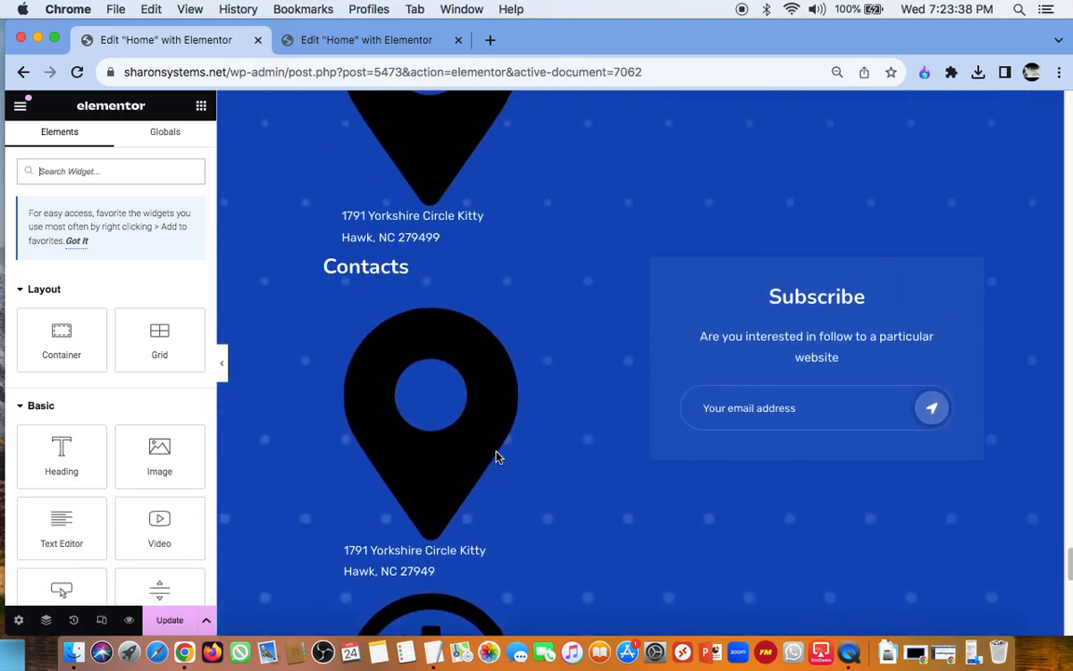
scroll(496, 453, "down", 4)
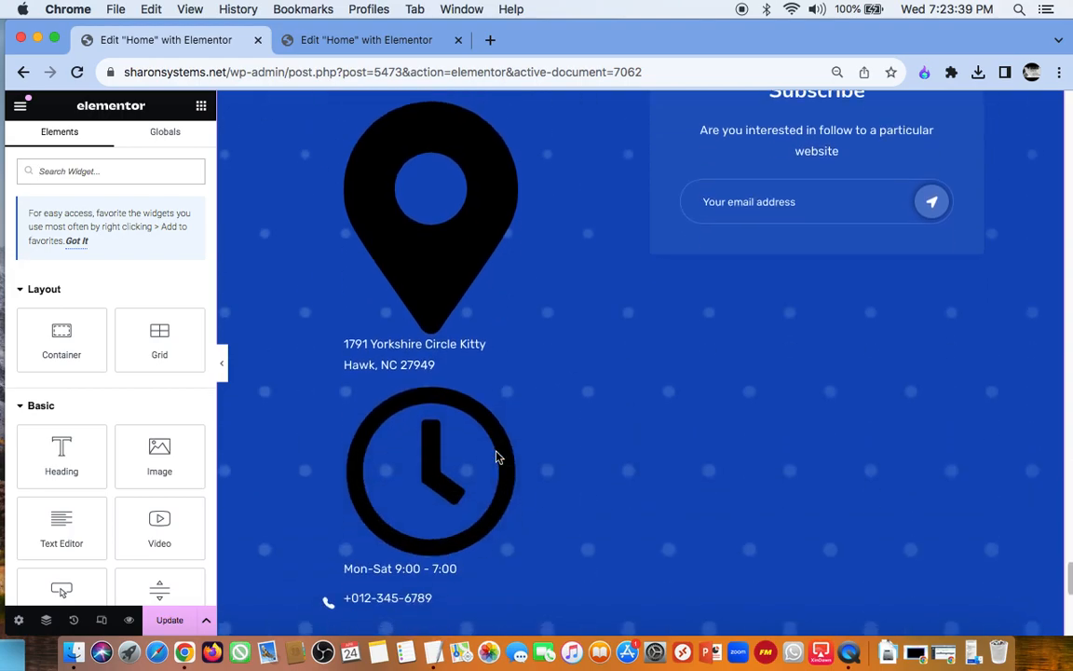
Step: Review the footer's action history and revisions, and show and close the Navigator
left_click(74, 622)
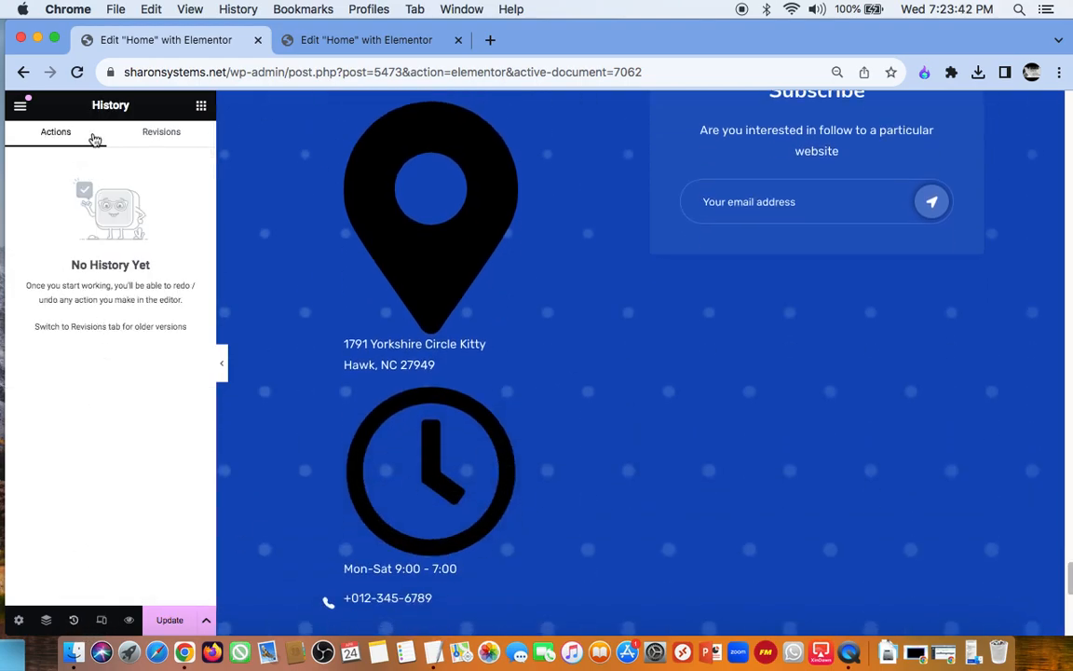
left_click(155, 135)
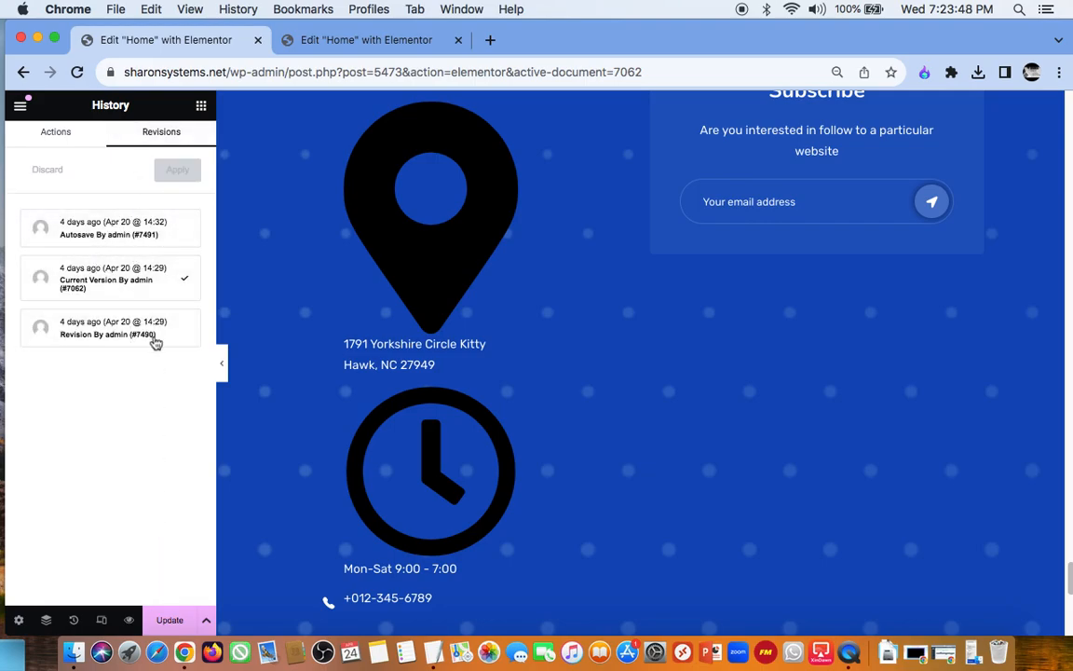
left_click(54, 132)
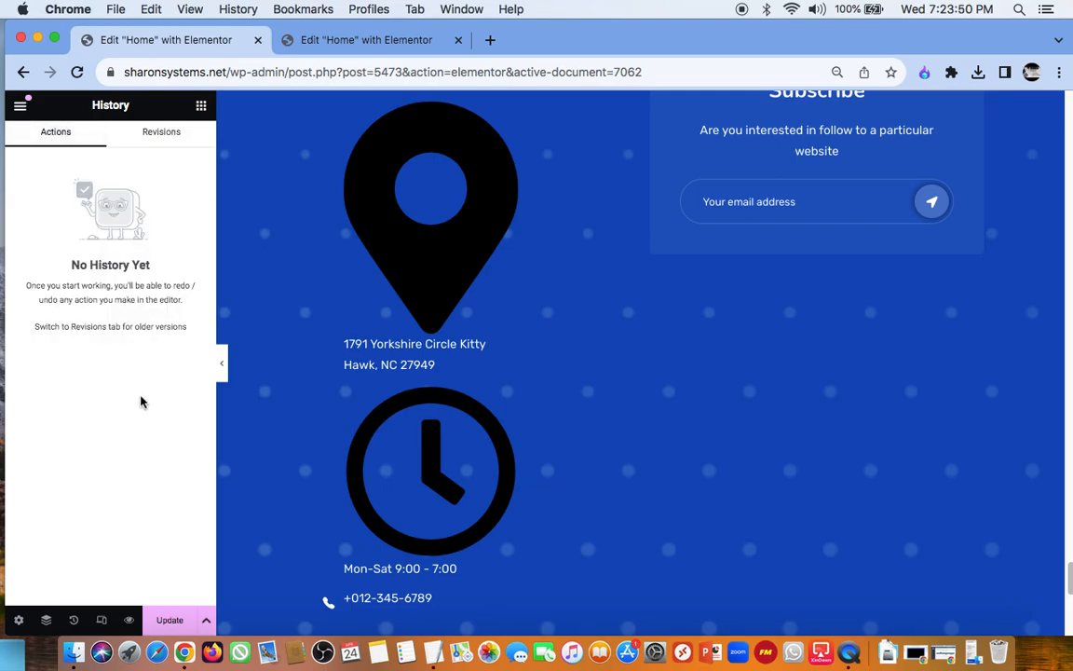
left_click(45, 620)
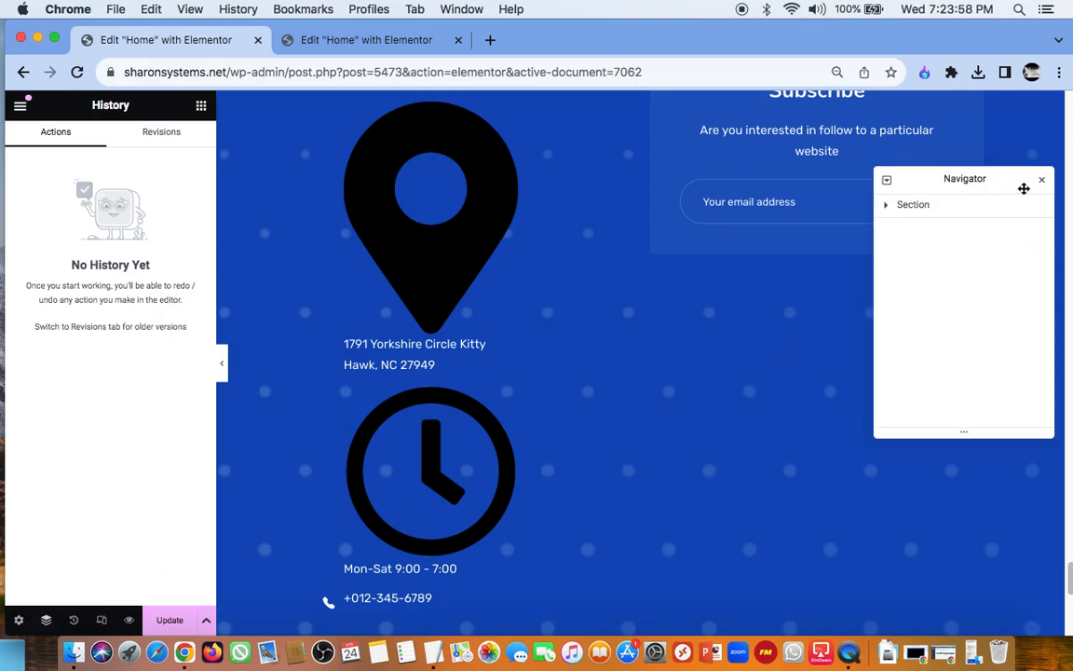
left_click(45, 624)
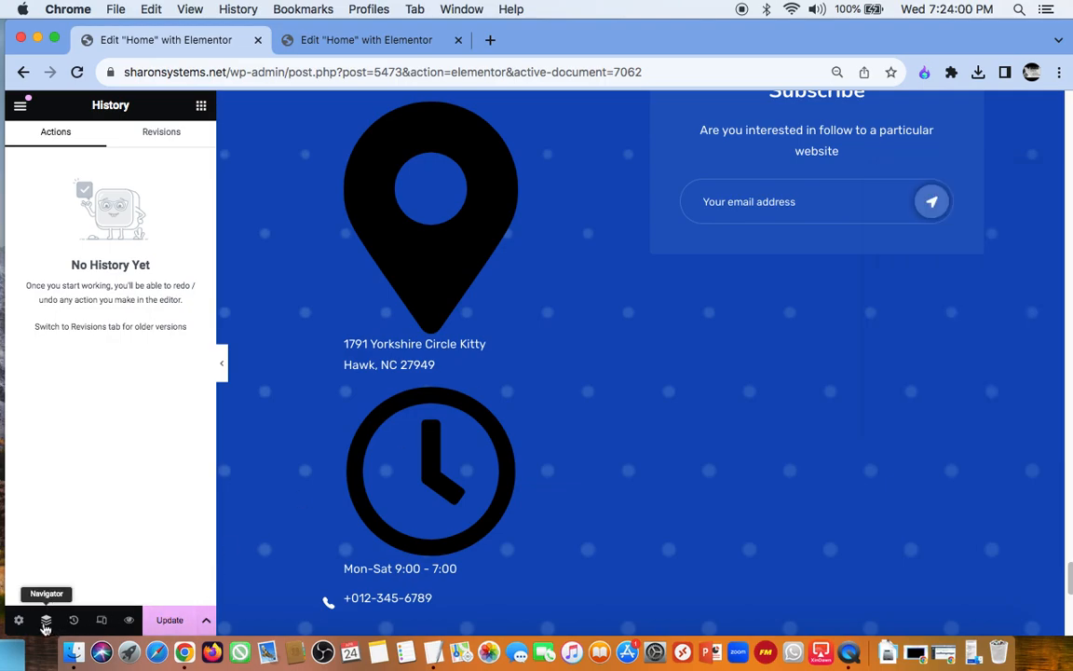
Step: Preview the page in Responsive Mode as Mobile Portrait and Tablet Portrait, and return to the desktop view
left_click(103, 621)
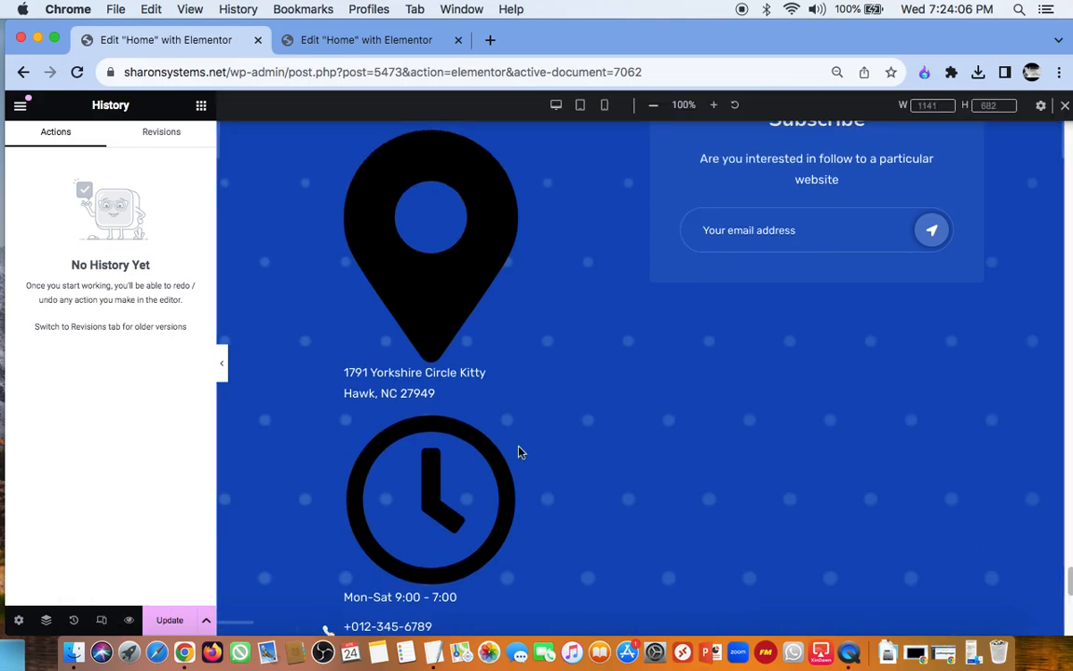
left_click(104, 621)
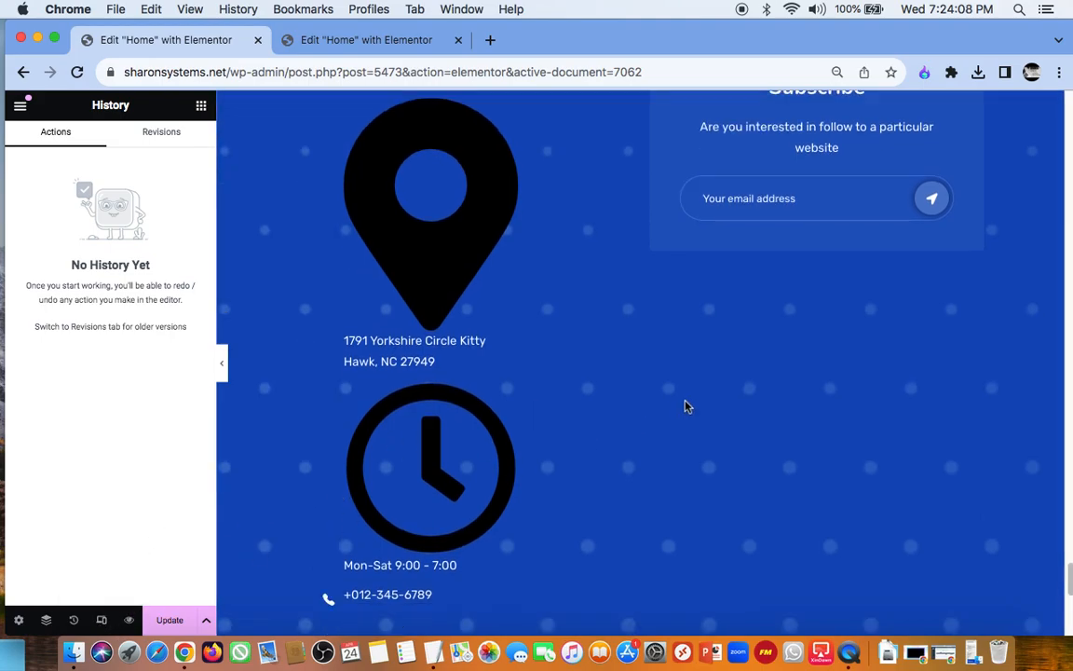
scroll(686, 407, "up", 10)
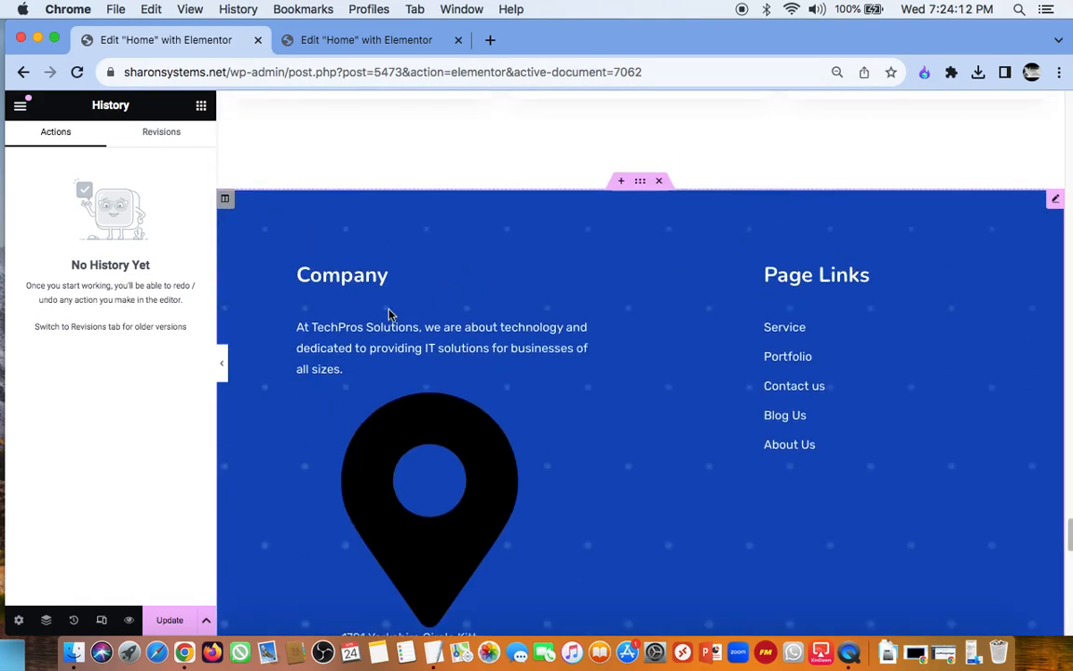
left_click(103, 620)
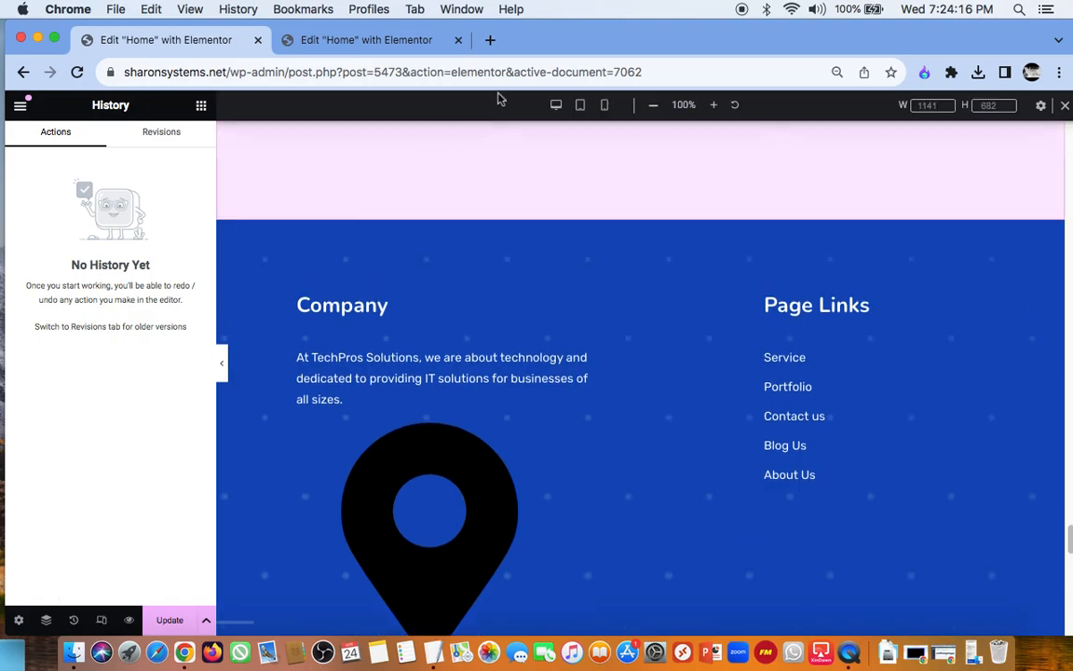
left_click(605, 108)
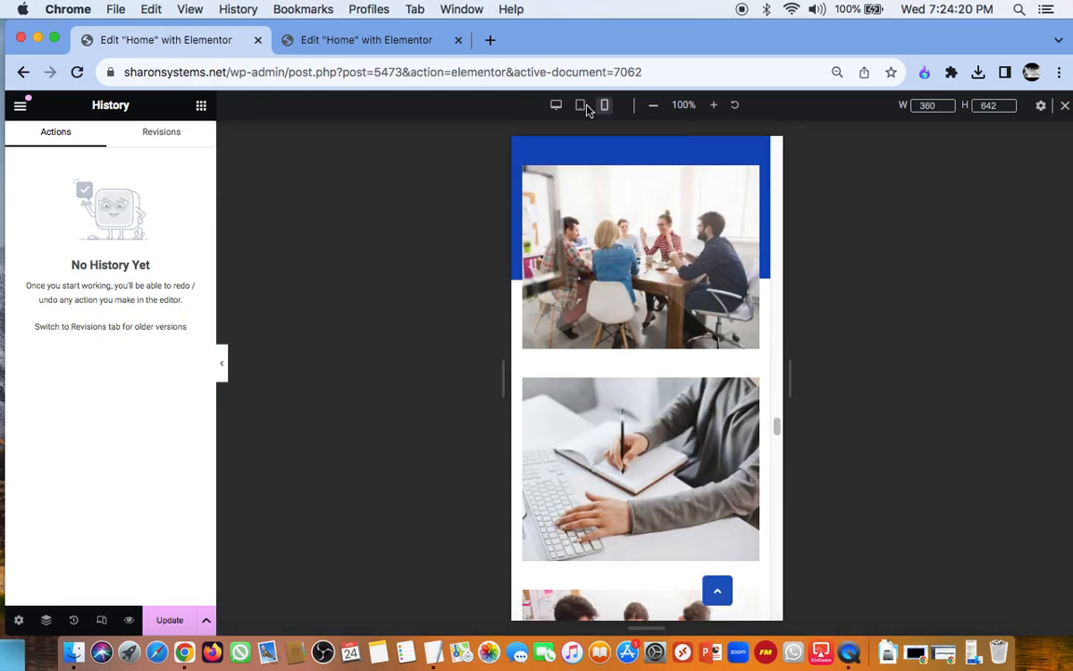
left_click(581, 107)
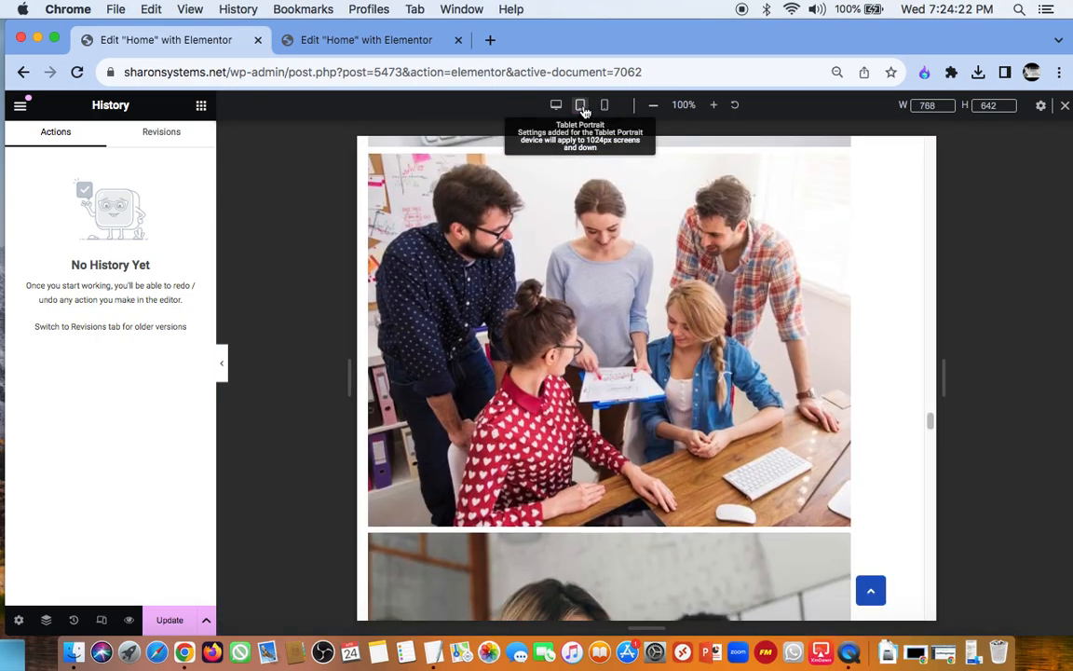
left_click(554, 108)
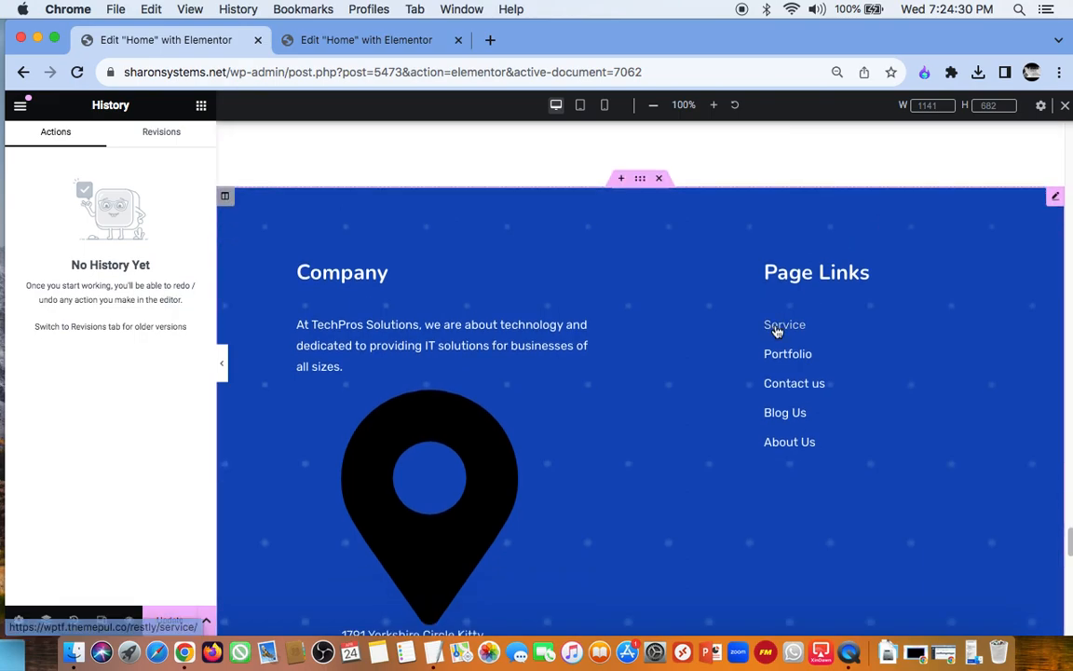
scroll(559, 231, "up", 5)
scroll(560, 231, "up", 15)
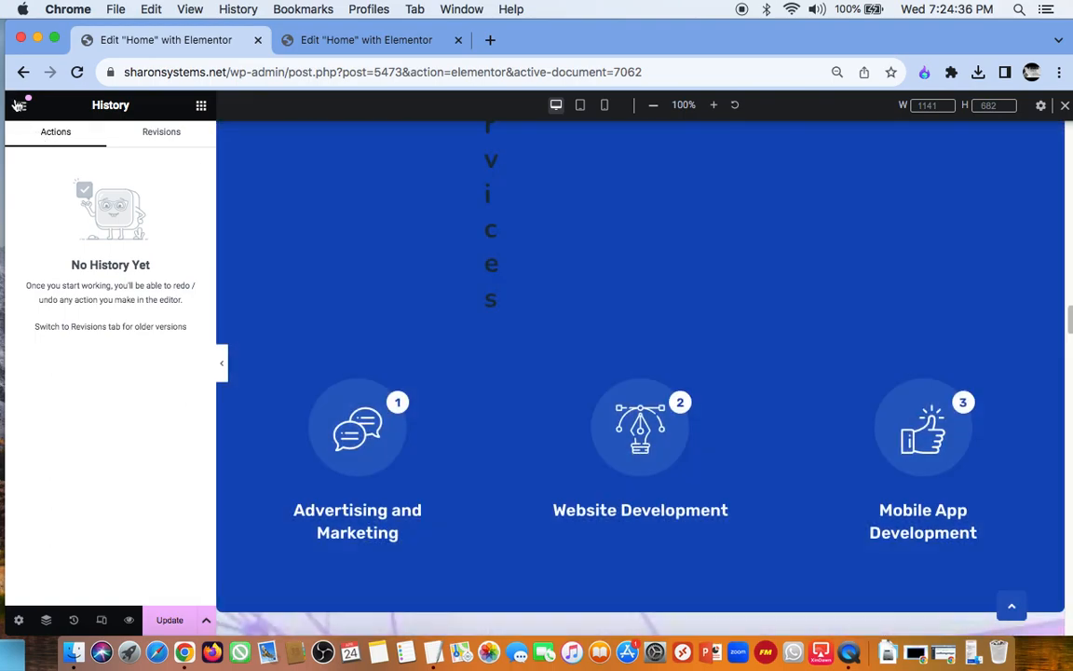
left_click(18, 106)
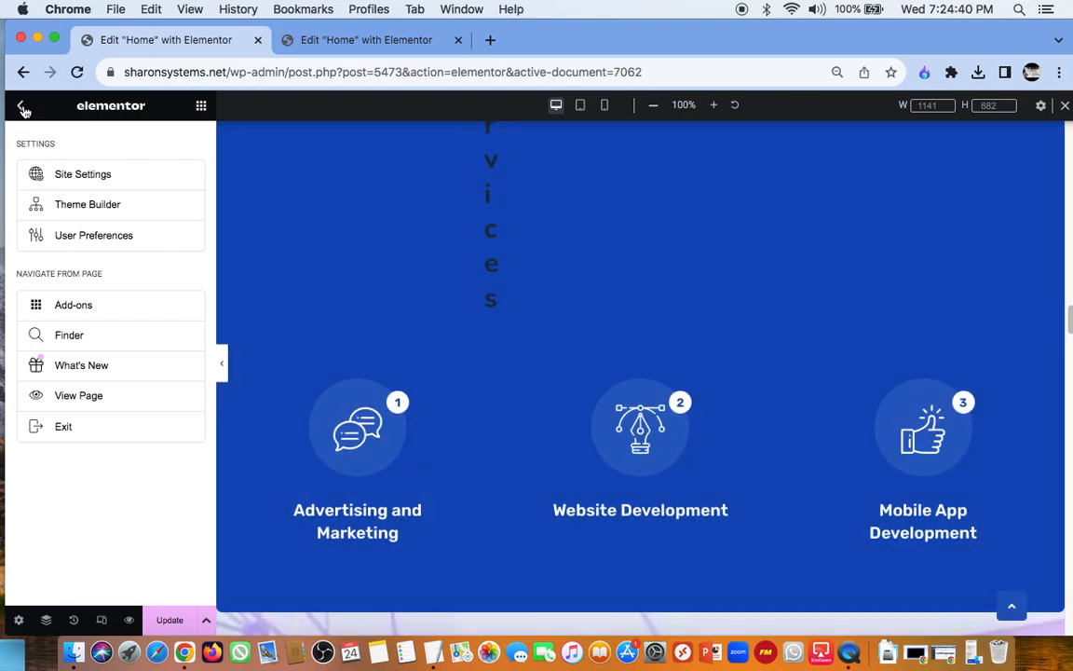
left_click(22, 107)
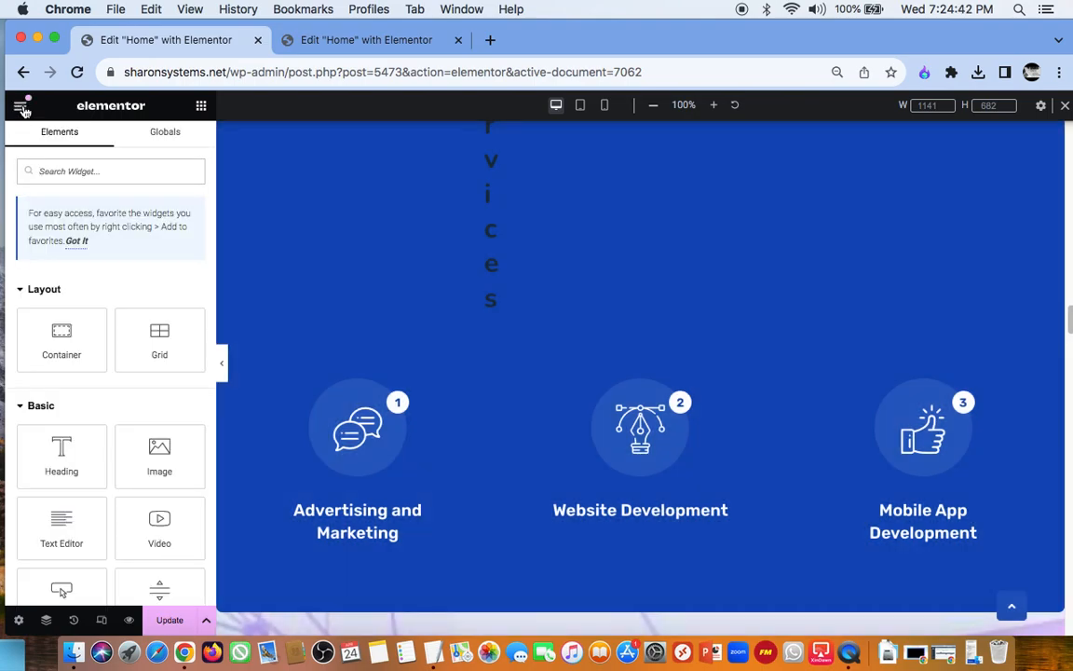
left_click(20, 107)
left_click(22, 108)
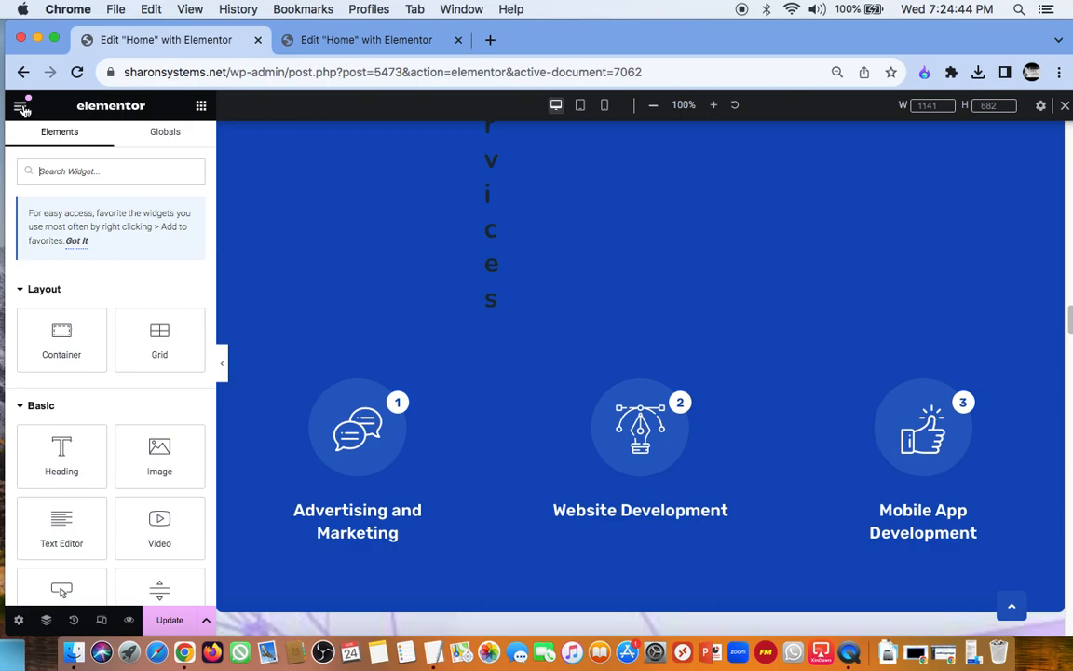
Step: Leave the Elementor editor, return to the live site and open the WordPress admin area's About page
left_click(24, 72)
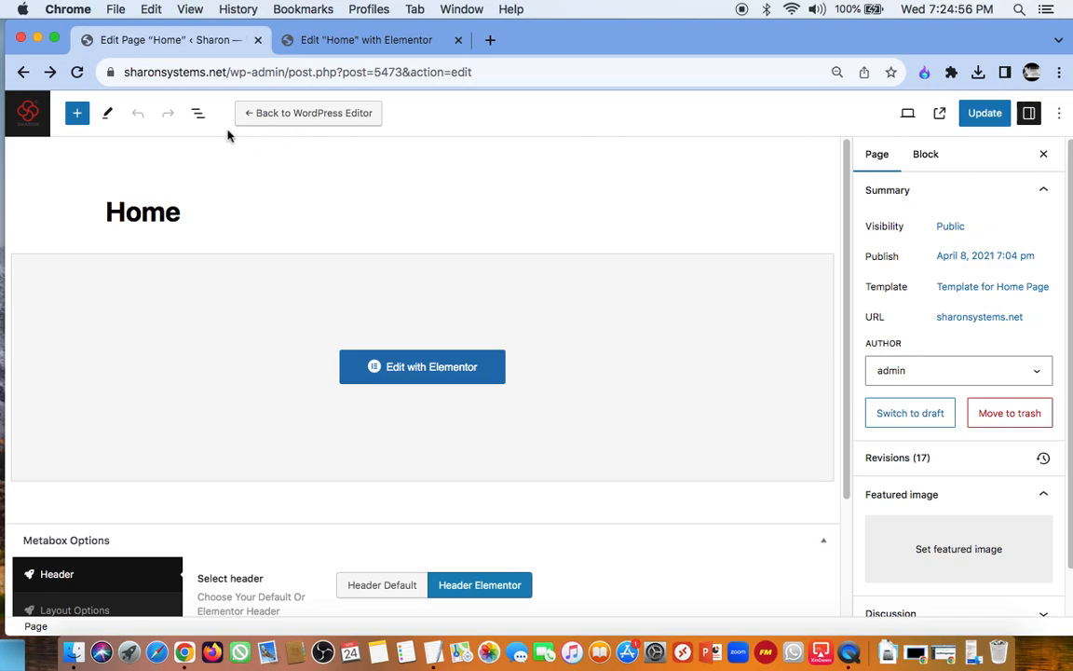
left_click(23, 73)
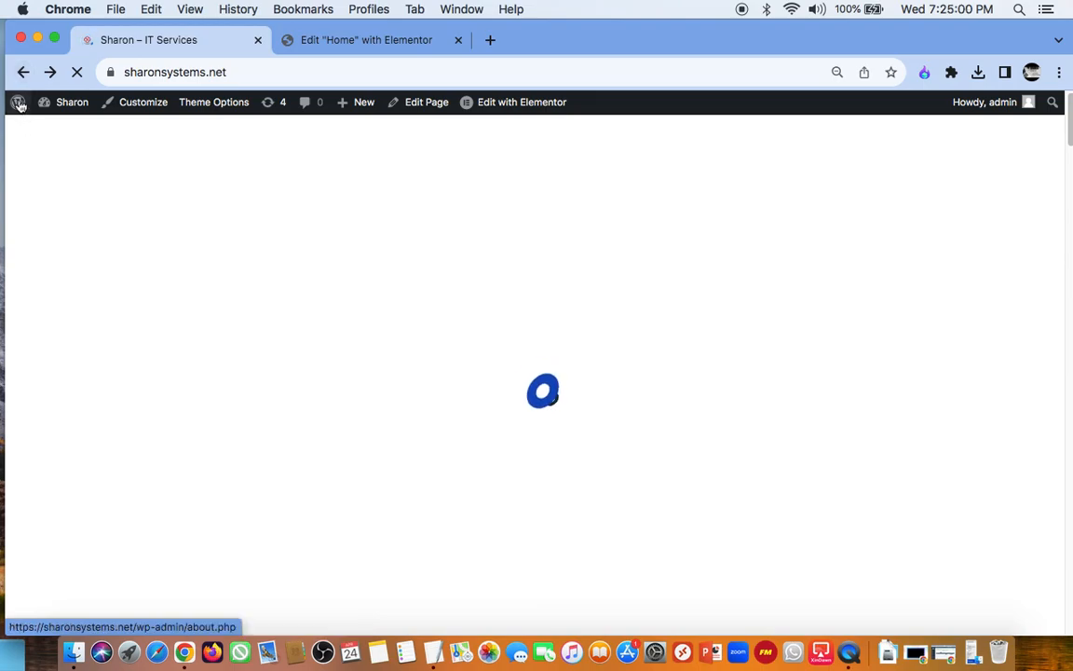
mouse_move(19, 104)
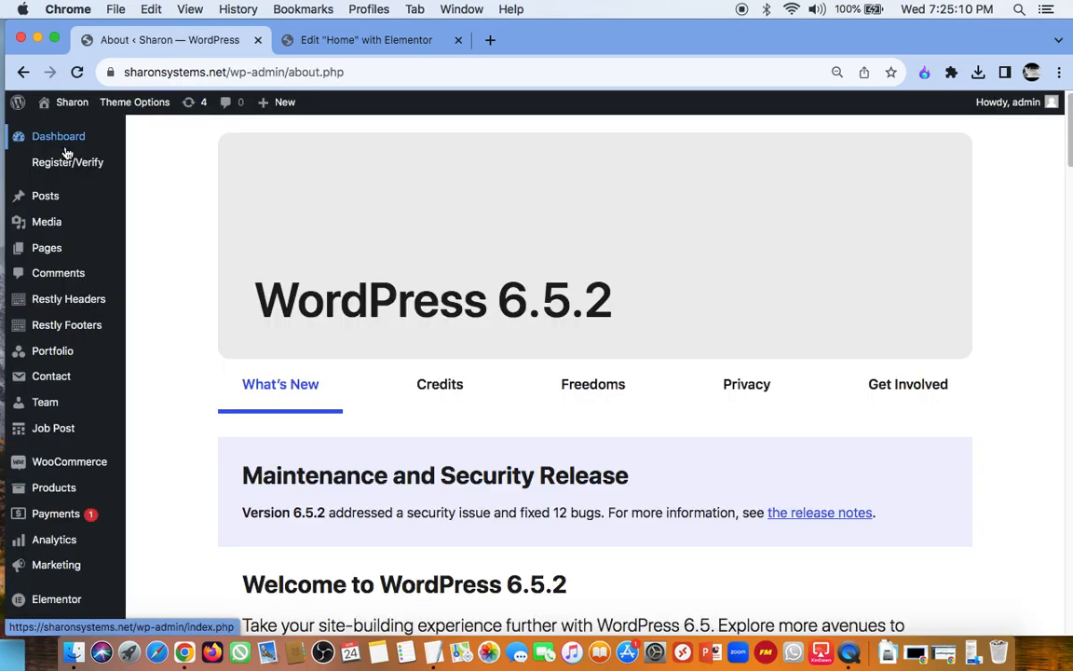
scroll(381, 383, "down", 2)
scroll(381, 383, "up", 2)
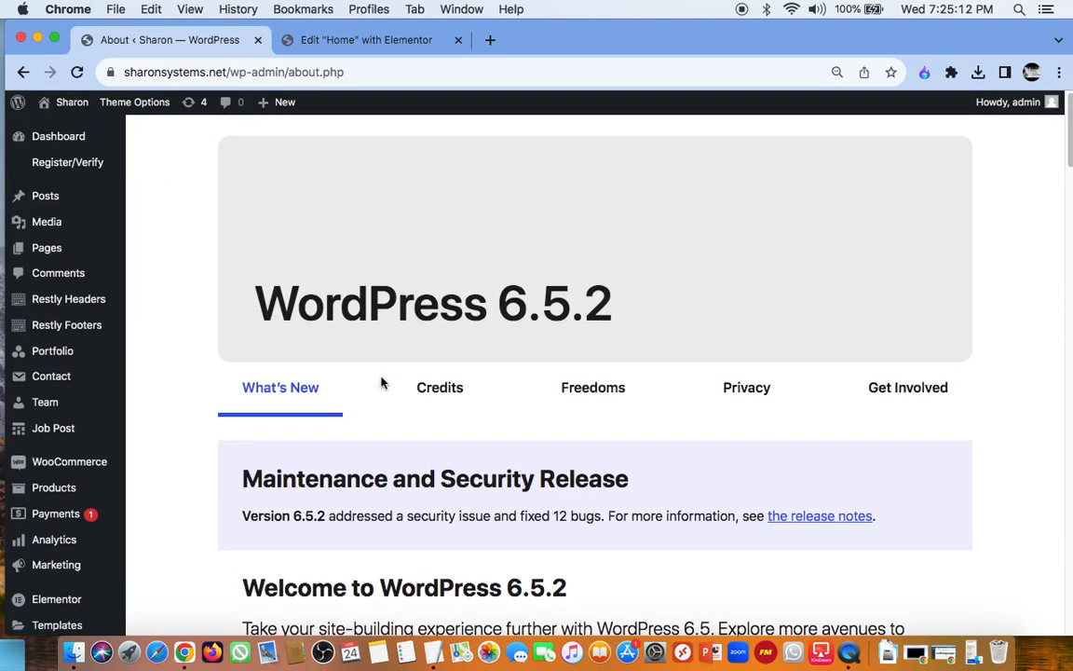
Step: Open the Restly theme's registration page and review its purchase verification and support areas
mouse_move(90, 237)
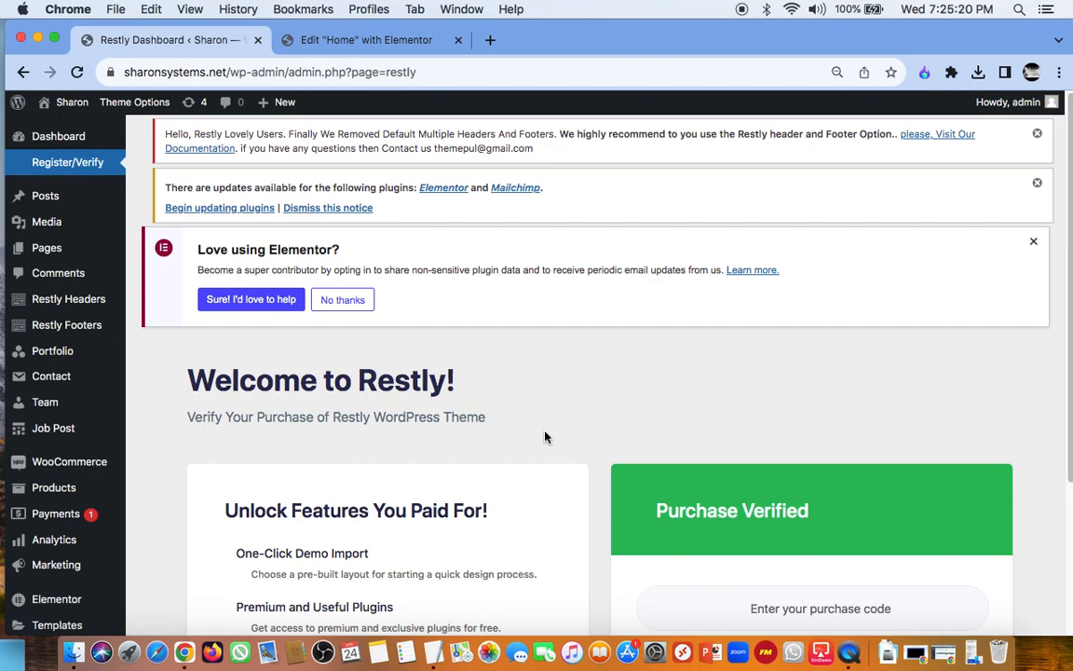
scroll(546, 437, "down", 5)
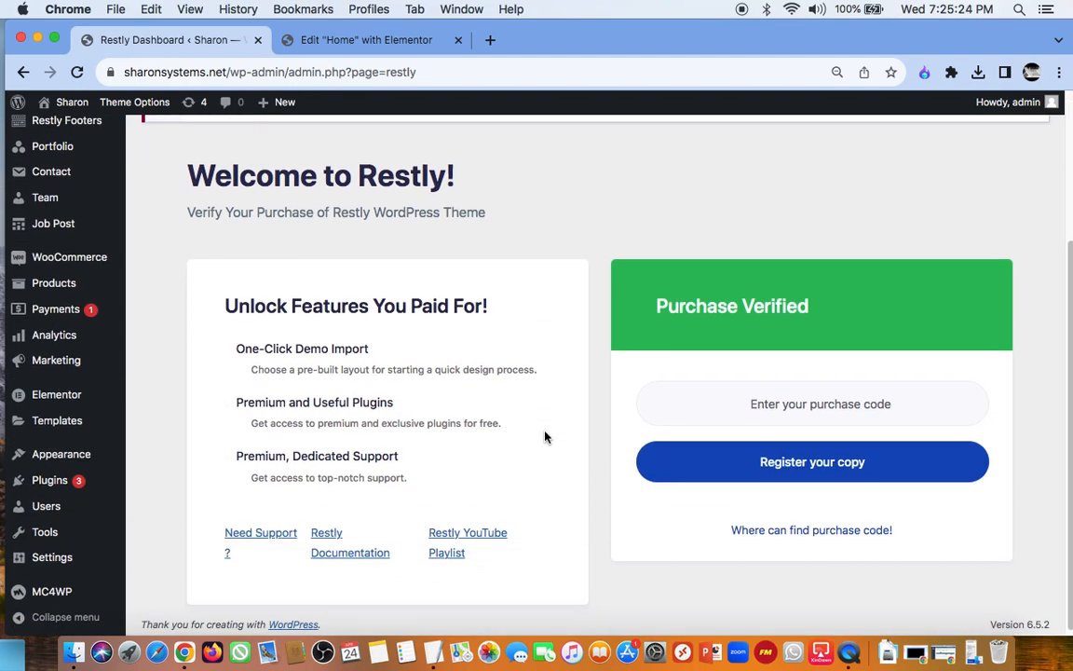
scroll(546, 437, "up", 5)
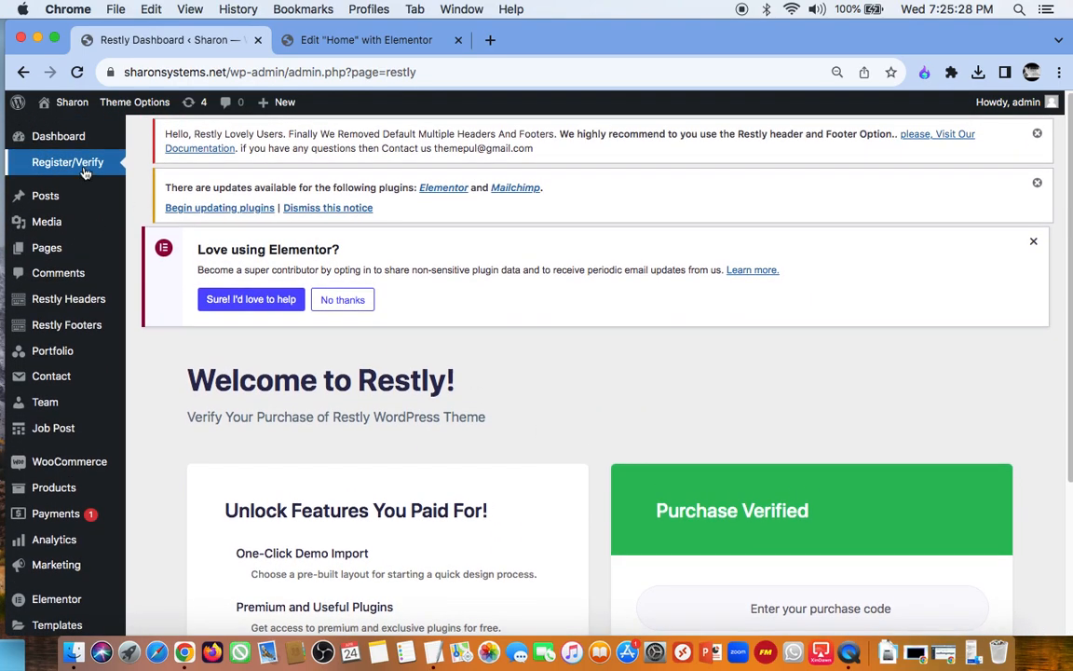
scroll(472, 485, "down", 1)
scroll(471, 485, "up", 1)
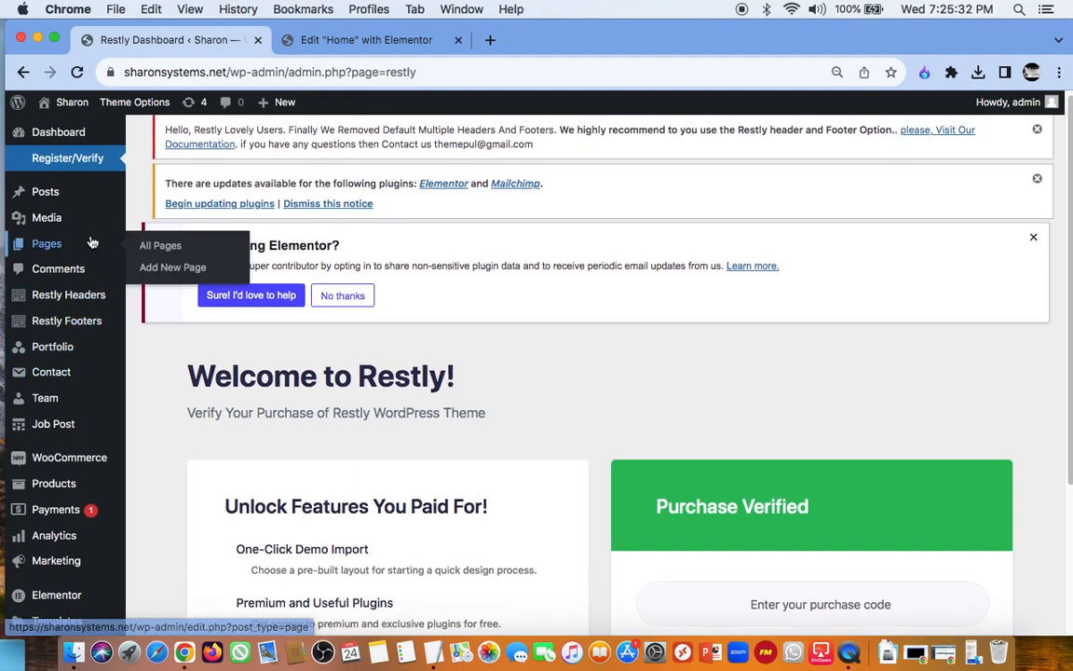
Step: Open the list of all Restly headers and look over its entries
mouse_move(80, 319)
mouse_move(55, 304)
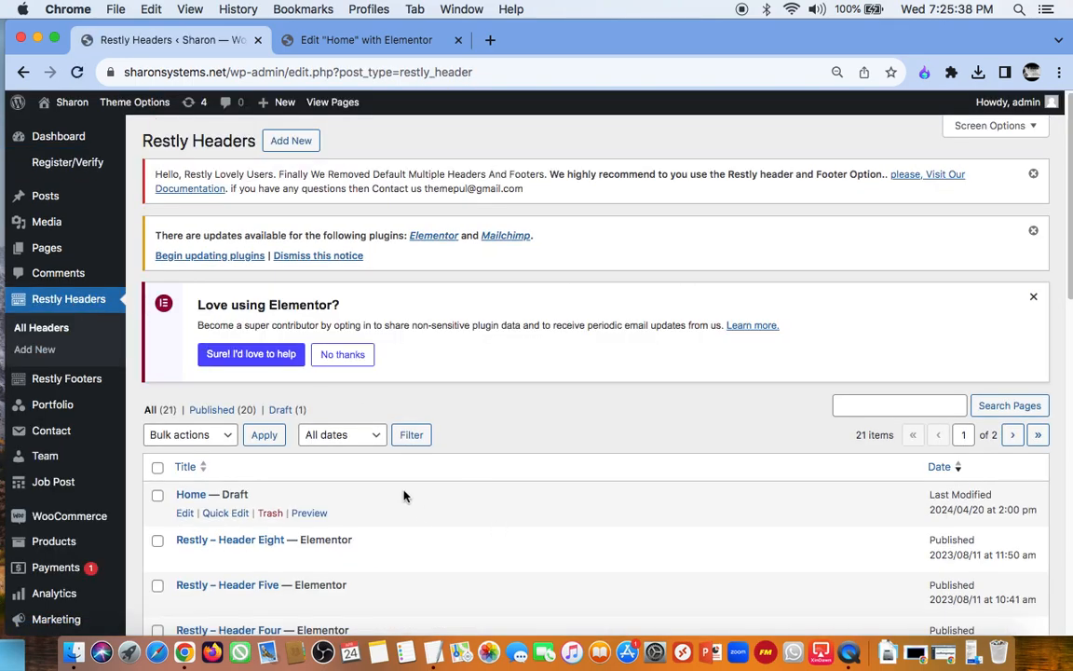
scroll(404, 496, "down", 5)
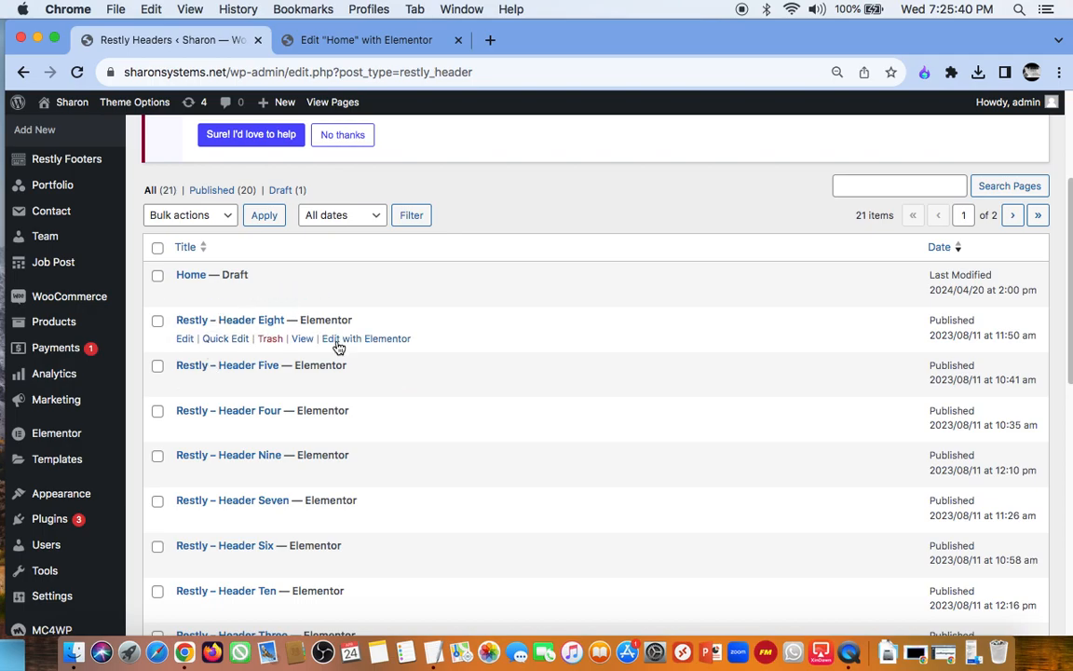
scroll(71, 260, "up", 3)
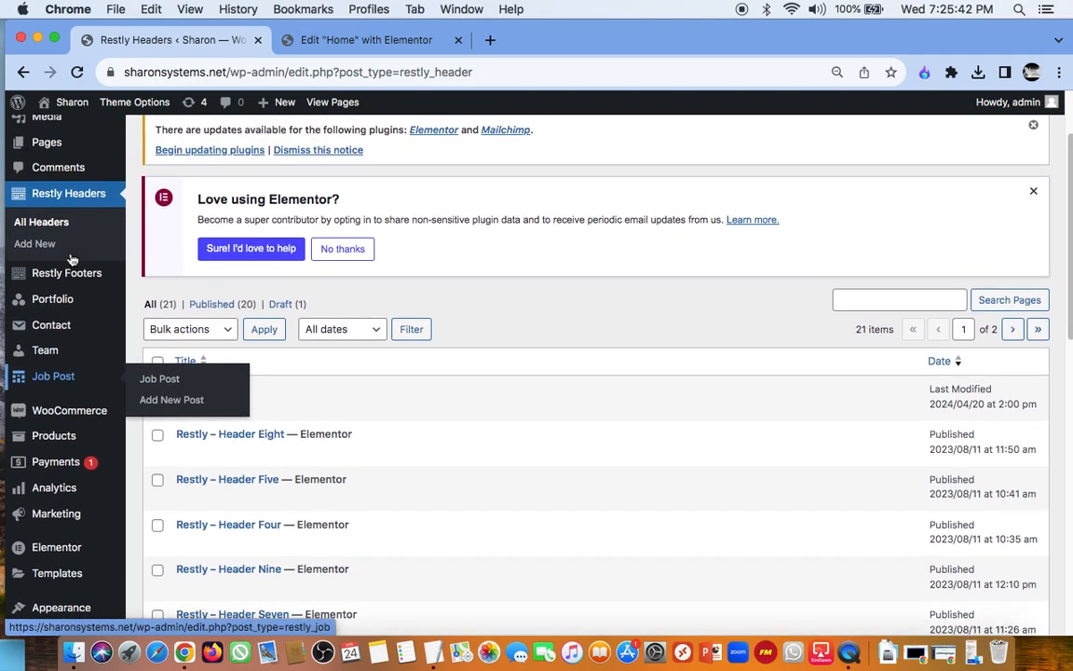
Step: Examine the available admin sections, including Job Post, the Elementor submenu, Appearance, Plugins and Settings
scroll(72, 260, "down", 4)
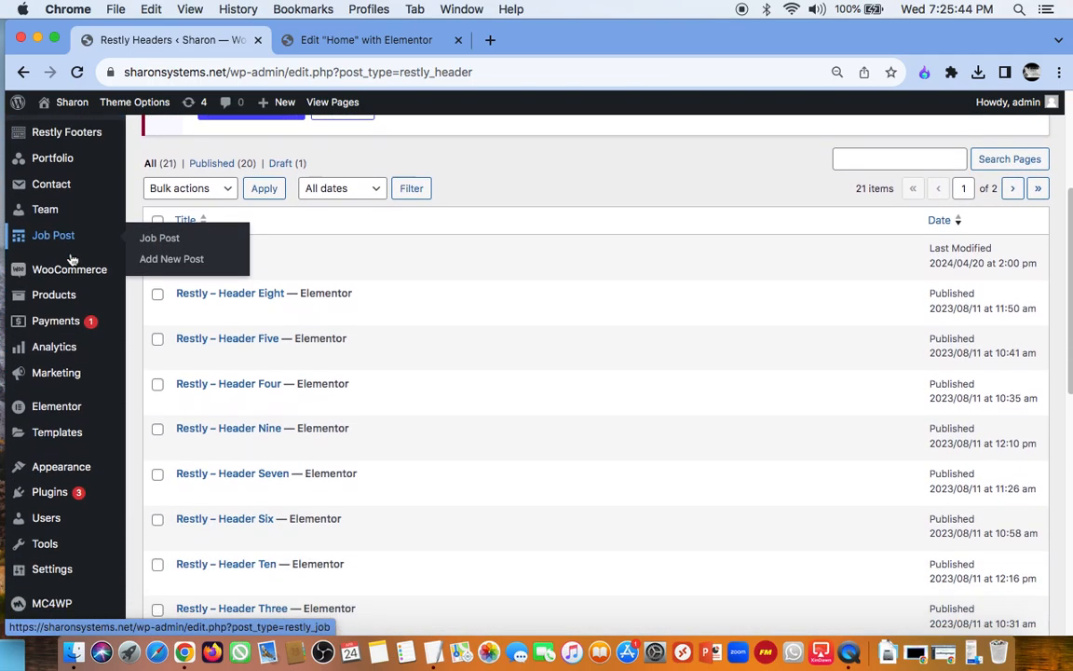
scroll(72, 259, "down", 2)
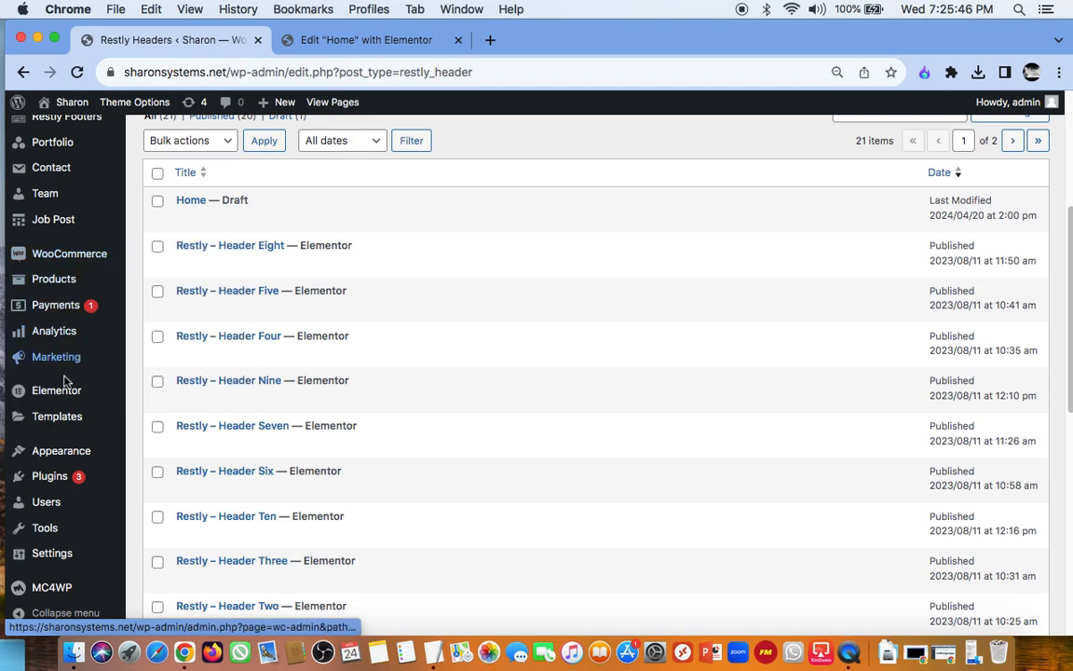
mouse_move(68, 403)
scroll(68, 402, "down", 2)
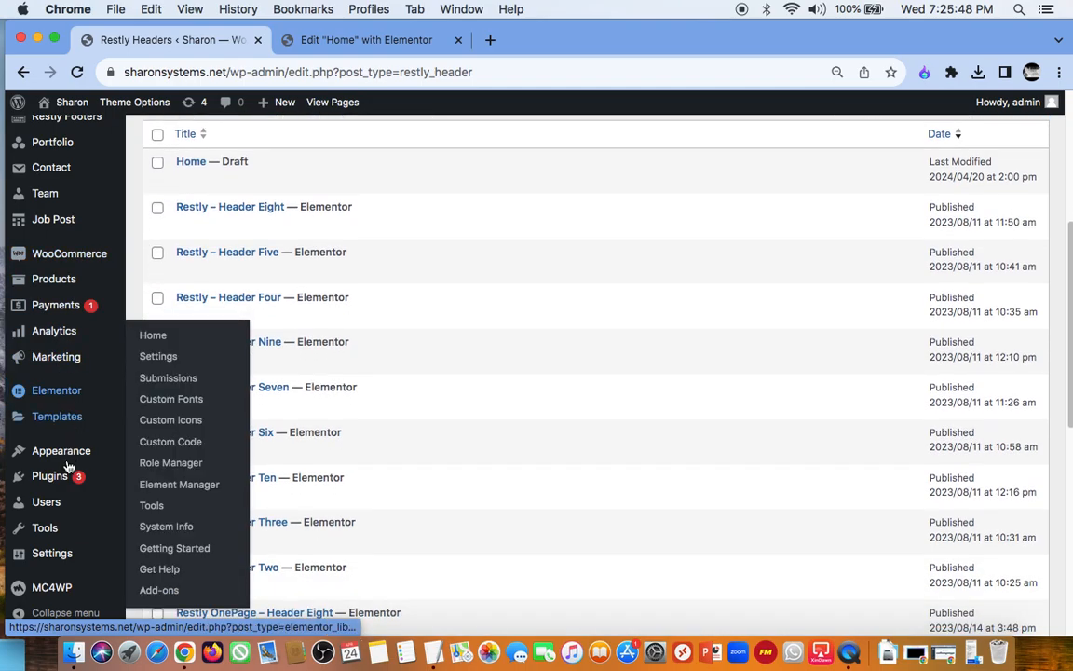
mouse_move(63, 549)
scroll(62, 550, "down", 2)
scroll(61, 550, "up", 10)
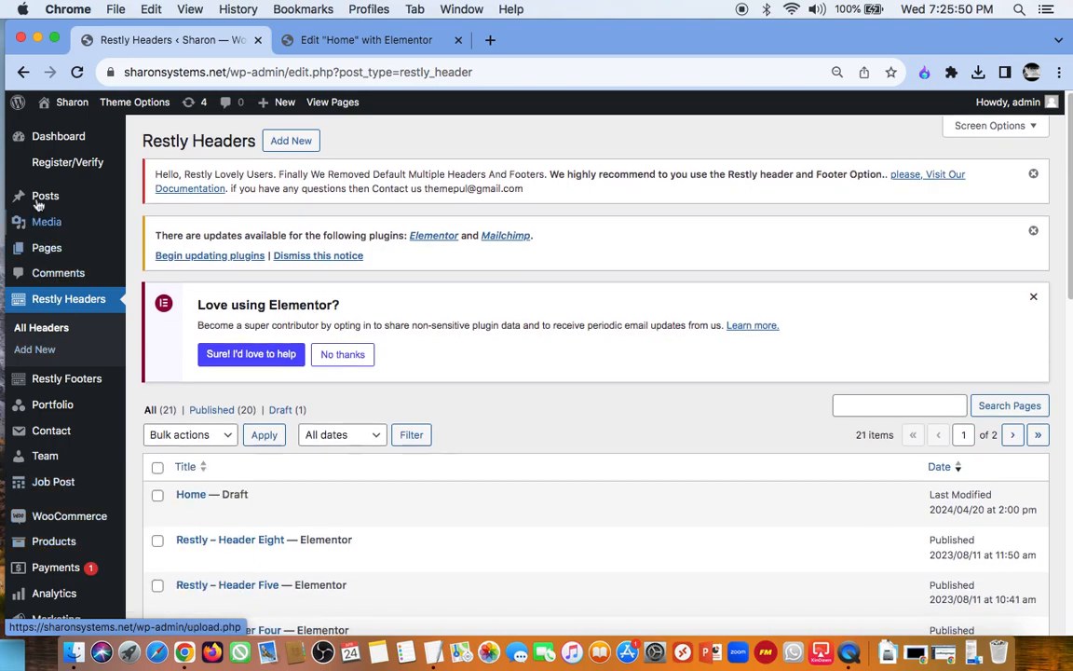
Step: Open the list of all pages, view the About Us page in a new tab and look through its content
left_click(51, 138)
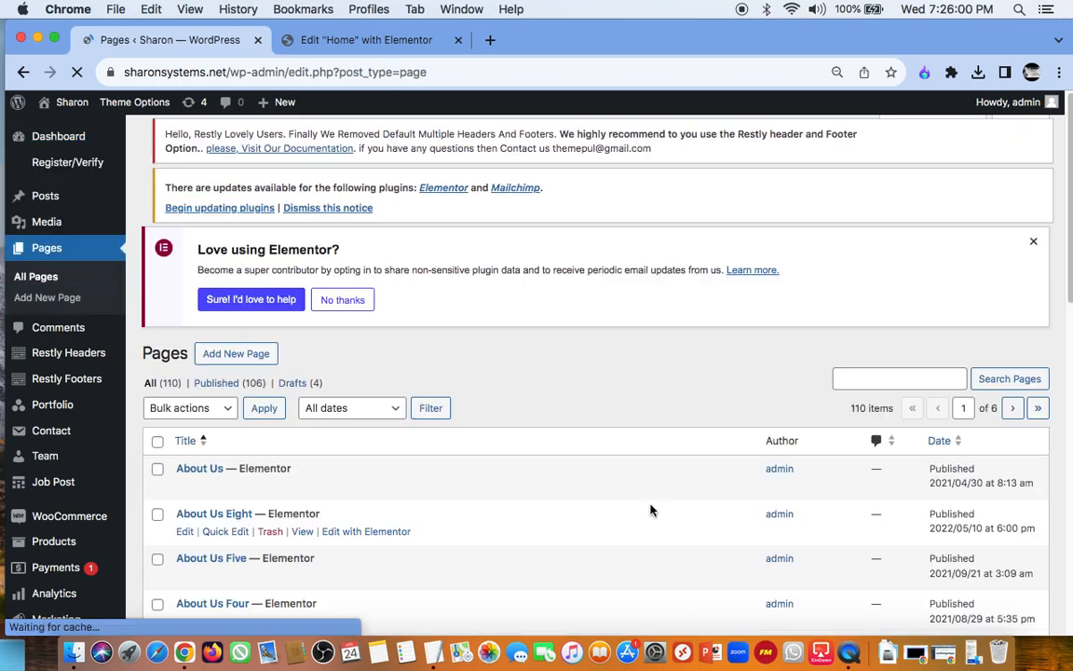
scroll(649, 508, "down", 5)
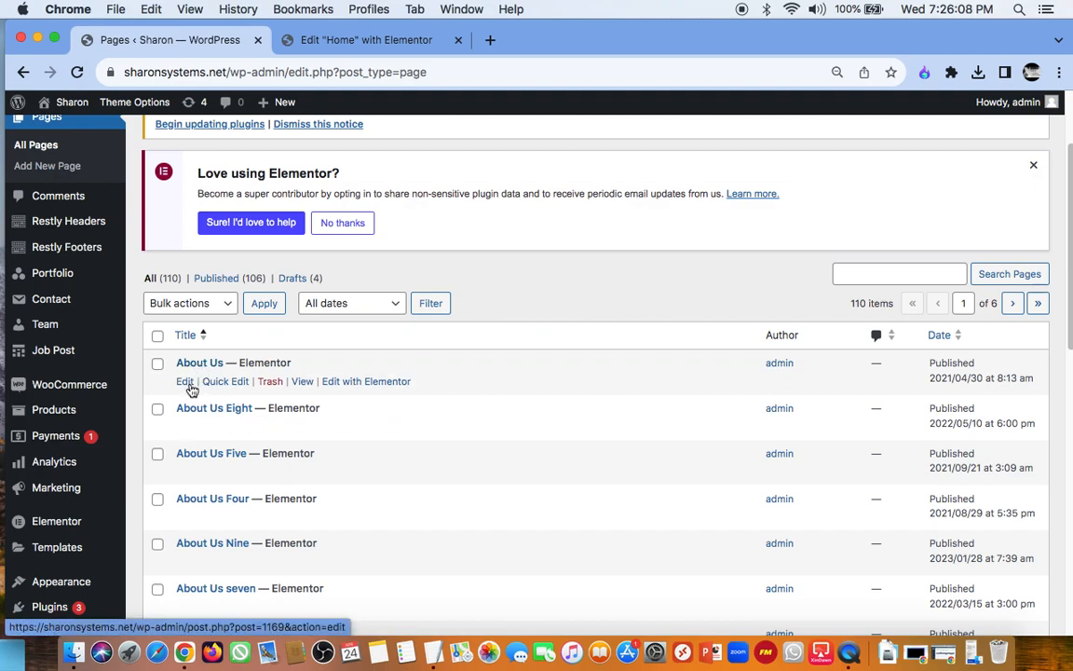
right_click(303, 390)
left_click(329, 389)
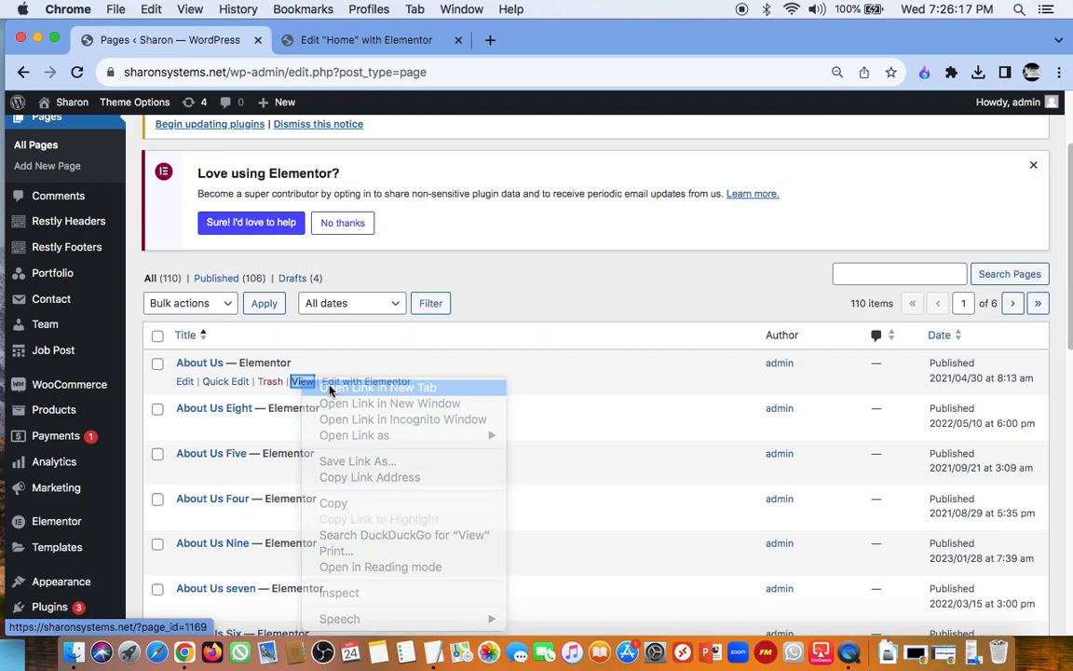
left_click(347, 42)
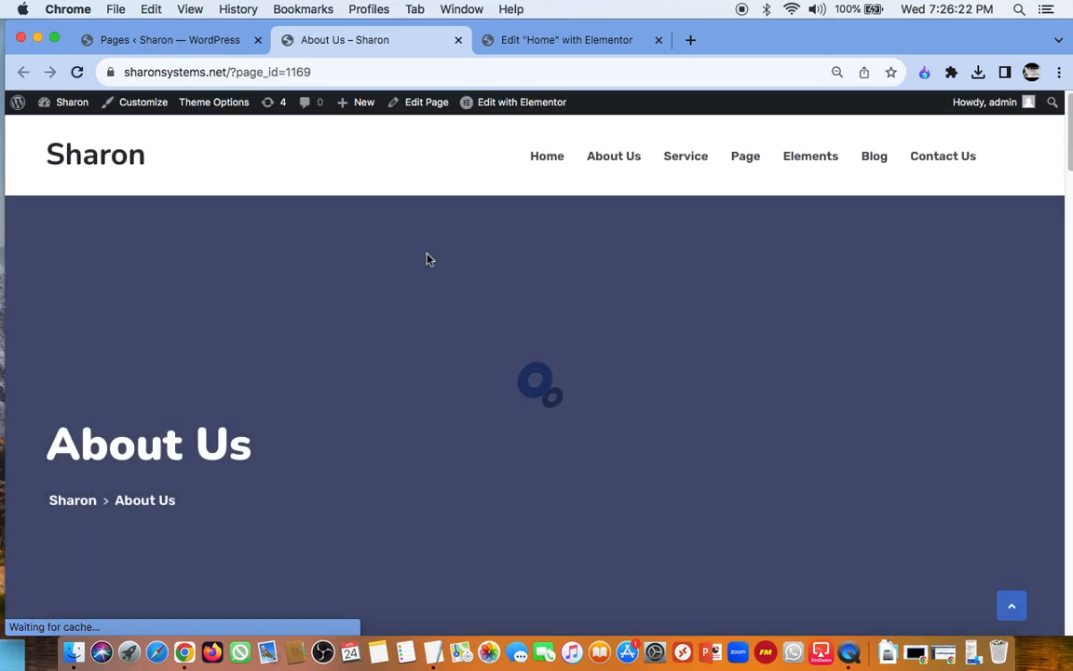
scroll(427, 259, "down", 5)
scroll(427, 259, "down", 5)
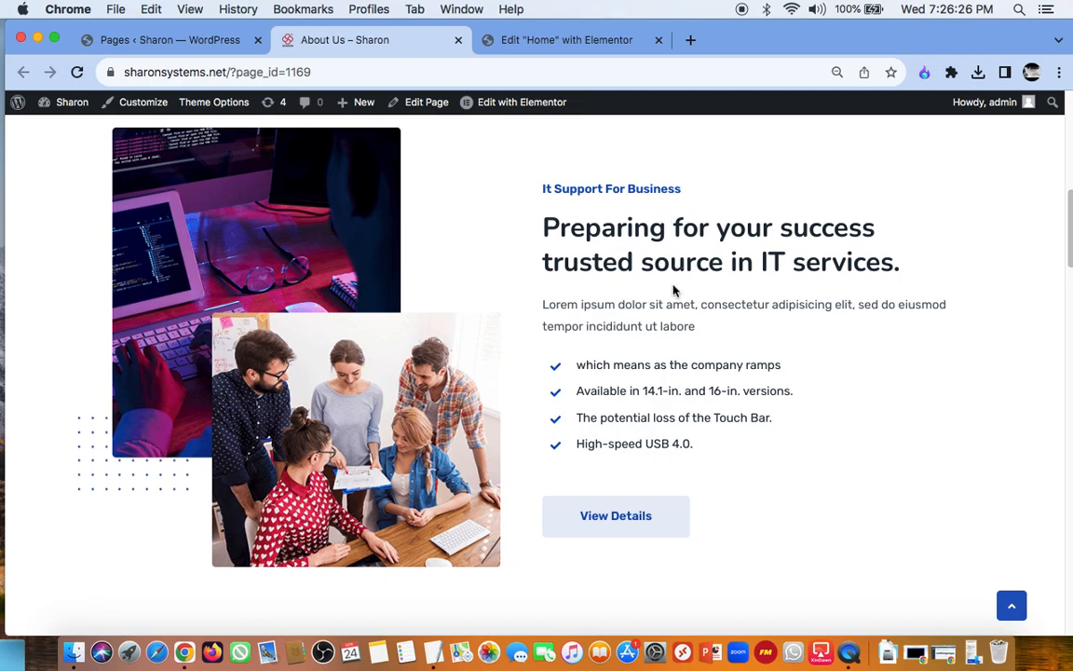
scroll(675, 291, "up", 5)
Step: Open the About Us page in Elementor, examine its banner and IT support section, and close that page
left_click(519, 105)
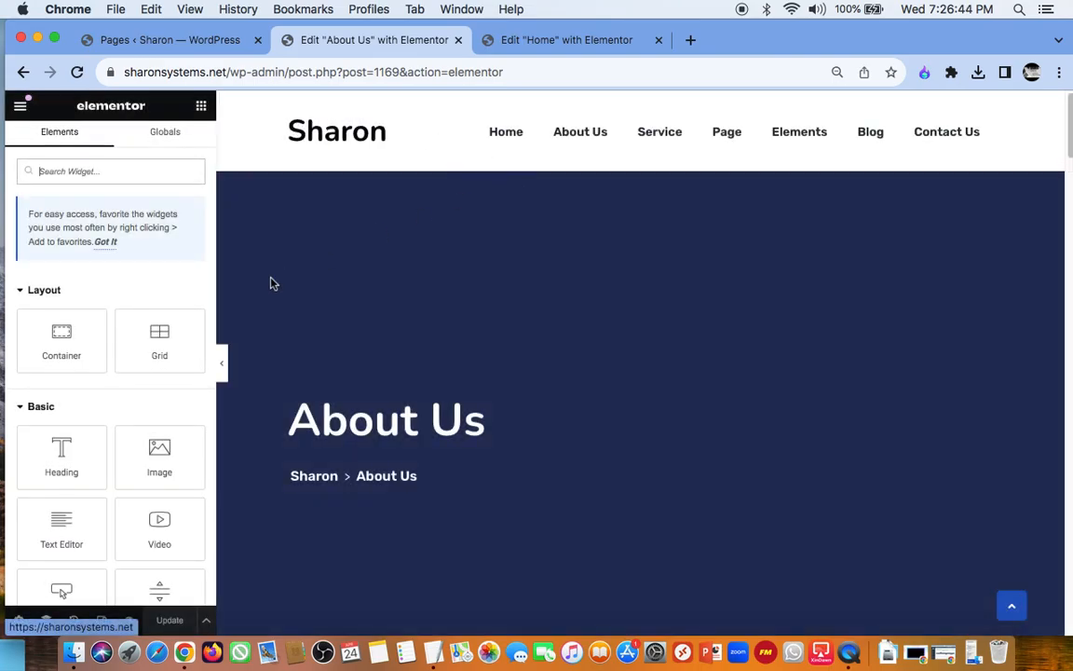
scroll(272, 283, "down", 5)
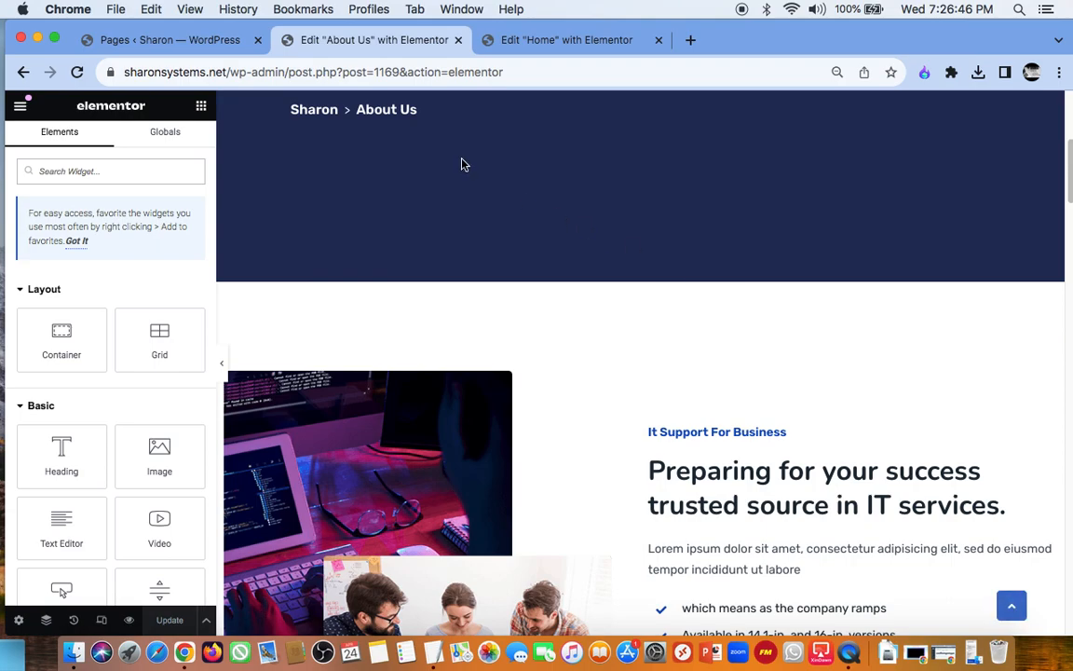
left_click(458, 41)
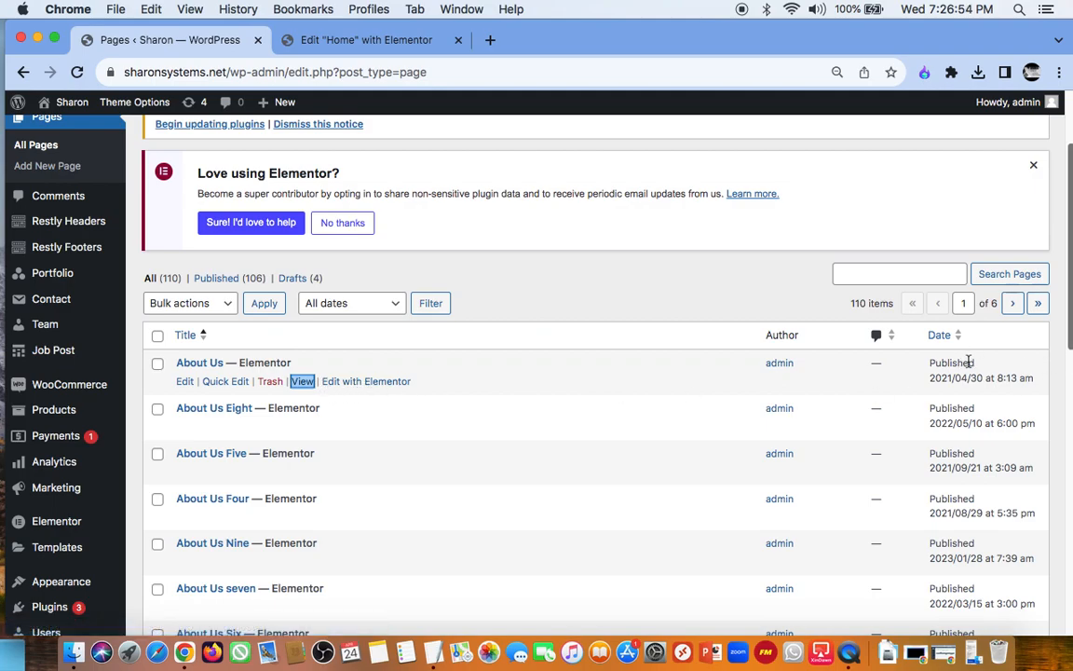
Step: Activate the header for editing in the Home page's Elementor editor, and return to the pages list
left_click(410, 47)
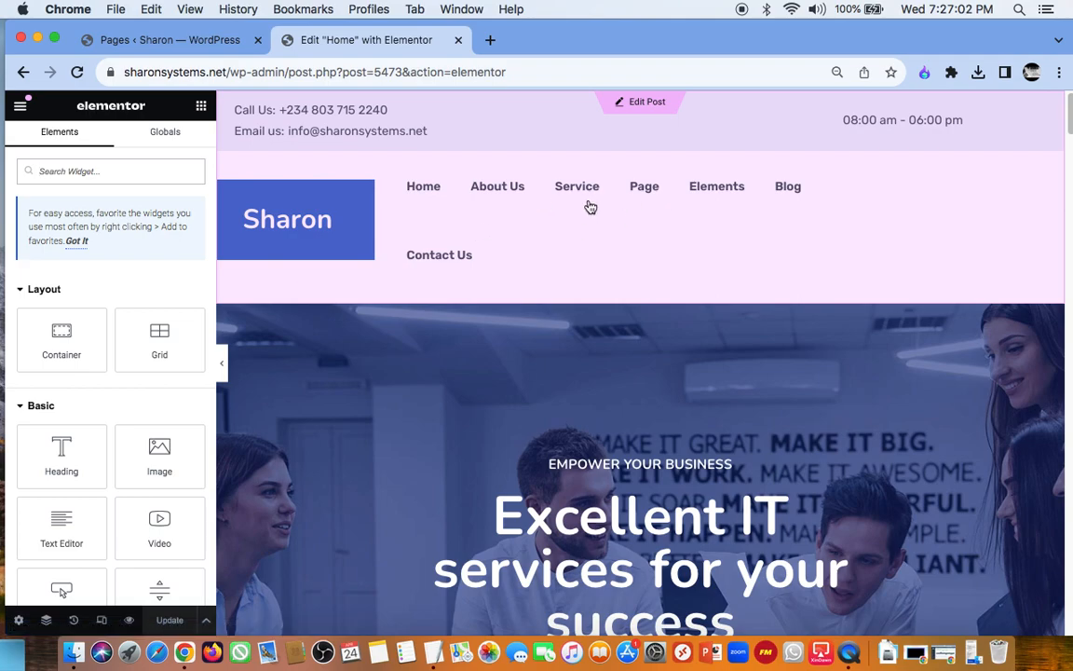
left_click(492, 193)
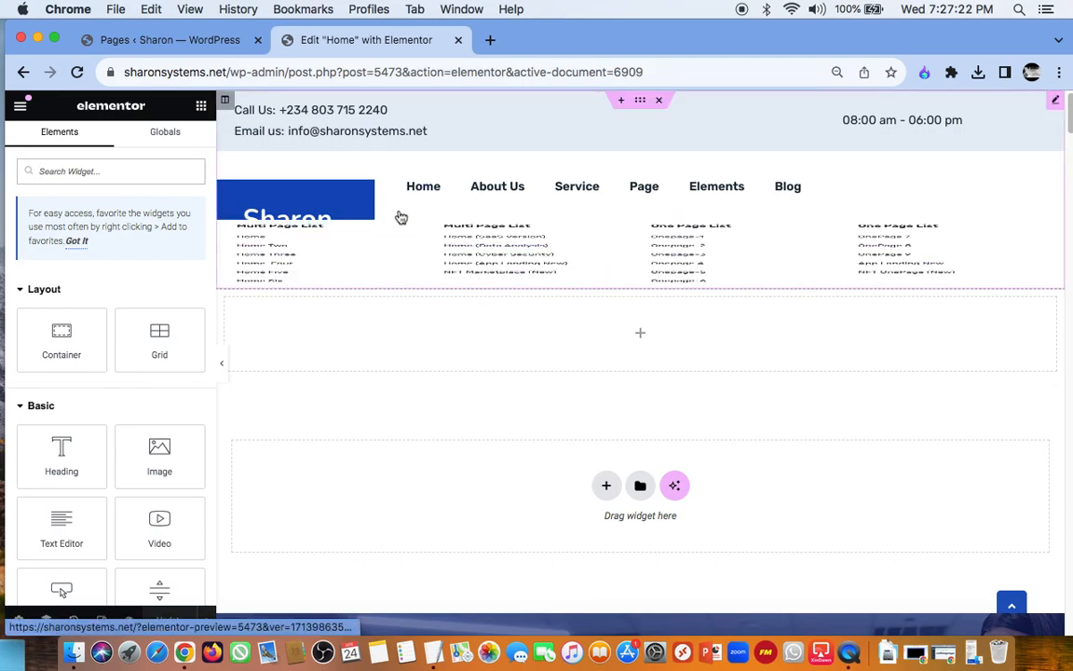
left_click(210, 45)
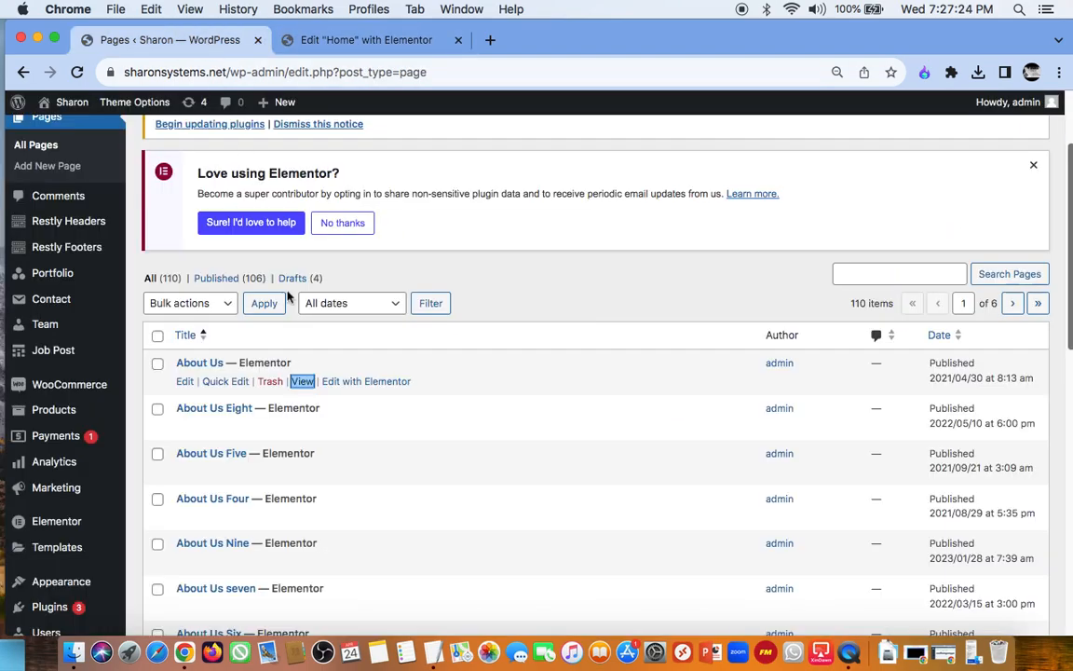
Step: Open About Us in Elementor and go back, check the header's About Us submenu in the Home editor, and return to the pages list
left_click(363, 382)
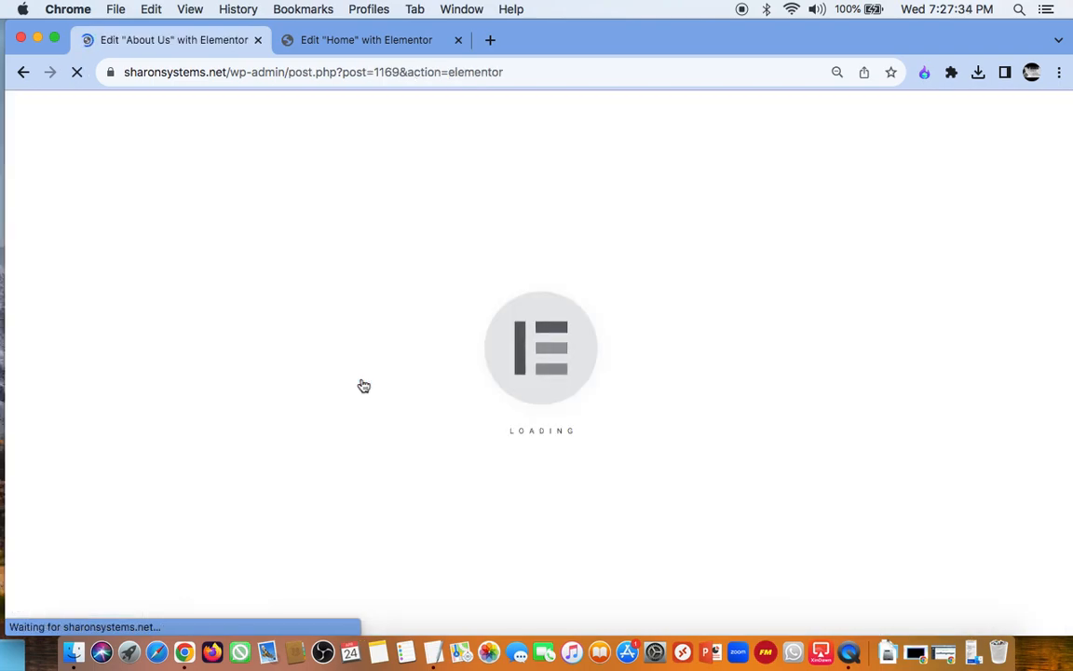
left_click(25, 82)
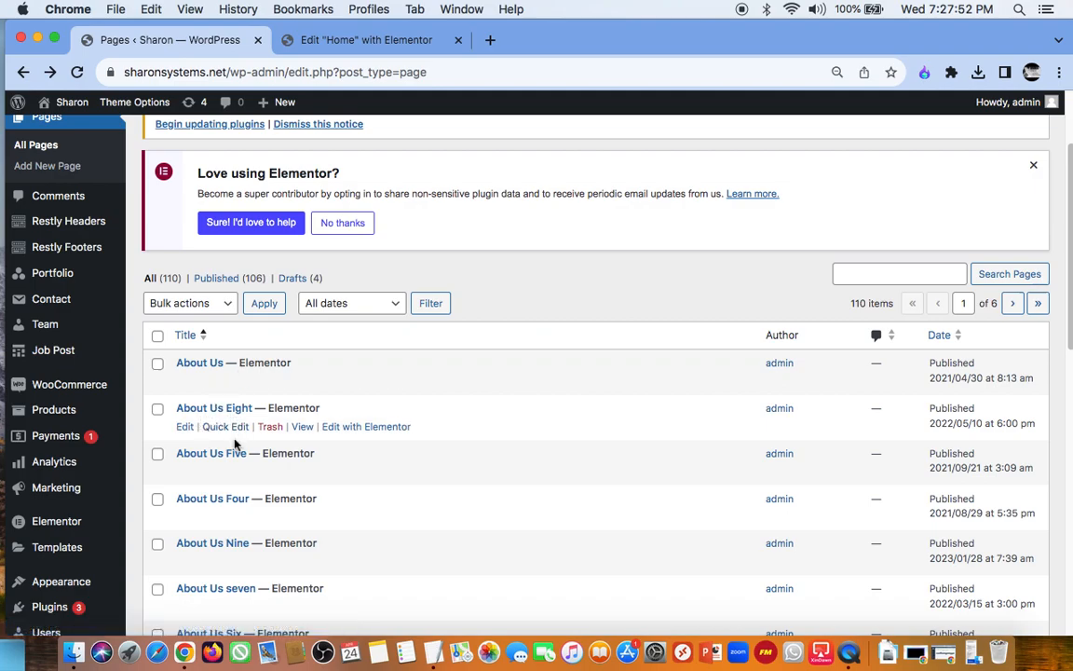
left_click(362, 40)
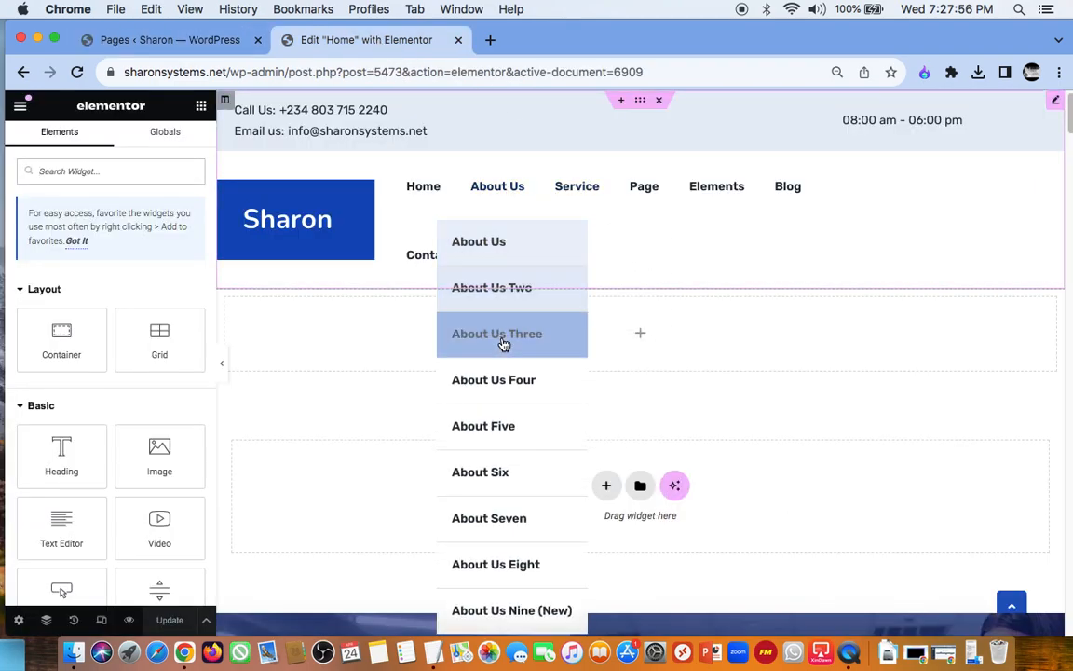
left_click(210, 45)
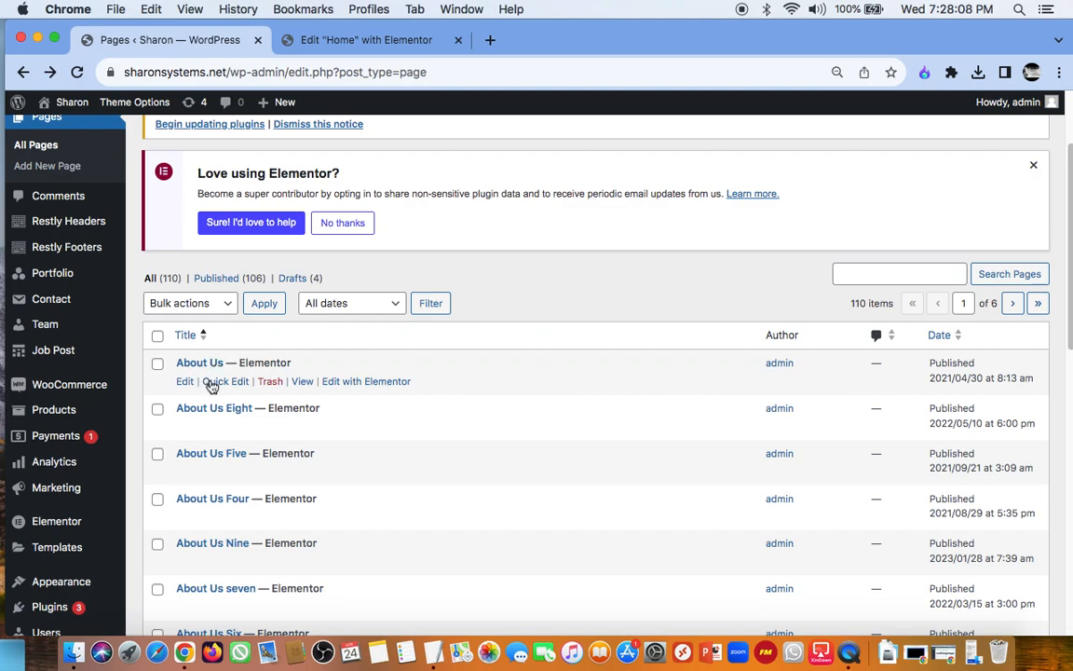
Step: Open the About Us page's WordPress edit screen and review its Metabox Options
left_click(185, 382)
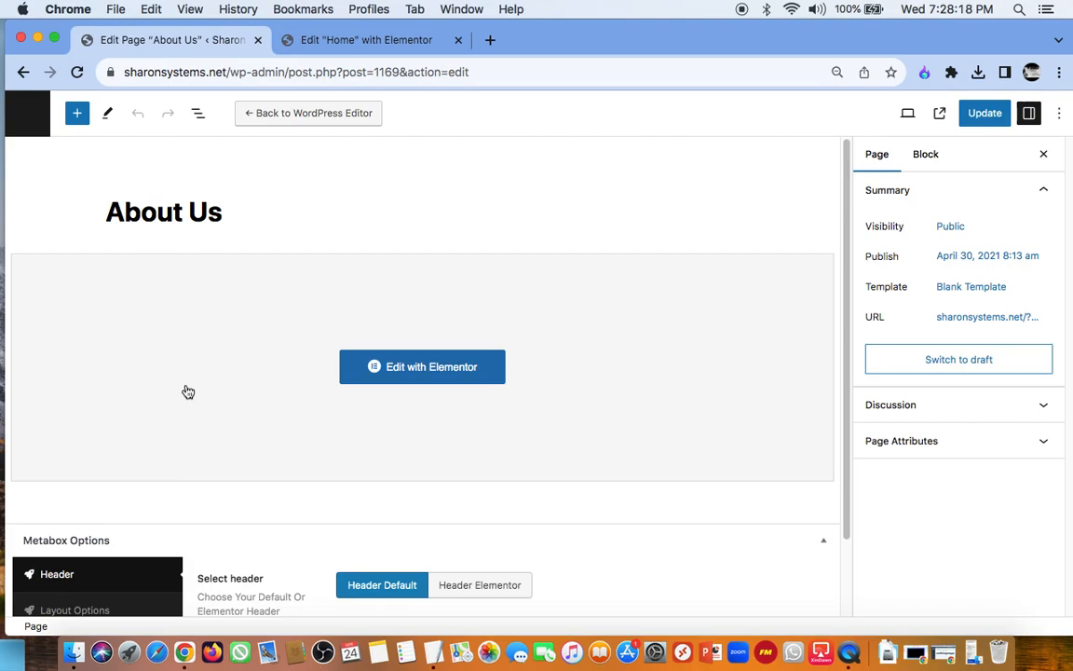
scroll(354, 251, "down", 2)
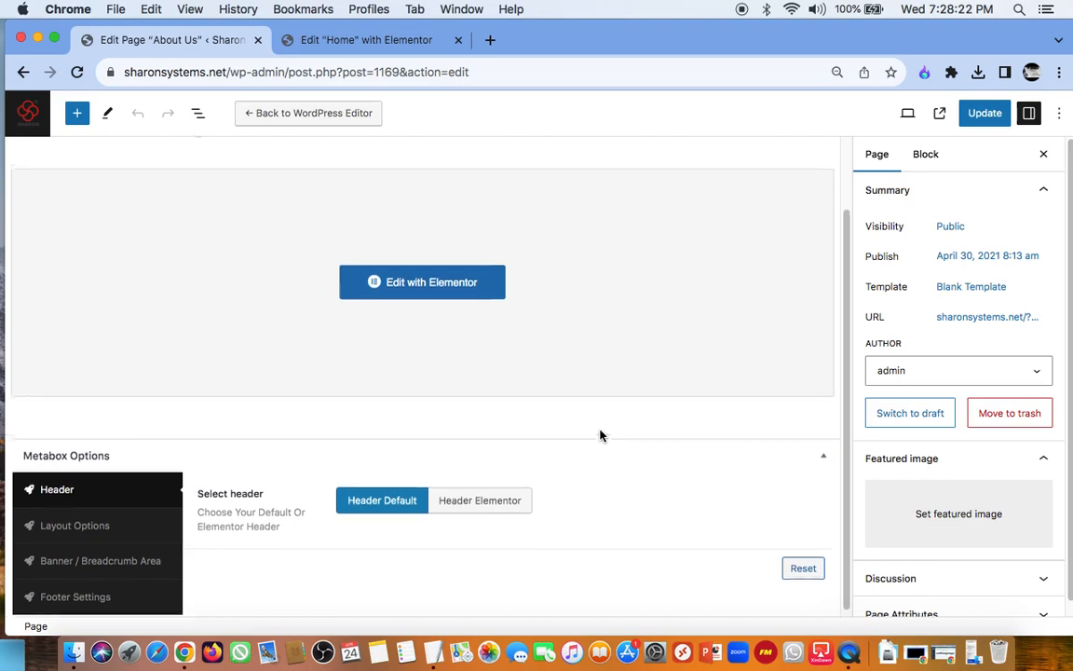
scroll(600, 435, "up", 2)
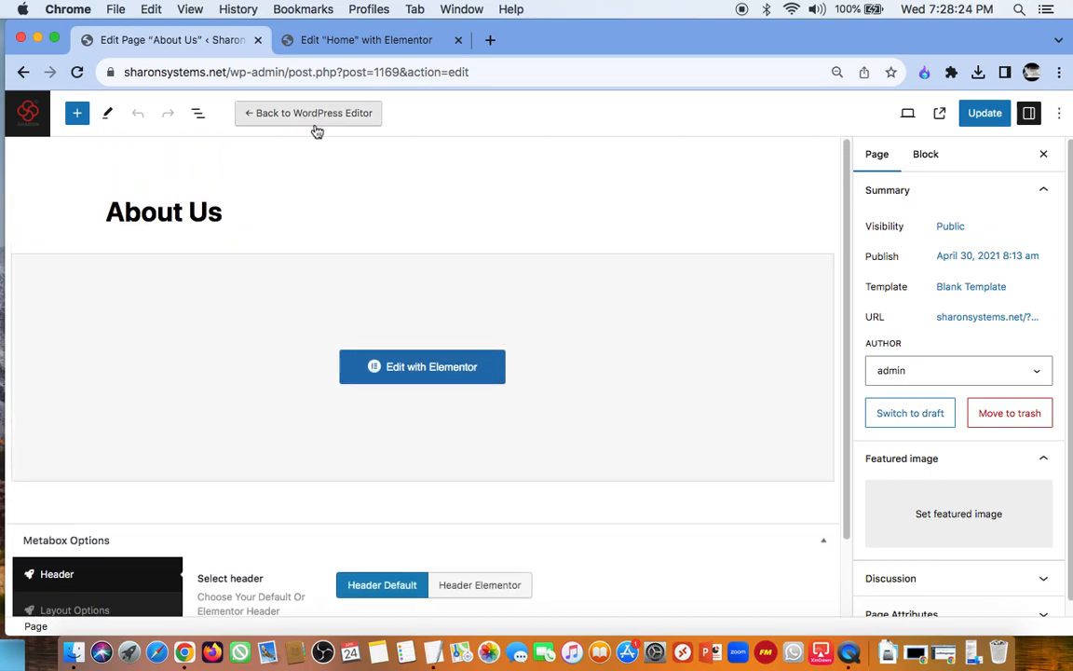
Step: Switch the About Us page back to the default WordPress editor and look through its classic content
left_click(297, 119)
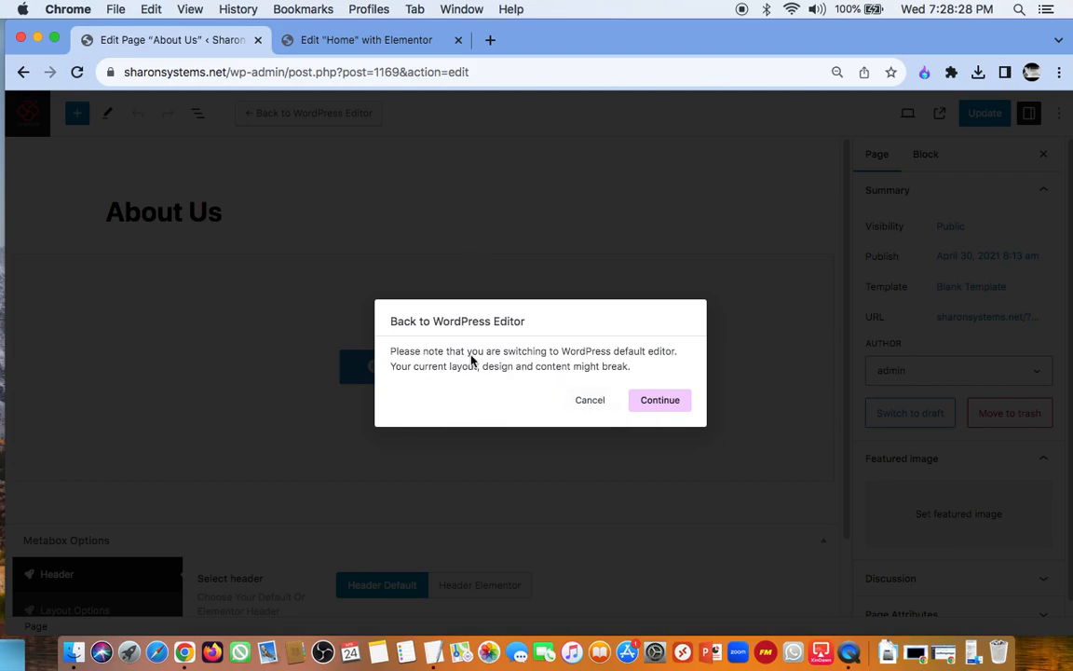
left_click(657, 399)
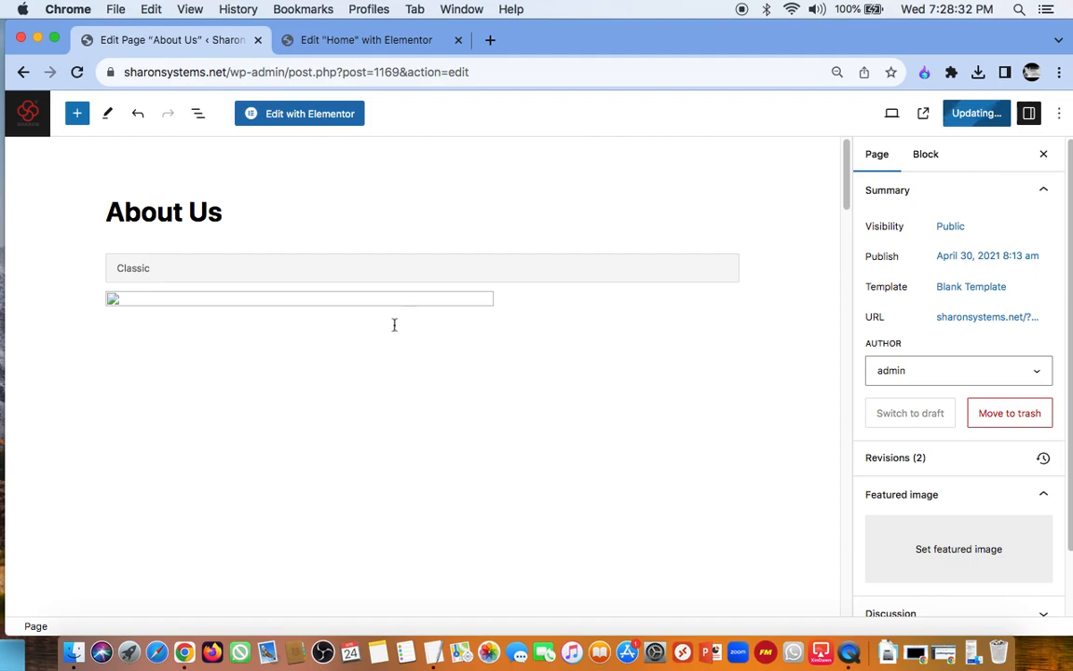
scroll(361, 313, "down", 3)
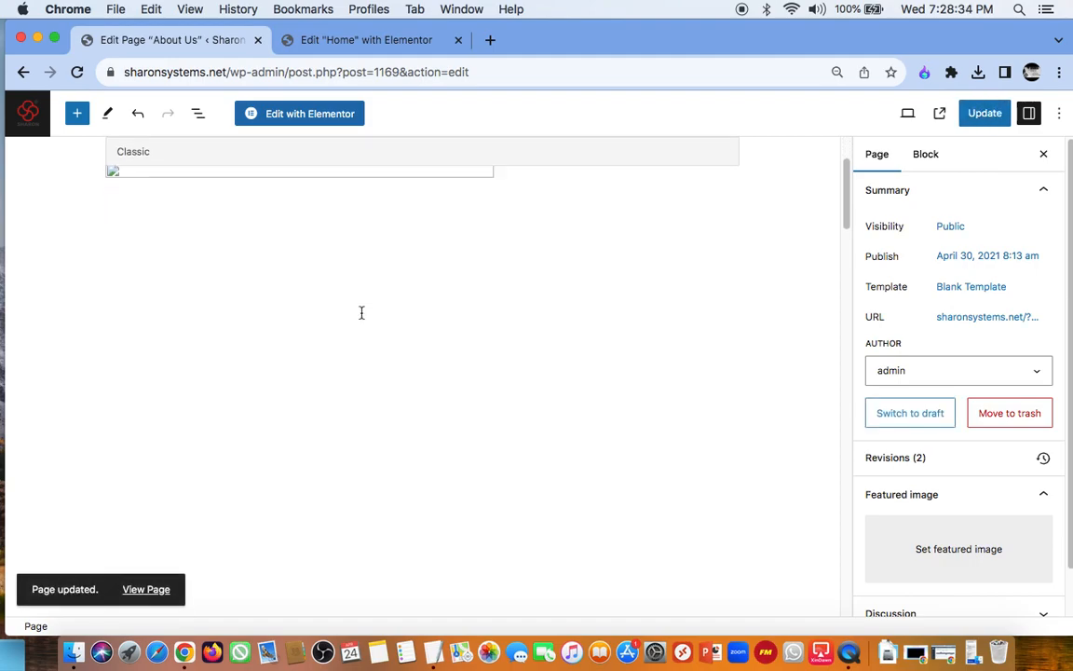
scroll(362, 313, "down", 8)
scroll(361, 313, "down", 5)
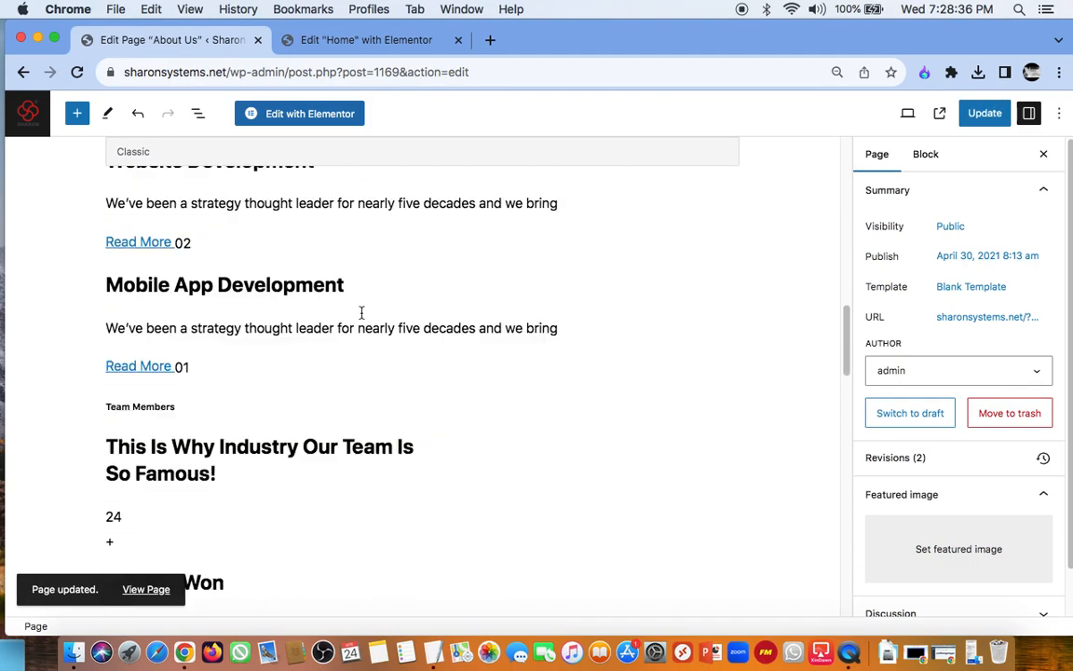
Step: Switch the About Us page to Elementor editing, return to its WordPress edit screen and review the page settings
left_click(308, 113)
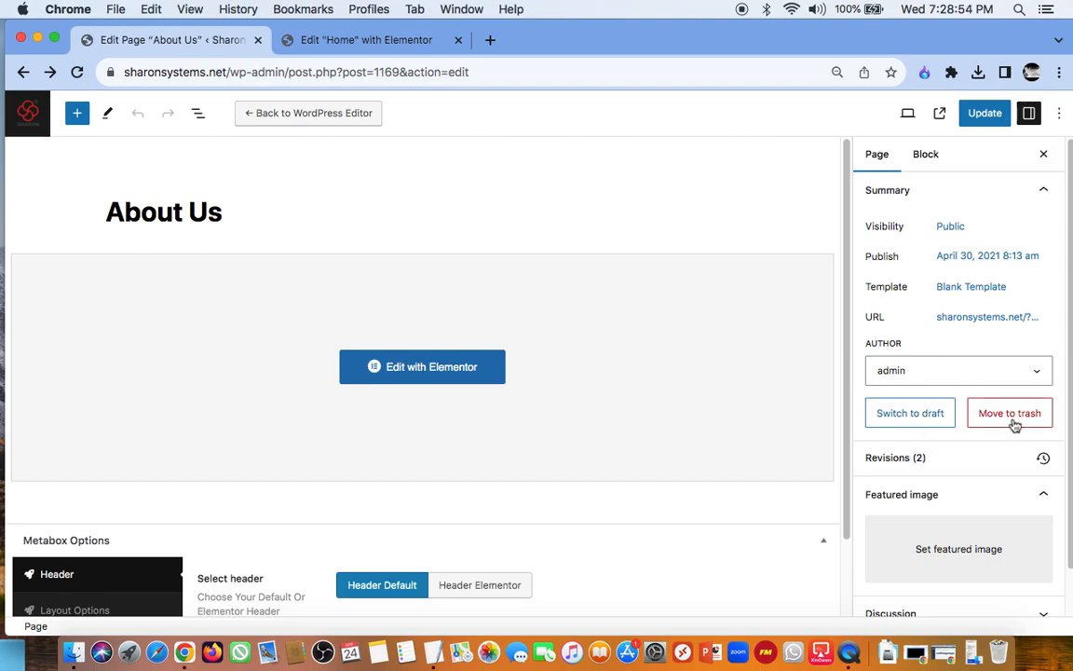
scroll(934, 445, "down", 1)
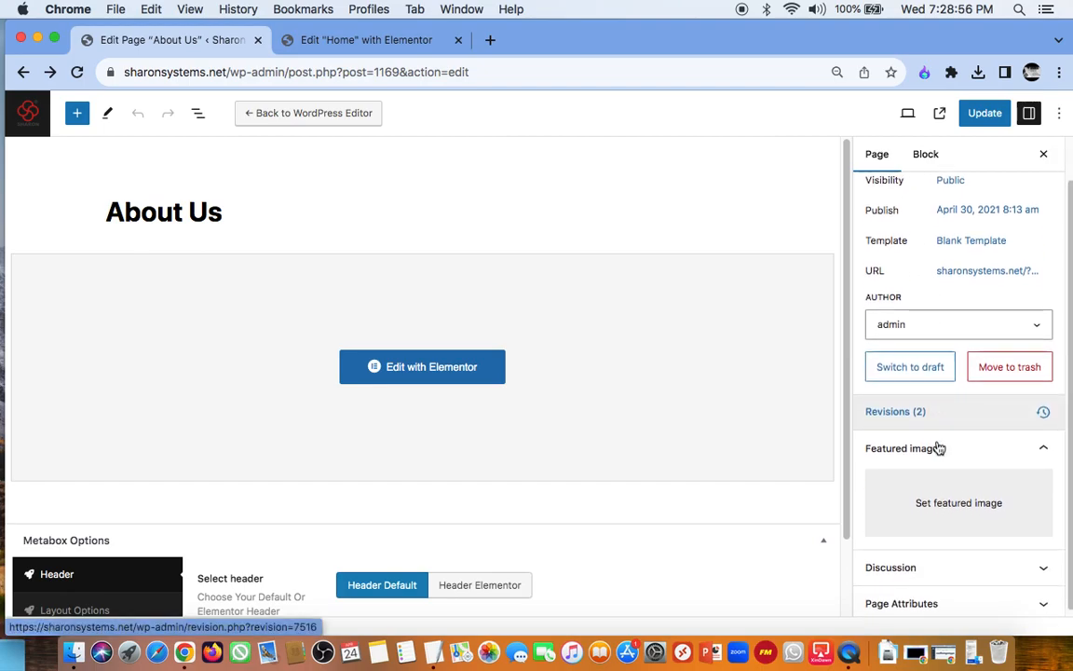
Step: Open the About Us page in Elementor and look through it, going back to its edit screen and returning to Elementor
scroll(939, 448, "up", 1)
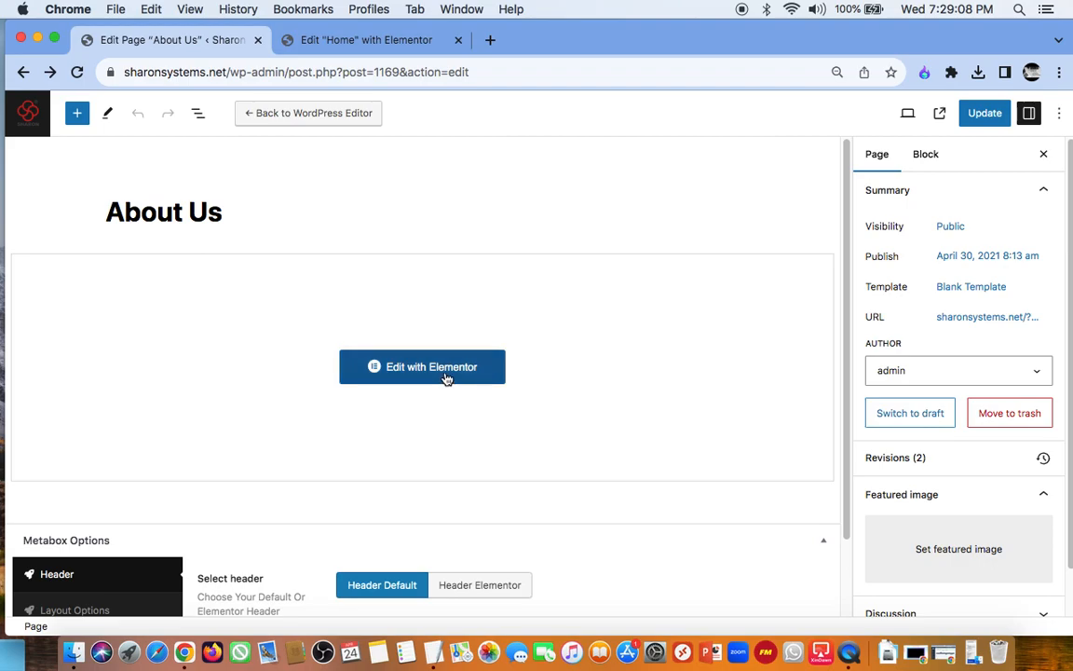
left_click(445, 378)
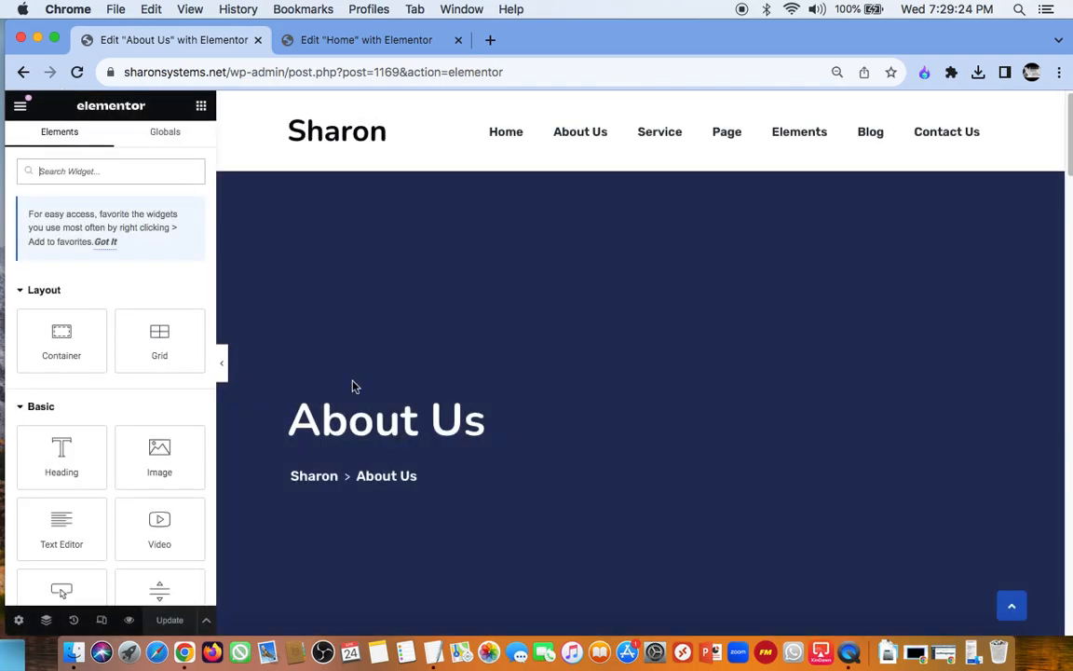
scroll(811, 154, "down", 1)
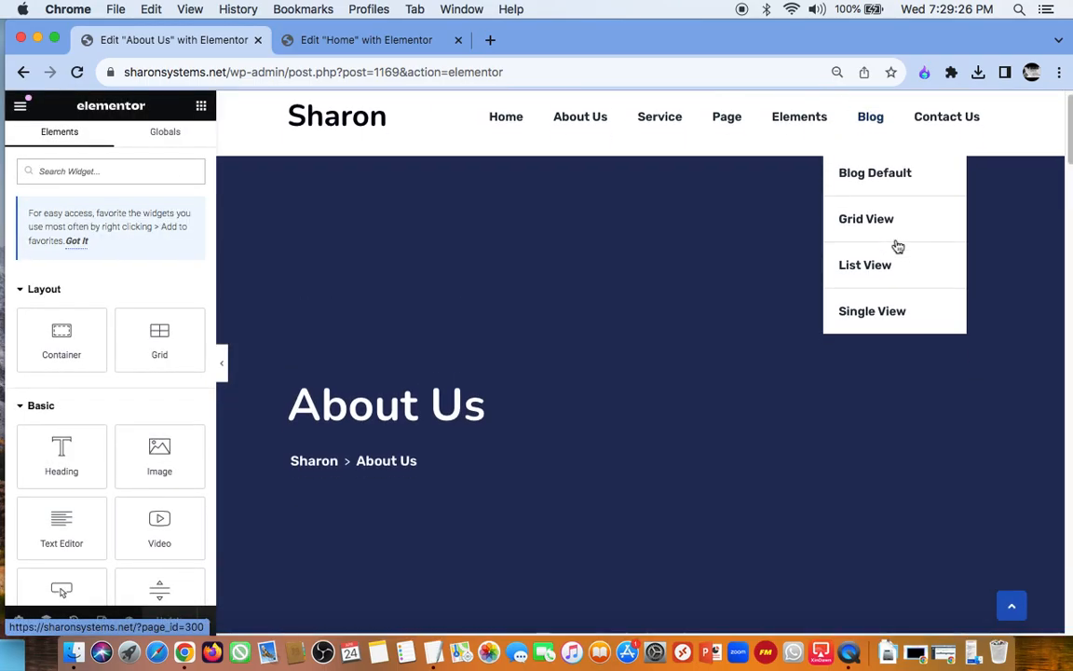
scroll(898, 244, "down", 4)
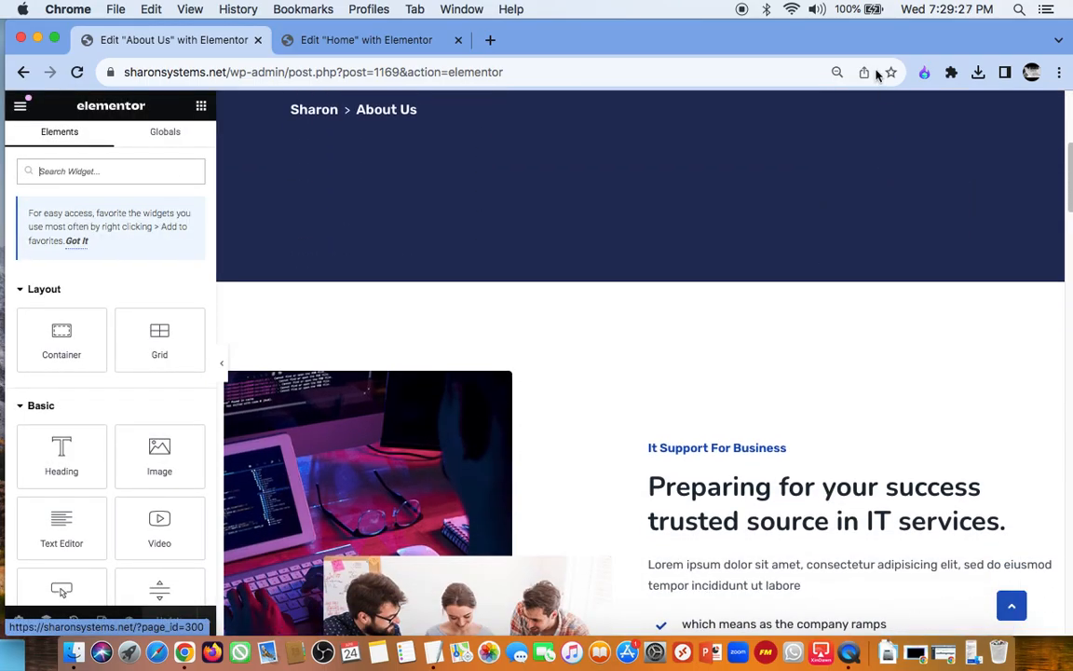
left_click(25, 74)
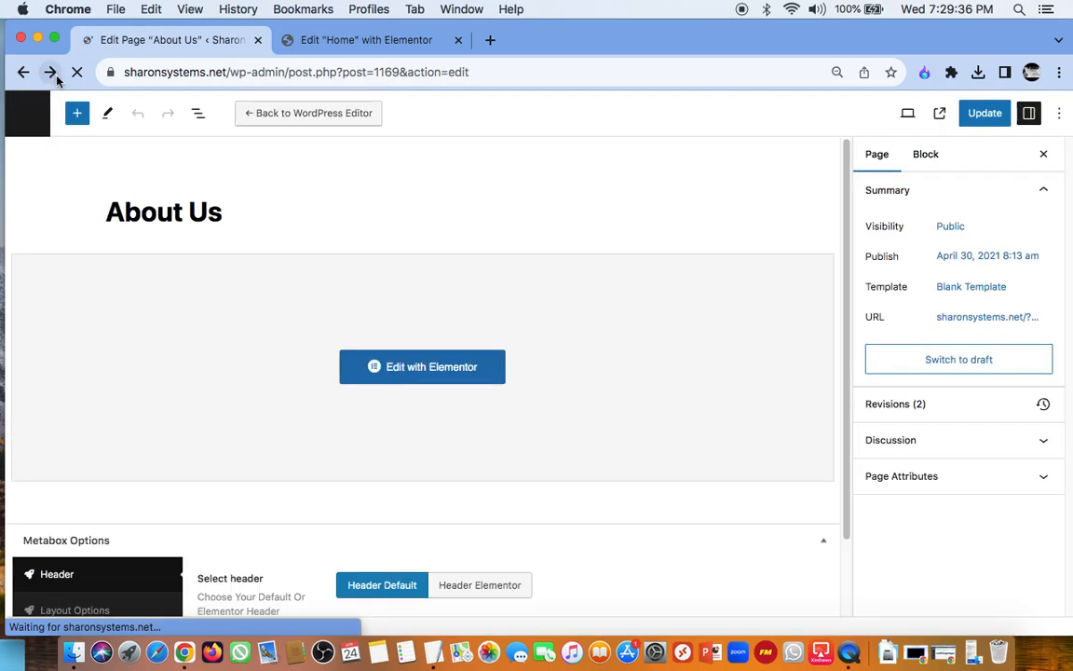
left_click(50, 71)
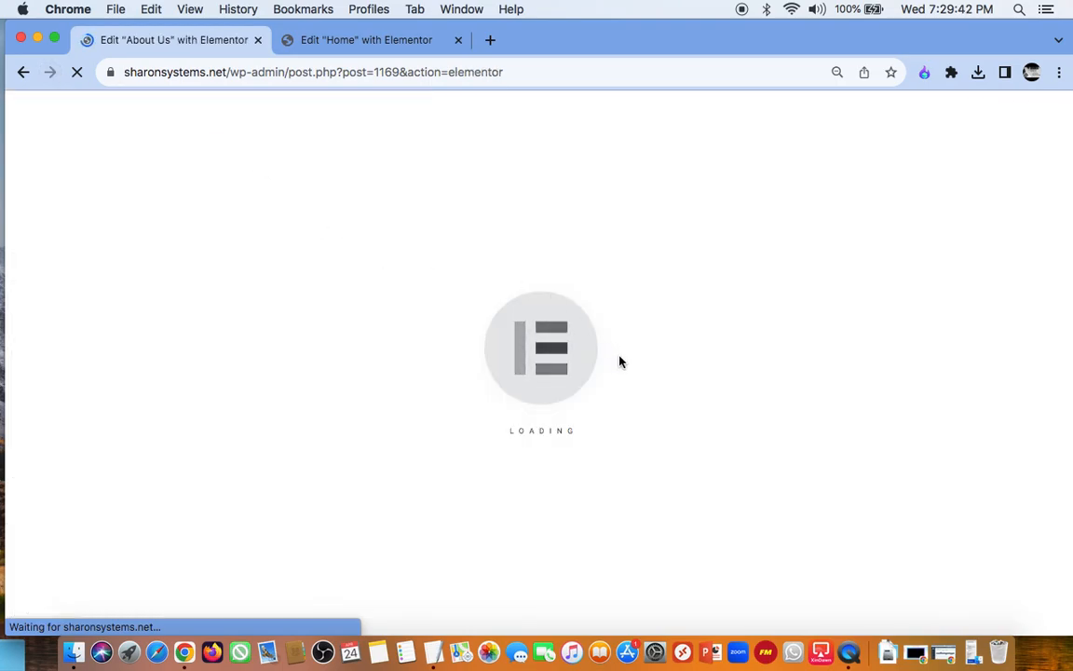
Step: Check the header's Service and Page submenus in the Home editor and the first info item of the header's top bar
left_click(360, 41)
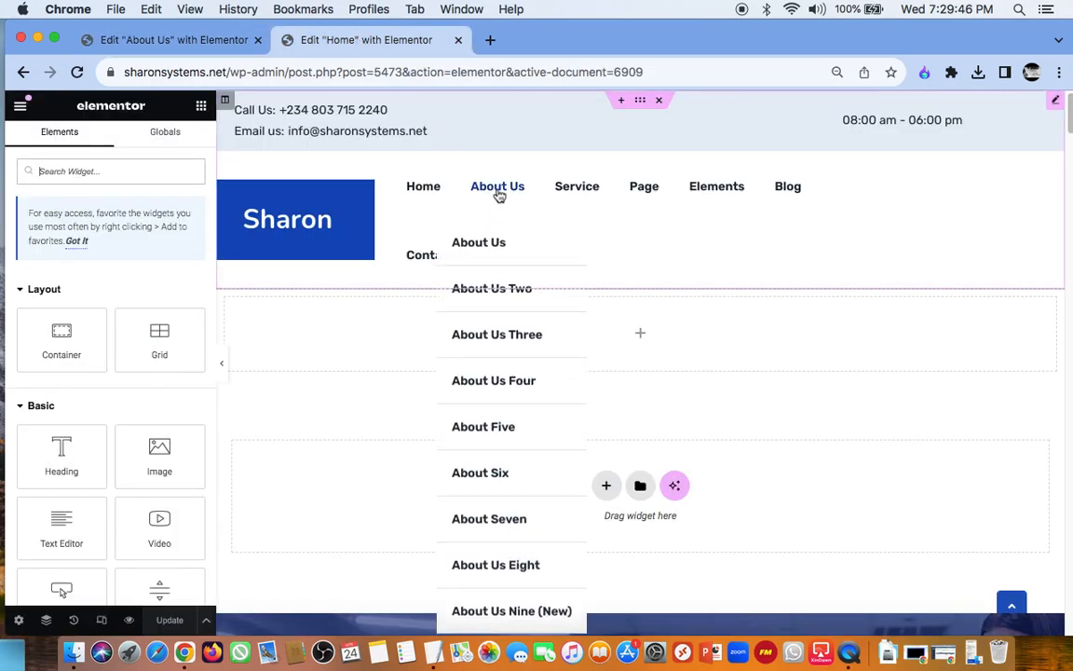
mouse_move(575, 185)
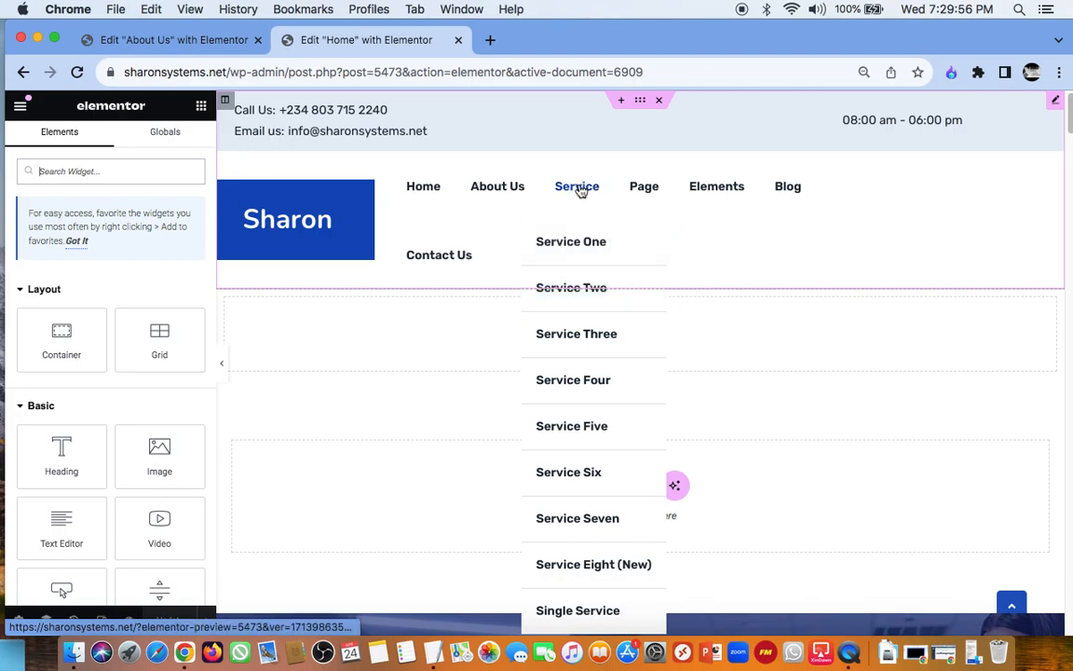
left_click(579, 230)
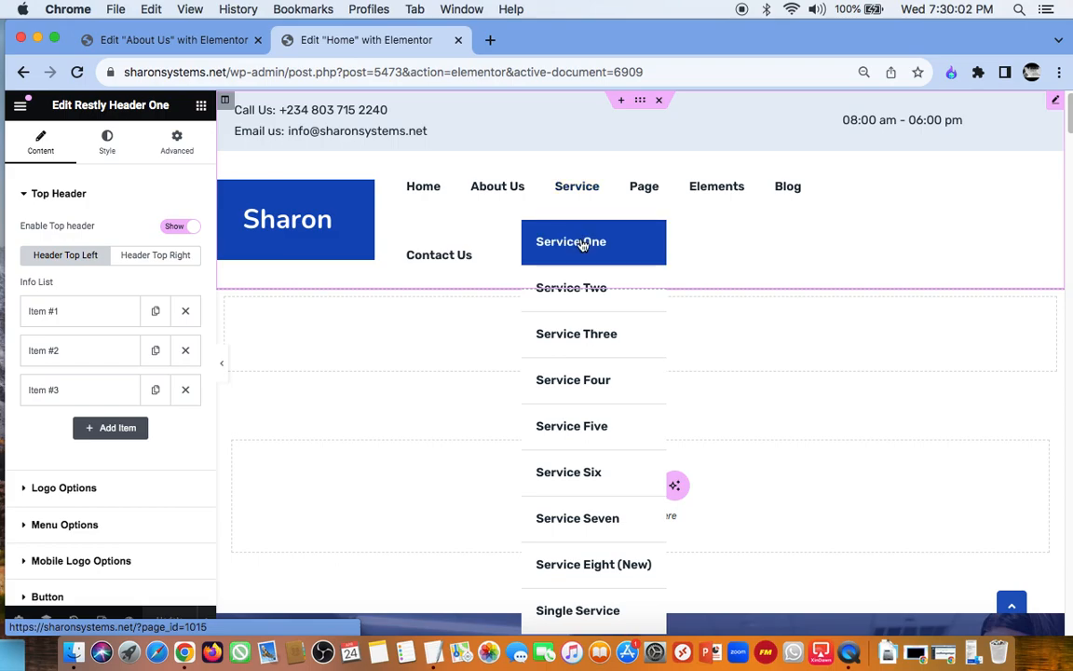
left_click(72, 317)
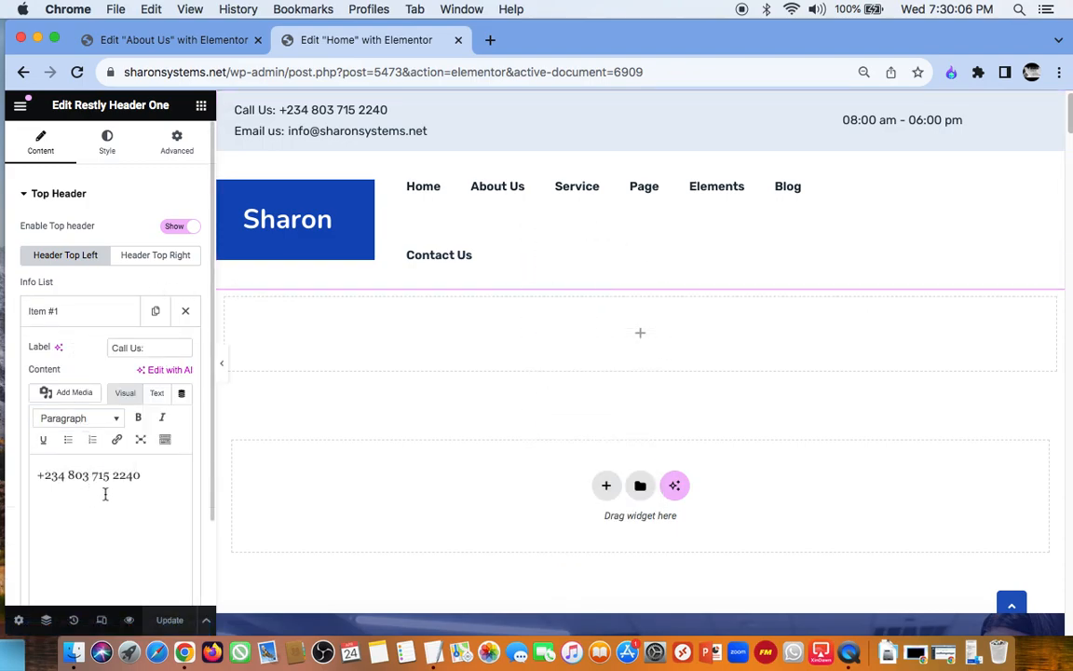
left_click(66, 311)
mouse_move(649, 197)
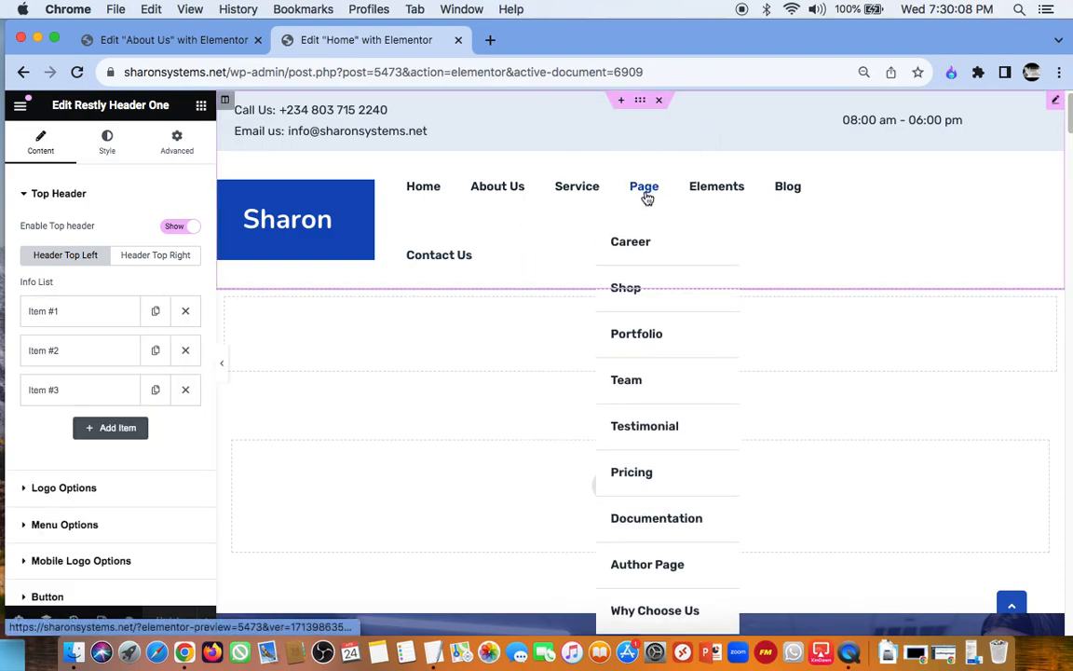
mouse_move(639, 305)
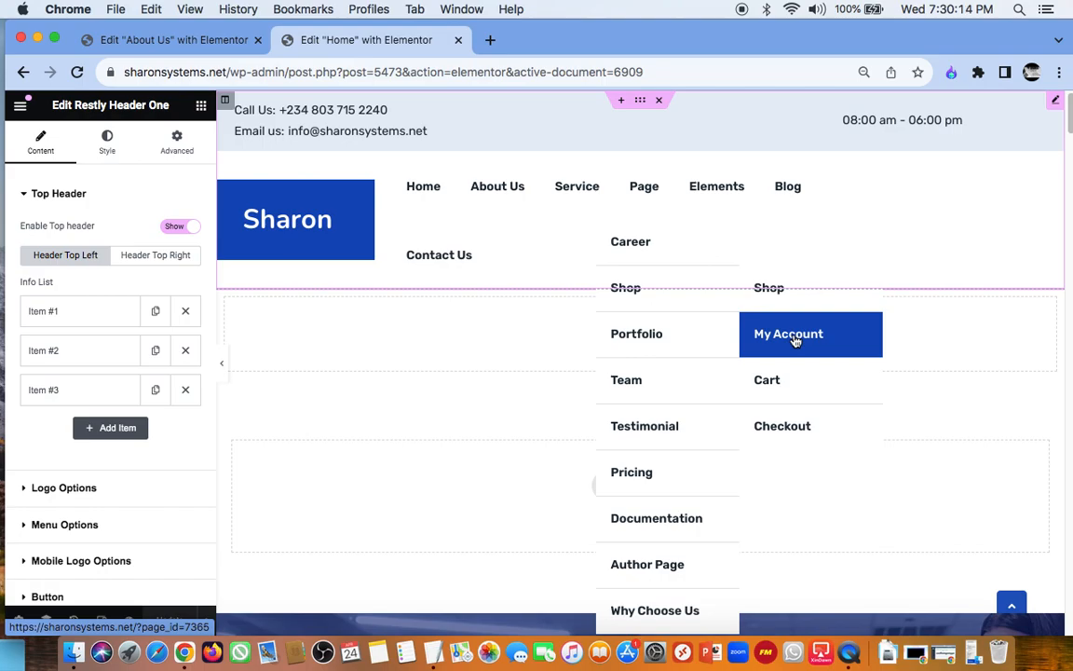
Step: Leave the Home editor for the WordPress admin and create a new page set to edit with Elementor
left_click(23, 74)
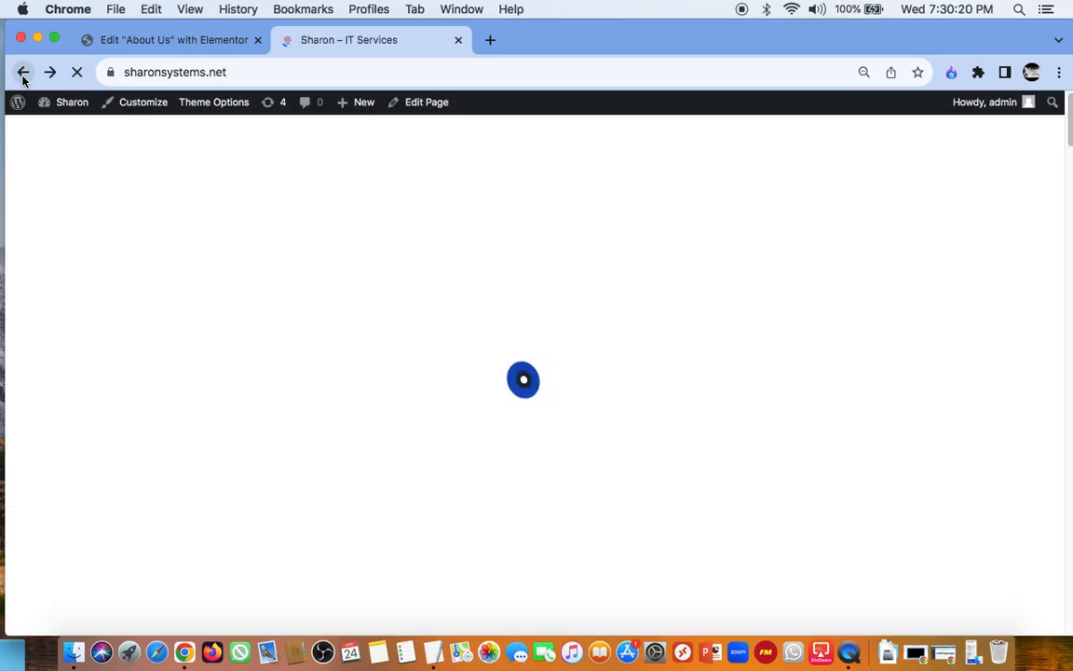
left_click(132, 39)
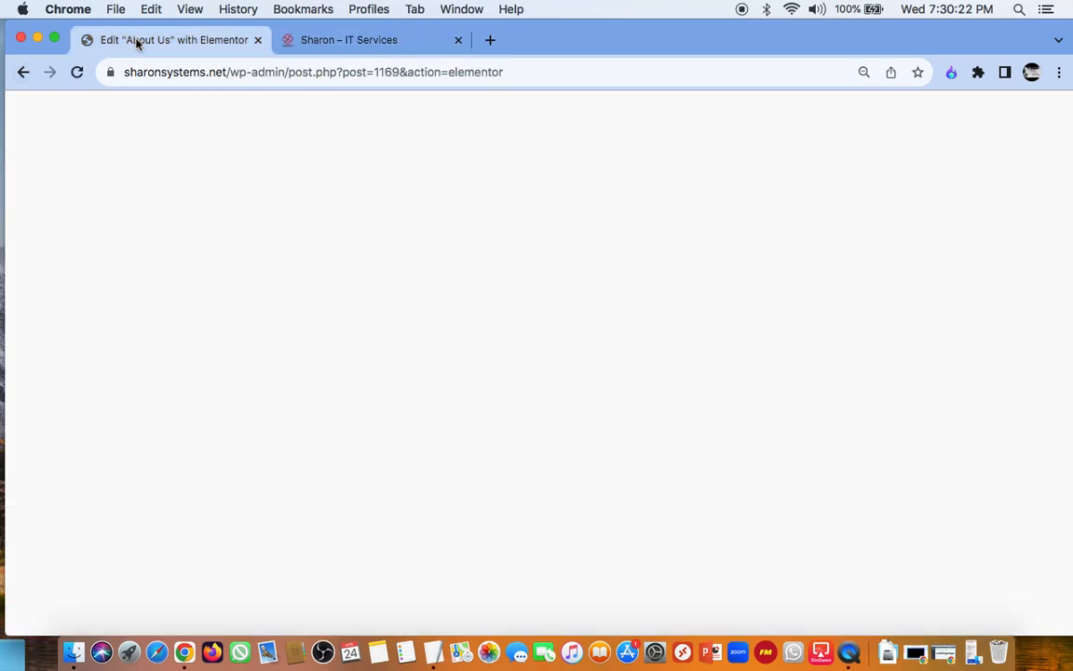
left_click(289, 41)
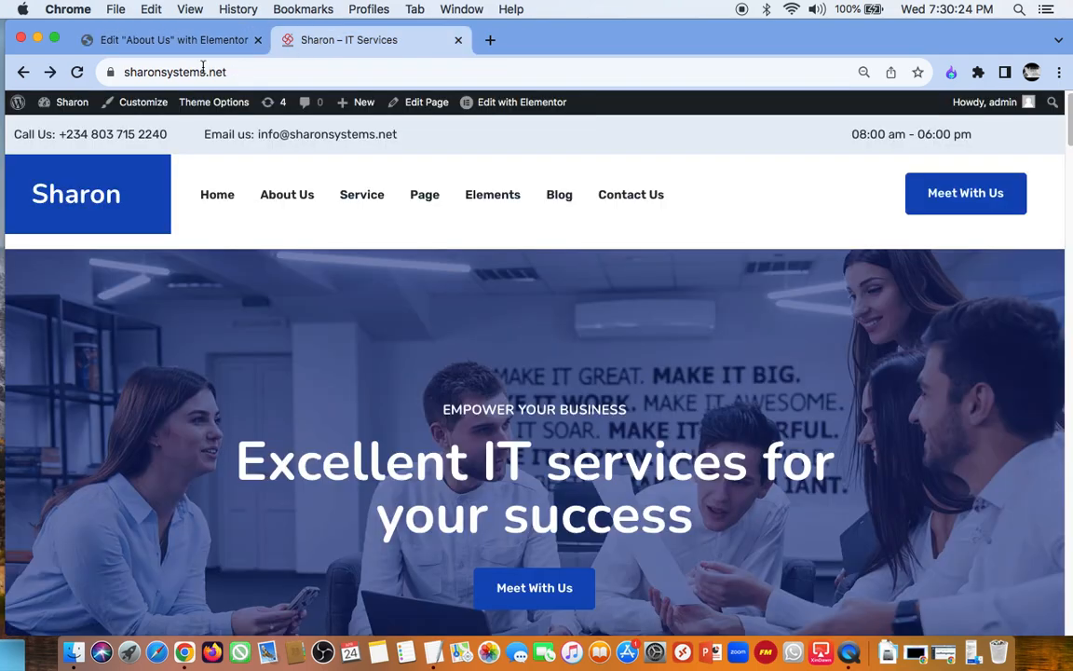
left_click(23, 105)
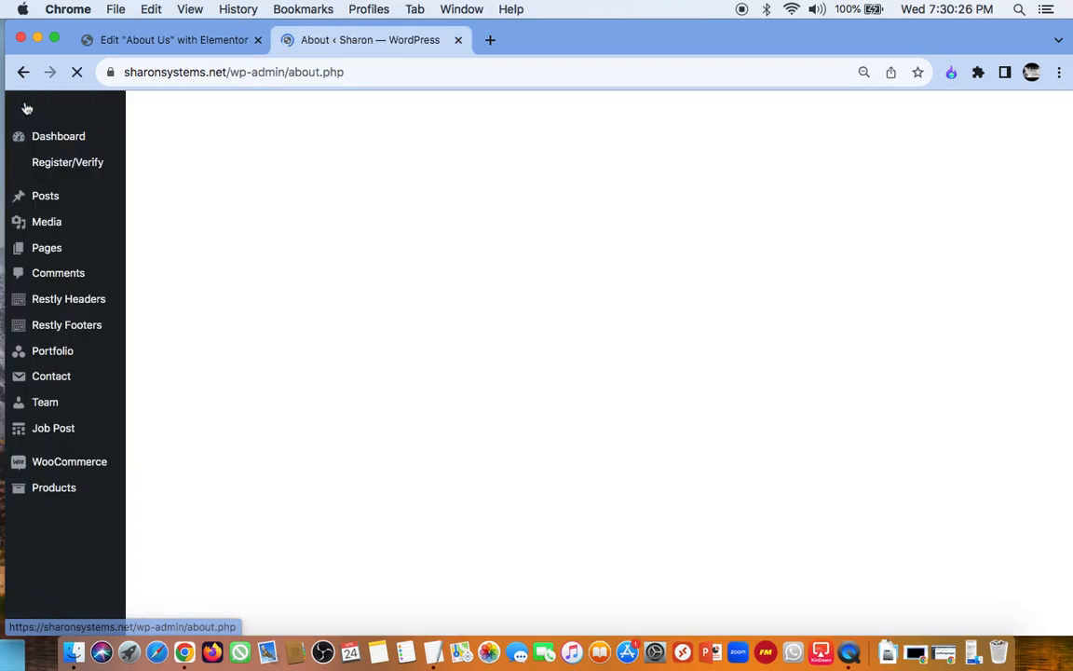
mouse_move(42, 246)
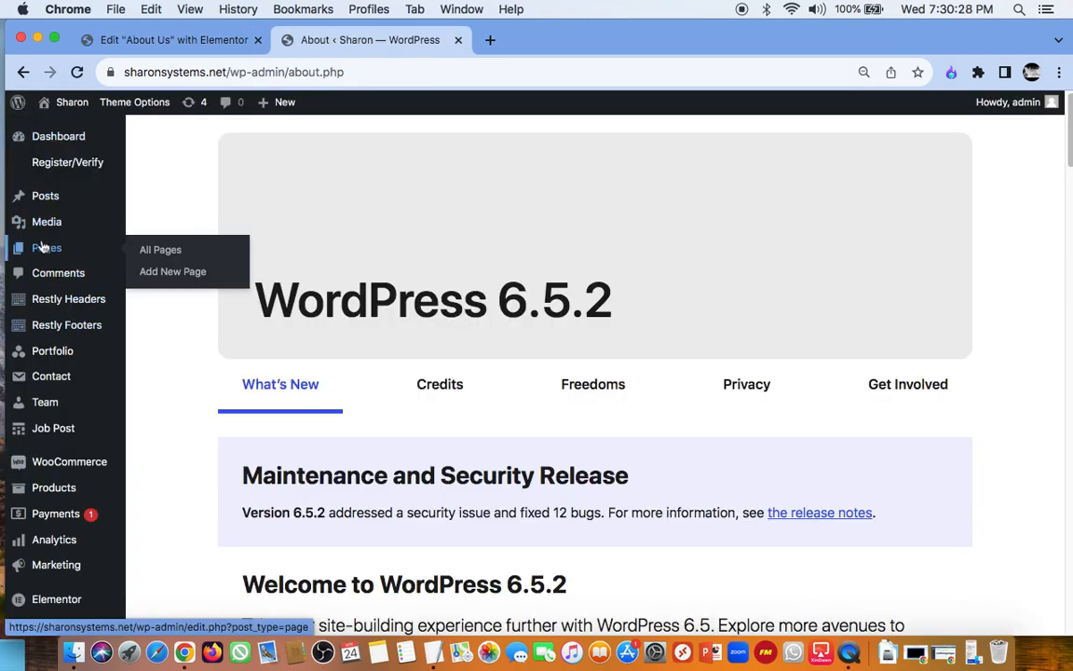
left_click(172, 272)
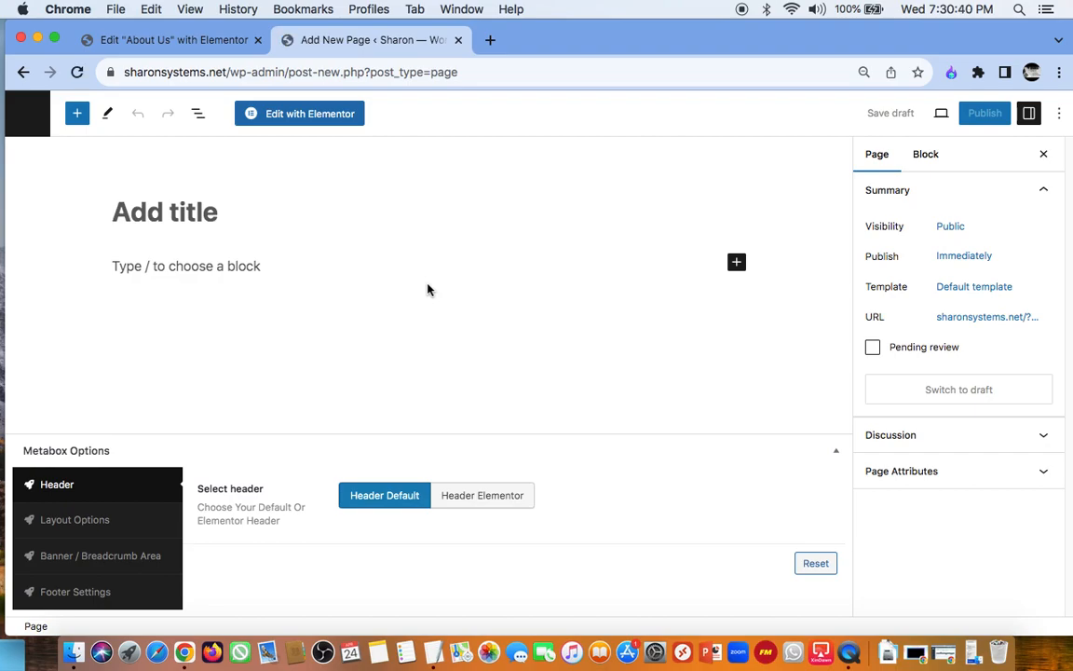
left_click(313, 114)
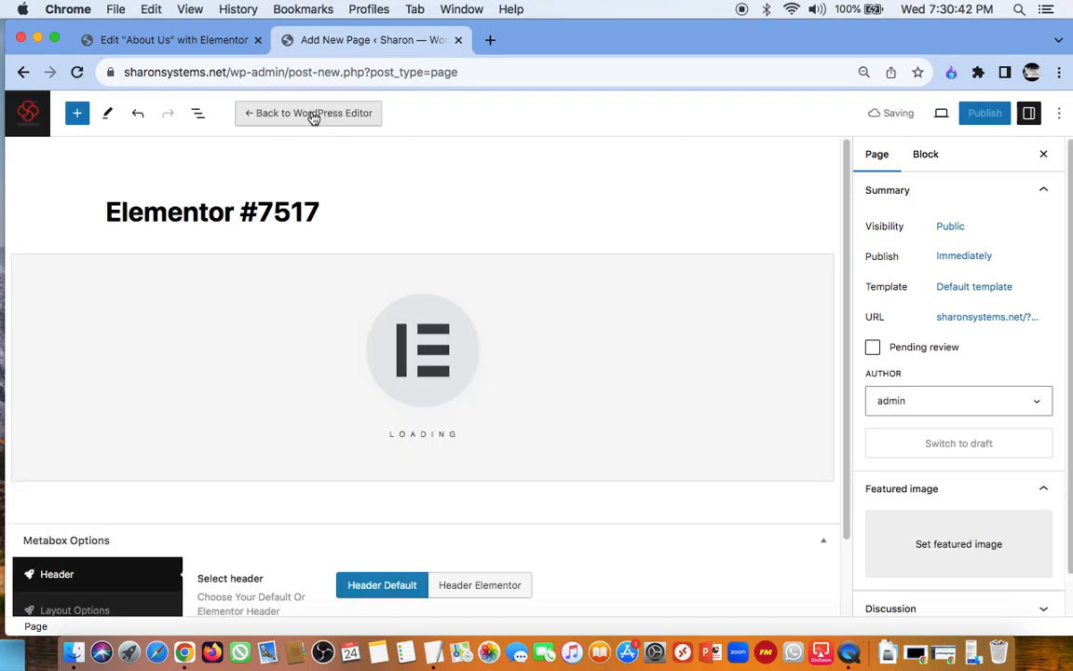
Step: Stay on the new page and replace its default title with "Repairs"
left_click(343, 208)
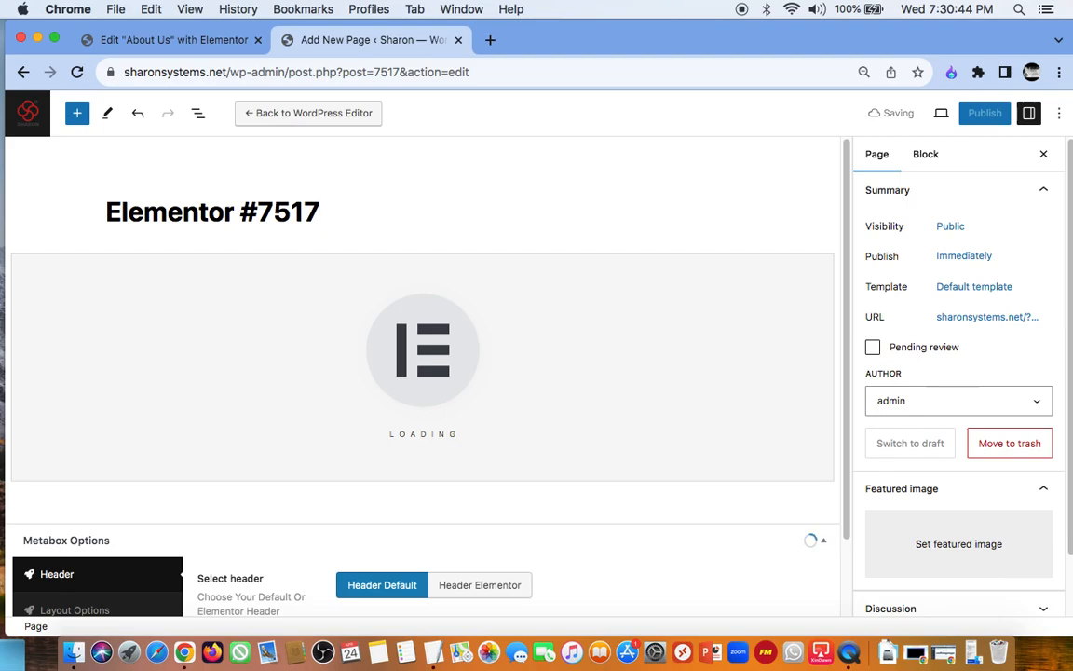
key("BackSpace")
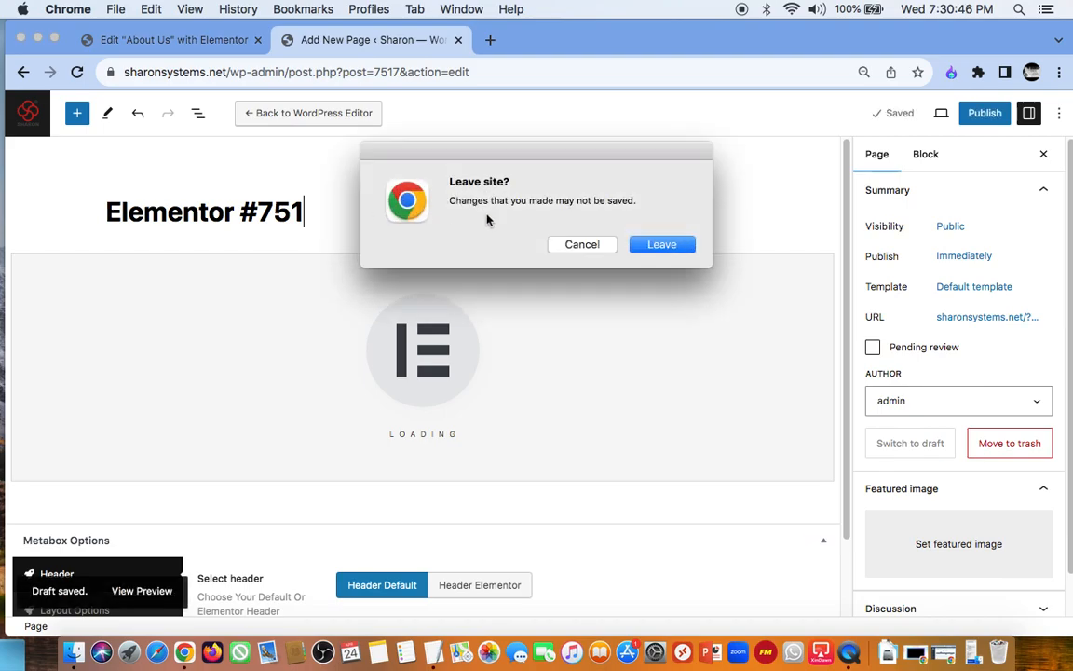
left_click(565, 244)
key("BackSpace")
key("BackSpace")
key("BackSpace")
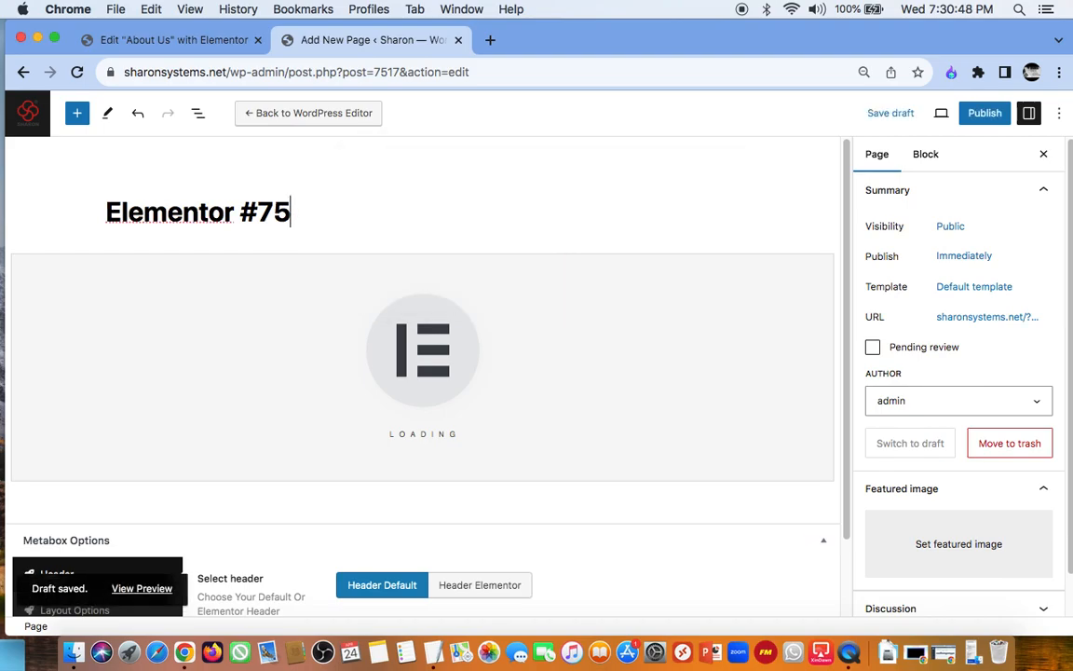
key("BackSpace")
key("BackSpace")
key("BackSpace")
key("BackSpace")
key("BackSpace")
key("BackSpace")
key("BackSpace")
key("BackSpace")
key("BackSpace")
key("BackSpace")
key("BackSpace")
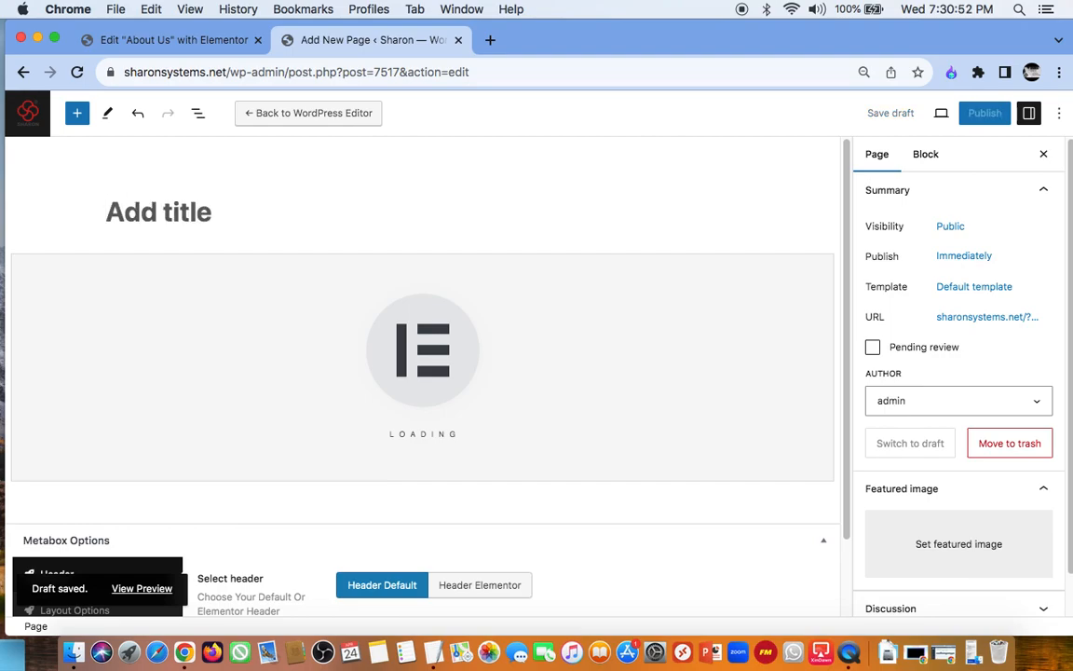
type("Re")
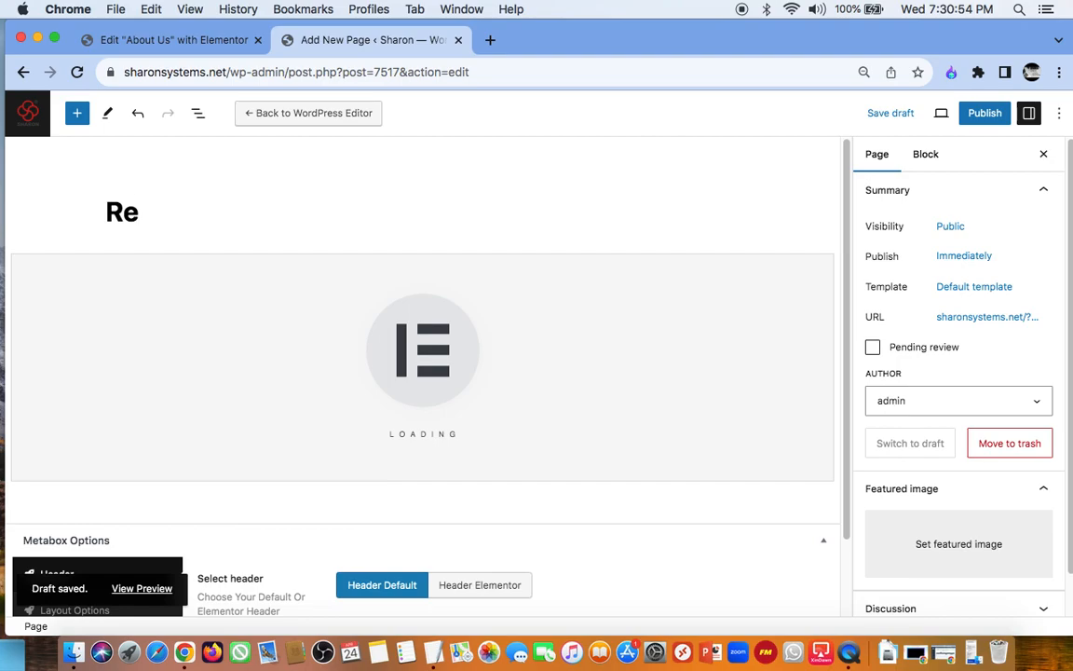
type("pairs")
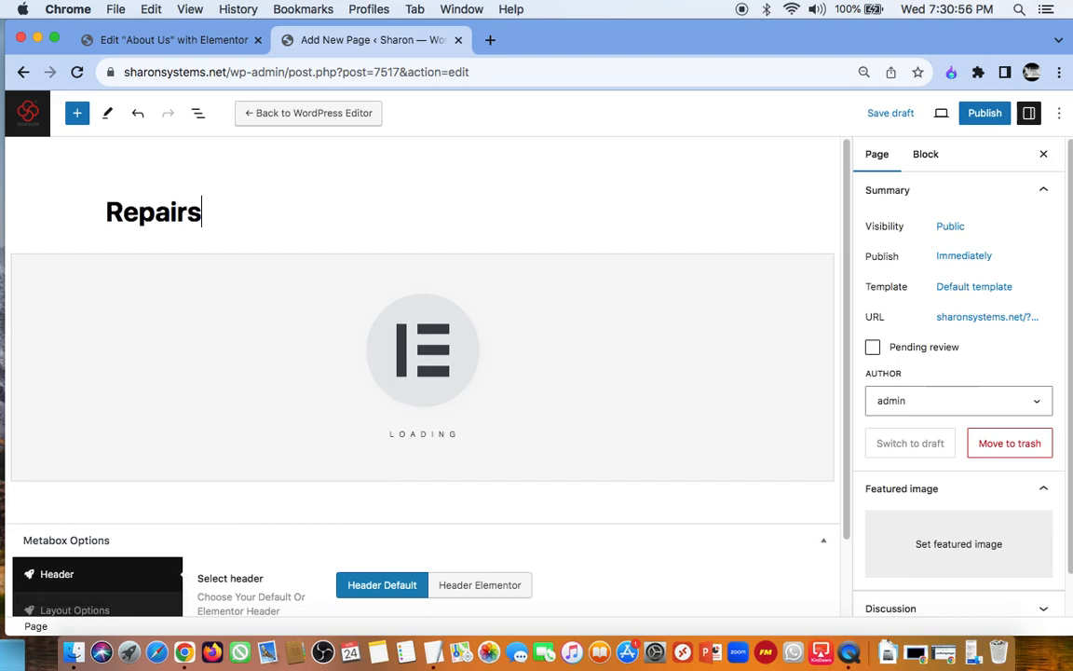
Step: Review the Repairs page's summary settings, author choices and Metabox Options
scroll(546, 481, "down", 2)
scroll(546, 482, "up", 2)
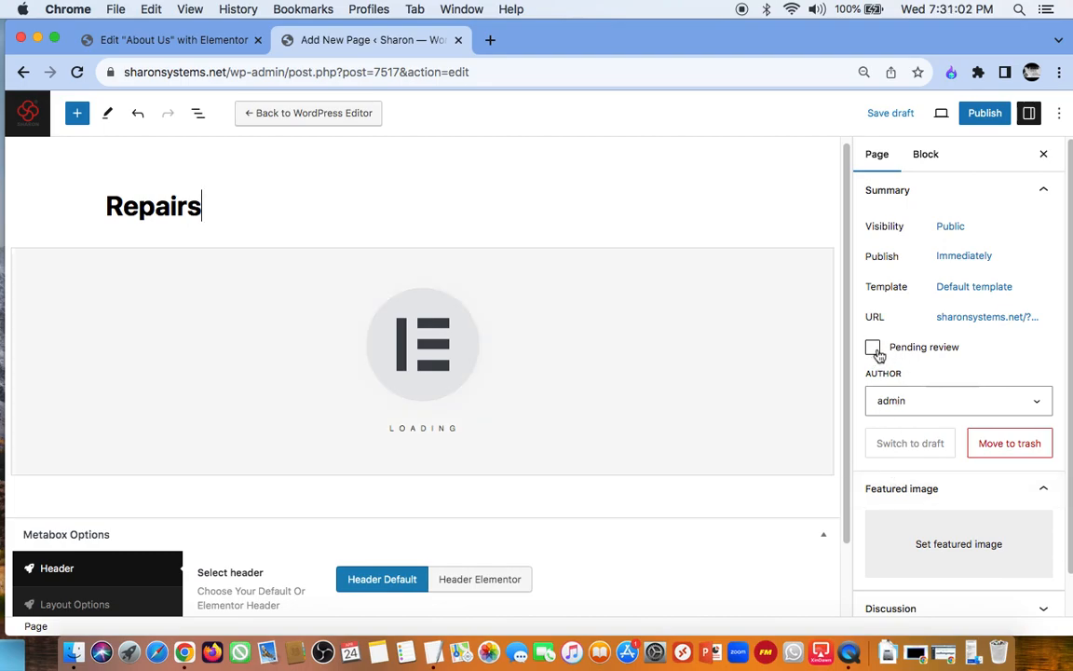
scroll(918, 398, "down", 1)
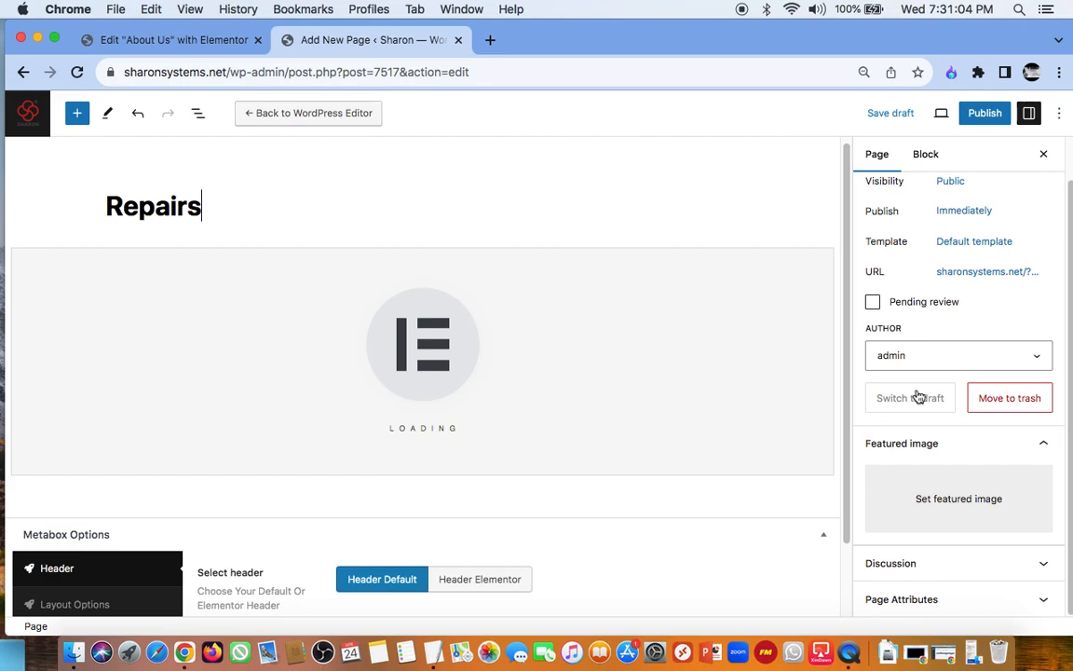
scroll(918, 396, "up", 1)
left_click(914, 377)
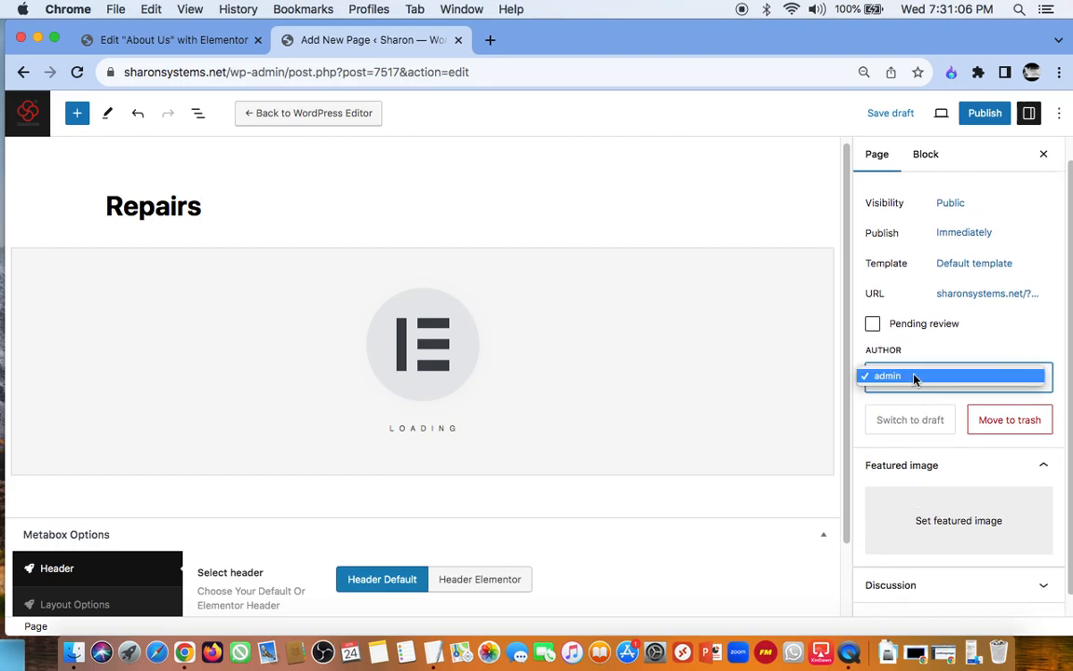
left_click(914, 376)
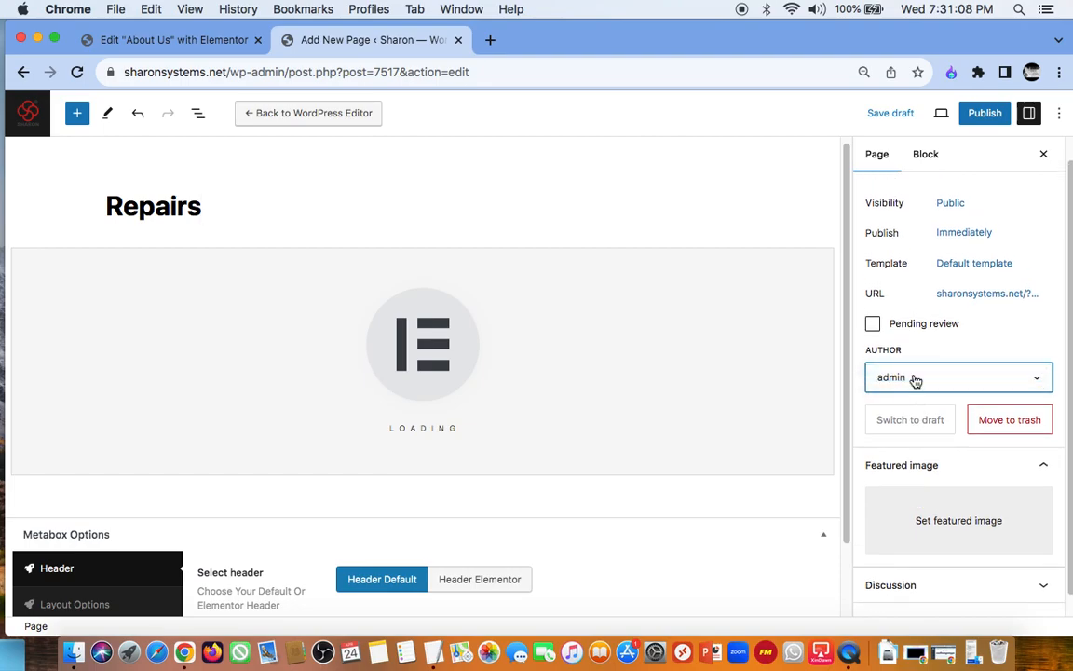
scroll(699, 442, "down", 3)
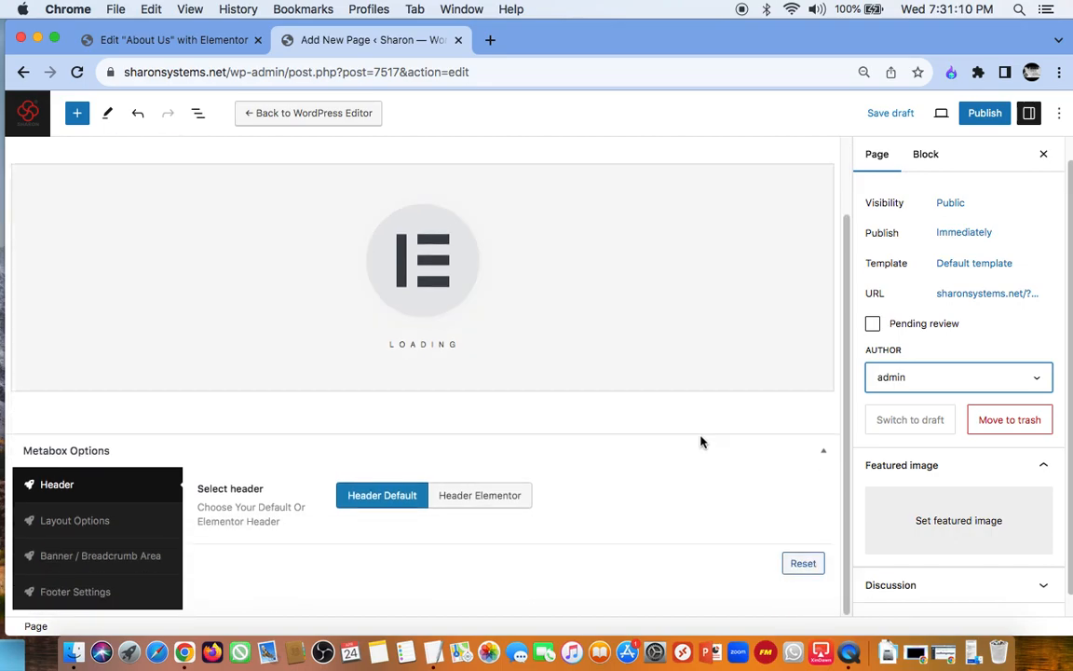
scroll(482, 277, "up", 3)
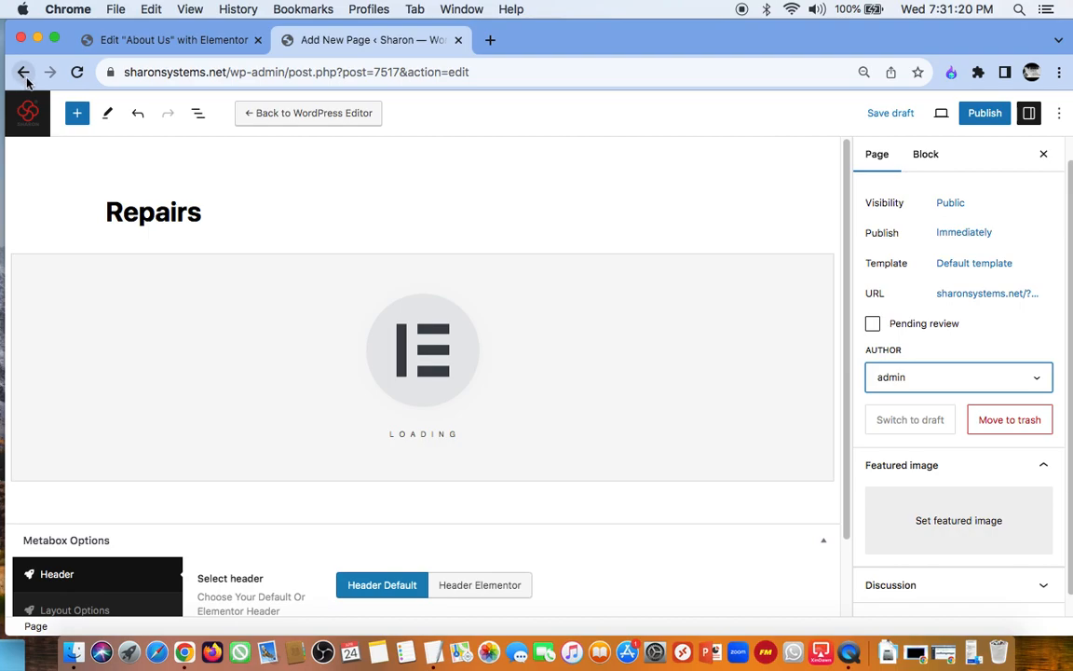
Step: Check the block editor's Edit and Select tool modes and leave the Repairs page without saving the changes
left_click(107, 118)
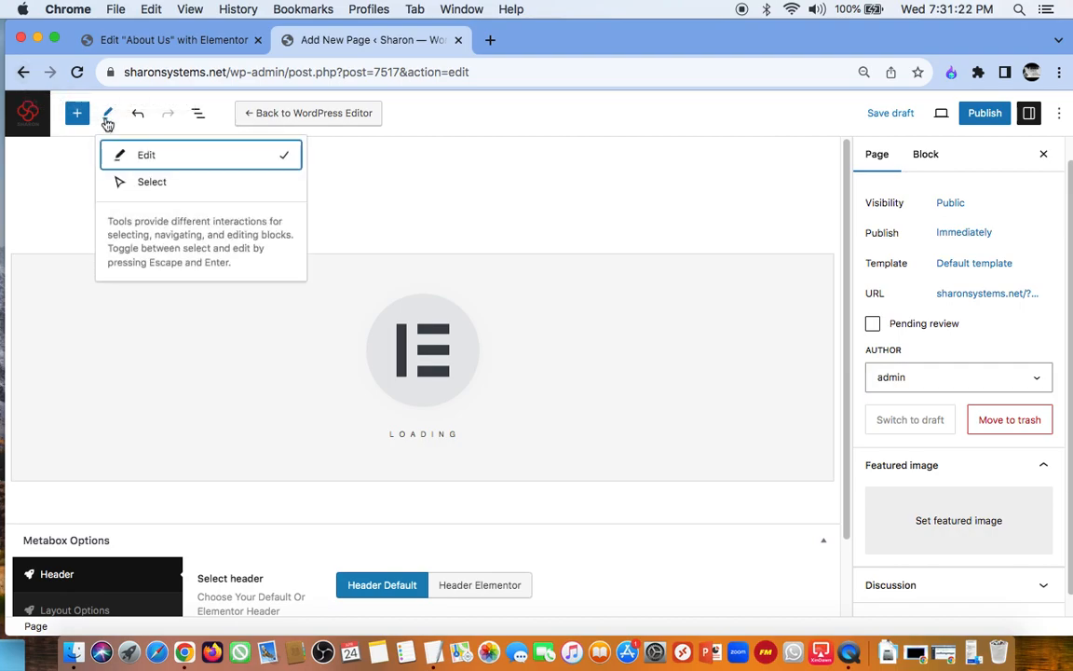
left_click(374, 188)
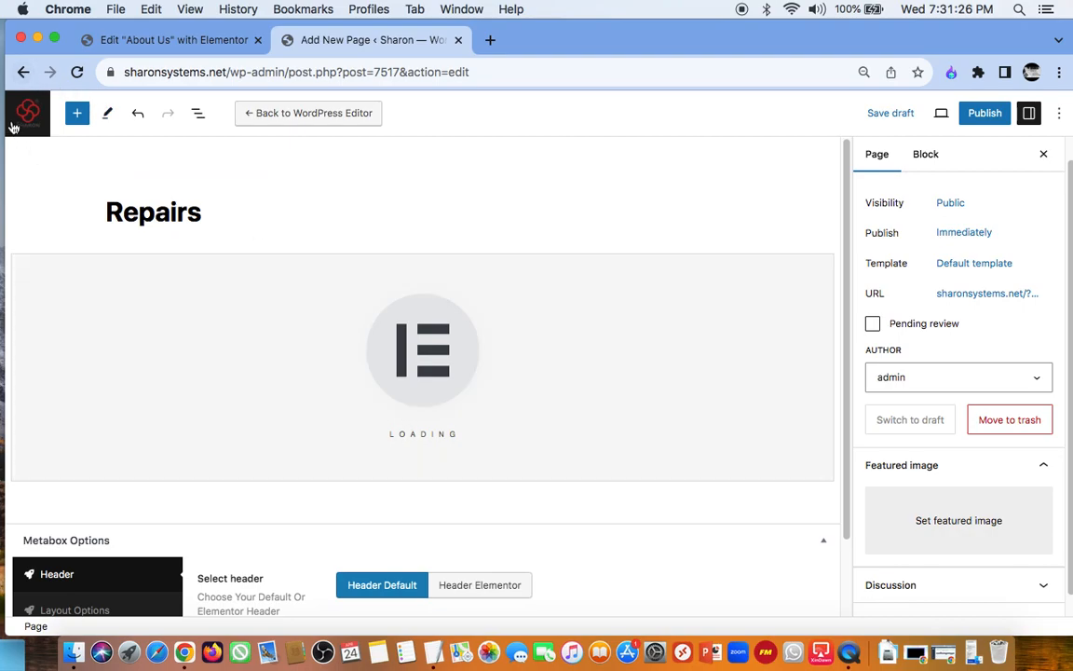
left_click(23, 72)
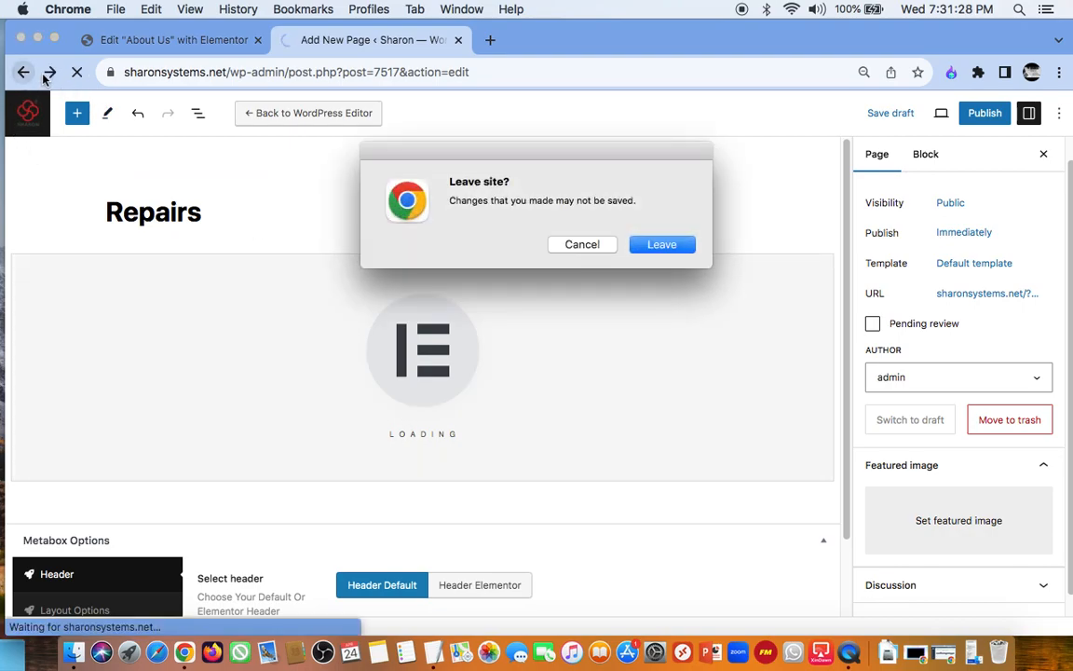
left_click(650, 247)
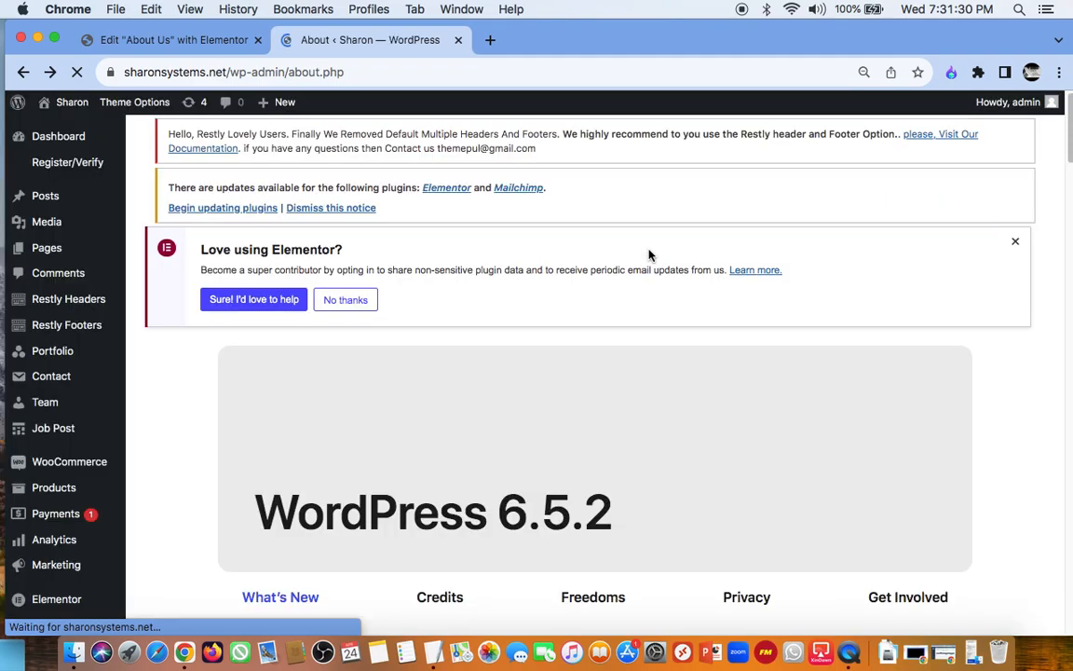
Step: Open the list of all pages in the WordPress admin
scroll(345, 305, "down", 1)
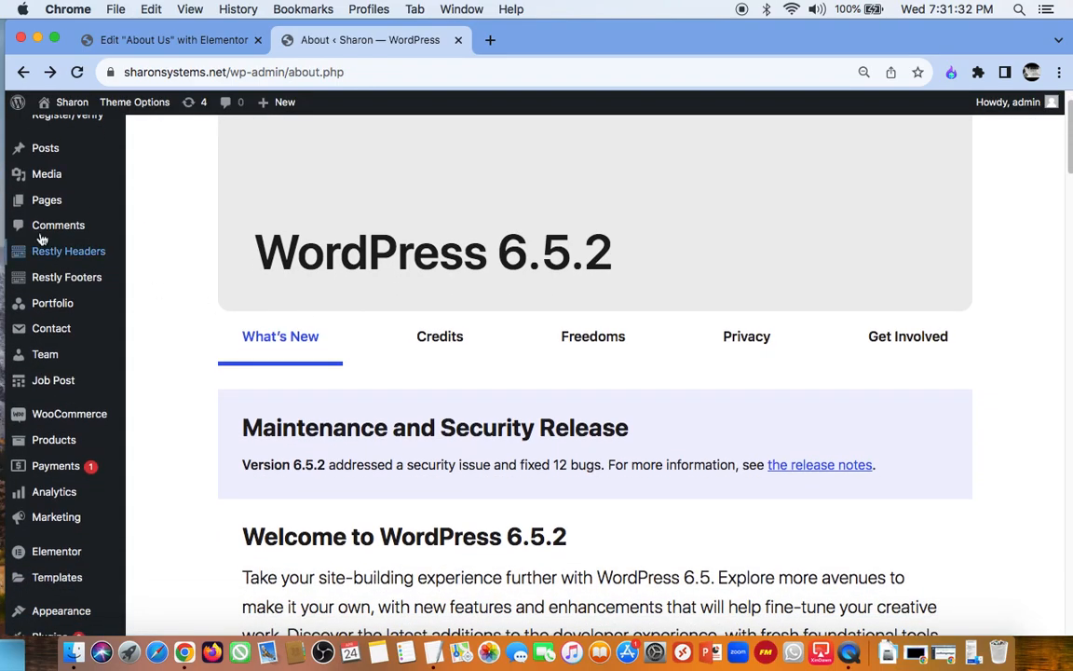
mouse_move(47, 199)
left_click(149, 203)
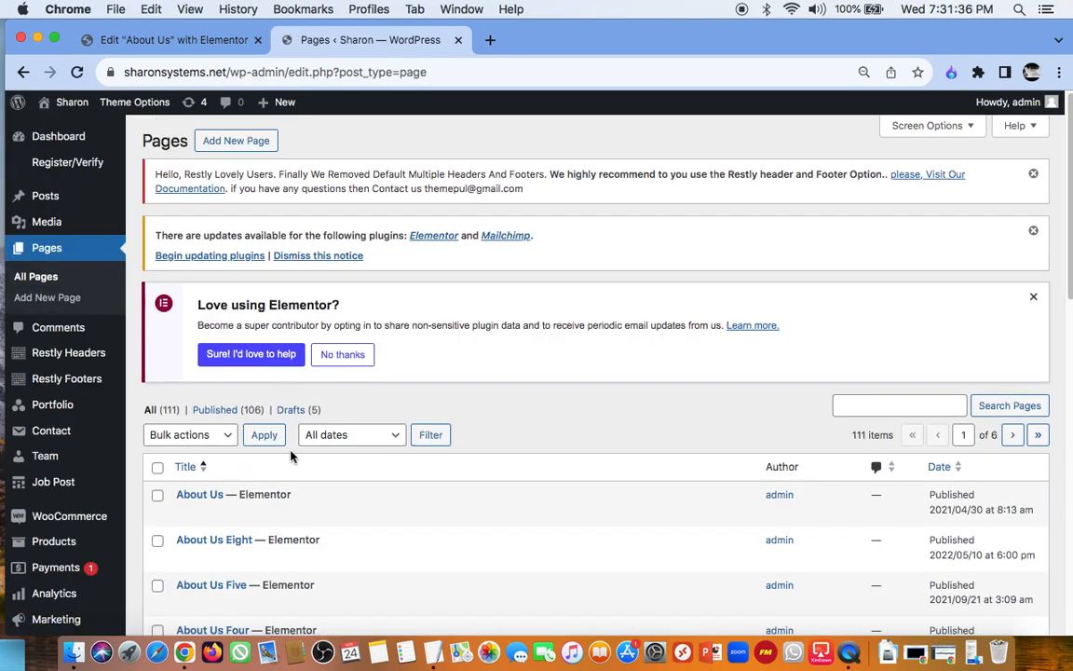
Step: Look through the existing theme pages in the first part of the page list, including the Cart, Checkout and Contact entries
scroll(290, 456, "down", 3)
scroll(290, 457, "down", 10)
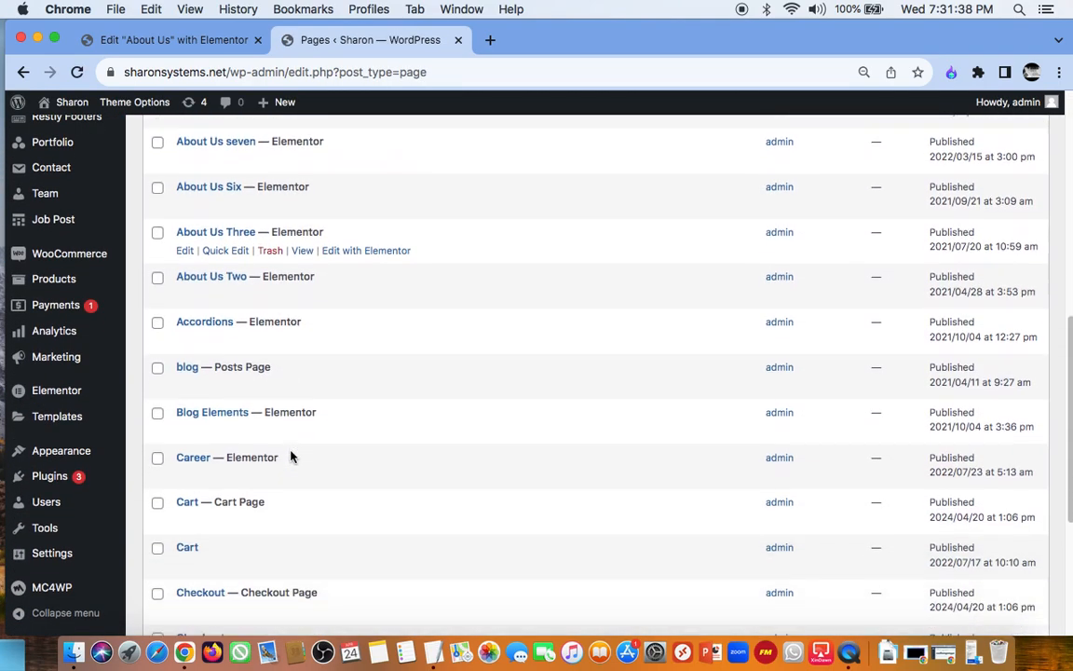
scroll(291, 457, "down", 4)
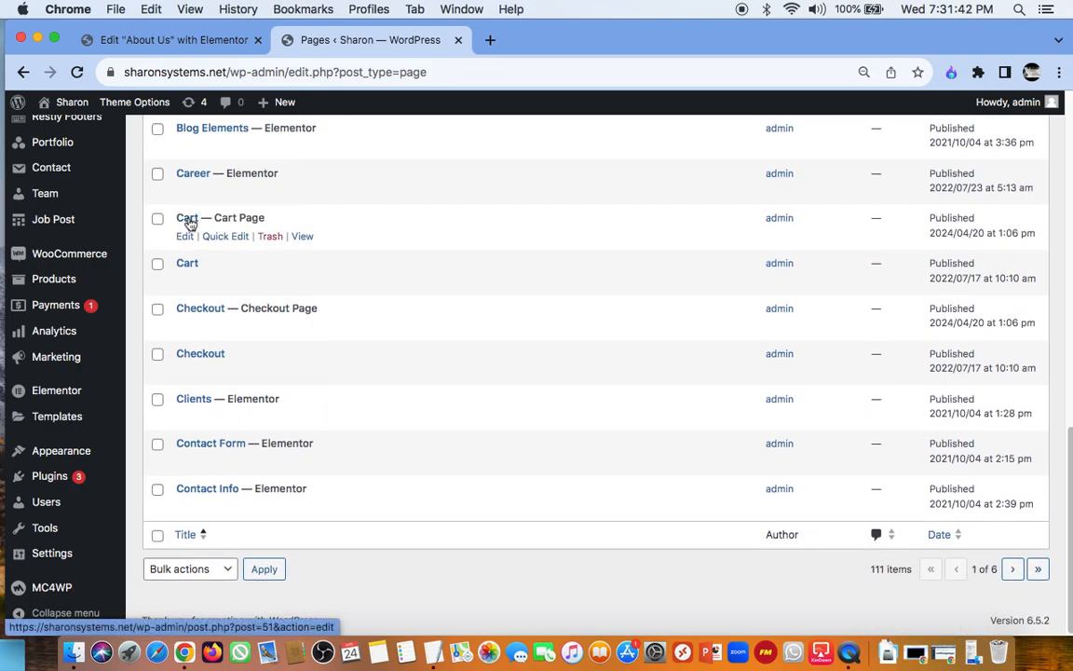
scroll(269, 370, "down", 1)
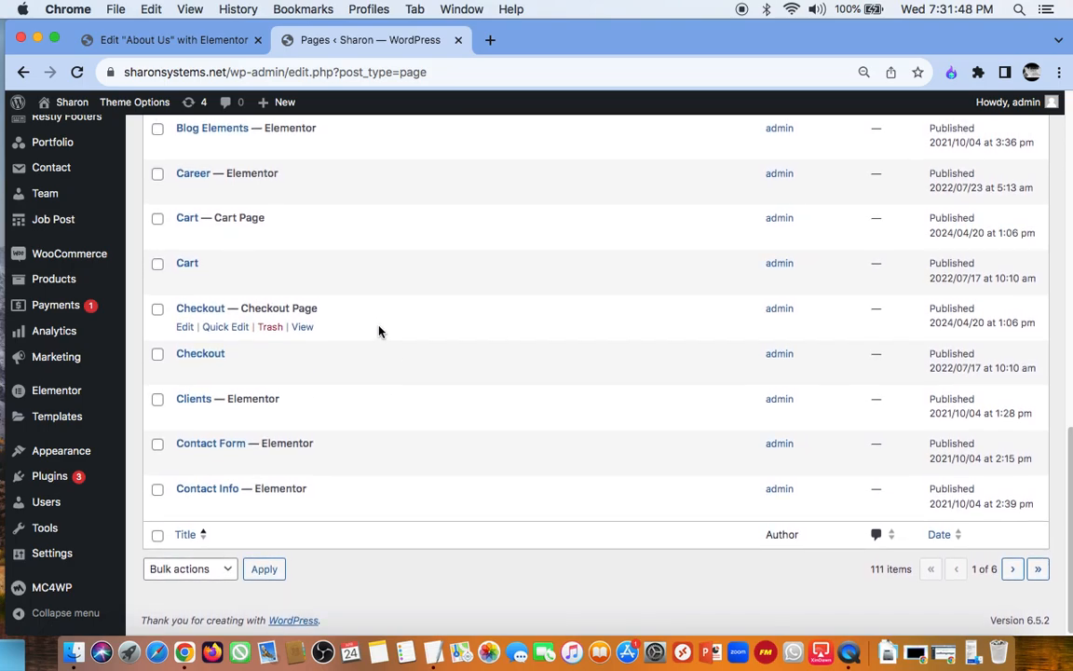
scroll(267, 443, "down", 1)
scroll(268, 443, "up", 10)
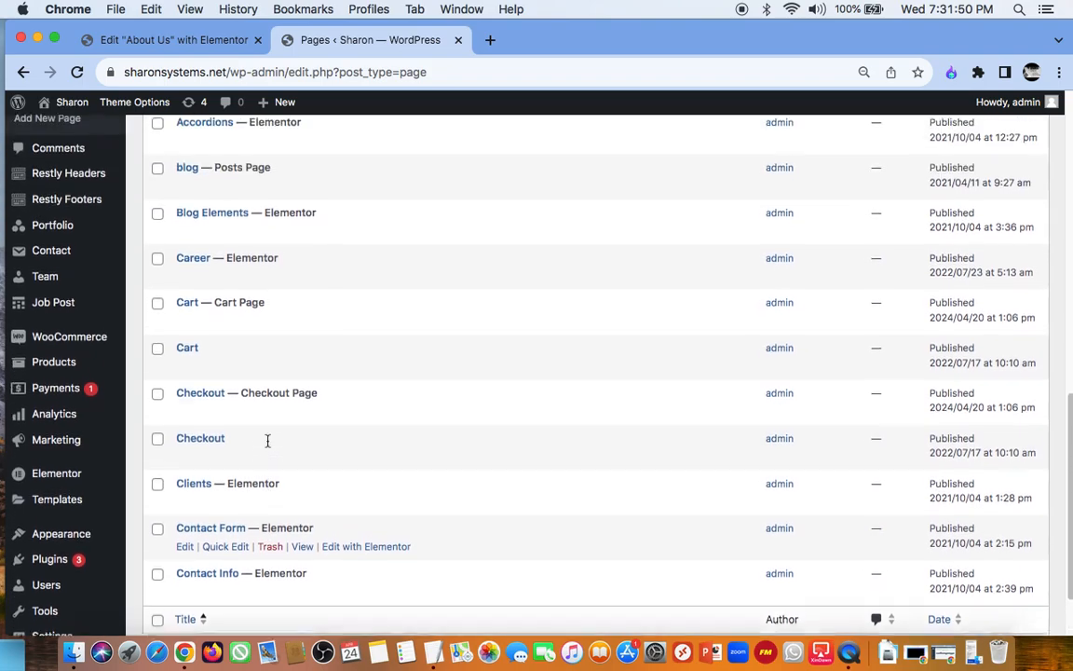
scroll(268, 448, "down", 10)
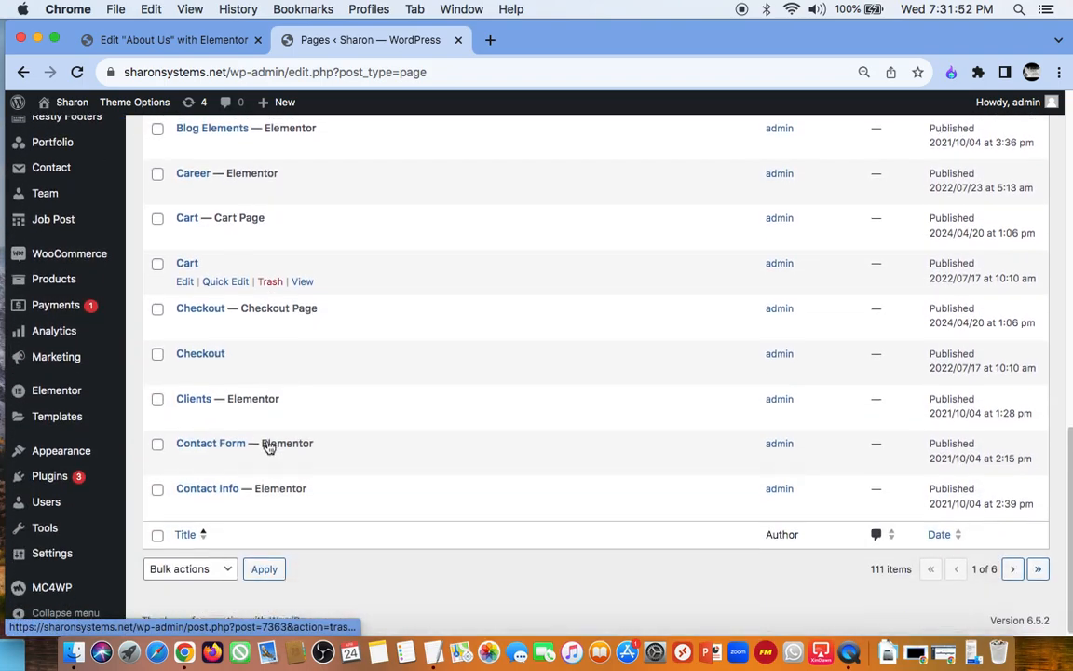
scroll(265, 441, "up", 2)
scroll(56, 250, "up", 3)
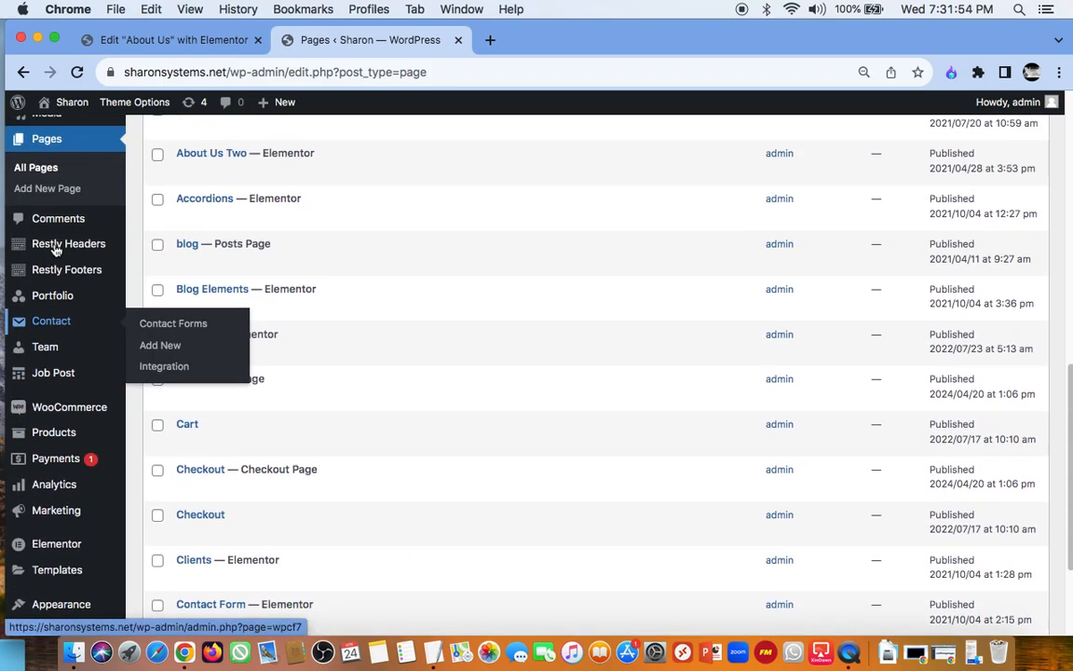
Step: Glance at the About Us page's Elementor editor, return to the admin and open the WooCommerce Home screen
scroll(55, 249, "down", 4)
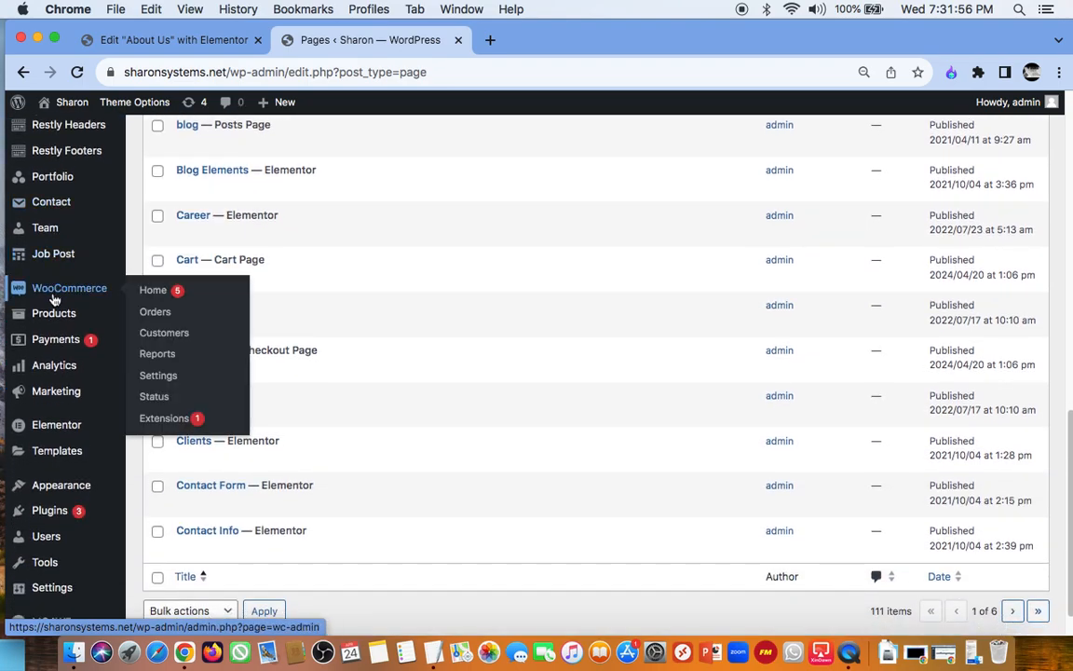
left_click(207, 42)
left_click(383, 41)
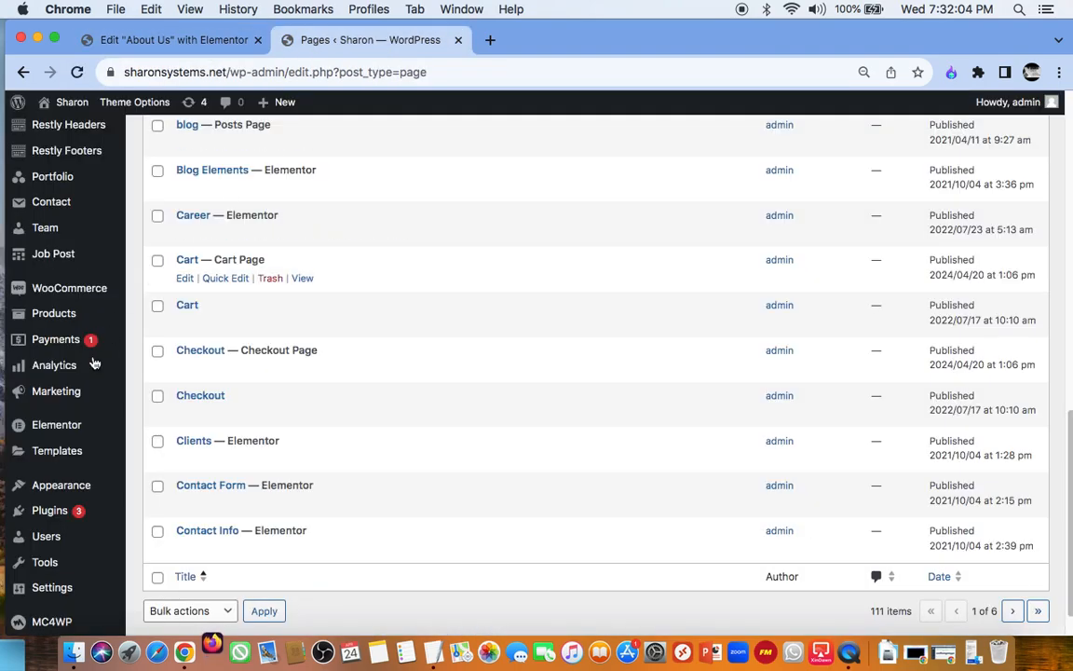
mouse_move(74, 407)
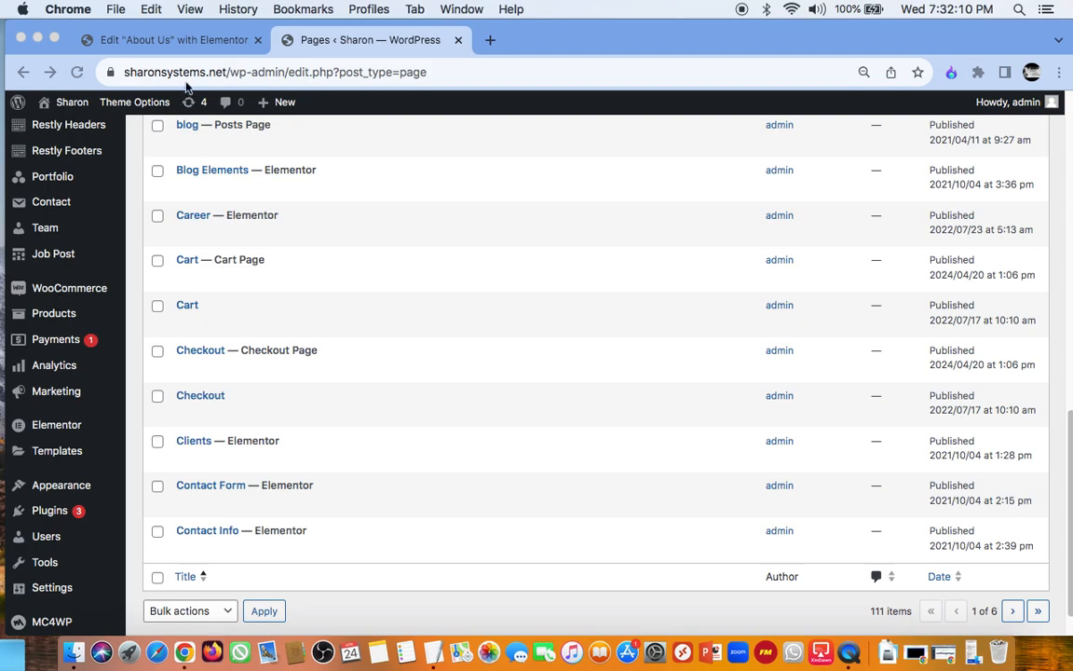
left_click(210, 41)
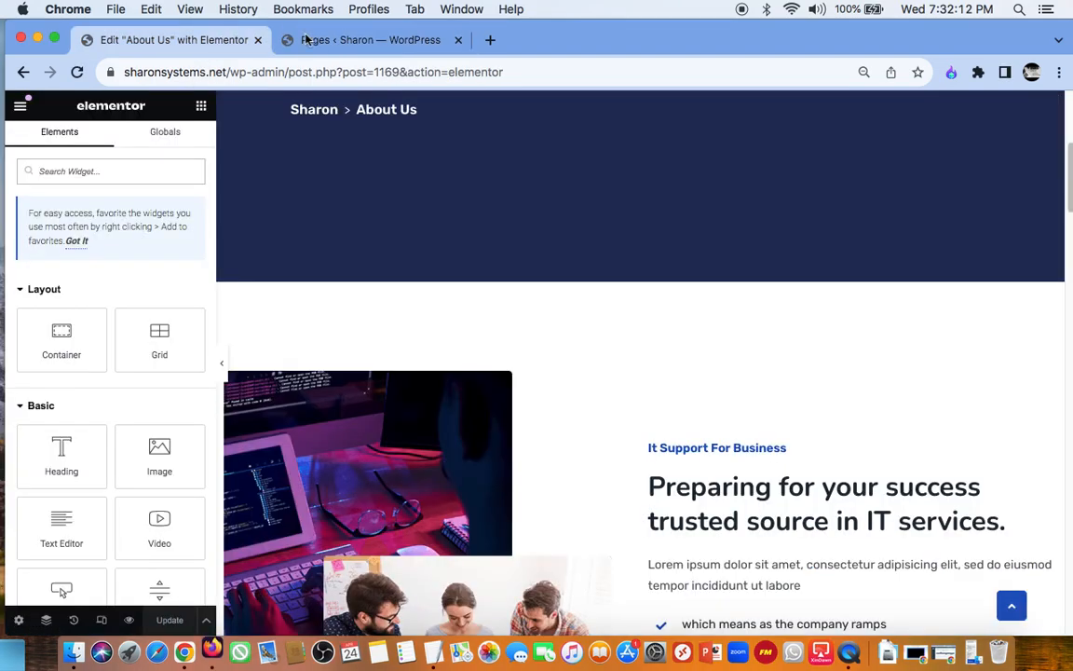
left_click(314, 40)
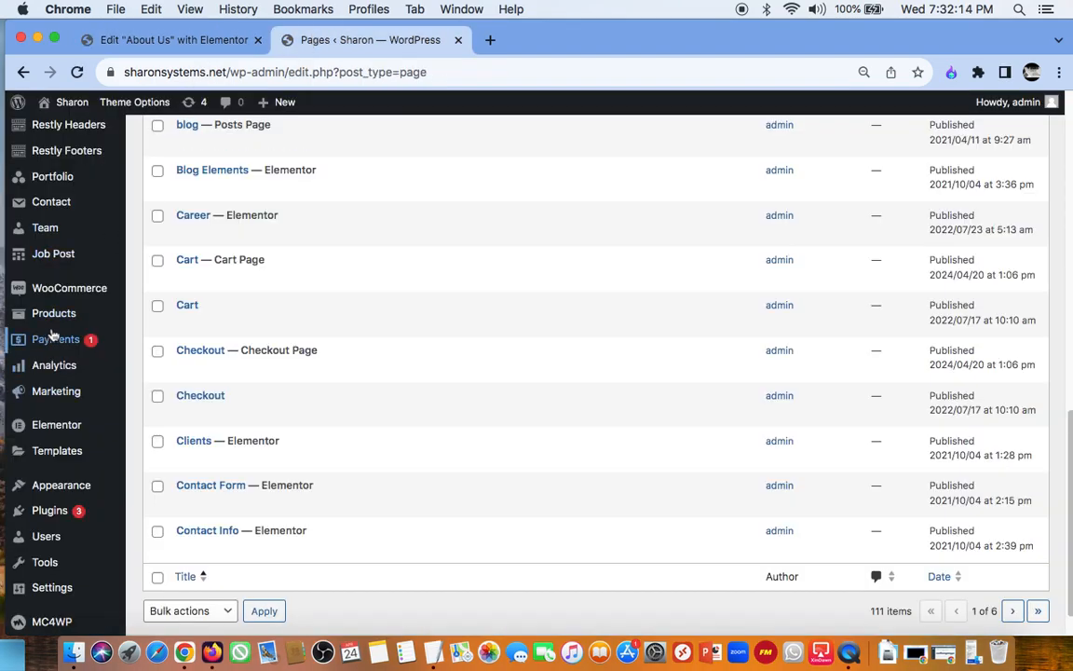
mouse_move(53, 314)
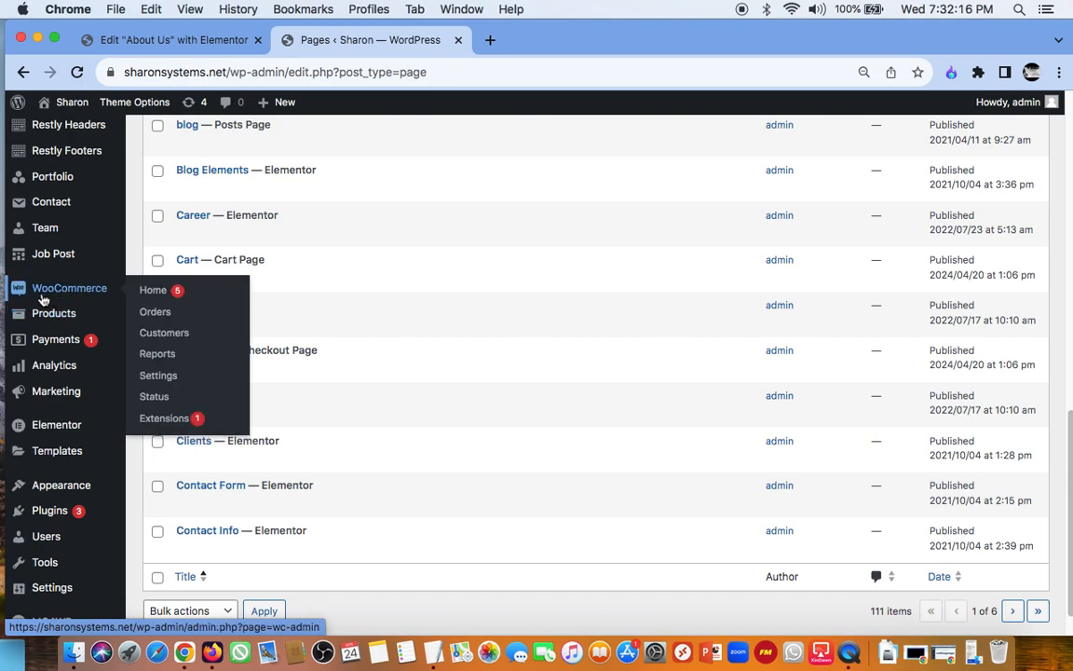
left_click(163, 296)
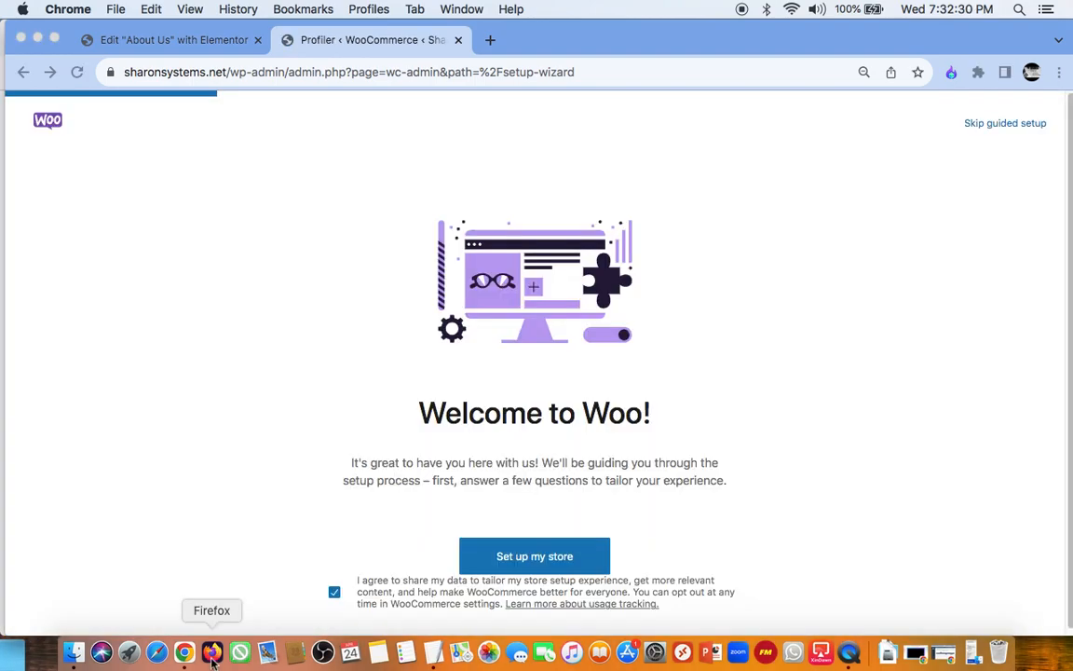
Step: Switch to Firefox and load the live site at sharonsystems.net
left_click(211, 654)
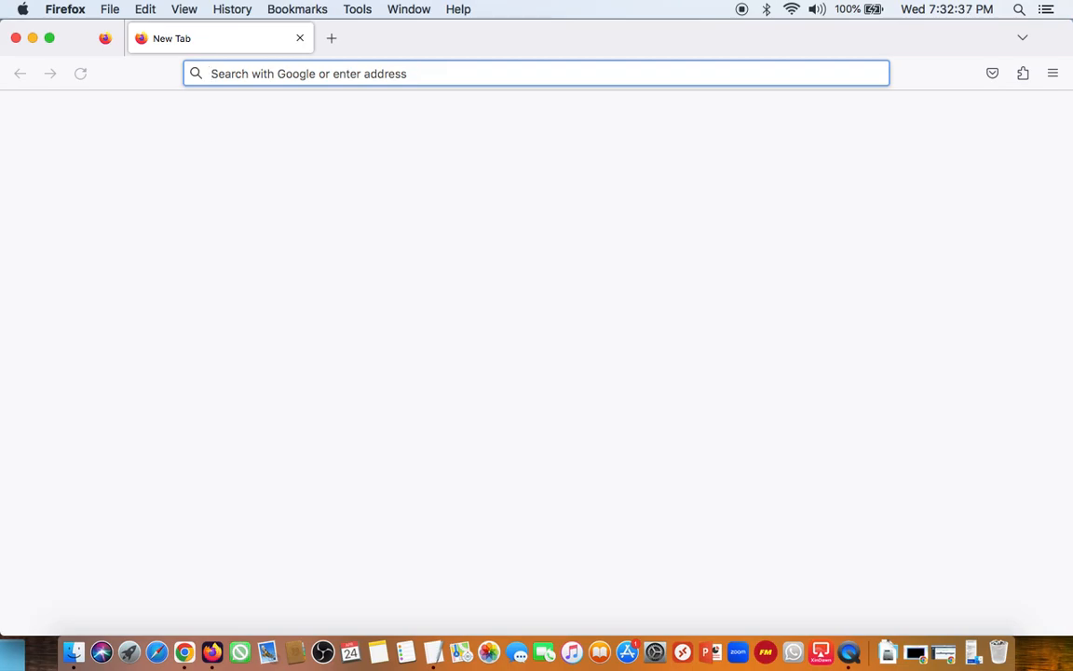
type("sh")
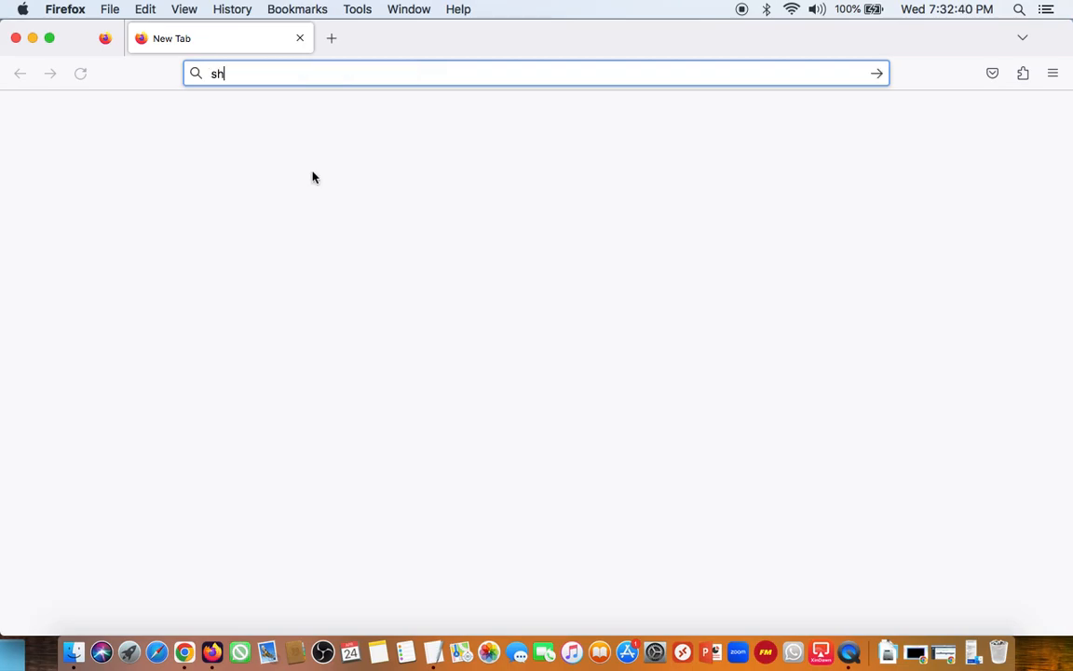
key("Return")
type("aronsys")
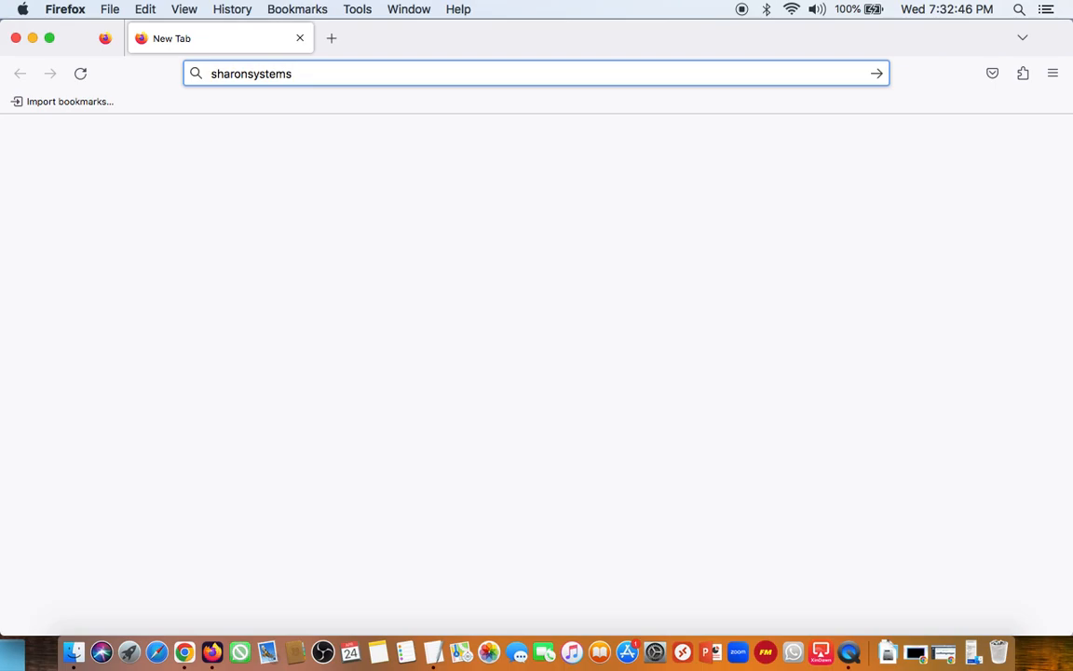
type("tems.net")
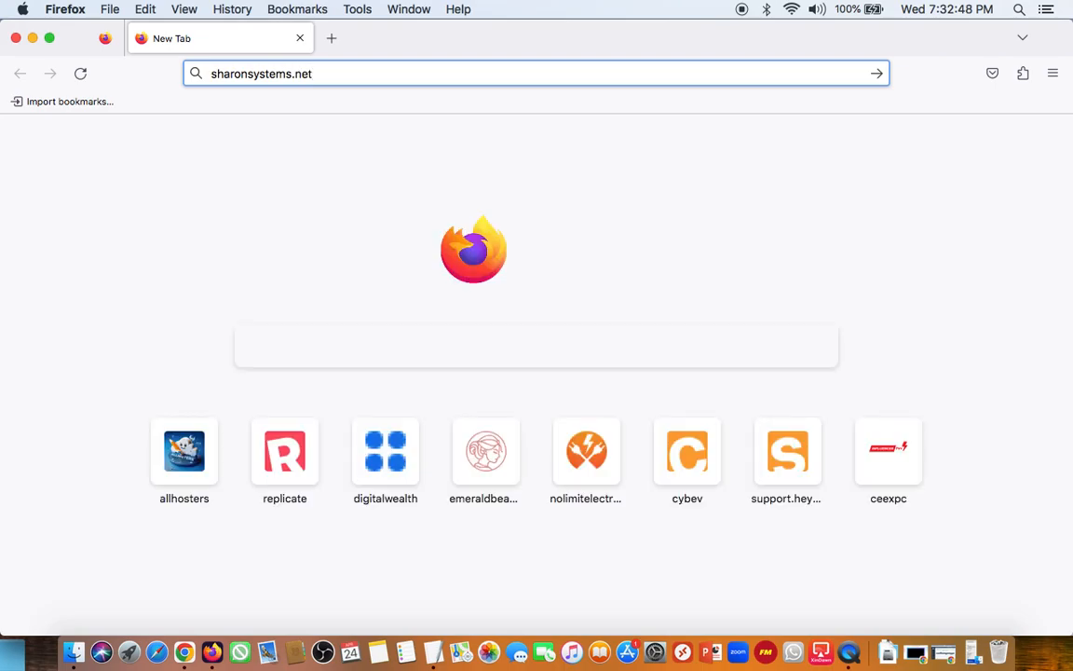
key("Return")
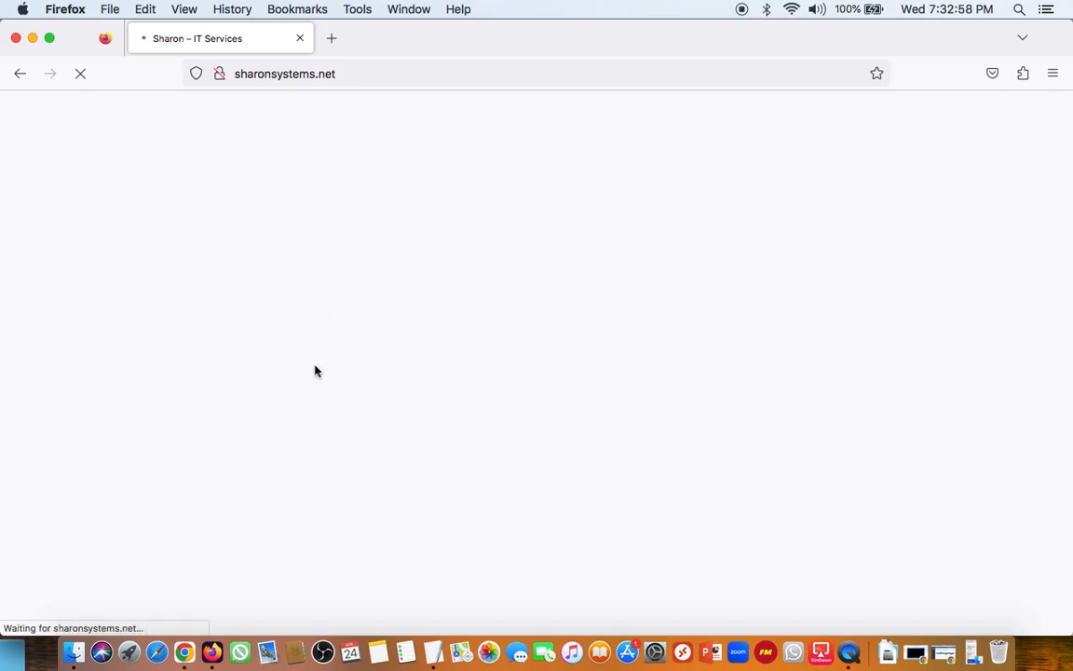
Step: Switch back to Chrome and start the WooCommerce store setup, stopping at the question about the business owner's situation
left_click(185, 655)
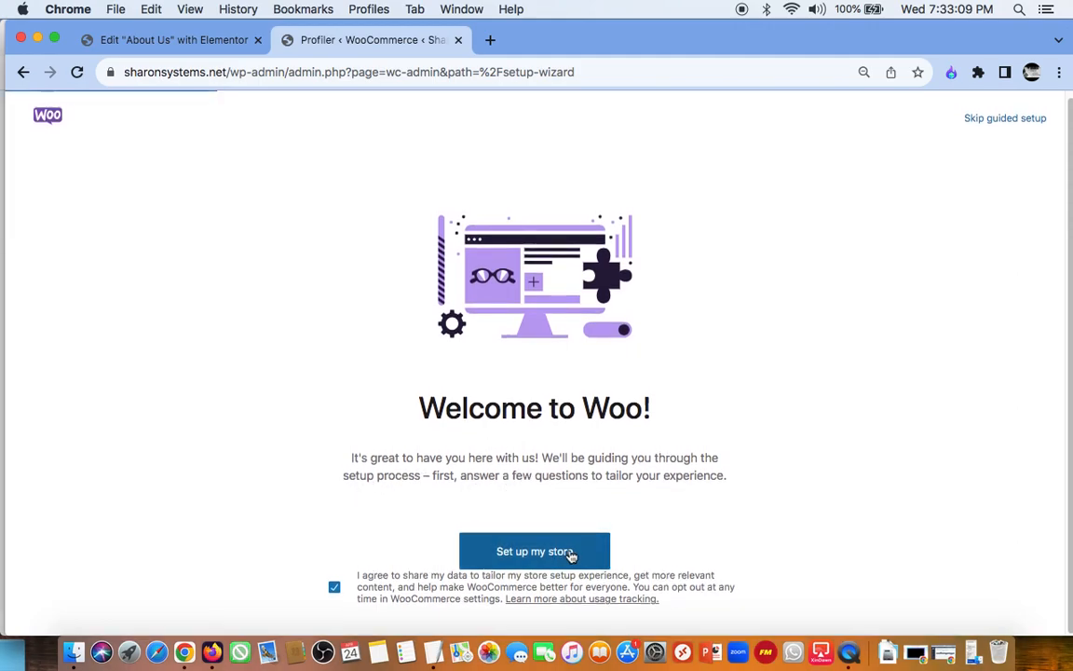
left_click(571, 554)
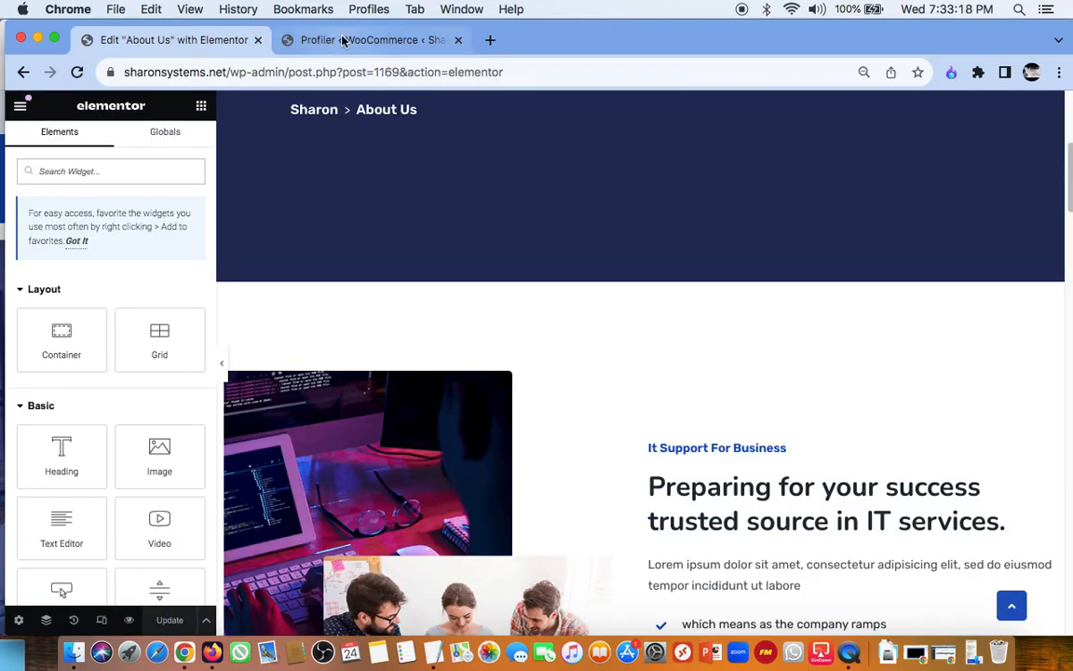
left_click(343, 41)
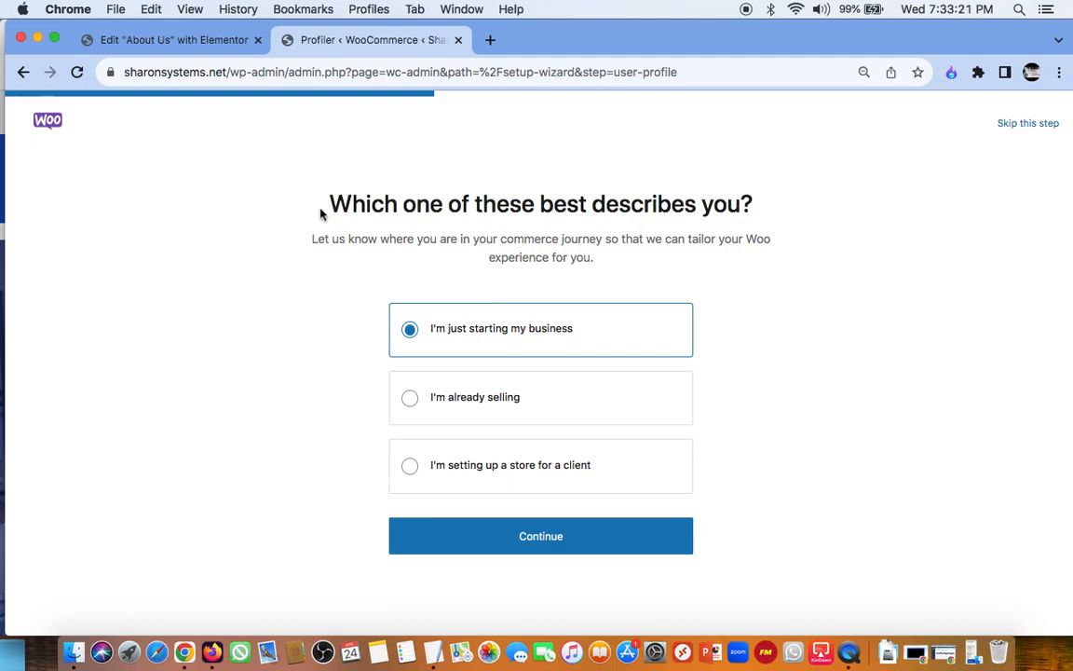
Step: Return to Firefox and look over the live home page, from its header down through the content sections
left_click(216, 652)
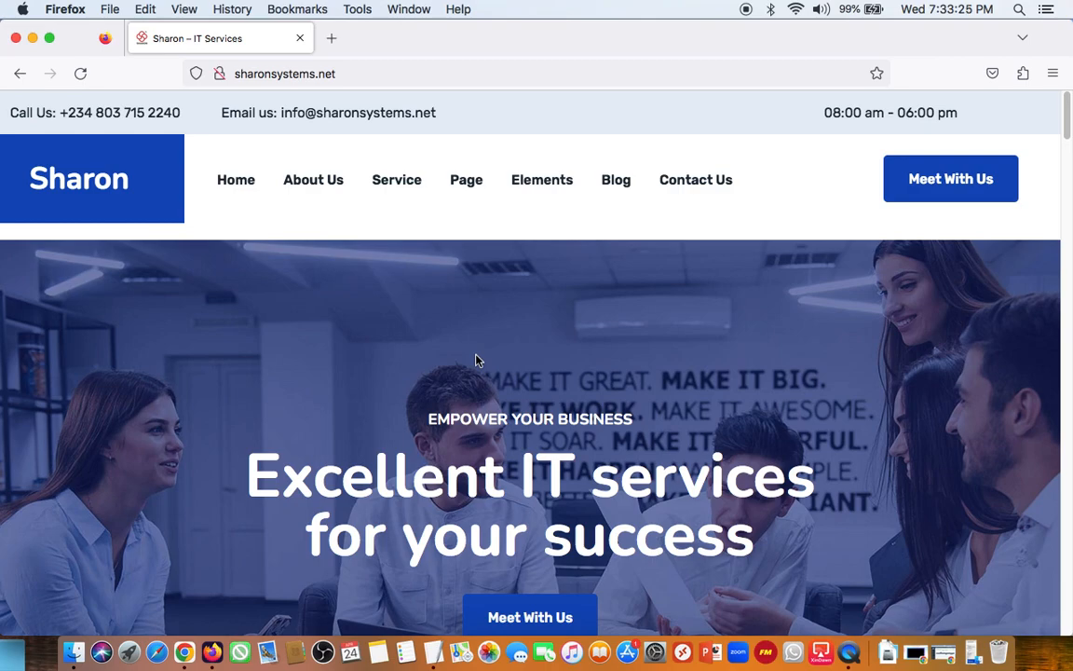
scroll(476, 360, "down", 3)
scroll(475, 360, "up", 3)
scroll(715, 311, "down", 15)
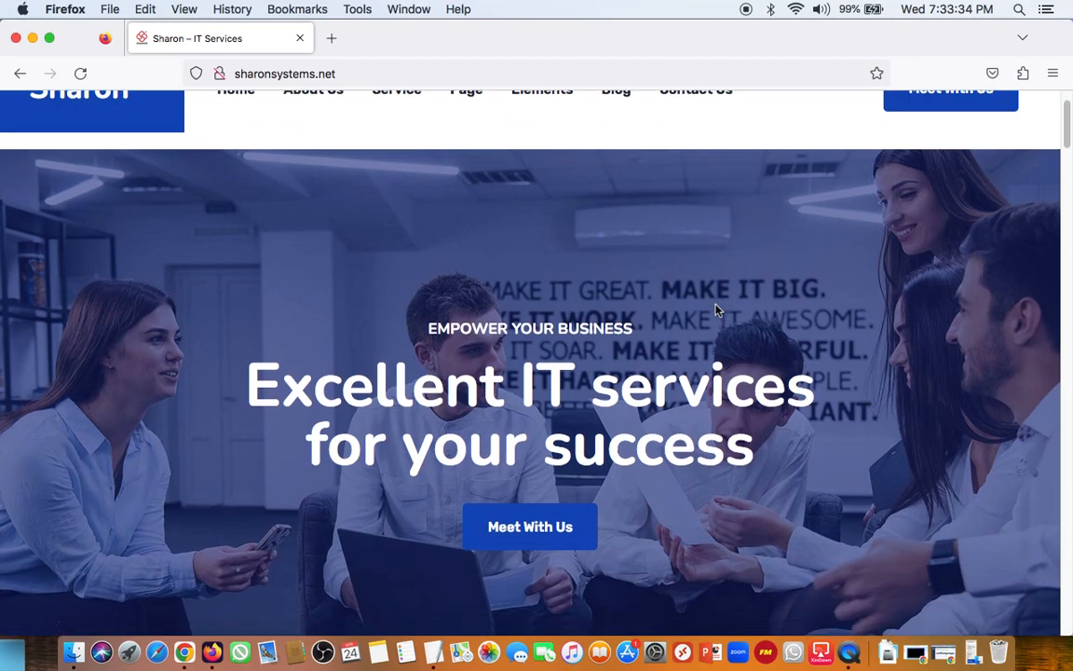
scroll(714, 305, "up", 15)
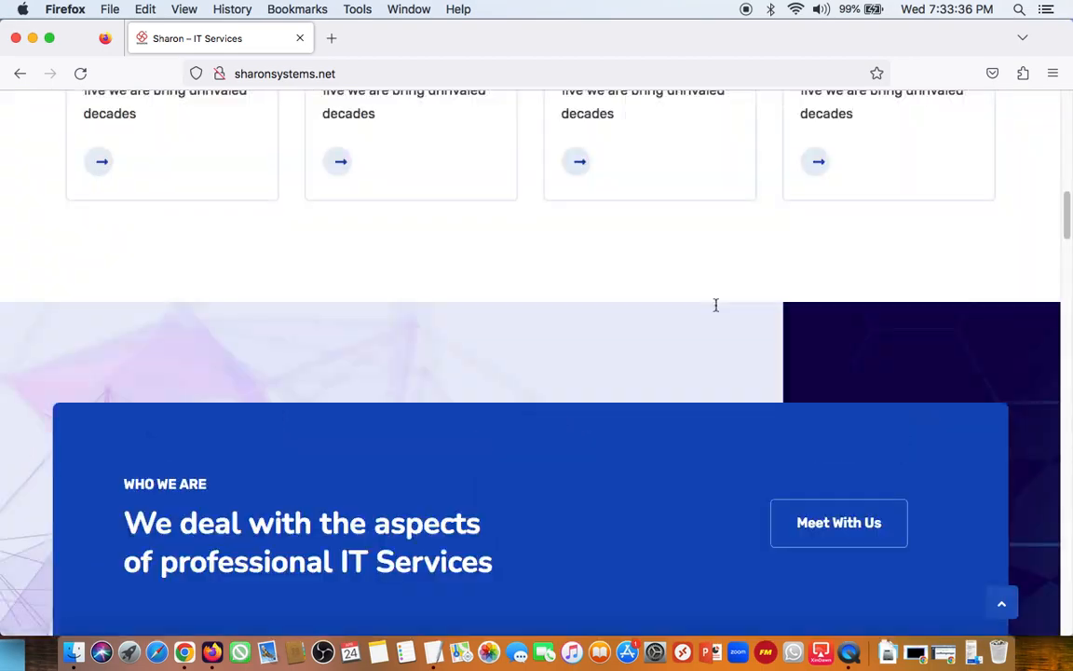
mouse_move(390, 162)
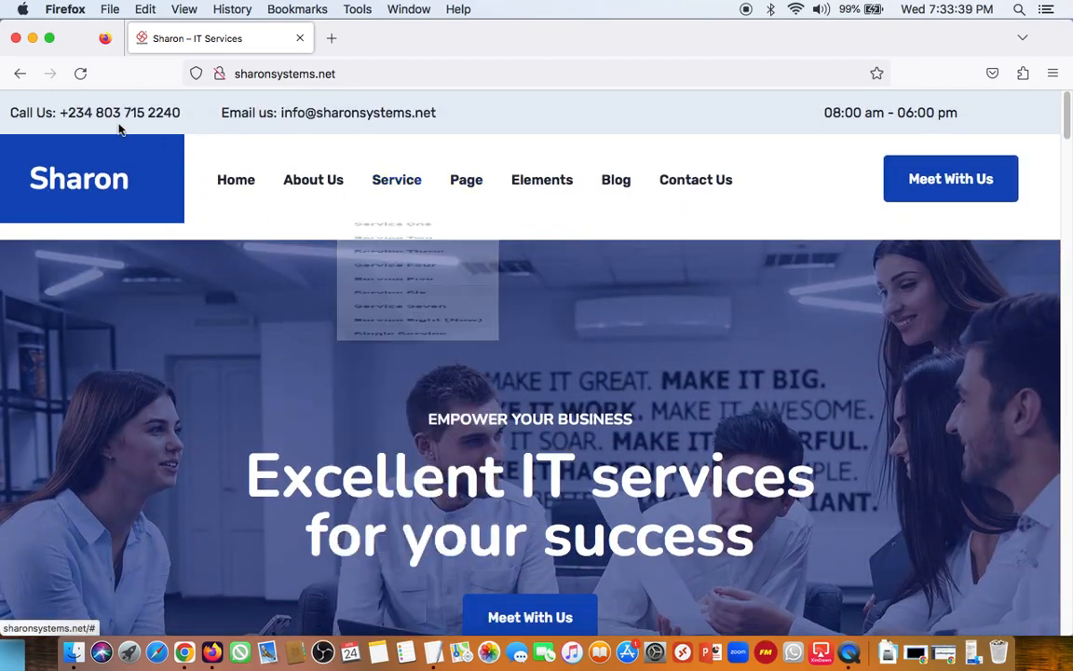
scroll(644, 372, "down", 3)
scroll(644, 373, "up", 3)
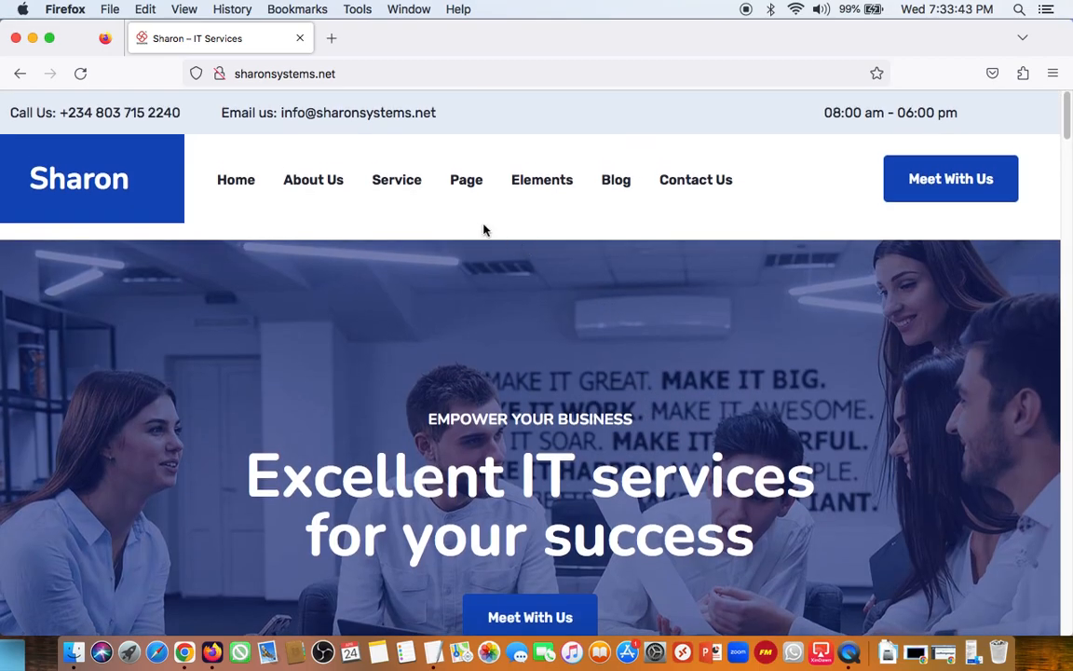
Step: Review the Service, Home, Blog, Elements and Page submenus on the live site and open the Pricing One page
mouse_move(376, 179)
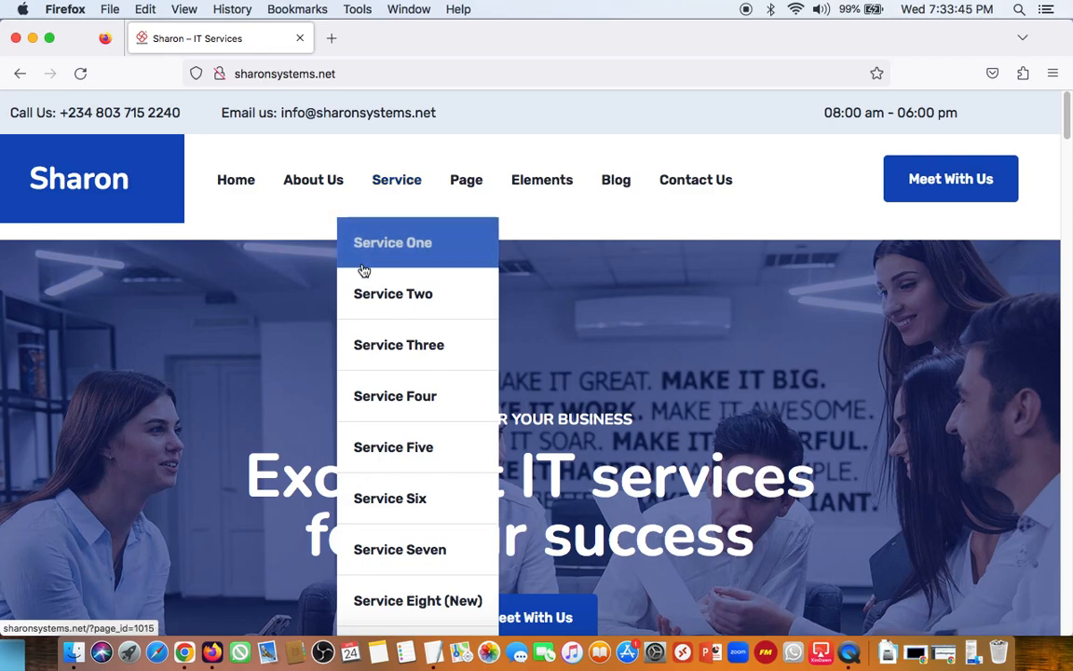
mouse_move(226, 200)
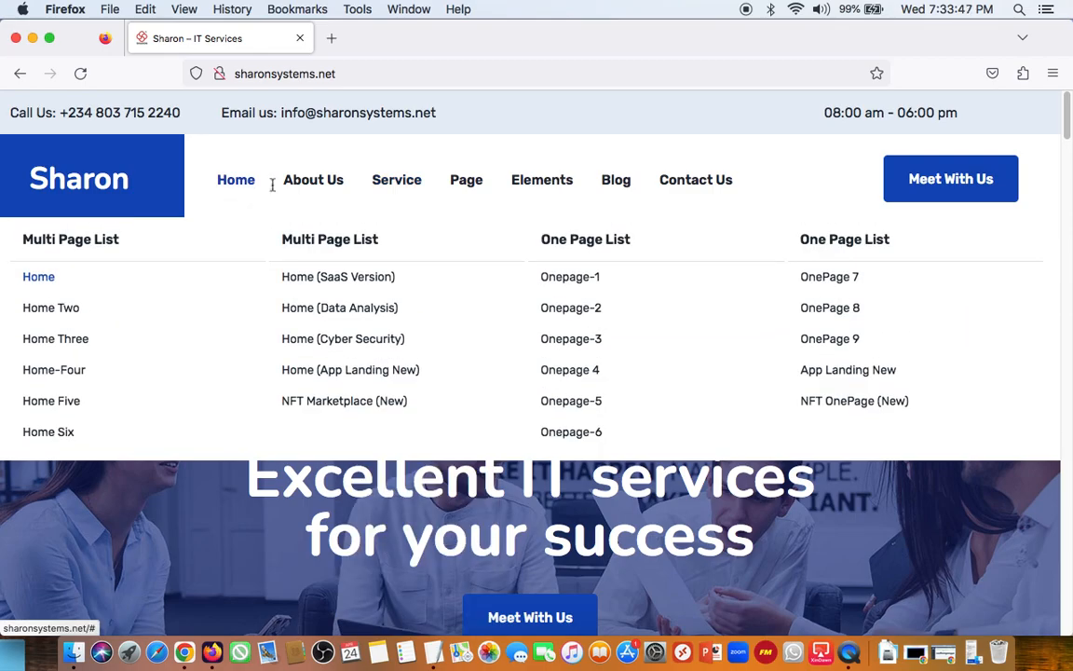
mouse_move(652, 177)
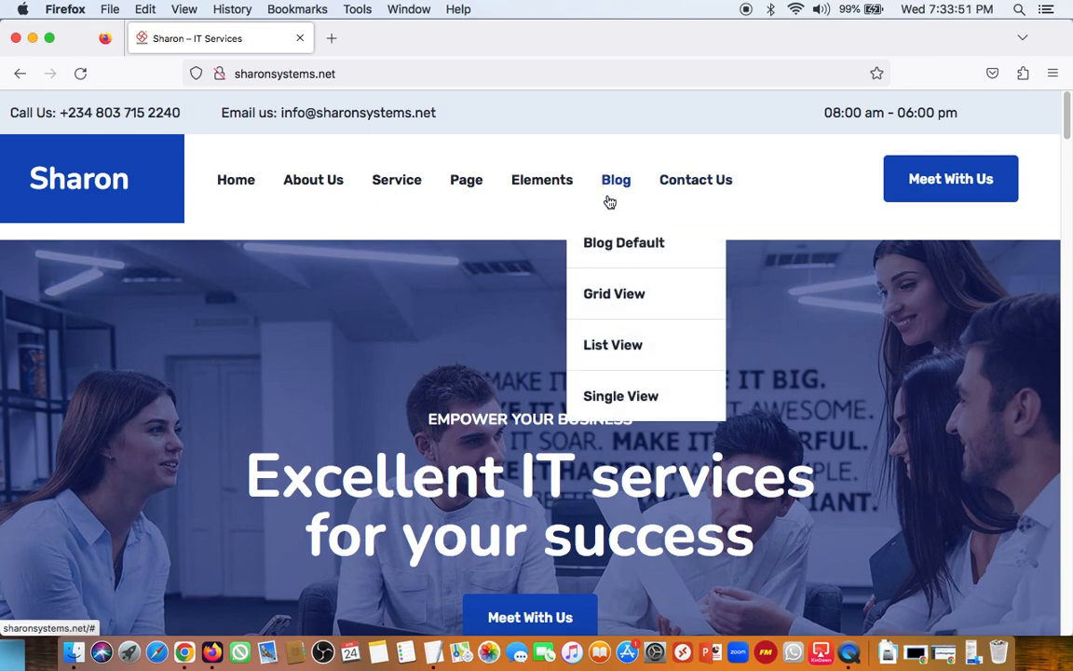
mouse_move(550, 196)
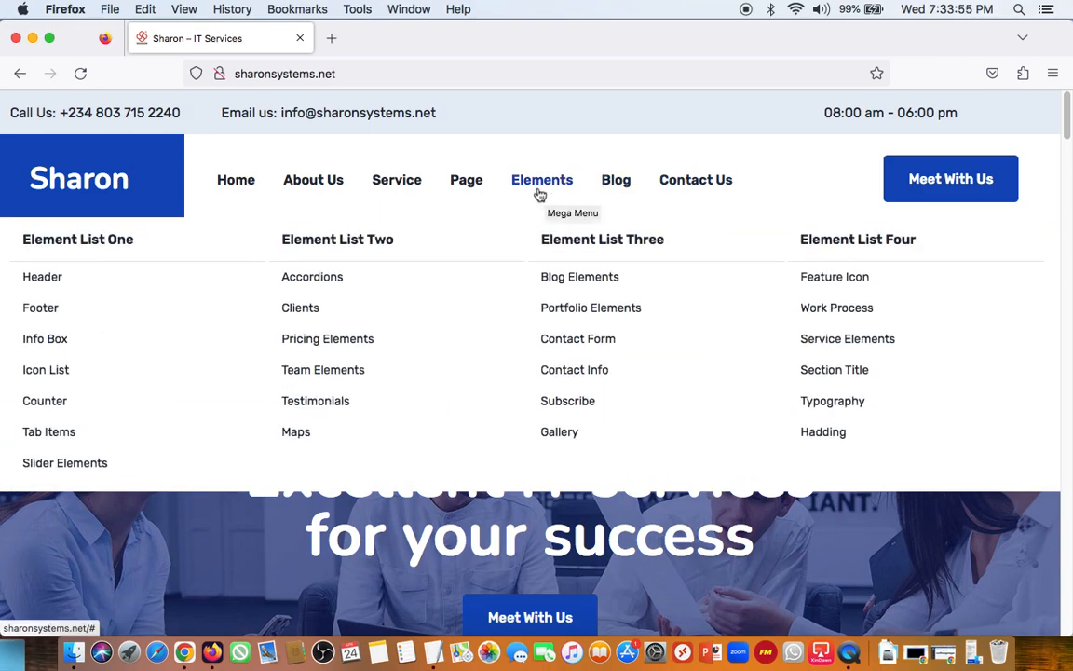
mouse_move(440, 194)
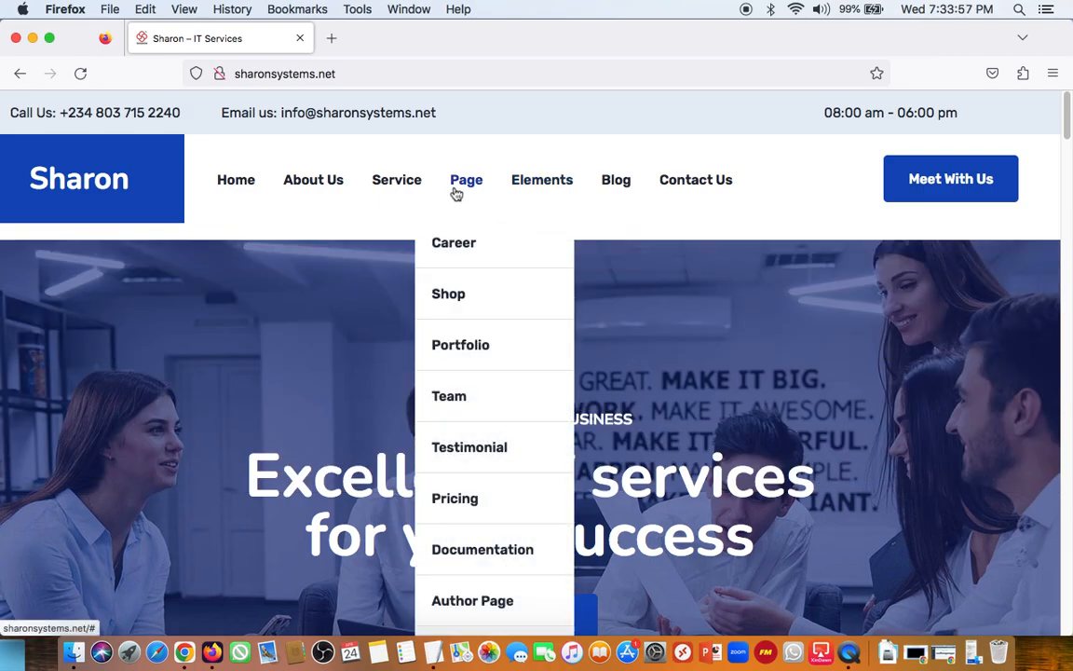
mouse_move(464, 512)
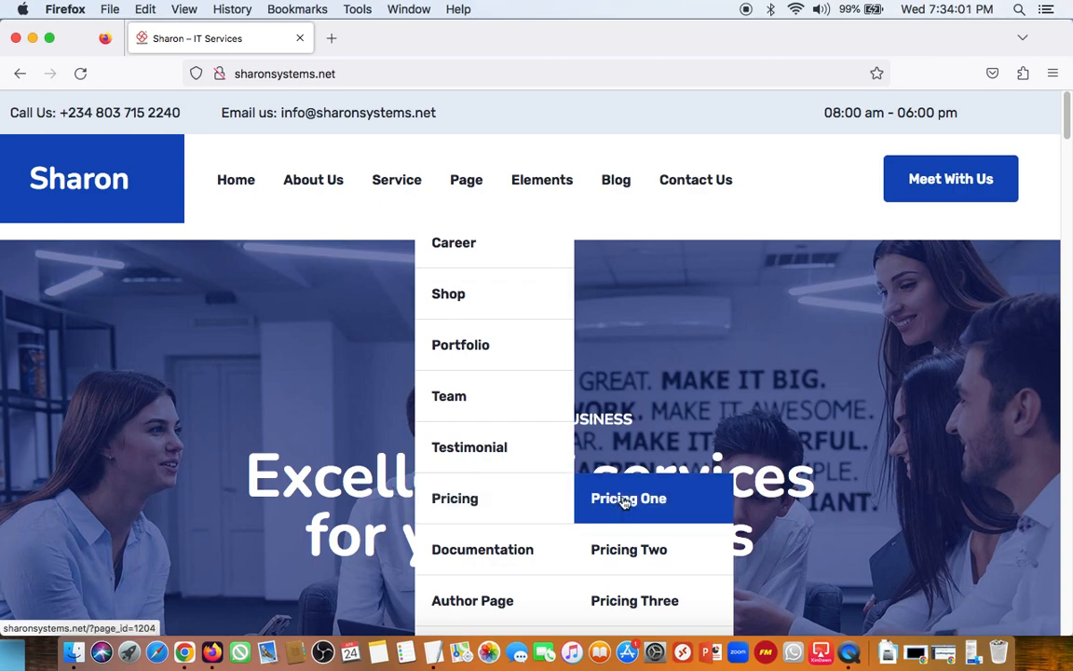
left_click(625, 502)
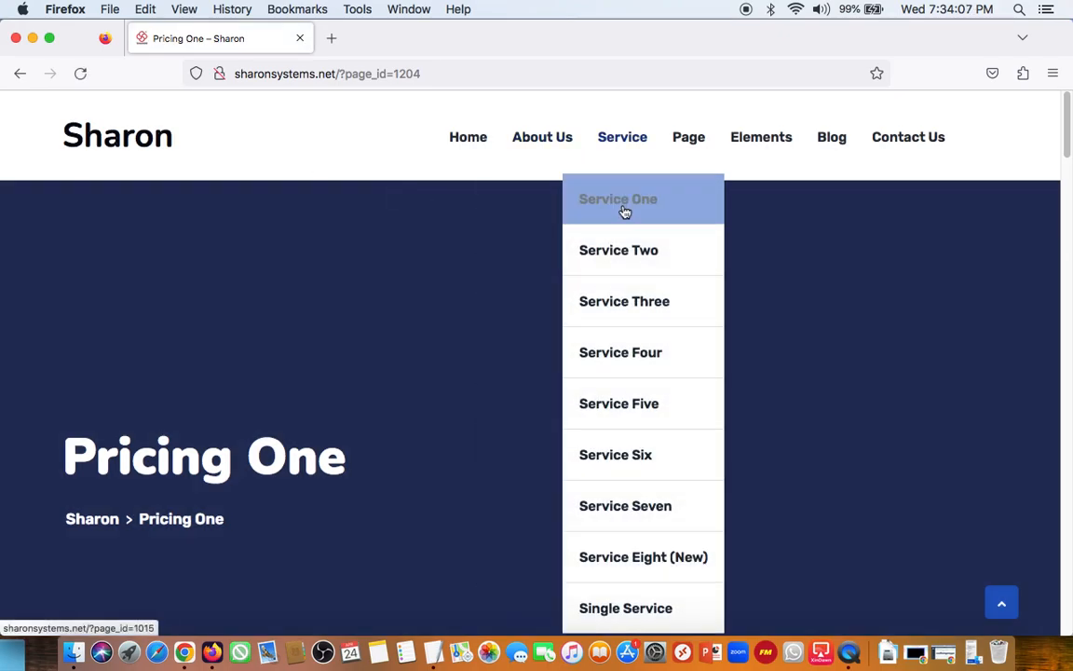
Step: Open the Shop page from the live site's Page submenu and look over its content and the header submenus
mouse_move(672, 259)
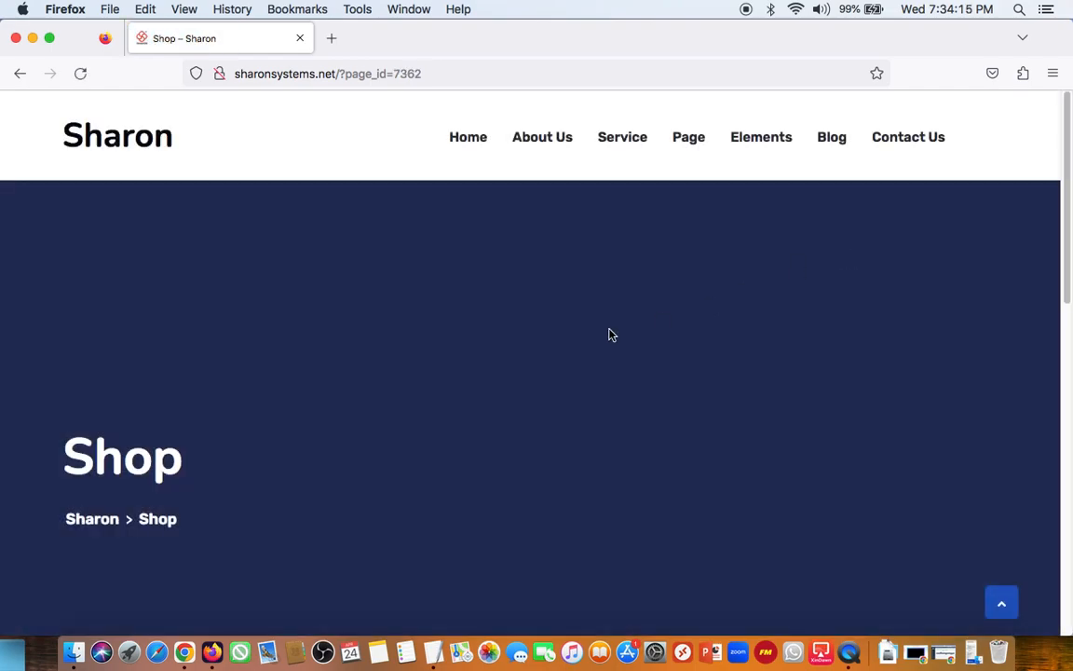
scroll(469, 371, "down", 5)
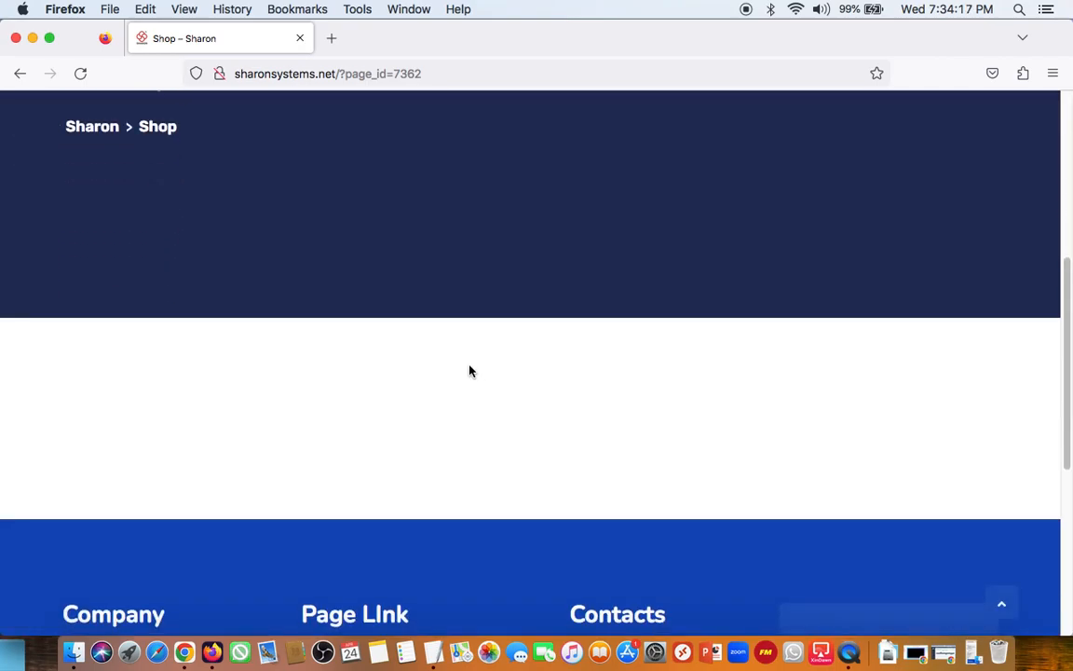
scroll(470, 371, "down", 5)
scroll(470, 370, "up", 10)
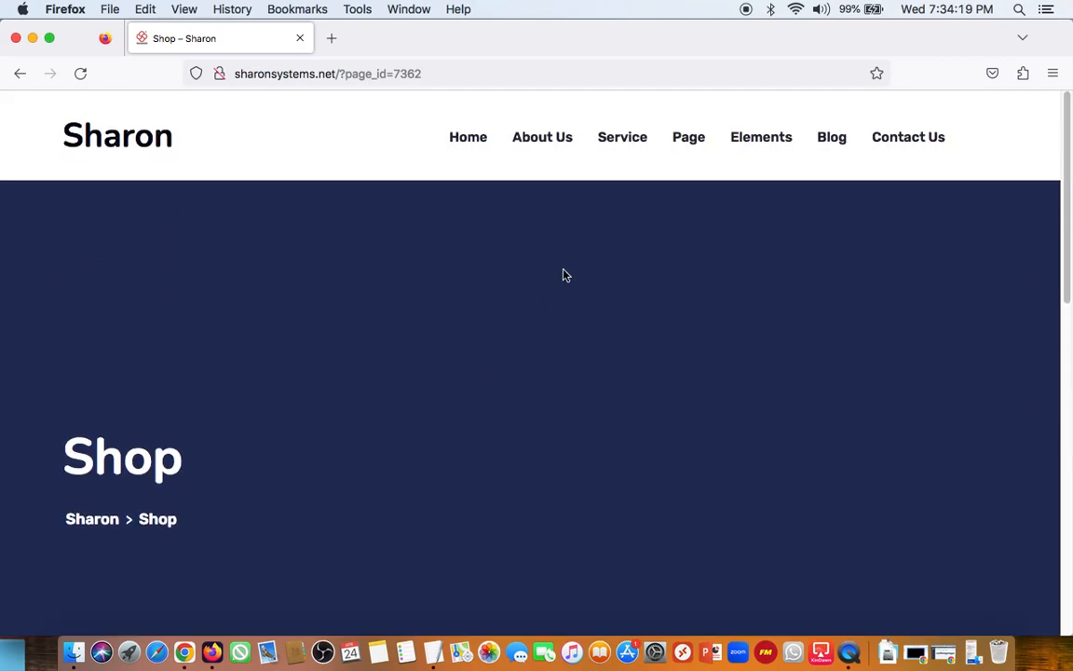
mouse_move(771, 181)
mouse_move(692, 146)
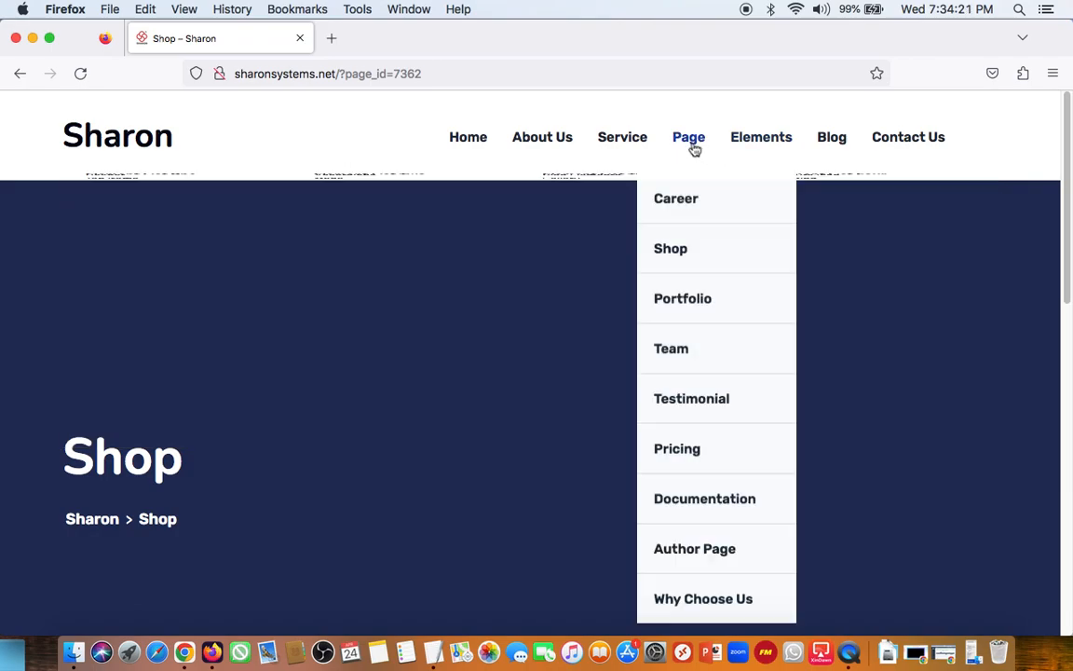
mouse_move(766, 256)
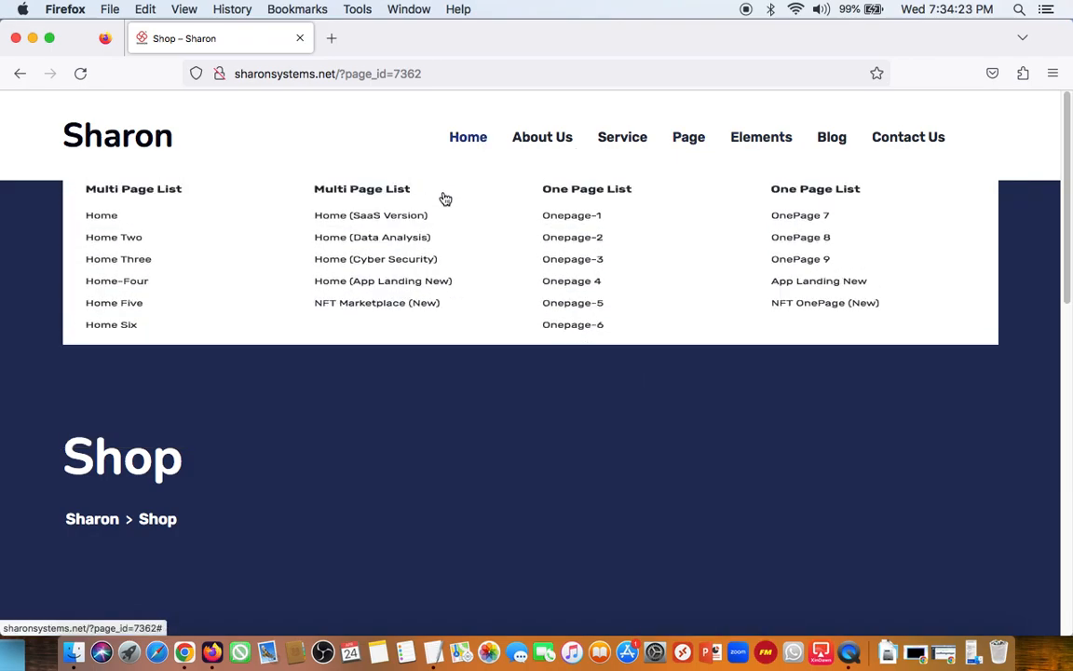
mouse_move(711, 129)
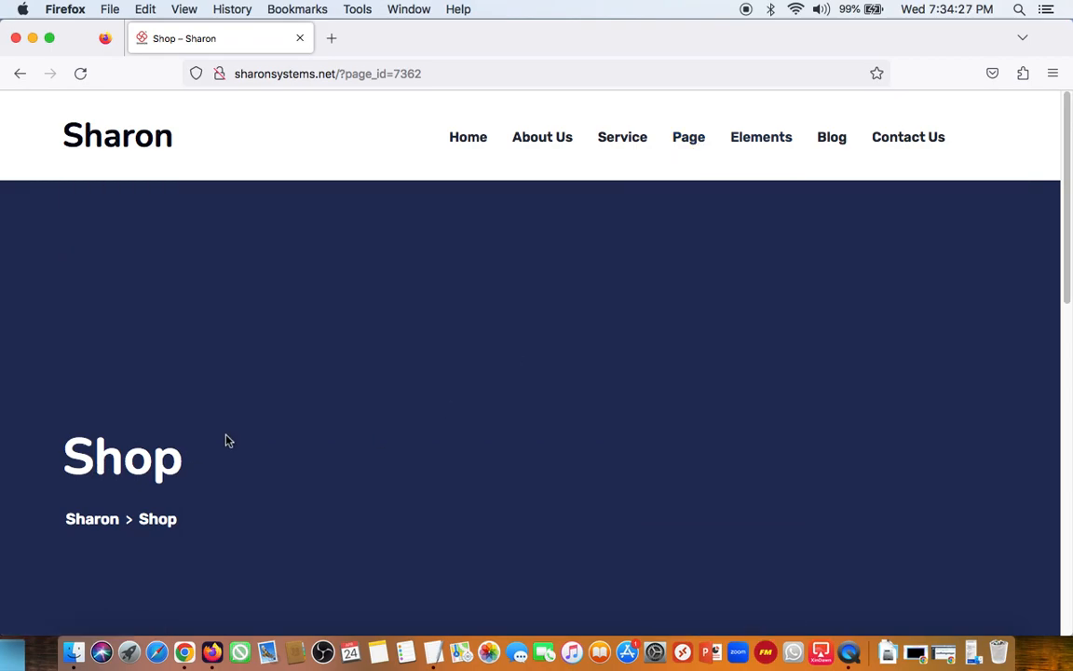
scroll(226, 441, "down", 3)
scroll(227, 438, "up", 3)
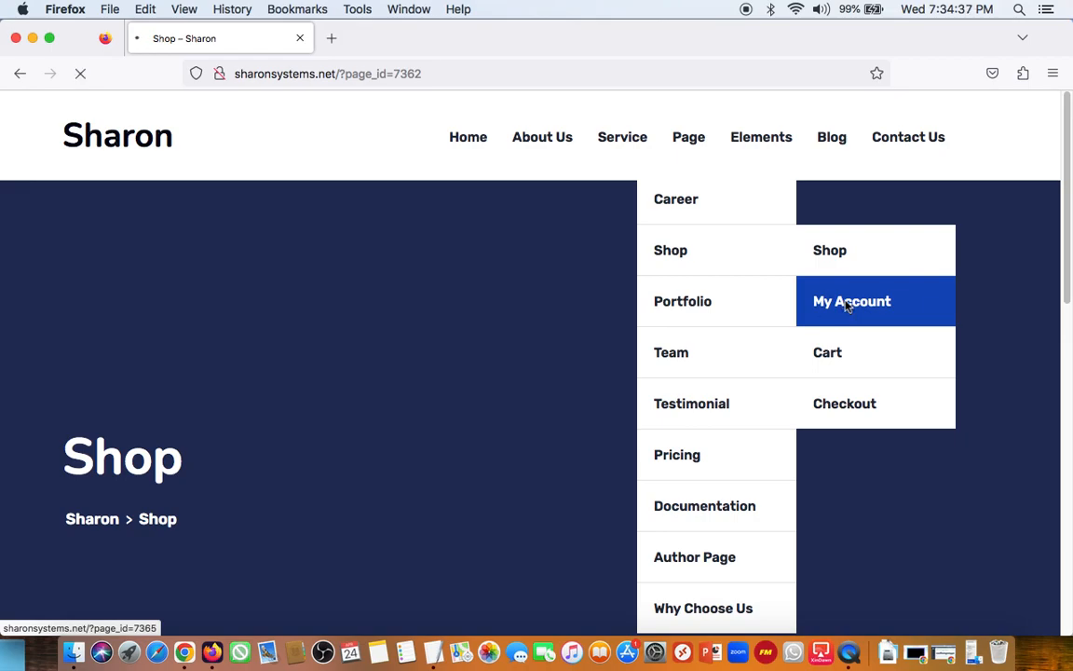
Step: Open the My Account page under Shop on the live site and examine its login form
scroll(429, 314, "down", 2)
scroll(427, 314, "down", 10)
scroll(426, 309, "down", 4)
scroll(427, 308, "up", 4)
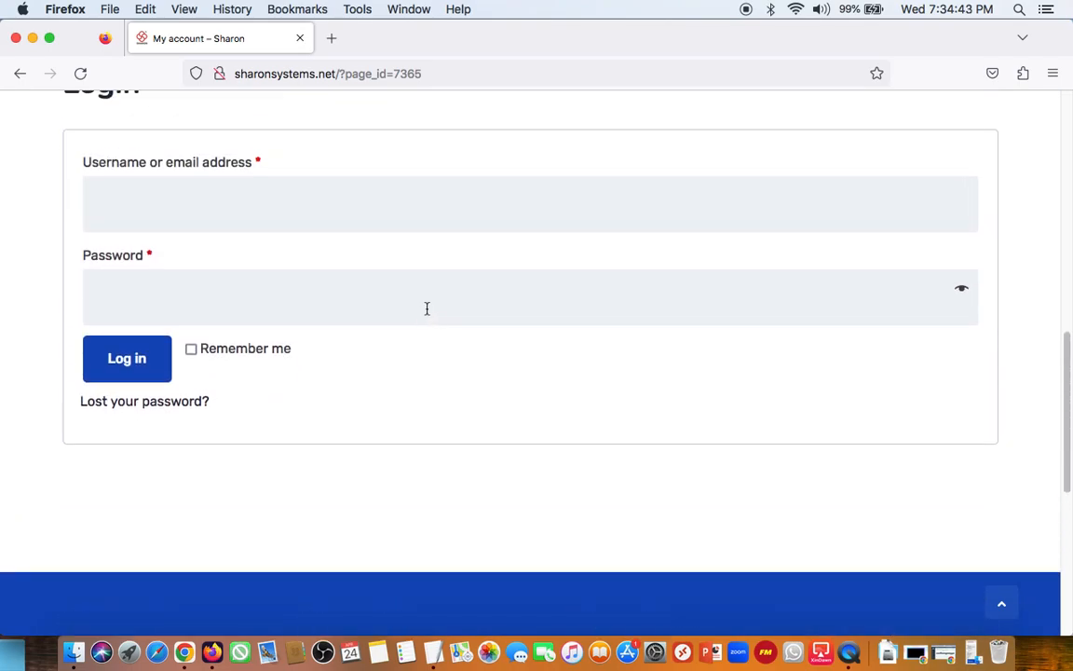
scroll(427, 308, "up", 10)
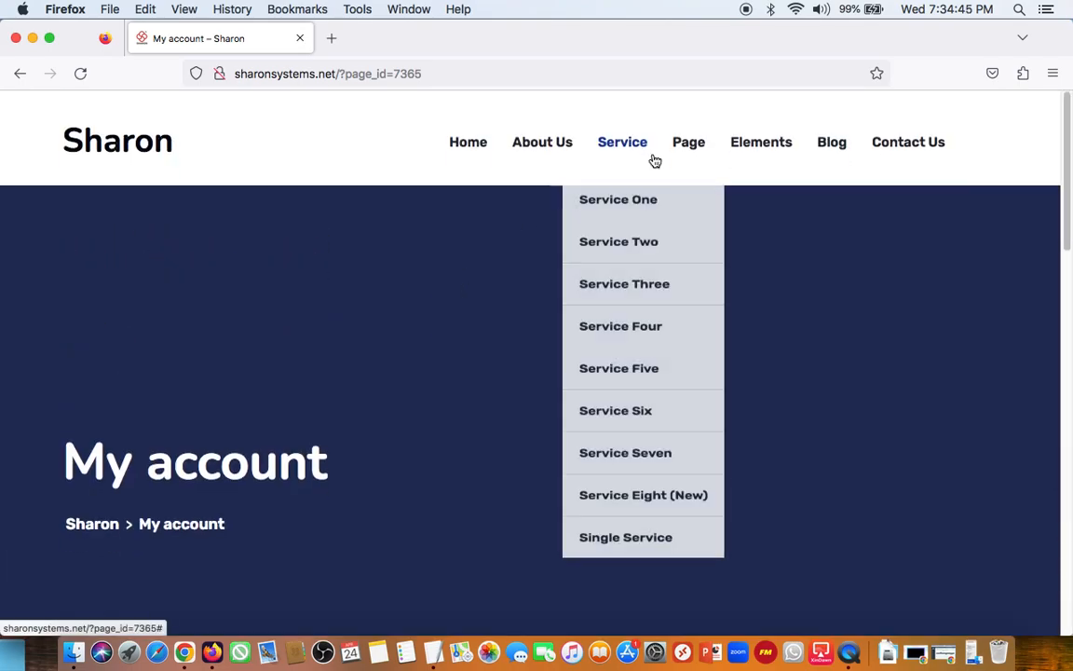
Step: Open the live site's Cart page and its Checkout page and look over their content
mouse_move(747, 164)
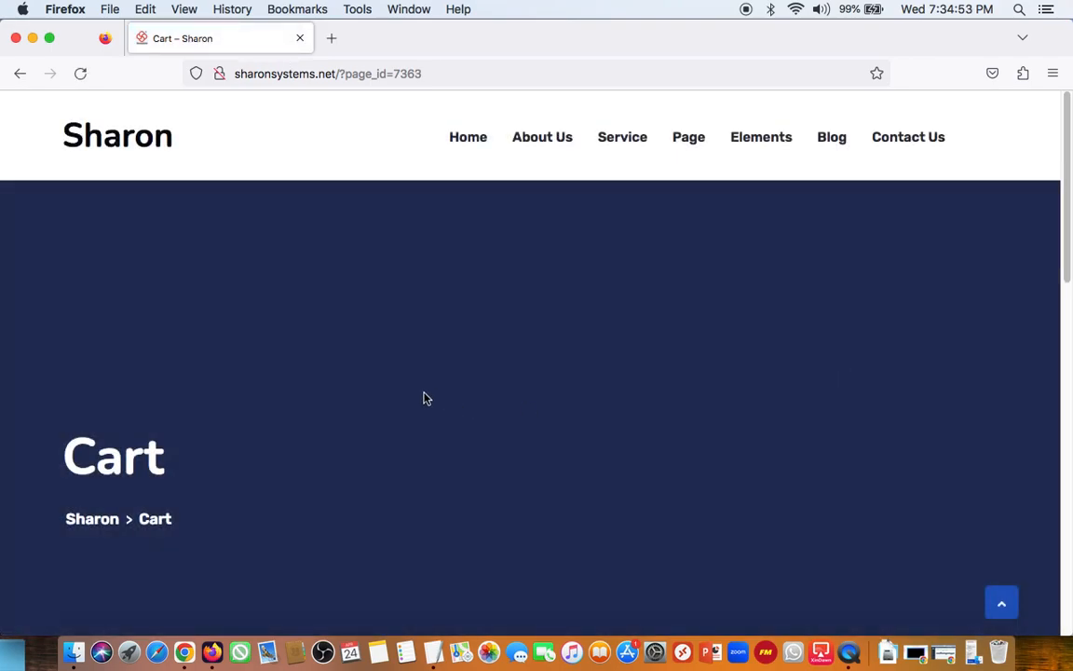
scroll(423, 399, "down", 5)
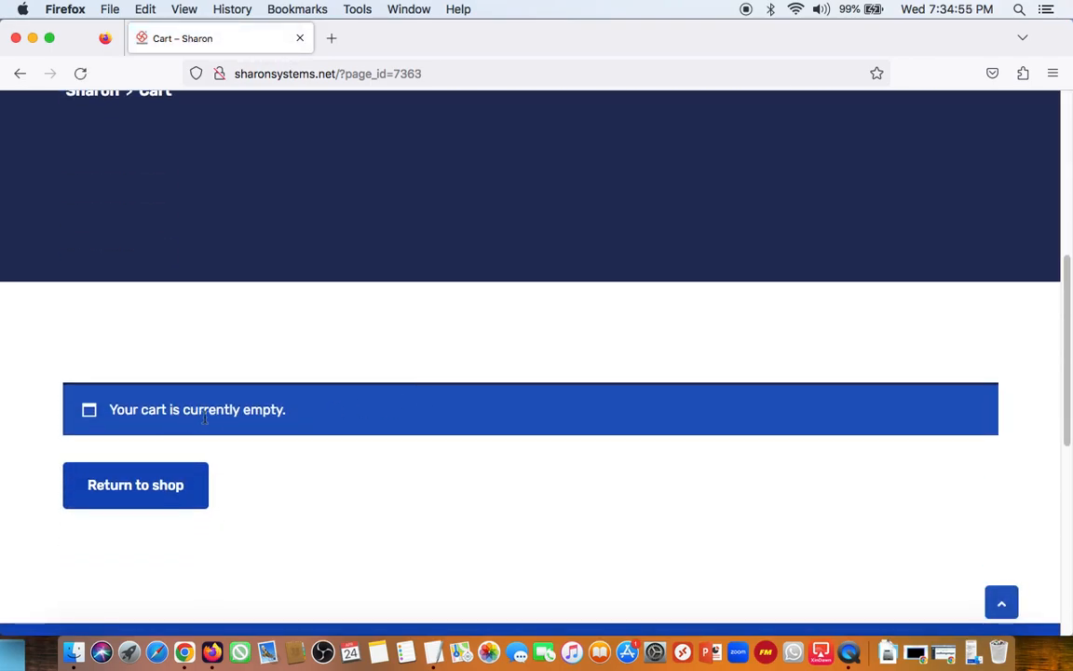
scroll(482, 357, "up", 5)
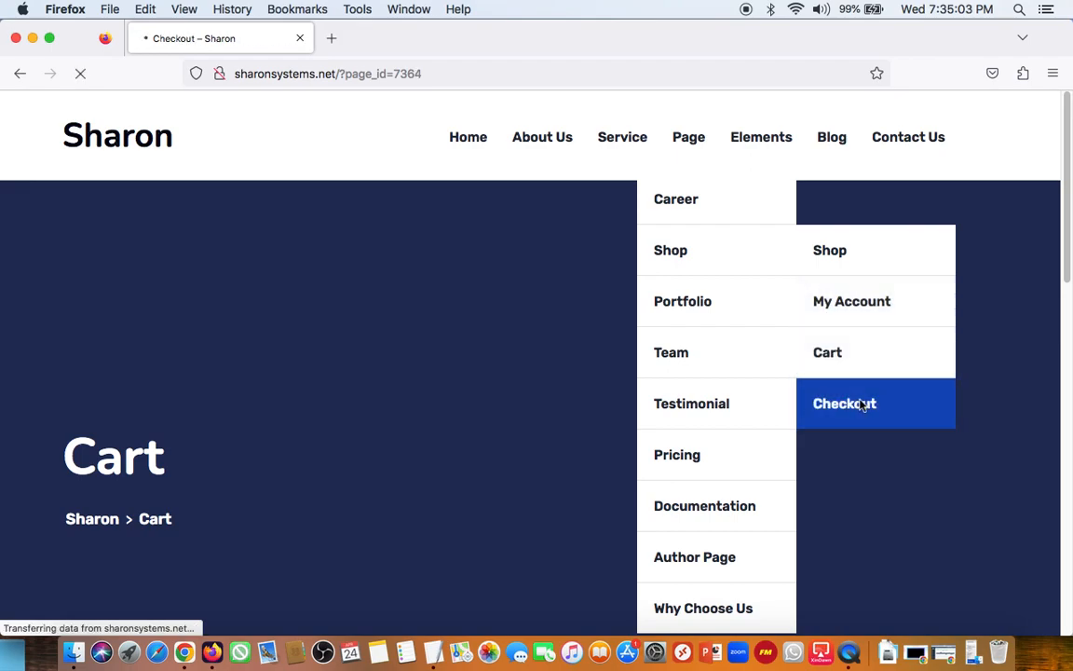
scroll(494, 305, "down", 15)
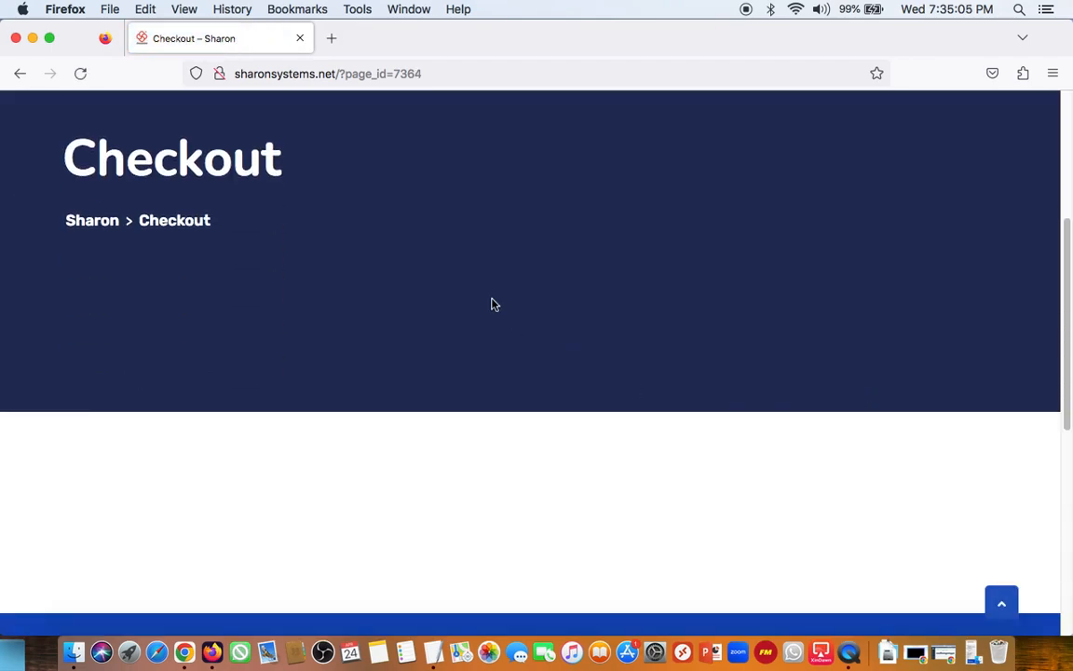
scroll(494, 304, "up", 15)
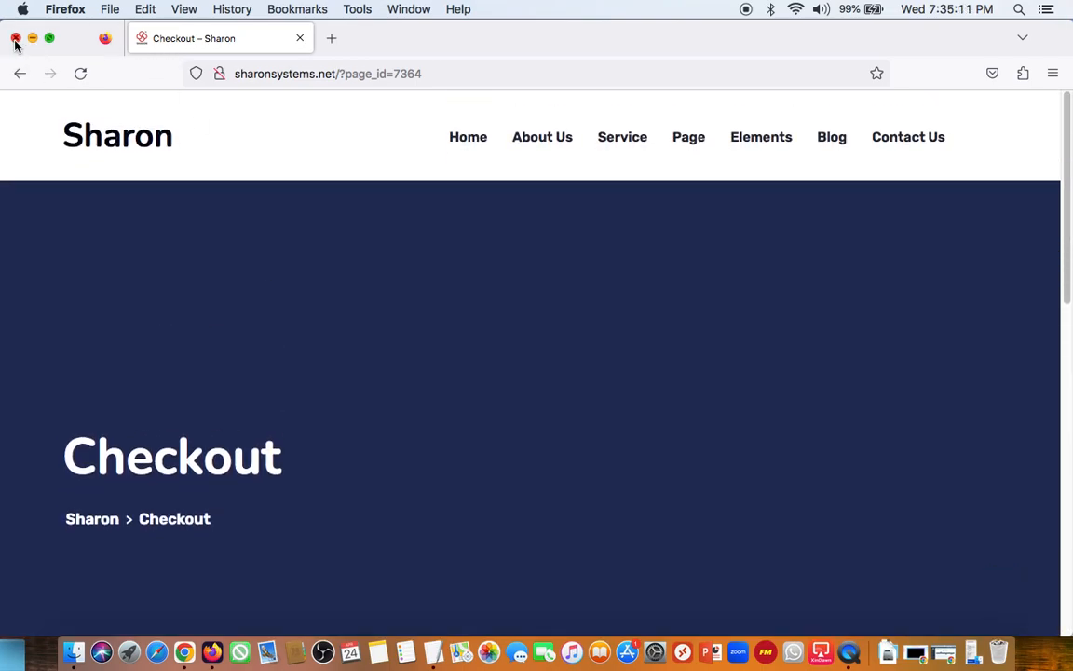
Step: Switch to Chrome and leave the WooCommerce setup wizard, going back to the Pages list in the WordPress admin
left_click(184, 652)
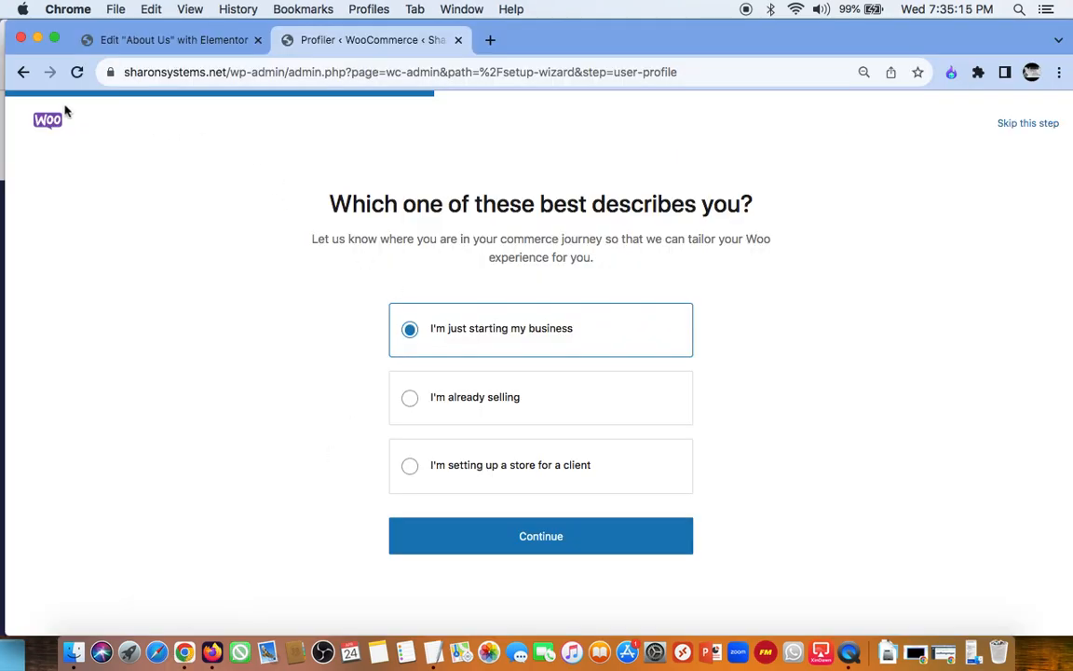
left_click(118, 41)
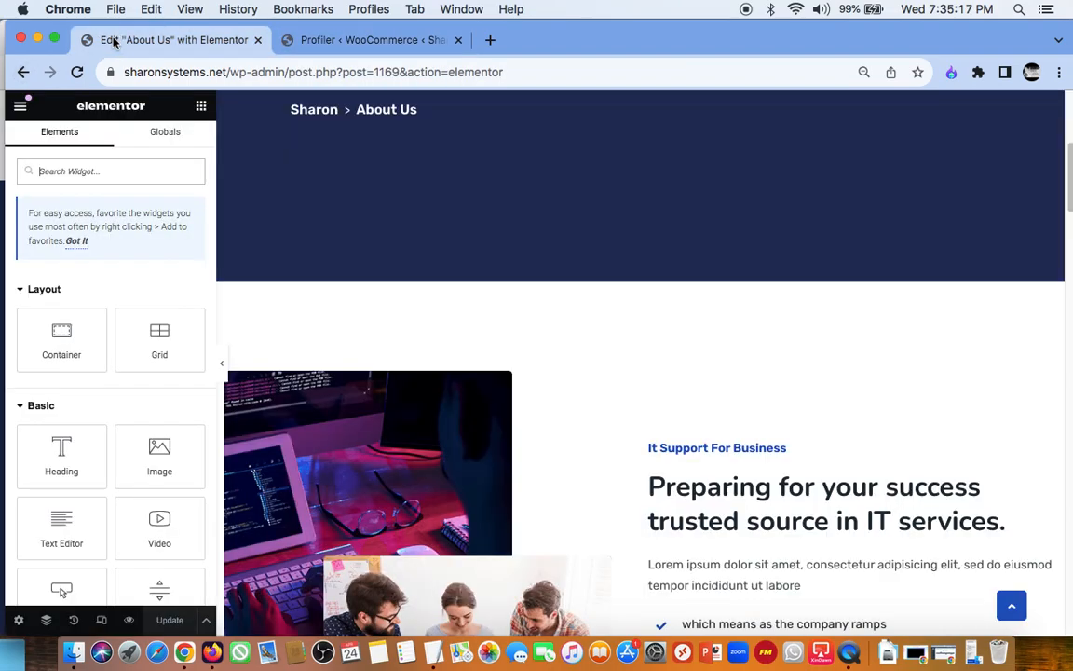
left_click(317, 40)
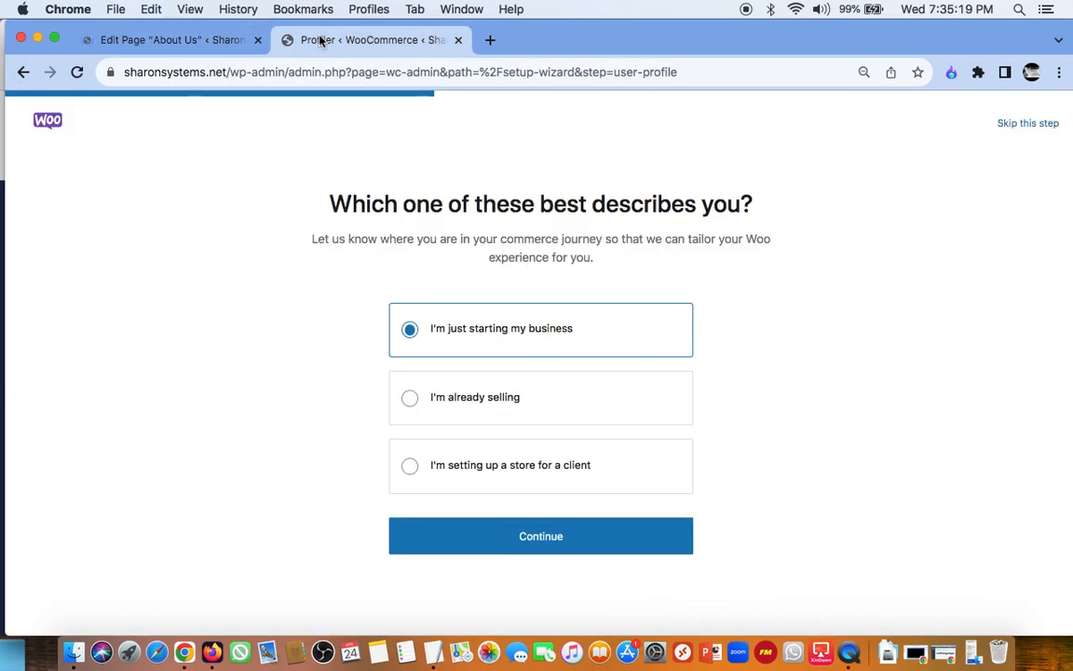
left_click(23, 79)
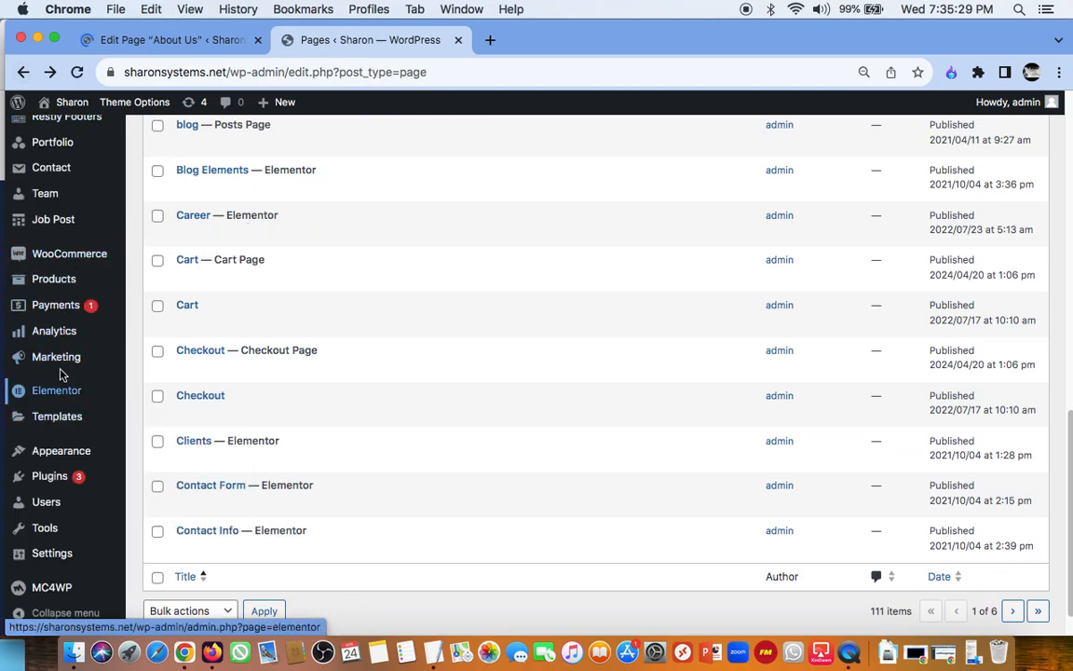
Step: Open the WooPayments page and examine its offer, the integrated payment options and the additional ways for buyers to pay
left_click(59, 313)
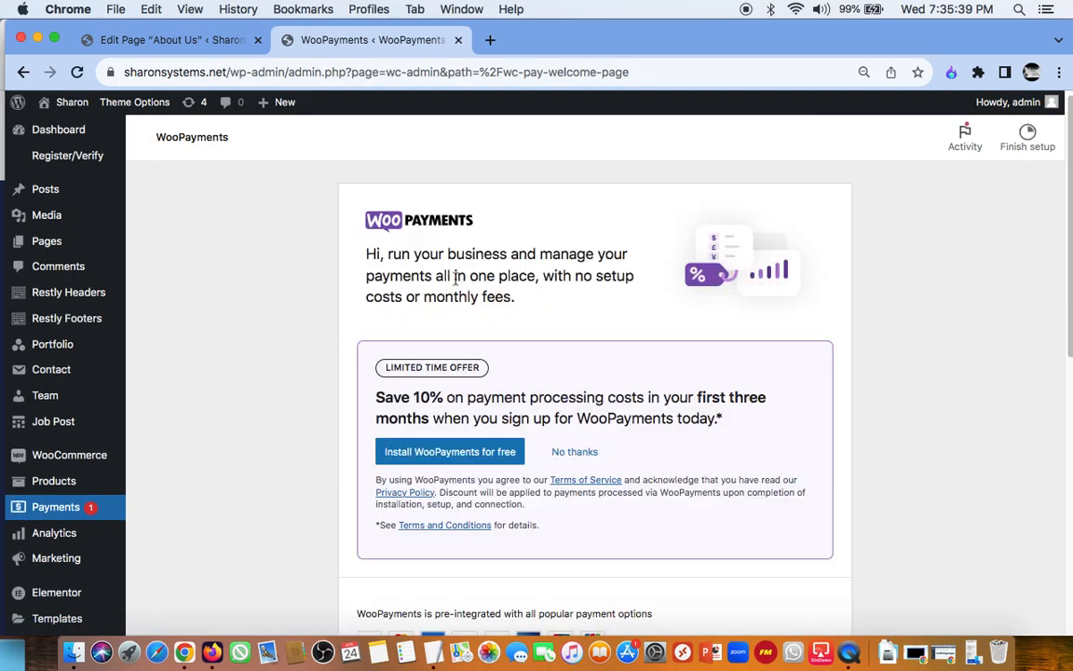
scroll(532, 332, "down", 5)
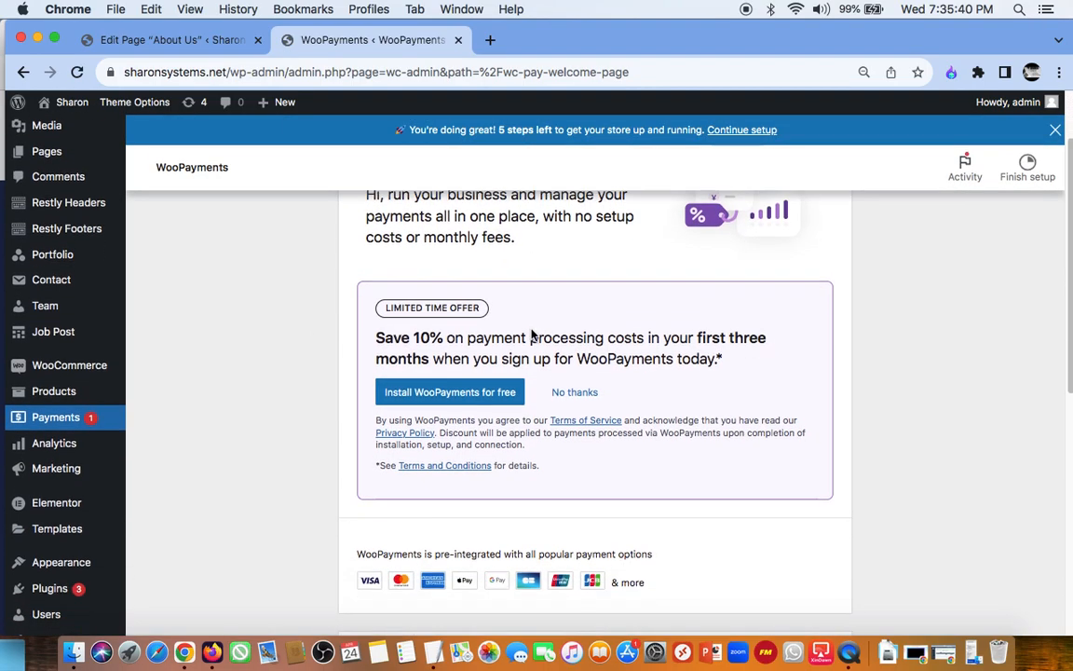
scroll(532, 331, "up", 3)
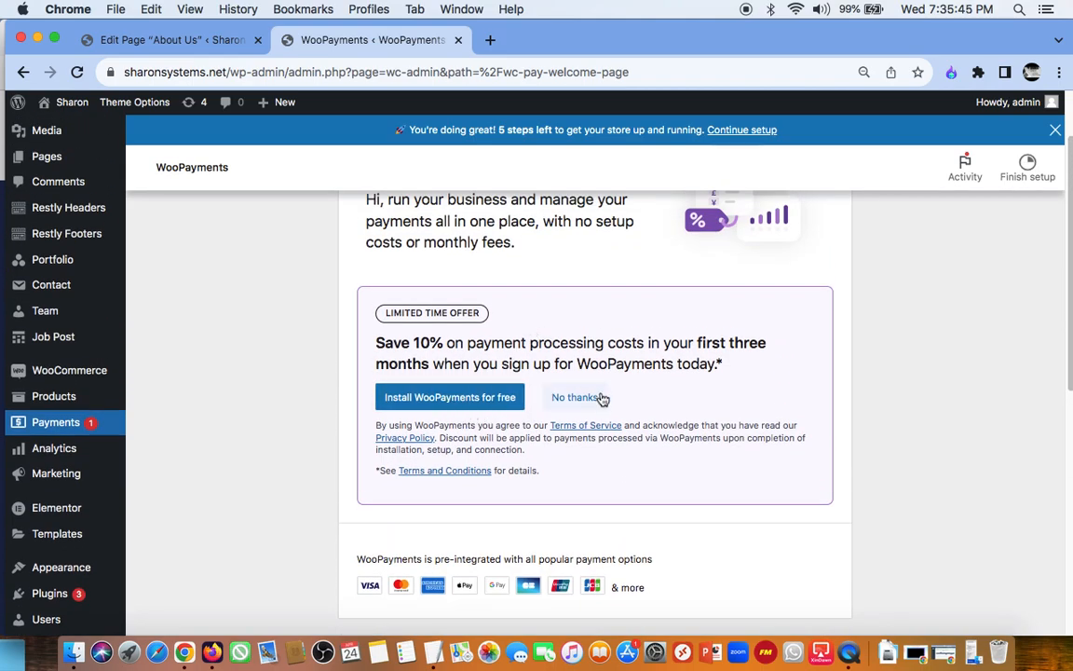
scroll(659, 420, "down", 8)
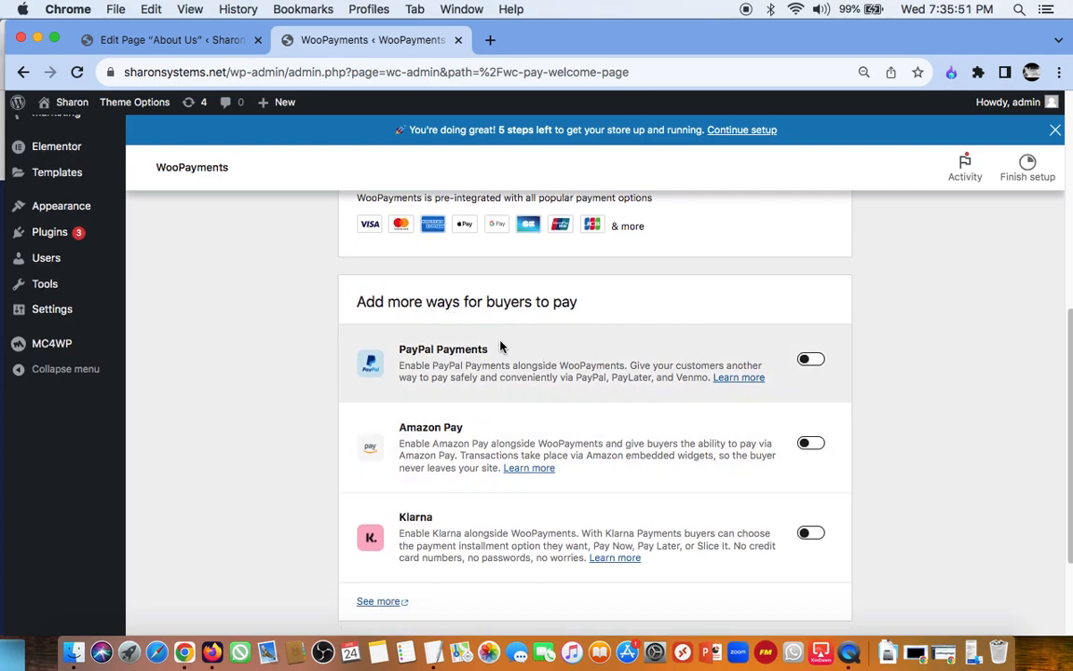
scroll(528, 427, "down", 3)
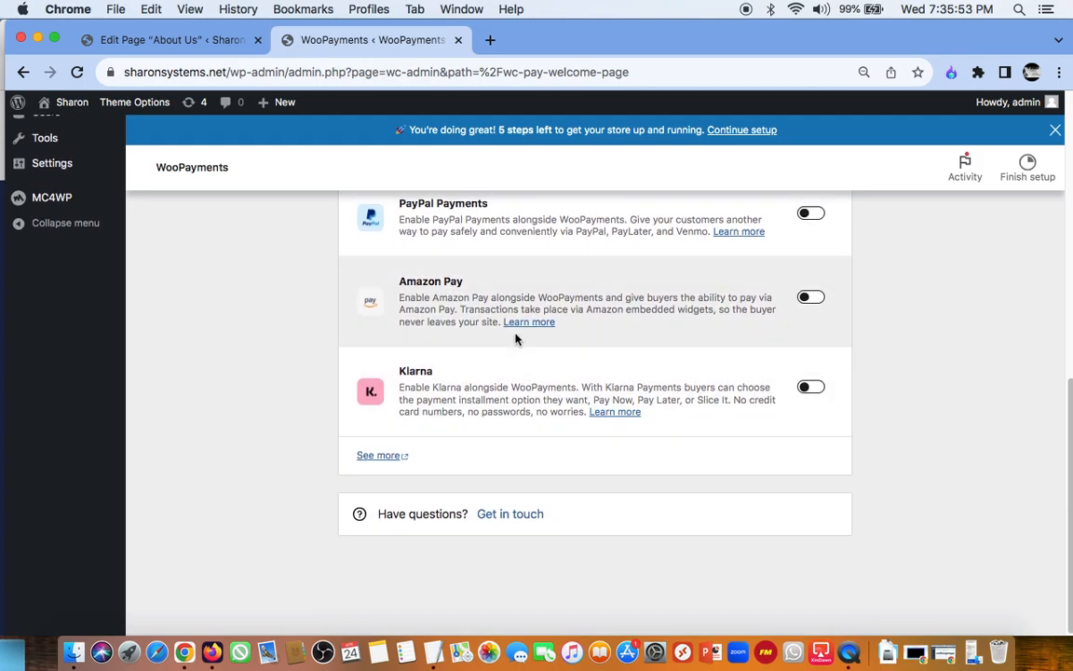
scroll(640, 391, "up", 10)
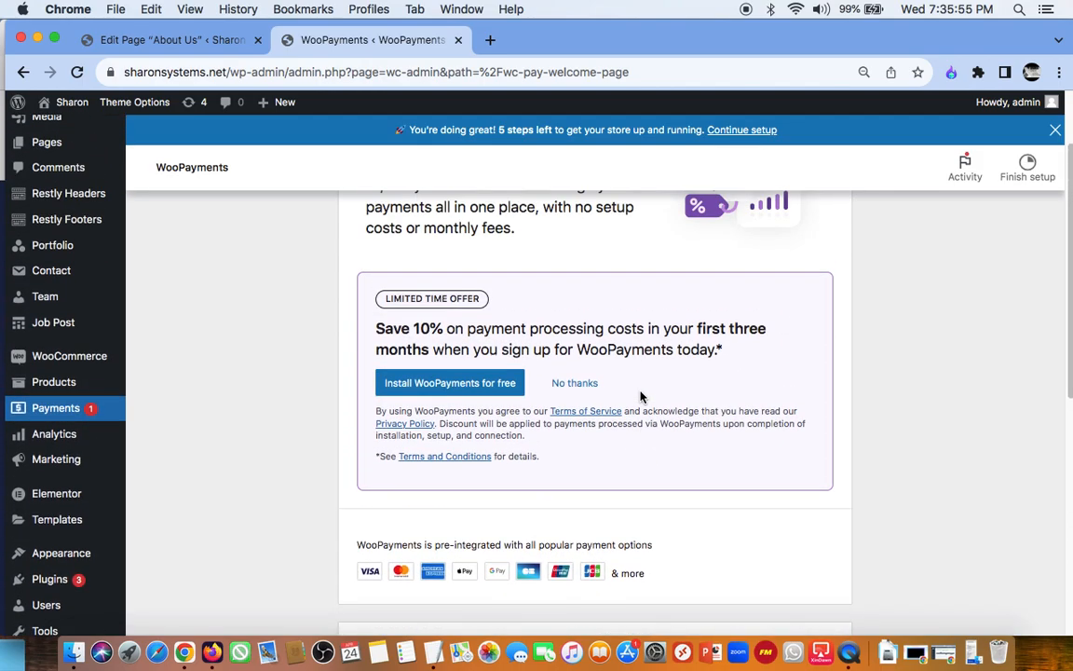
scroll(639, 396, "up", 3)
scroll(640, 396, "down", 5)
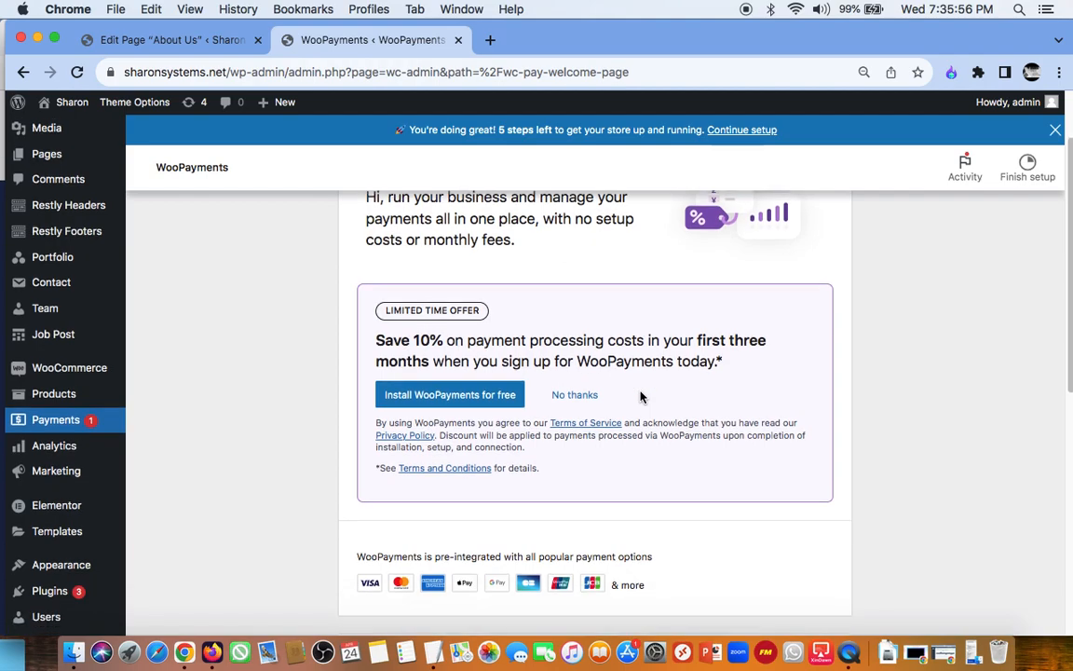
scroll(640, 396, "down", 1)
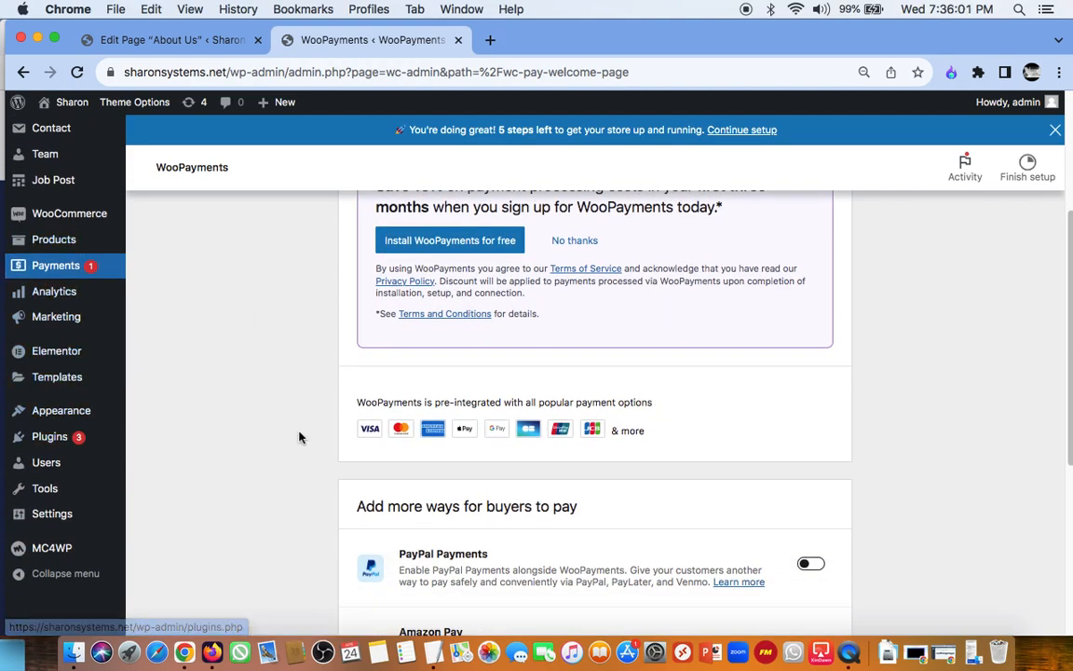
scroll(653, 503, "down", 3)
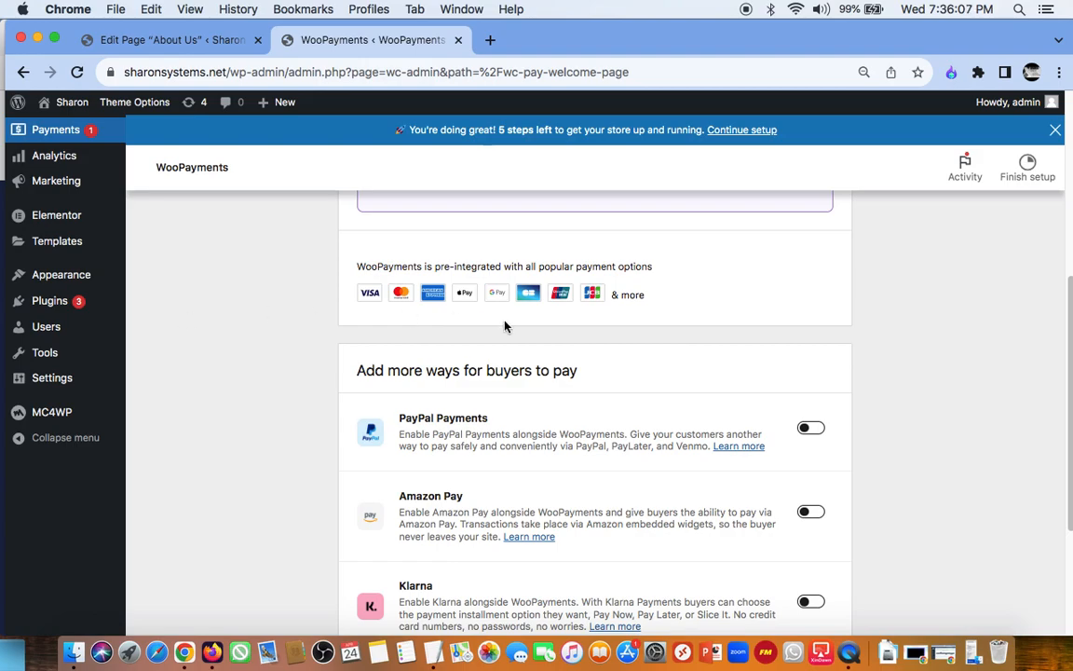
scroll(537, 342, "up", 6)
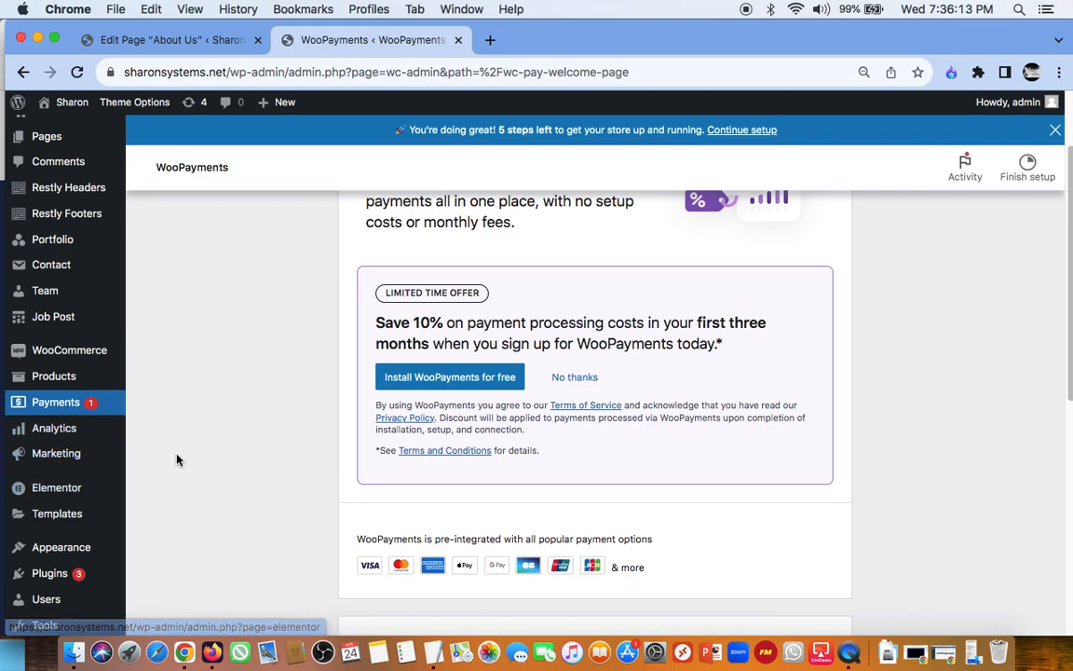
Step: Open the WooCommerce Analytics overview and look over its performance figures and charts
mouse_move(70, 428)
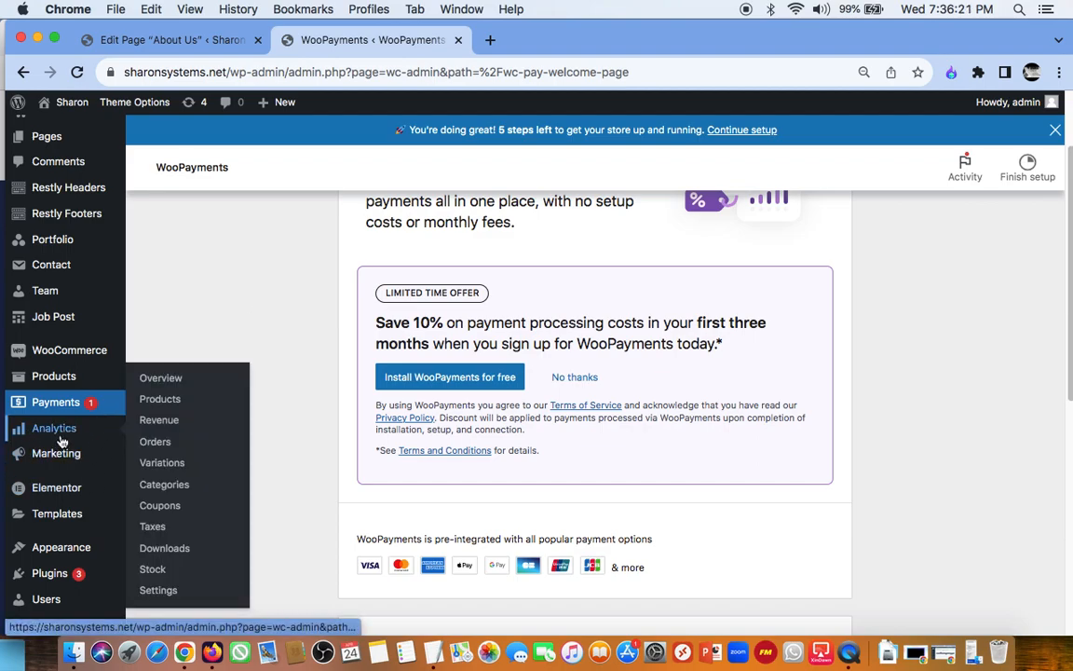
left_click(55, 434)
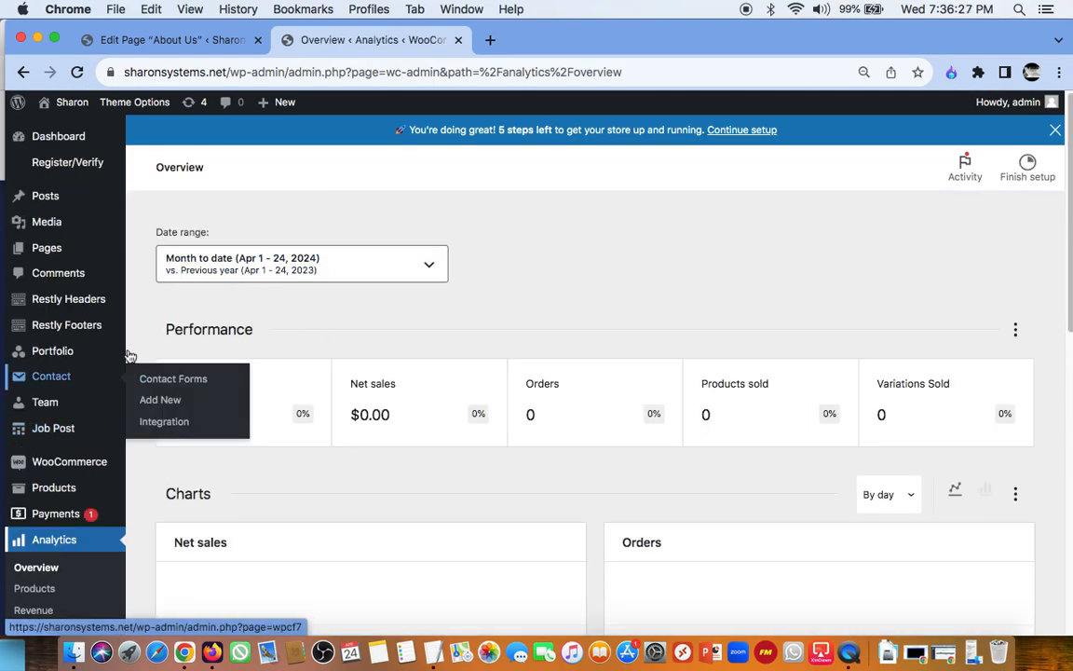
mouse_move(22, 362)
scroll(84, 372, "down", 5)
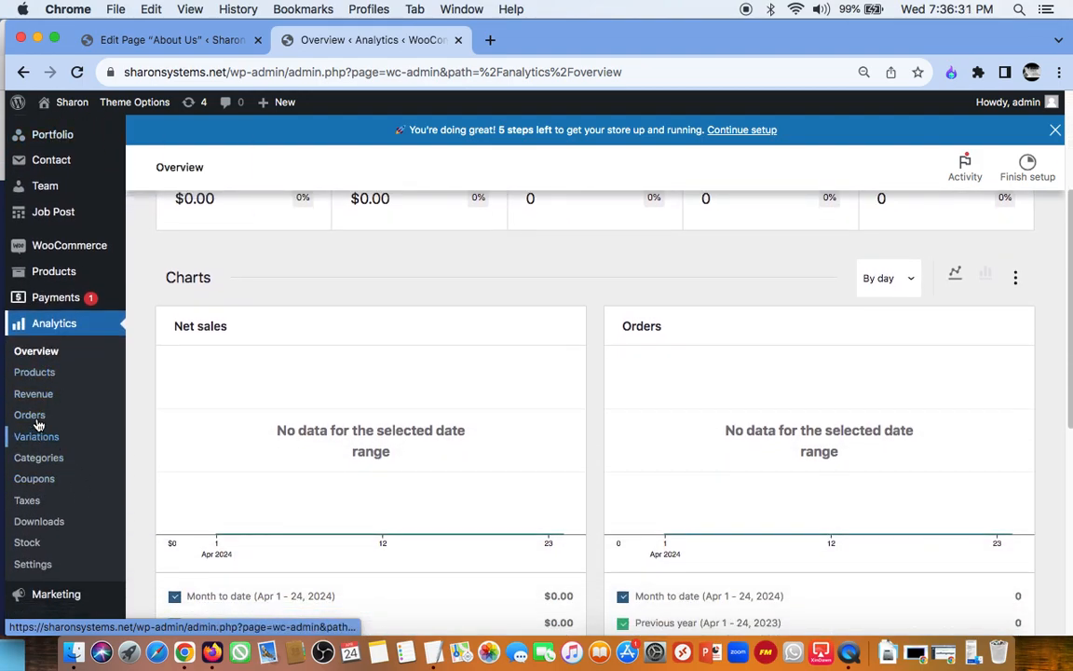
Step: Open the list of all products and view the Fan product's page on the site
left_click(63, 274)
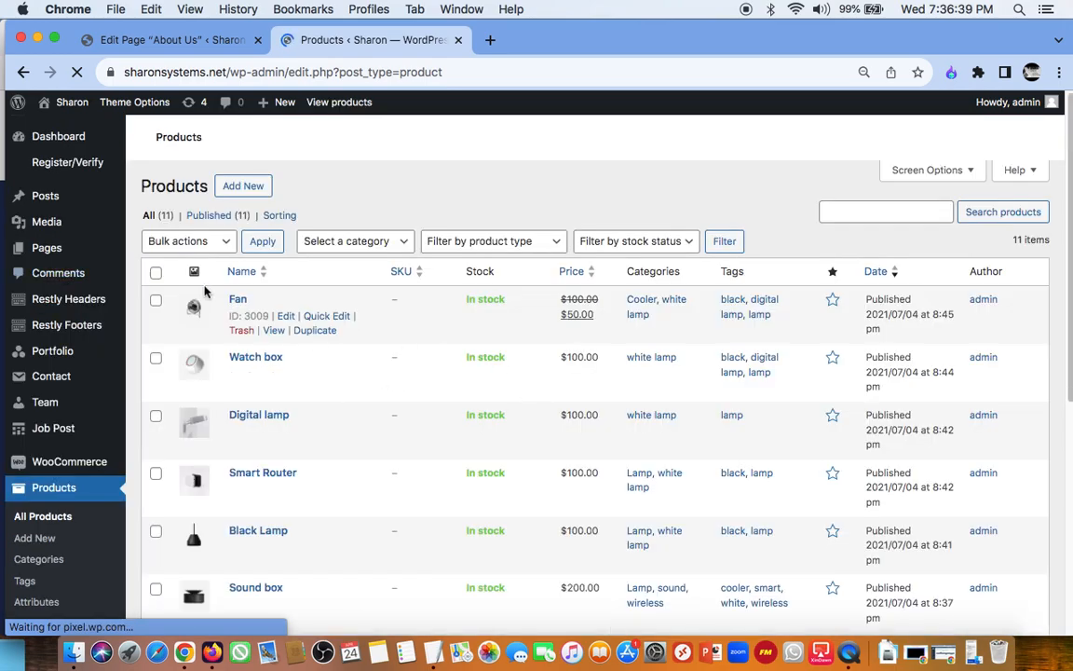
scroll(300, 427, "down", 5)
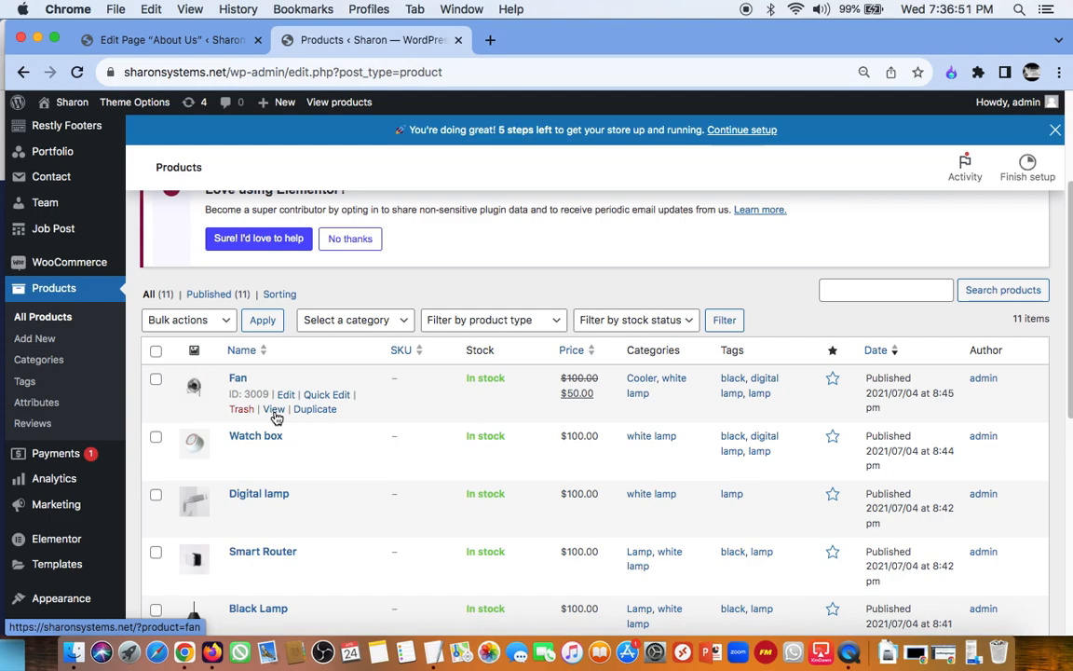
left_click(274, 410)
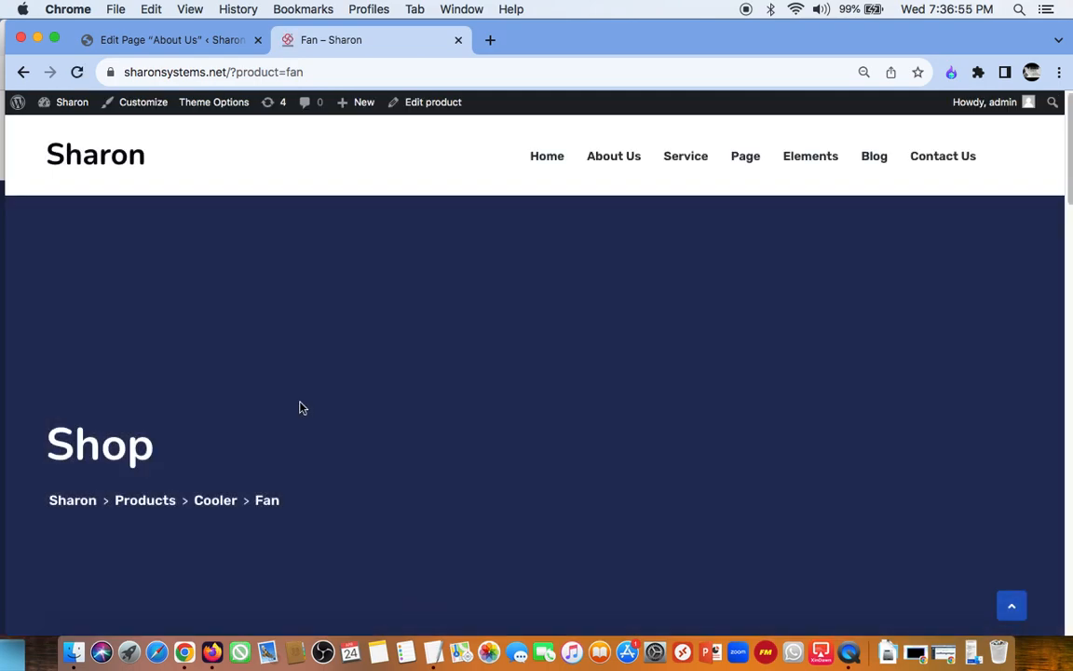
scroll(472, 468, "down", 10)
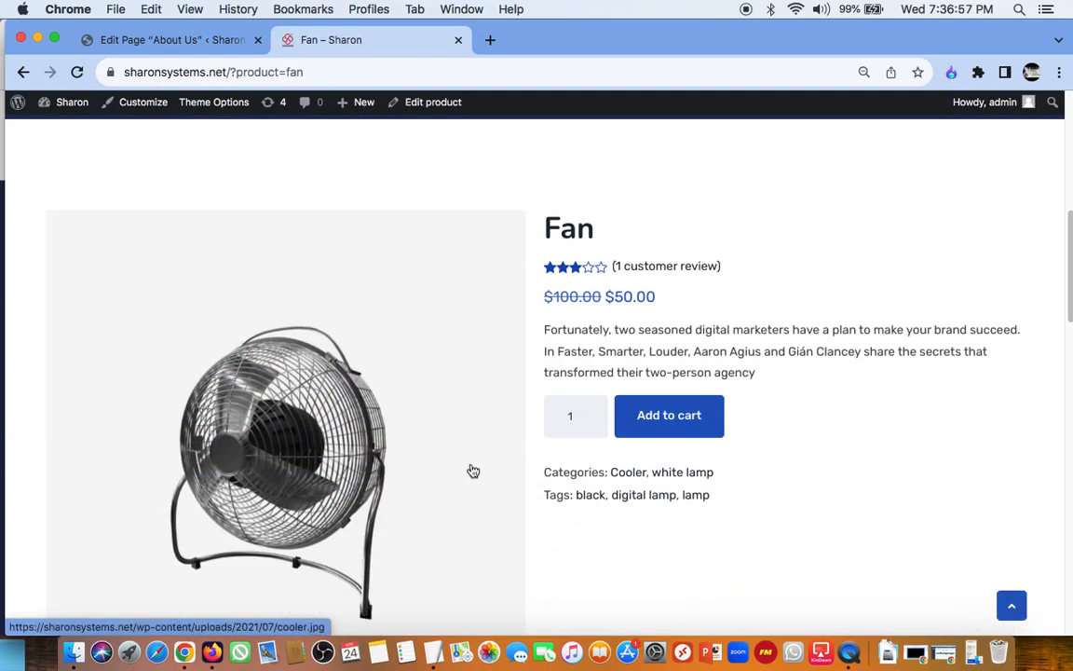
Step: Look over the Fan product page, examining its image gallery, price, short text, categories, description and related products
scroll(473, 471, "up", 3)
scroll(383, 421, "down", 4)
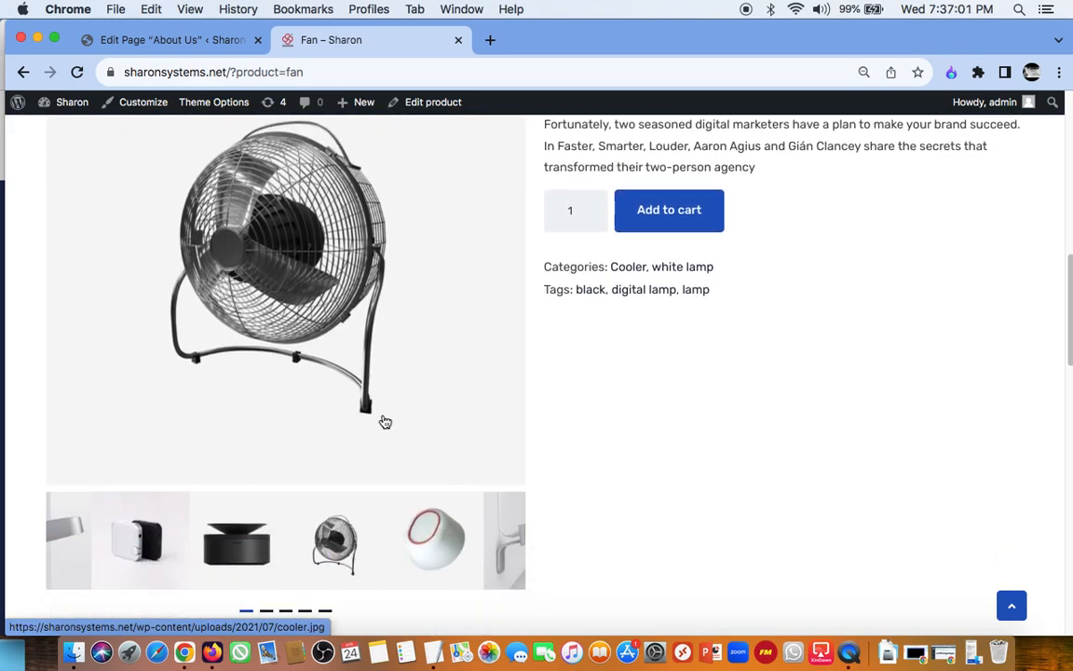
scroll(401, 400, "up", 3)
scroll(412, 417, "down", 10)
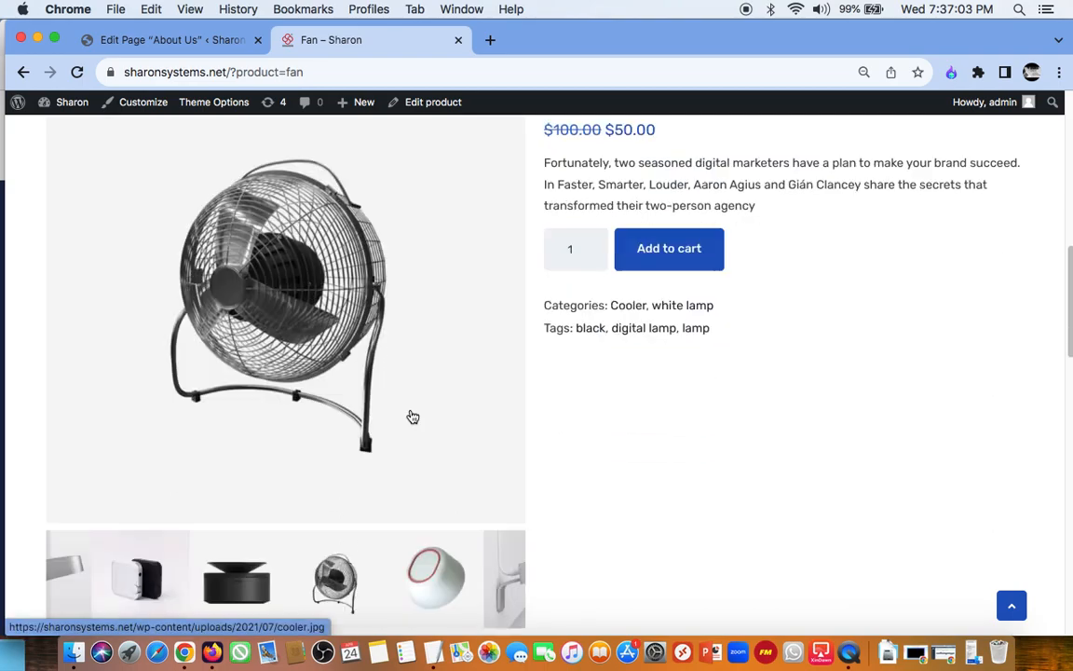
scroll(410, 415, "down", 5)
scroll(410, 415, "up", 4)
scroll(411, 415, "up", 10)
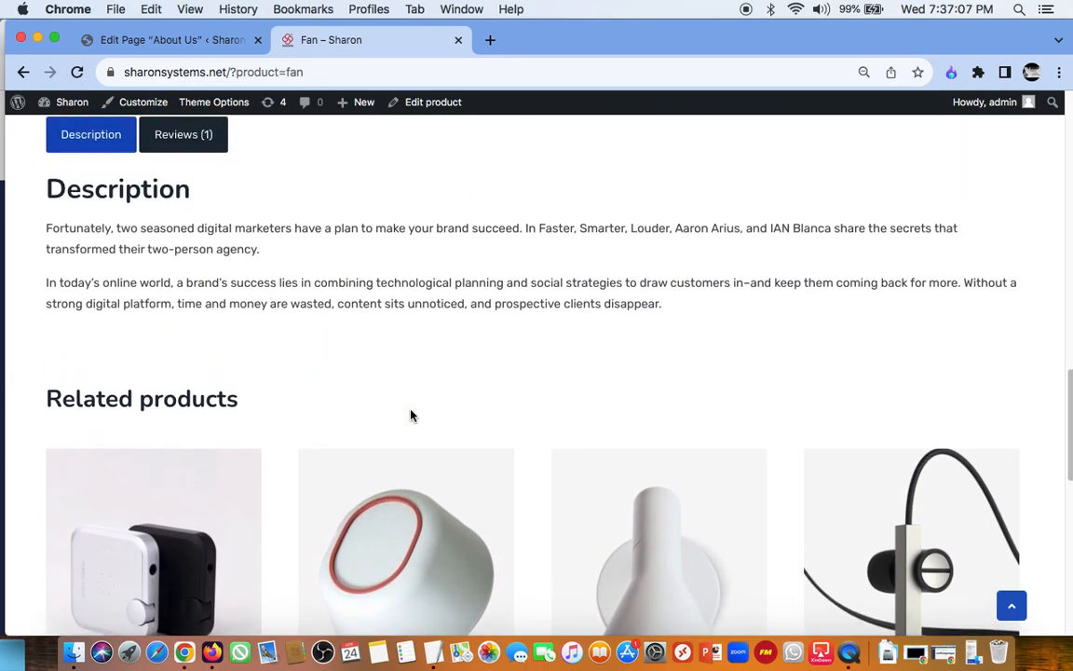
scroll(410, 415, "up", 5)
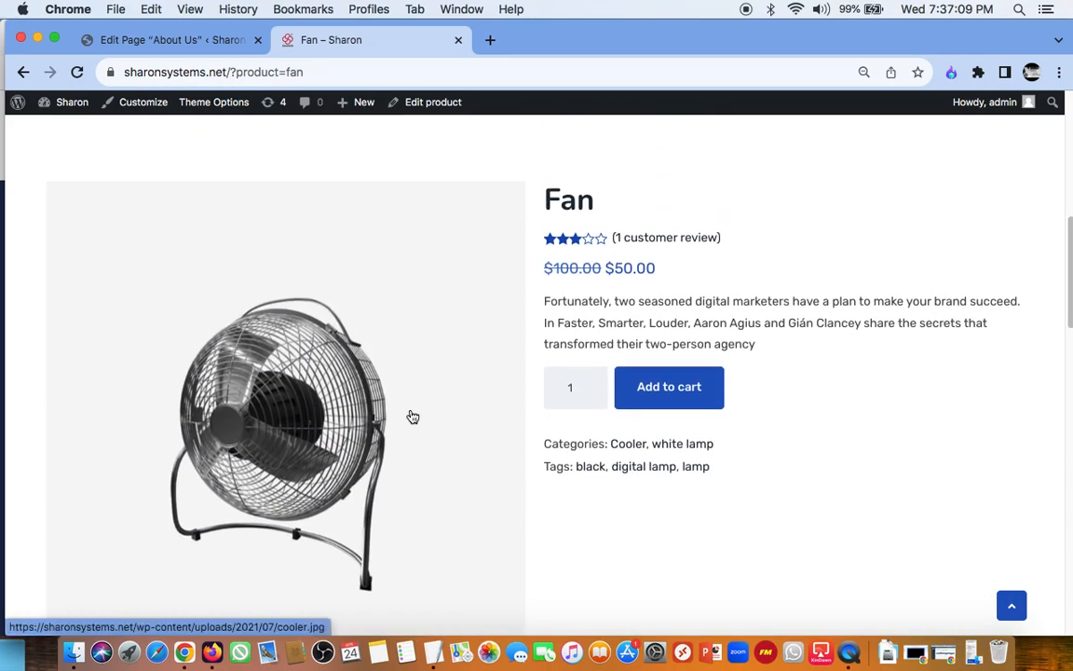
scroll(419, 476, "down", 5)
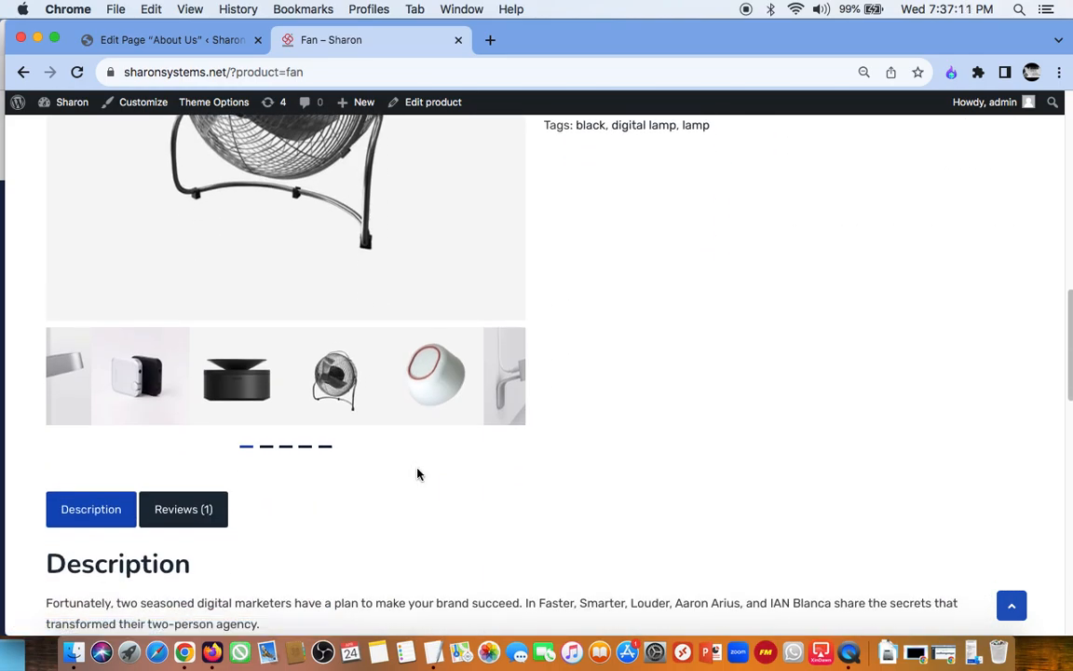
scroll(417, 475, "up", 6)
scroll(417, 475, "up", 5)
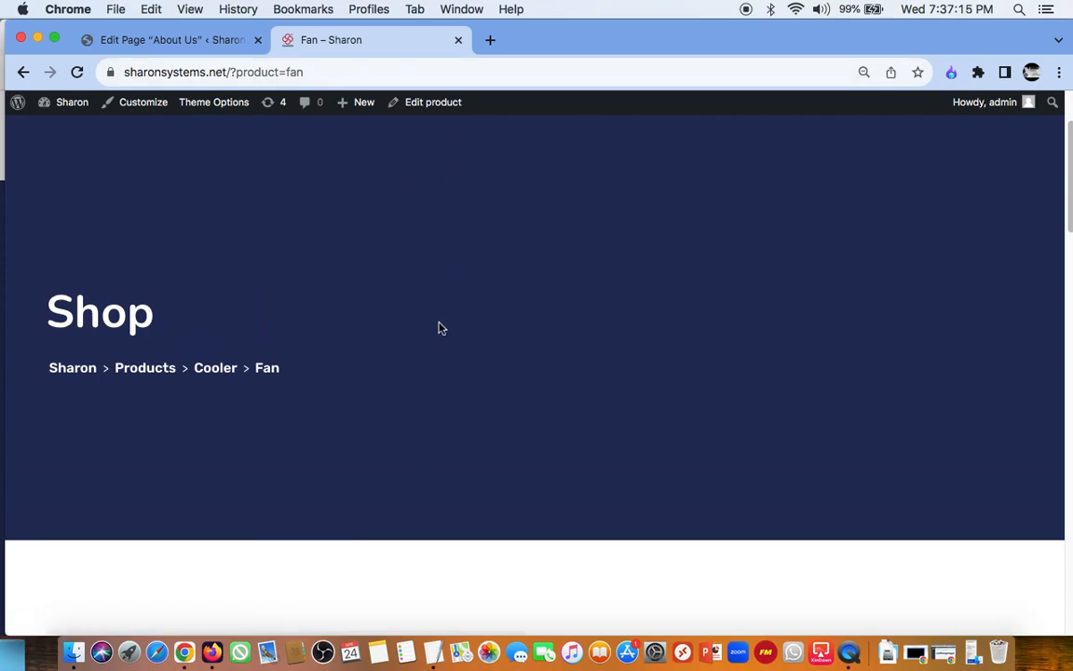
scroll(437, 328, "down", 5)
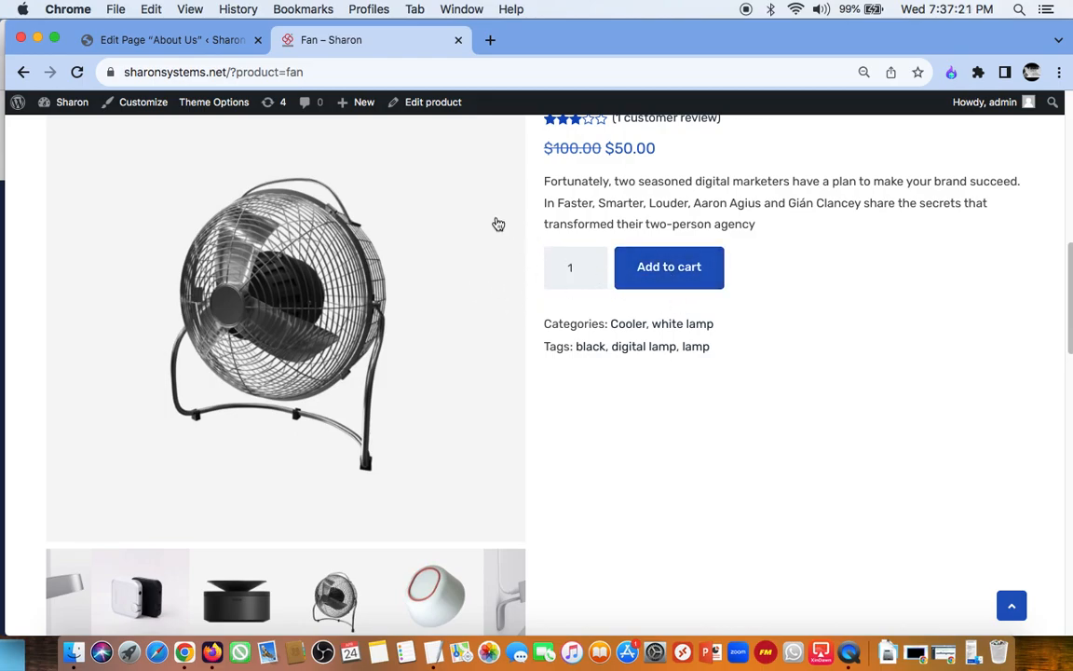
Step: Switch to Firefox, look through the live site's Home, About Us, Service, Page and Elements menus, and minimize the window
left_click(212, 651)
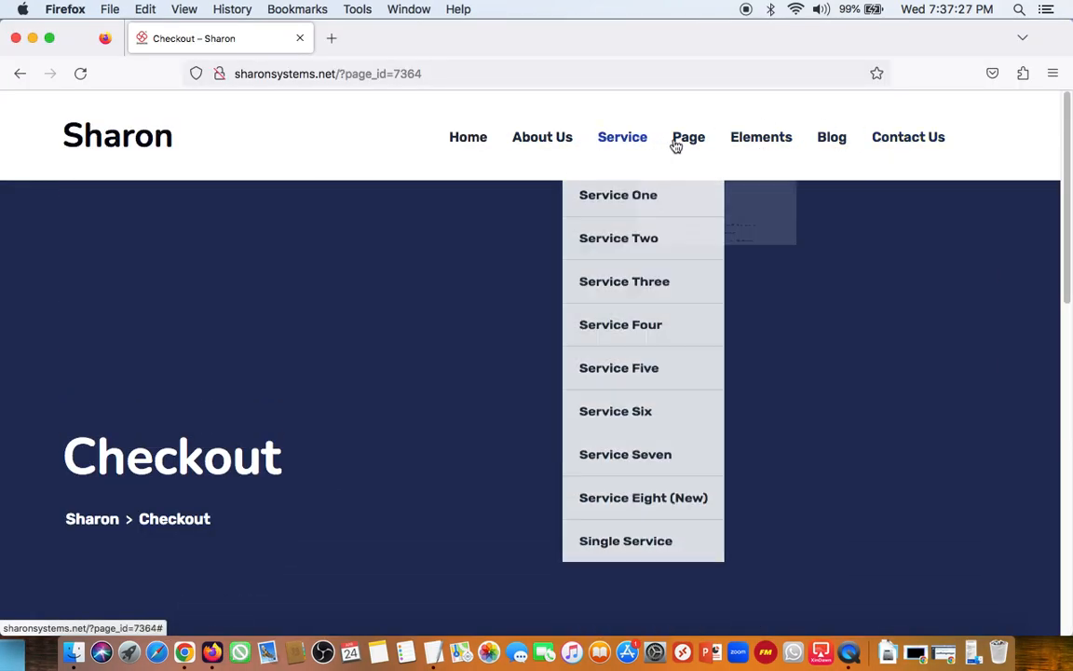
mouse_move(686, 138)
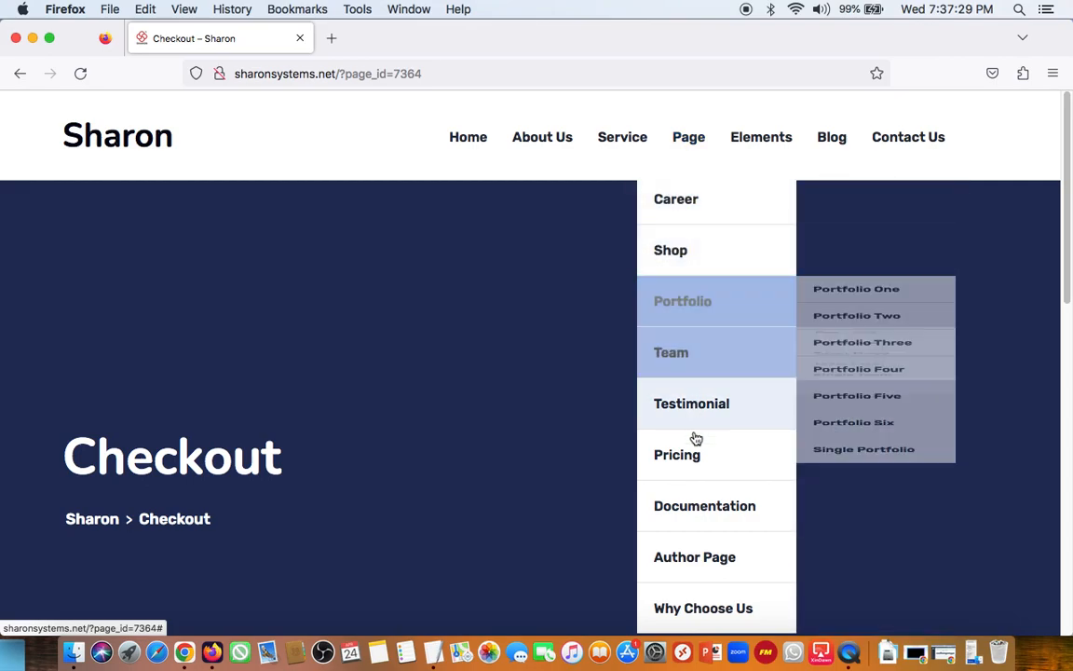
mouse_move(743, 142)
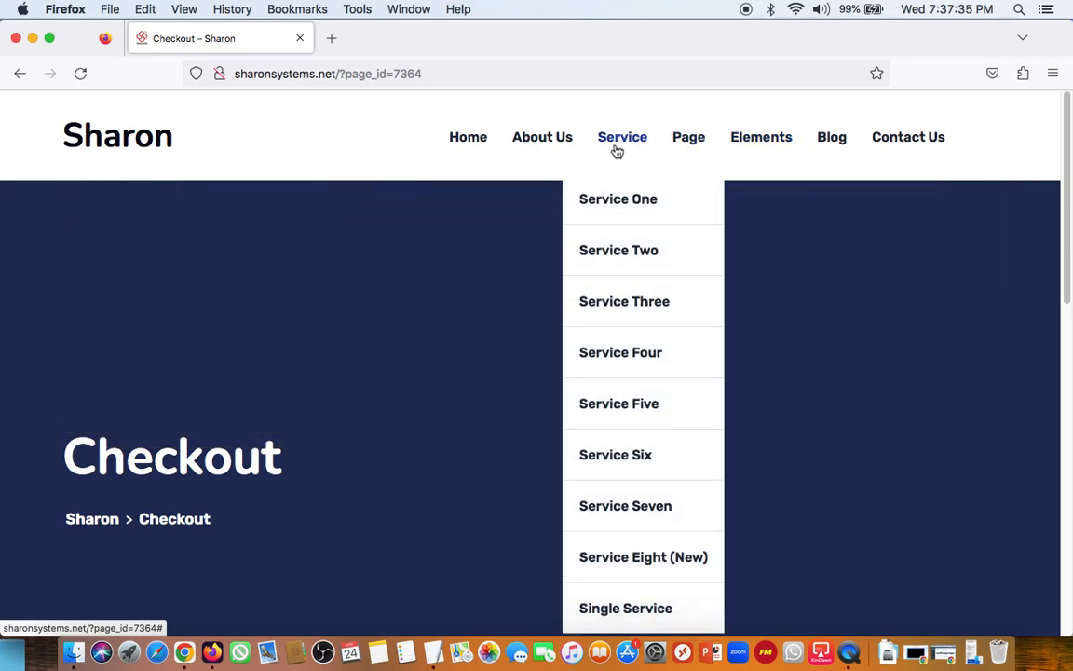
mouse_move(545, 156)
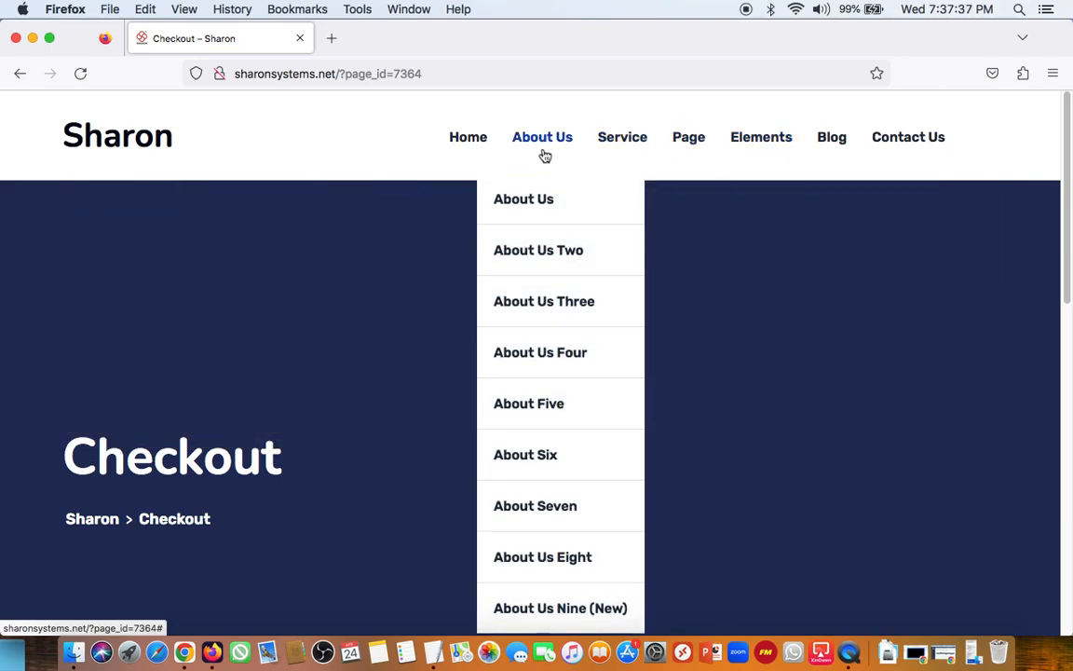
mouse_move(469, 139)
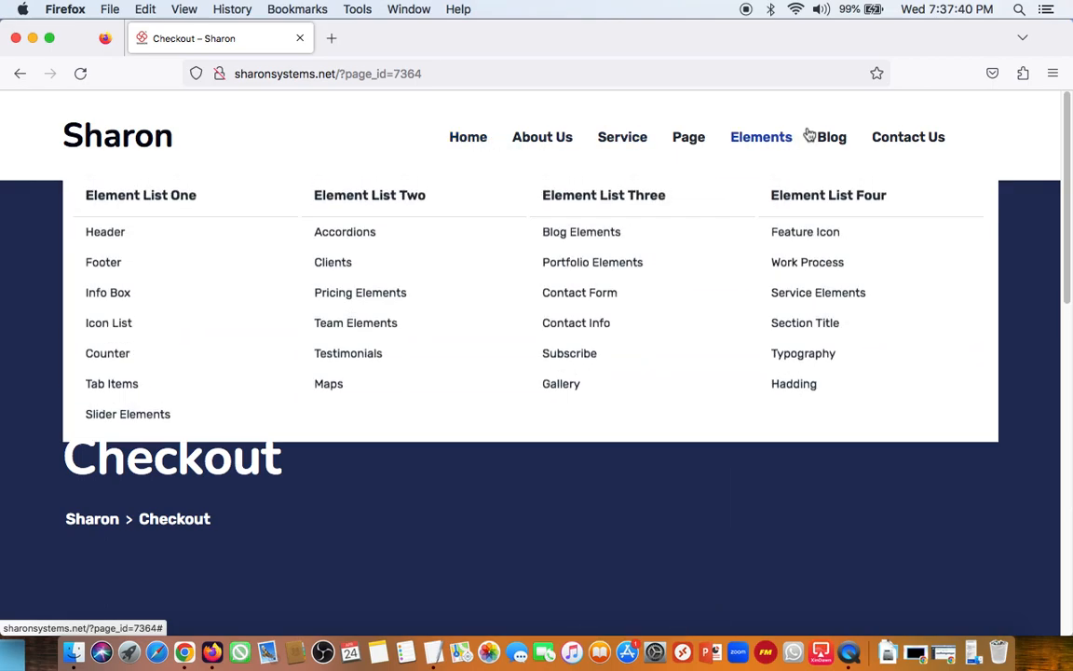
mouse_move(837, 146)
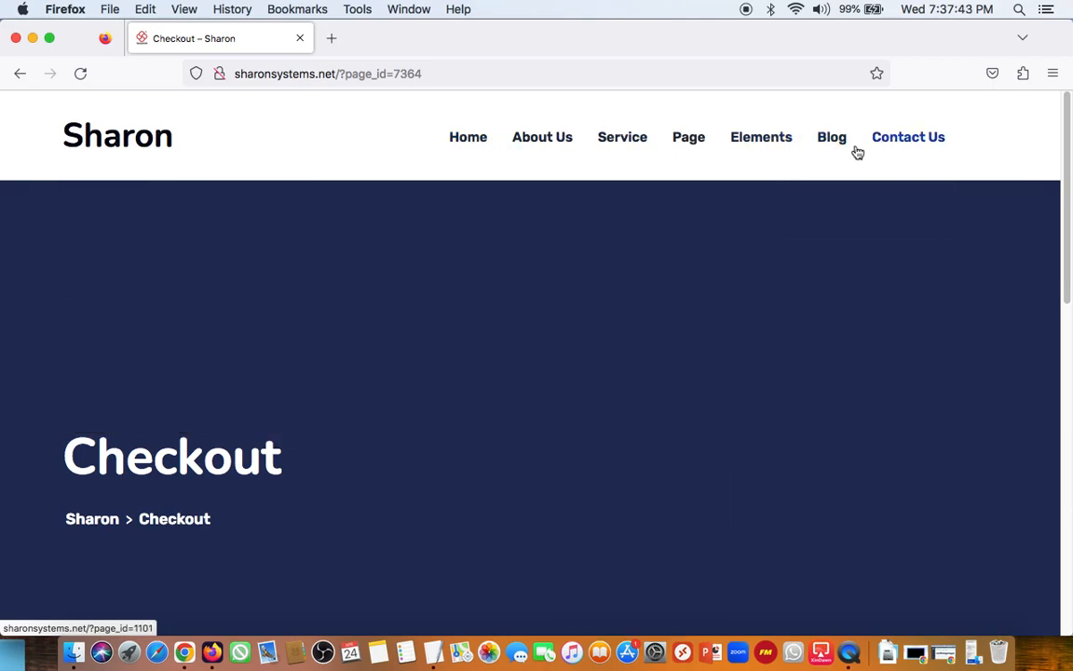
left_click(32, 39)
Step: Review the related products and the footer on the Fan product page, ending at the product summary
scroll(541, 386, "down", 5)
scroll(541, 386, "down", 10)
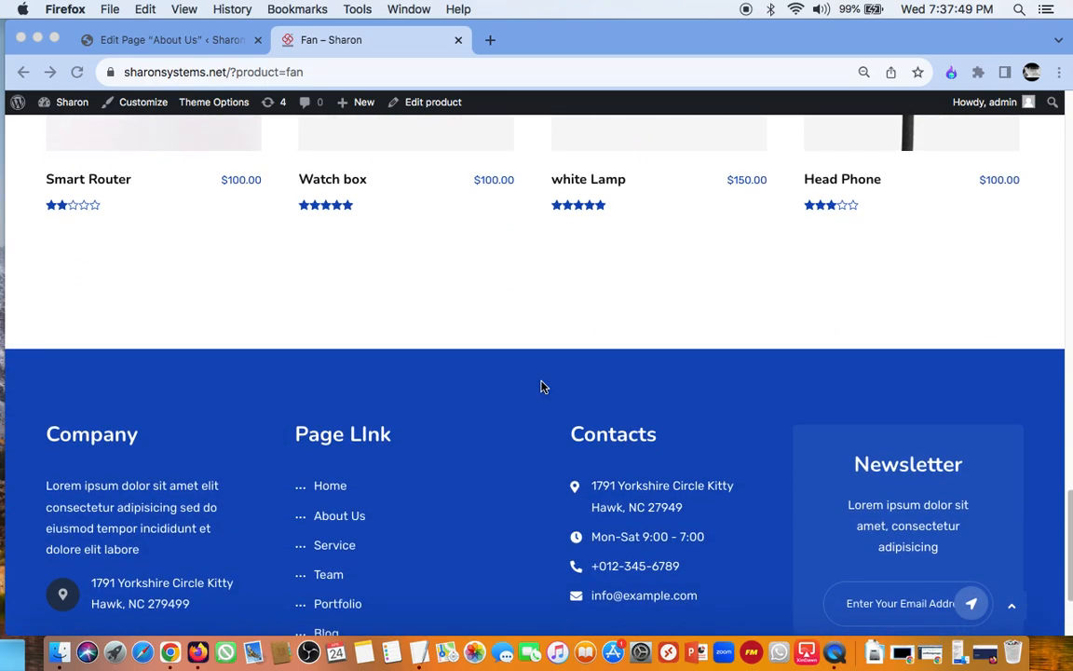
scroll(541, 385, "up", 15)
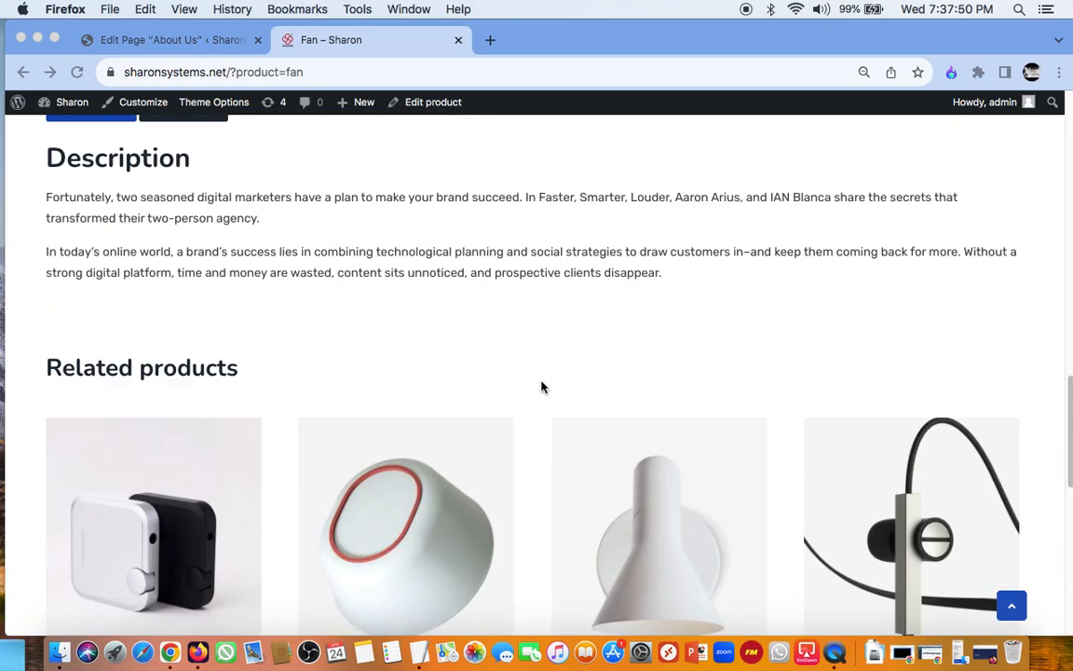
scroll(544, 385, "down", 6)
scroll(625, 324, "up", 3)
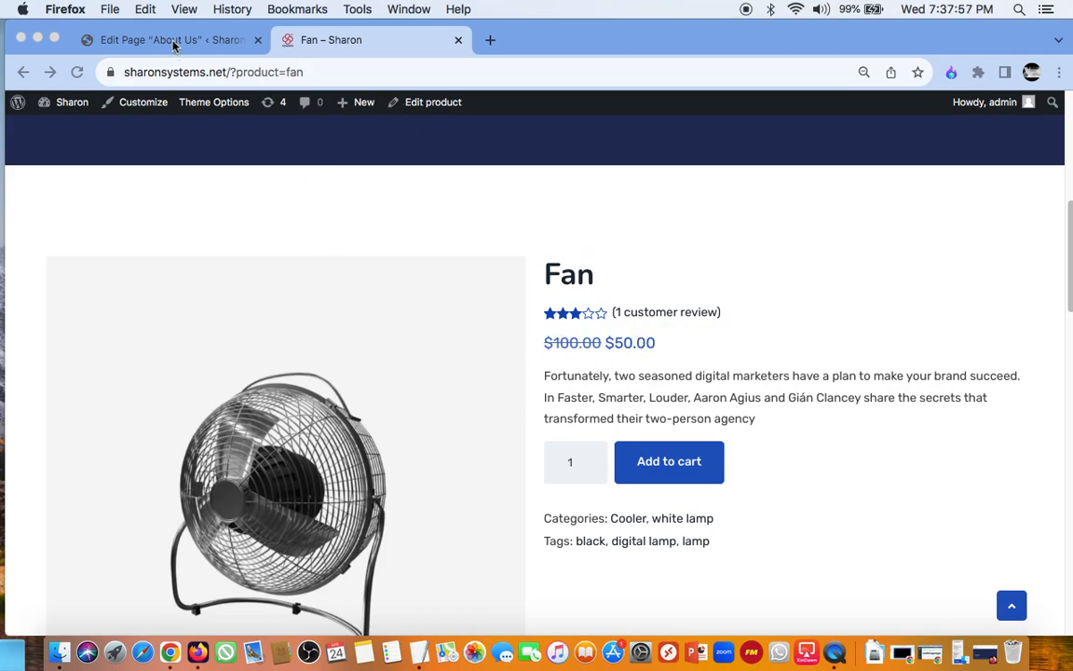
Step: Check the About Us page editor in Chrome and return to the Fan product page
left_click(201, 40)
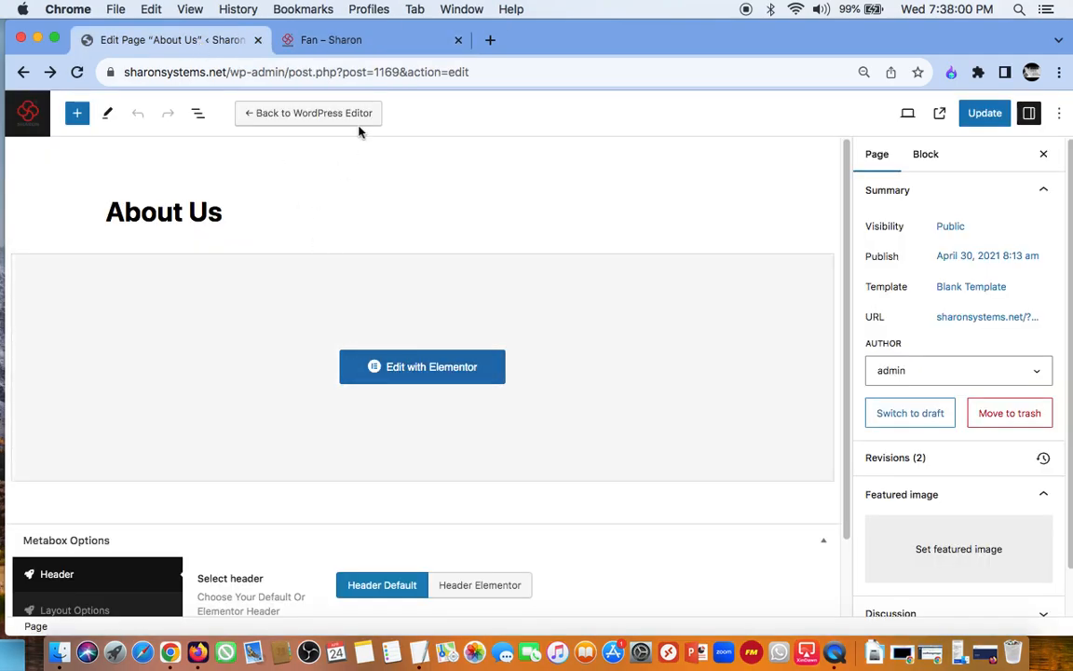
left_click(338, 41)
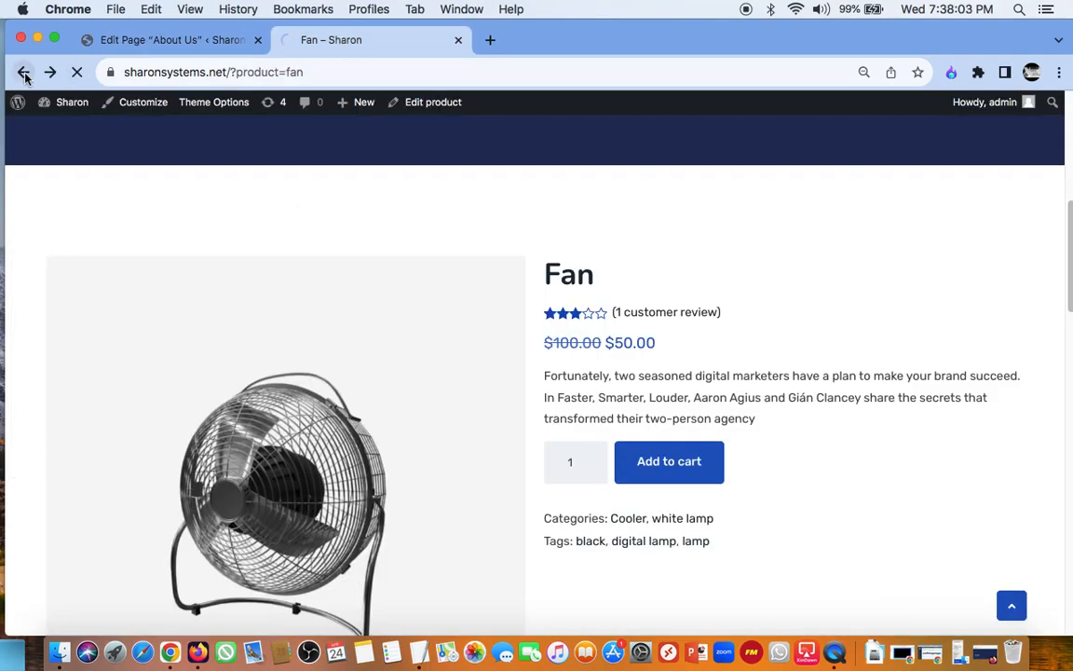
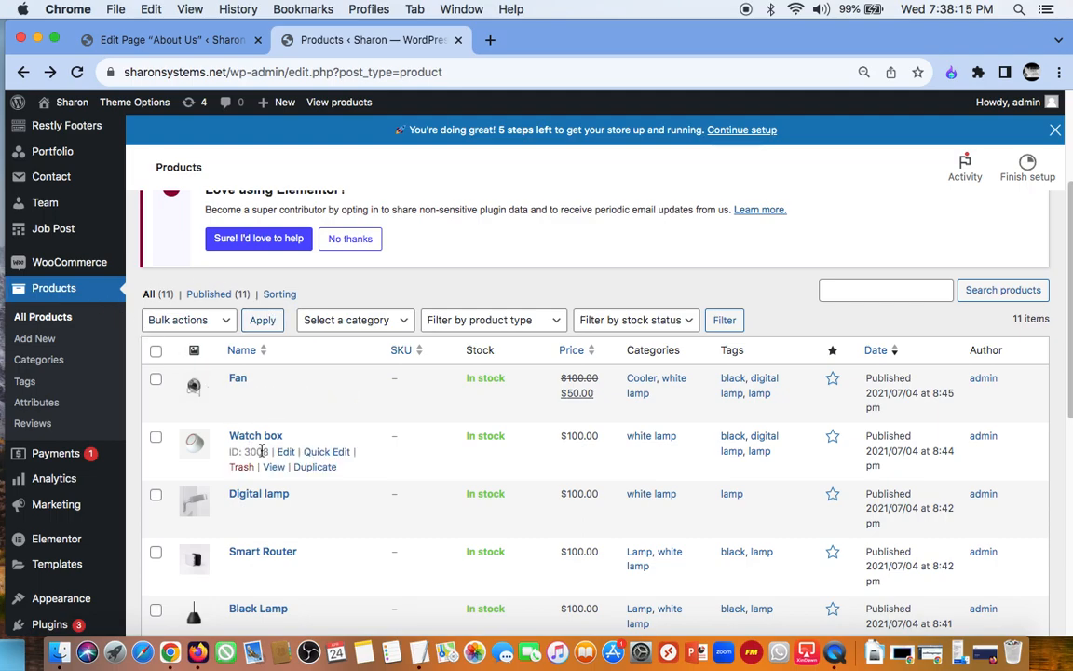
Step: Look over the Products list, including its filters, stock, prices, categories and the notices above it
scroll(722, 399, "down", 2)
scroll(722, 397, "up", 3)
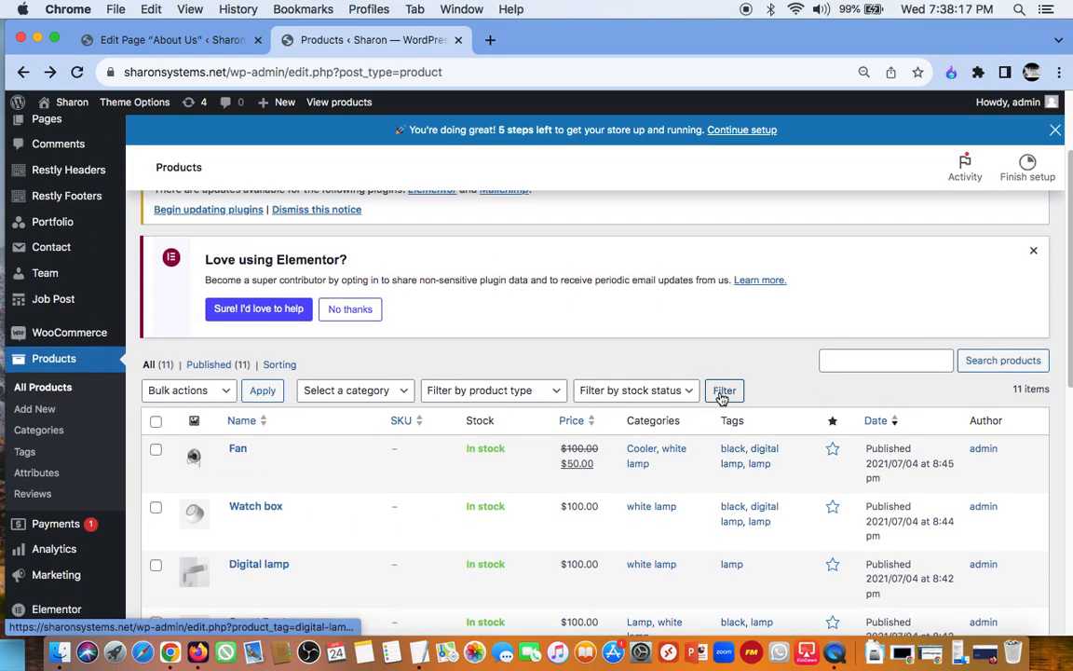
scroll(722, 397, "up", 3)
scroll(722, 397, "down", 1)
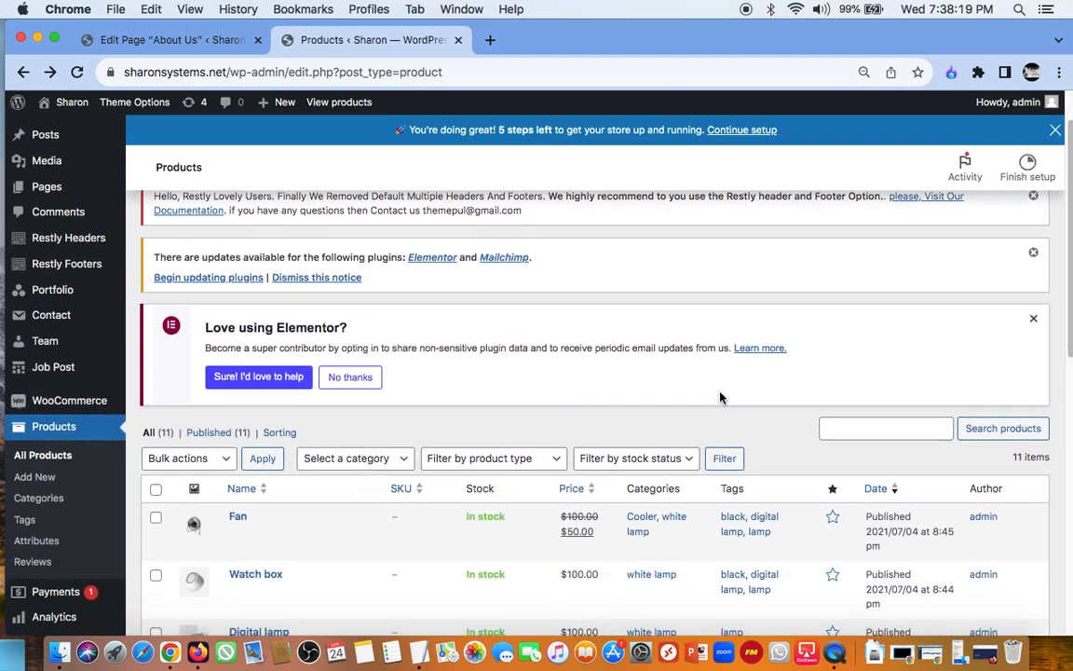
scroll(722, 397, "up", 1)
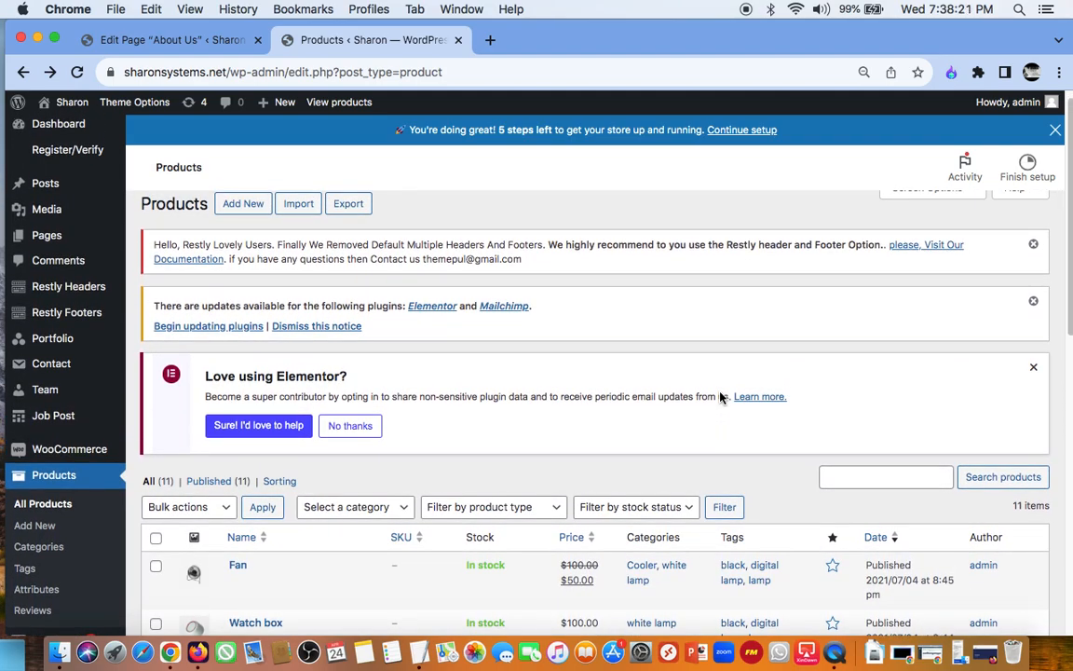
scroll(722, 397, "down", 1)
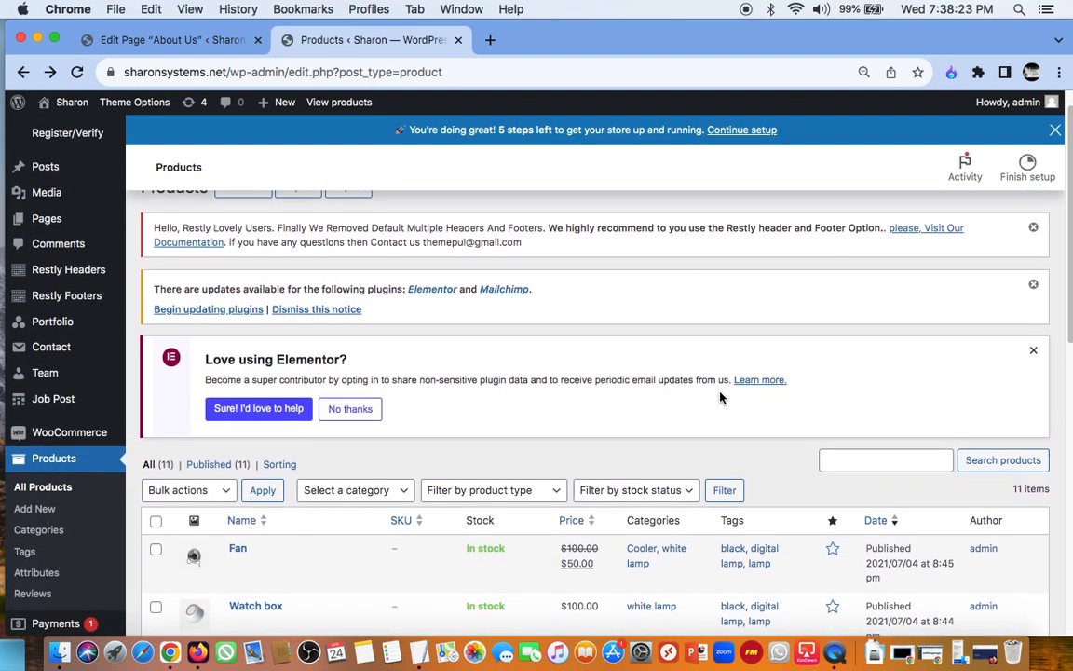
scroll(722, 398, "down", 5)
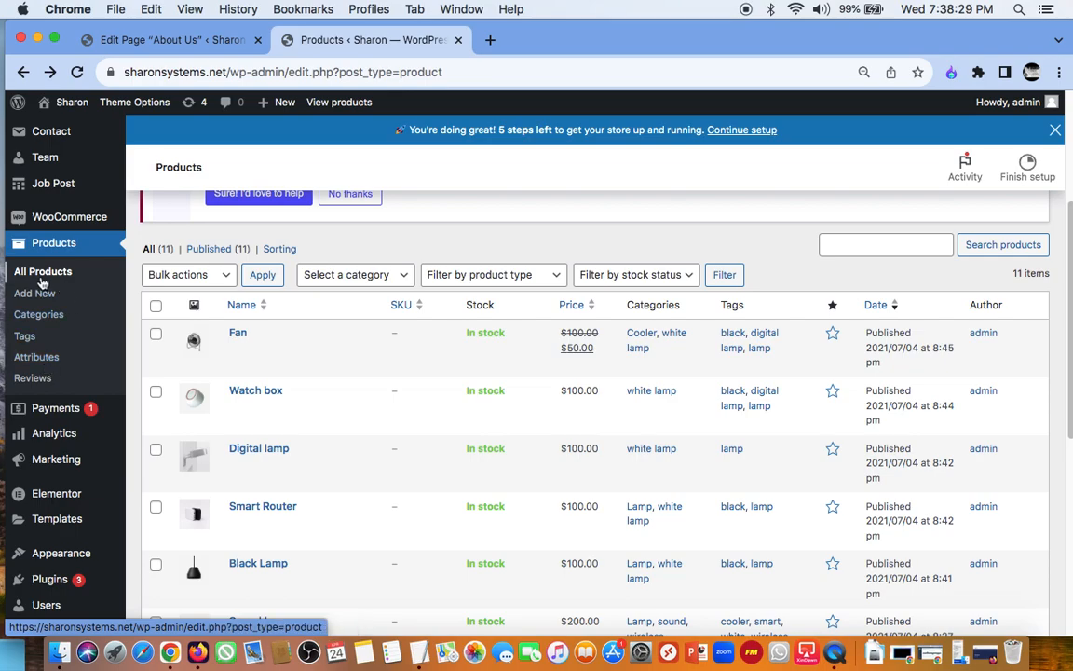
Step: Look through the admin menu entries from Products and Analytics to Marketing, Templates, Appearance and Plugins
scroll(60, 335, "down", 2)
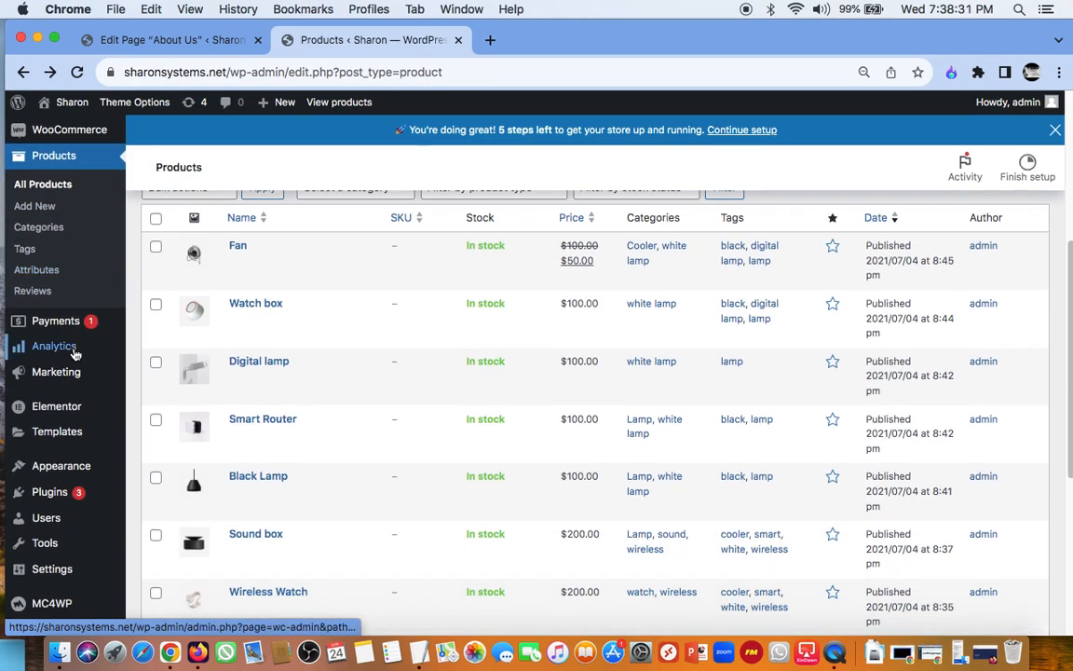
mouse_move(61, 374)
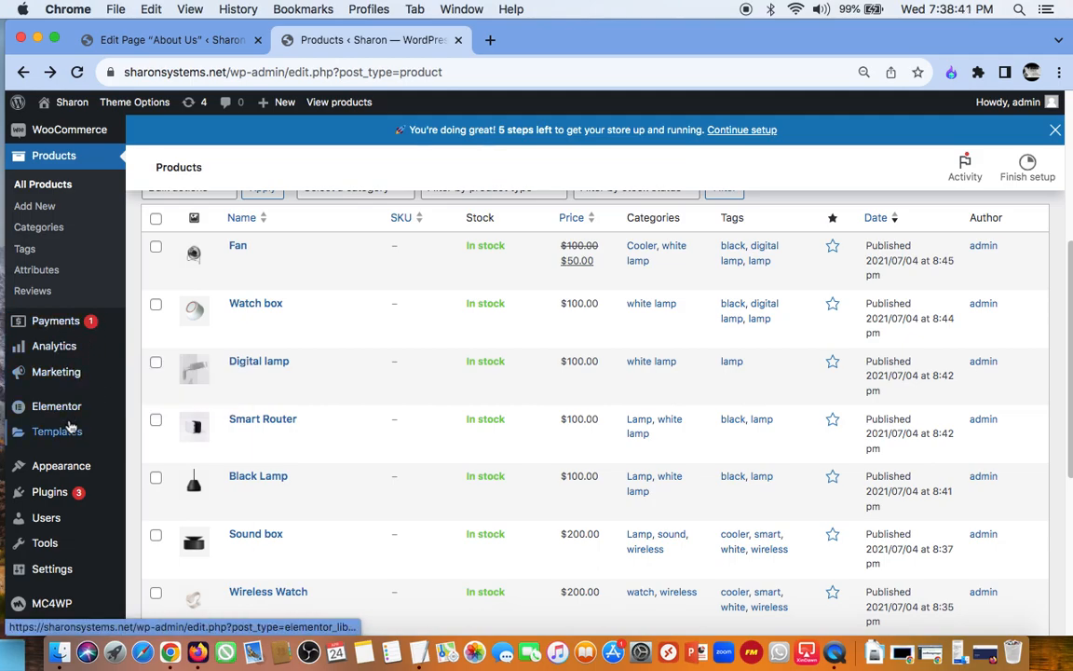
scroll(70, 426, "down", 1)
scroll(70, 427, "down", 2)
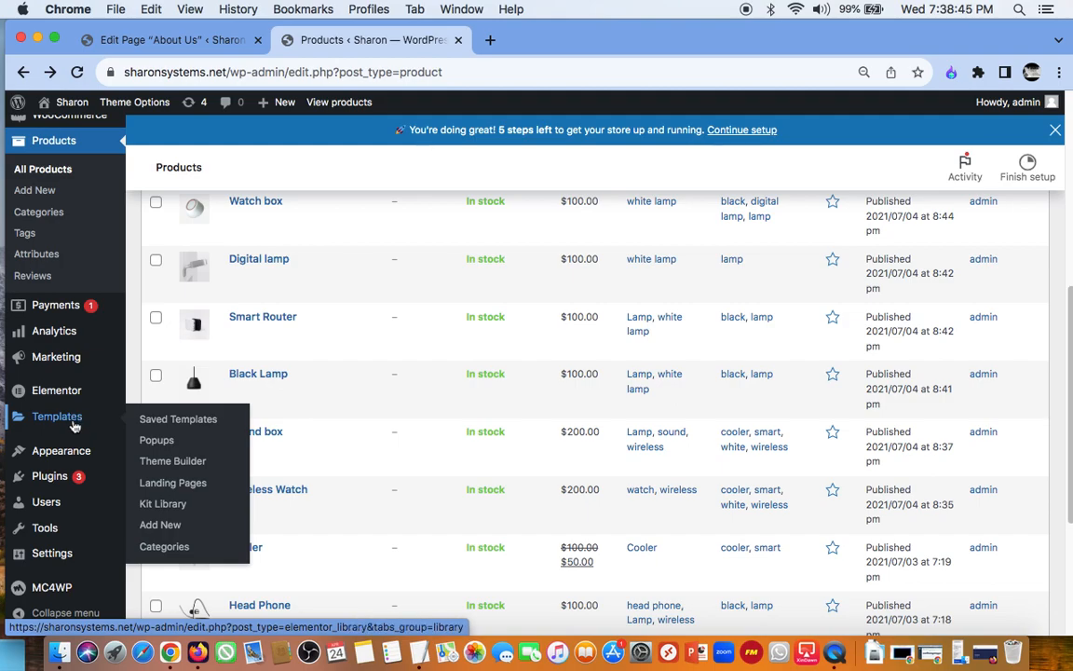
mouse_move(75, 462)
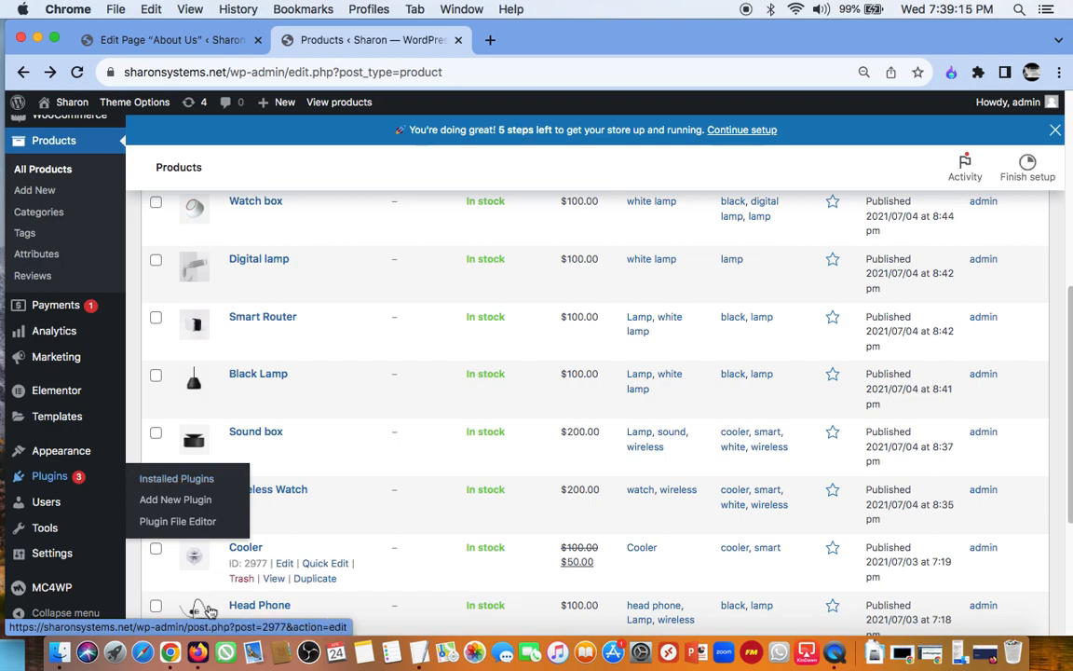
Step: Switch to Firefox to view the live site's Checkout page, and return to the Products list in Chrome
left_click(197, 652)
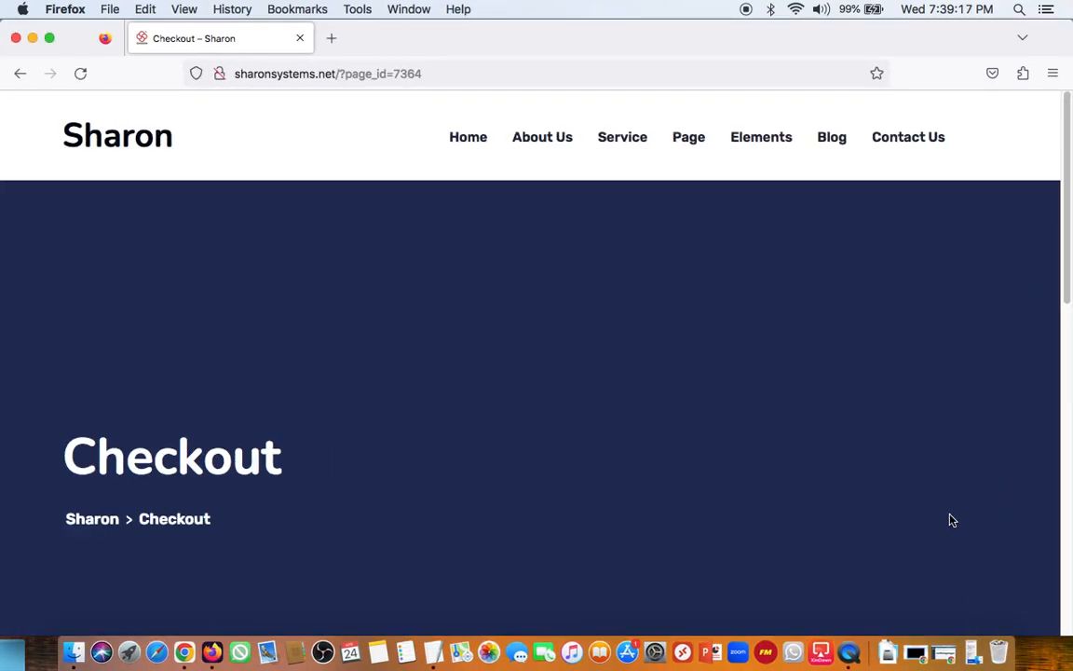
scroll(951, 518, "down", 5)
scroll(946, 514, "up", 5)
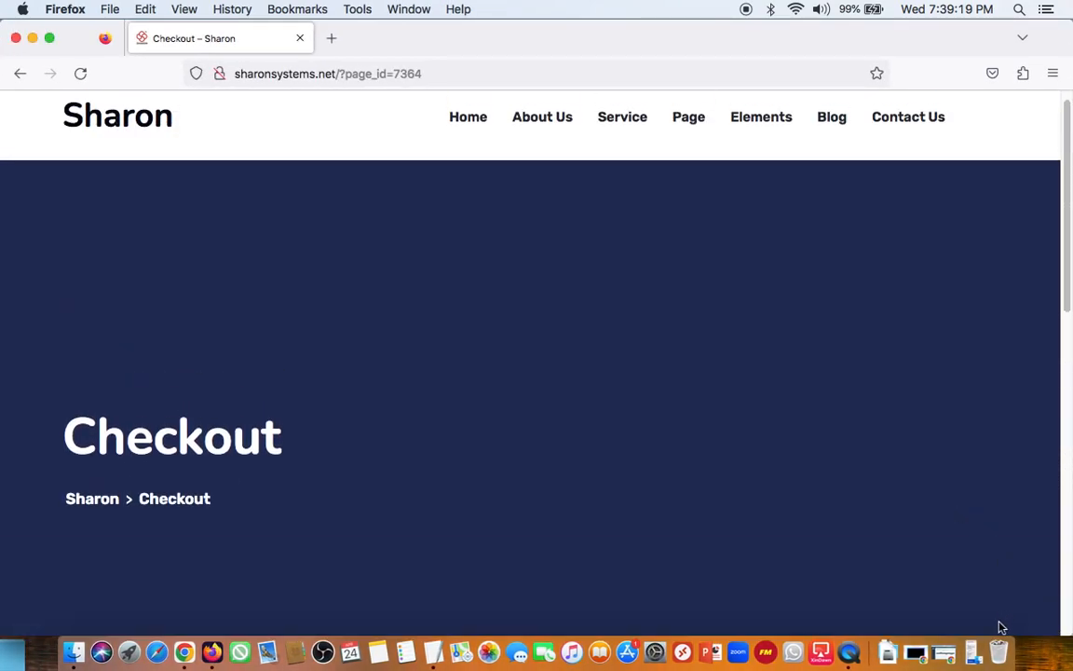
scroll(813, 437, "down", 2)
scroll(941, 486, "up", 3)
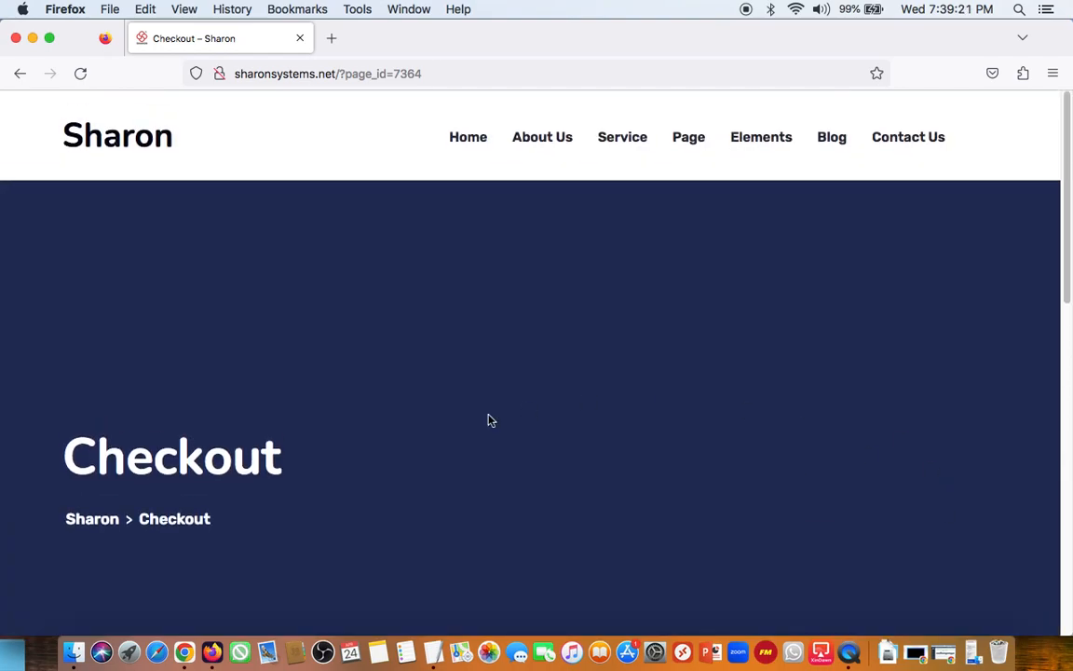
left_click(185, 652)
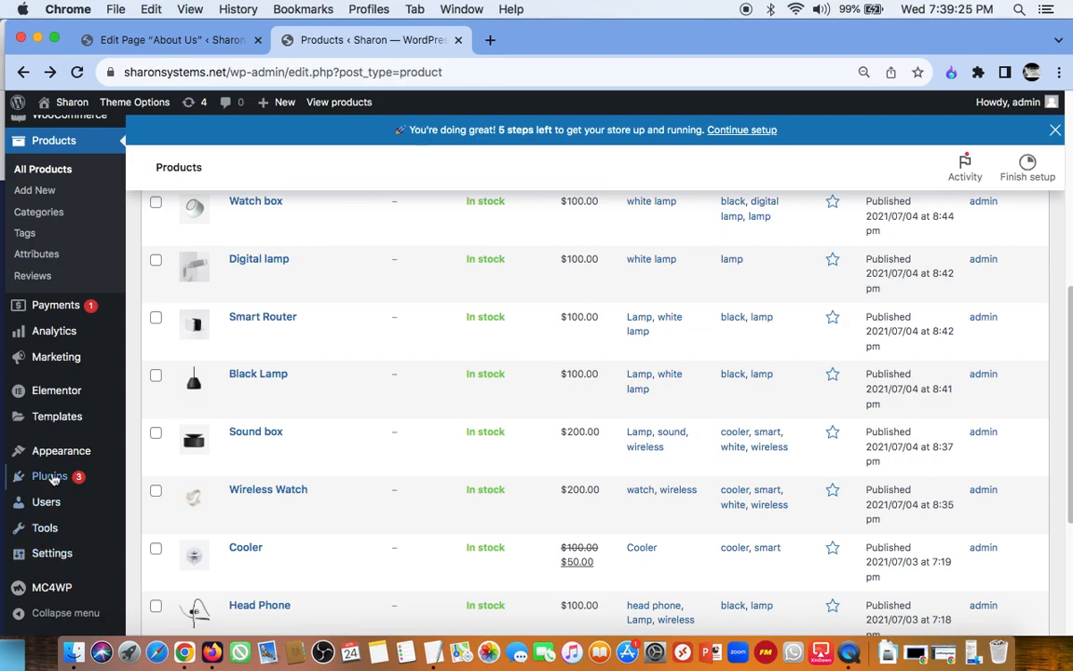
Step: Open the page for adding new plugins, search for "chat" and look over the first results
mouse_move(54, 481)
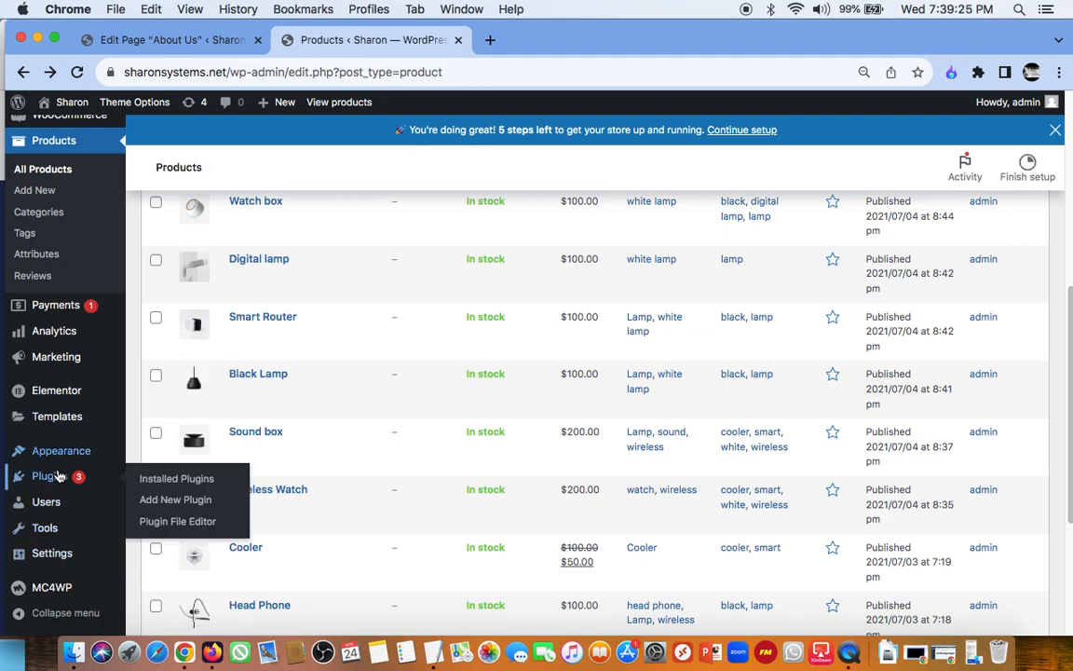
left_click(184, 503)
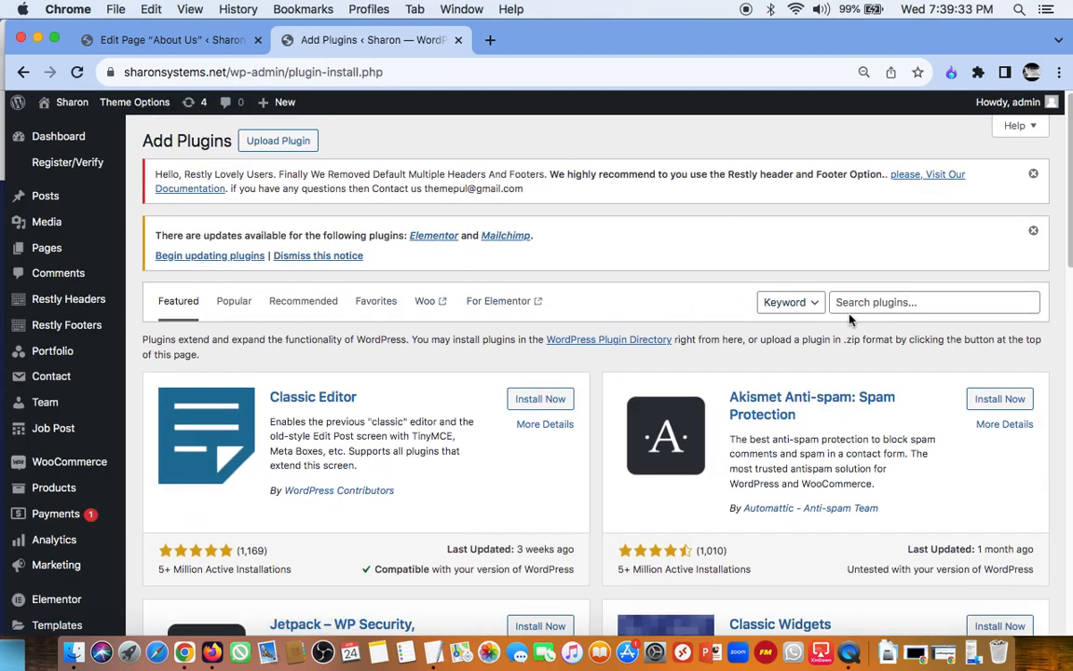
left_click(895, 305)
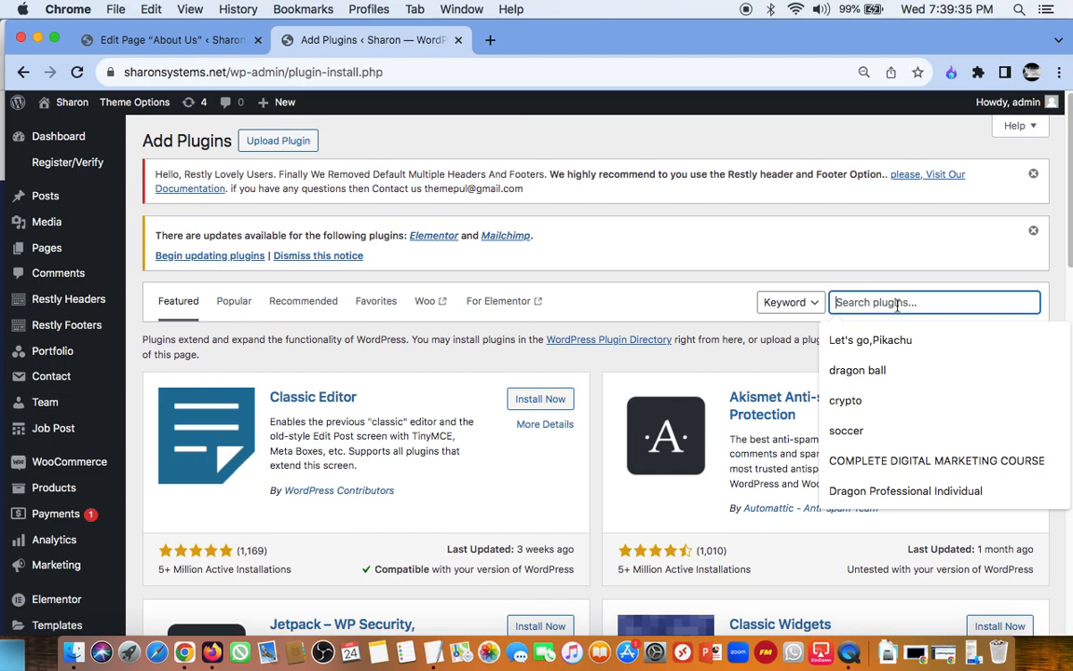
type("chat")
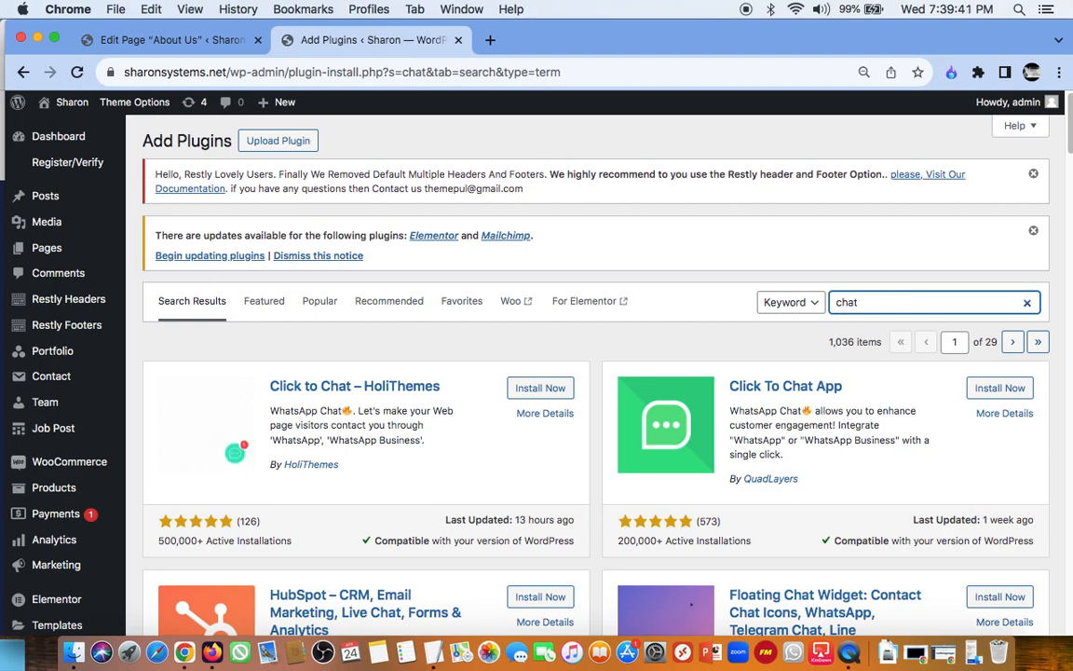
scroll(805, 457, "down", 5)
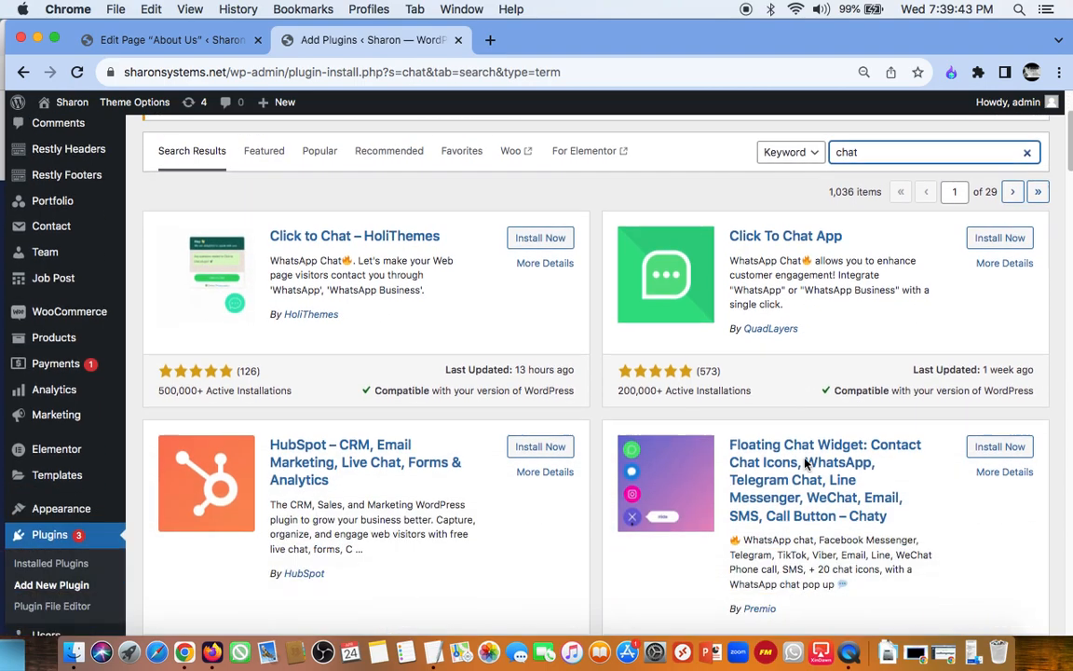
scroll(805, 463, "up", 4)
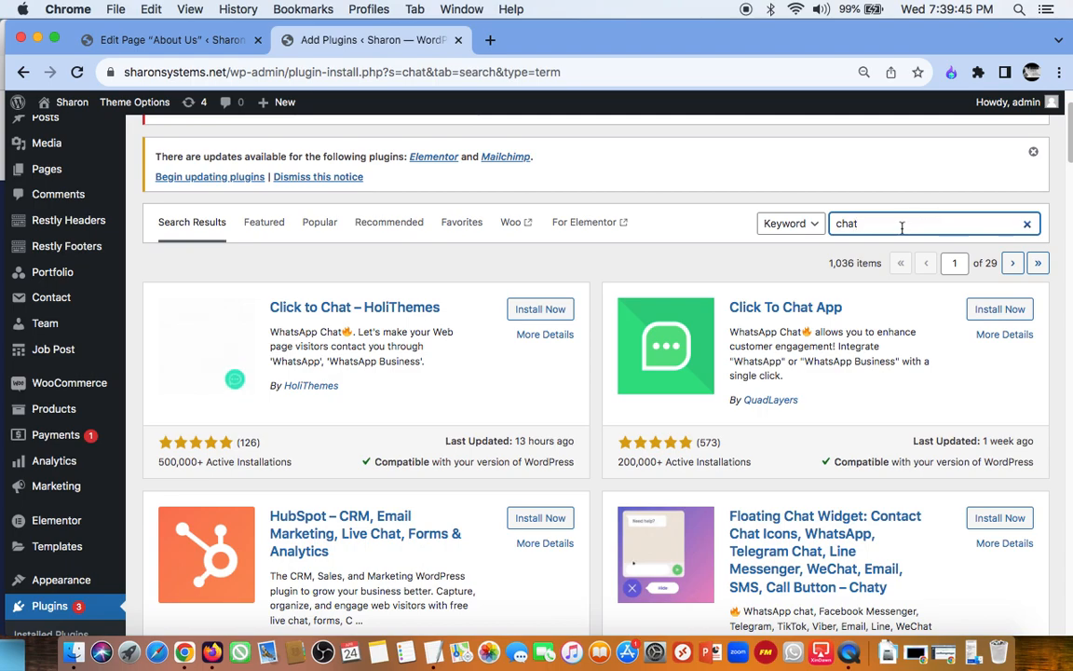
Step: Replace the plugin search term with "livechat"
key("BackSpace")
key("BackSpace")
key("BackSpace")
key("BackSpace")
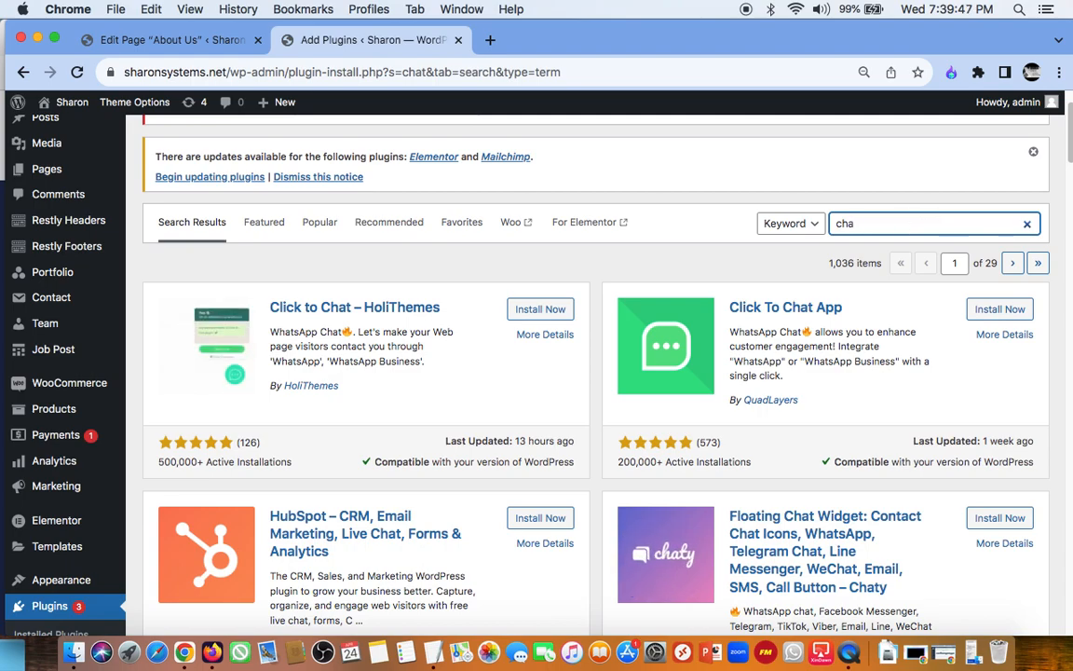
type("llvec")
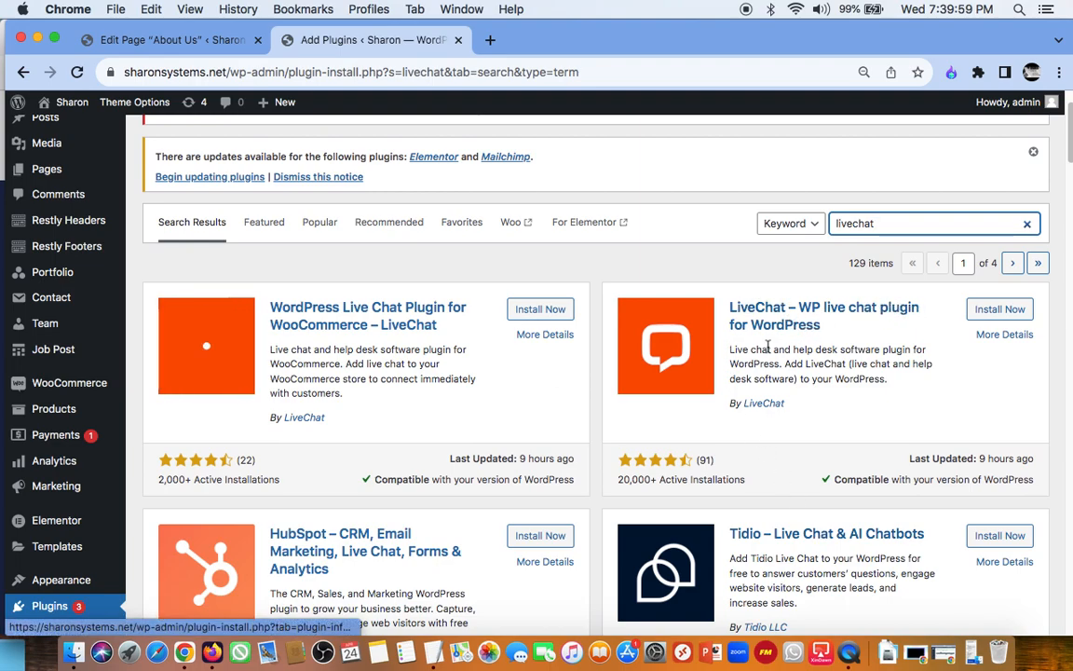
Step: Examine the live chat plugins in the search results, comparing their descriptions, ratings, installation numbers and compatibility
scroll(731, 366, "down", 2)
scroll(732, 366, "up", 1)
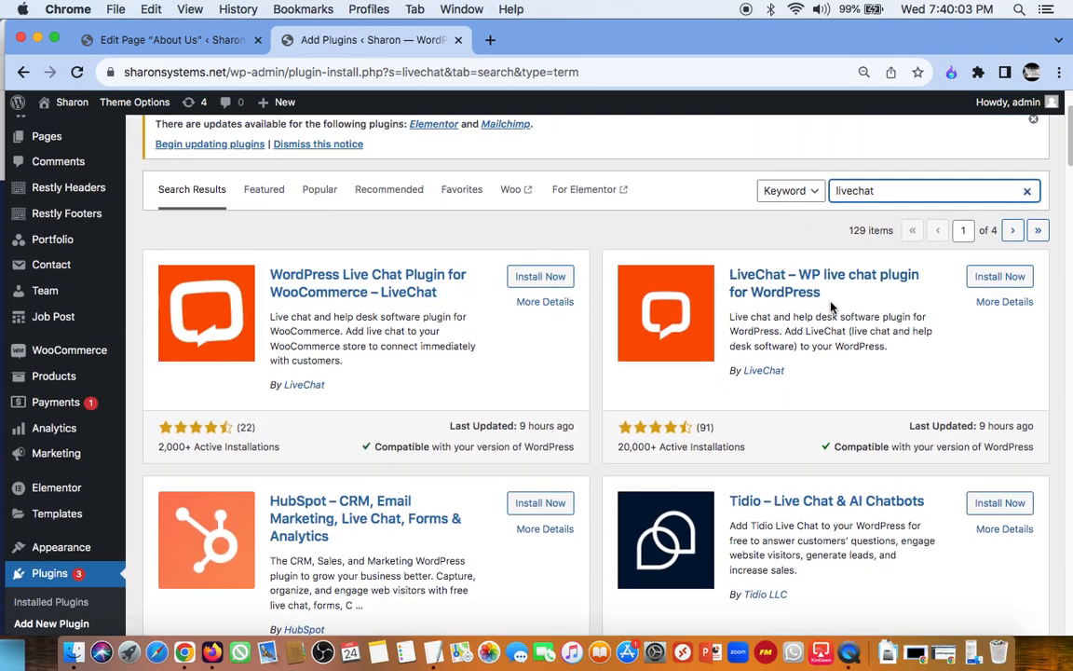
scroll(829, 302, "down", 1)
scroll(832, 306, "down", 5)
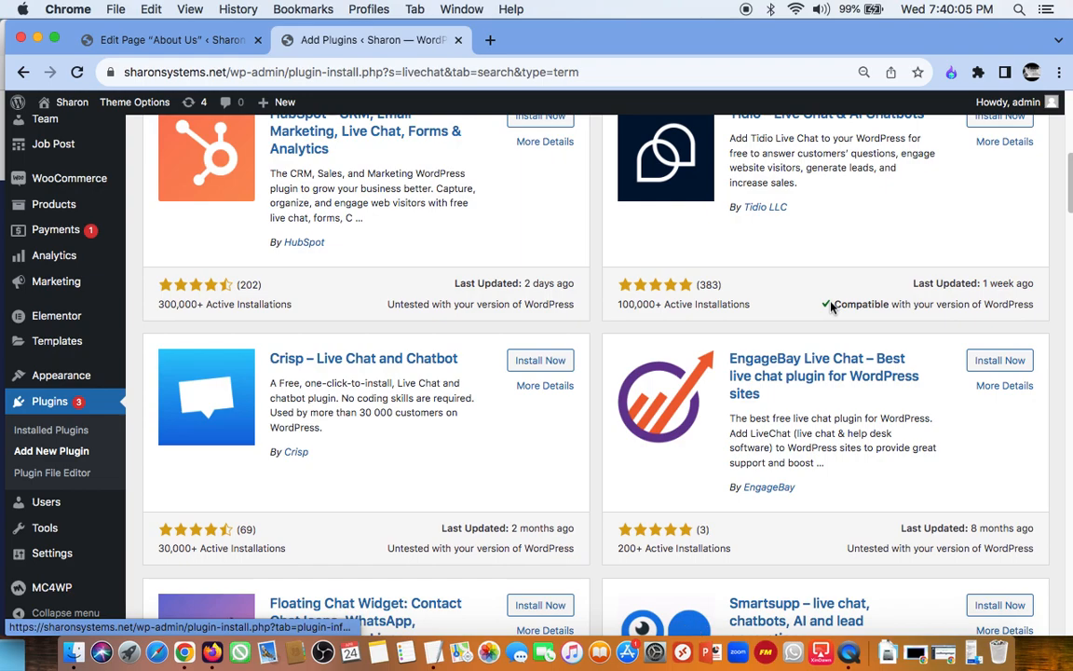
scroll(832, 307, "up", 2)
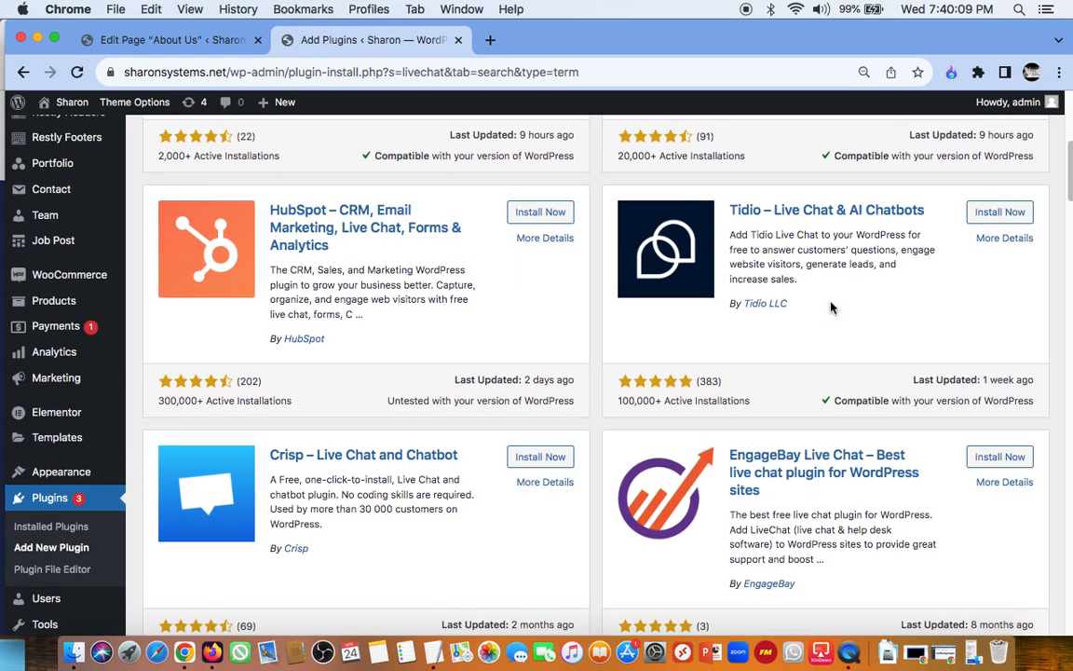
scroll(832, 308, "down", 1)
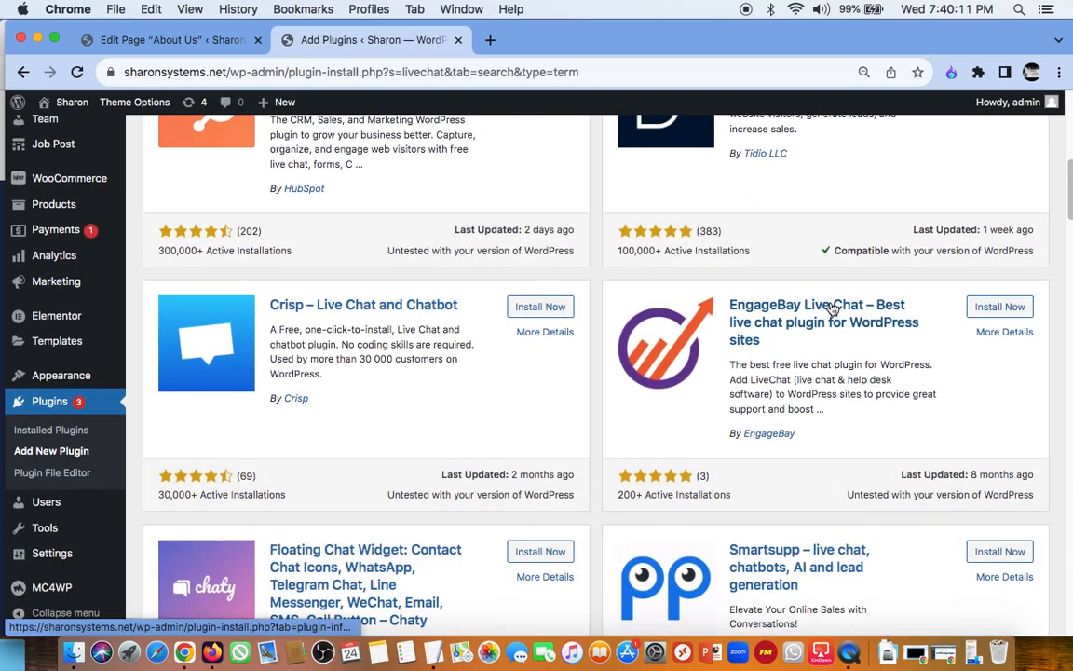
scroll(831, 309, "down", 5)
scroll(832, 306, "up", 2)
scroll(831, 303, "down", 3)
scroll(831, 303, "up", 6)
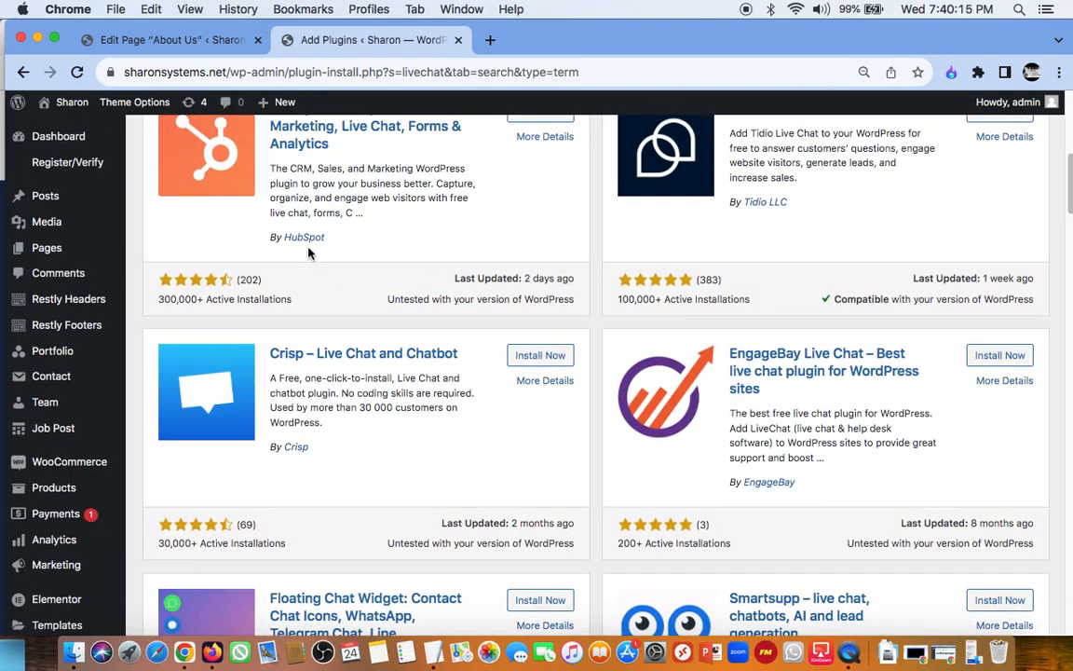
scroll(308, 247, "up", 5)
scroll(700, 439, "down", 4)
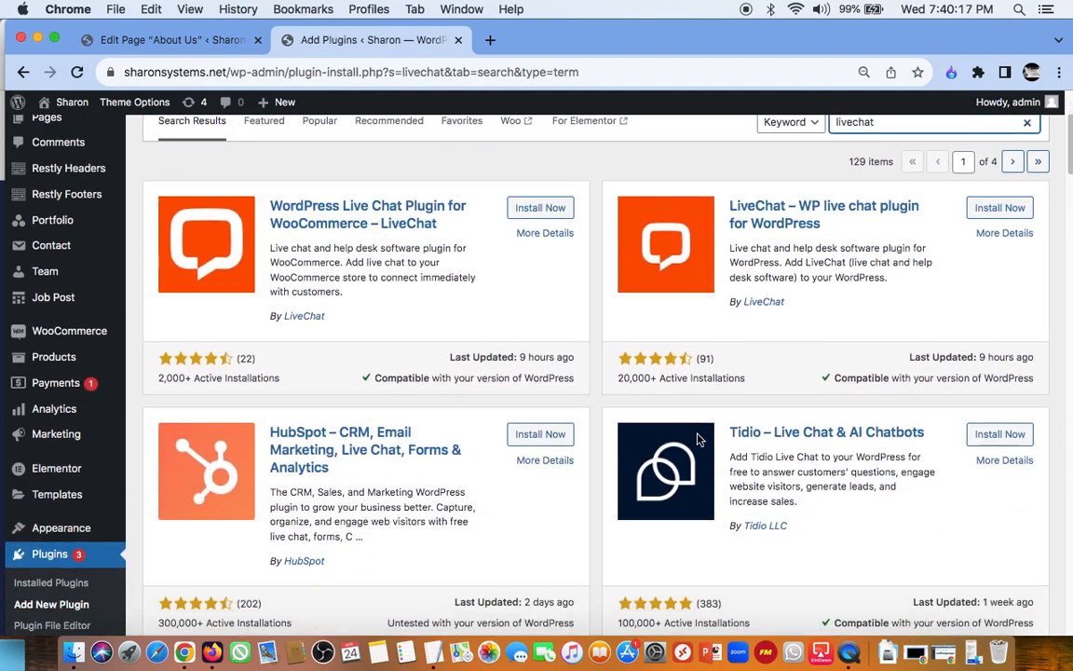
Step: Install and activate the plugin "LiveChat – WP live chat plugin for WordPress"
scroll(700, 440, "up", 3)
left_click(1008, 306)
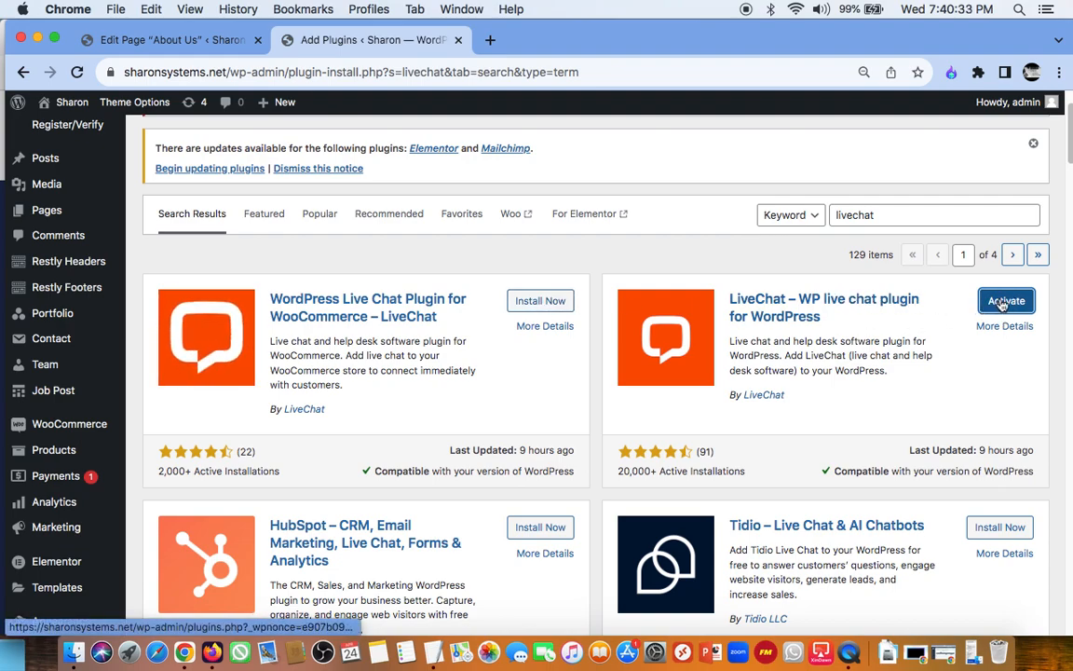
left_click(1003, 303)
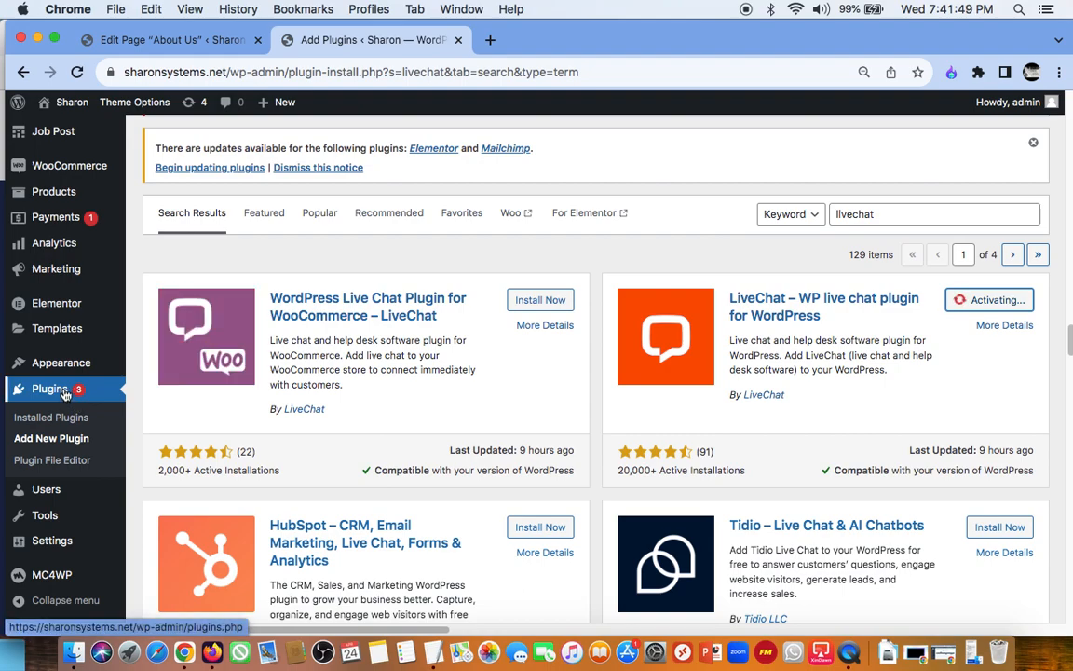
Step: Switch to Firefox, open the live site's home page to check it, and return to Chrome
left_click(212, 652)
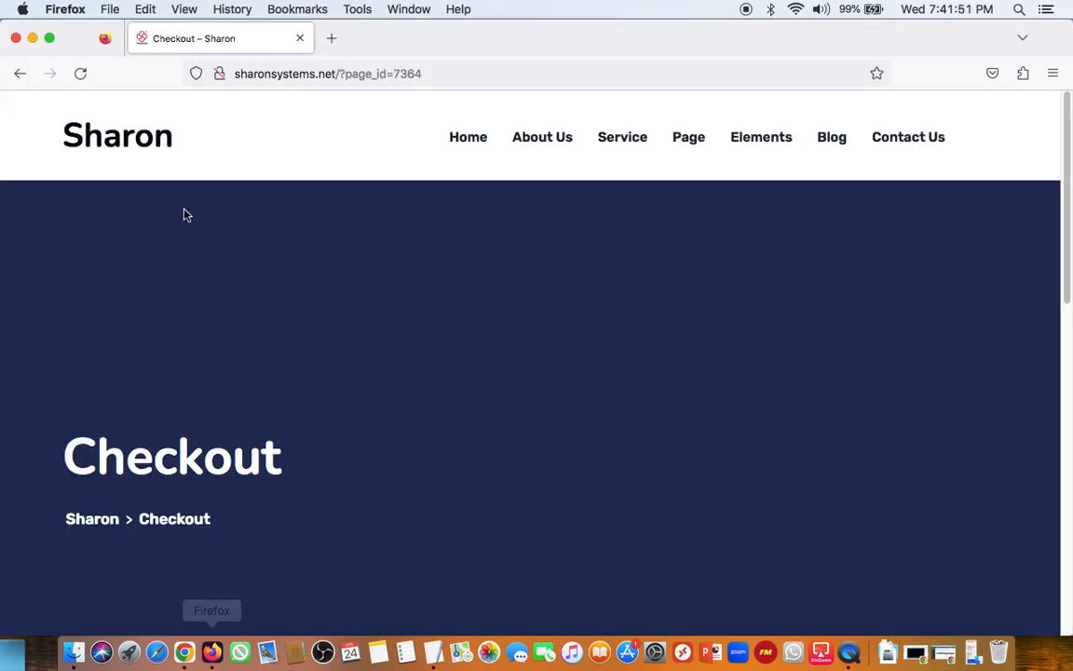
left_click(112, 145)
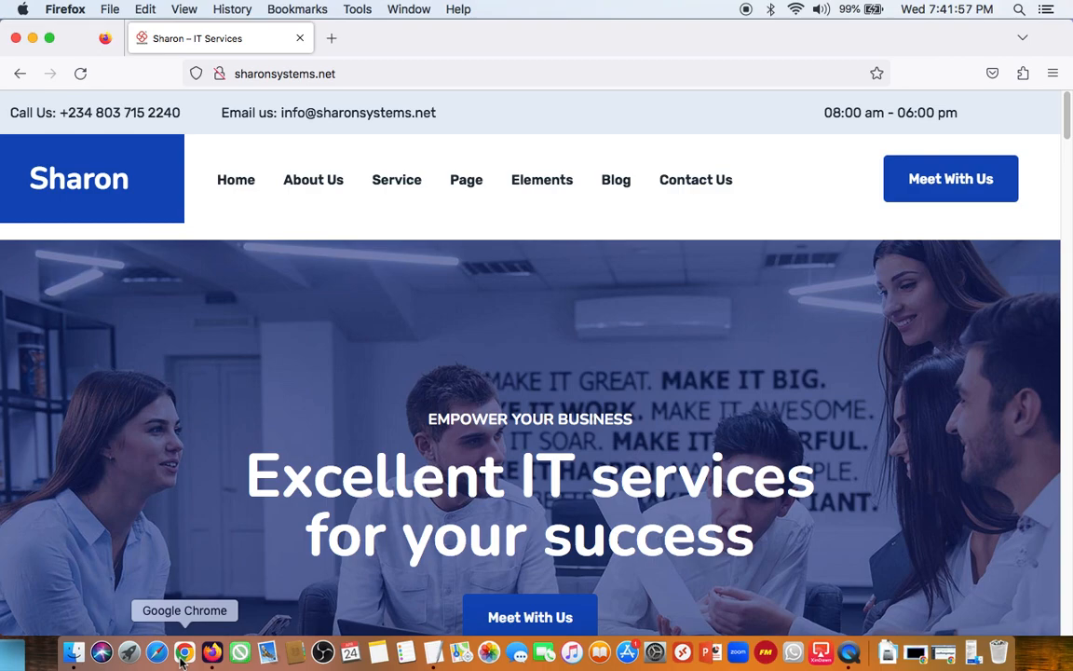
left_click(183, 656)
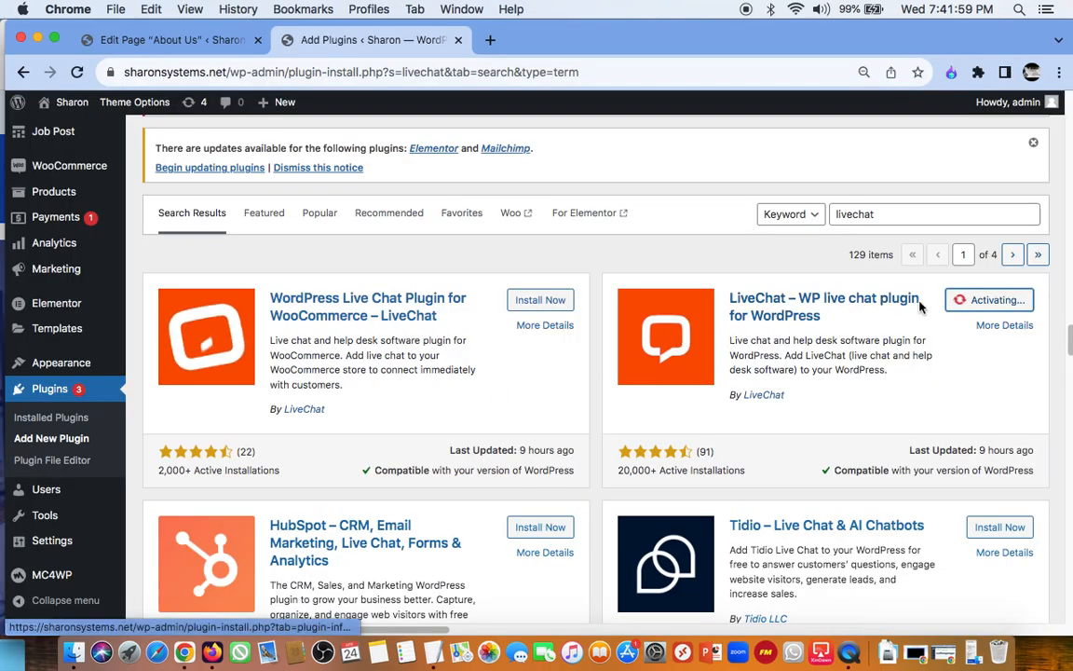
Step: Open the installed plugins list and review its entries and the LiveChat connection notice
left_click(69, 392)
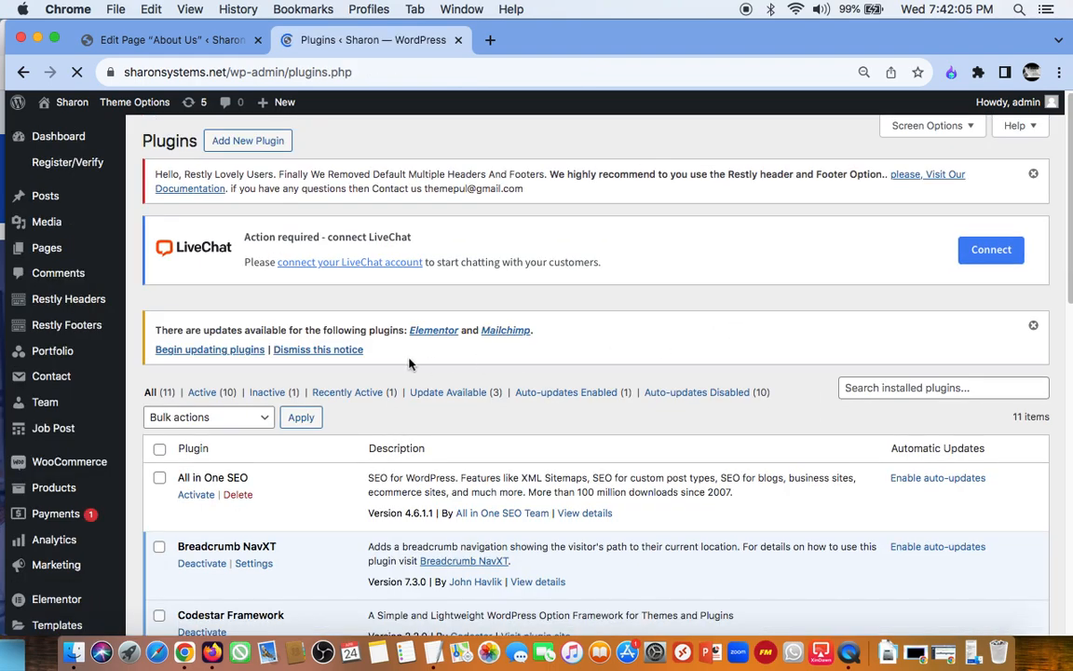
scroll(409, 364, "down", 5)
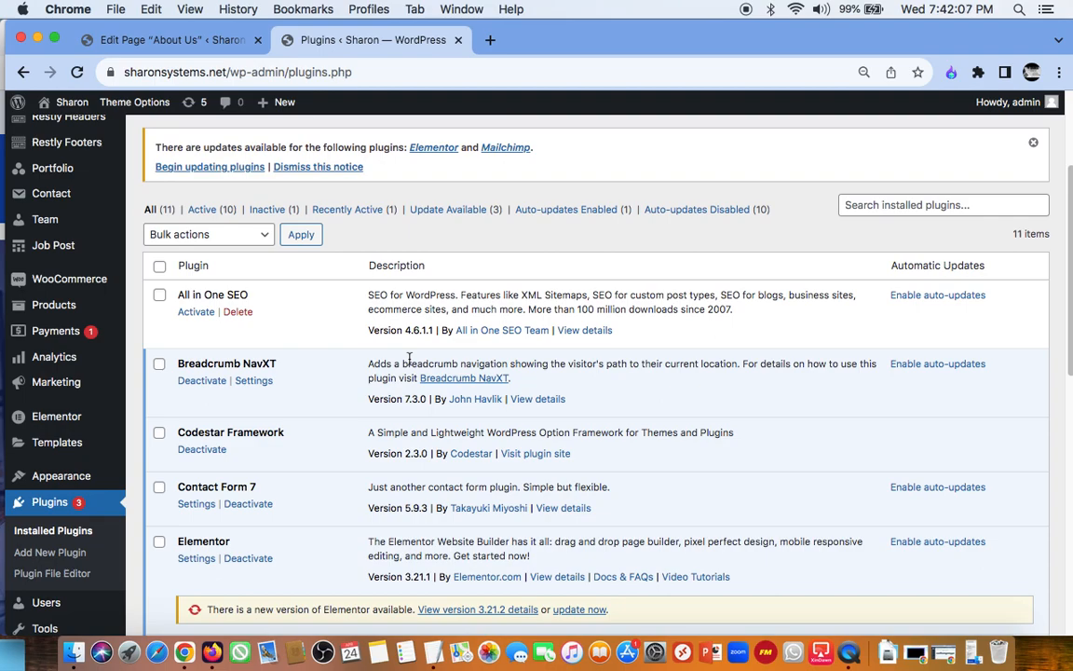
scroll(410, 361, "up", 5)
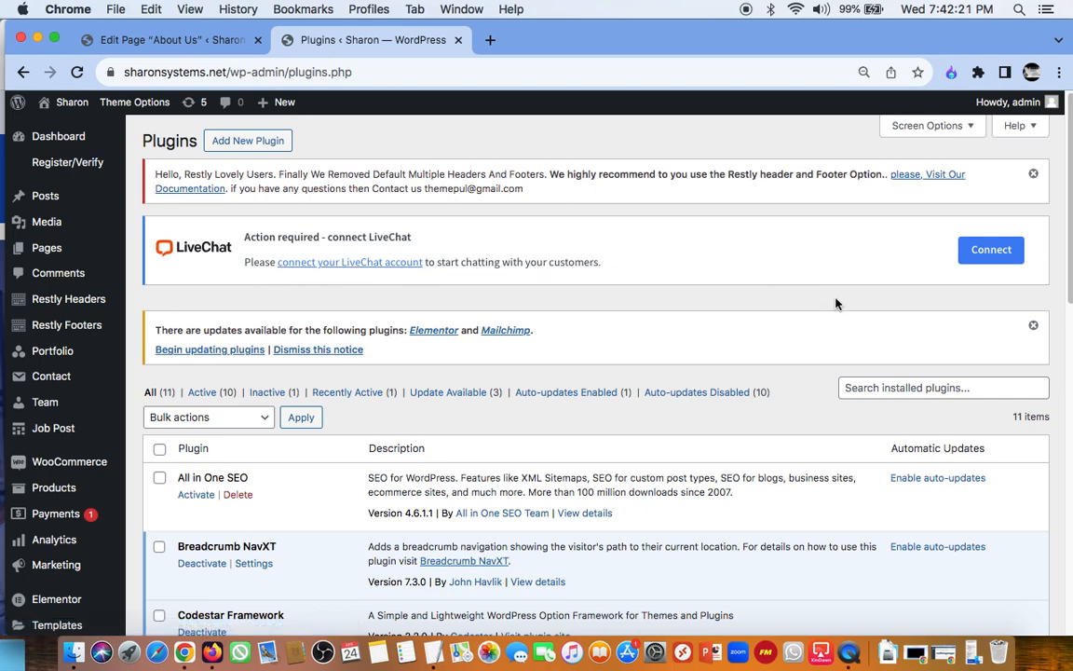
Step: Open the LiveChat account sign-up form from the connection notice, look it over and close it
left_click(990, 263)
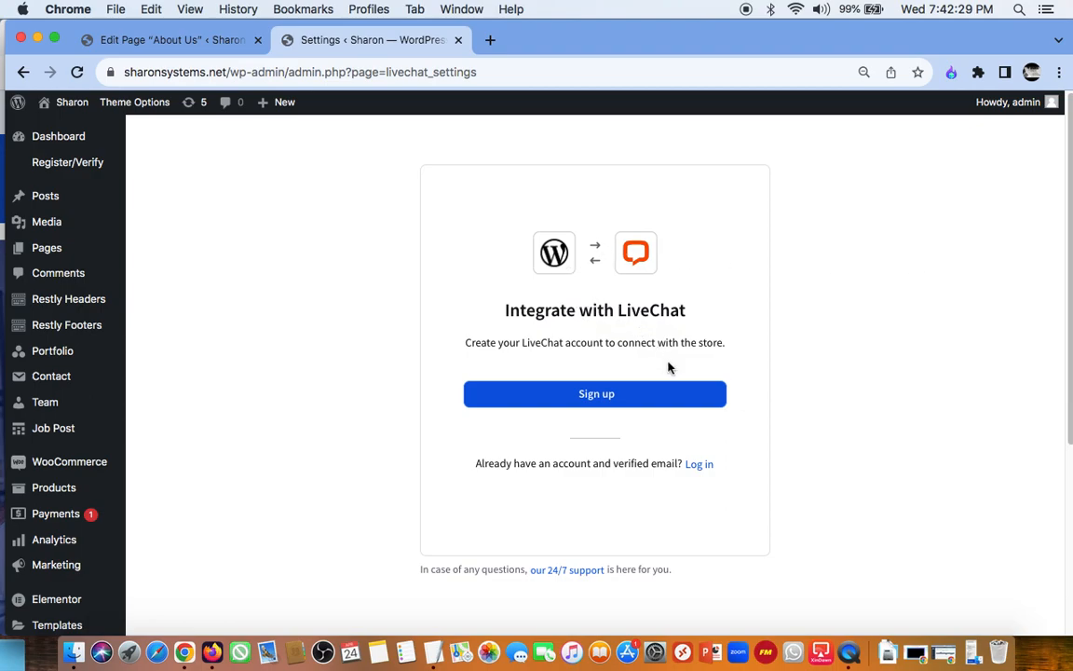
left_click(630, 401)
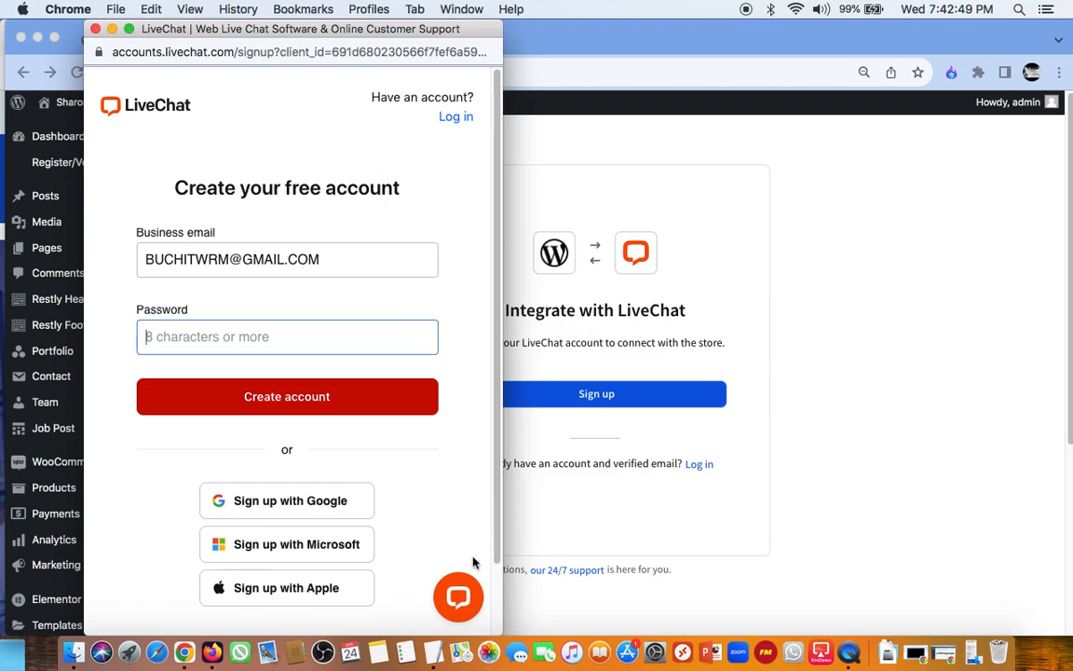
left_click(95, 30)
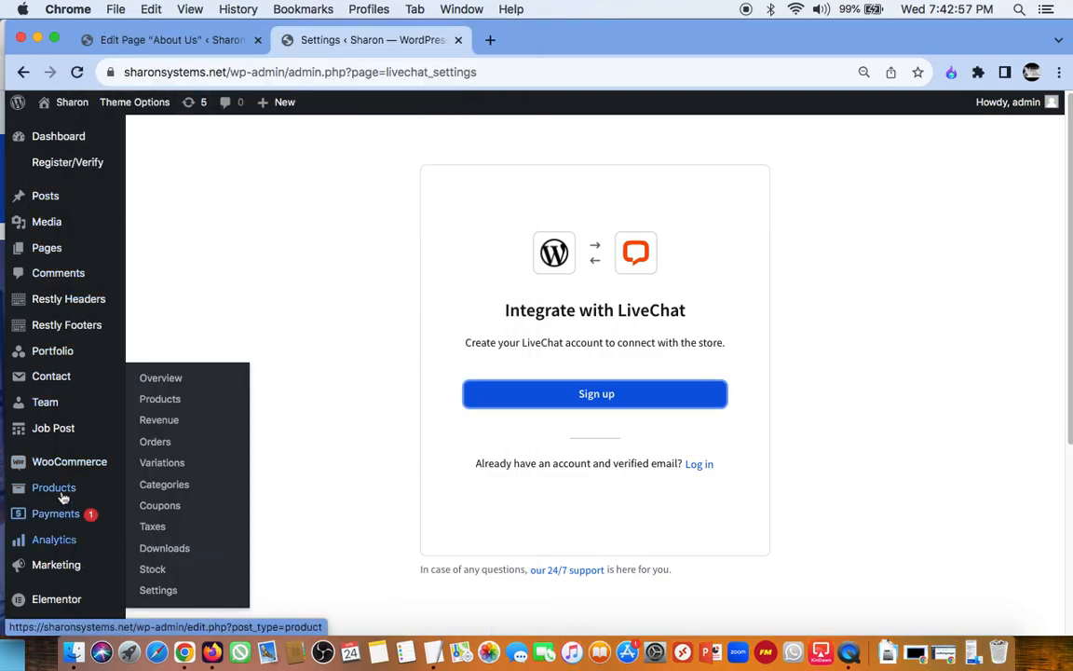
Step: Return to the installed plugins, filter them to the inactive ones and activate All in One SEO
mouse_move(56, 403)
scroll(57, 405, "down", 5)
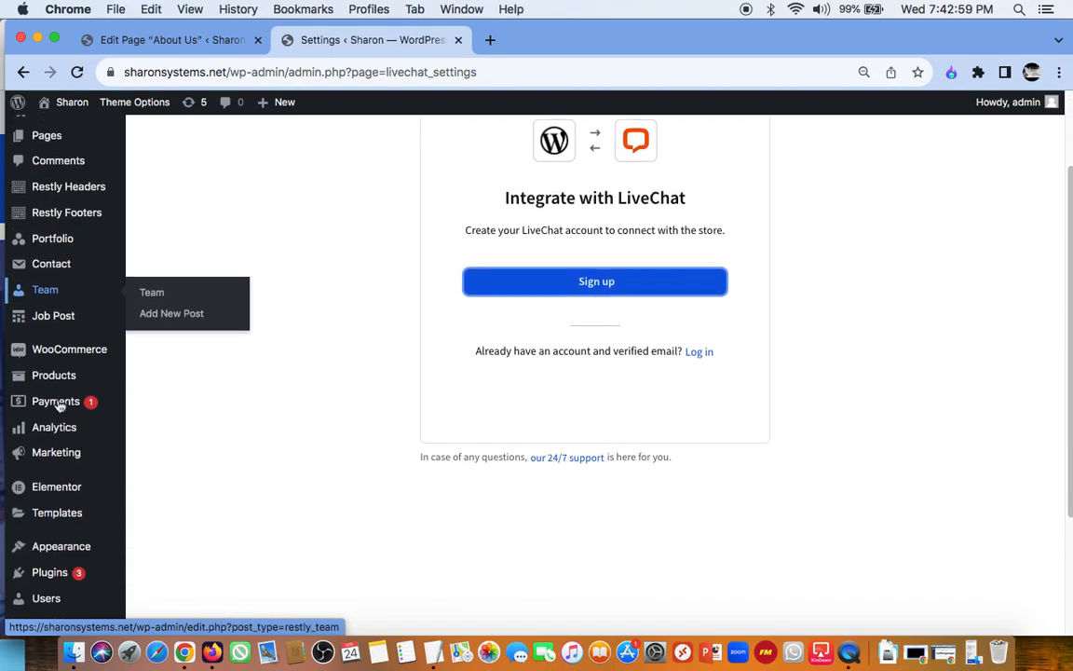
mouse_move(62, 449)
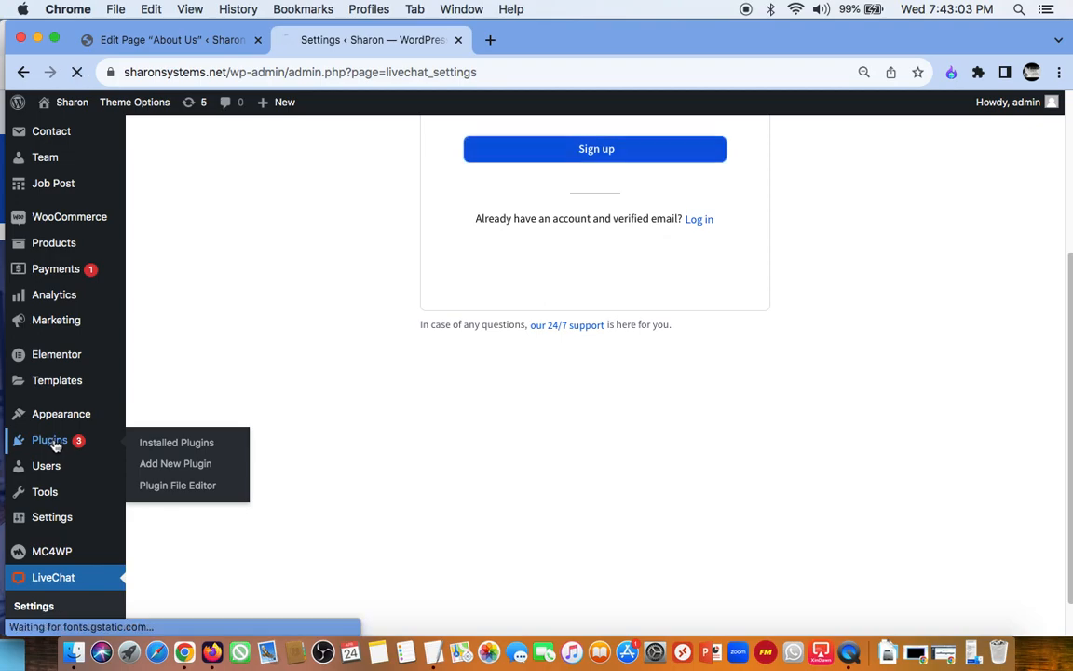
left_click(140, 447)
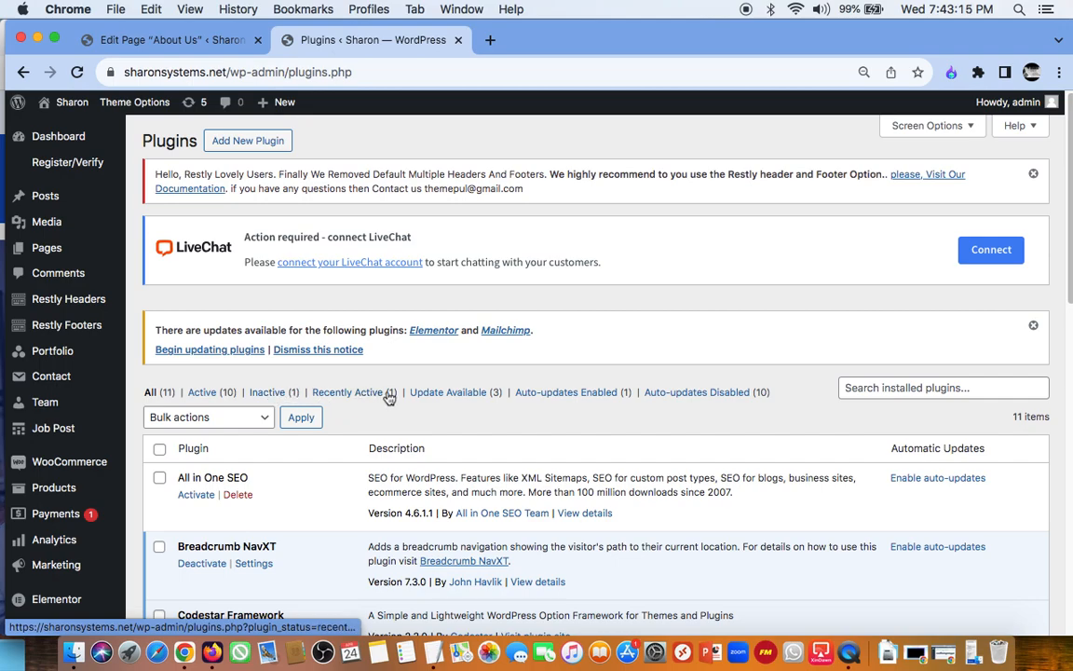
left_click(273, 396)
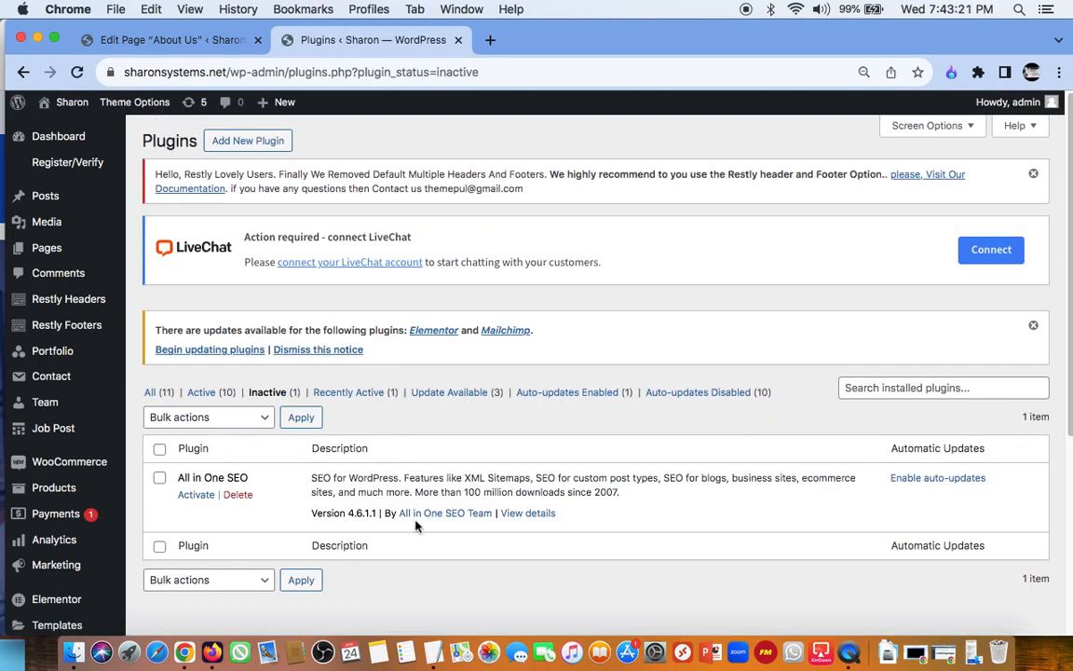
left_click(198, 495)
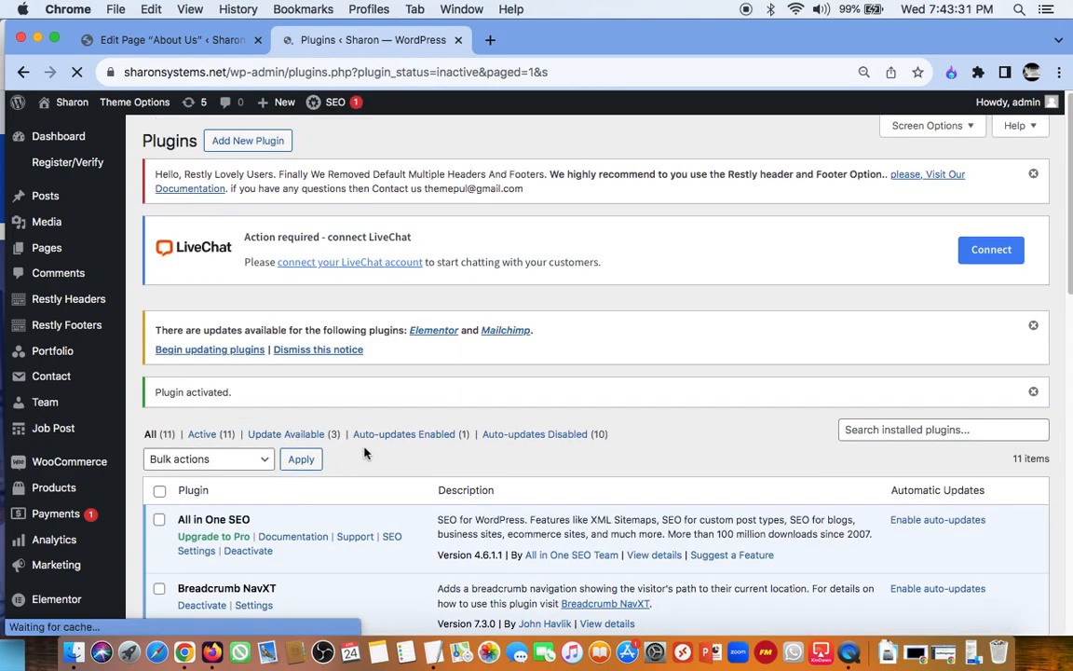
scroll(364, 453, "down", 3)
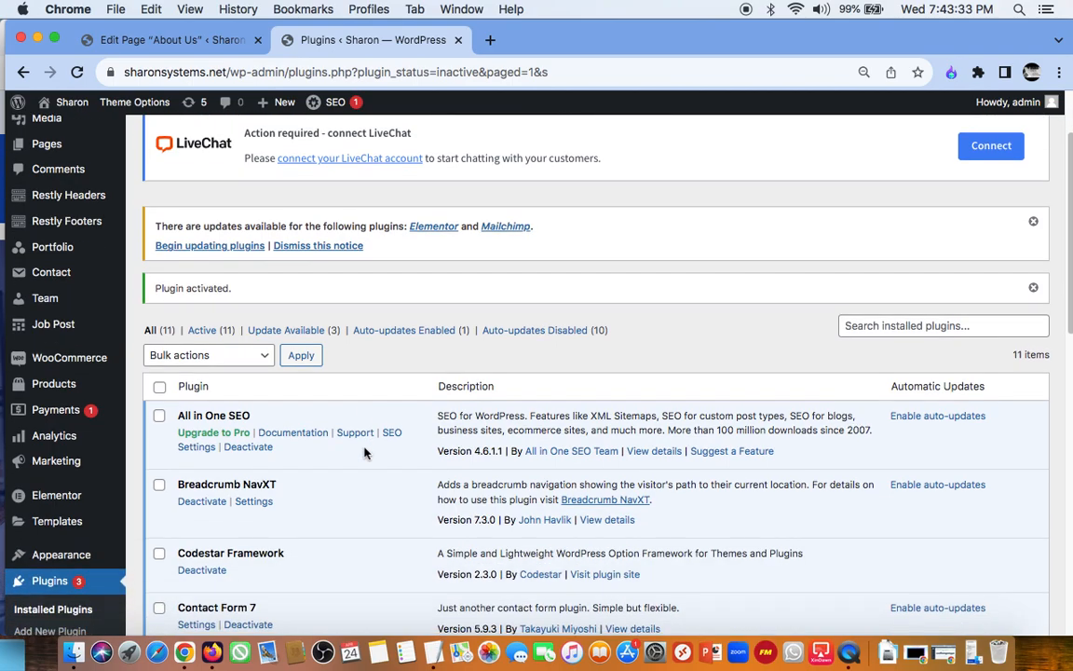
scroll(340, 451, "down", 2)
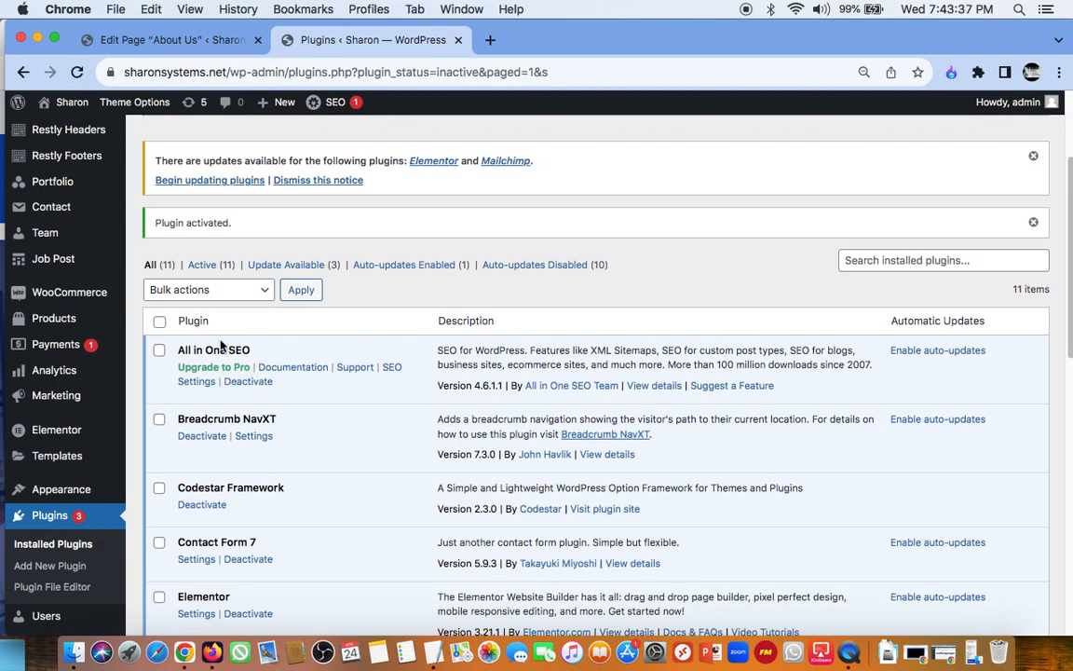
scroll(218, 381, "up", 5)
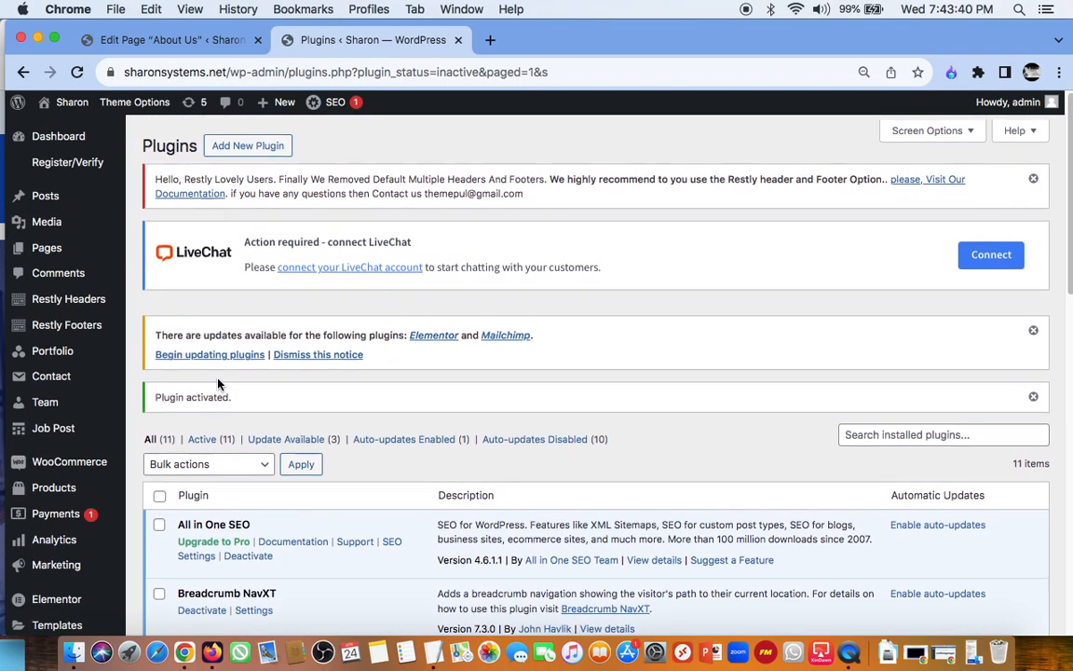
Step: Start adding a new plugin by zip upload and open the file chooser
left_click(265, 146)
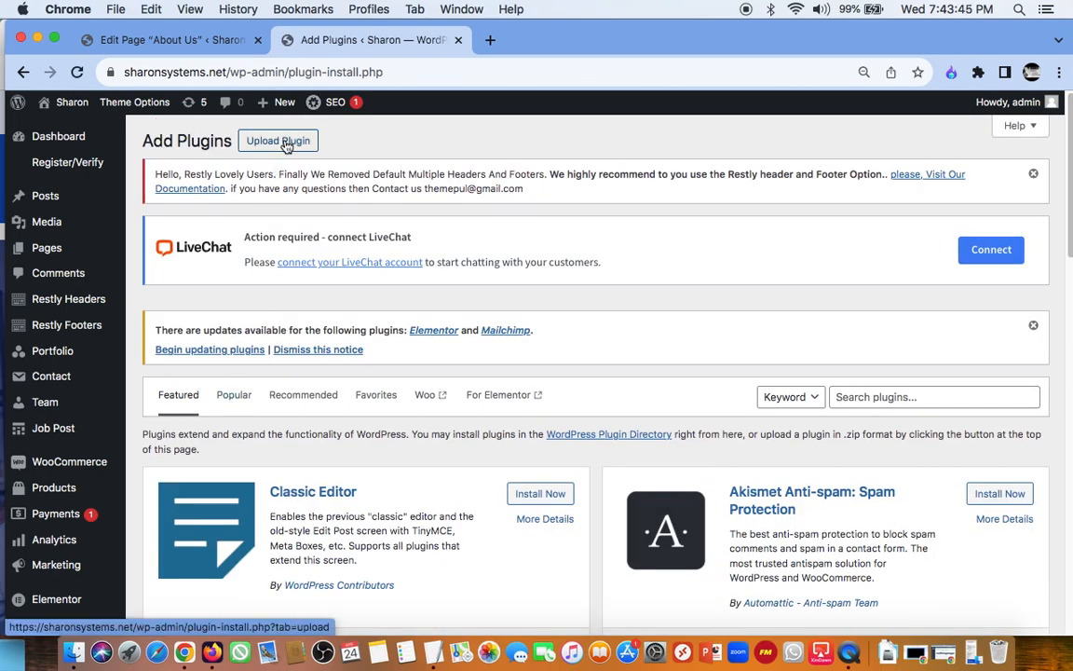
left_click(285, 144)
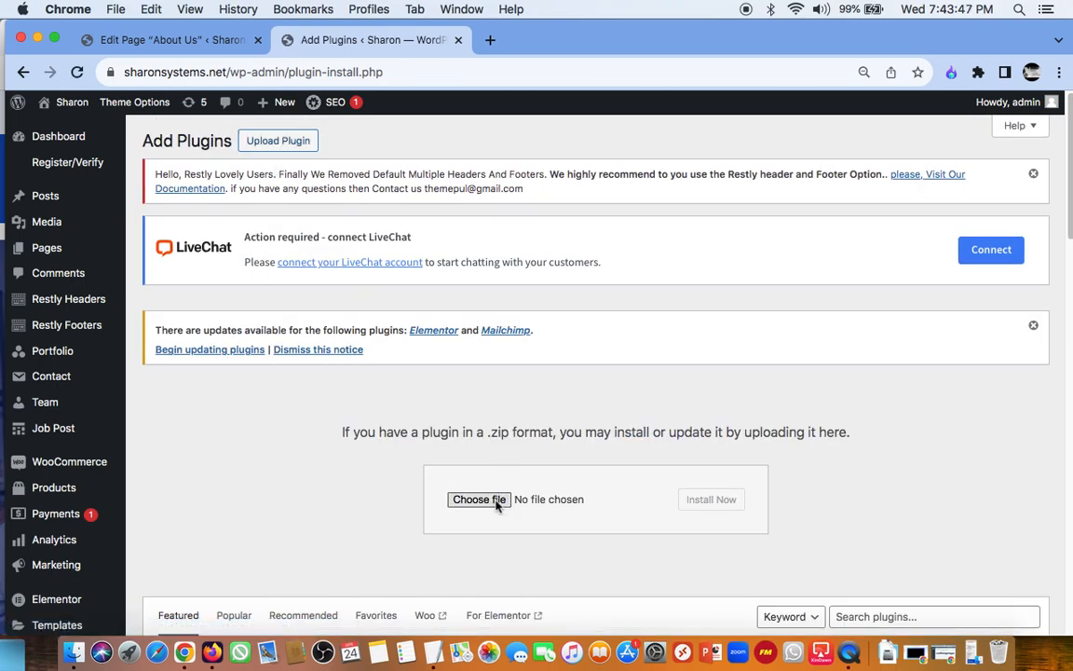
left_click(479, 499)
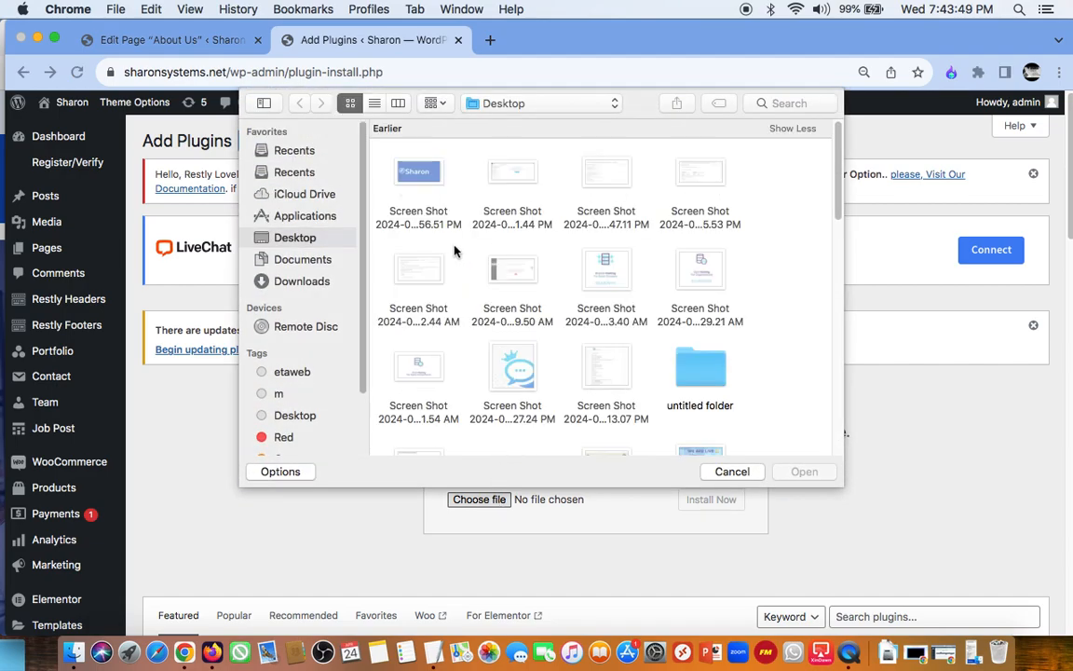
Step: Browse the Documents folder and its Allhosters.com subfolder for the plugin's zip file
left_click(280, 259)
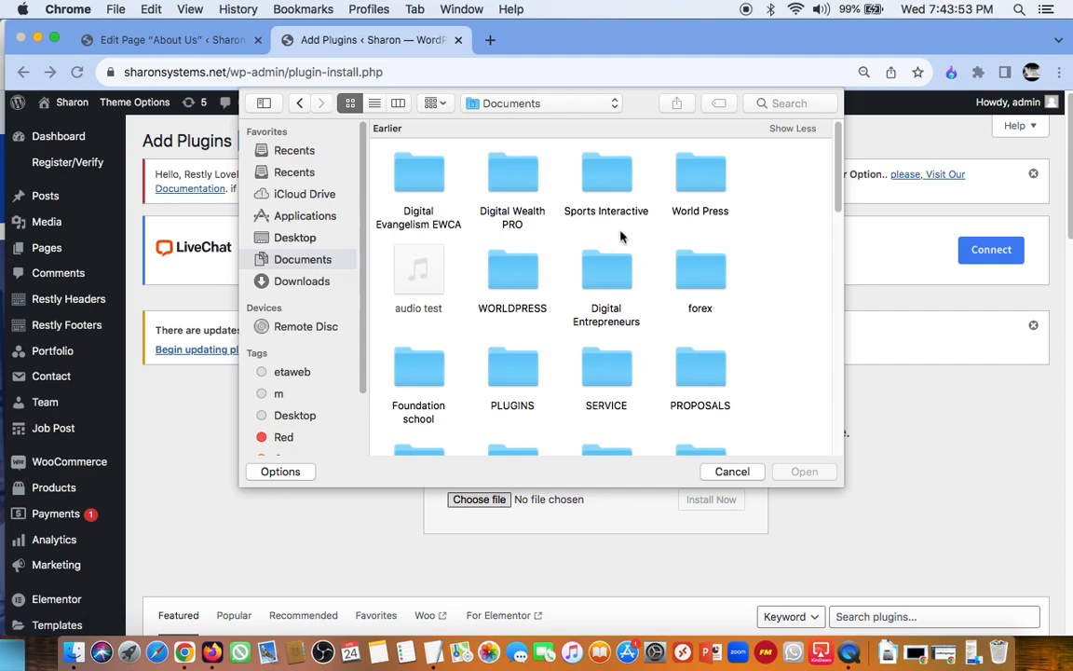
scroll(633, 244, "down", 2)
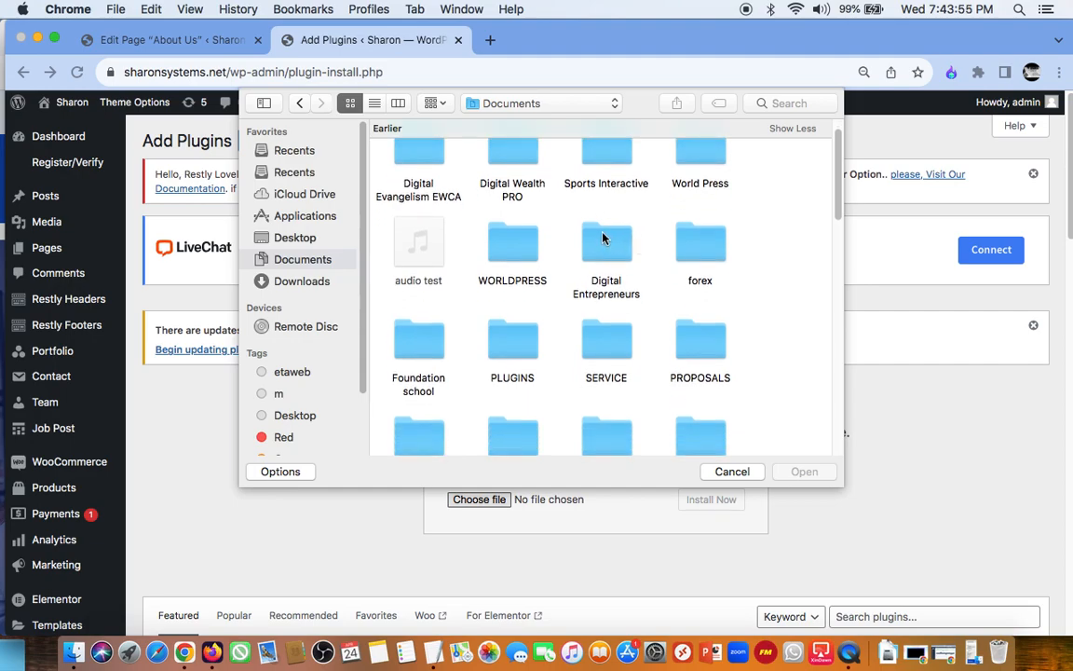
scroll(603, 246, "down", 5)
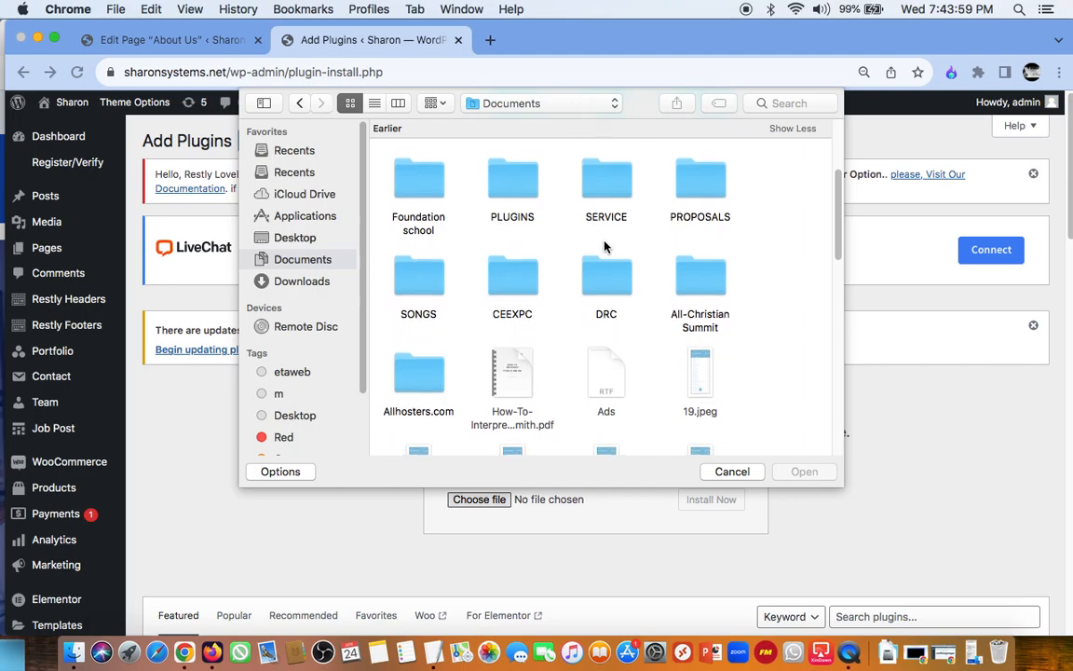
left_click(426, 377)
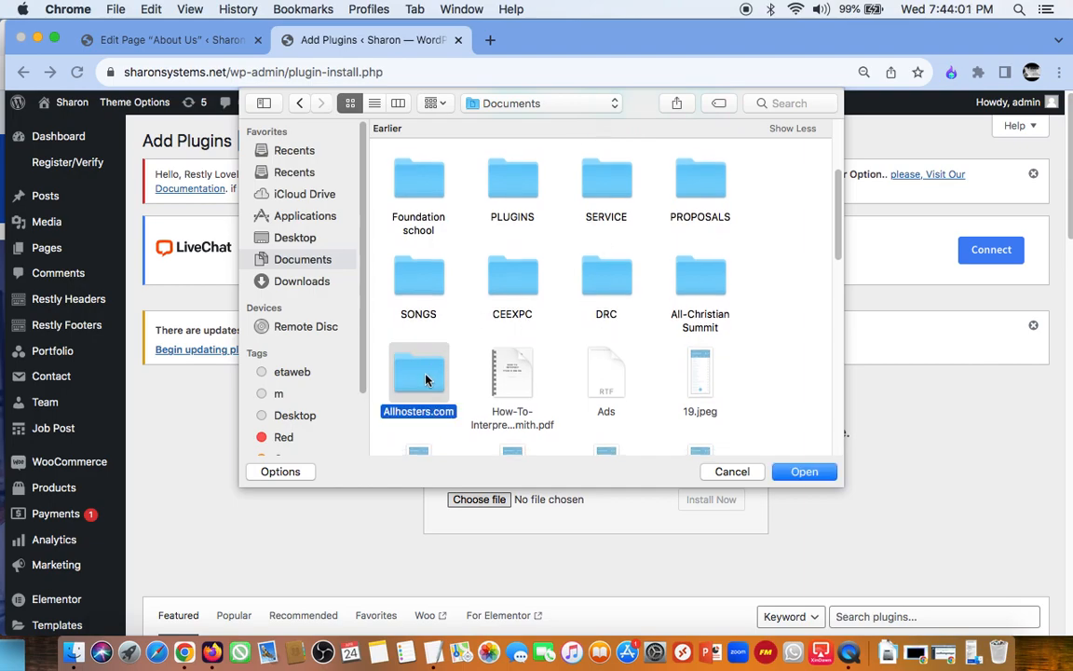
double_click(426, 377)
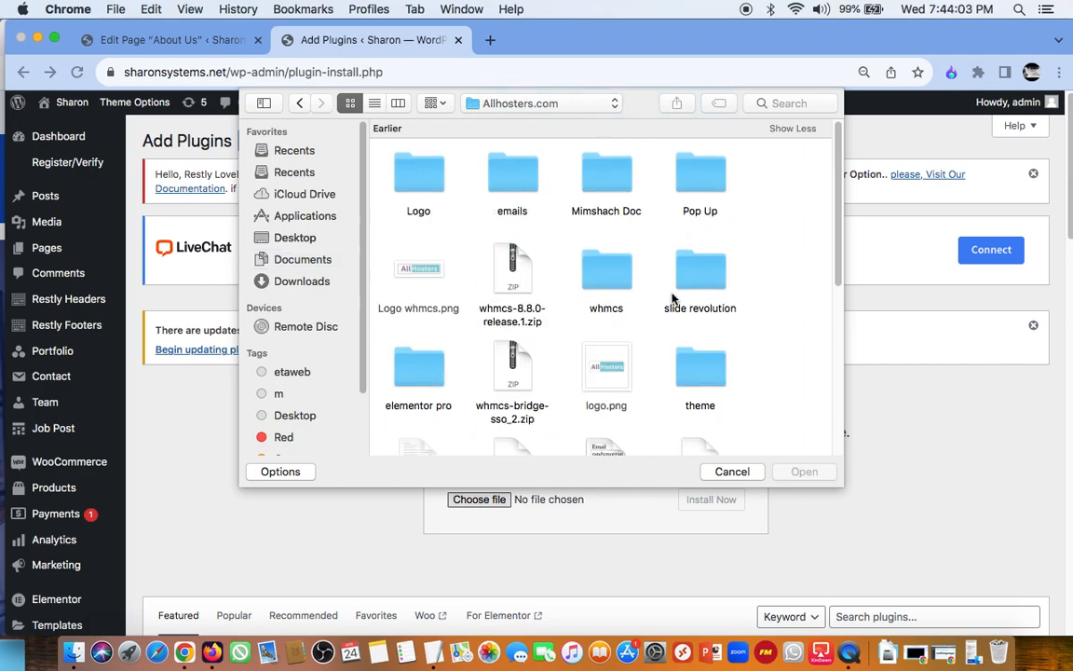
scroll(672, 298, "down", 5)
scroll(673, 298, "down", 5)
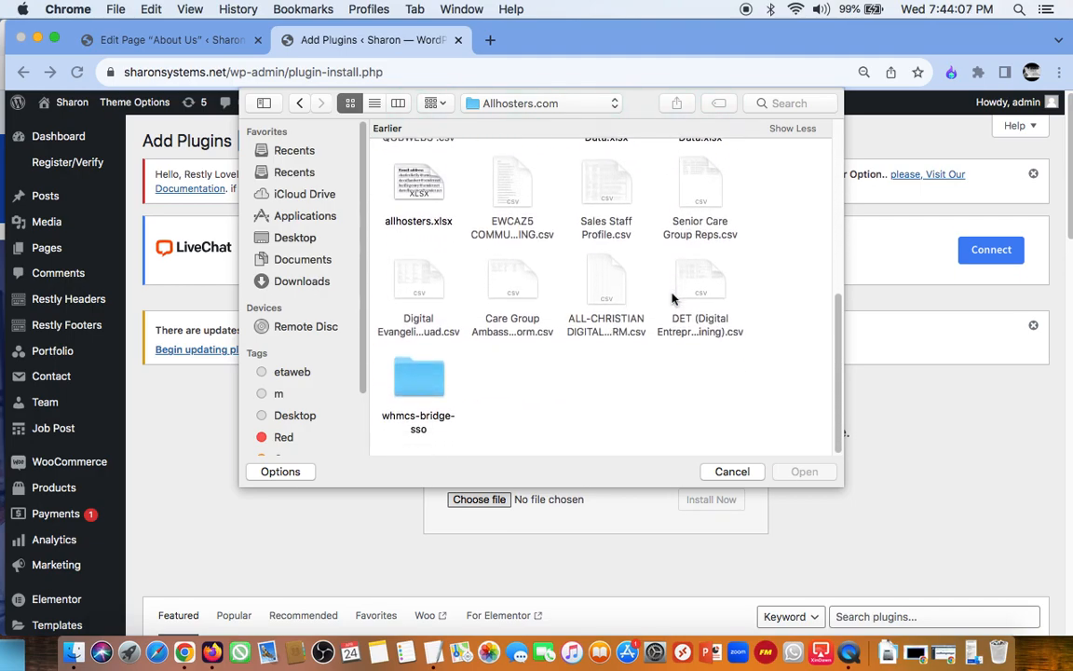
scroll(672, 298, "up", 10)
scroll(448, 337, "down", 10)
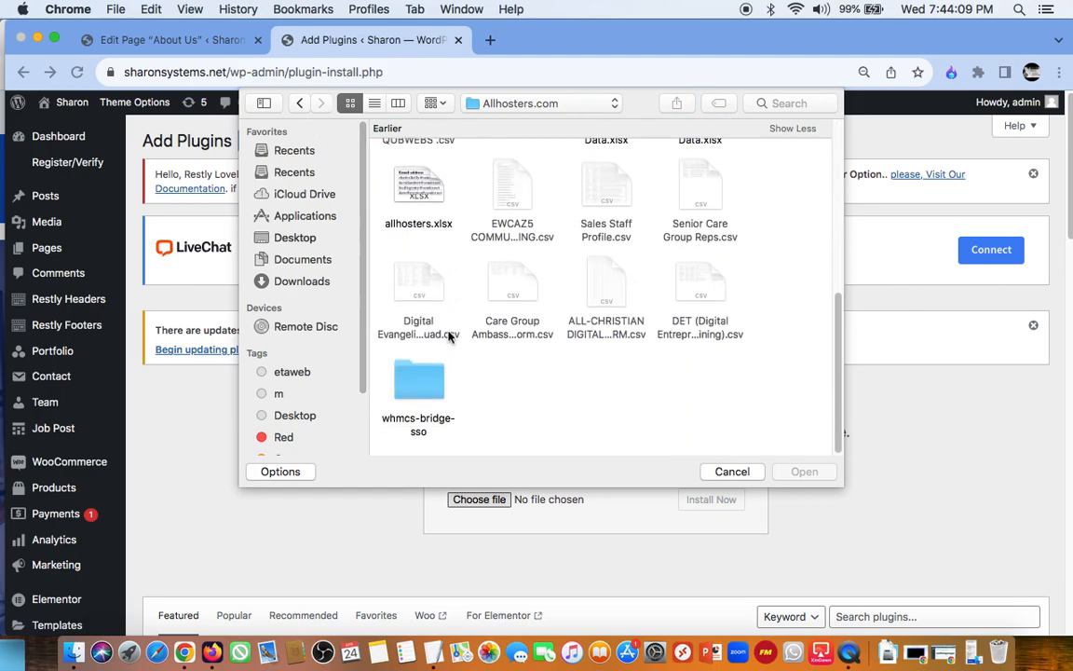
scroll(448, 336, "up", 10)
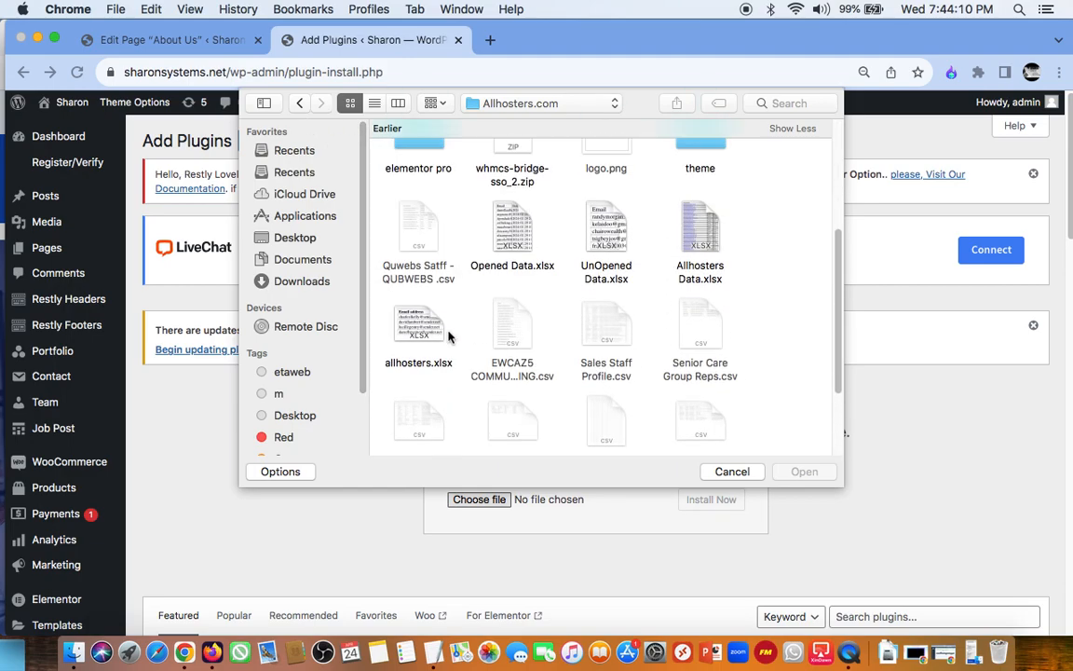
left_click(299, 104)
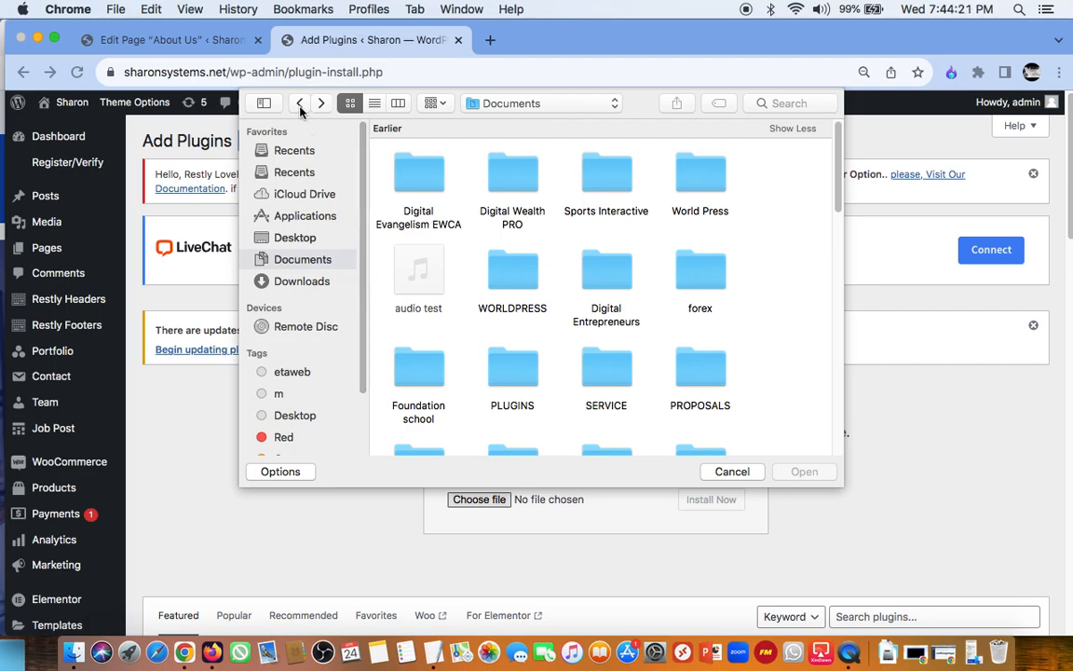
scroll(705, 413, "down", 3)
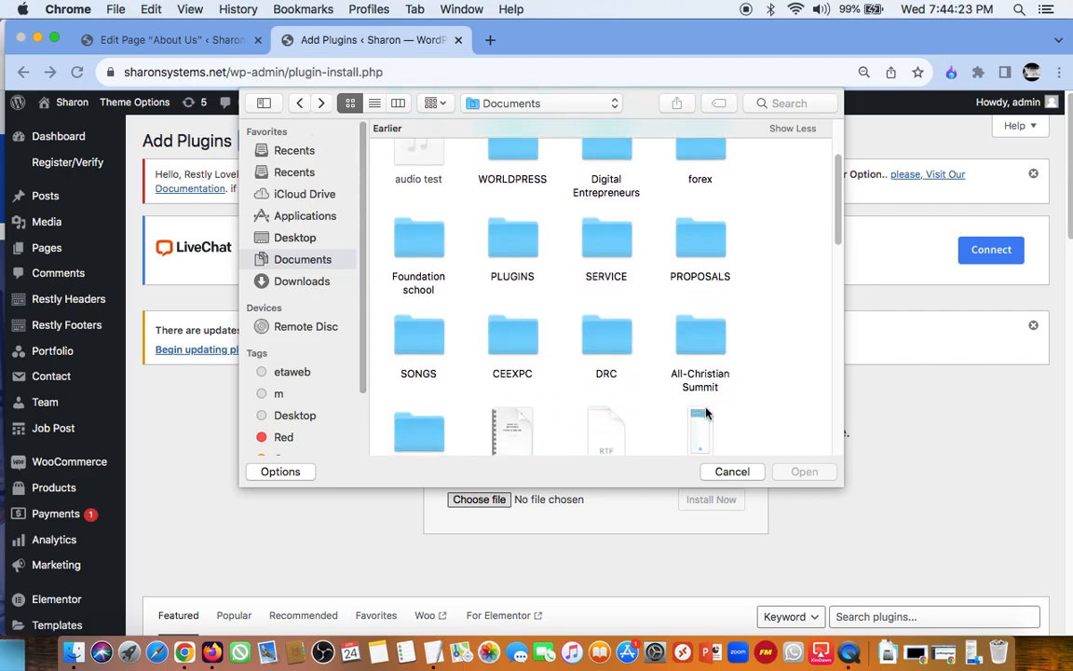
scroll(706, 412, "up", 3)
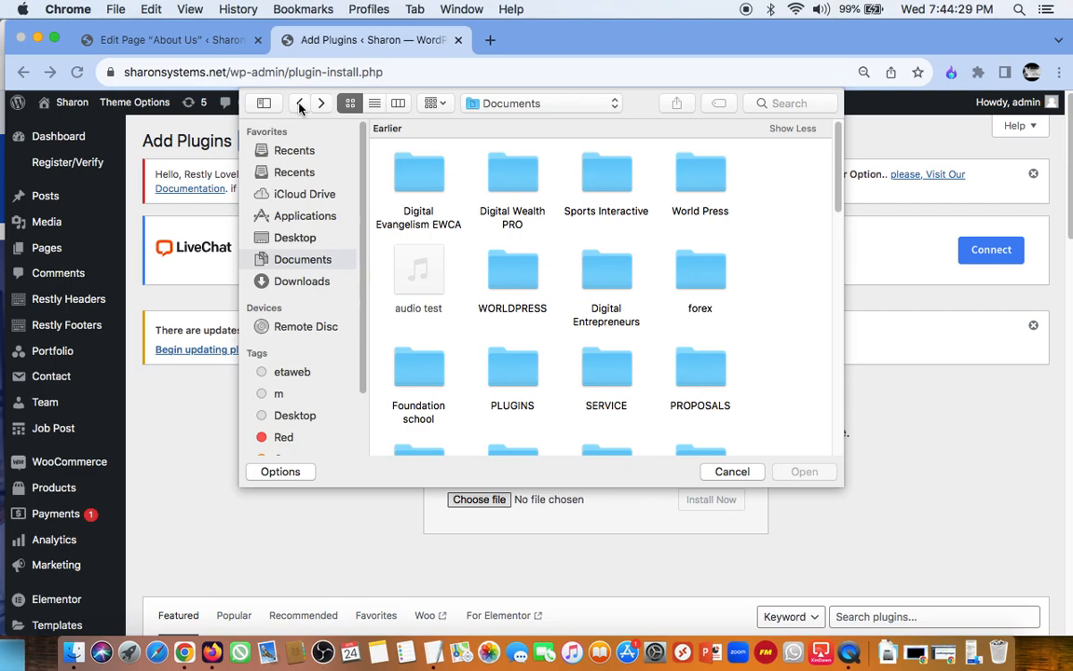
left_click(299, 104)
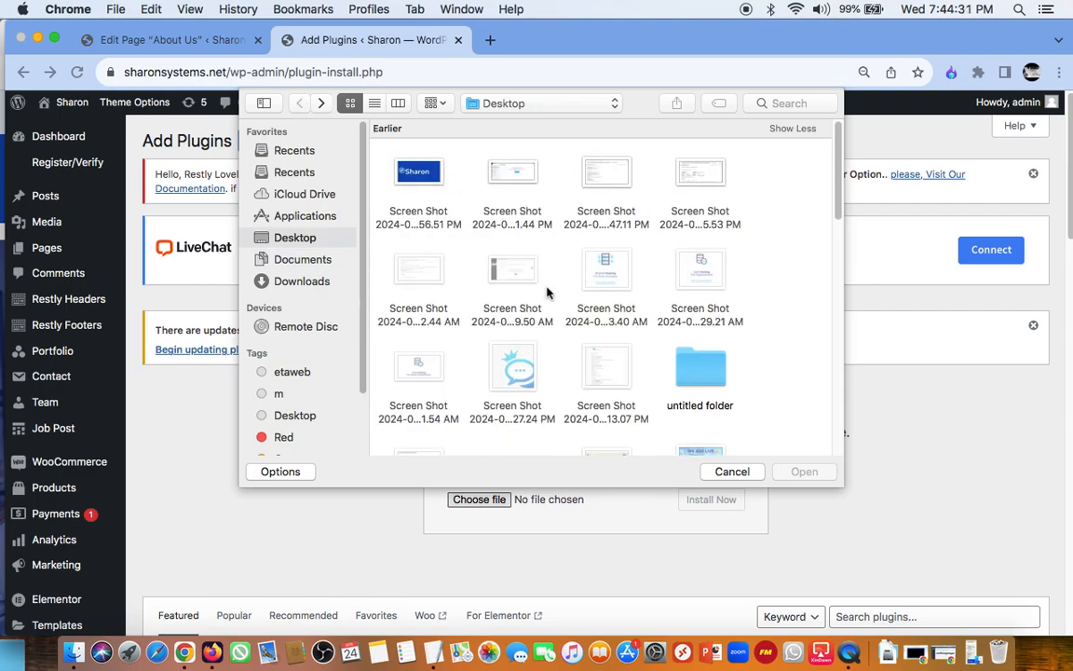
Step: Choose all-in-one-seo-pack-pro.zip from the All in one SEO Pack Pro folder in Documents/Digital Entrepreneurs/NEES and install the plugin
left_click(310, 264)
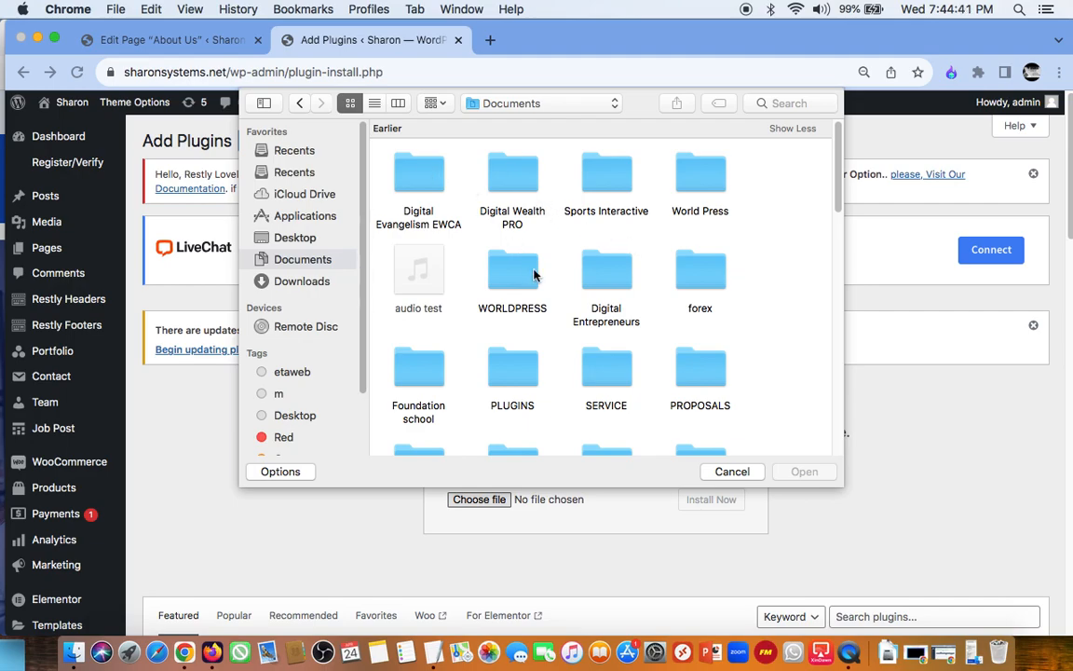
double_click(605, 270)
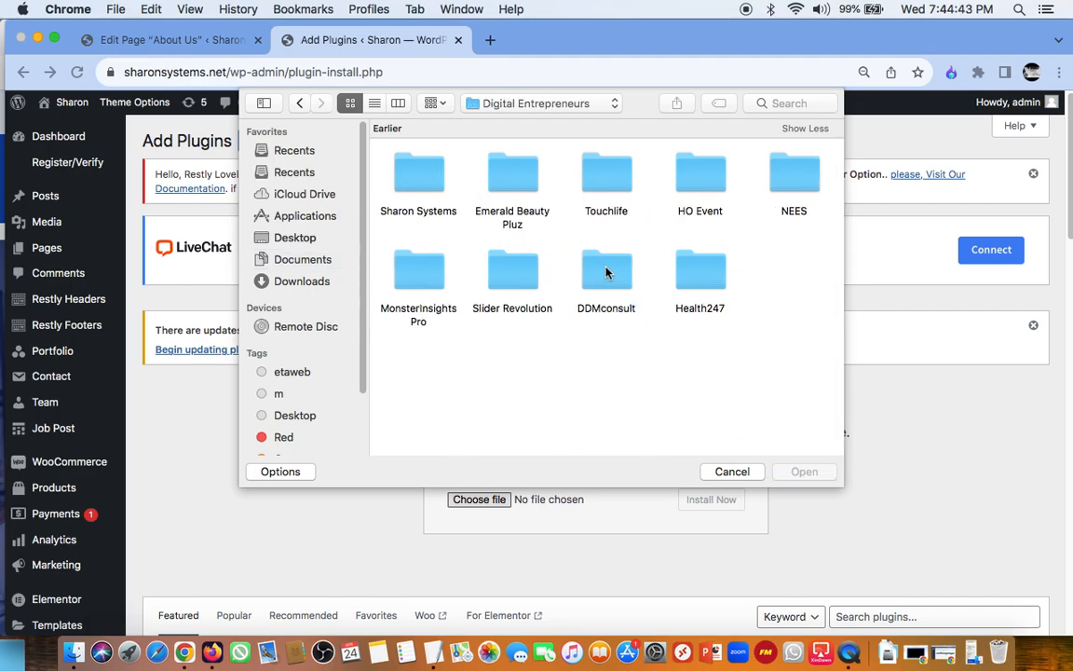
left_click(782, 180)
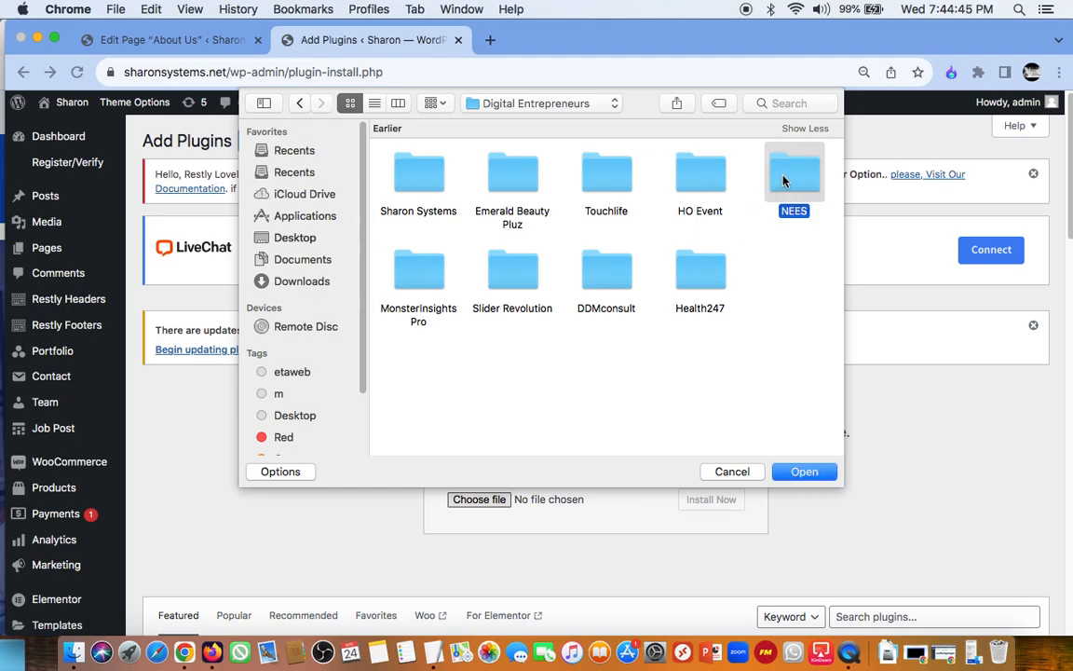
double_click(782, 180)
left_click(611, 177)
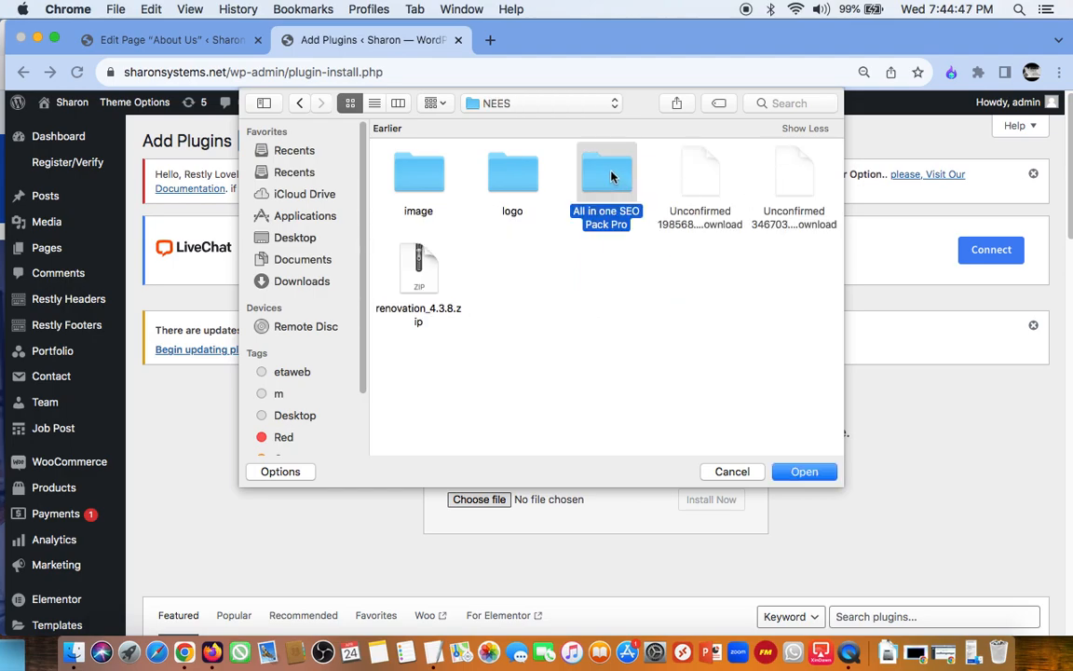
double_click(611, 177)
left_click(413, 185)
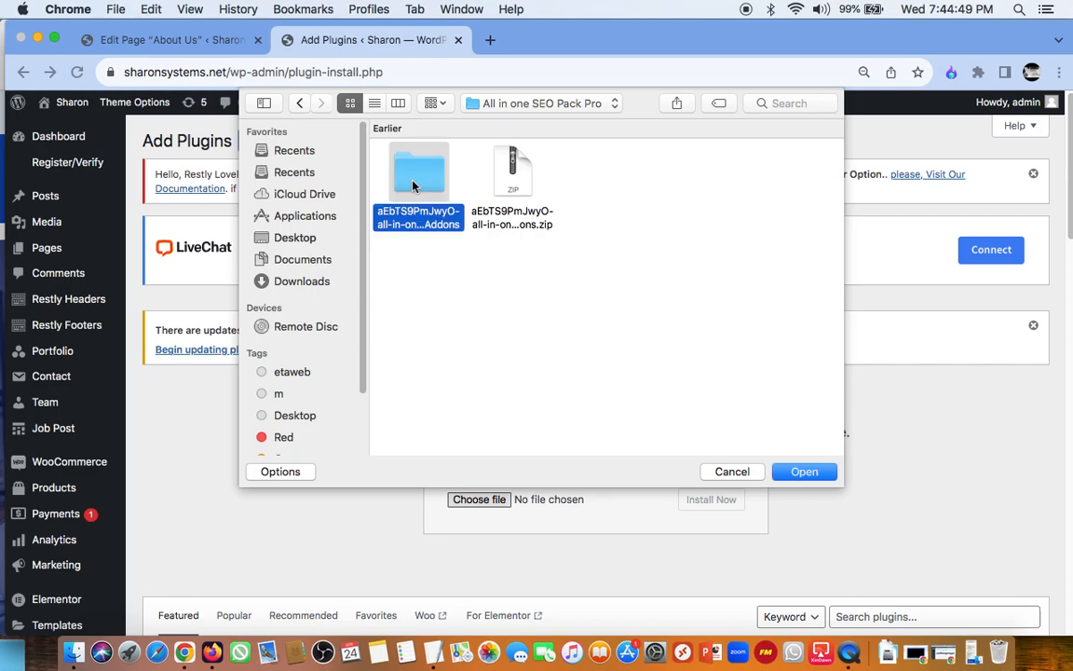
double_click(412, 185)
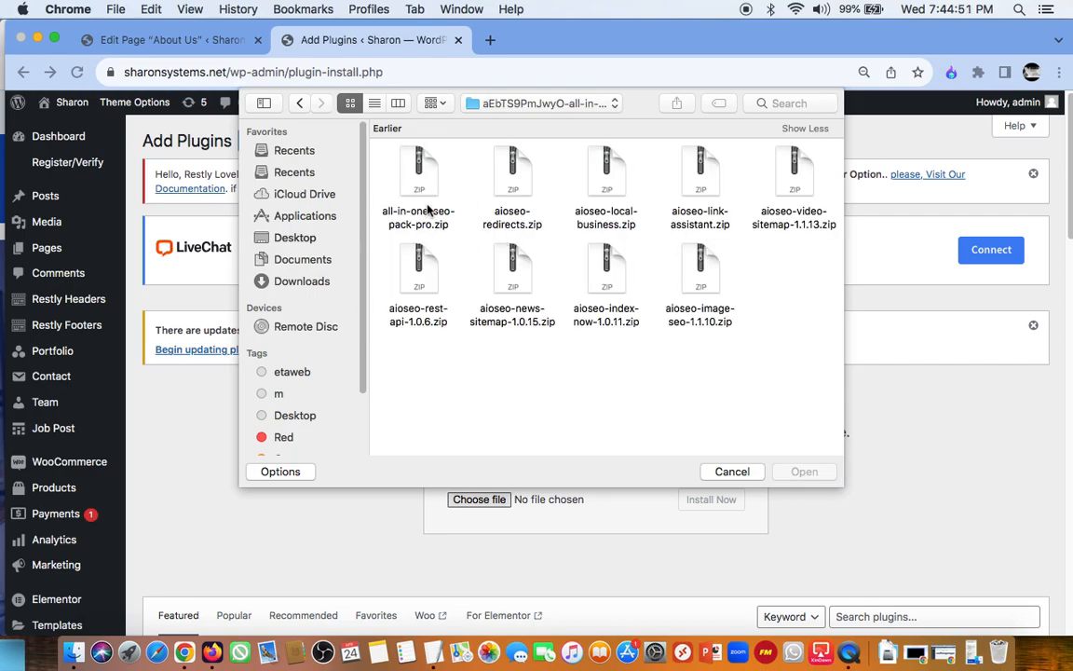
left_click(419, 172)
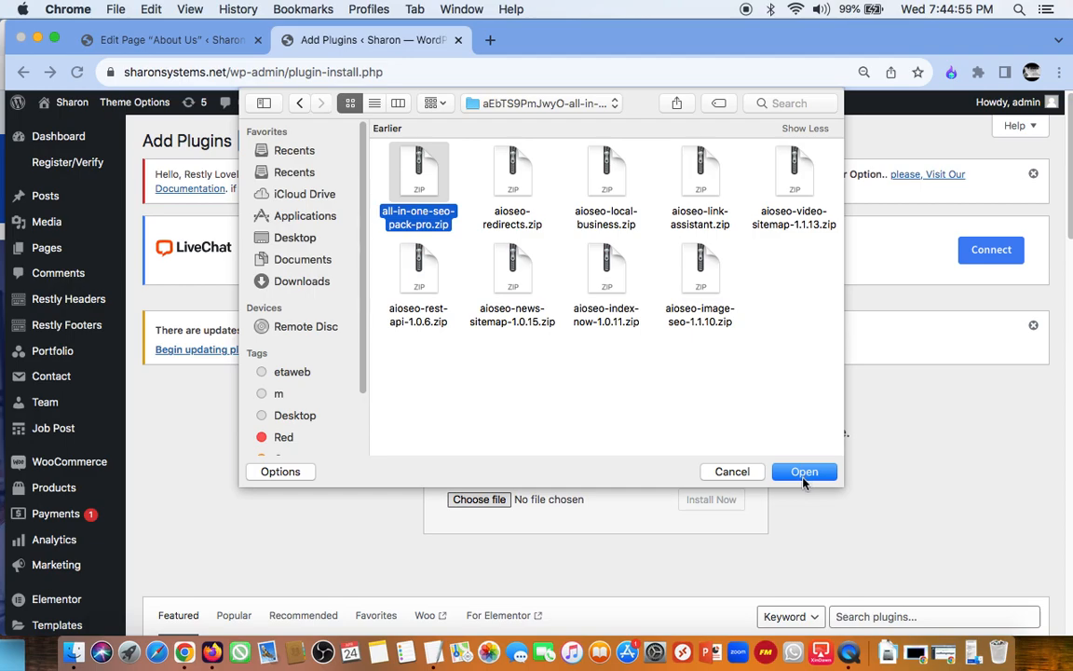
left_click(804, 472)
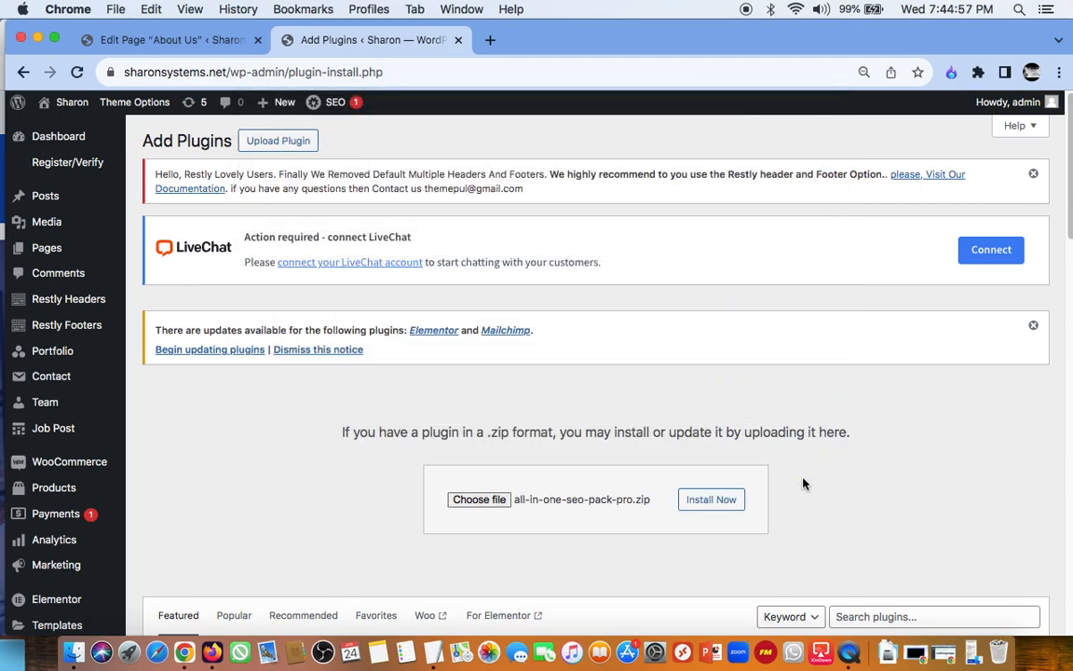
left_click(724, 502)
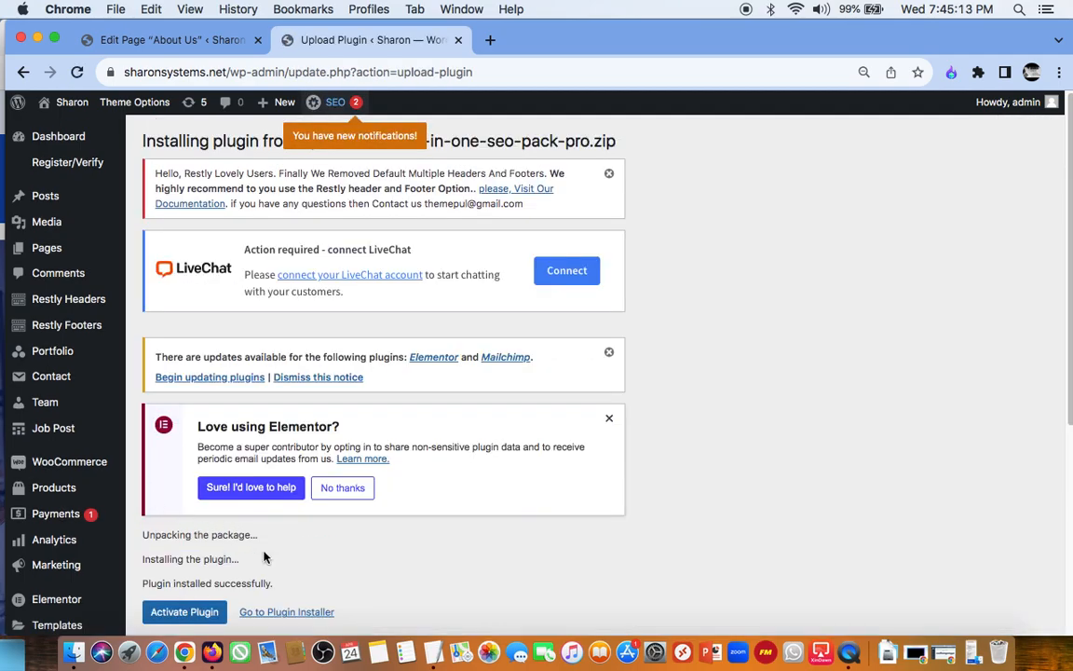
Step: Activate the uploaded All in One SEO Pro plugin and look through the installed plugins list
scroll(264, 557, "down", 2)
left_click(185, 508)
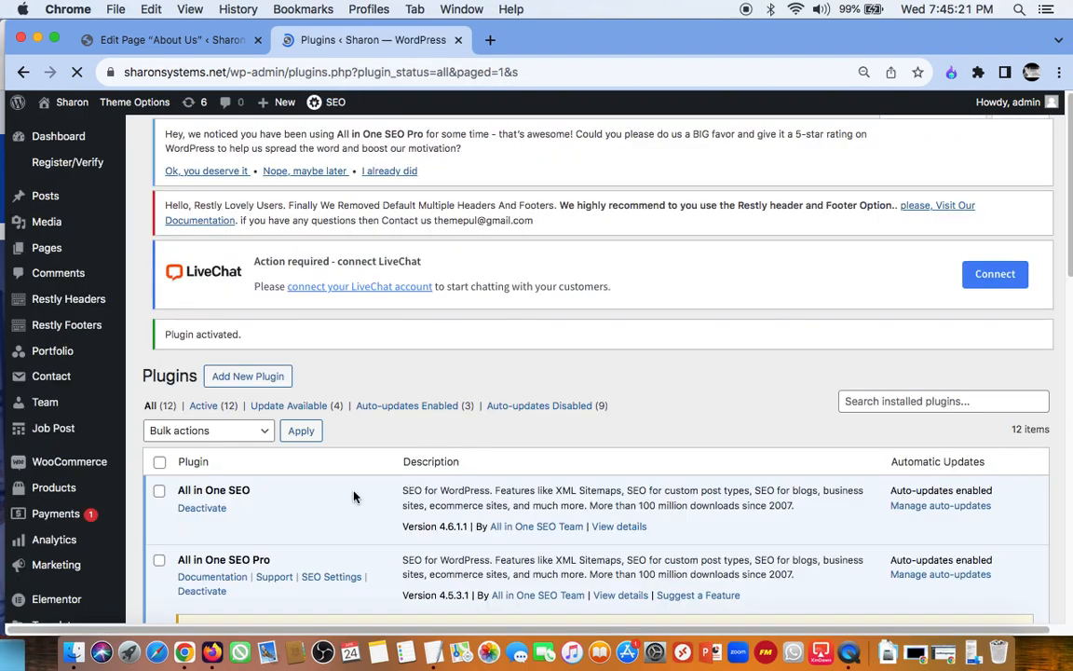
scroll(344, 529, "down", 2)
scroll(343, 529, "down", 6)
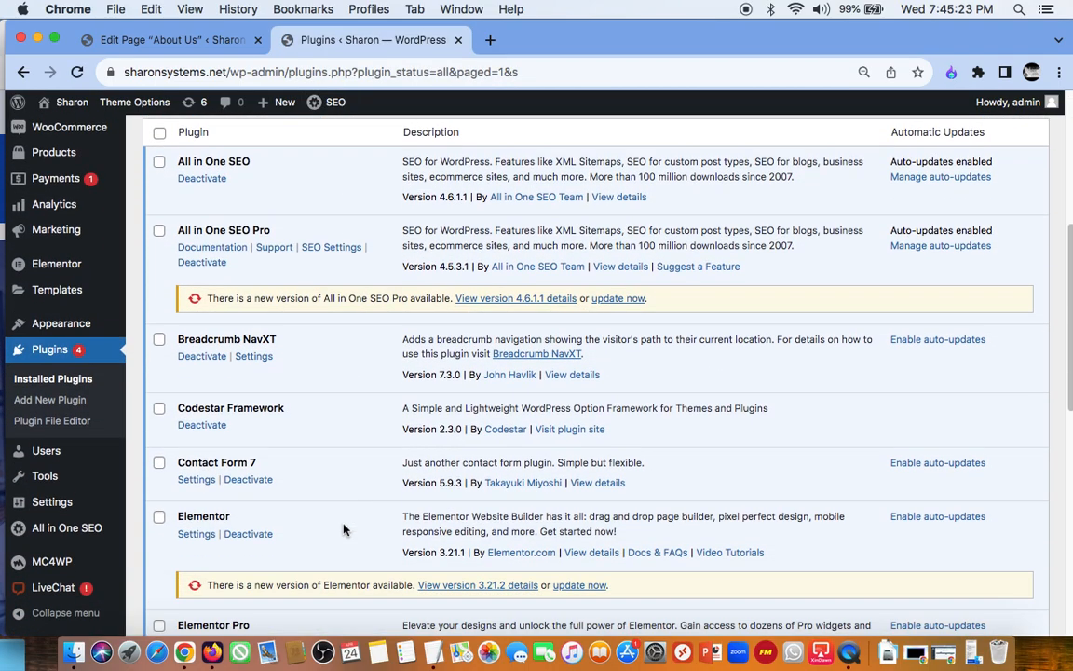
scroll(344, 529, "up", 1)
scroll(344, 529, "down", 4)
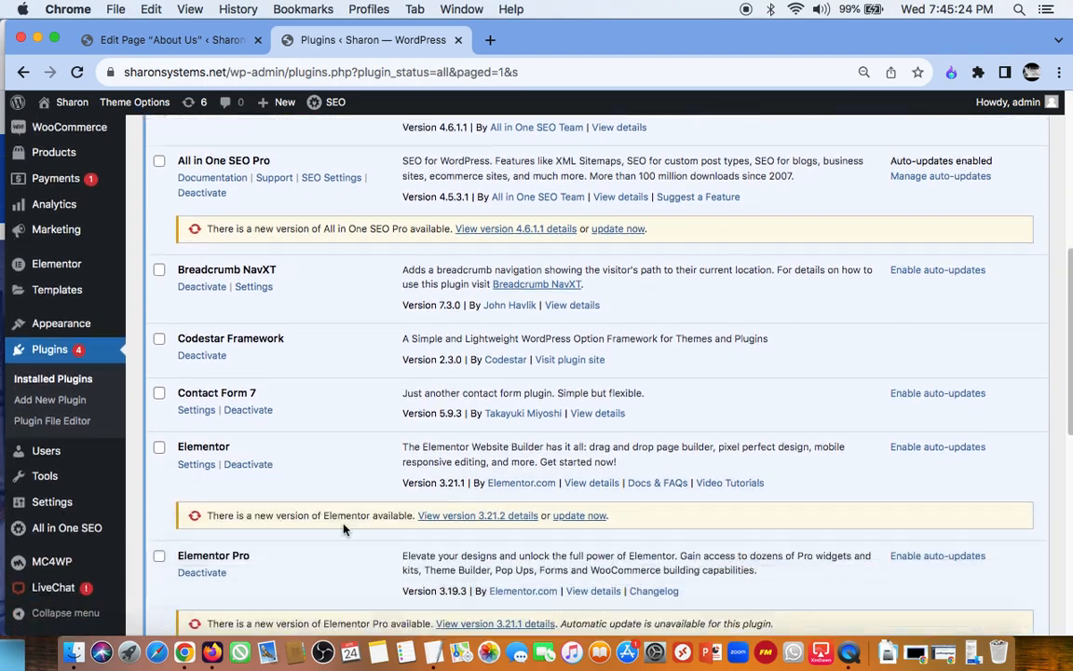
scroll(344, 529, "up", 5)
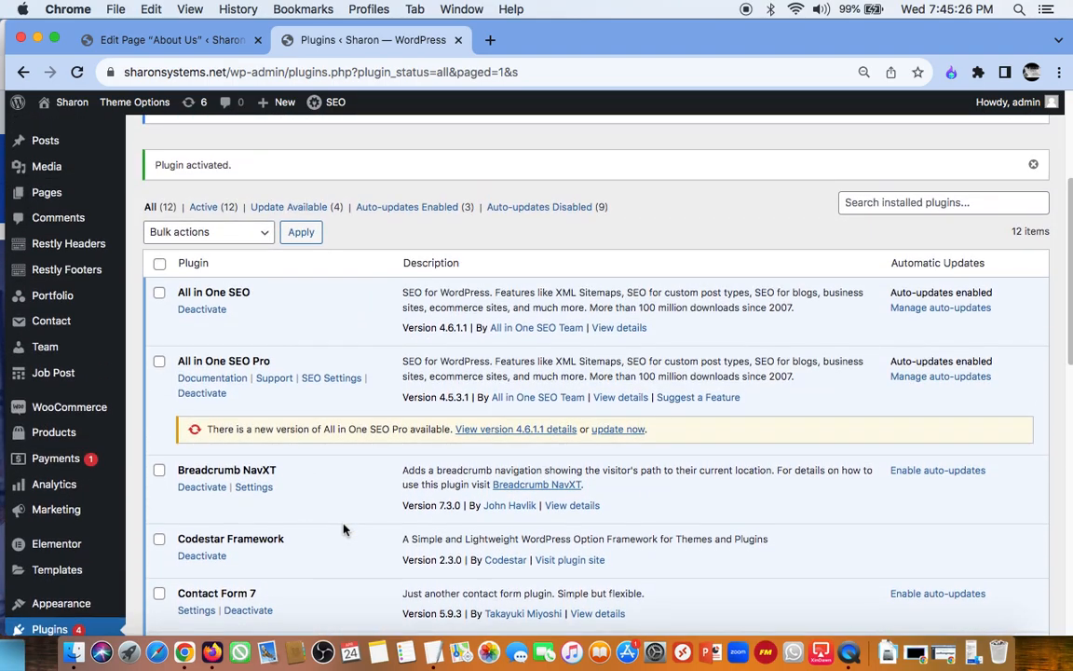
scroll(344, 529, "down", 4)
scroll(344, 530, "up", 9)
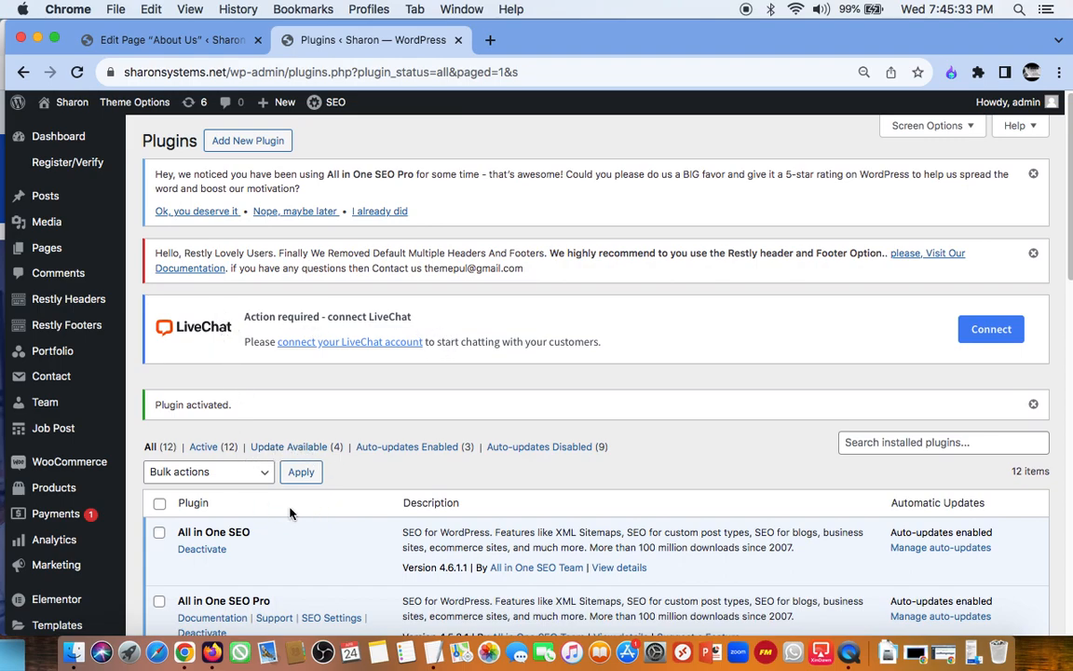
Step: Deactivate the LiveChat plugin, skipping the feedback form, and check its entry in the plugins list
scroll(292, 510, "down", 10)
scroll(289, 512, "down", 6)
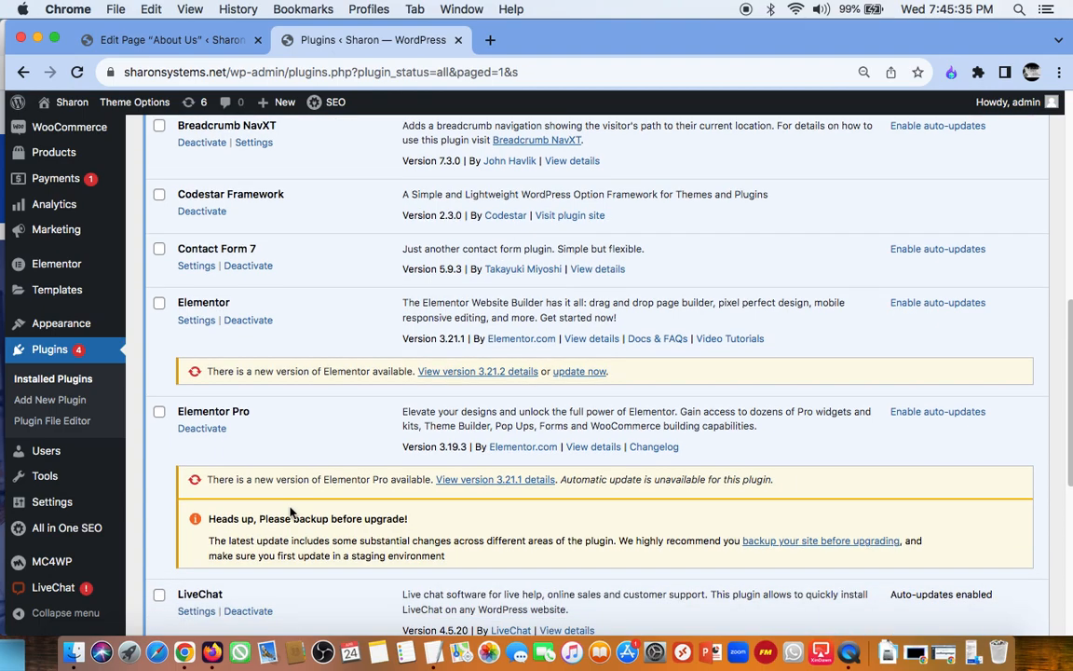
scroll(290, 512, "up", 1)
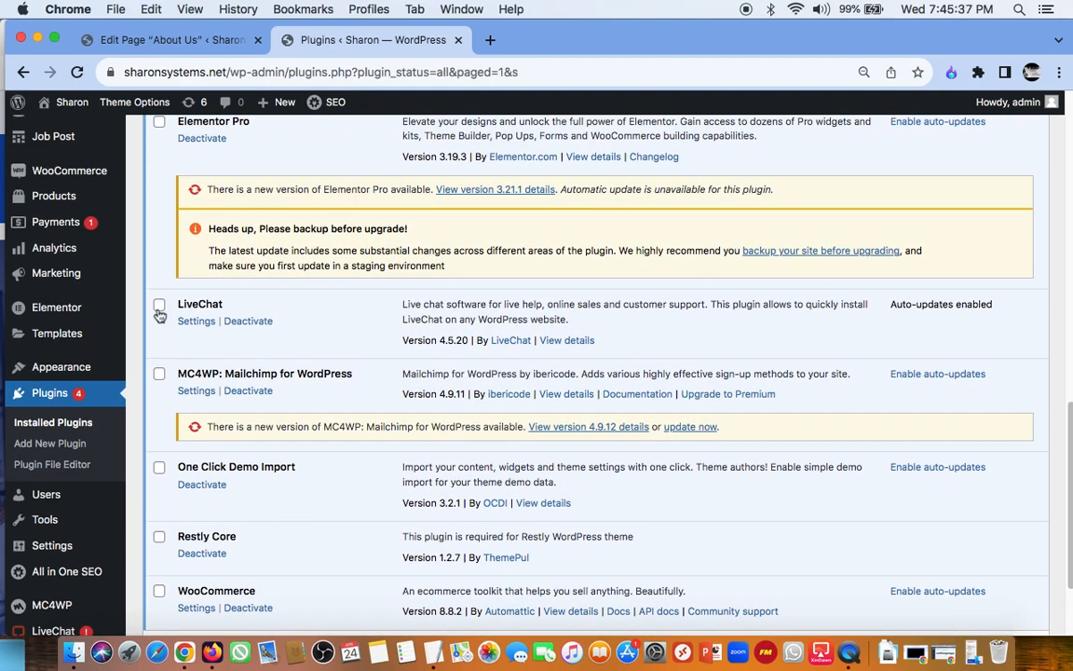
left_click(243, 324)
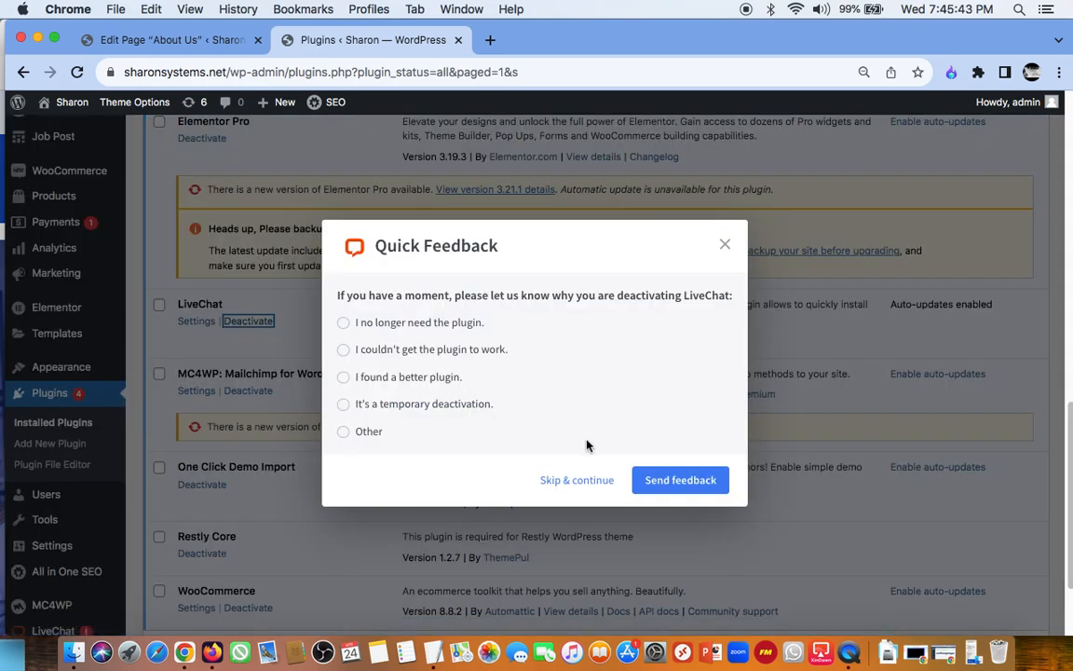
left_click(566, 490)
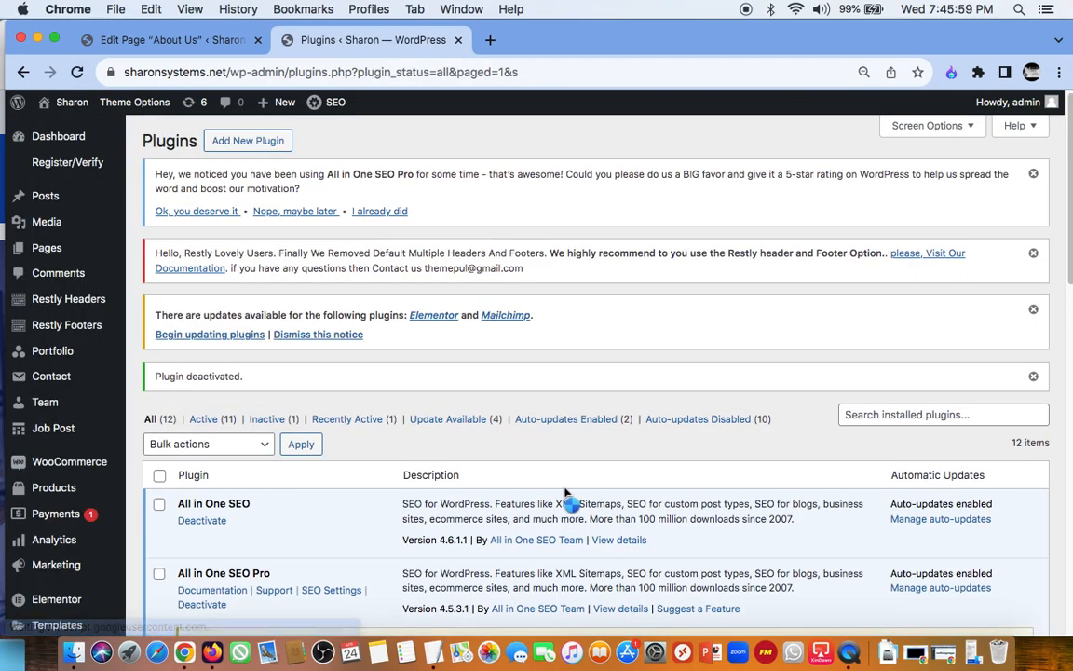
scroll(565, 493, "down", 2)
scroll(565, 494, "down", 10)
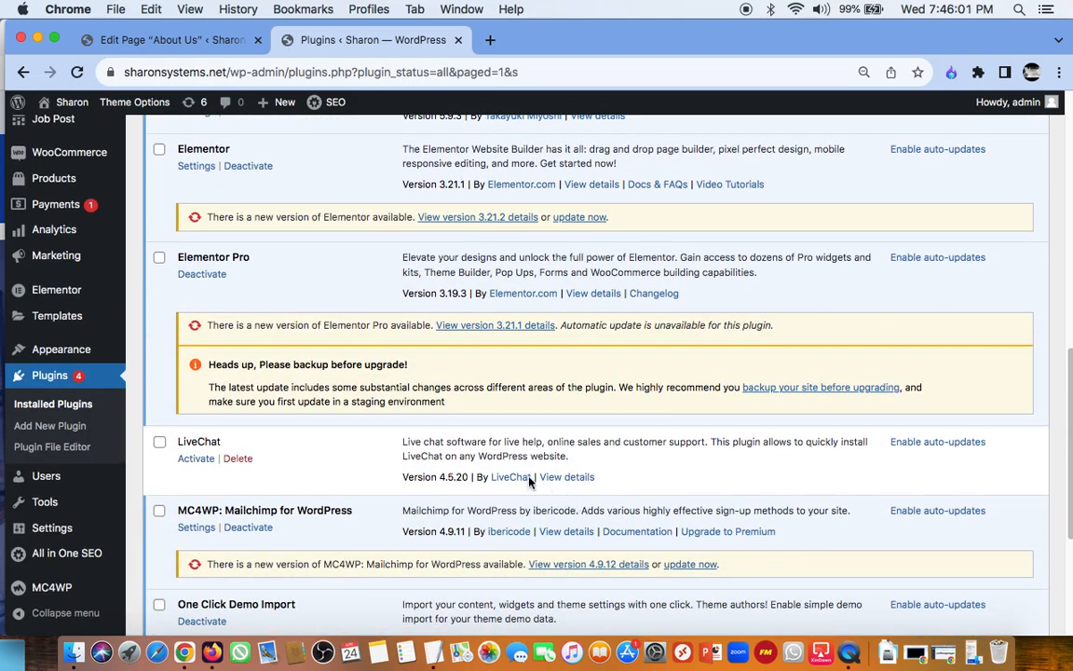
Step: Open the All in One SEO dashboard and examine its setup, site score, overview and quicklinks sections
mouse_move(107, 336)
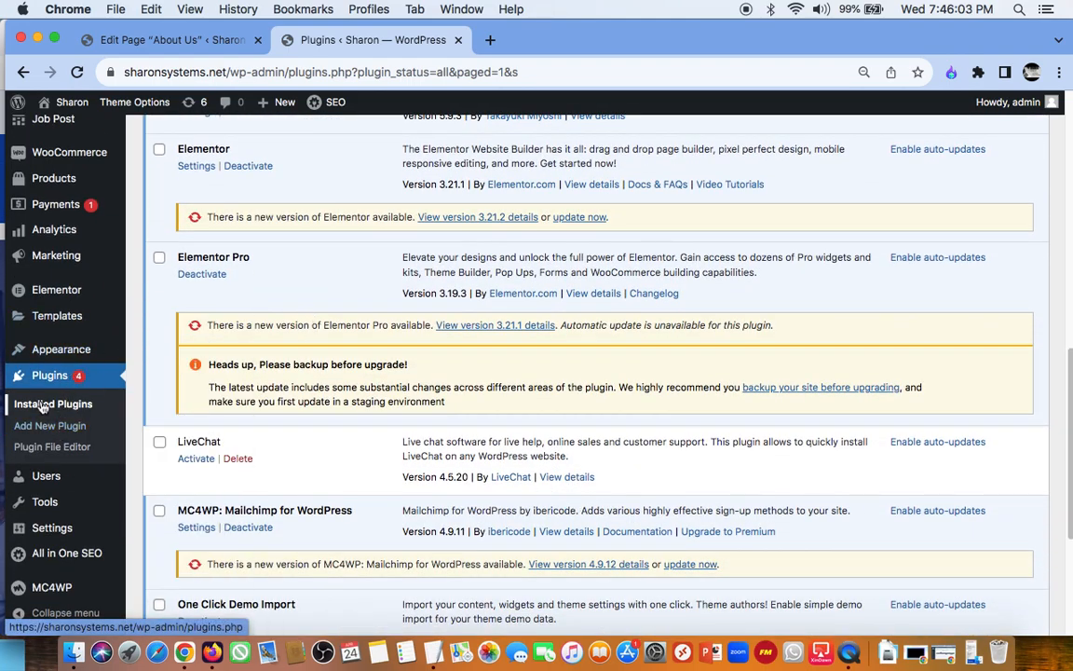
scroll(82, 517, "down", 2)
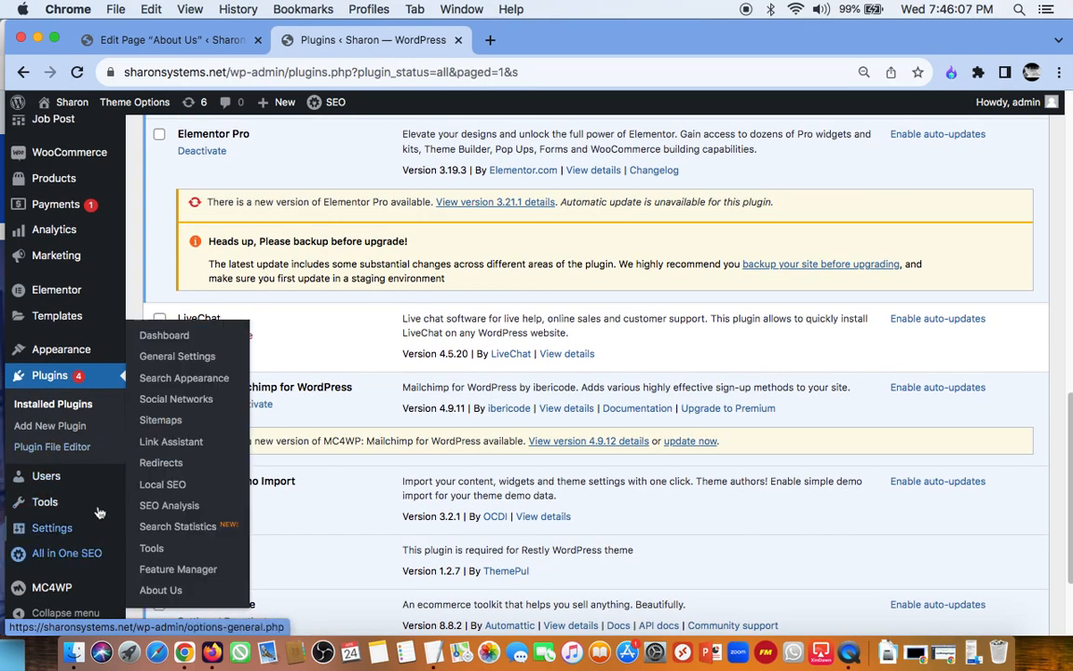
mouse_move(70, 557)
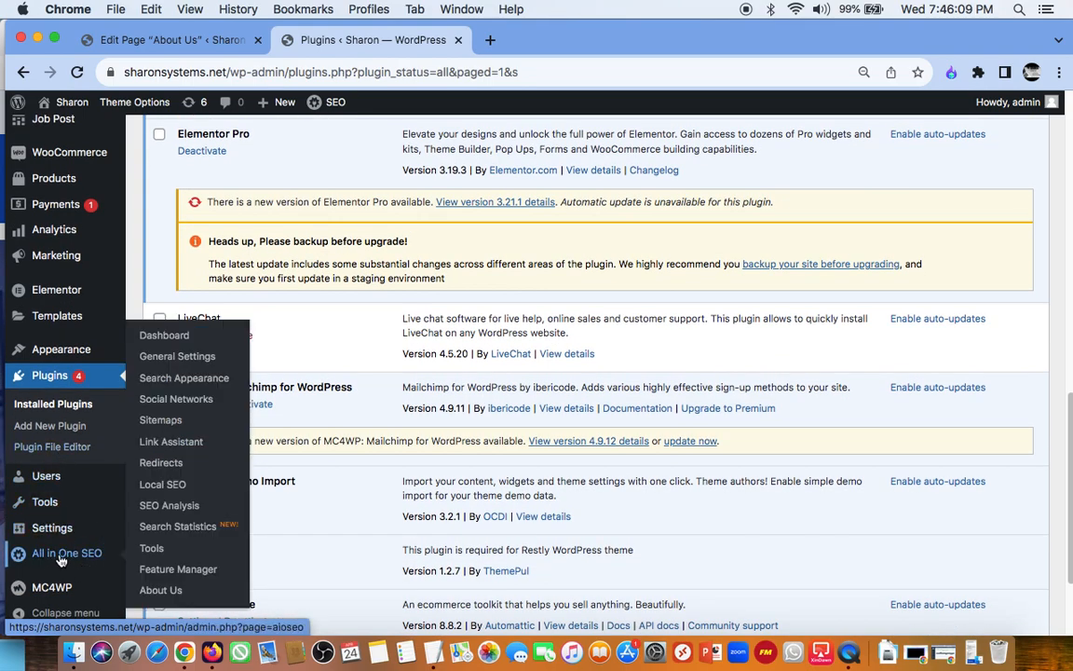
left_click(66, 557)
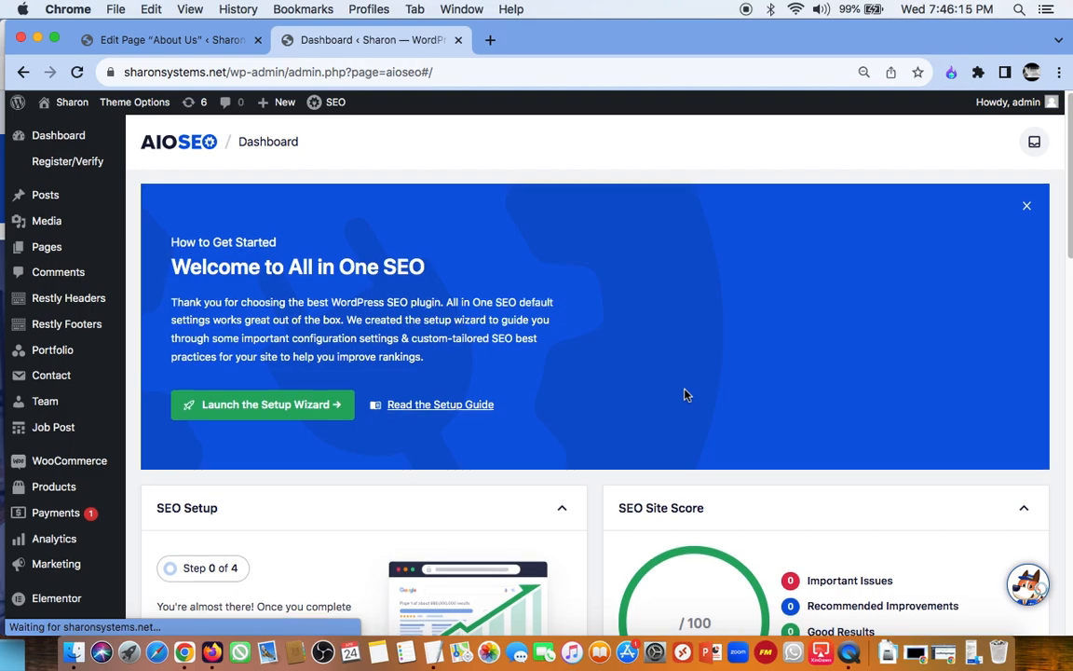
scroll(684, 395, "down", 5)
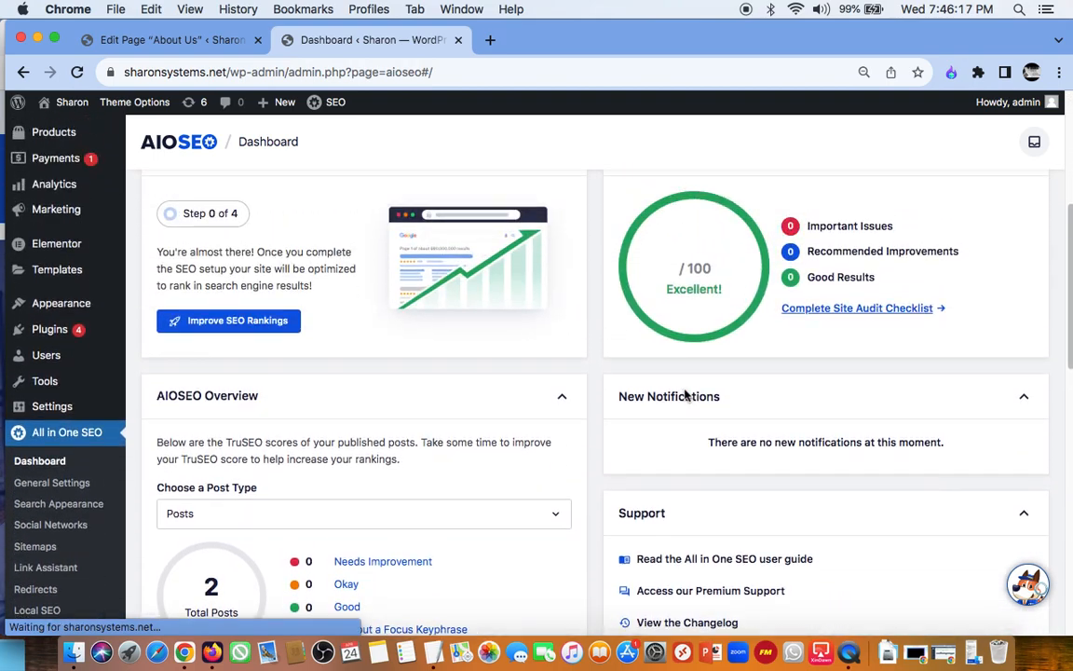
scroll(684, 395, "up", 5)
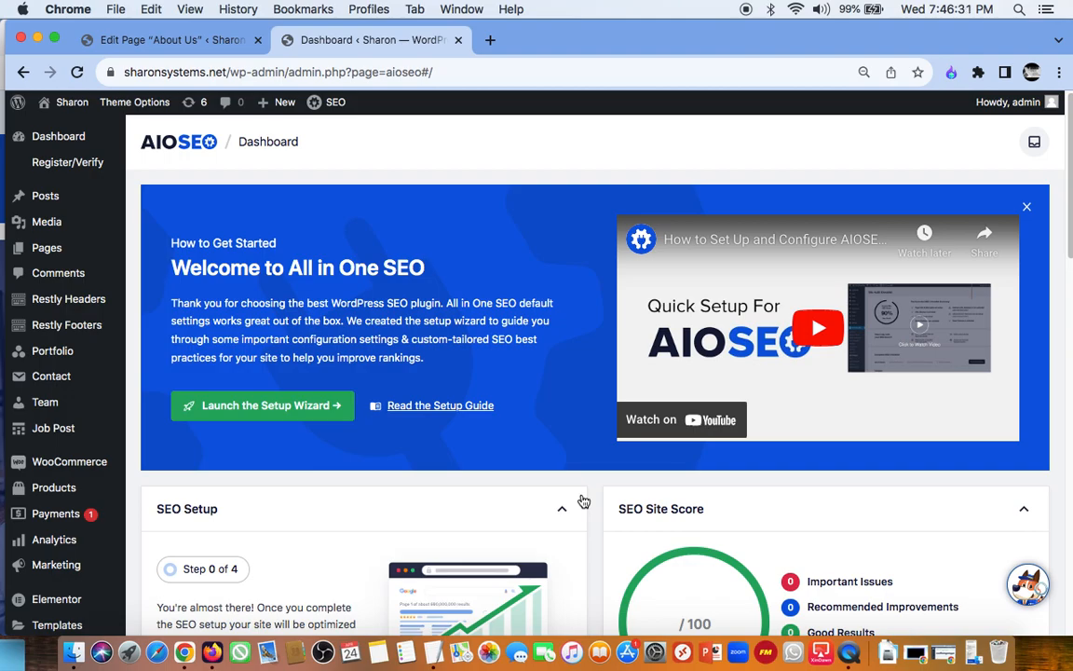
scroll(583, 501, "down", 15)
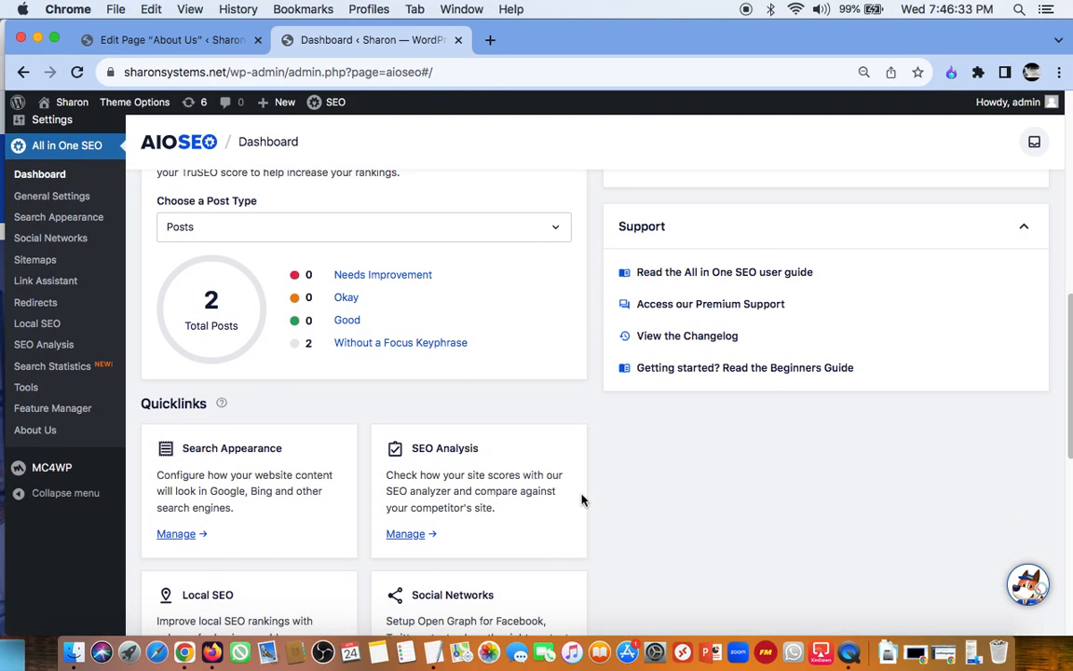
scroll(582, 500, "up", 15)
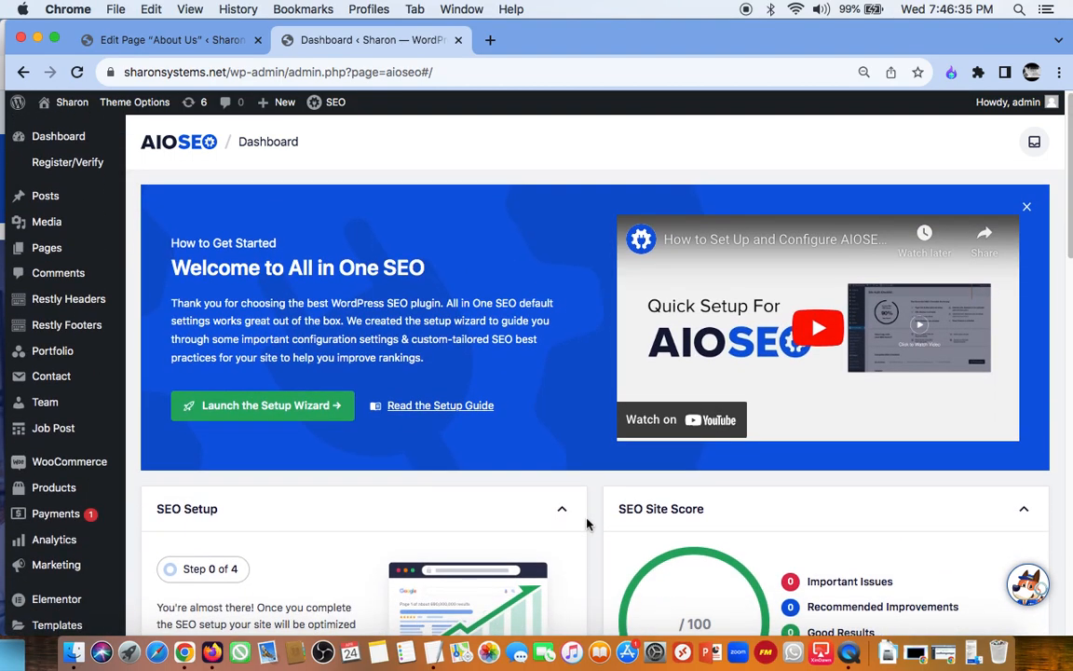